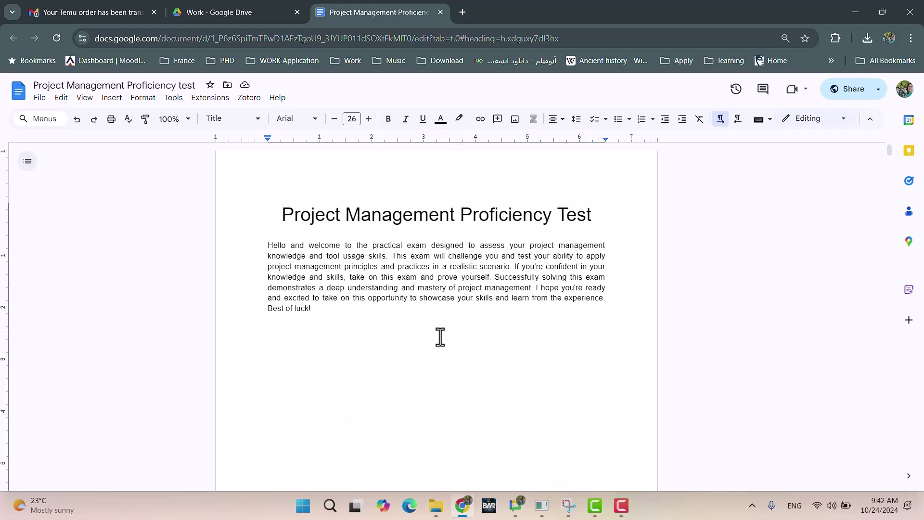
# Read through the exam document's introduction and its calendar, overhead cost and budget requirements.
pyautogui.scroll(-9, 408, 302)
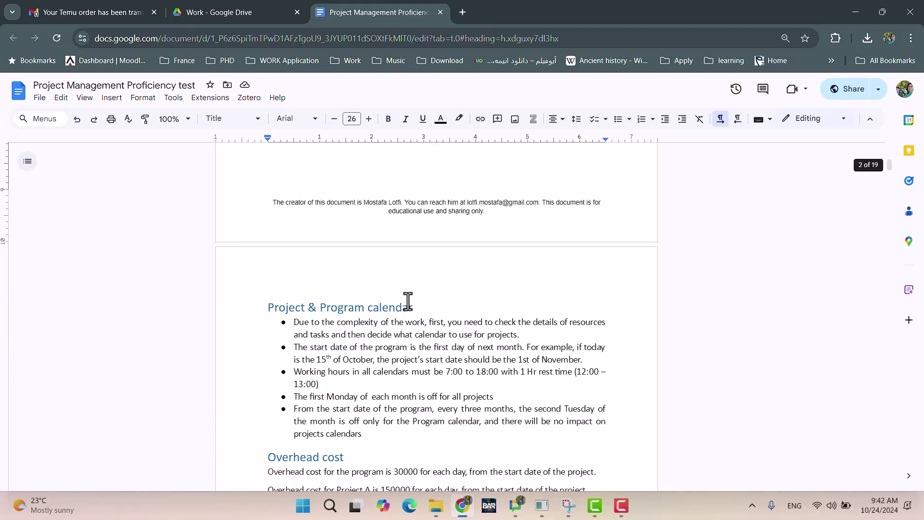
pyautogui.scroll(10, 424, 274)
pyautogui.scroll(-7, 426, 296)
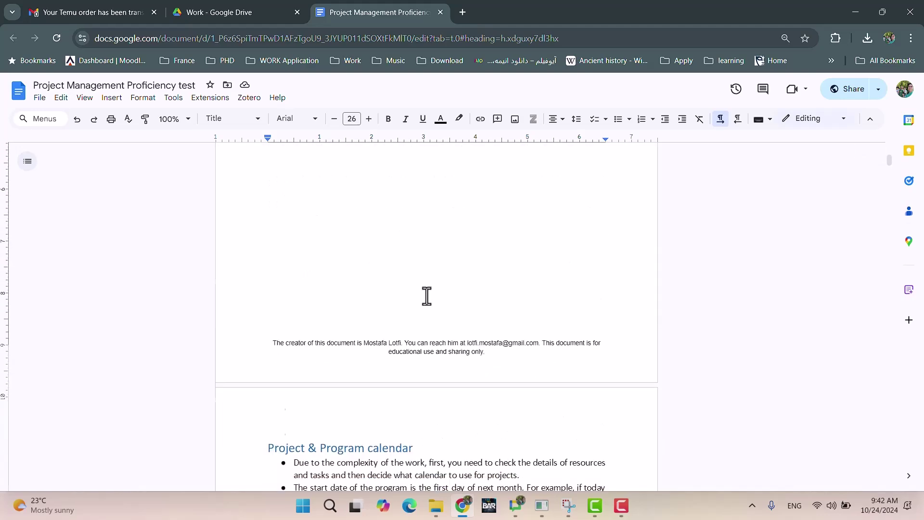
pyautogui.scroll(-6, 427, 296)
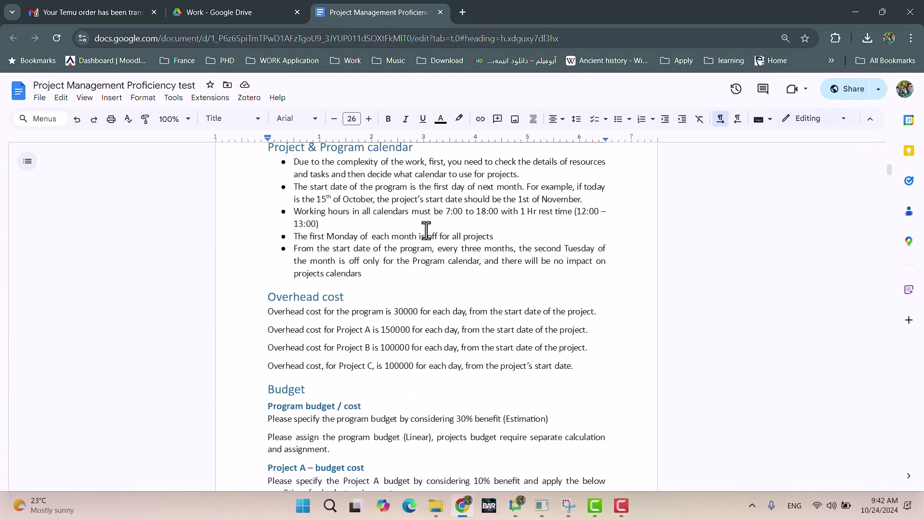
pyautogui.scroll(3, 368, 237)
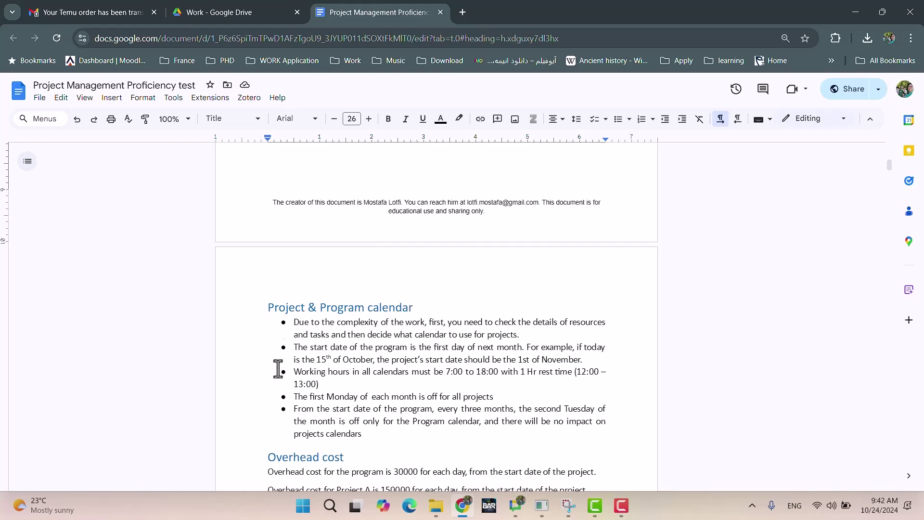
pyautogui.scroll(-3, 332, 341)
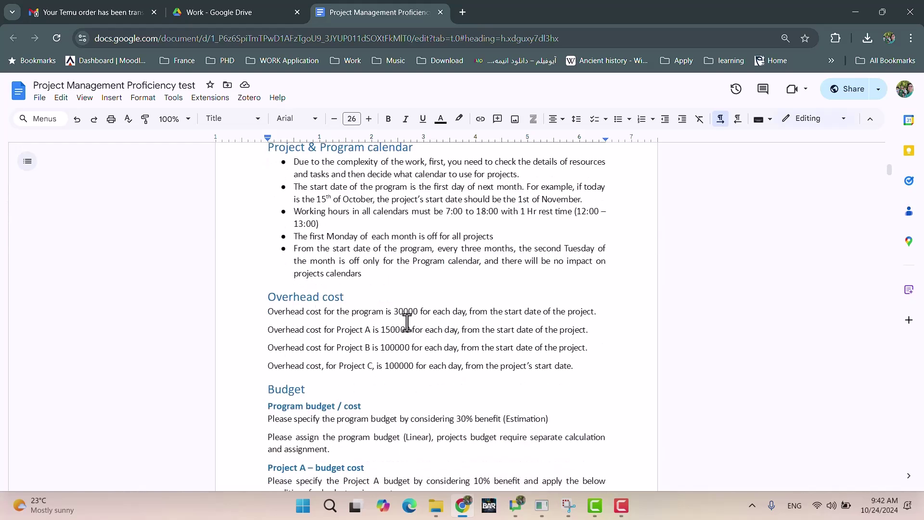
pyautogui.scroll(-3, 409, 319)
pyautogui.scroll(2, 319, 303)
pyautogui.scroll(-2, 324, 310)
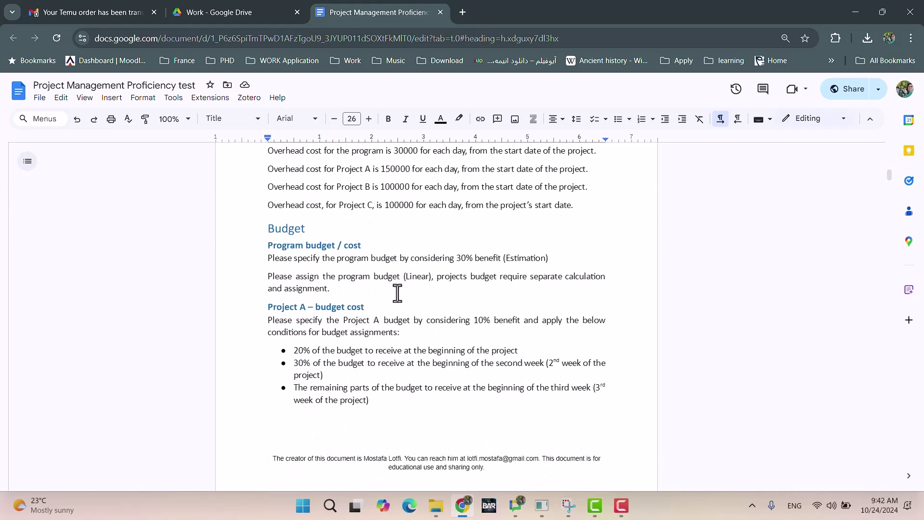
pyautogui.scroll(-4, 320, 294)
pyautogui.scroll(7, 334, 248)
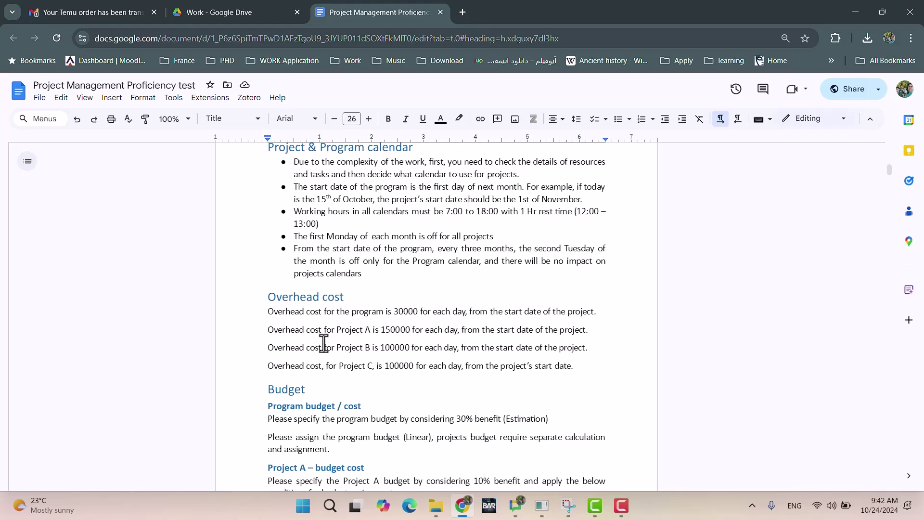
pyautogui.scroll(-5, 320, 380)
pyautogui.scroll(-1, 357, 354)
pyautogui.scroll(-4, 358, 354)
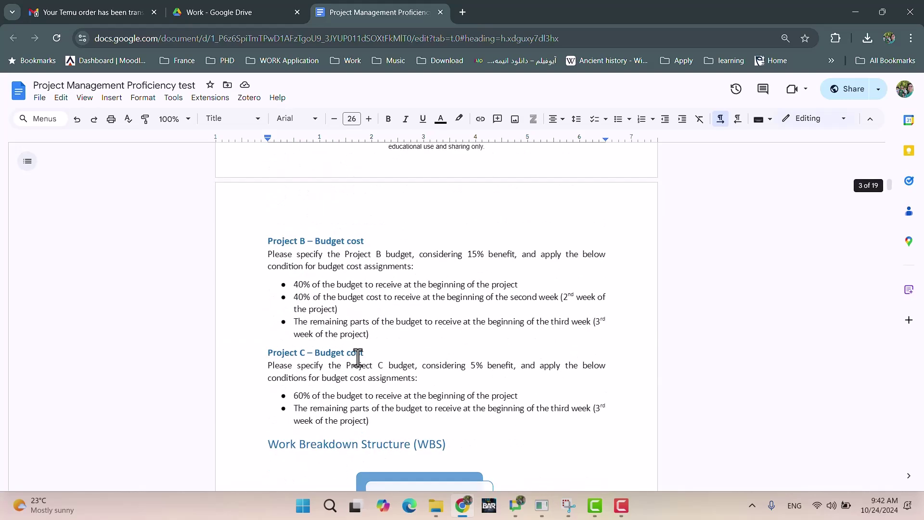
# Review the Work Breakdown Structure diagrams and WBS code tables for the Ultimate exam program and its projects.
pyautogui.scroll(-3, 357, 359)
pyautogui.scroll(-3, 359, 356)
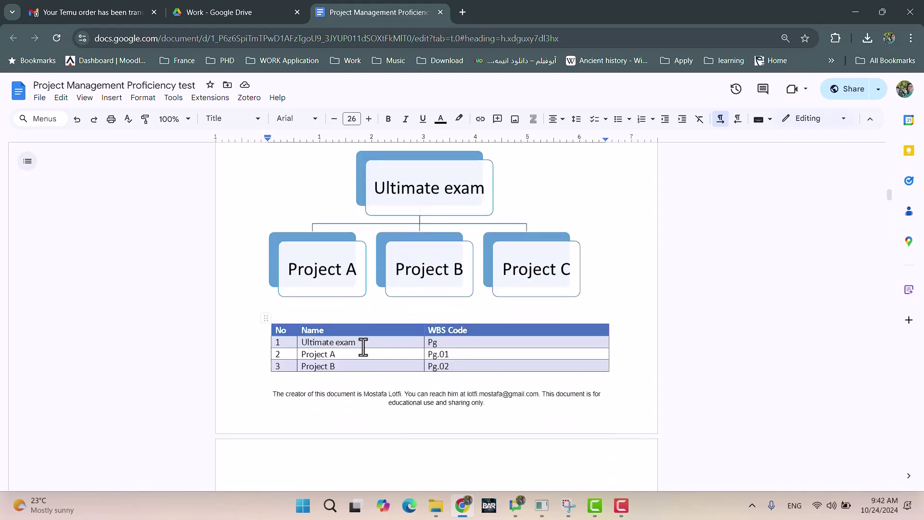
pyautogui.scroll(3, 455, 326)
pyautogui.scroll(-11, 424, 356)
pyautogui.scroll(-10, 400, 339)
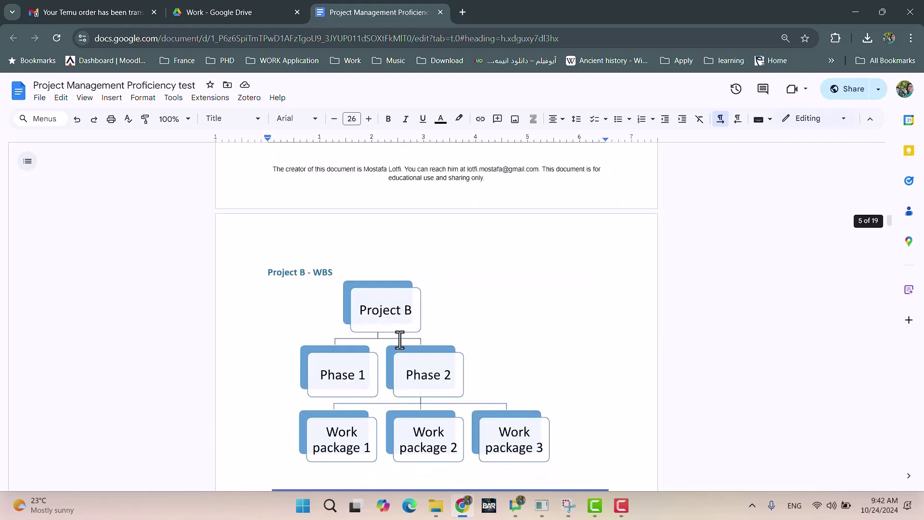
pyautogui.scroll(-6, 399, 339)
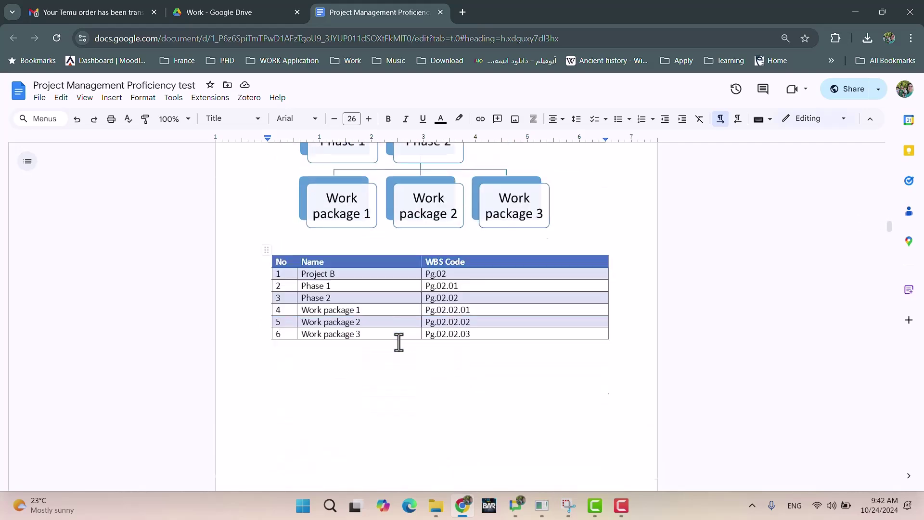
pyautogui.scroll(-10, 397, 346)
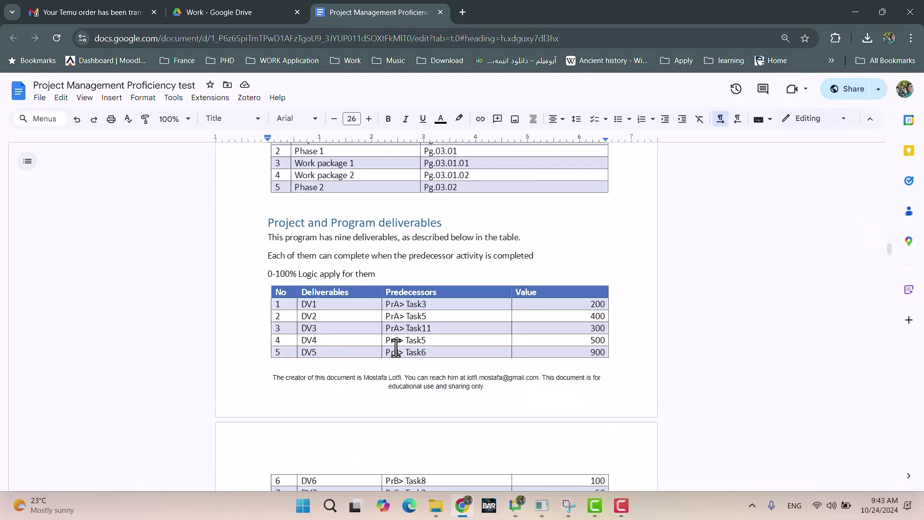
# Examine the program deliverables table and the activity lists of the projects in the exam document.
pyautogui.scroll(-3, 446, 364)
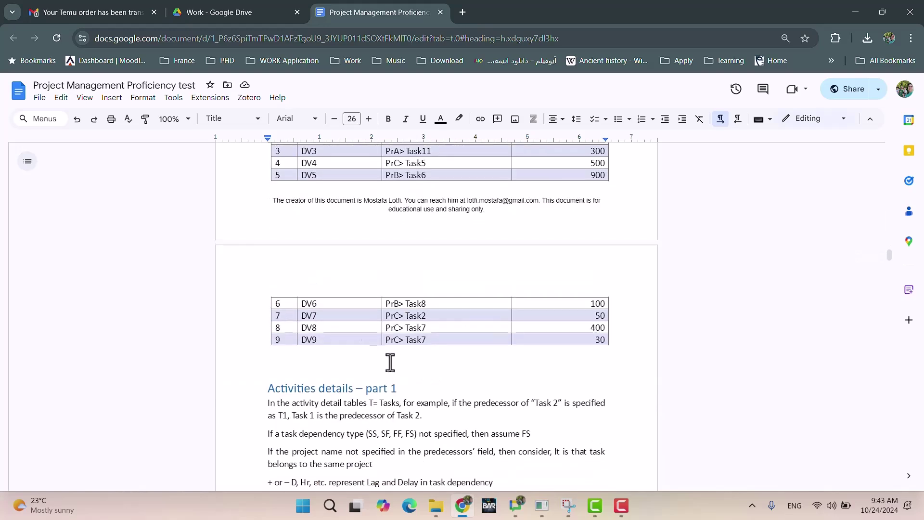
pyautogui.scroll(-3, 378, 350)
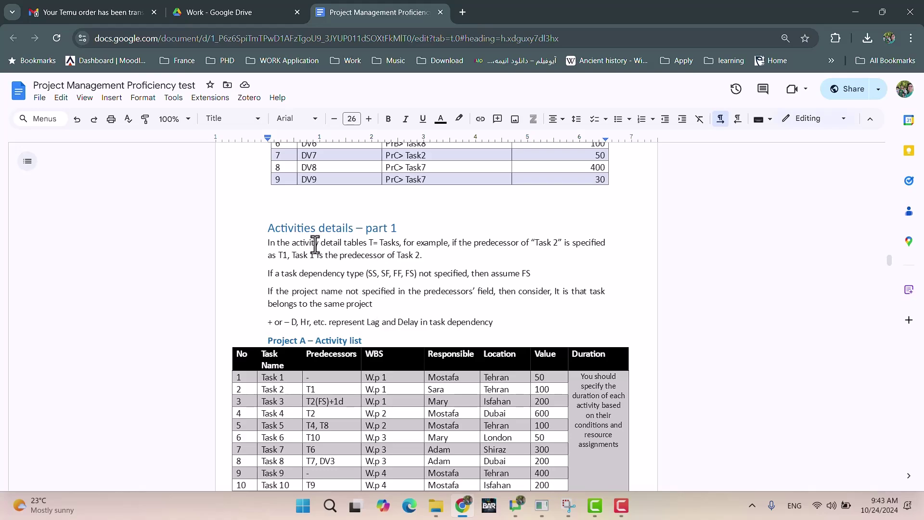
pyautogui.scroll(-3, 337, 269)
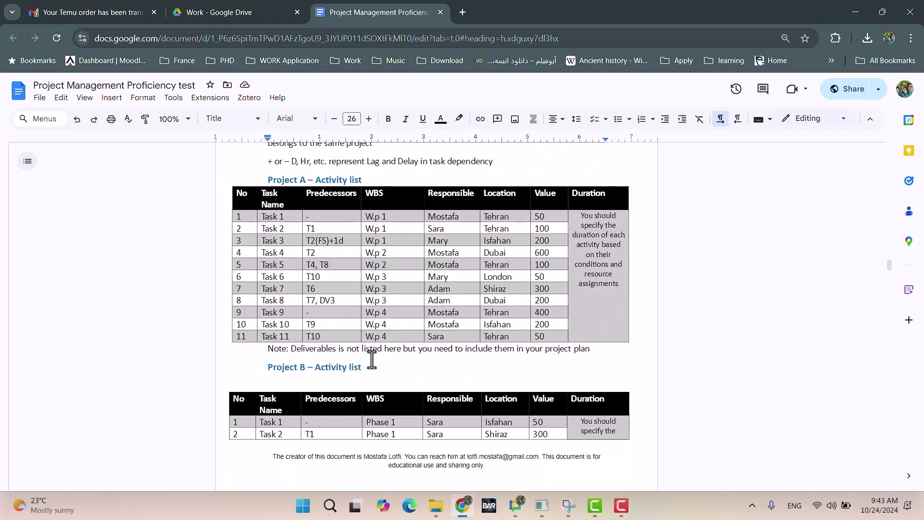
pyautogui.scroll(-6, 346, 333)
pyautogui.scroll(-10, 360, 330)
pyautogui.scroll(3, 359, 326)
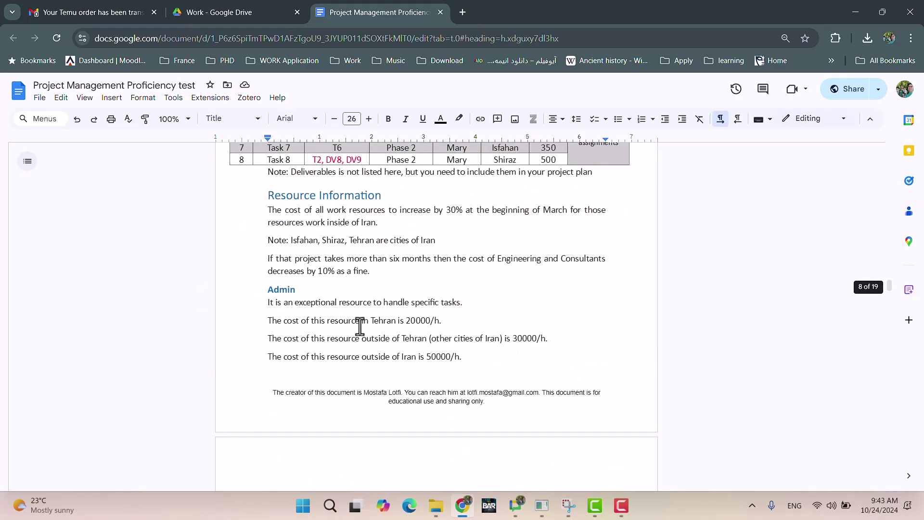
# Review the resource information and the supplementary table of resource assignments, calendars and fixed costs.
pyautogui.scroll(-10, 337, 265)
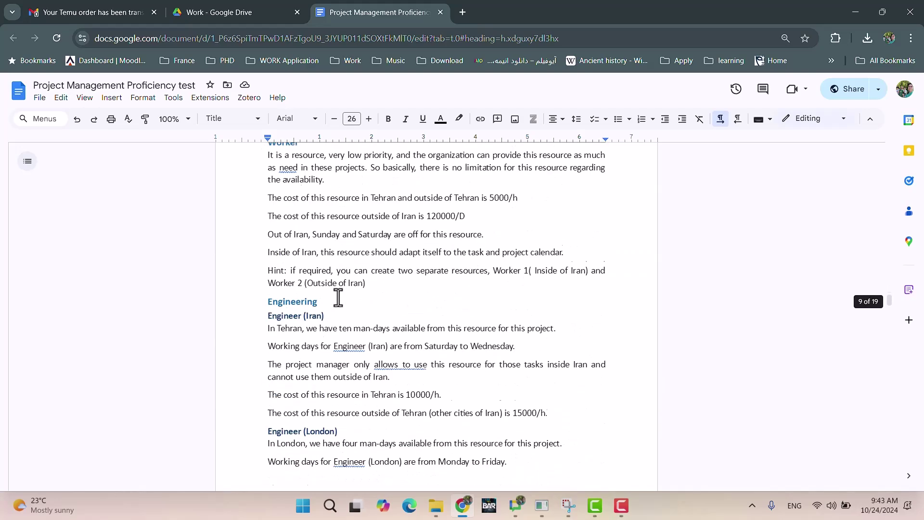
pyautogui.scroll(-8, 338, 298)
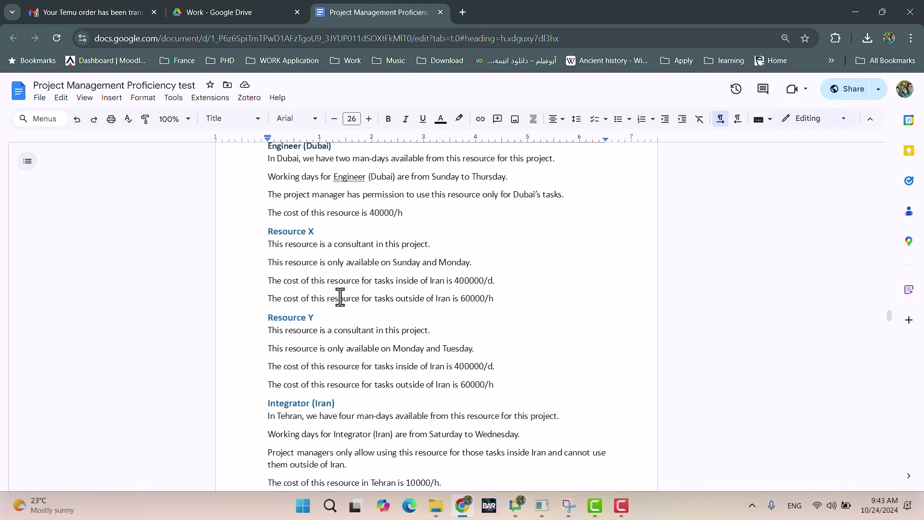
pyautogui.scroll(-3, 378, 321)
pyautogui.scroll(-10, 378, 321)
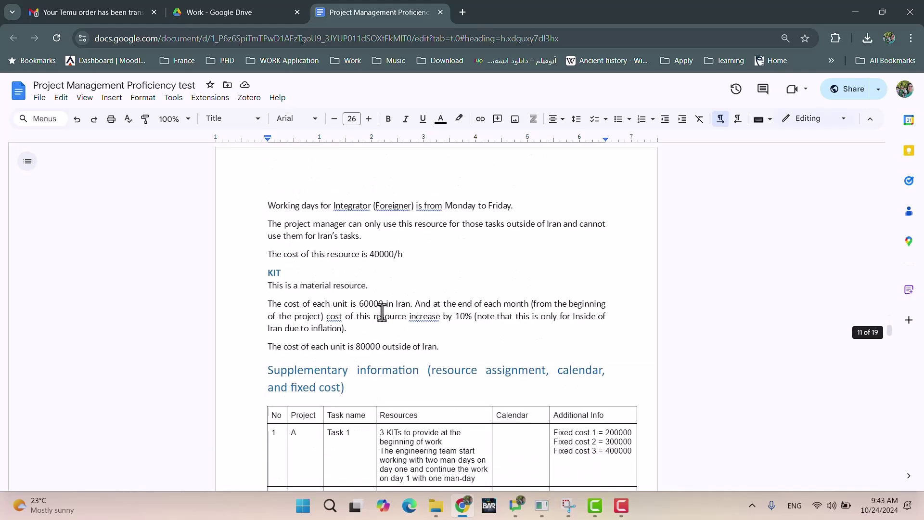
pyautogui.scroll(1, 385, 300)
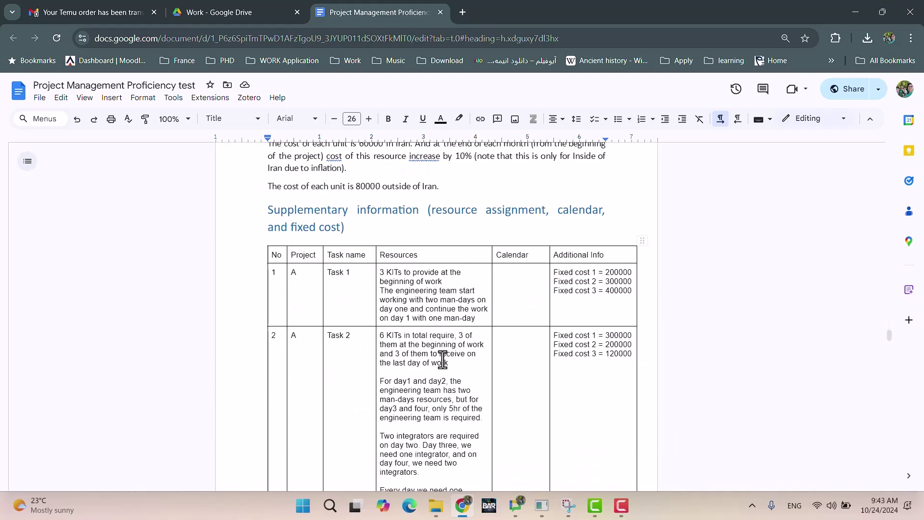
# Switch to the Ultimate exam folder and open UltimateExam.mpp in Microsoft Project, together with its shared resource pool.
pyautogui.moveTo(437, 510)
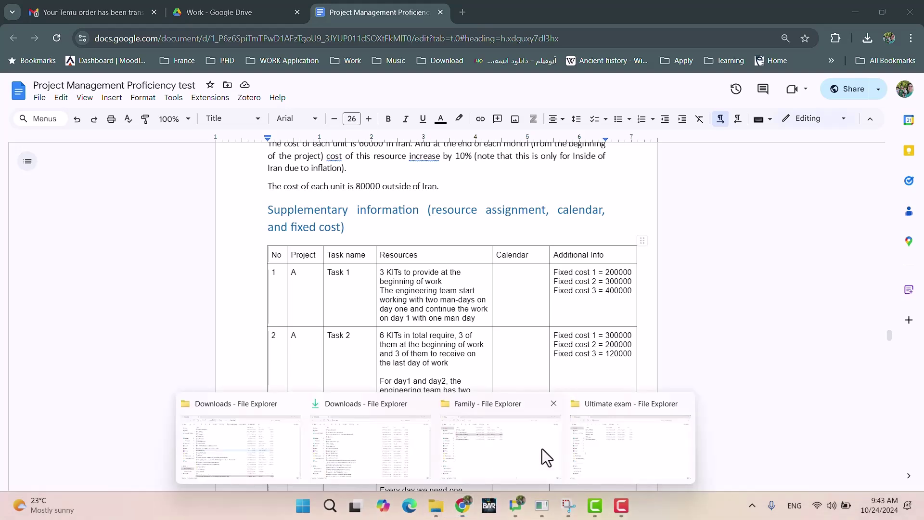
pyautogui.click(480, 444)
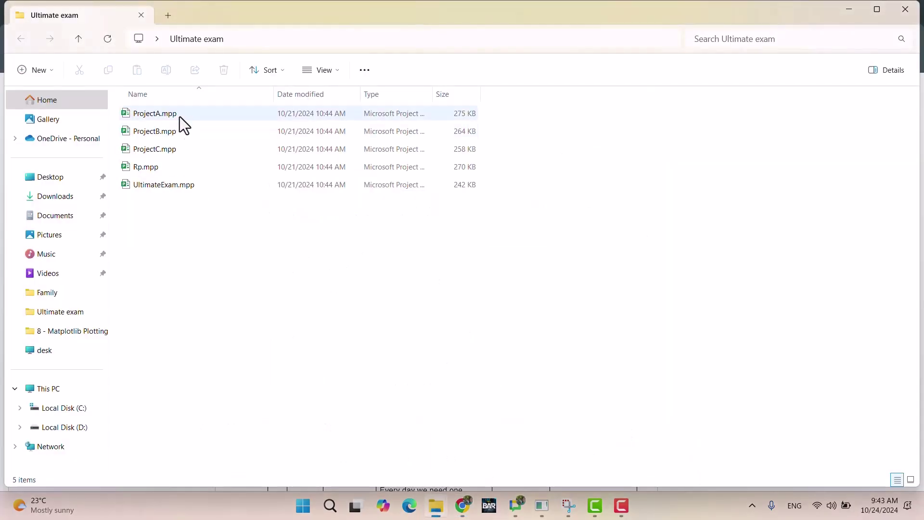
pyautogui.doubleClick(174, 187)
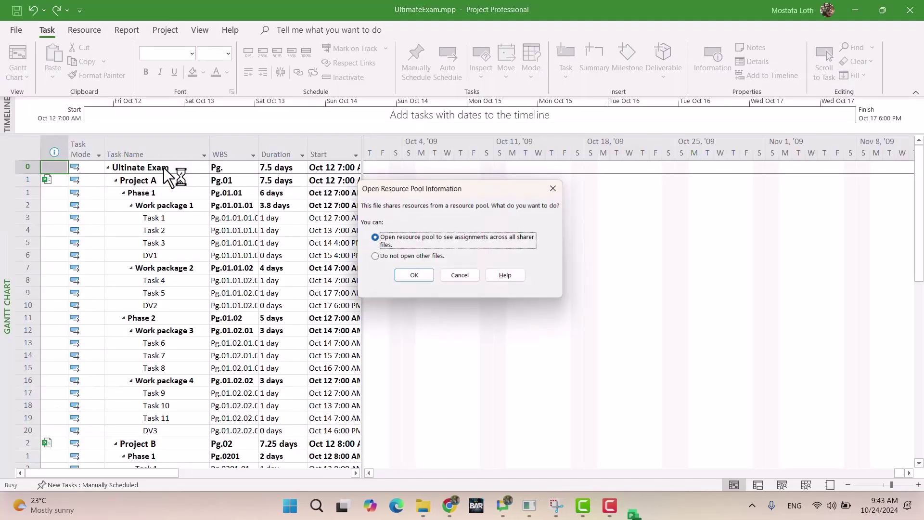
pyautogui.click(402, 278)
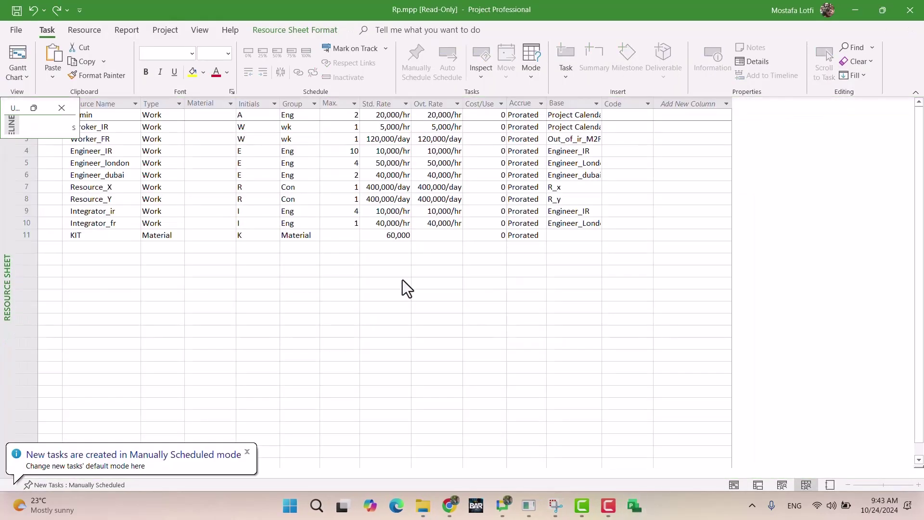
# Open ProjectA.mpp from the Ultimate exam folder, display it in Gantt Chart view and widen the chart area up to the Finish column.
pyautogui.click(855, 9)
pyautogui.doubleClick(189, 115)
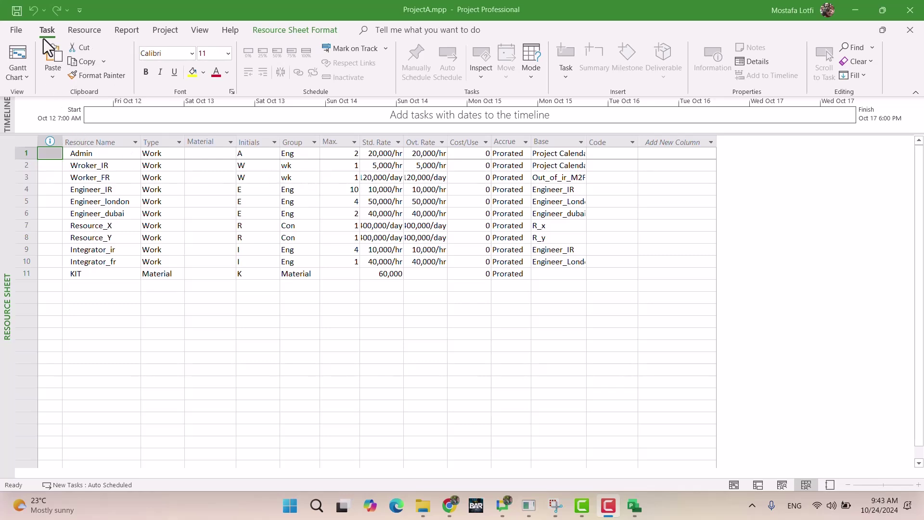
pyautogui.click(18, 56)
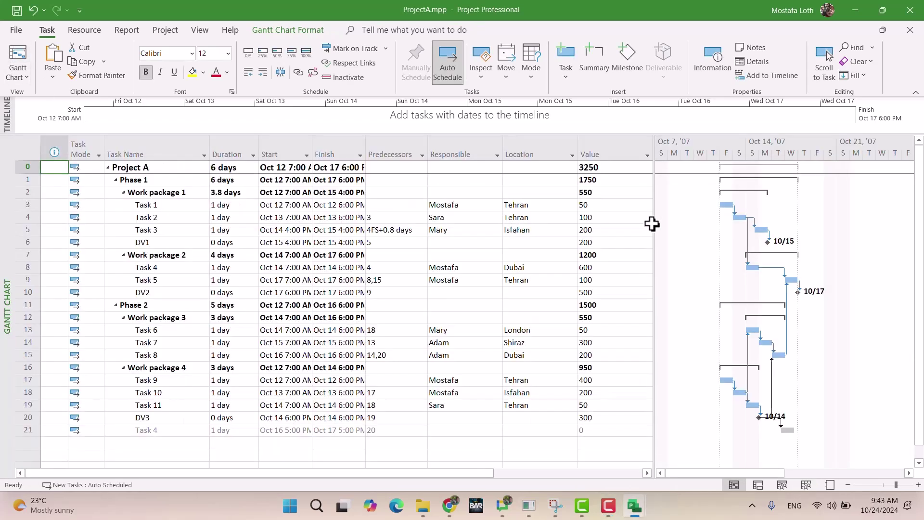
pyautogui.moveTo(651, 237); pyautogui.dragTo(369, 233)
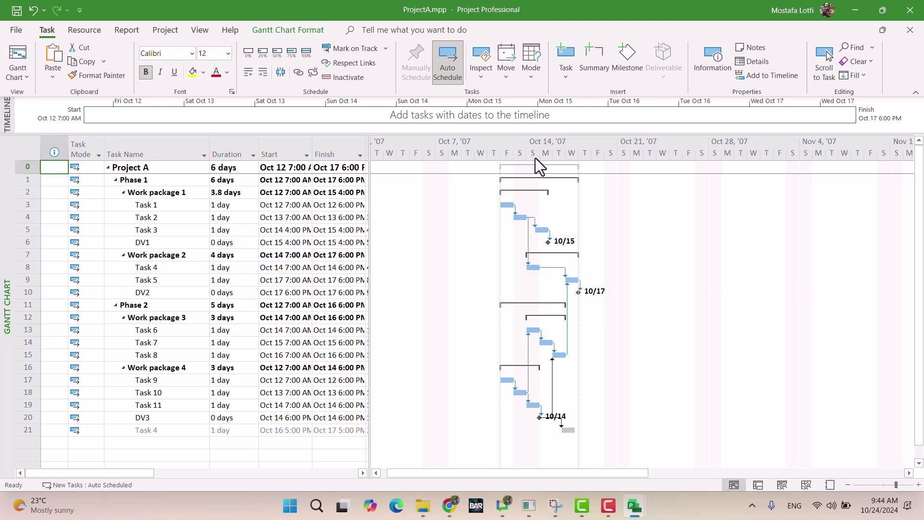
pyautogui.doubleClick(553, 149)
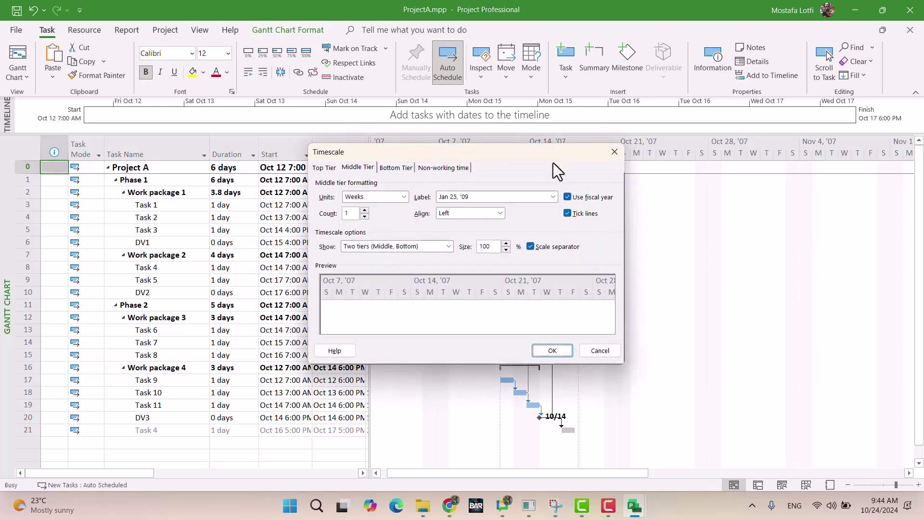
pyautogui.click(614, 152)
pyautogui.rightClick(592, 146)
pyautogui.click(617, 154)
# Set the Gantt chart timescale's non-working time to follow the Project Calendar instead of the Standard calendar.
pyautogui.doubleClick(550, 155)
pyautogui.click(440, 166)
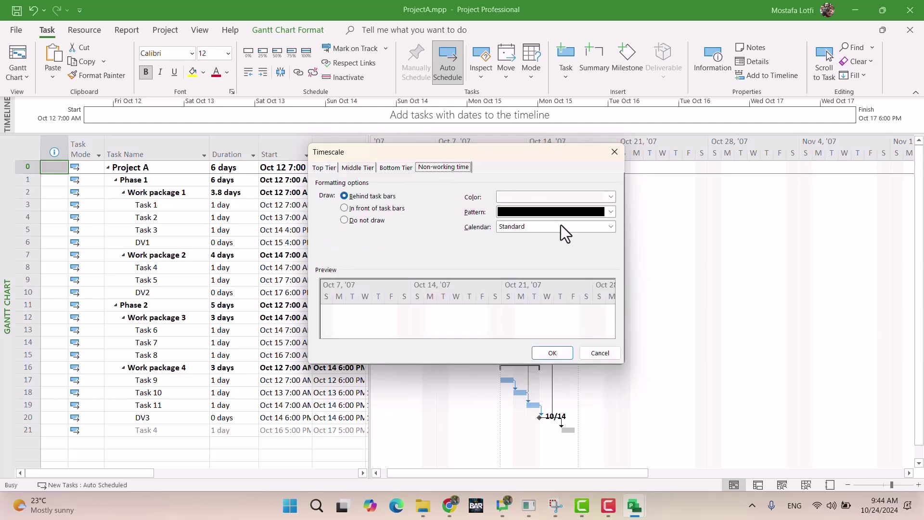
pyautogui.click(527, 229)
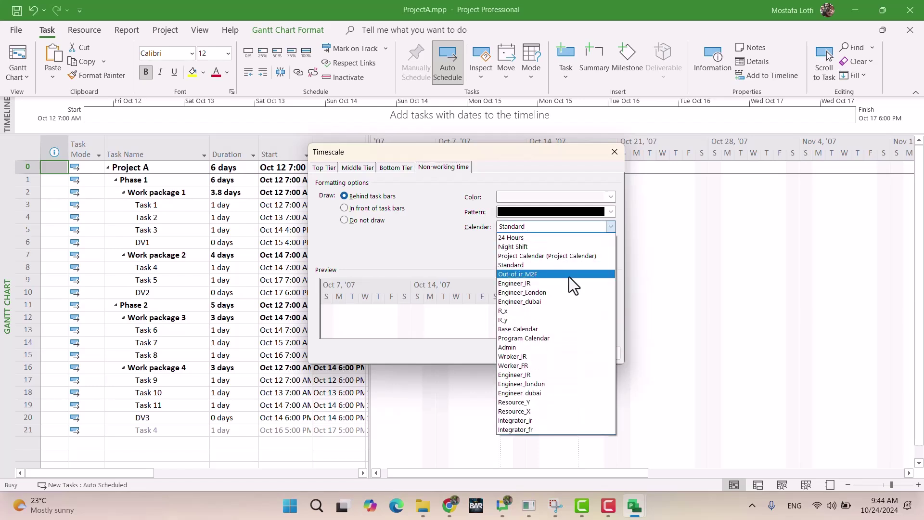
pyautogui.click(542, 258)
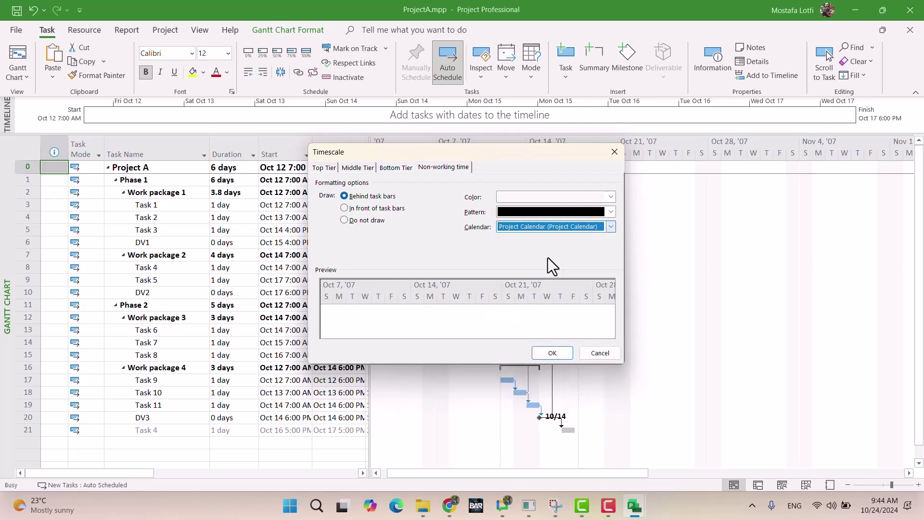
pyautogui.click(557, 356)
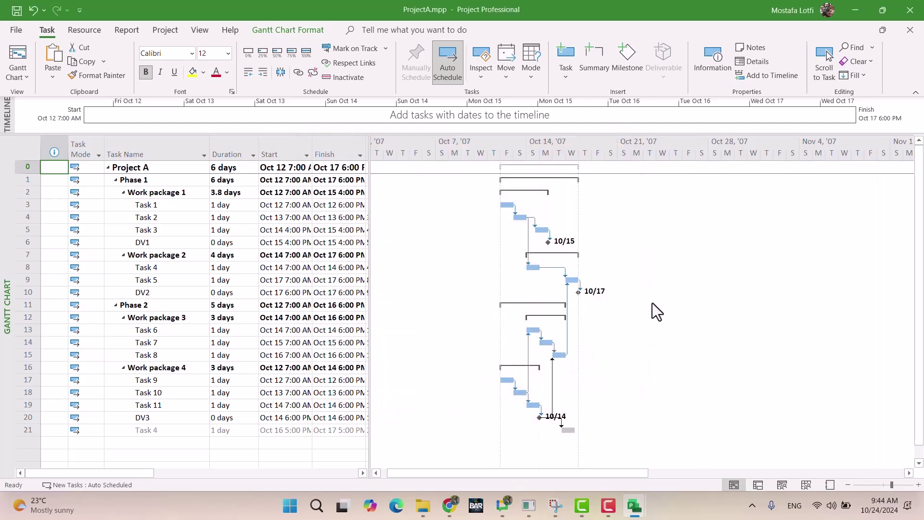
# Check the Gantt chart around the October tasks and view the Project Calendar's working times and exceptions.
pyautogui.moveTo(467, 478); pyautogui.dragTo(427, 473)
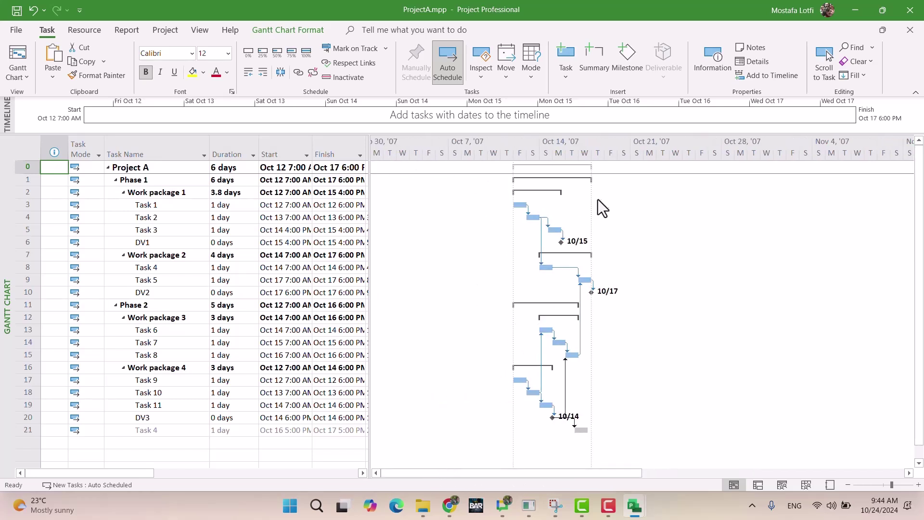
pyautogui.click(222, 218)
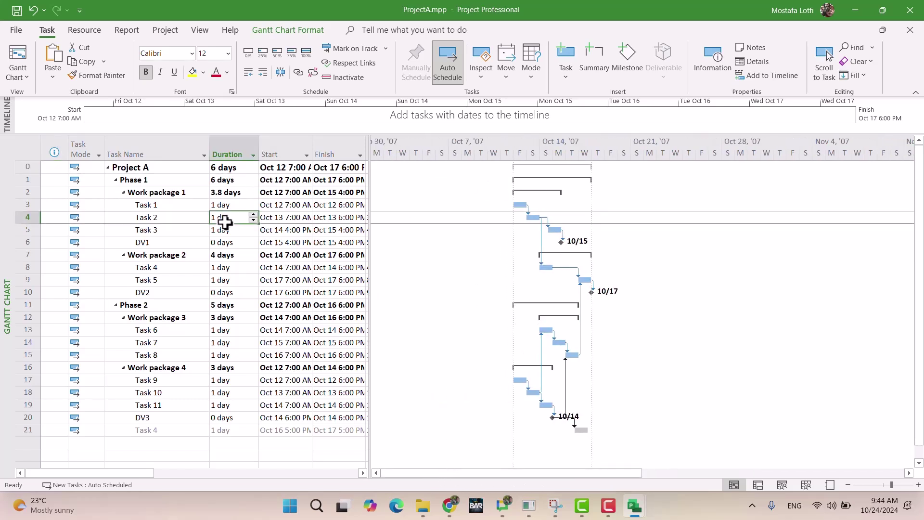
pyautogui.click(161, 26)
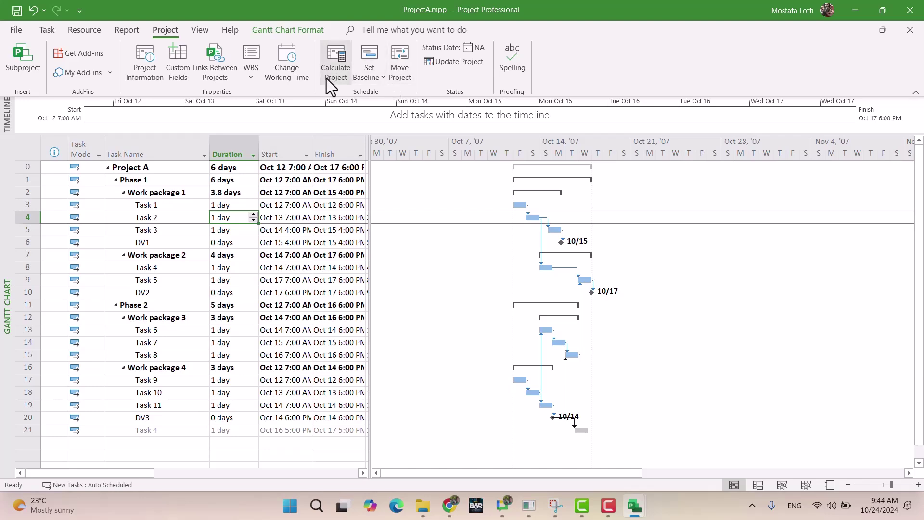
pyautogui.click(279, 69)
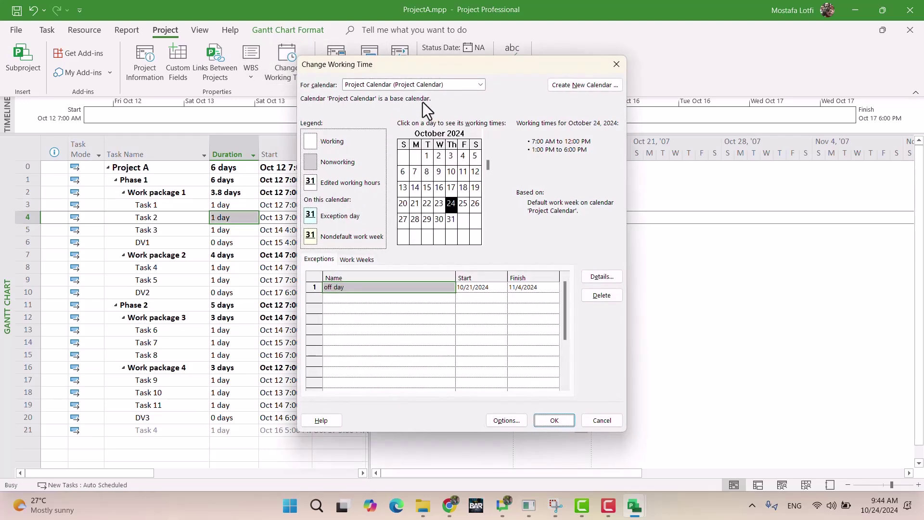
pyautogui.click(621, 69)
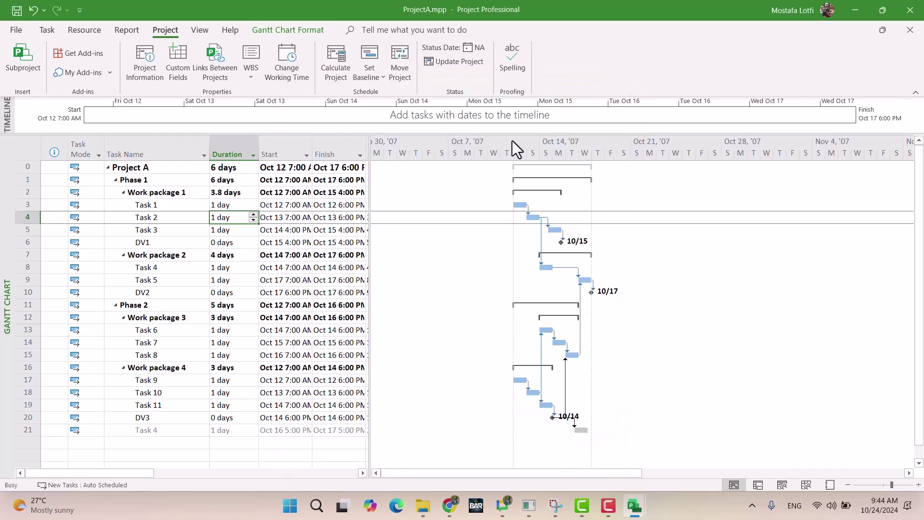
# Reapply Project Calendar as the calendar for the Gantt timescale's non-working time.
pyautogui.doubleClick(515, 140)
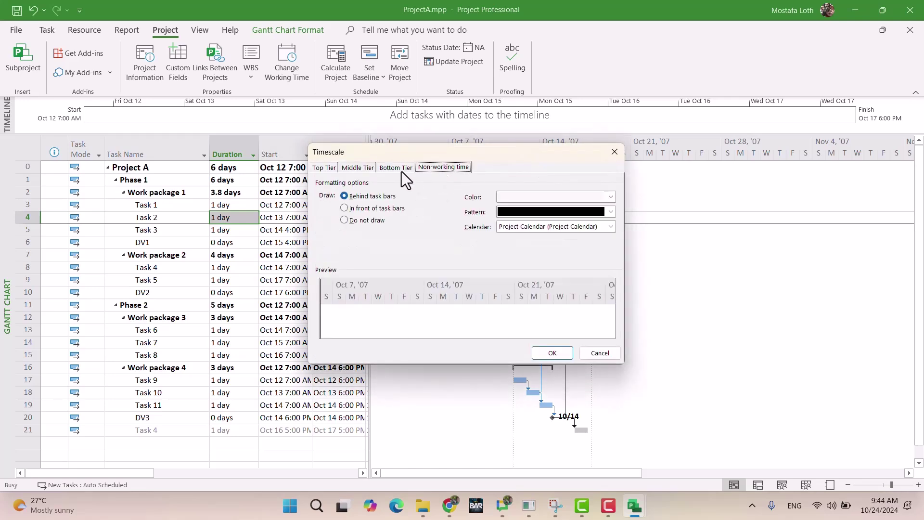
pyautogui.click(529, 227)
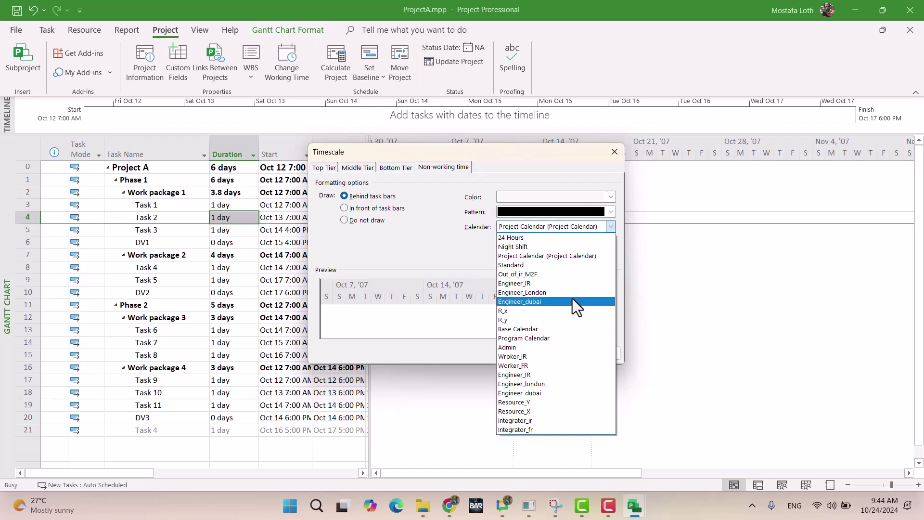
pyautogui.click(574, 258)
pyautogui.click(553, 353)
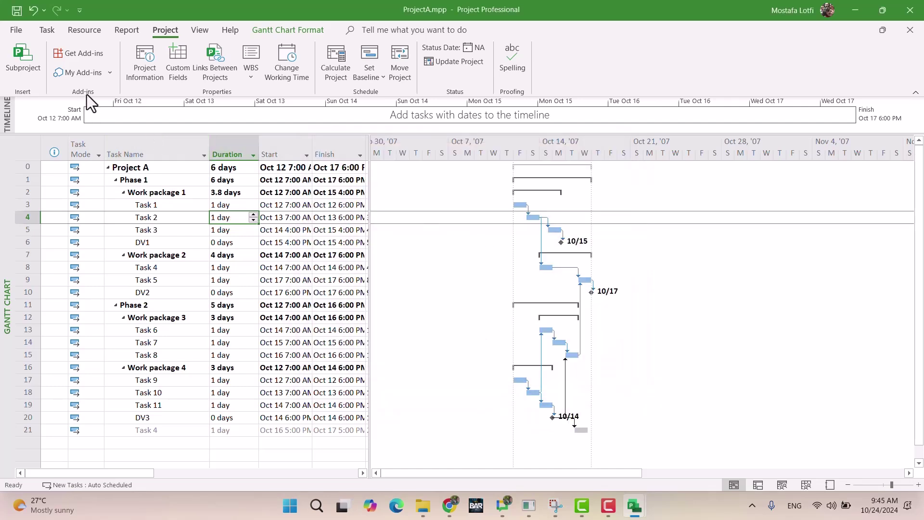
# Review the start, finish and recurrence details of the 'off day' exception in the Project Calendar.
pyautogui.click(271, 73)
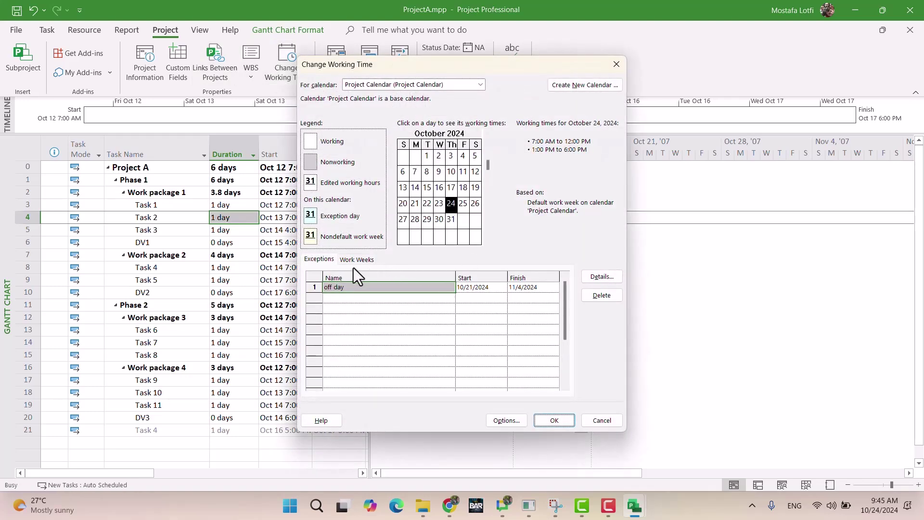
pyautogui.click(384, 289)
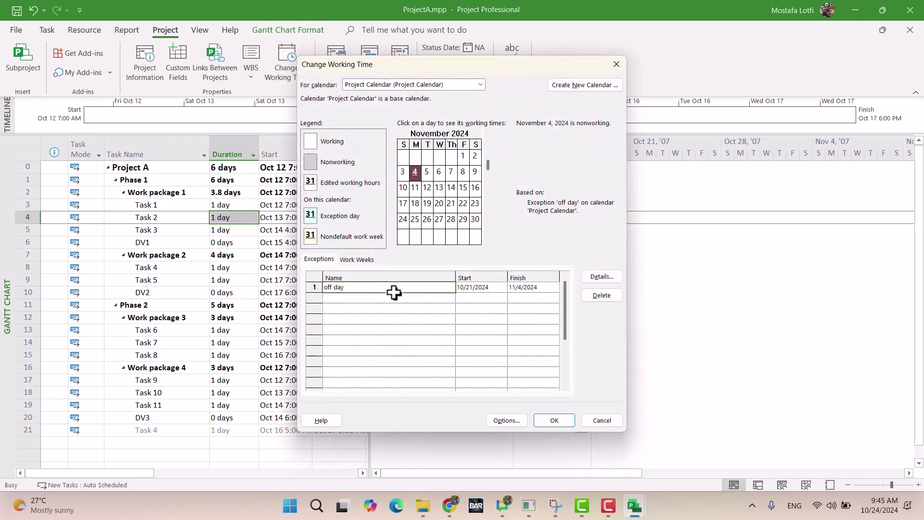
pyautogui.click(481, 288)
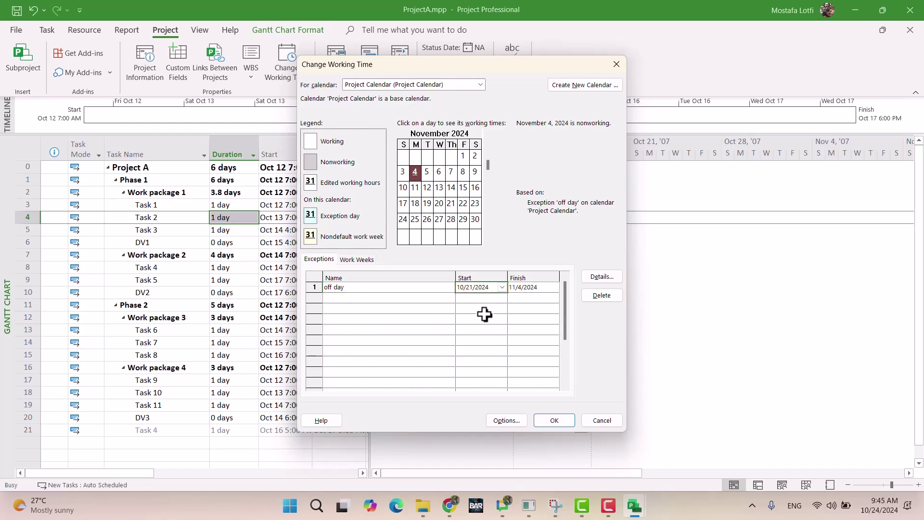
pyautogui.click(528, 288)
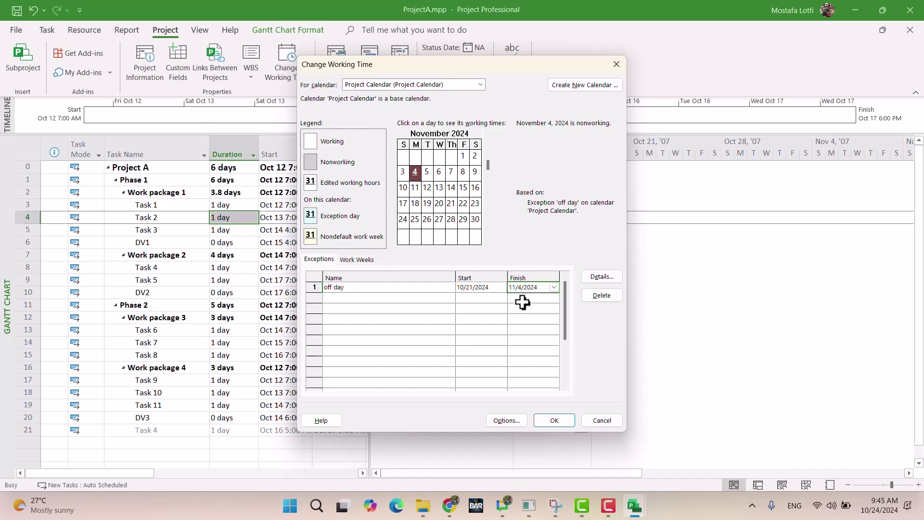
pyautogui.click(602, 277)
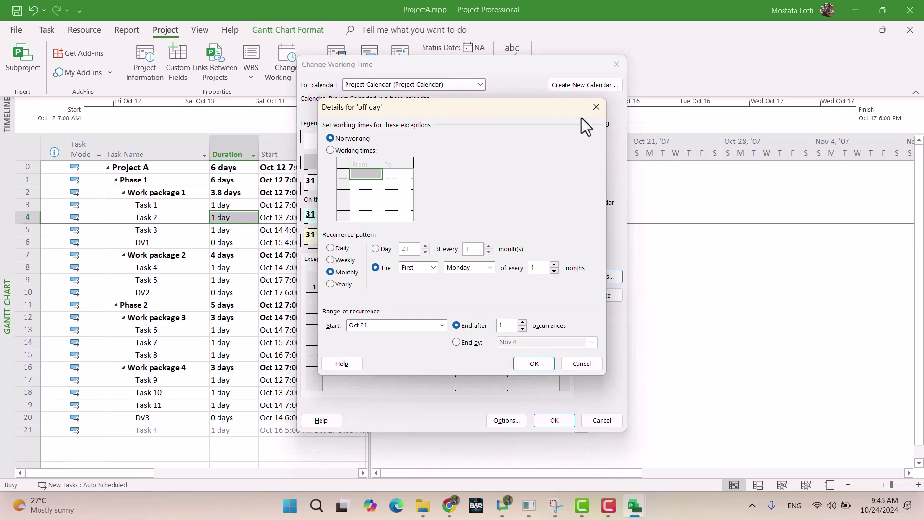
pyautogui.click(596, 107)
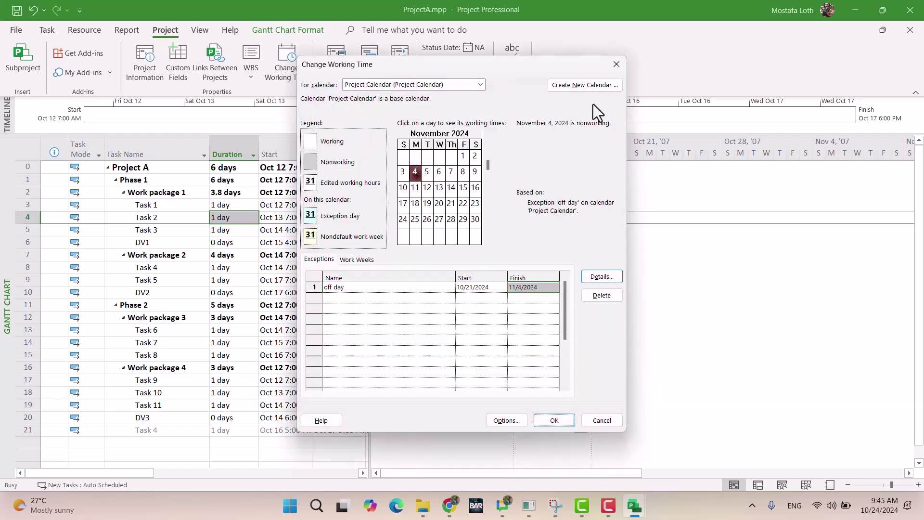
pyautogui.click(617, 64)
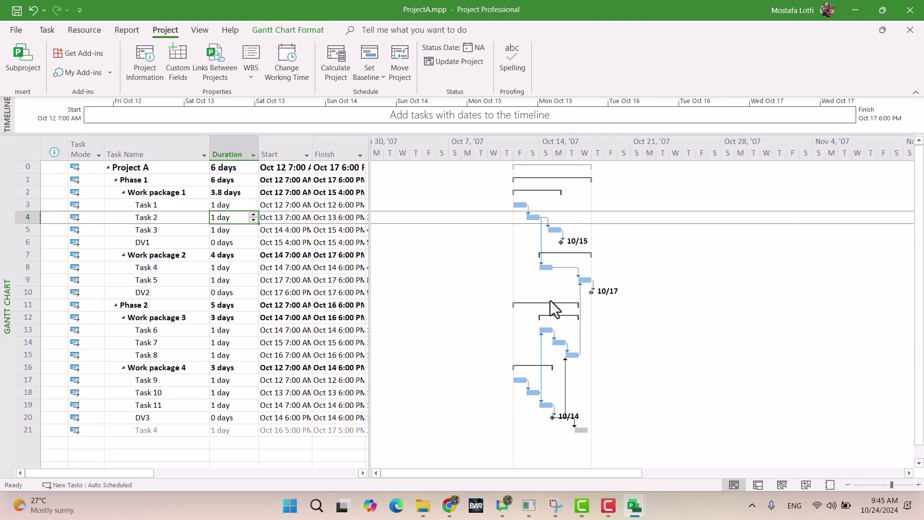
# Switch to the exam document in Chrome and review the Project & Program calendar requirements.
pyautogui.moveTo(452, 503)
pyautogui.click(450, 434)
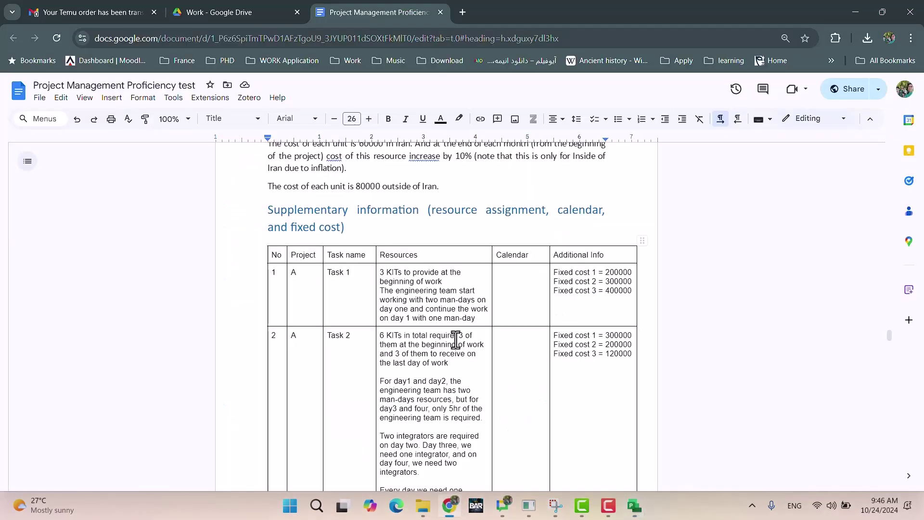
pyautogui.scroll(20, 455, 278)
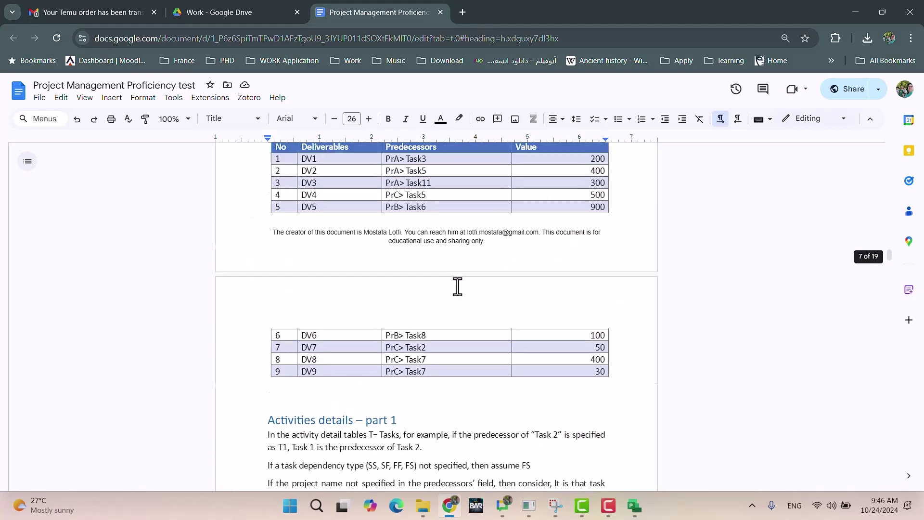
pyautogui.scroll(20, 458, 290)
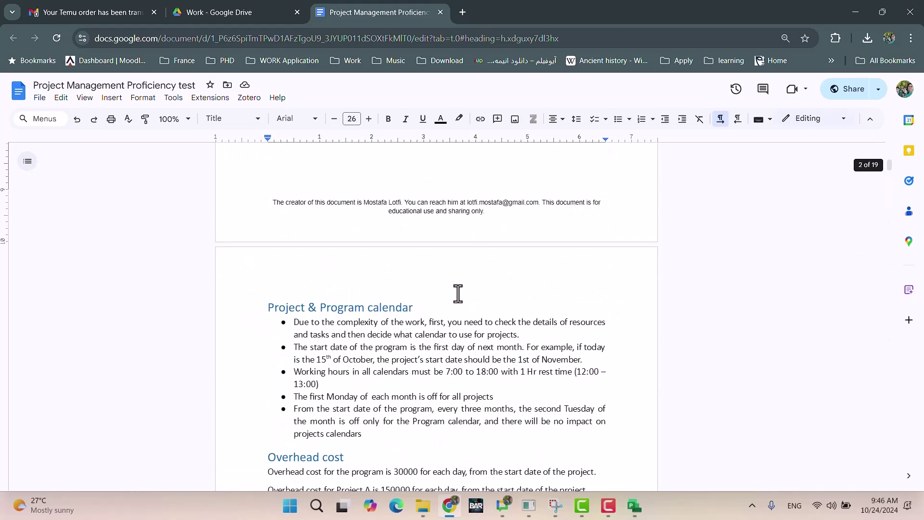
pyautogui.scroll(-10, 458, 293)
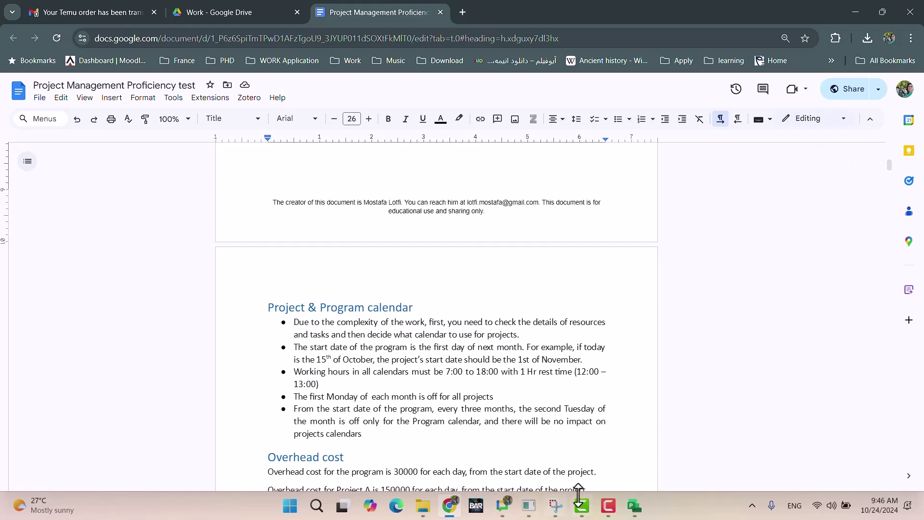
# Switch back to ProjectA.mpp in Microsoft Project and open the details of the Project Calendar's 'off day' exception.
pyautogui.click(635, 508)
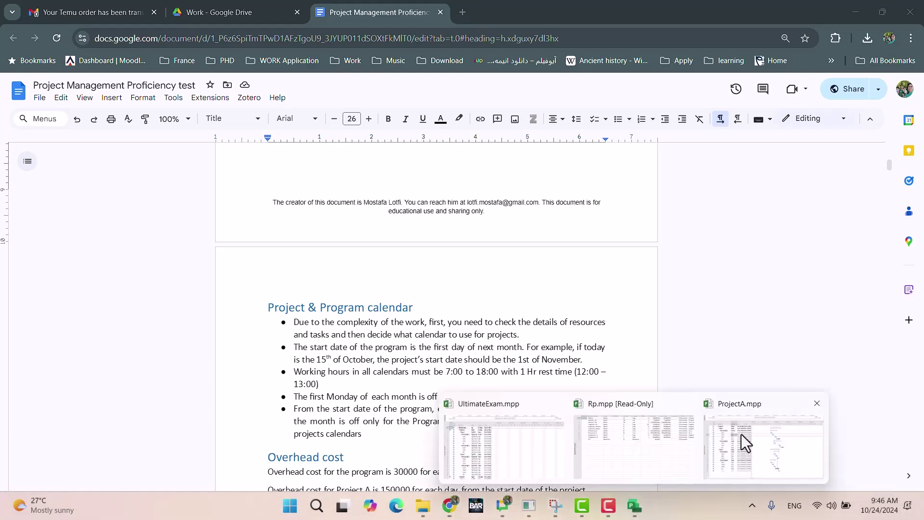
pyautogui.click(737, 446)
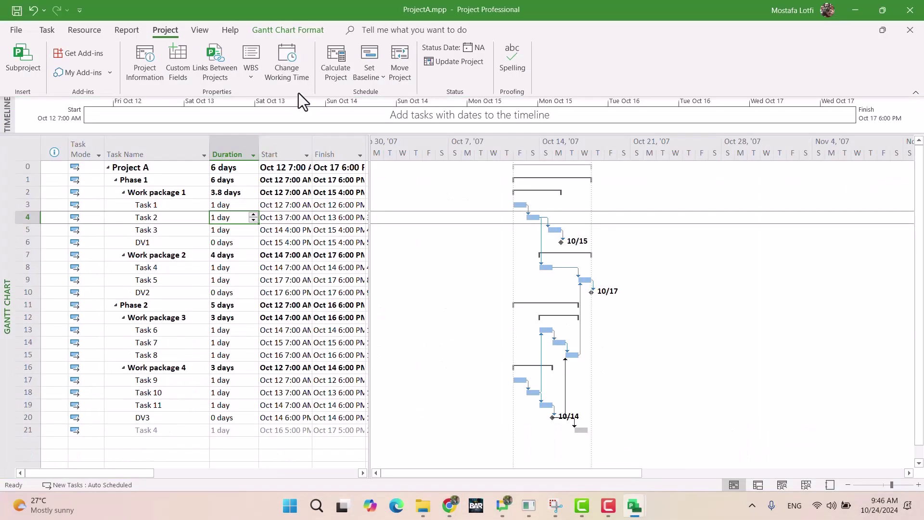
pyautogui.click(288, 79)
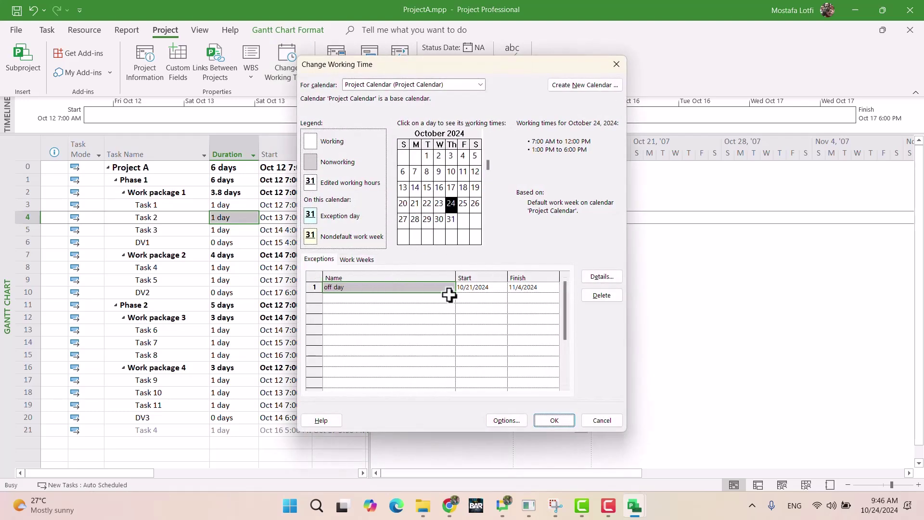
pyautogui.click(496, 287)
pyautogui.click(601, 277)
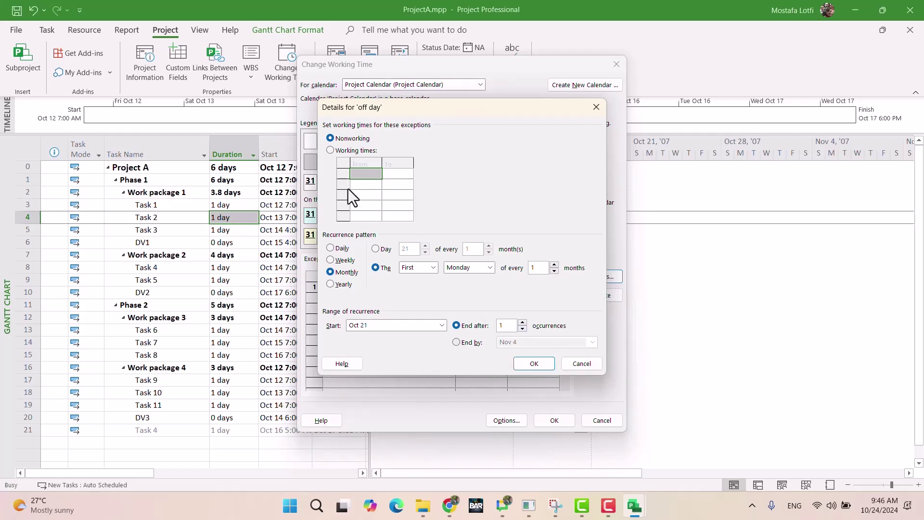
# Set the 'off day' exception's recurrence to end by May 31, 2025 and save the Project Calendar changes.
pyautogui.click(472, 344)
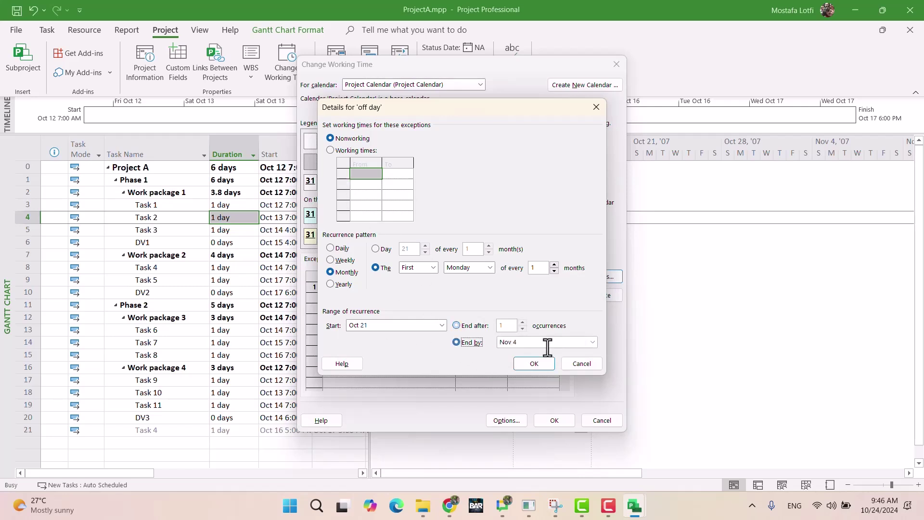
pyautogui.click(593, 343)
pyautogui.click(590, 355)
pyautogui.click(590, 355)
pyautogui.click(589, 355)
pyautogui.click(590, 355)
pyautogui.click(590, 355)
pyautogui.click(589, 355)
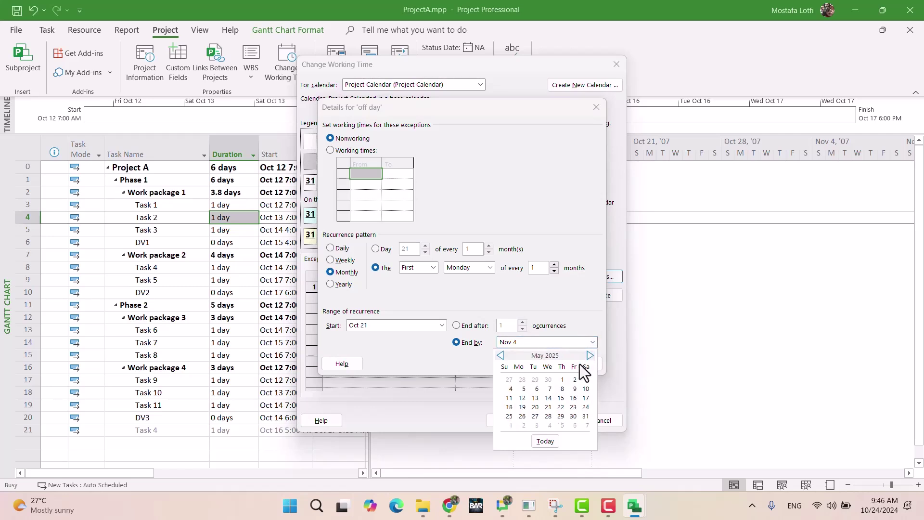
pyautogui.click(586, 415)
pyautogui.click(540, 361)
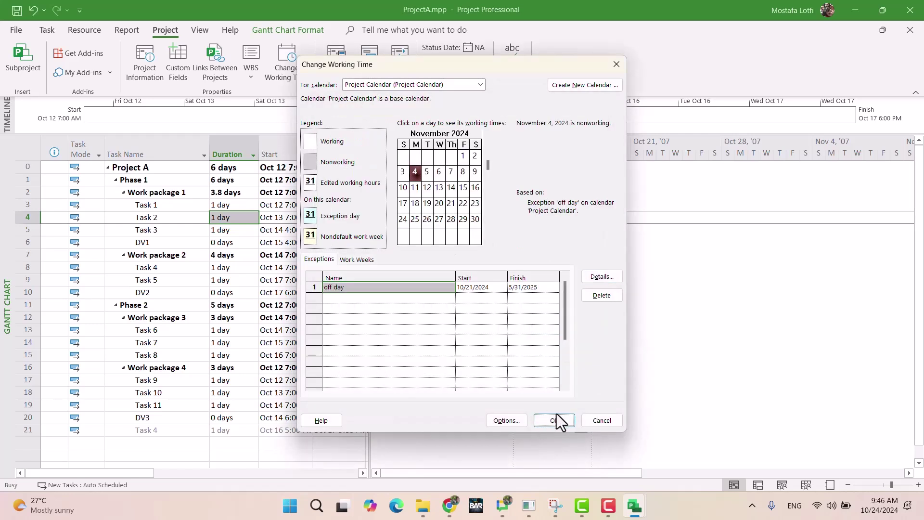
pyautogui.click(602, 276)
pyautogui.click(535, 365)
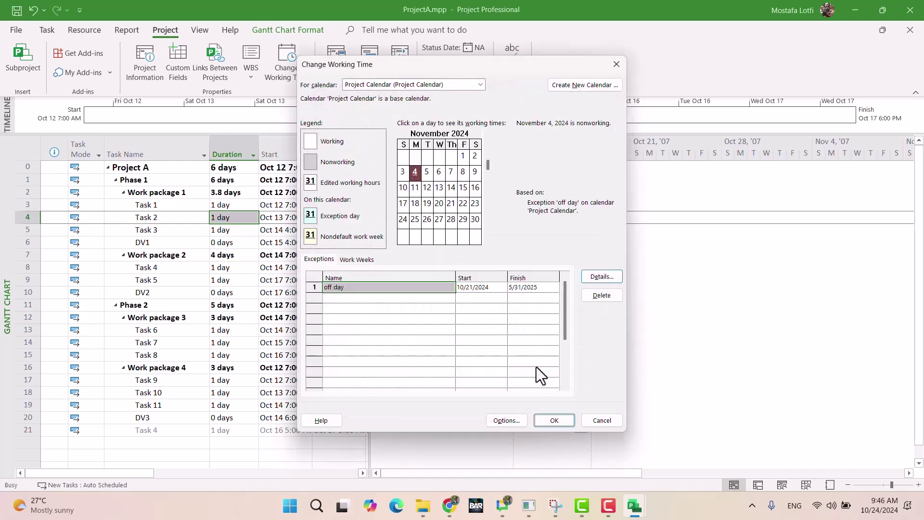
pyautogui.click(546, 418)
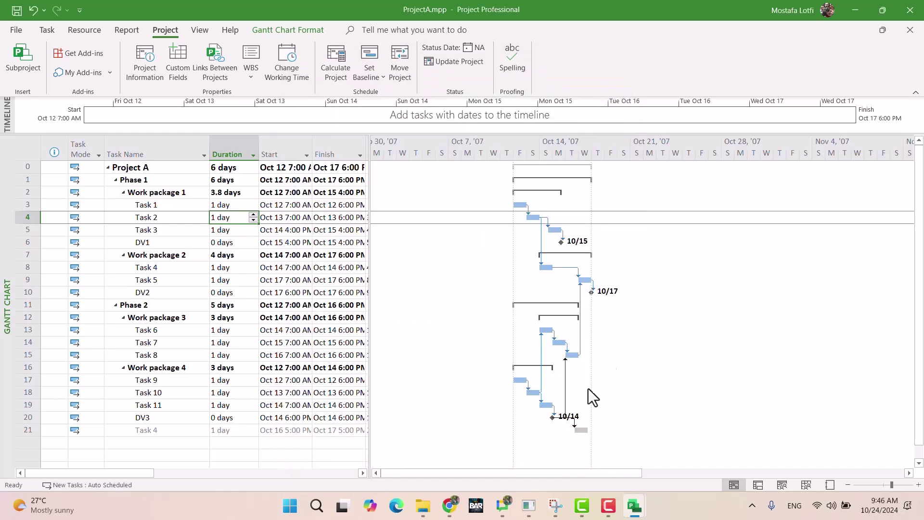
# Examine the Gantt chart from October to December at different zoom levels for the calendar's non-working days.
pyautogui.moveTo(493, 474); pyautogui.dragTo(469, 475)
pyautogui.scroll(1, 634, 255)
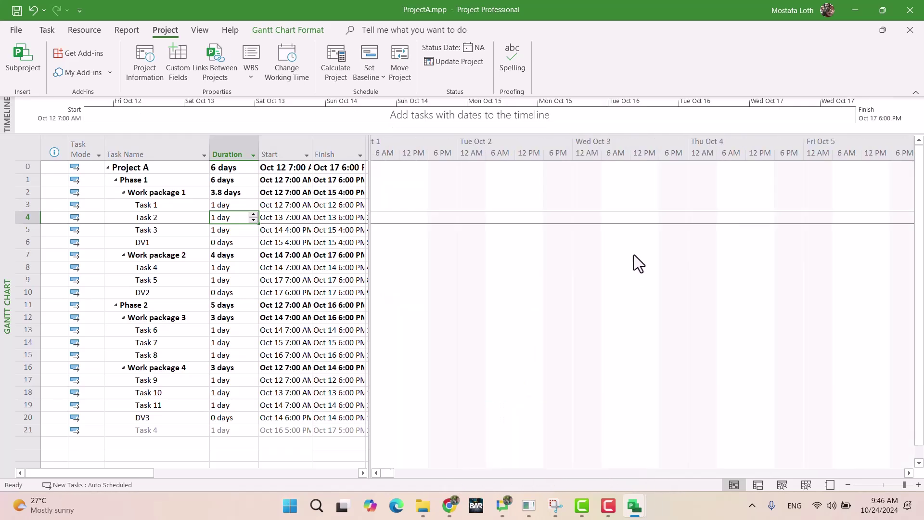
pyautogui.scroll(-1, 634, 255)
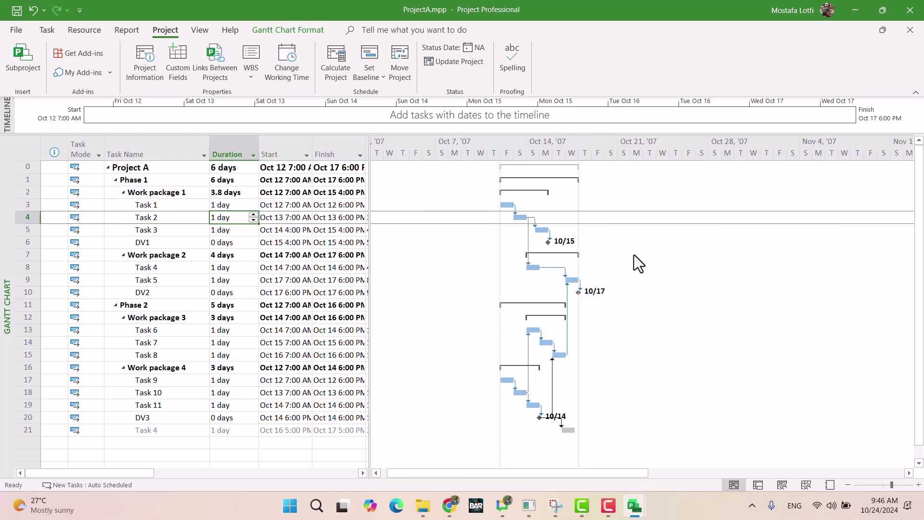
pyautogui.moveTo(534, 470); pyautogui.dragTo(877, 481)
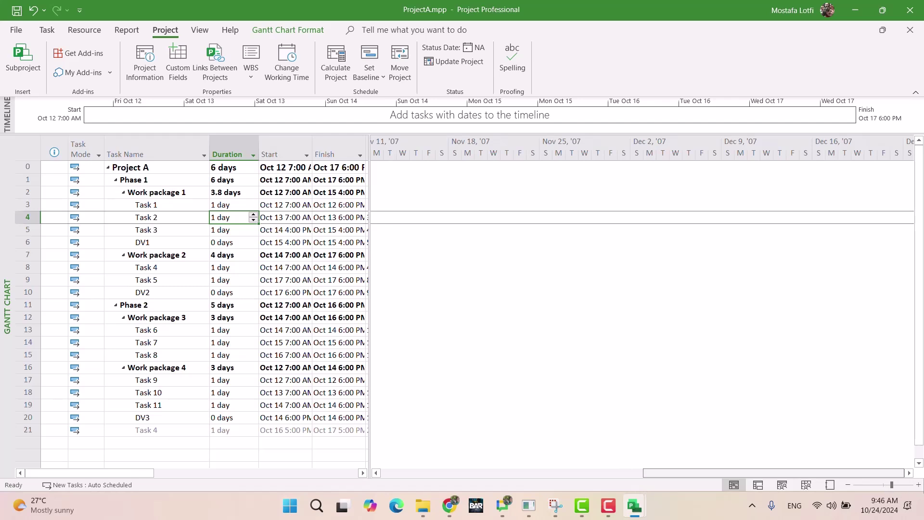
pyautogui.moveTo(635, 506)
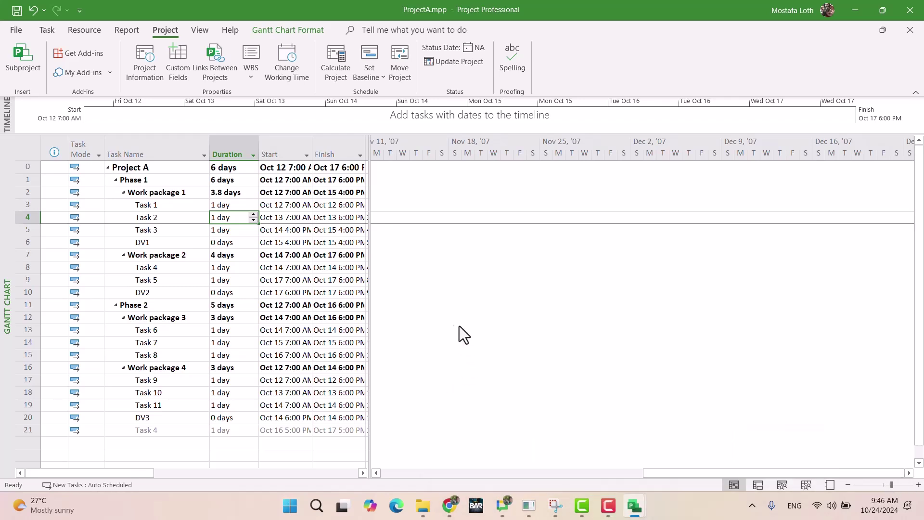
pyautogui.click(394, 473)
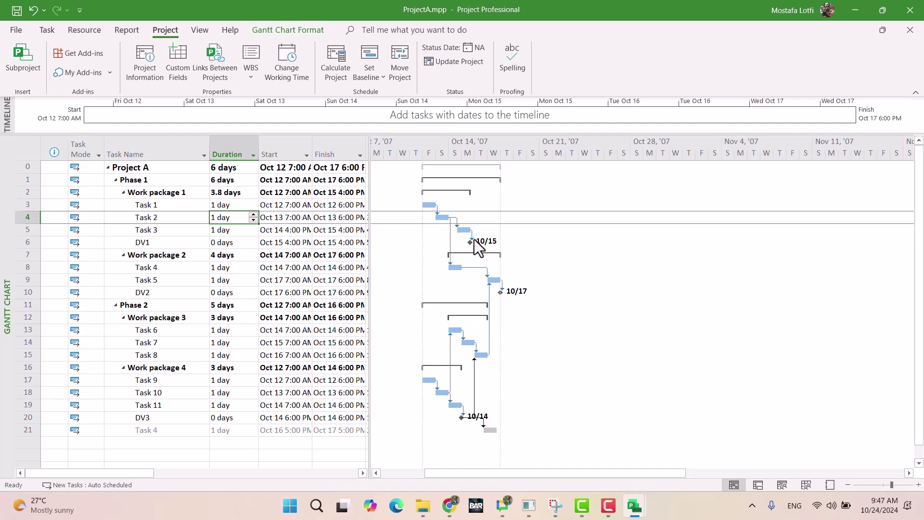
pyautogui.scroll(3, 472, 231)
pyautogui.scroll(-3, 472, 231)
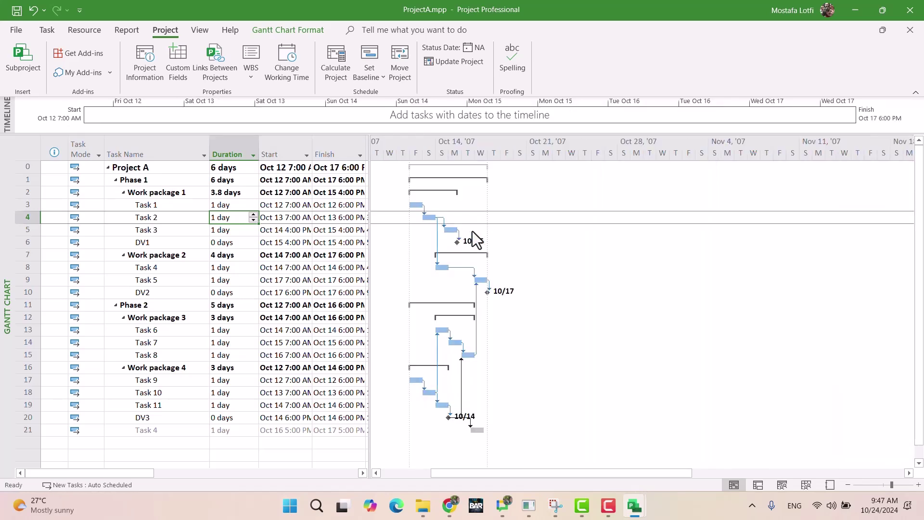
# Check ProjectA's Gantt timescale settings and the exception dates of its Project Calendar.
pyautogui.rightClick(570, 143)
pyautogui.click(625, 150)
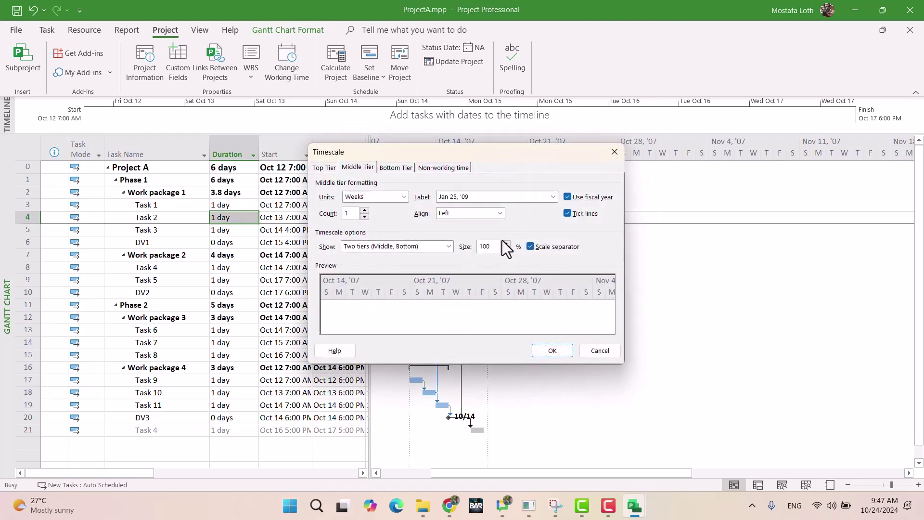
pyautogui.click(552, 350)
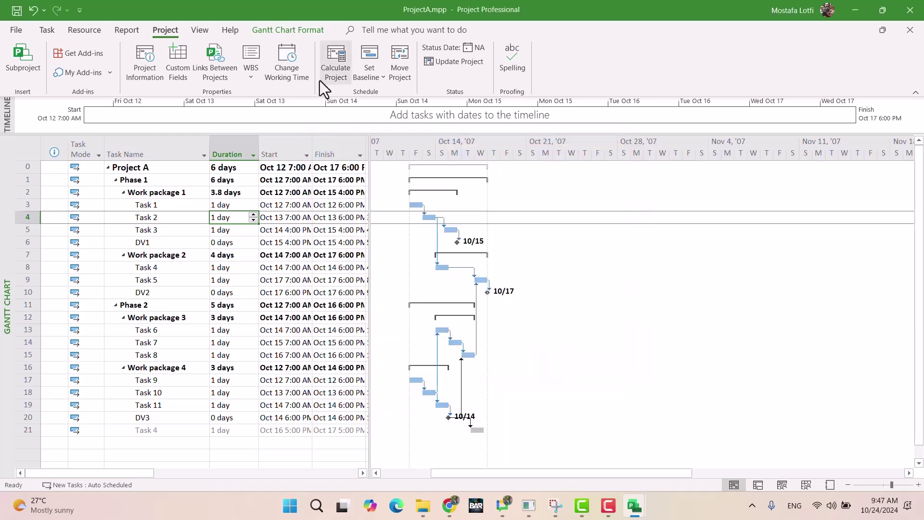
pyautogui.click(287, 63)
pyautogui.click(380, 298)
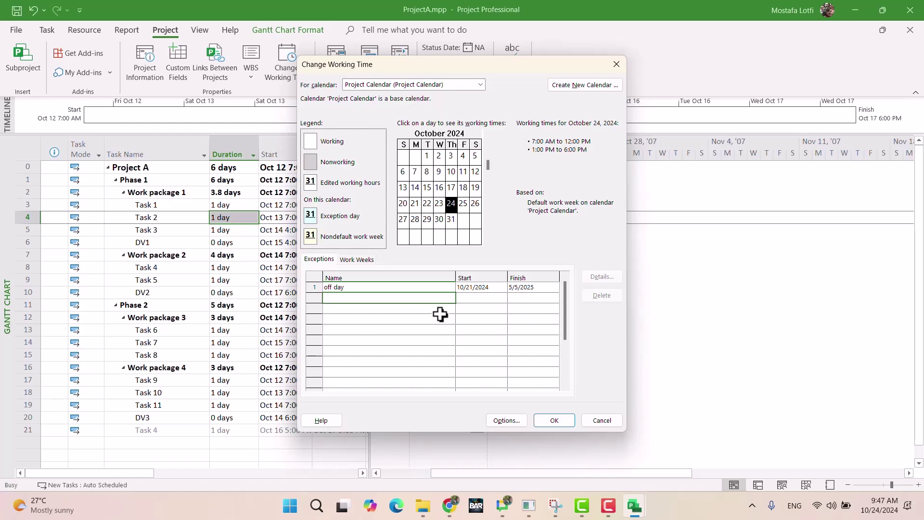
pyautogui.click(616, 64)
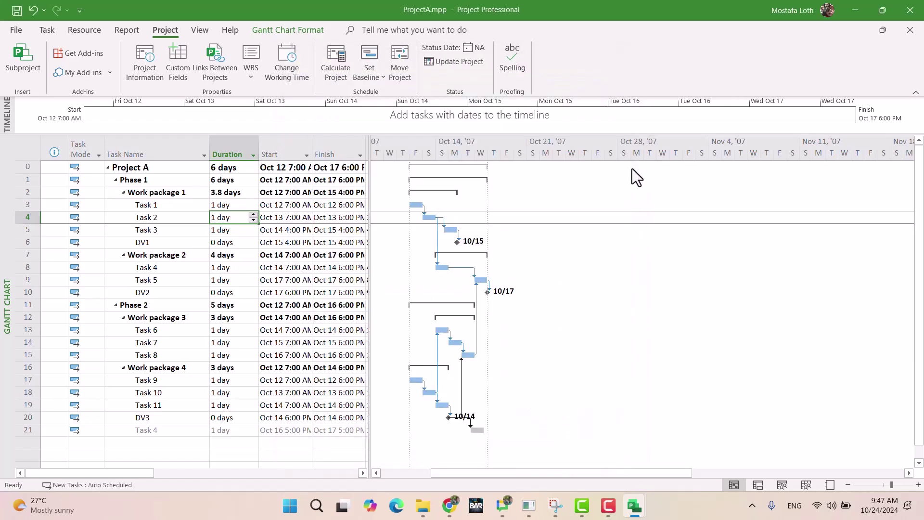
pyautogui.moveTo(466, 470); pyautogui.dragTo(416, 473)
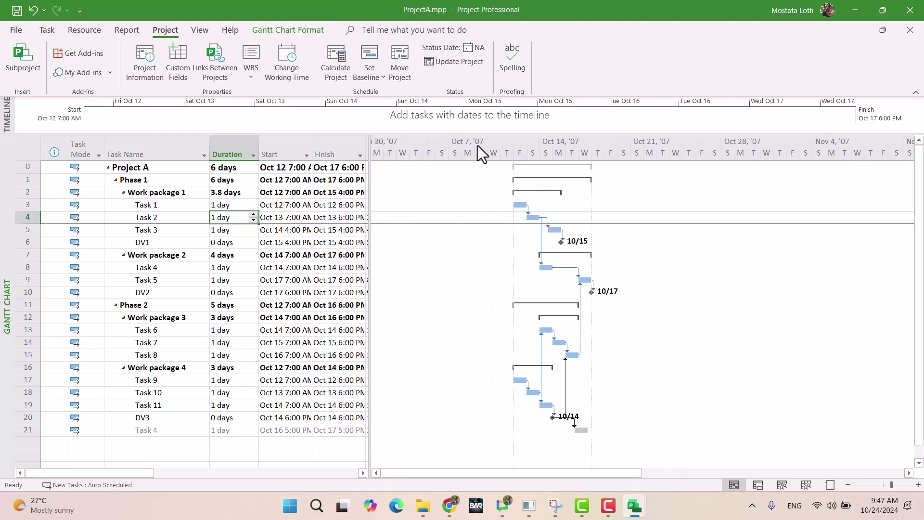
# Inspect ProjectA's start date in the project information.
pyautogui.click(139, 66)
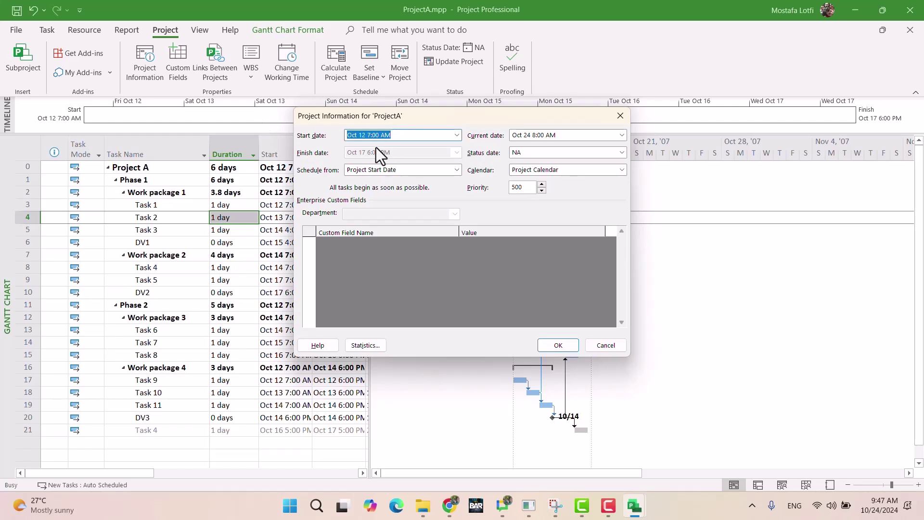
pyautogui.click(398, 137)
pyautogui.moveTo(404, 137); pyautogui.dragTo(326, 131)
pyautogui.click(620, 115)
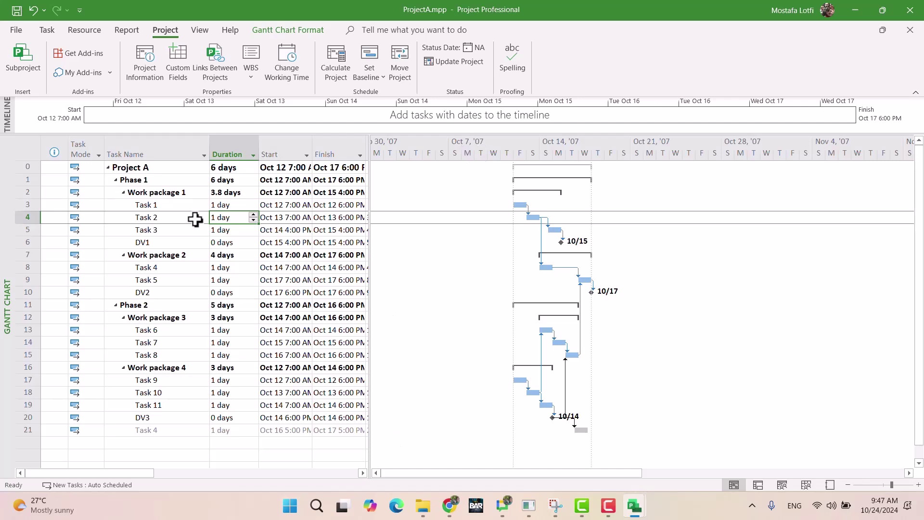
# Set ProjectA's project start date to November 1, 2024 and save the project.
pyautogui.click(144, 65)
pyautogui.click(456, 135)
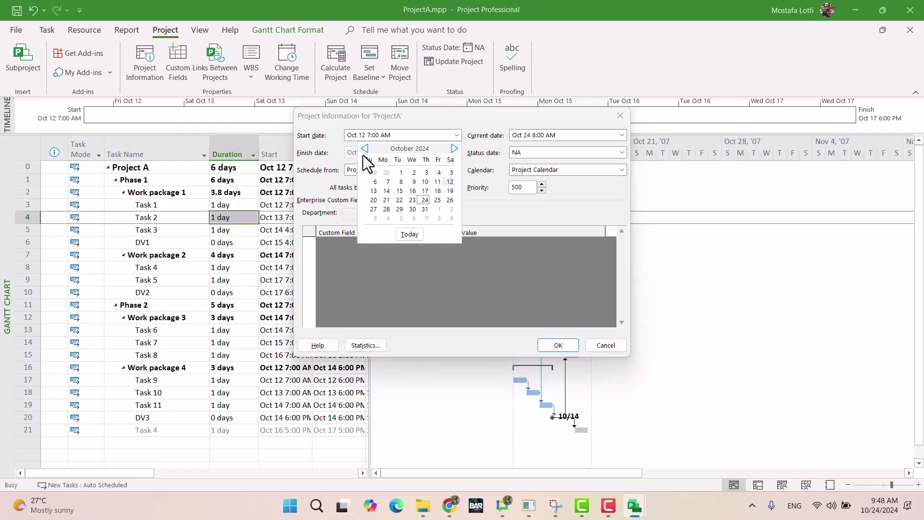
pyautogui.click(437, 209)
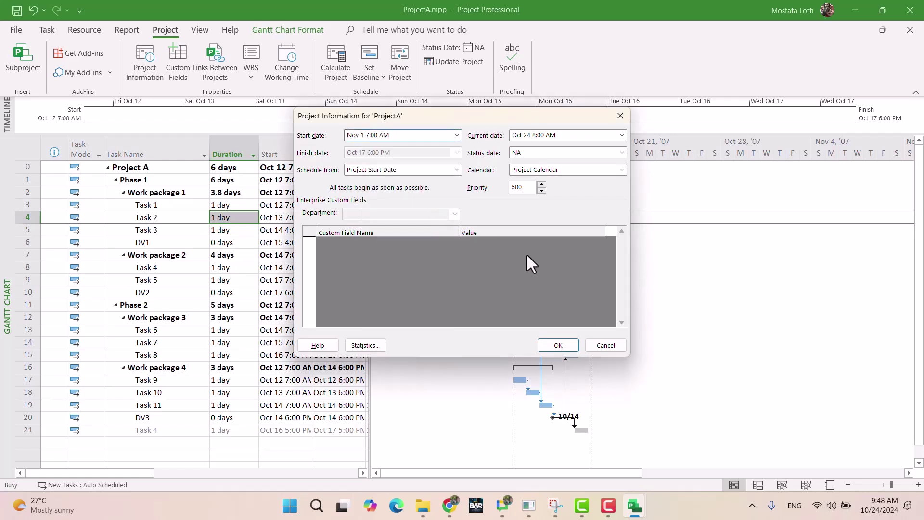
pyautogui.click(548, 347)
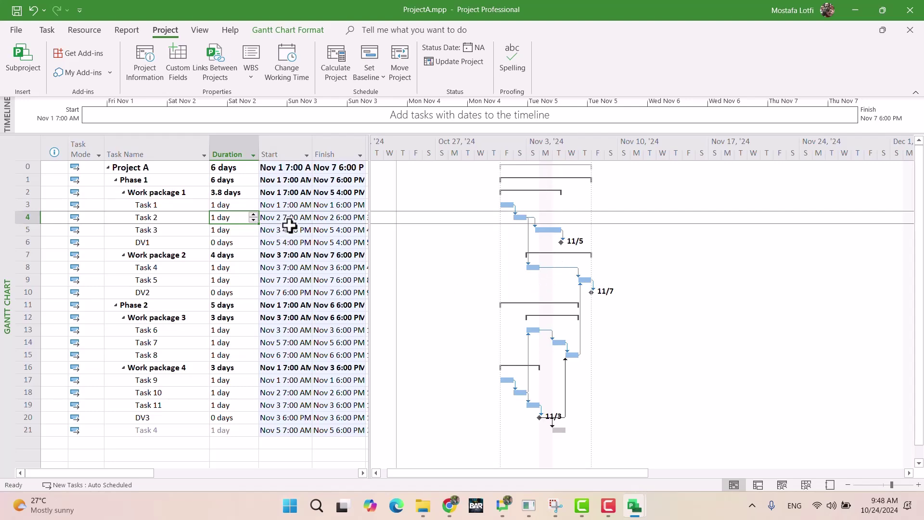
pyautogui.click(445, 313)
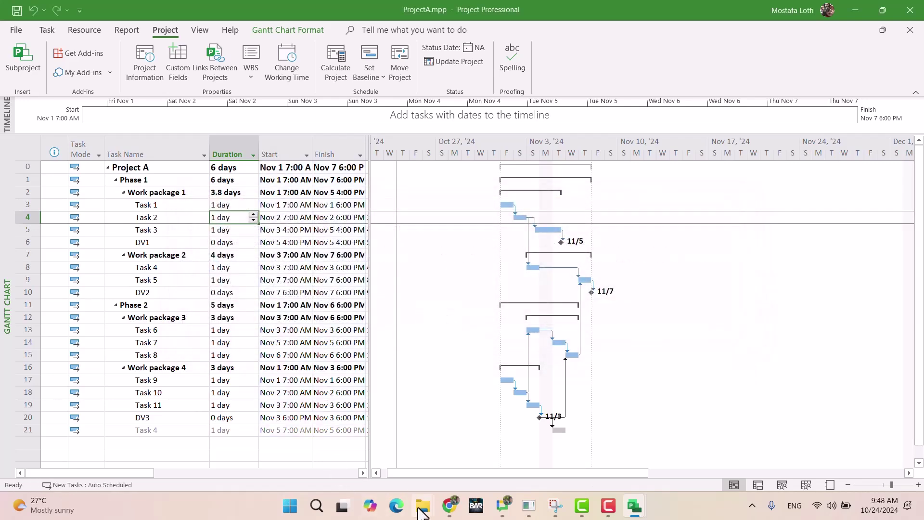
# Open ProjectB.mpp from the Ultimate exam folder in File Explorer.
pyautogui.moveTo(422, 510)
pyautogui.click(590, 452)
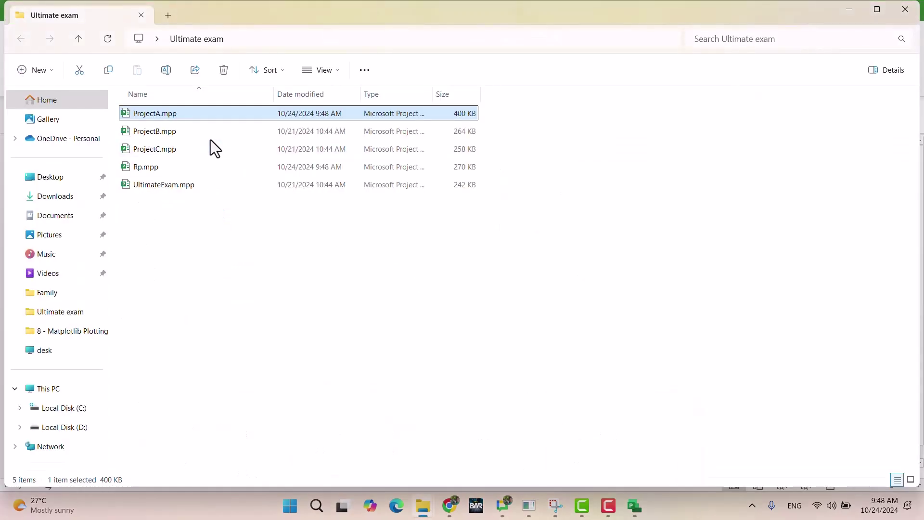
pyautogui.doubleClick(197, 134)
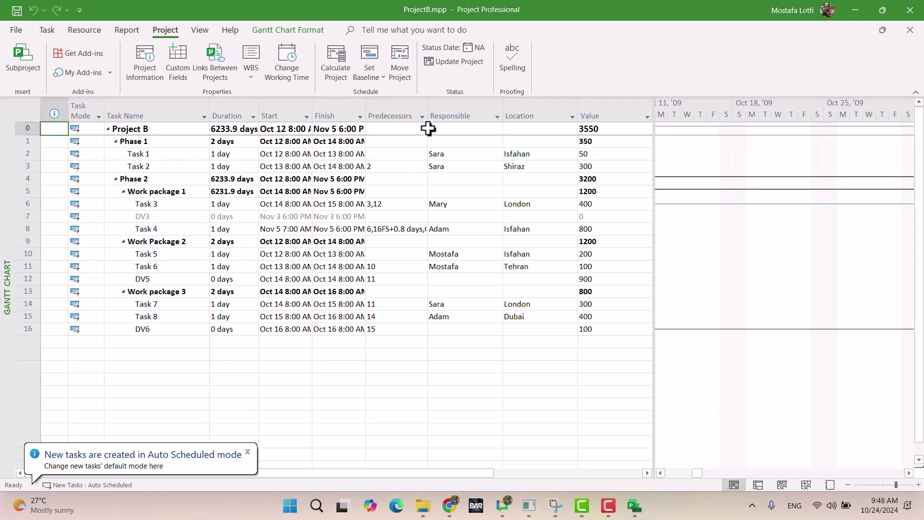
# Set ProjectB's project start date to November 1, 2024.
pyautogui.click(139, 64)
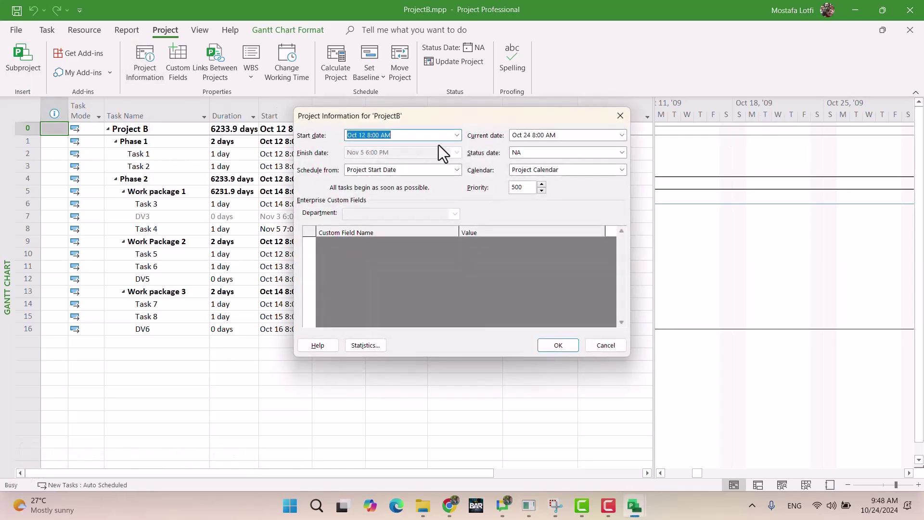
pyautogui.click(456, 136)
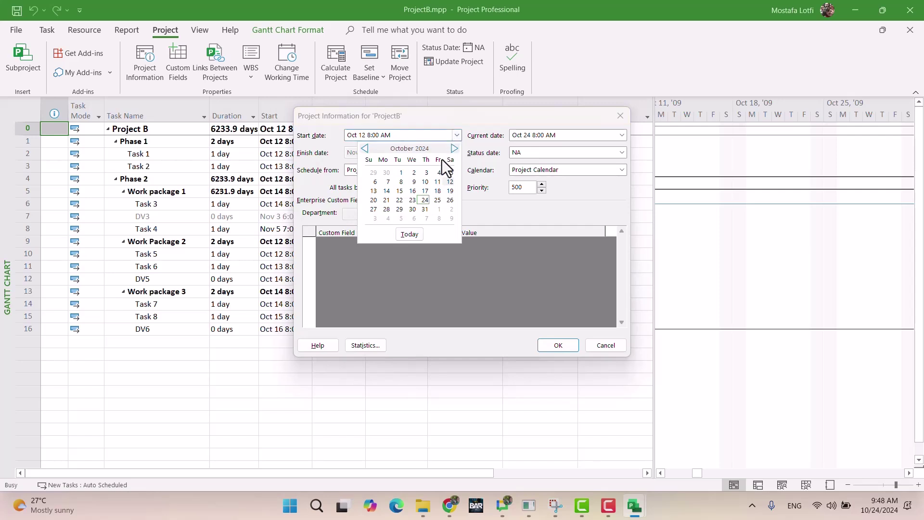
pyautogui.click(438, 208)
pyautogui.click(557, 345)
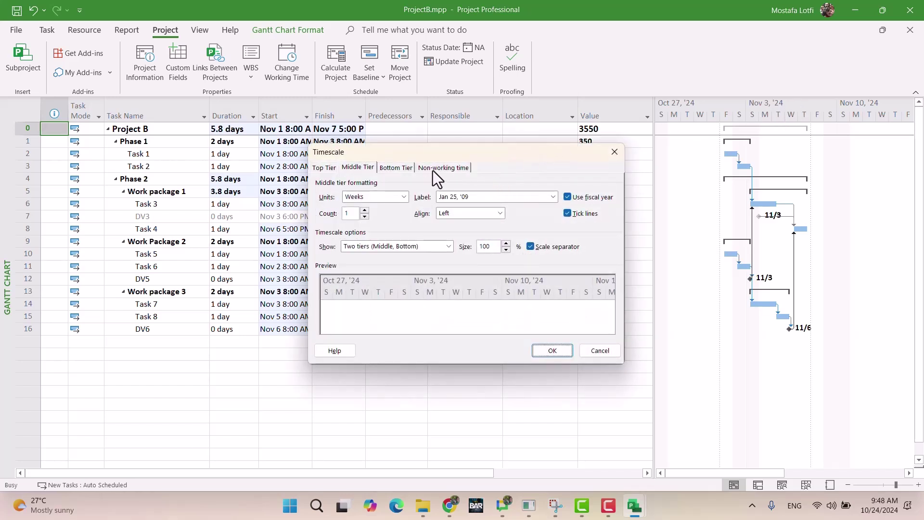
# Base the non-working time display in ProjectB's Gantt timescale on the Project Calendar.
pyautogui.click(439, 167)
pyautogui.click(521, 227)
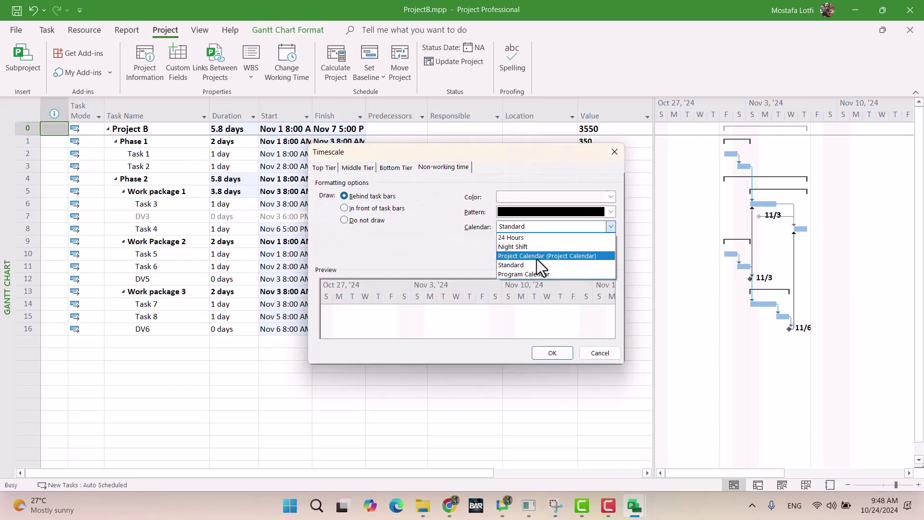
pyautogui.click(536, 259)
pyautogui.click(550, 353)
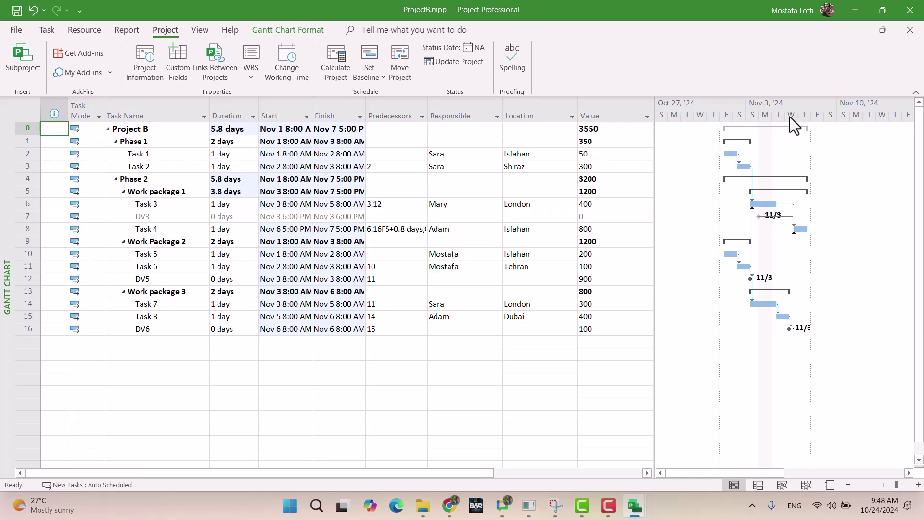
# Enter "Nov 1 7" as ProjectB's start date in the project information and save ProjectB.mpp.
pyautogui.click(144, 64)
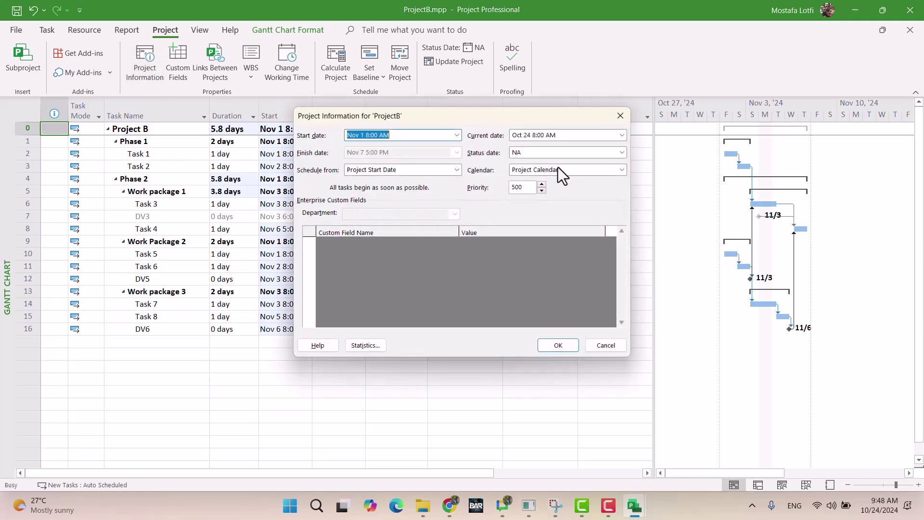
pyautogui.click(562, 345)
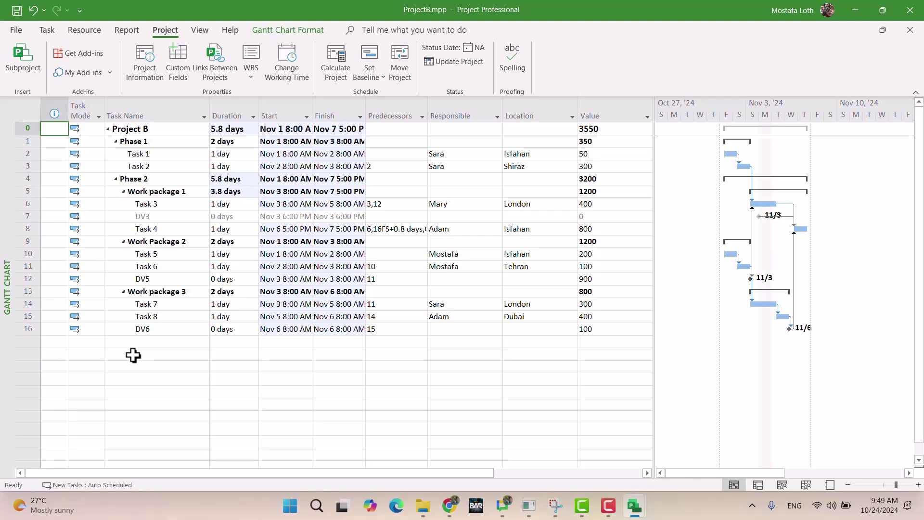
pyautogui.click(139, 72)
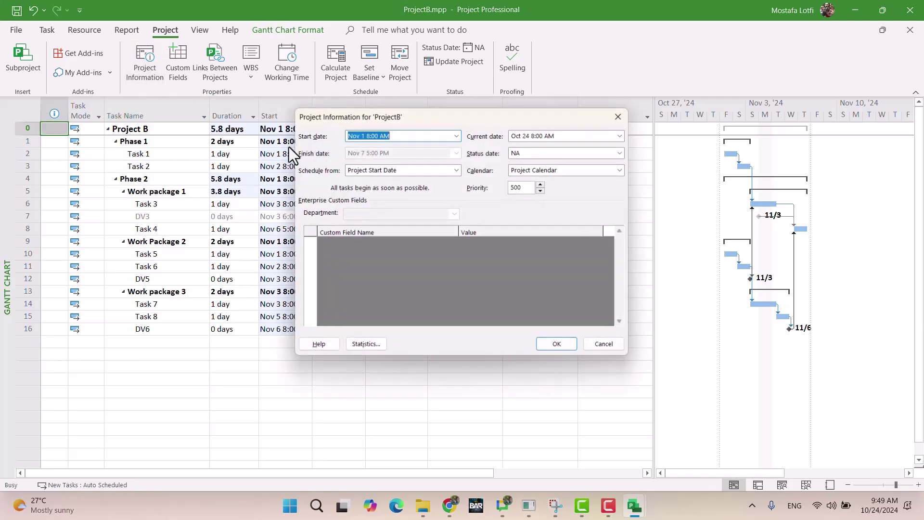
pyautogui.moveTo(393, 137); pyautogui.dragTo(366, 136)
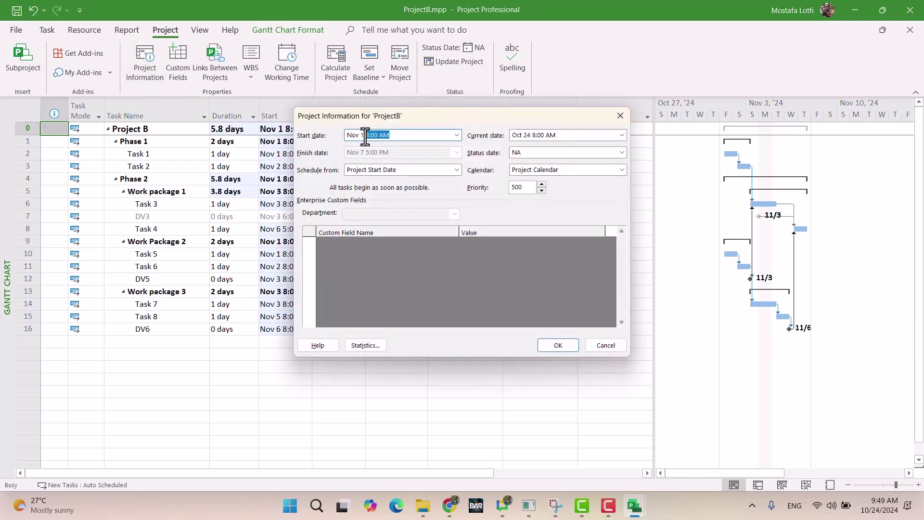
pyautogui.write('7')
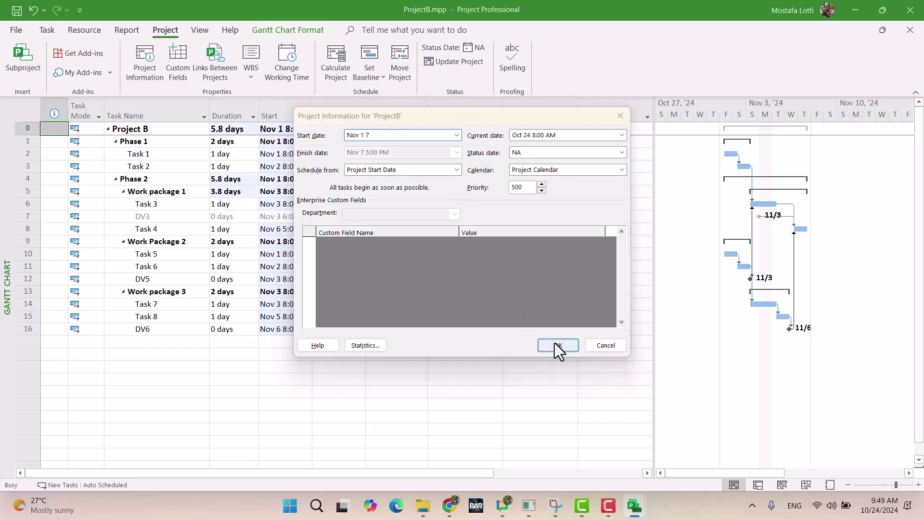
pyautogui.click(556, 346)
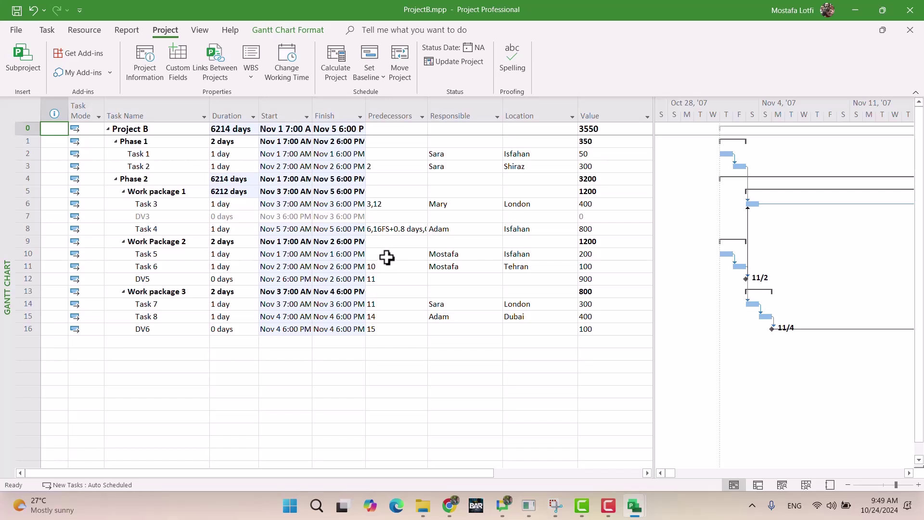
pyautogui.press('F10')
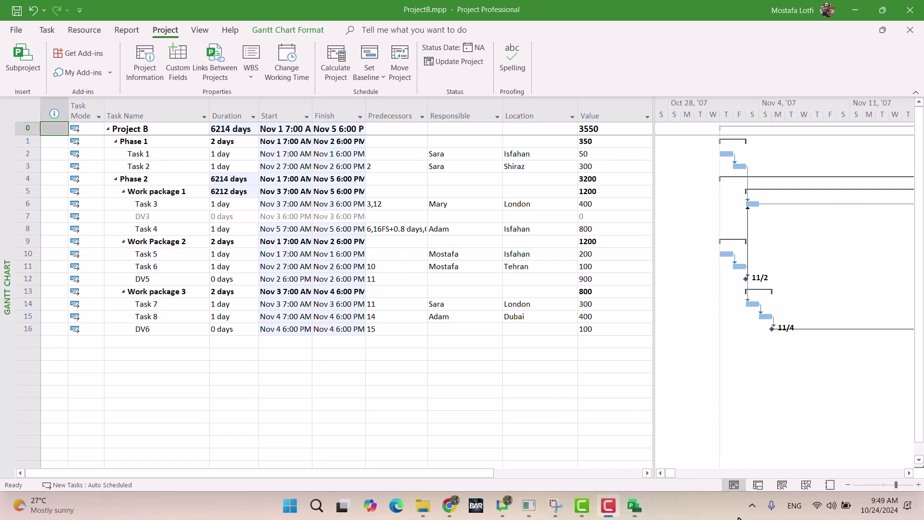
pyautogui.moveTo(671, 471); pyautogui.dragTo(690, 479)
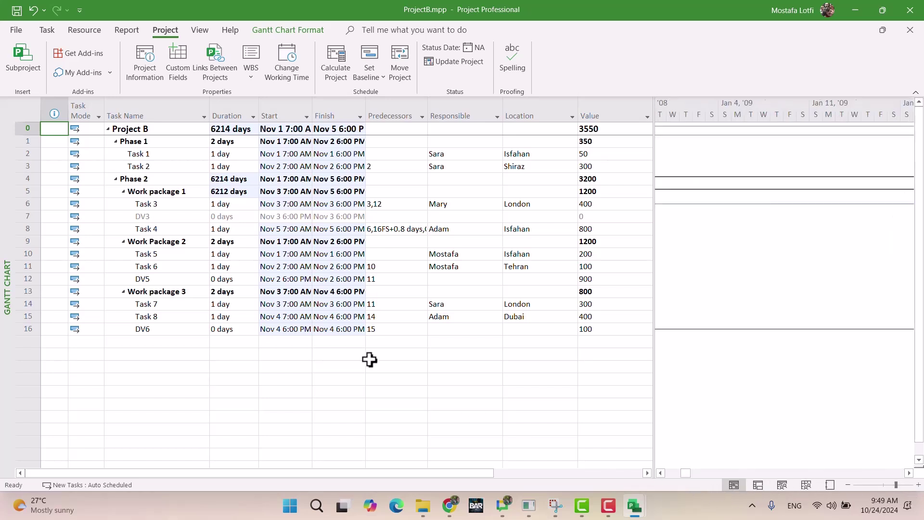
pyautogui.hotkey('ctrl', 's')
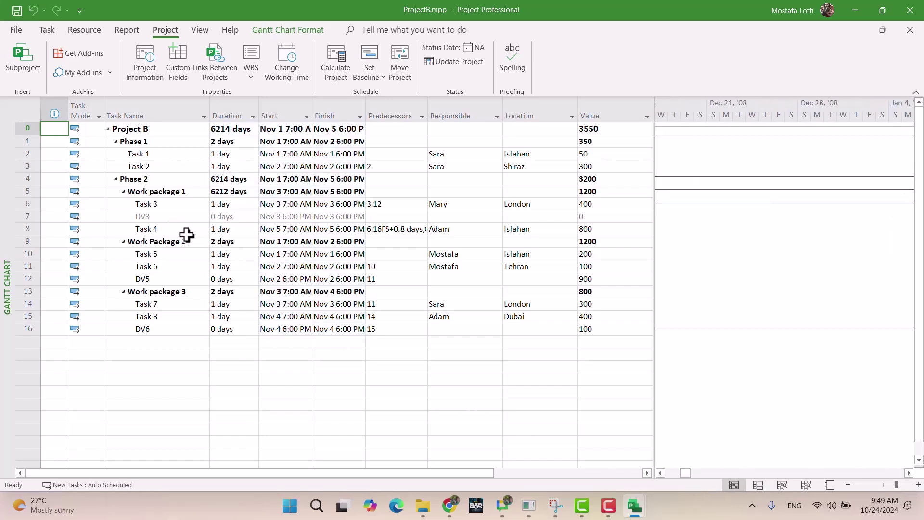
pyautogui.click(181, 230)
pyautogui.click(180, 216)
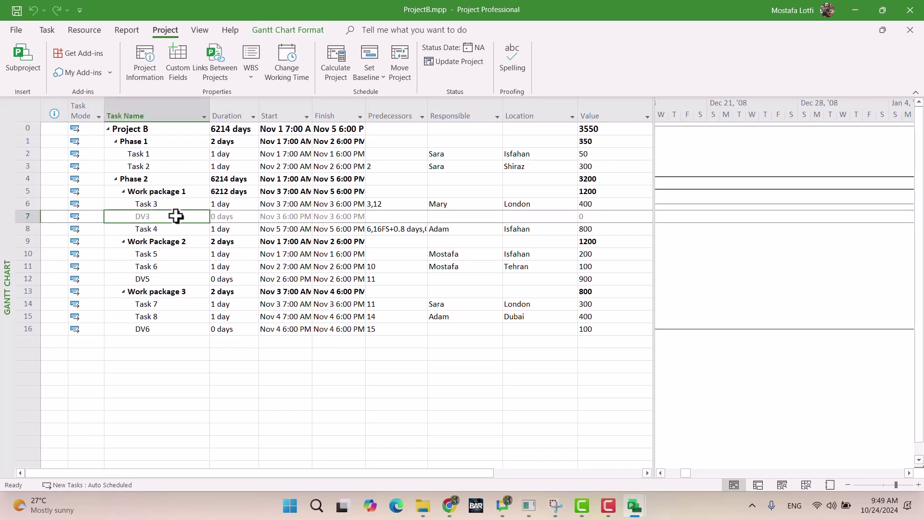
# Switch to the Ultimate exam folder in File Explorer and open ProjectC.mpp.
pyautogui.click(425, 509)
pyautogui.click(624, 461)
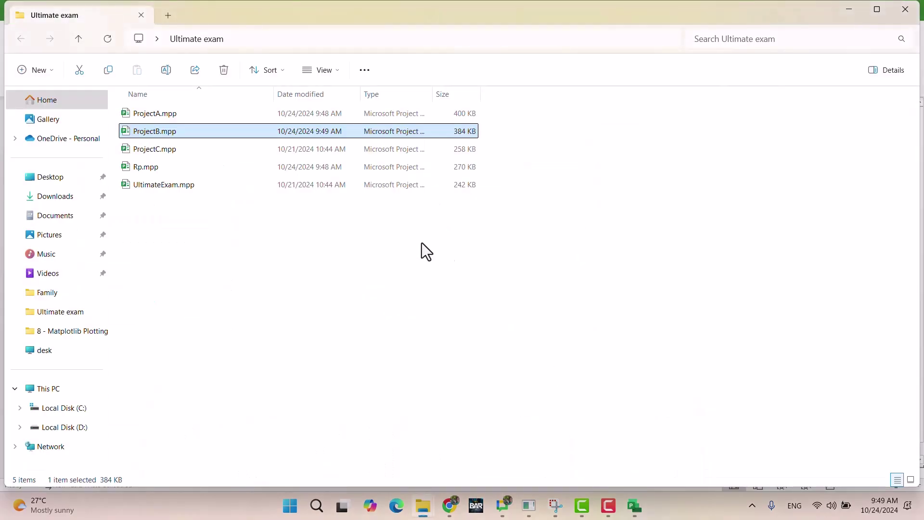
pyautogui.doubleClick(180, 150)
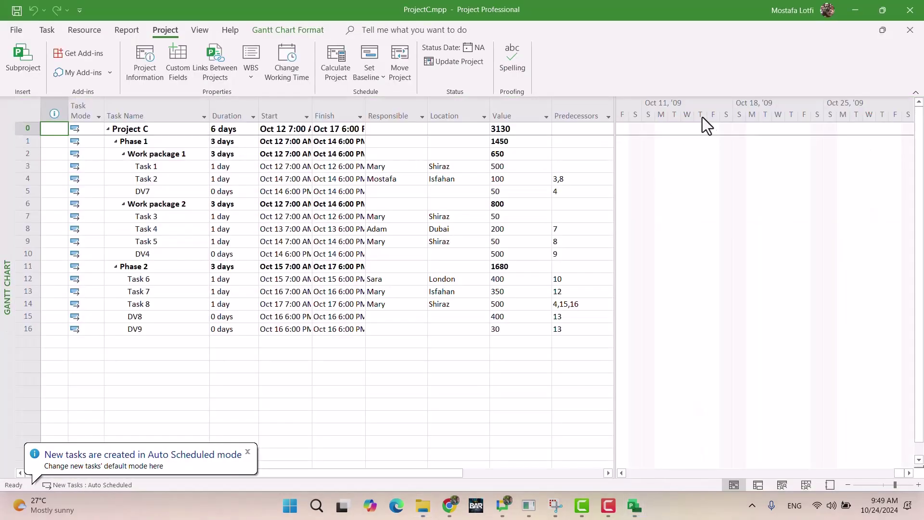
# Set ProjectC's project start date to November 1, 2024.
pyautogui.click(140, 62)
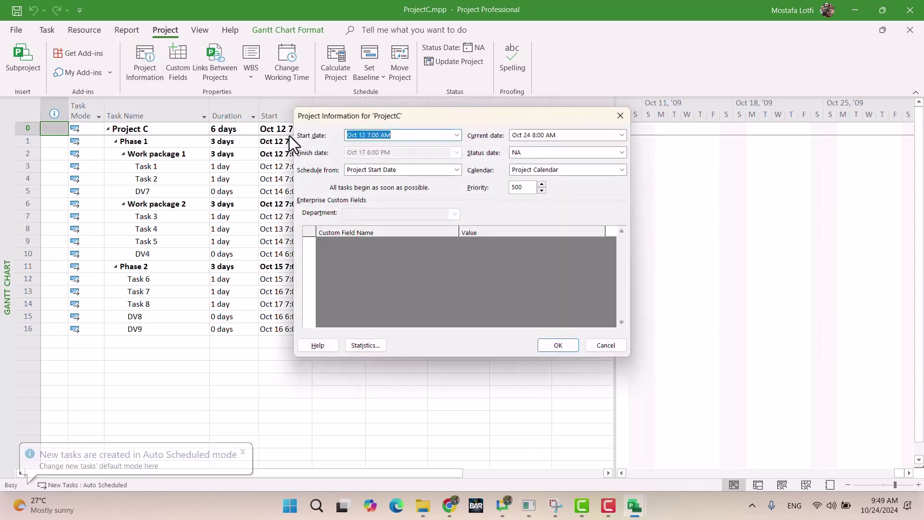
pyautogui.click(456, 135)
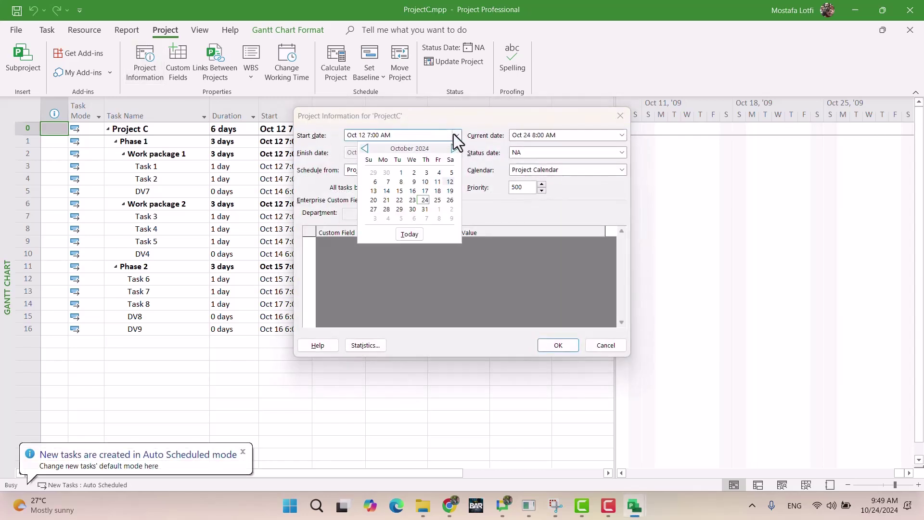
pyautogui.click(438, 209)
pyautogui.click(566, 346)
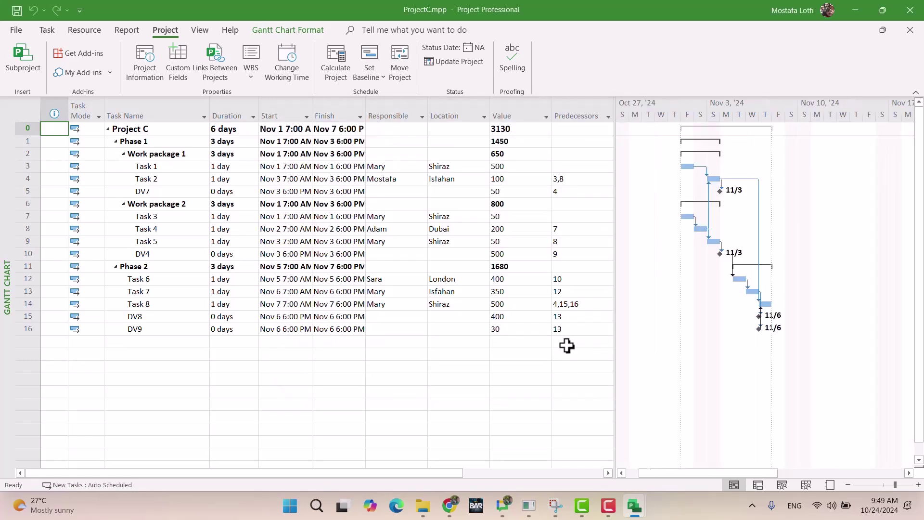
# Base the non-working time display in ProjectC's Gantt timescale on the Project Calendar.
pyautogui.doubleClick(757, 101)
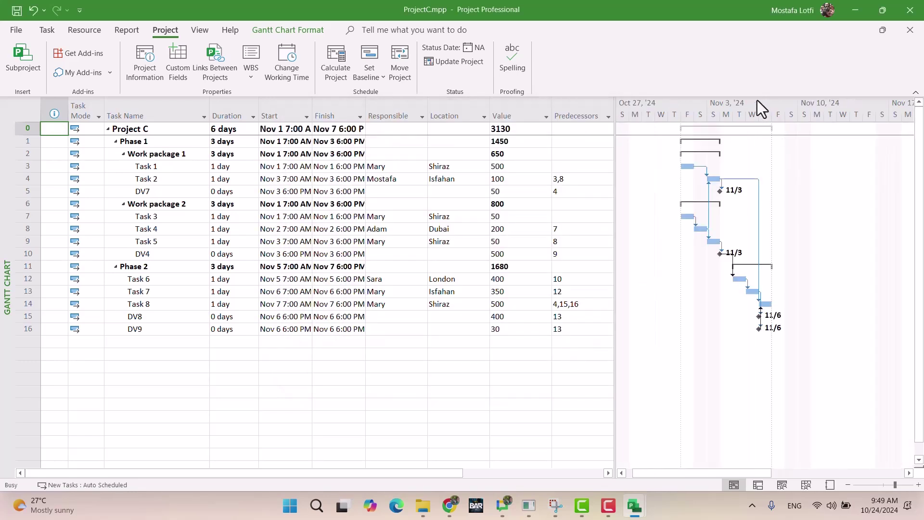
pyautogui.click(439, 166)
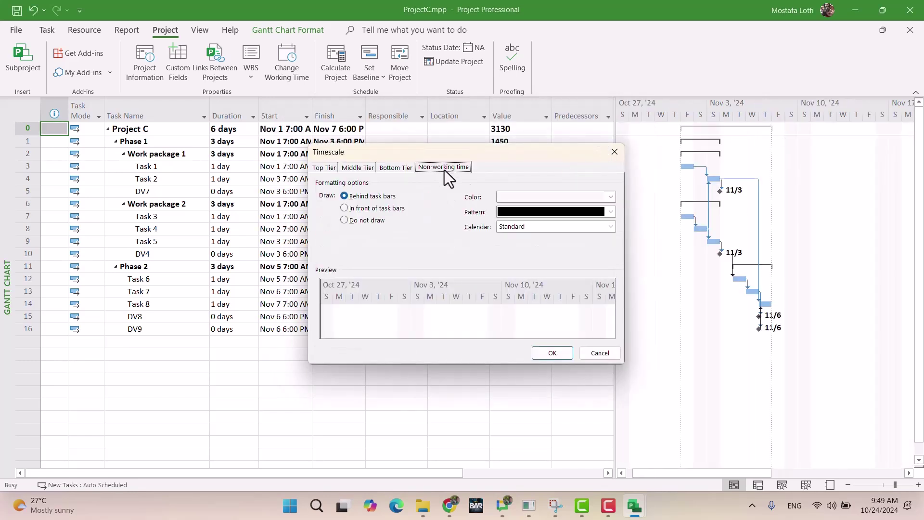
pyautogui.click(535, 226)
pyautogui.click(544, 256)
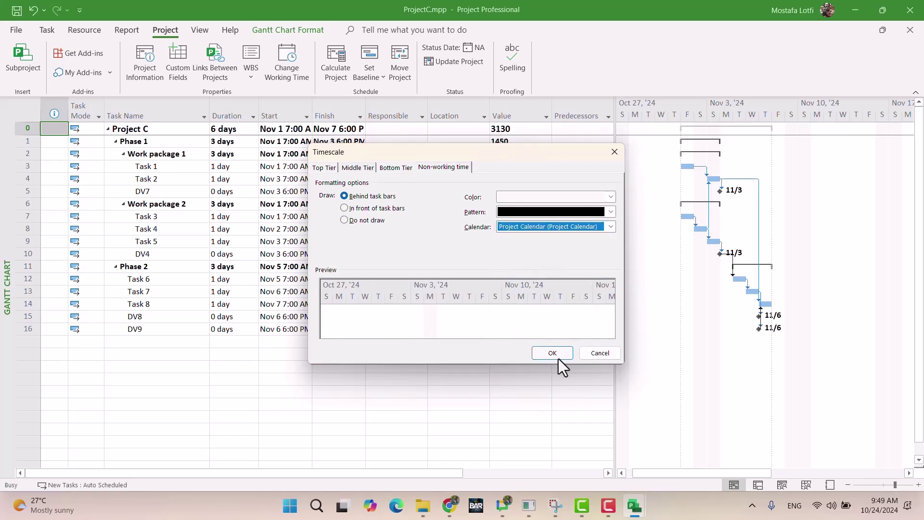
pyautogui.click(554, 354)
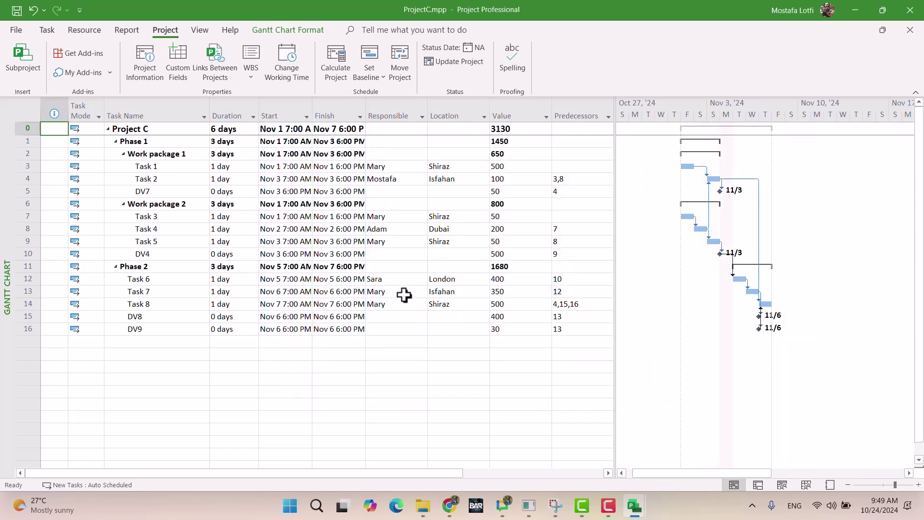
# Switch to ProjectA.mpp and set the Gantt chart's Project Start gridline color to standard blue.
pyautogui.moveTo(635, 505)
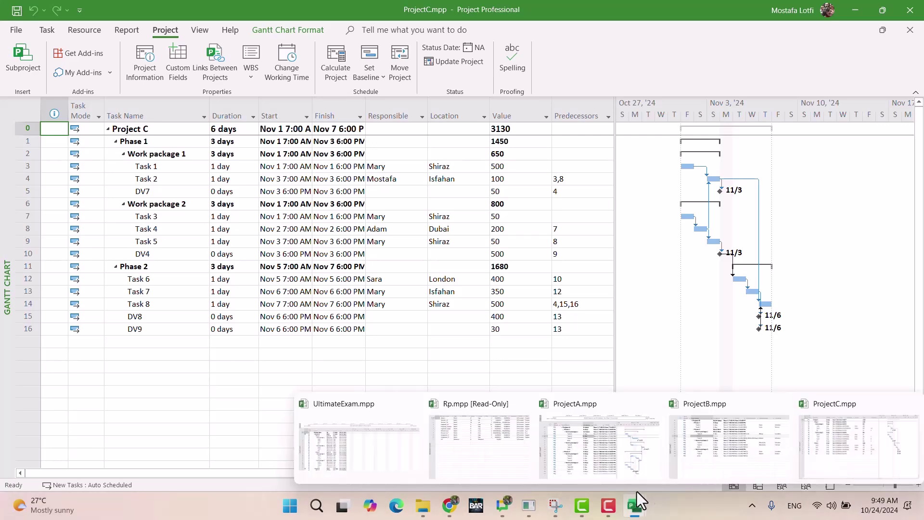
pyautogui.click(596, 453)
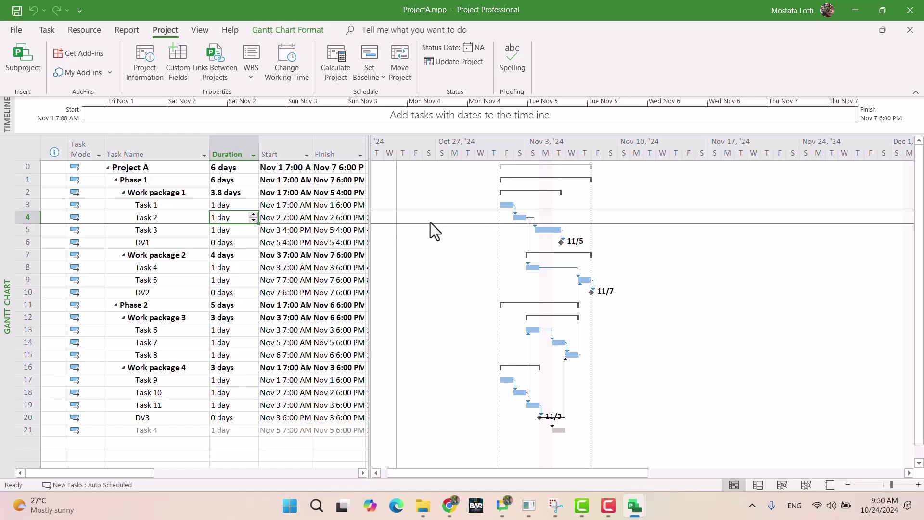
pyautogui.rightClick(441, 240)
pyautogui.click(475, 252)
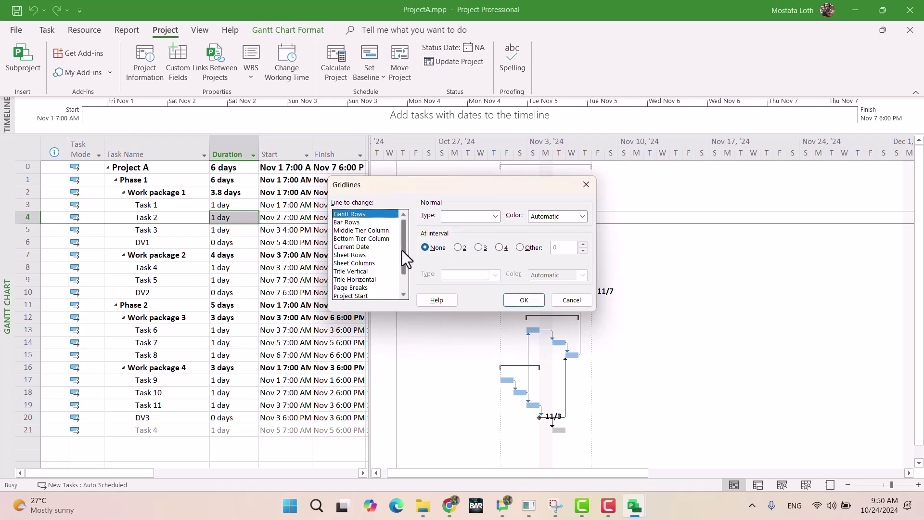
pyautogui.moveTo(403, 251); pyautogui.dragTo(404, 271)
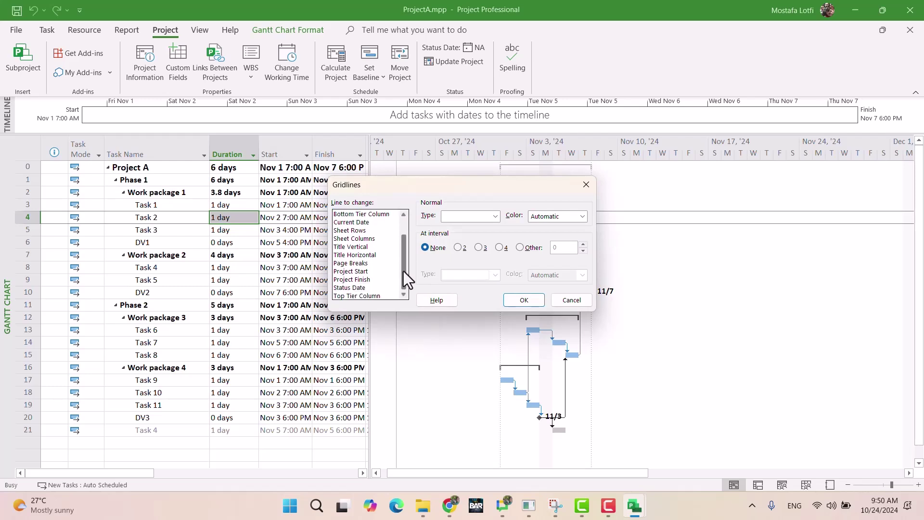
pyautogui.click(371, 272)
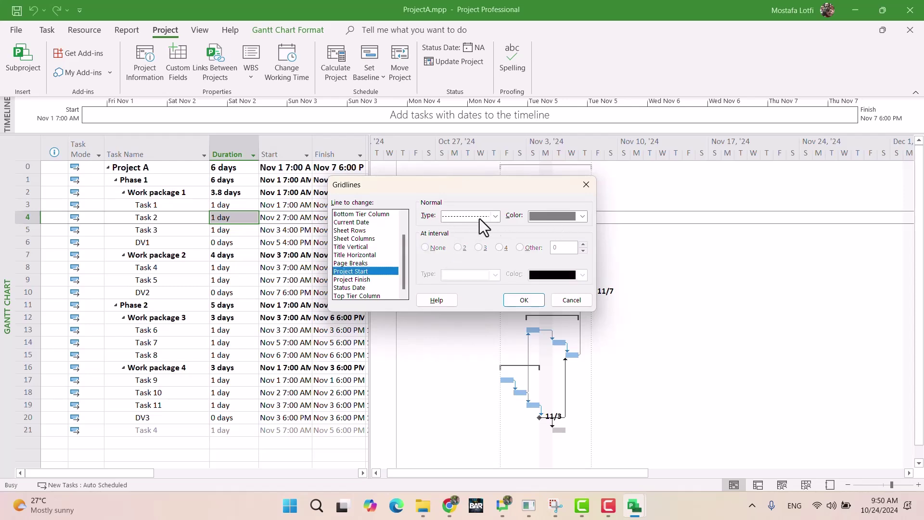
pyautogui.click(558, 217)
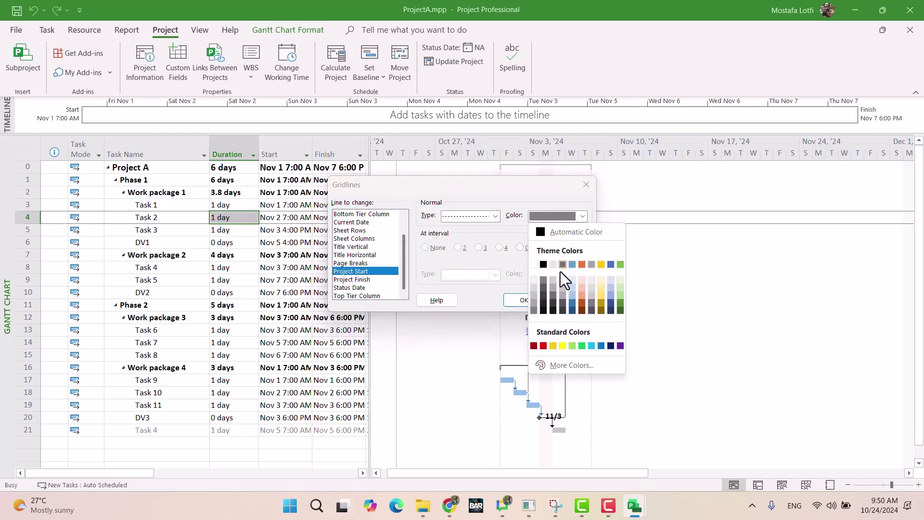
pyautogui.click(601, 347)
# Set the Project Finish gridline color to the same standard blue.
pyautogui.click(381, 280)
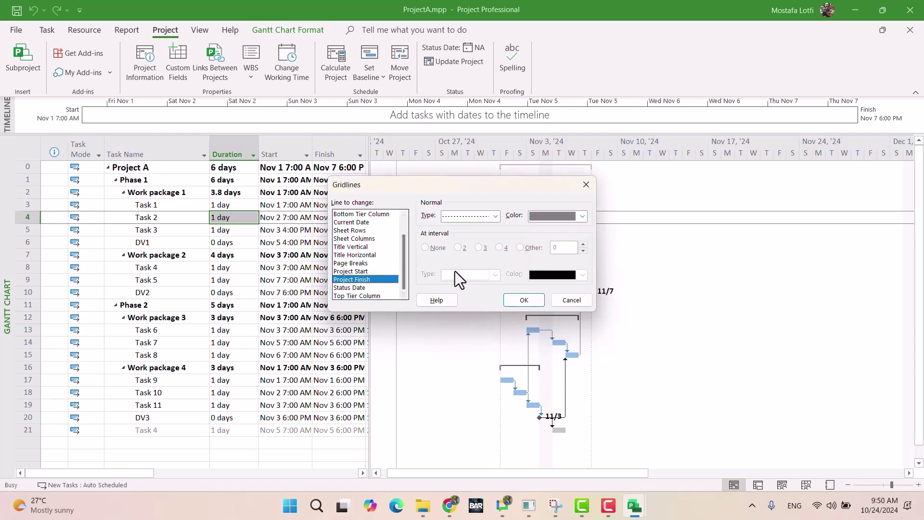
pyautogui.click(551, 217)
pyautogui.click(573, 310)
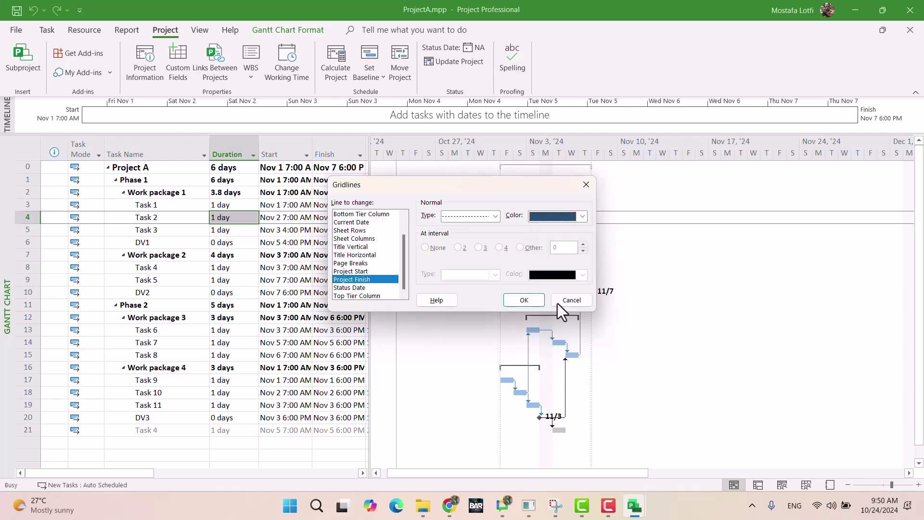
pyautogui.click(559, 216)
pyautogui.click(600, 346)
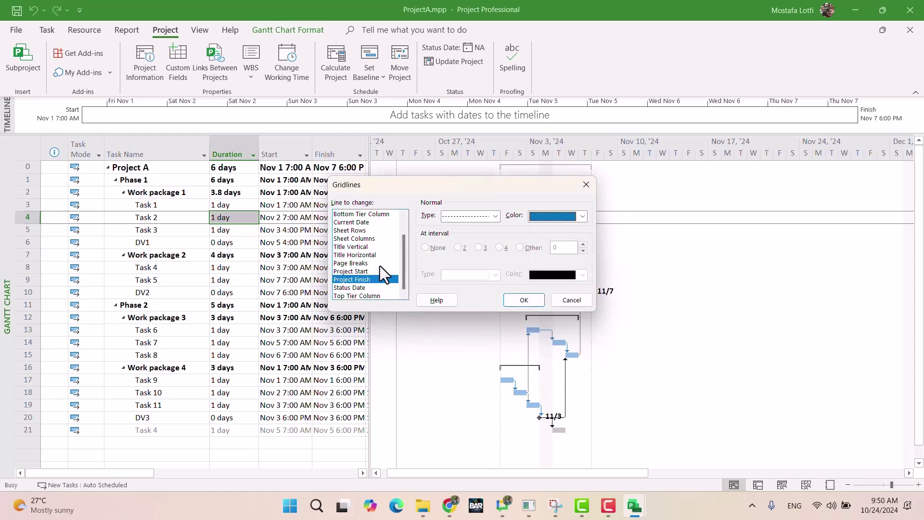
# Format the Current Date gridline as a red dash-dot line.
pyautogui.click(371, 222)
pyautogui.click(487, 216)
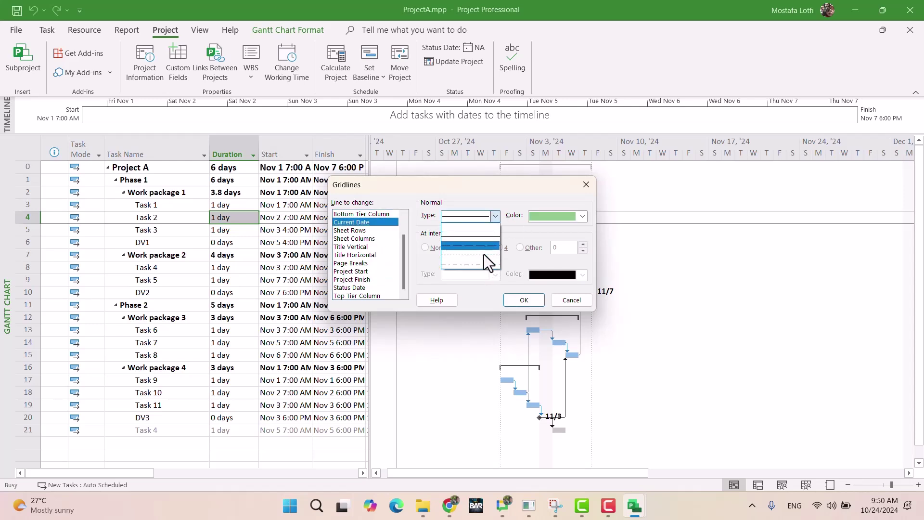
pyautogui.click(481, 265)
pyautogui.click(555, 218)
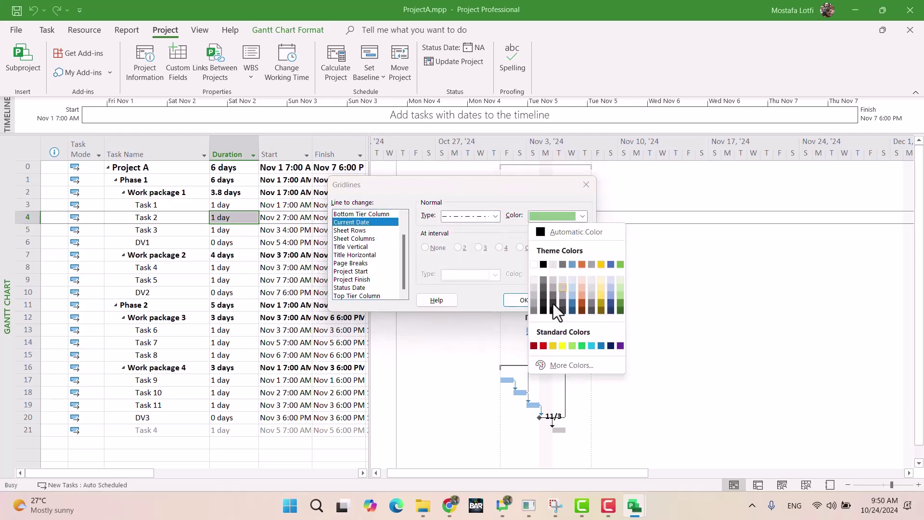
pyautogui.click(544, 345)
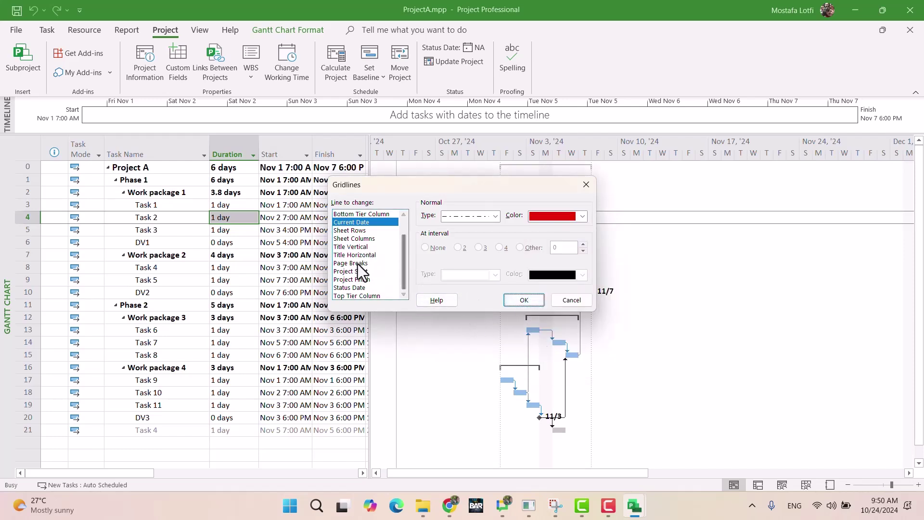
# Format the Status Date gridline as a solid purple line and apply the gridline changes to ProjectA.
pyautogui.click(361, 288)
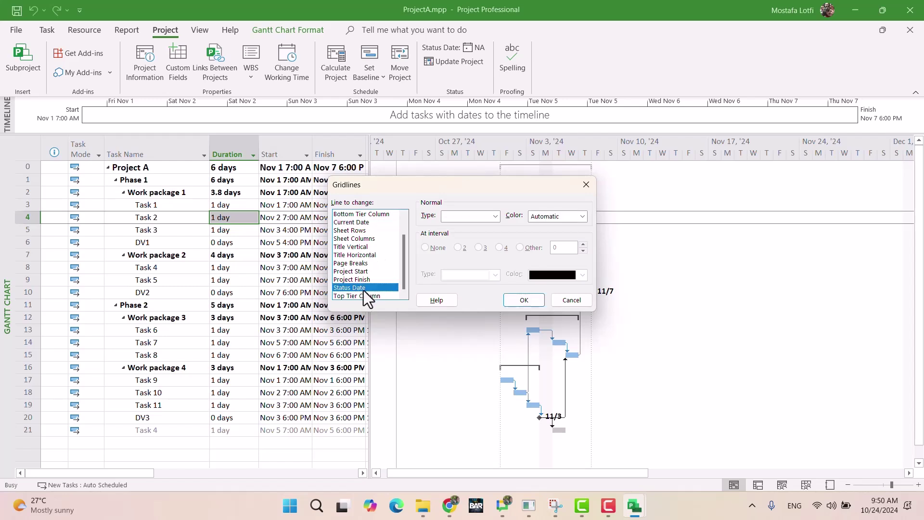
pyautogui.click(465, 215)
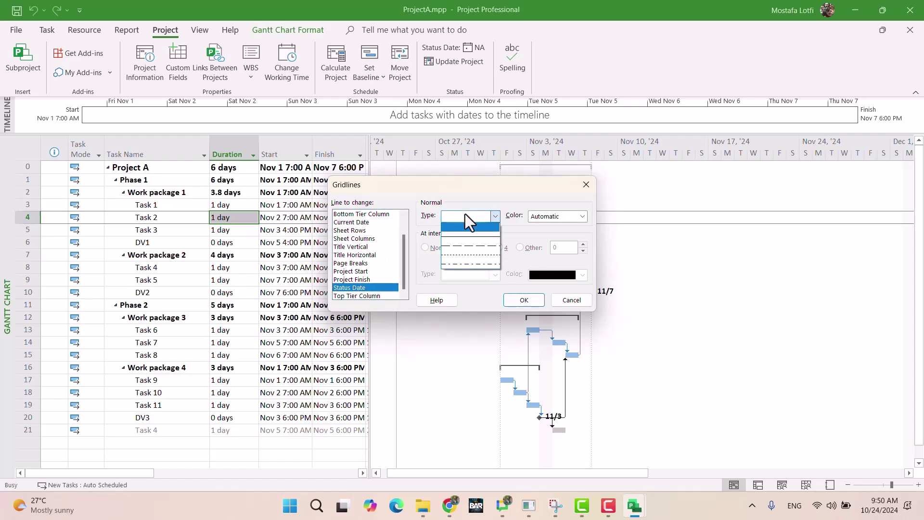
pyautogui.click(484, 235)
pyautogui.click(567, 220)
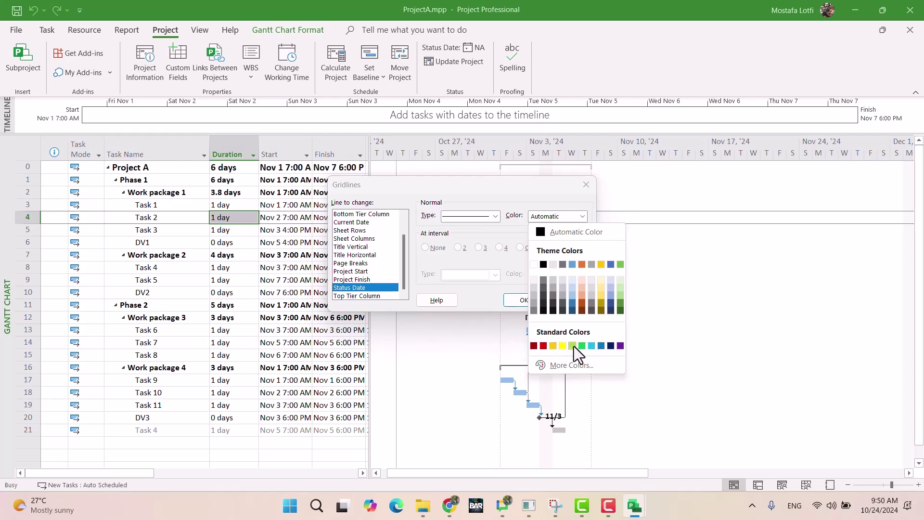
pyautogui.click(620, 346)
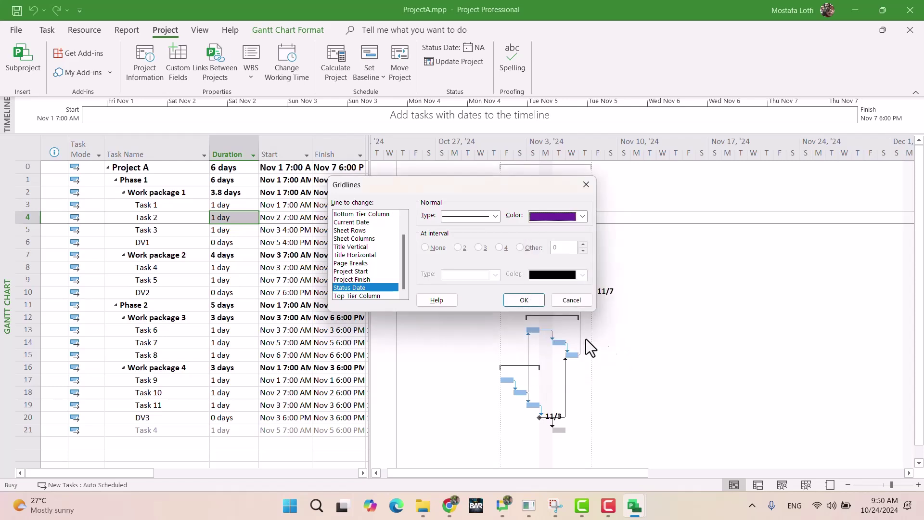
pyautogui.click(488, 218)
pyautogui.click(488, 217)
pyautogui.click(529, 303)
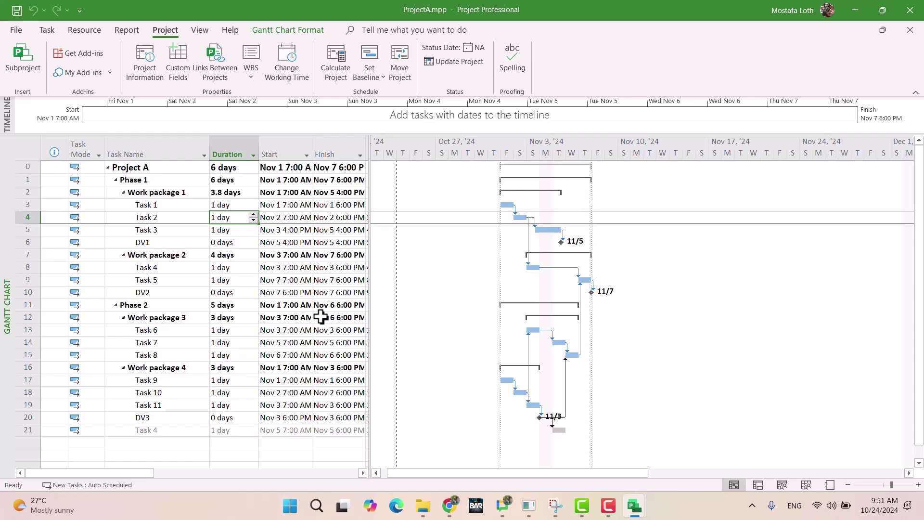
pyautogui.moveTo(635, 505)
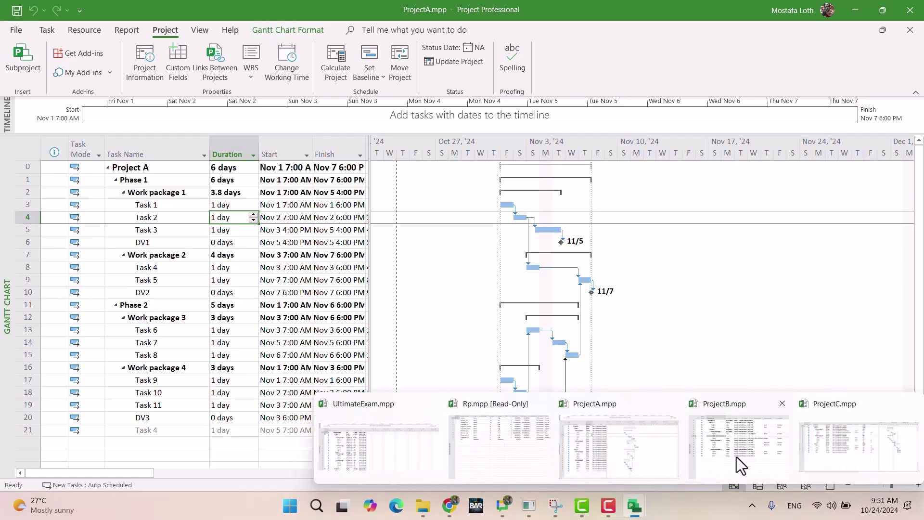
pyautogui.click(629, 454)
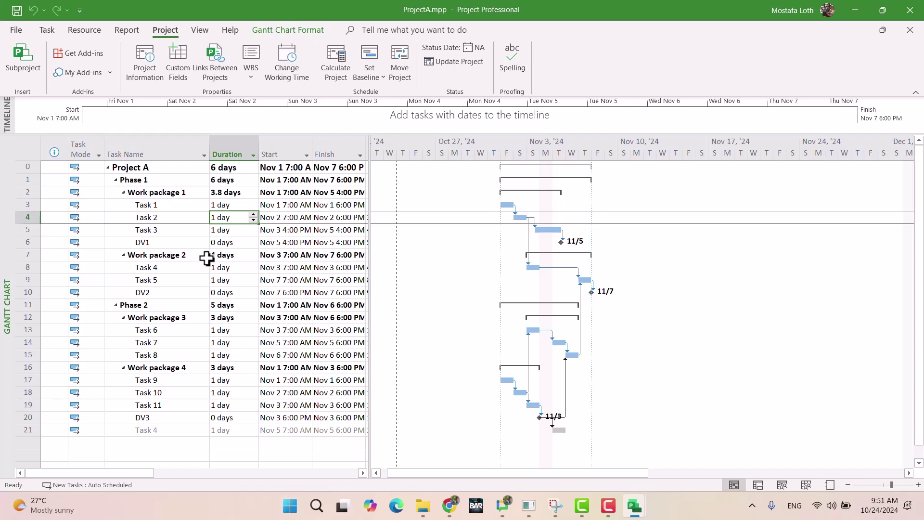
# Switch to the Project Management Proficiency test document in Chrome and review the WBS codes, activity lists and resource descriptions.
pyautogui.click(450, 506)
pyautogui.scroll(-20, 455, 357)
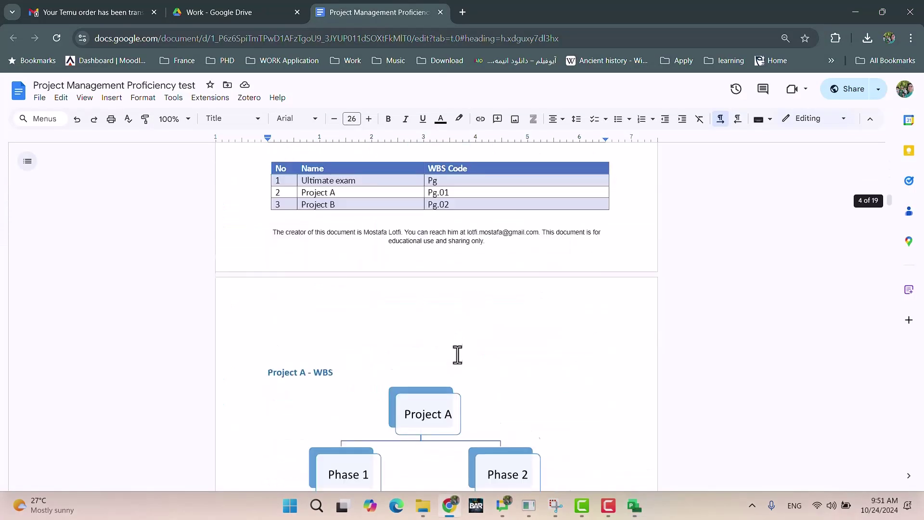
pyautogui.scroll(-18, 457, 354)
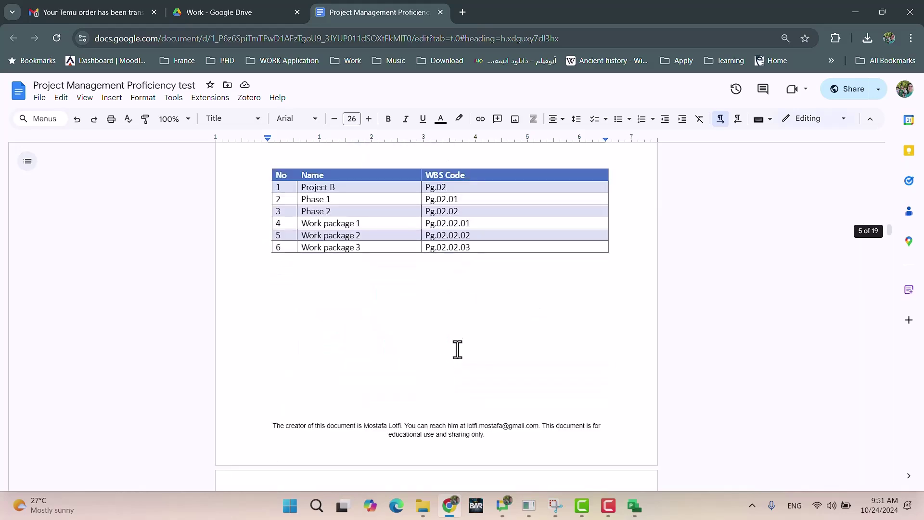
pyautogui.scroll(-20, 458, 345)
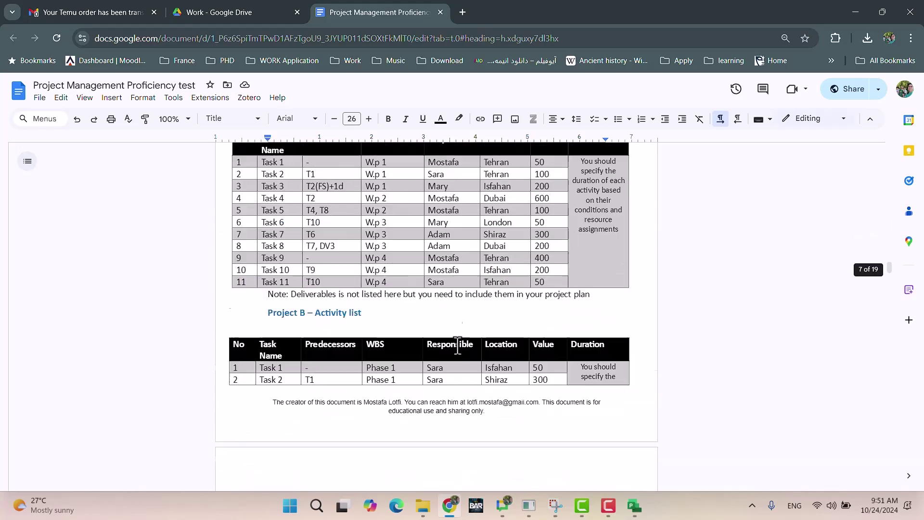
pyautogui.scroll(-6, 458, 345)
pyautogui.scroll(6, 458, 344)
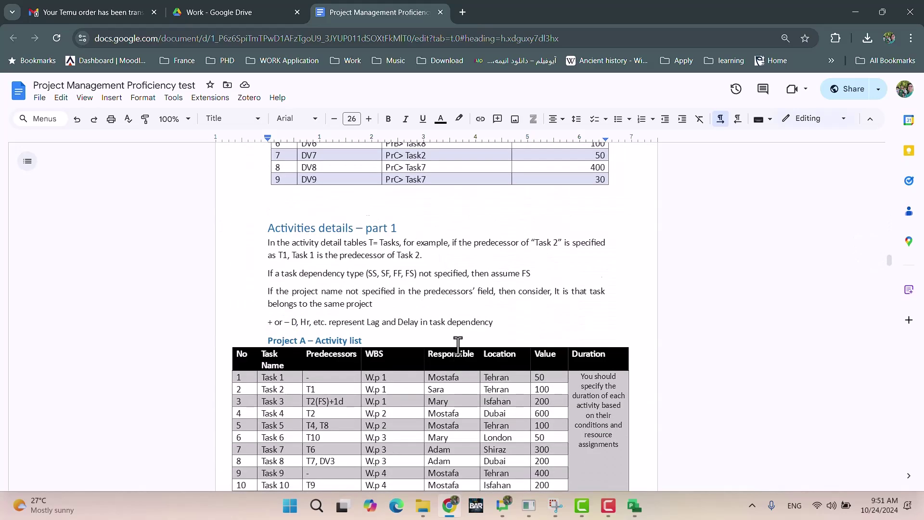
pyautogui.scroll(-3, 457, 345)
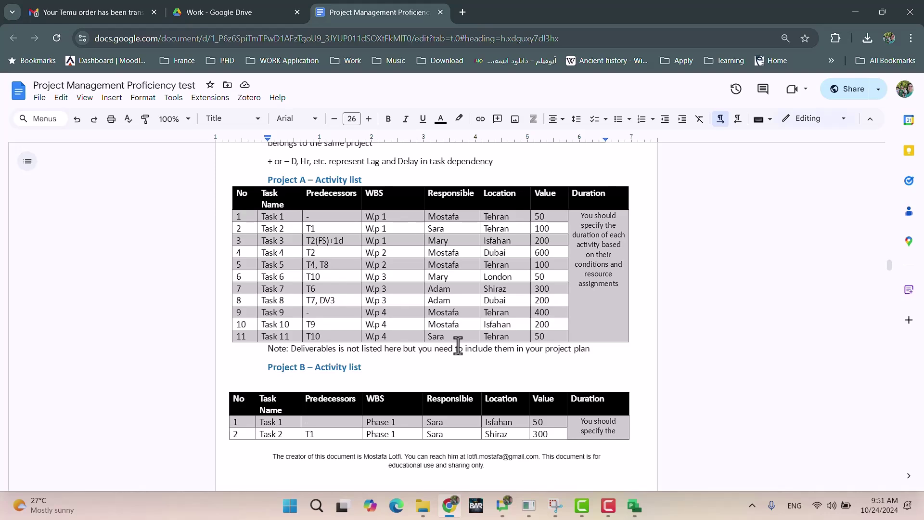
pyautogui.scroll(-6, 458, 346)
pyautogui.scroll(-6, 457, 347)
pyautogui.scroll(6, 456, 348)
pyautogui.scroll(-10, 457, 347)
pyautogui.scroll(-16, 456, 348)
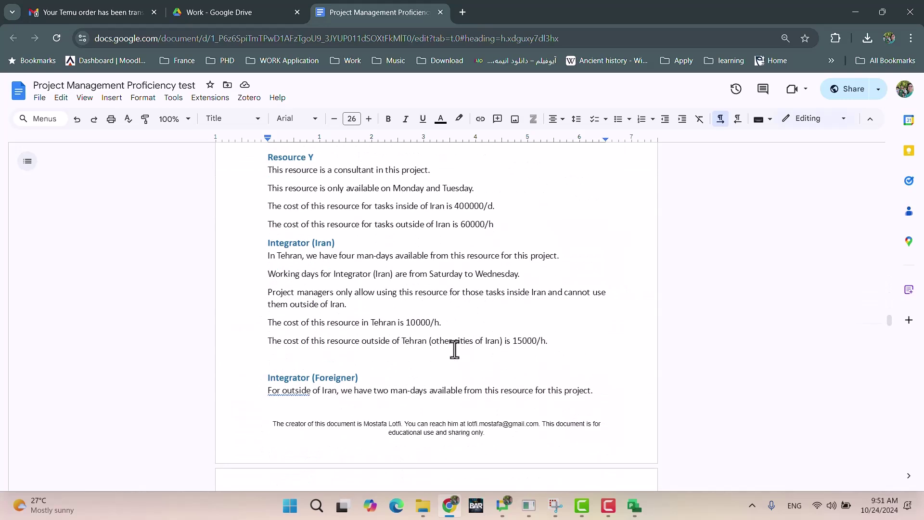
pyautogui.rightClick(455, 351)
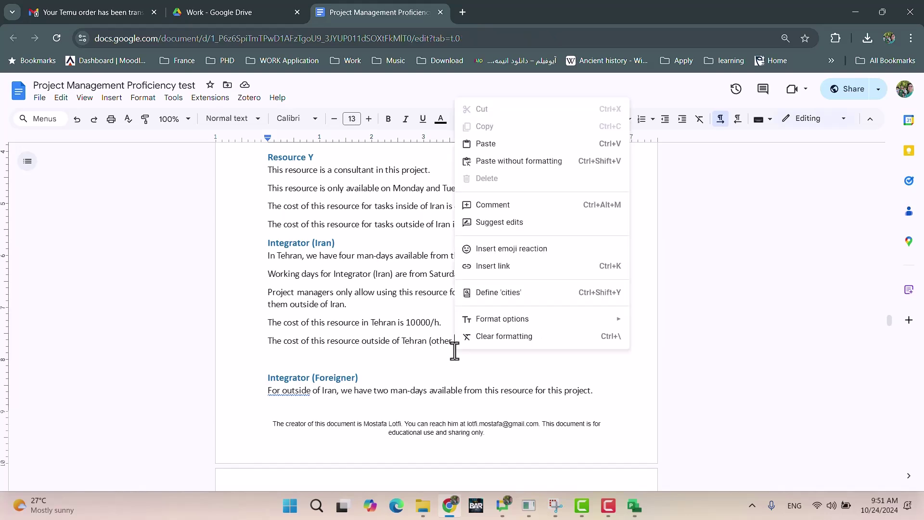
pyautogui.click(399, 306)
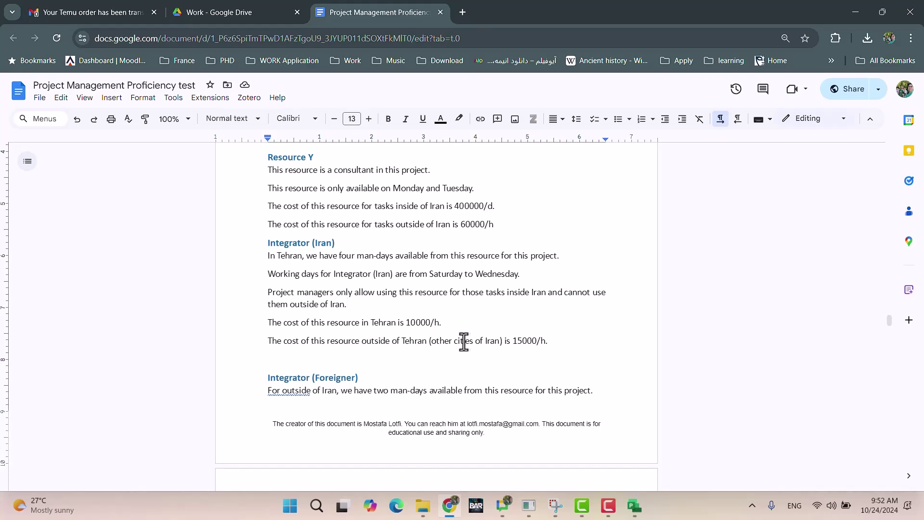
# Examine the KIT resource costs and the supplementary table of resource assignments, calendars and fixed costs for Project A's tasks.
pyautogui.scroll(-3, 462, 344)
pyautogui.scroll(-8, 461, 348)
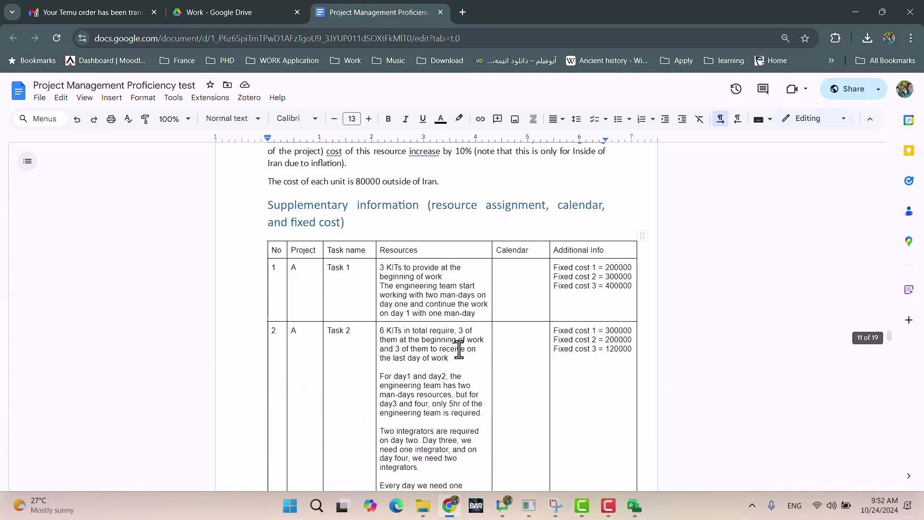
pyautogui.scroll(2, 459, 350)
pyautogui.scroll(-3, 459, 350)
pyautogui.scroll(3, 457, 350)
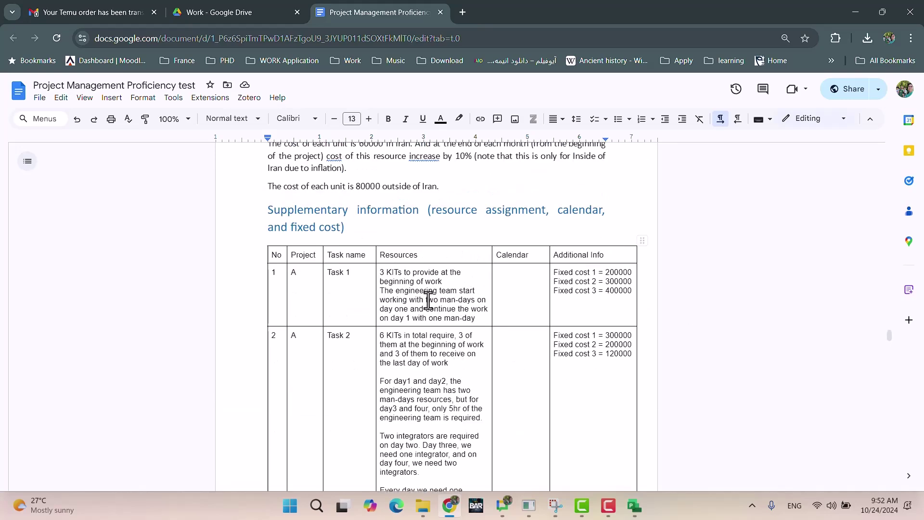
pyautogui.scroll(3, 428, 300)
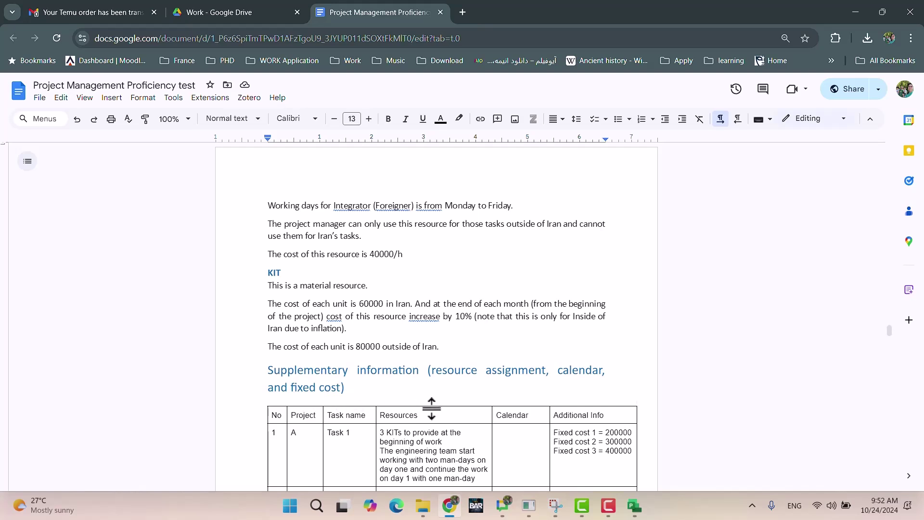
pyautogui.scroll(-3, 429, 409)
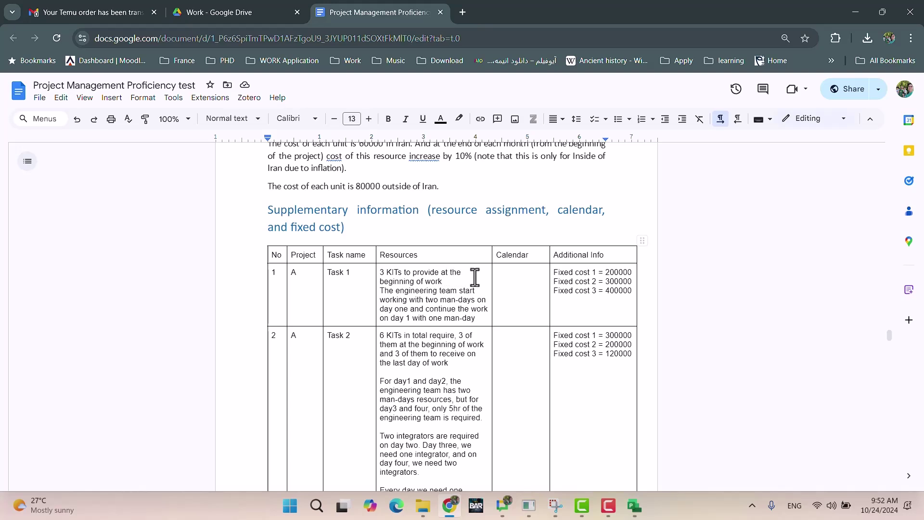
# In the test document's Task 1 resource description, replace the word "on" before "day 1" with "after".
pyautogui.moveTo(441, 282); pyautogui.dragTo(385, 272)
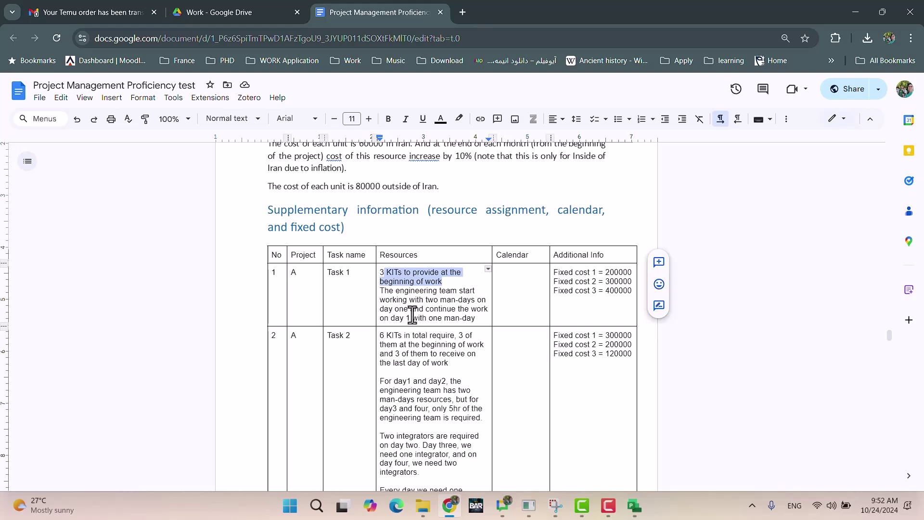
pyautogui.rightClick(496, 297)
pyautogui.click(434, 304)
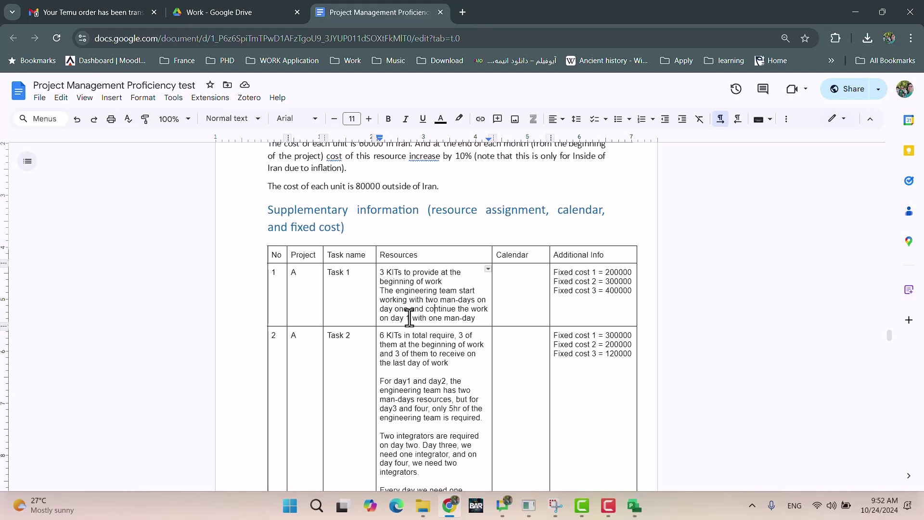
pyautogui.doubleClick(384, 318)
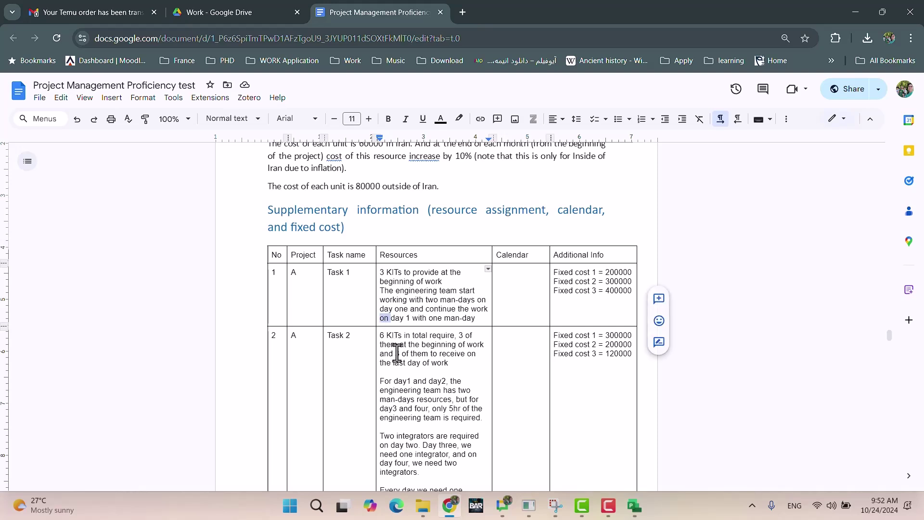
pyautogui.write('after')
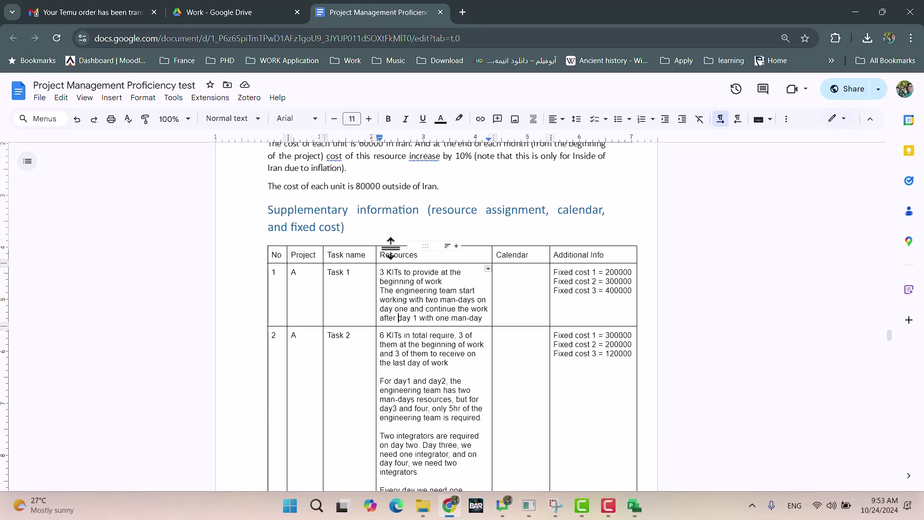
pyautogui.click(487, 385)
# Switch to ProjectA in Microsoft Project, show it in Task Usage view, and widen the time-phased grid.
pyautogui.moveTo(634, 505)
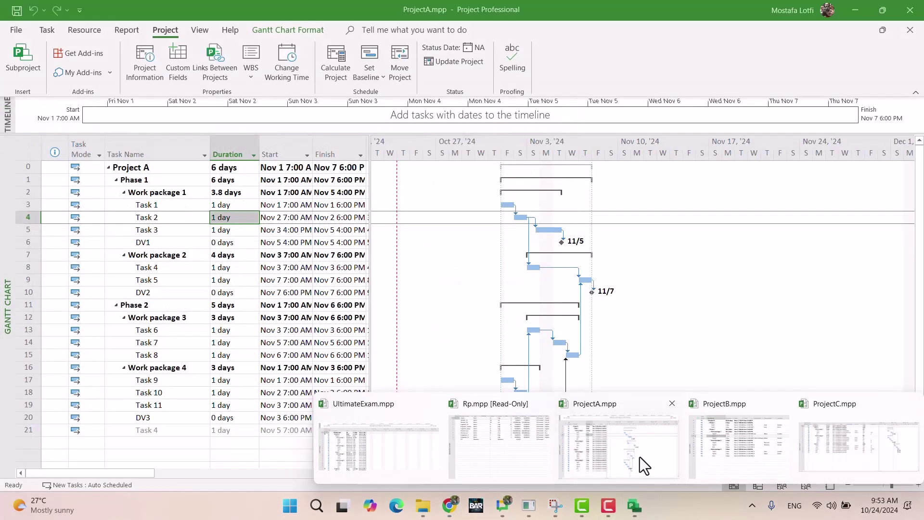
pyautogui.click(640, 457)
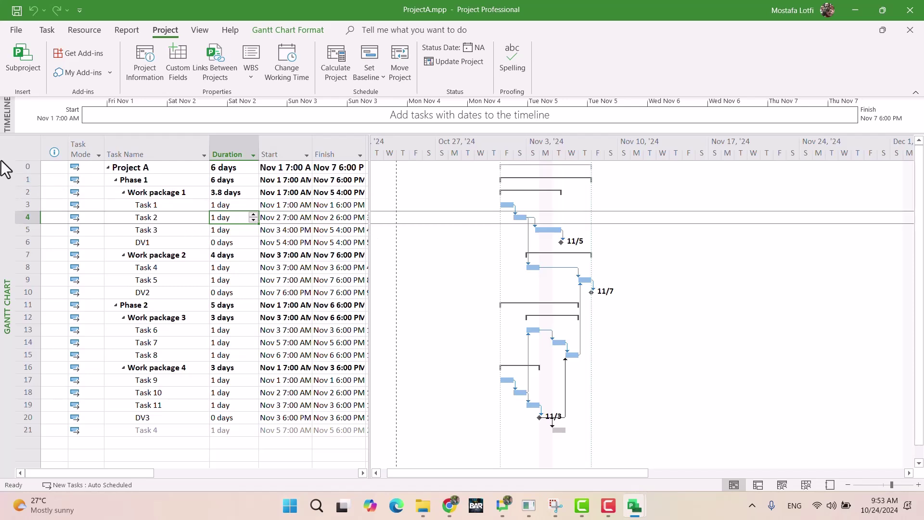
pyautogui.click(42, 32)
pyautogui.click(18, 70)
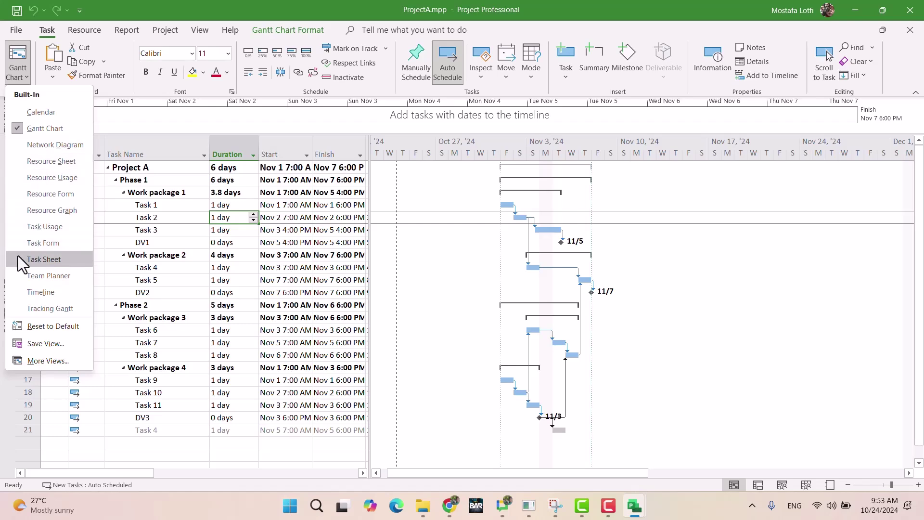
pyautogui.click(40, 226)
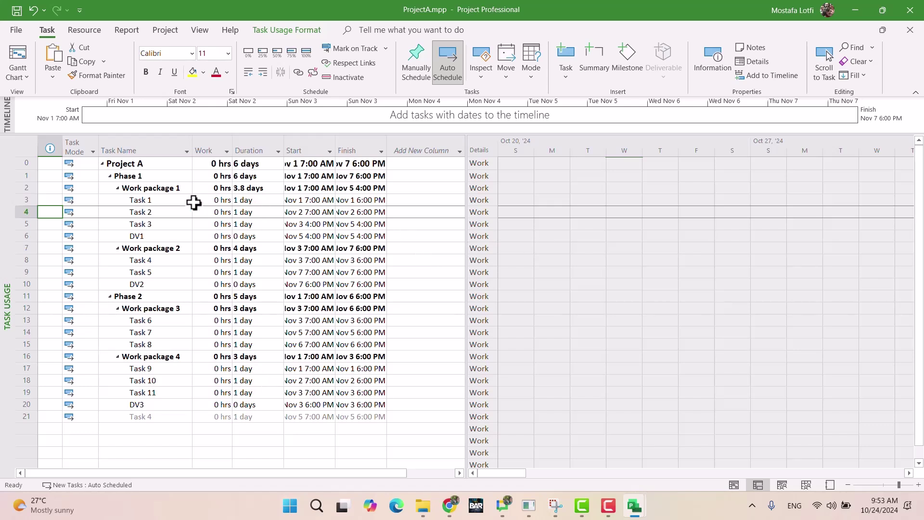
pyautogui.click(154, 200)
pyautogui.moveTo(465, 219); pyautogui.dragTo(387, 219)
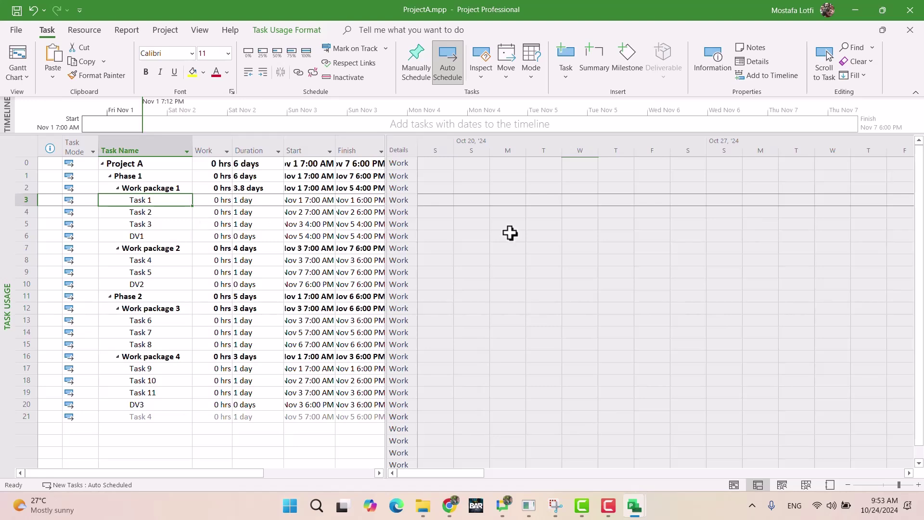
# Try to assign the KIT and Wroker_IR resources to Task 1.
pyautogui.doubleClick(164, 201)
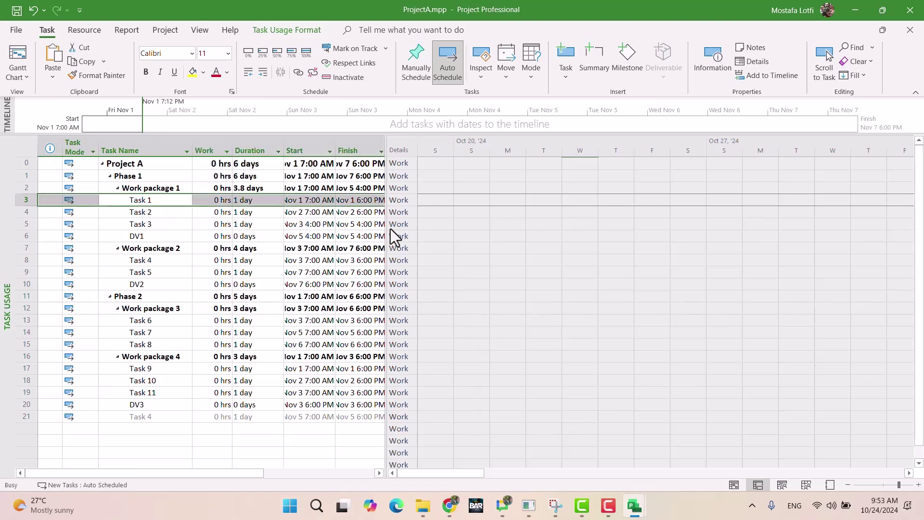
pyautogui.click(389, 155)
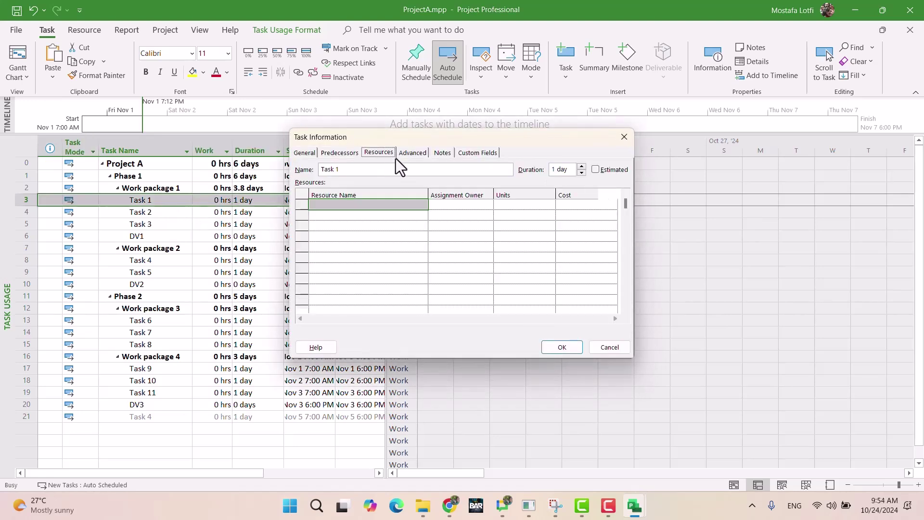
pyautogui.click(412, 204)
pyautogui.click(420, 206)
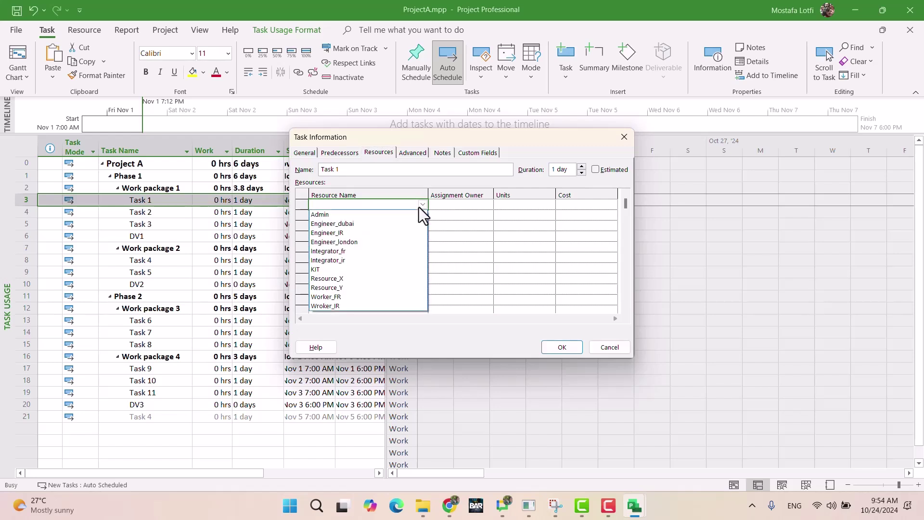
pyautogui.click(368, 278)
pyautogui.click(398, 218)
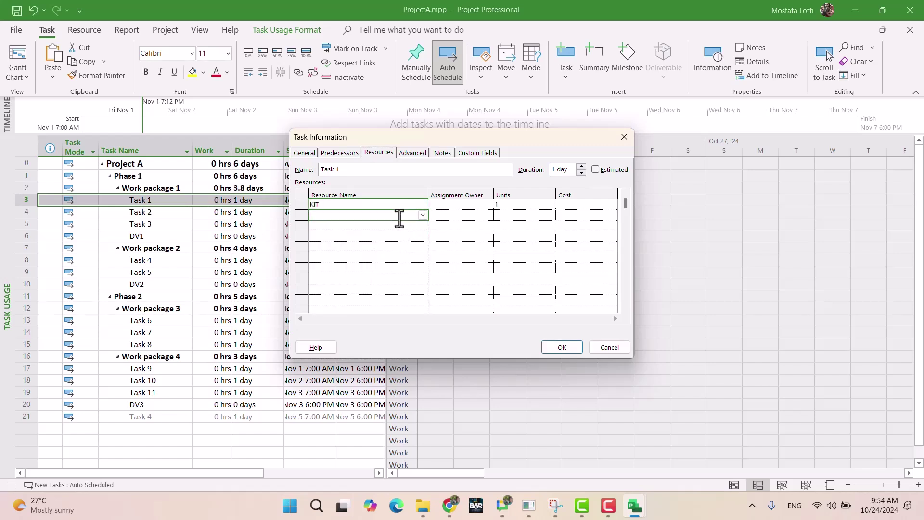
pyautogui.click(423, 216)
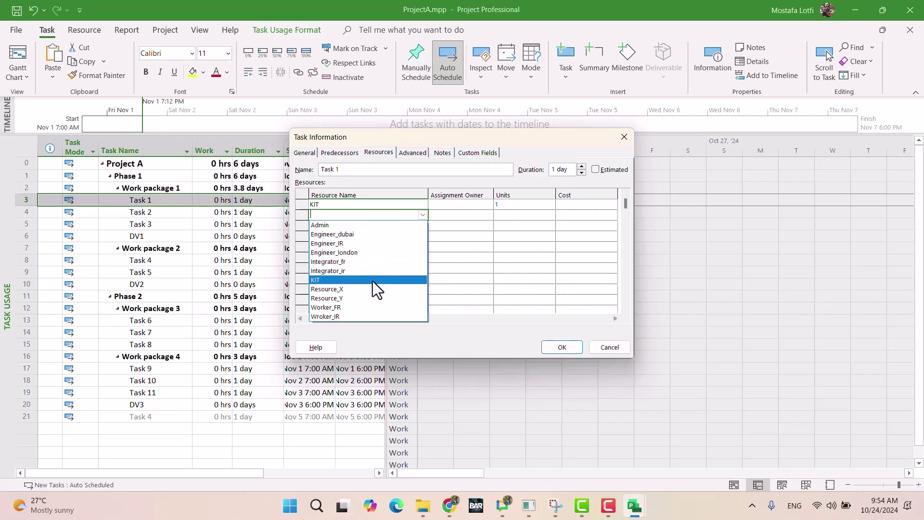
pyautogui.click(362, 314)
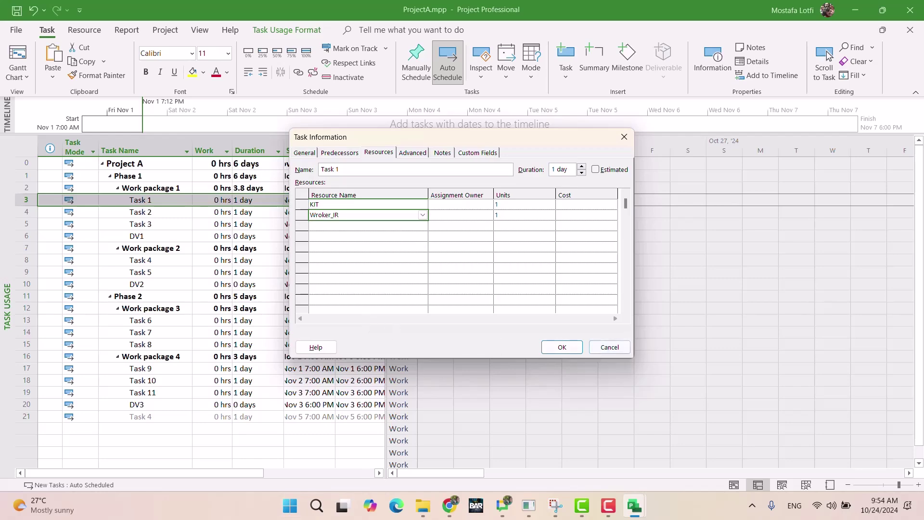
# Recheck the exam document and try to replace Wroker_IR with Engineer_IR in Task 1's resource assignments.
pyautogui.click(449, 506)
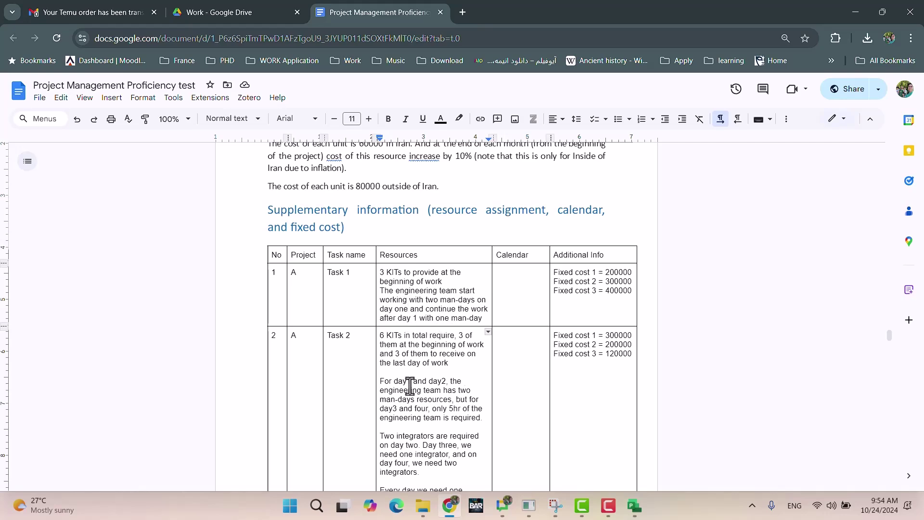
pyautogui.click(451, 512)
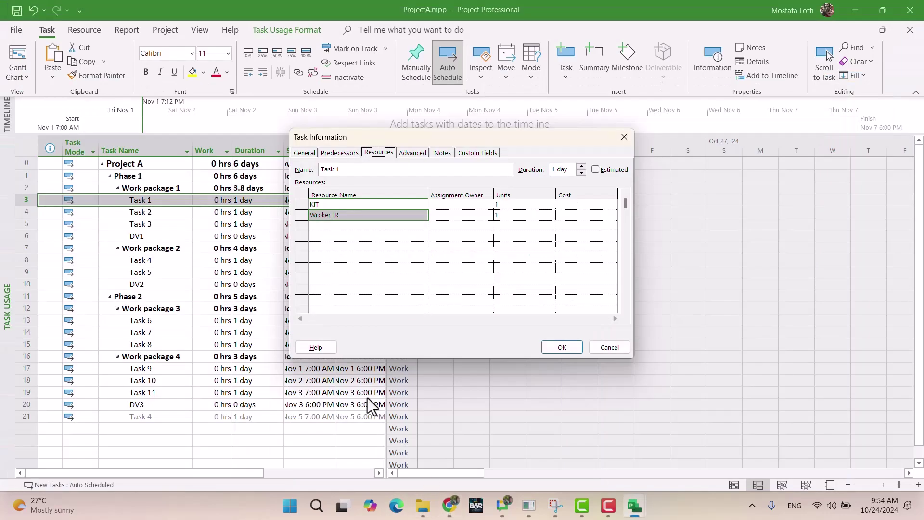
pyautogui.click(423, 218)
pyautogui.click(423, 215)
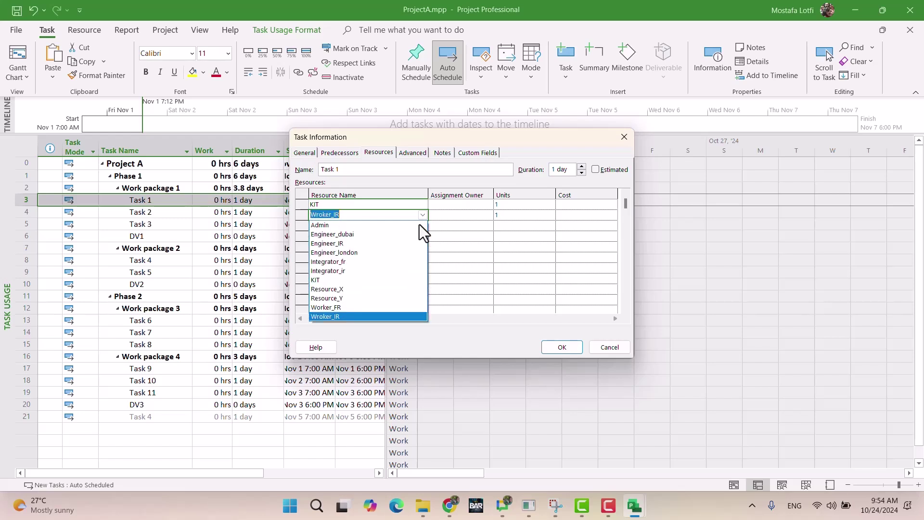
pyautogui.click(374, 247)
pyautogui.click(562, 347)
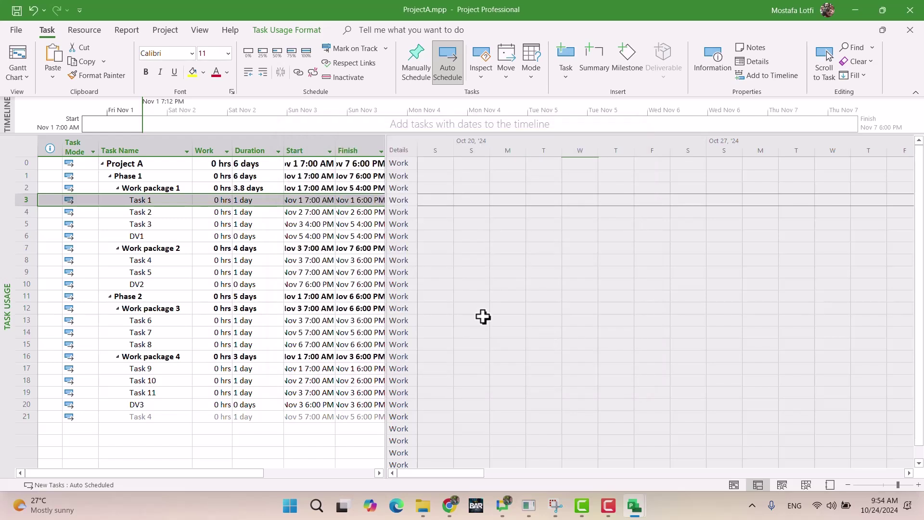
# Add a Location column after Finish in the Task Usage table and fit its width to the contents.
pyautogui.moveTo(384, 213); pyautogui.dragTo(528, 221)
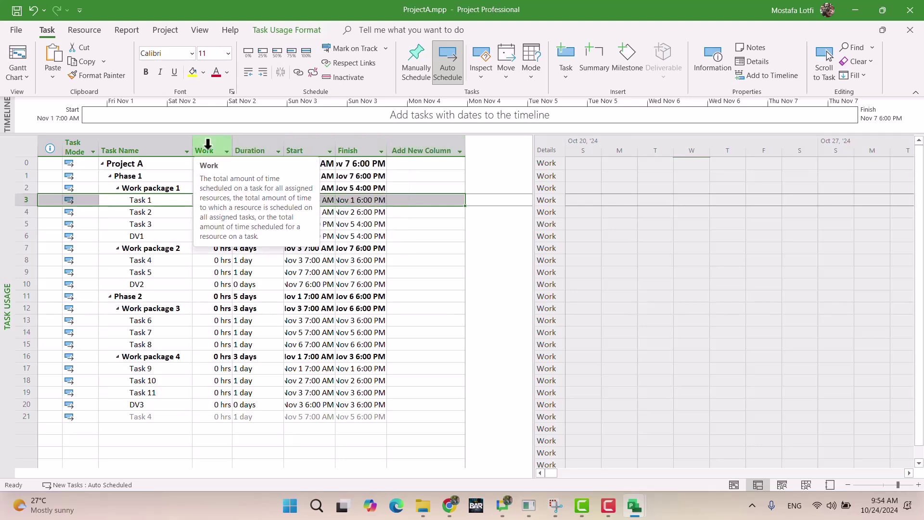
pyautogui.click(399, 150)
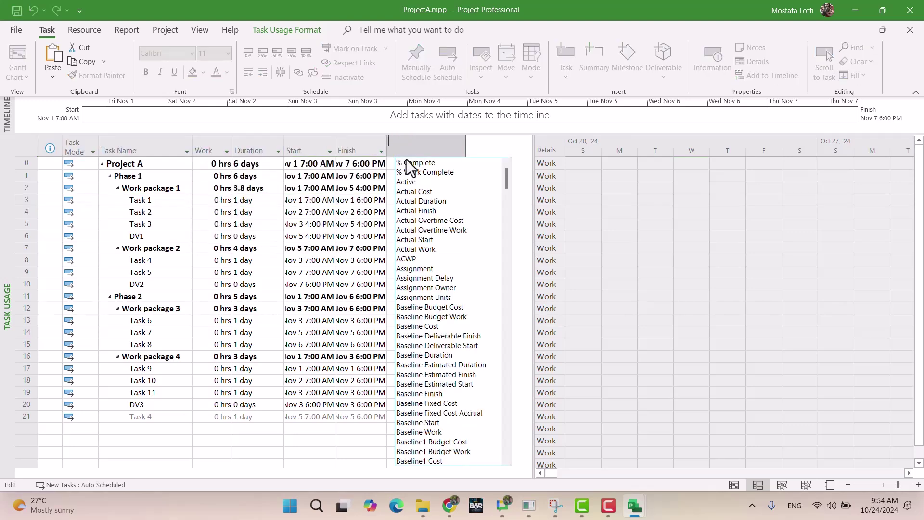
pyautogui.write('Location')
pyautogui.press('Return')
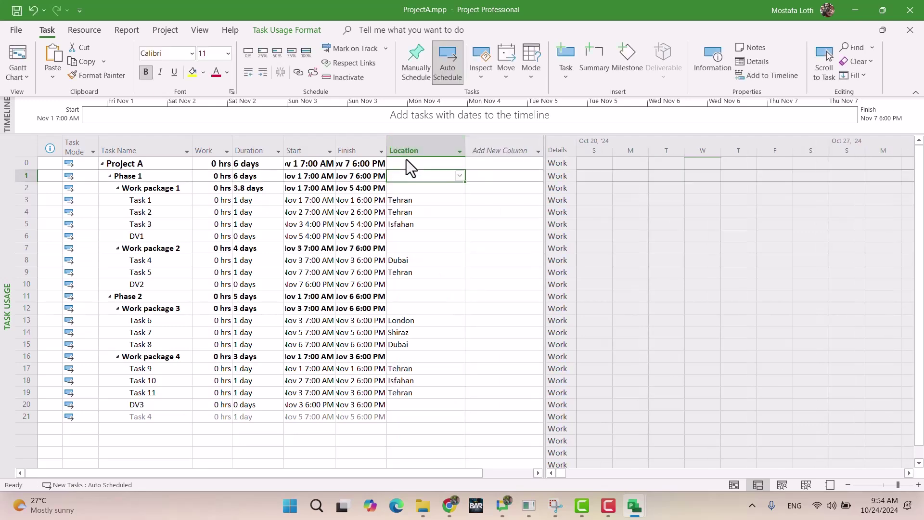
pyautogui.moveTo(544, 206); pyautogui.dragTo(474, 205)
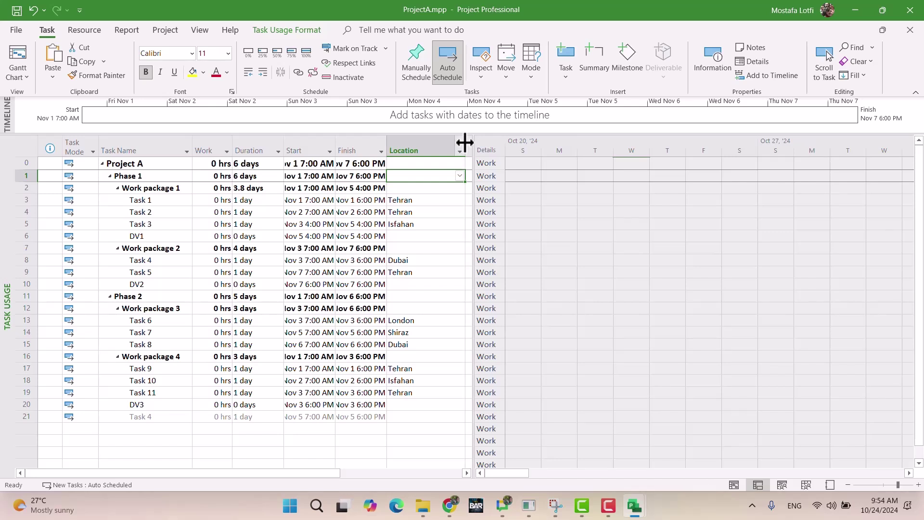
pyautogui.doubleClick(464, 144)
pyautogui.moveTo(476, 201); pyautogui.dragTo(430, 202)
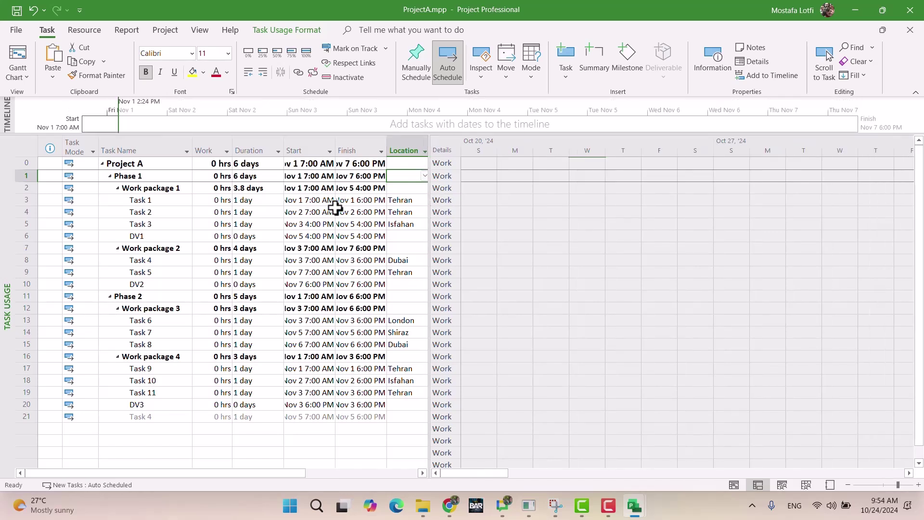
# Assign the KIT and Engineer_IR resources to Task 1.
pyautogui.click(164, 201)
pyautogui.doubleClick(163, 201)
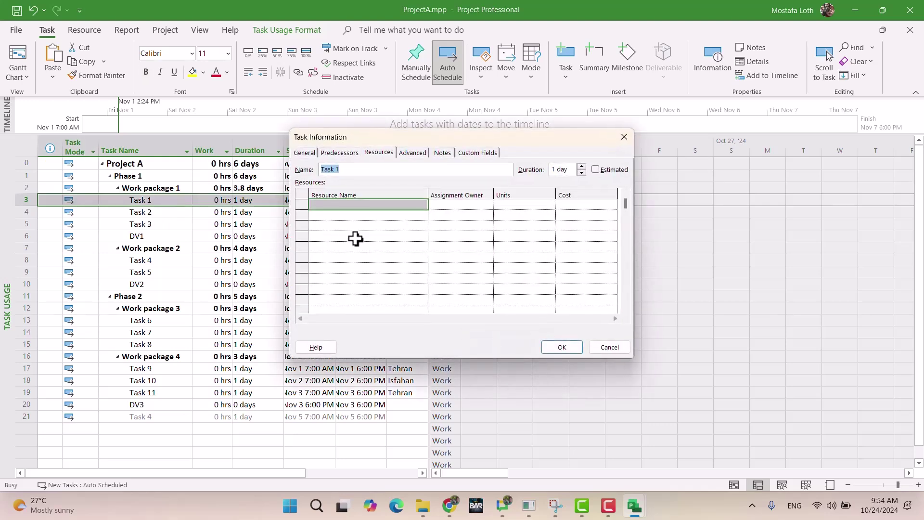
pyautogui.click(390, 204)
pyautogui.click(420, 206)
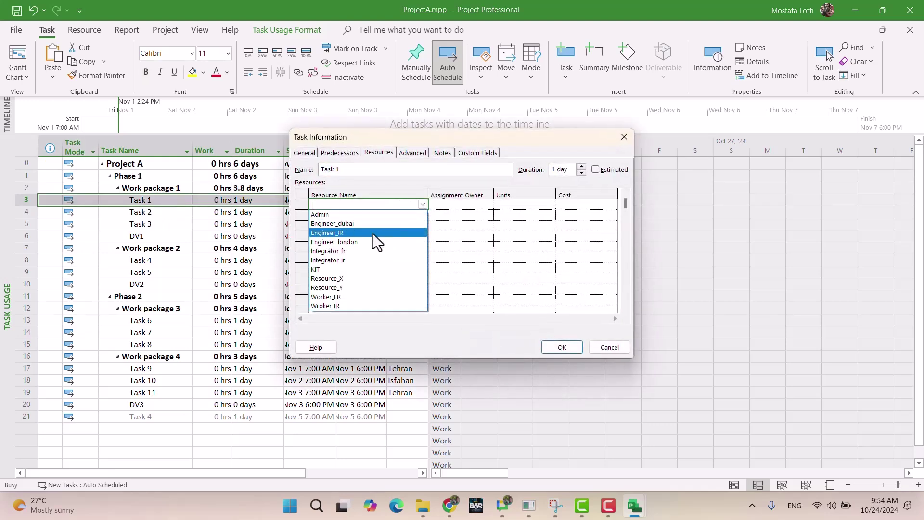
pyautogui.click(351, 269)
pyautogui.click(391, 215)
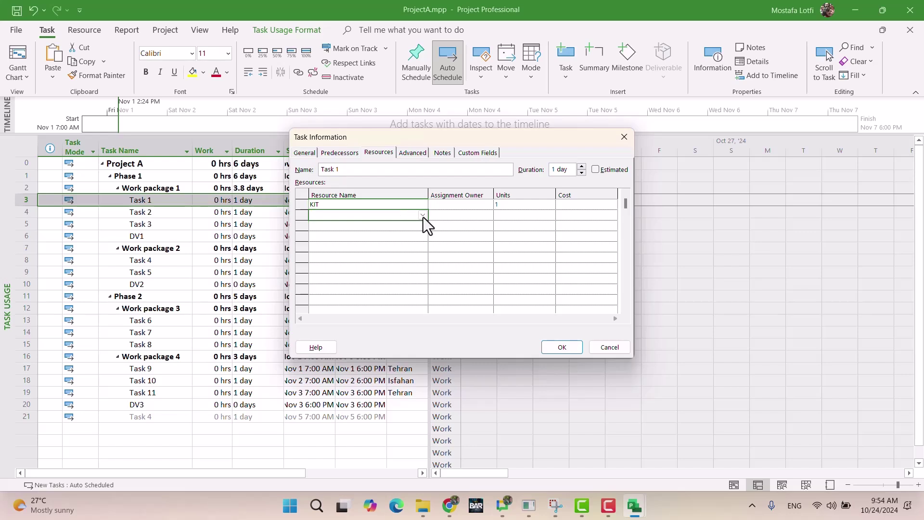
pyautogui.click(423, 215)
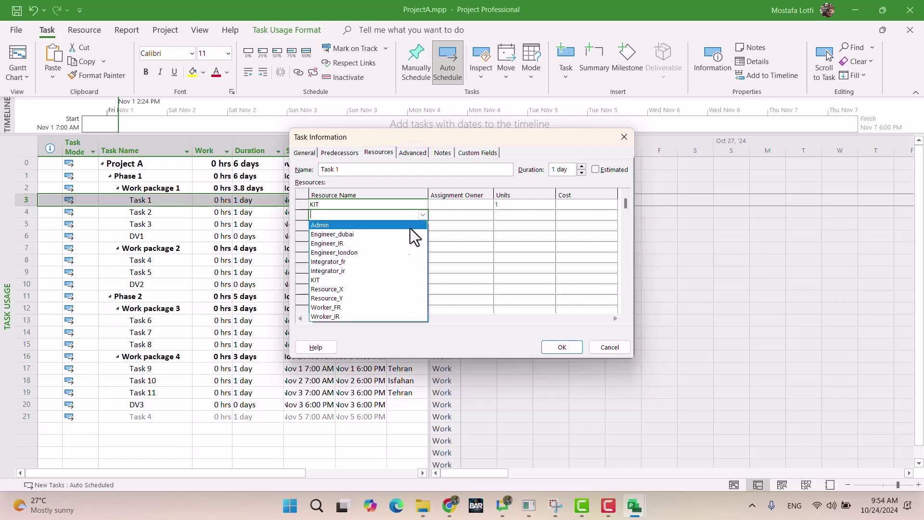
pyautogui.click(376, 242)
pyautogui.click(389, 245)
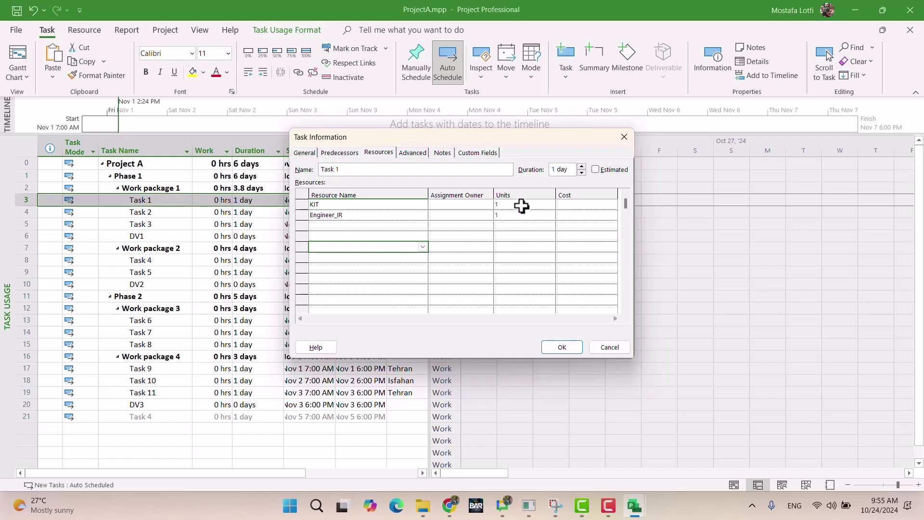
pyautogui.click(559, 347)
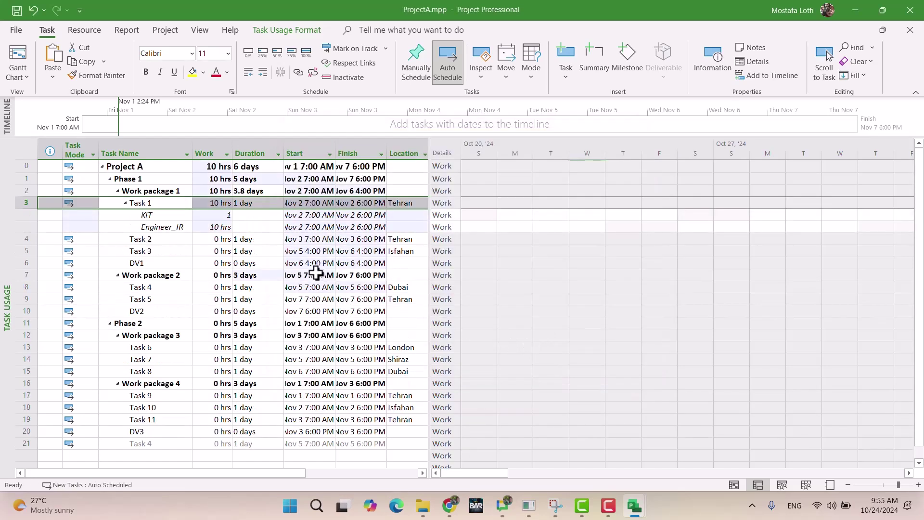
# Bring the scheduled work of Task 1's KIT assignment into view in the time-phased grid.
pyautogui.click(258, 225)
pyautogui.click(260, 202)
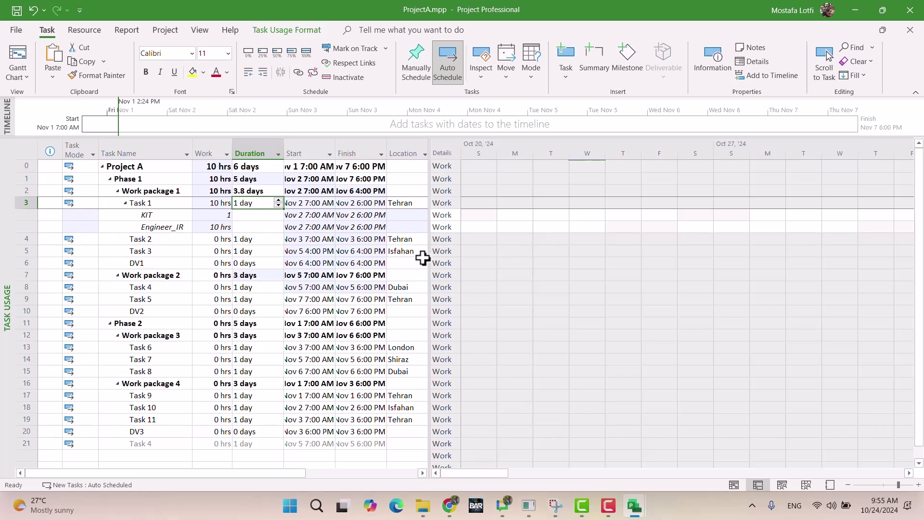
pyautogui.click(142, 215)
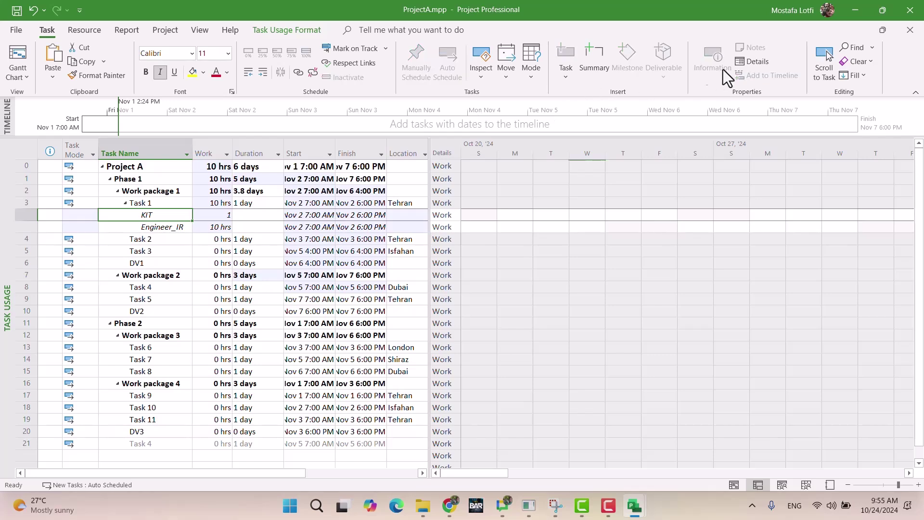
pyautogui.click(825, 63)
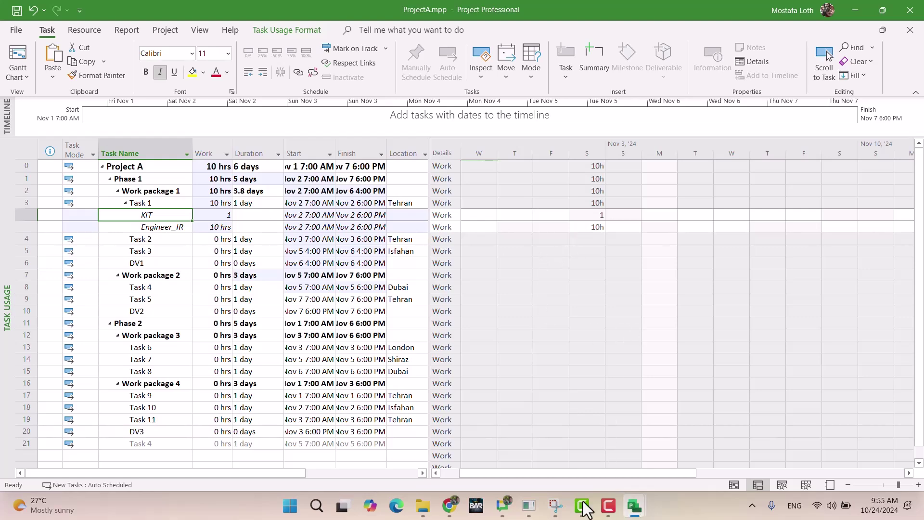
# Check Task 1's KIT requirement in the exam document and set its KIT assignment to 3 on Saturday, November 2.
pyautogui.click(450, 506)
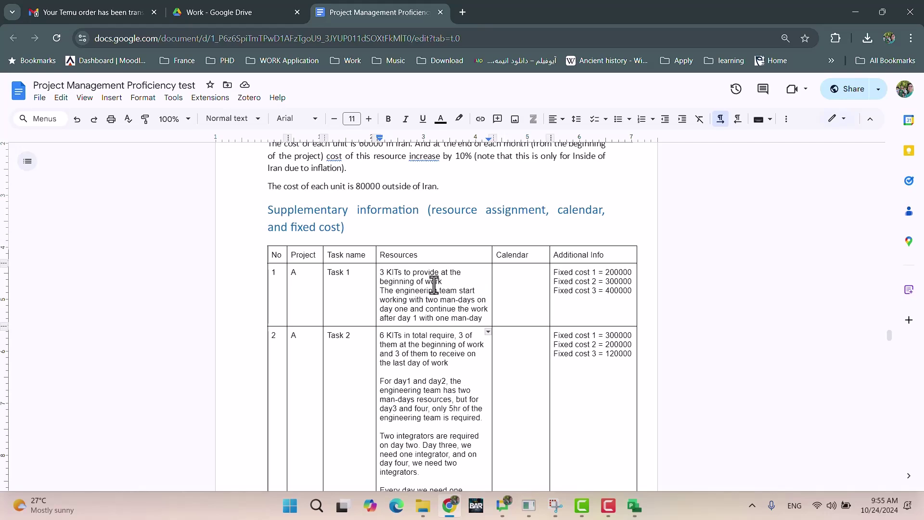
pyautogui.click(450, 508)
pyautogui.click(224, 215)
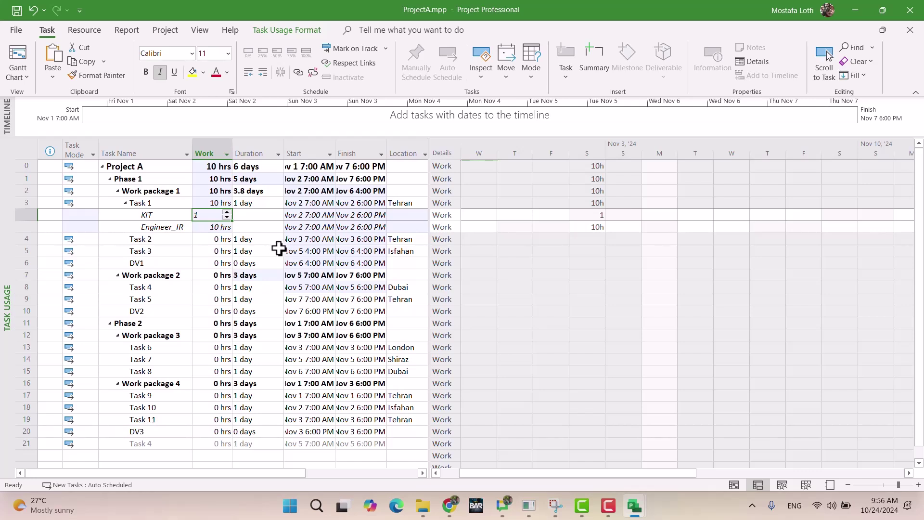
pyautogui.click(600, 216)
pyautogui.write('3')
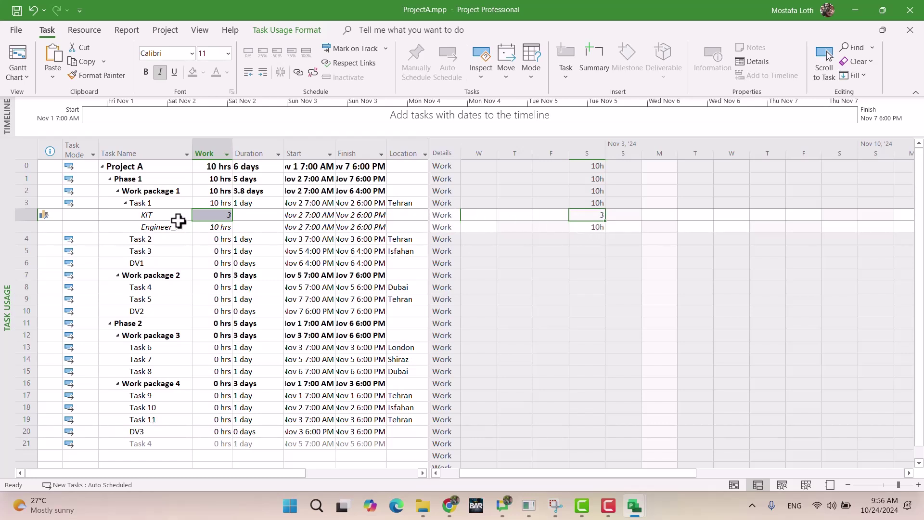
# Switch to the exam document in Chrome and reword the end of Task 1's resource entry to "on day 2 with one man-day".
pyautogui.click(167, 228)
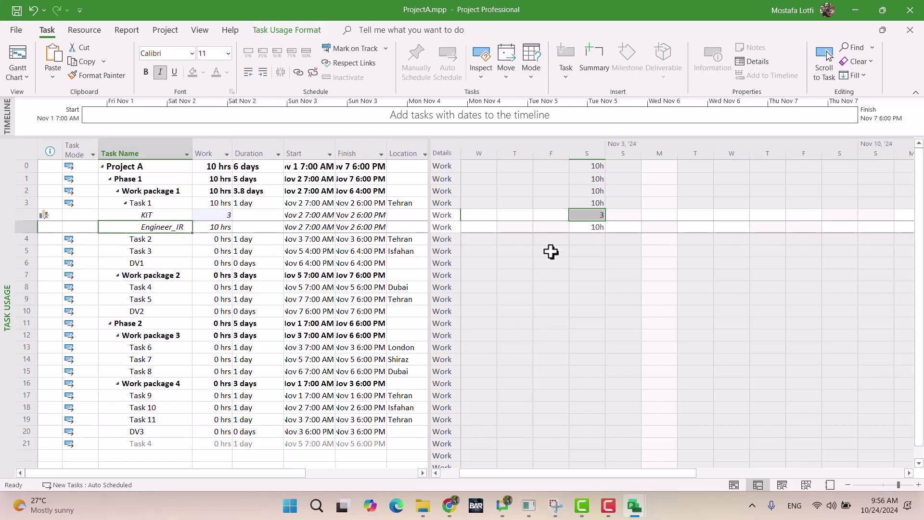
pyautogui.click(588, 228)
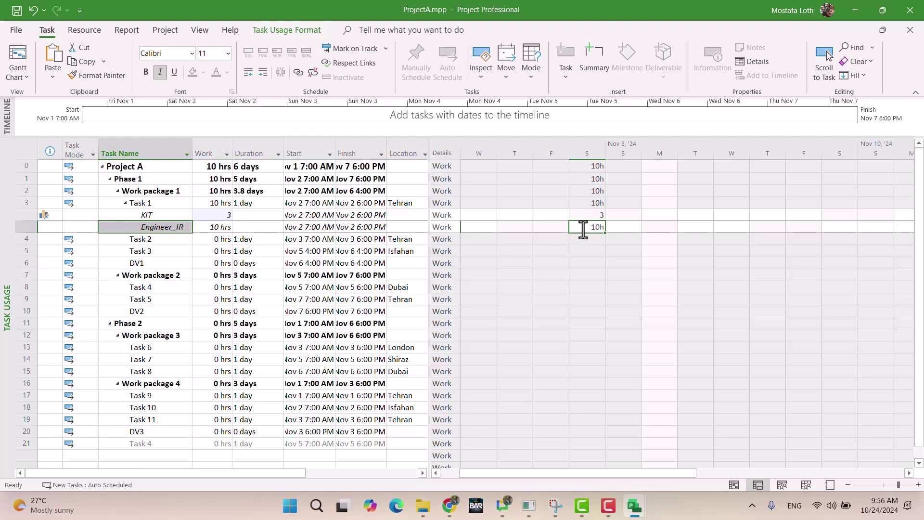
pyautogui.click(449, 513)
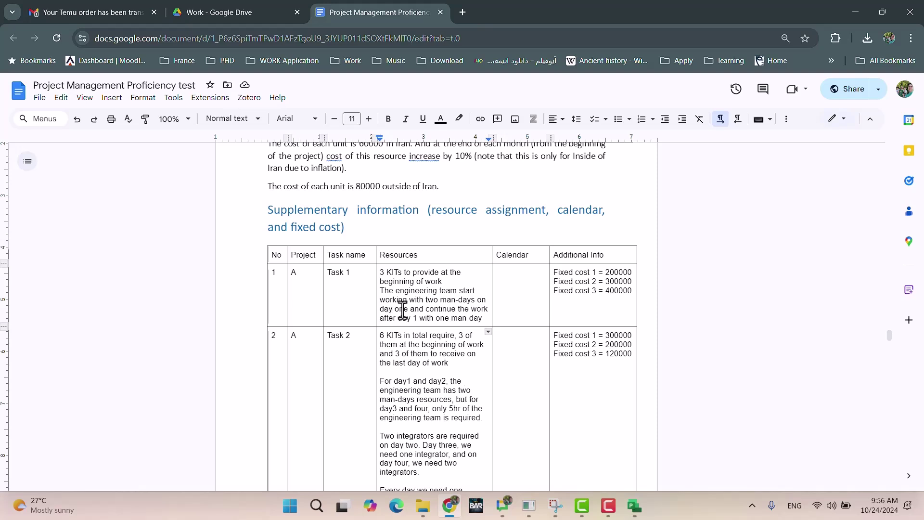
pyautogui.doubleClick(388, 319)
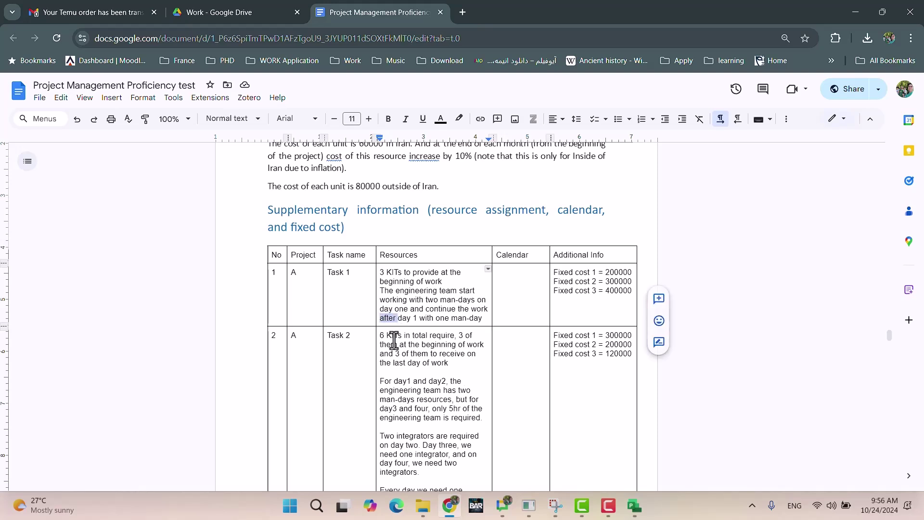
pyautogui.write('on')
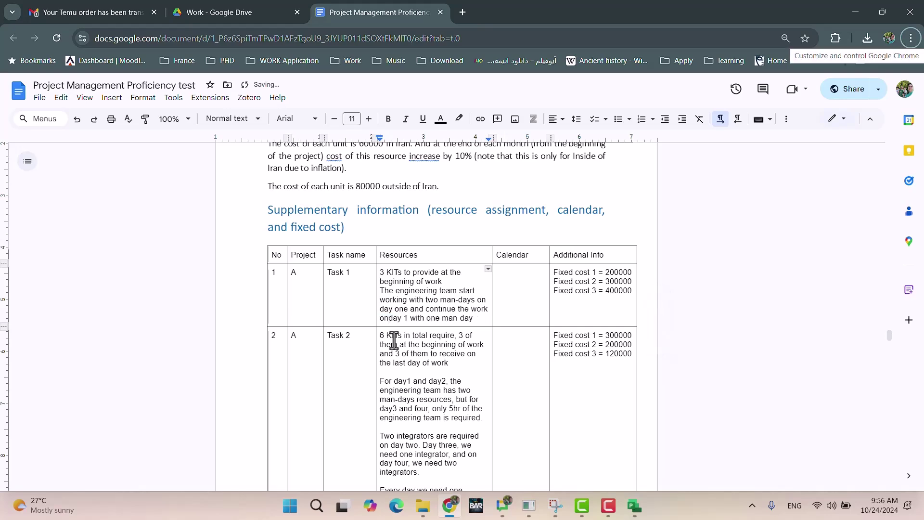
pyautogui.hotkey('alt', 'f')
pyautogui.click(448, 302)
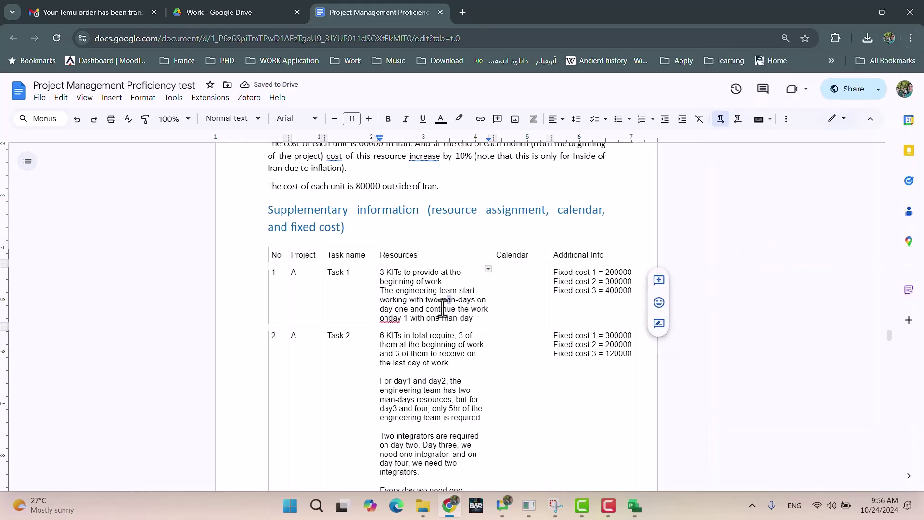
pyautogui.scroll(-3, 427, 377)
pyautogui.scroll(3, 420, 363)
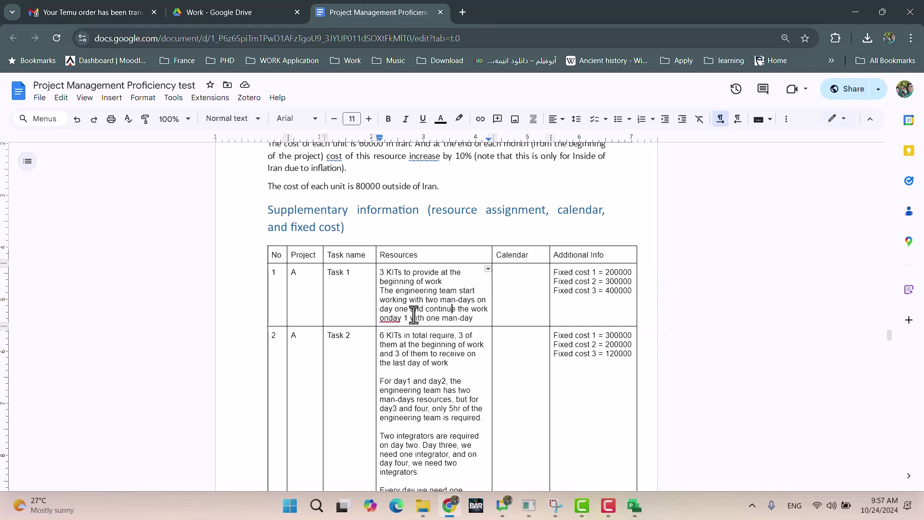
pyautogui.click(390, 319)
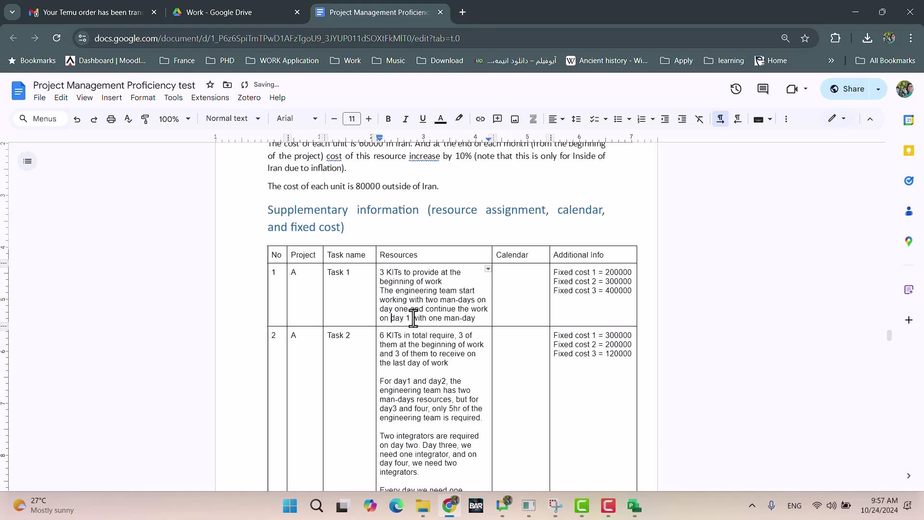
pyautogui.moveTo(405, 319); pyautogui.dragTo(411, 321)
pyautogui.write('2')
pyautogui.moveTo(477, 319); pyautogui.dragTo(384, 271)
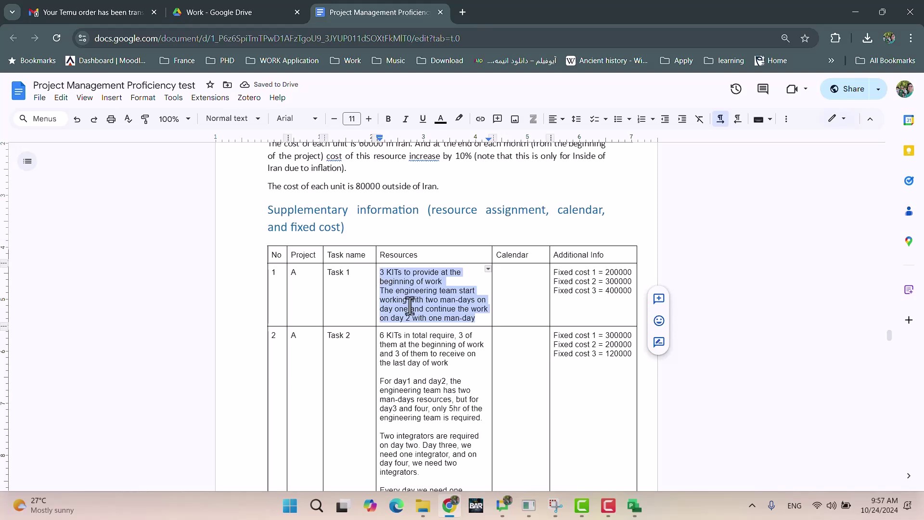
pyautogui.click(424, 317)
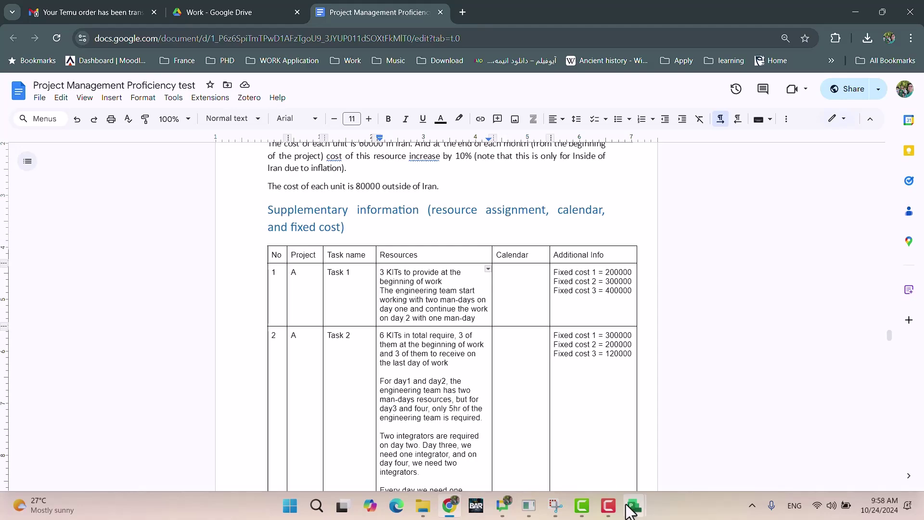
# Return to Microsoft Project and check the hours-per-day setting in ProjectA's schedule options.
pyautogui.moveTo(628, 505)
pyautogui.click(637, 451)
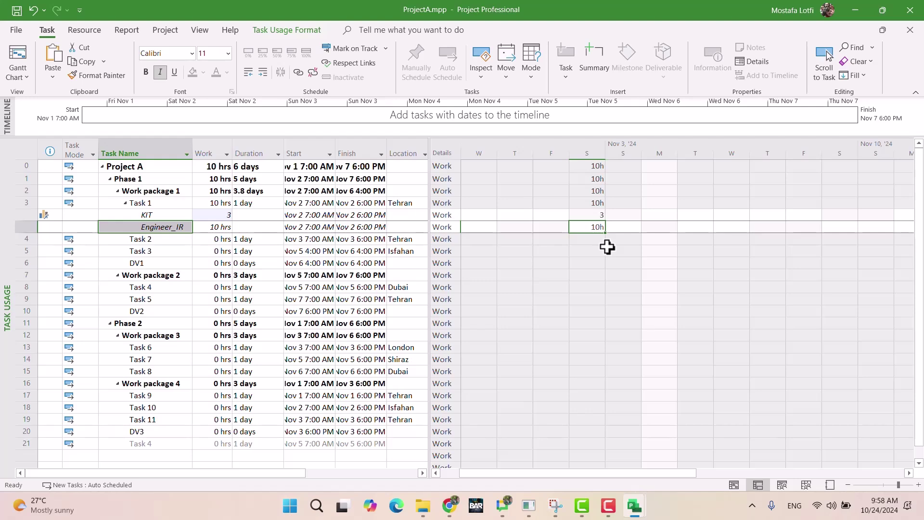
pyautogui.click(15, 29)
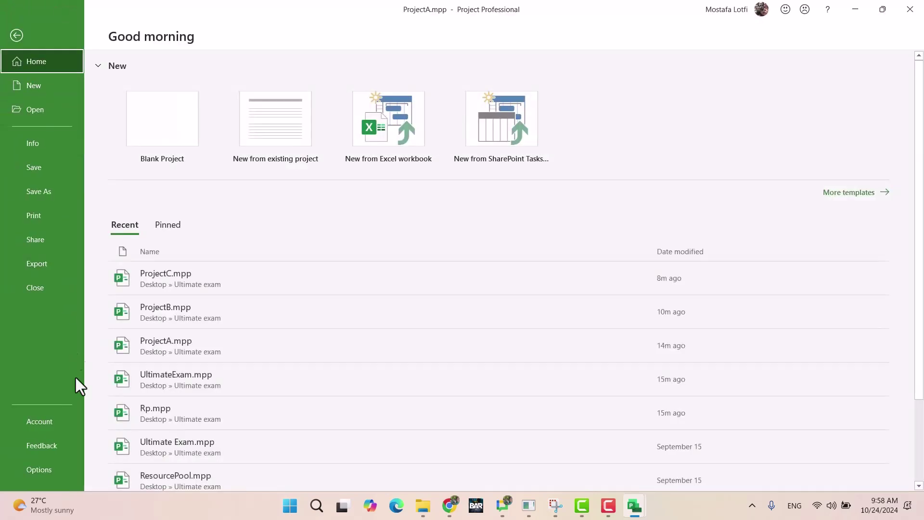
pyautogui.click(43, 469)
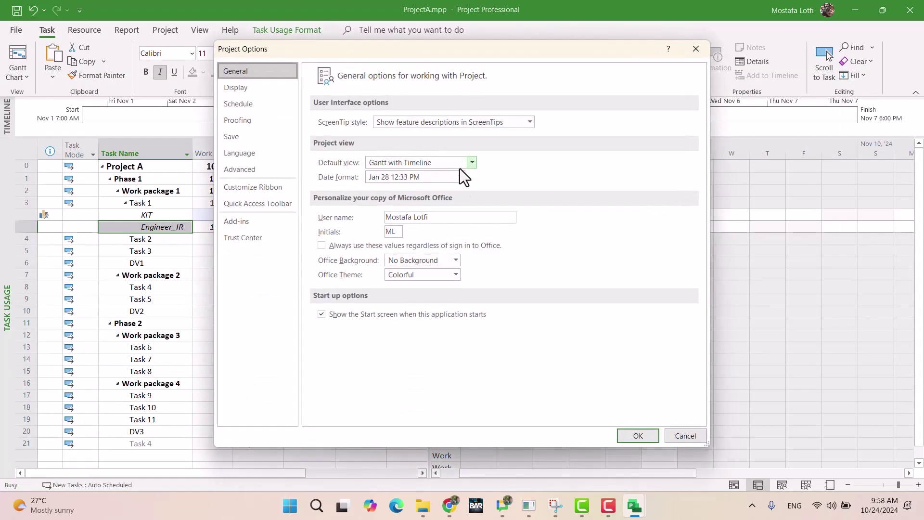
pyautogui.click(271, 88)
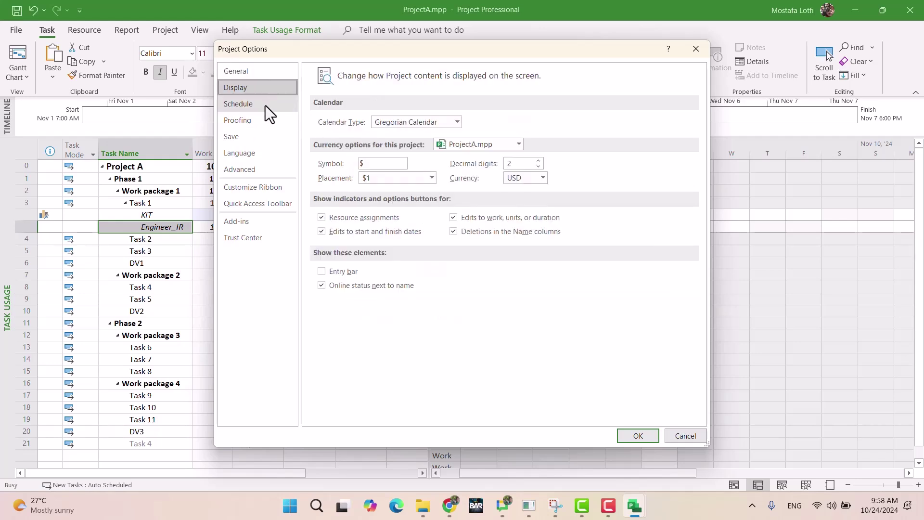
pyautogui.click(264, 106)
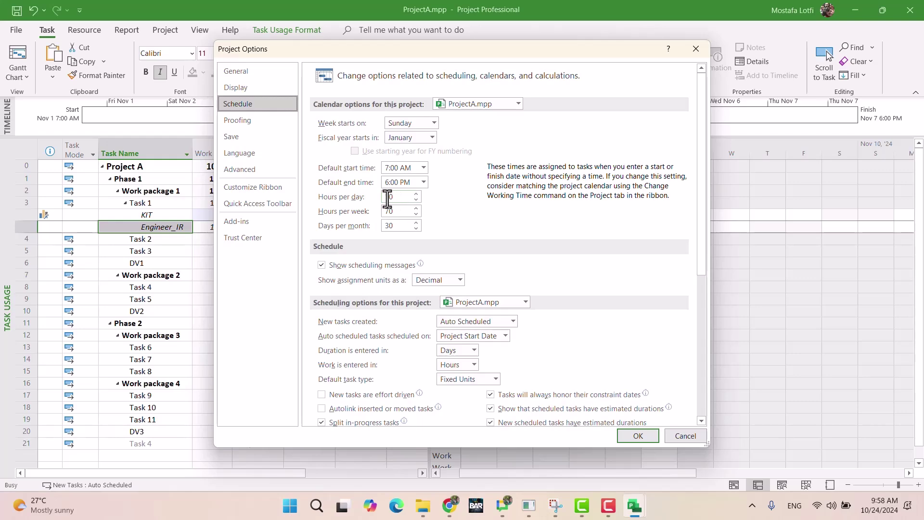
pyautogui.click(629, 435)
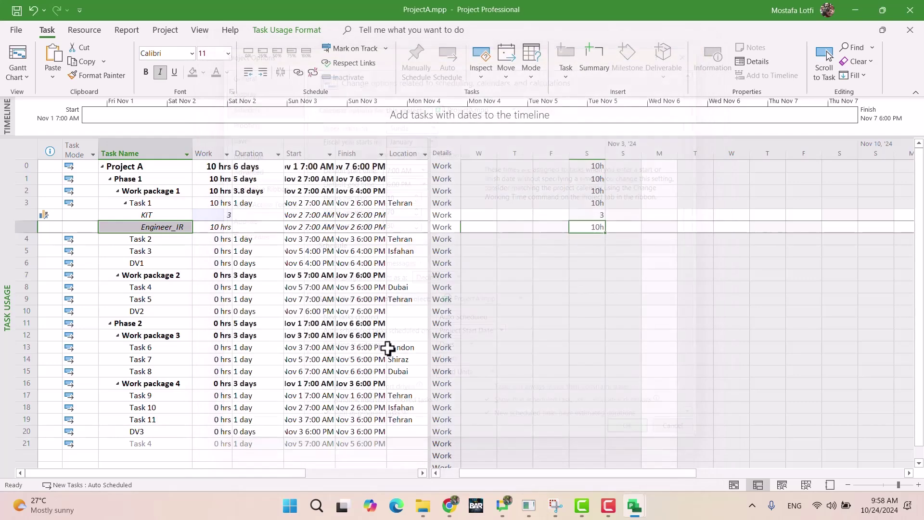
# Set Engineer_IR's work on Task 1 to 20 hours on November 2 and 10 hours on November 3.
pyautogui.click(617, 229)
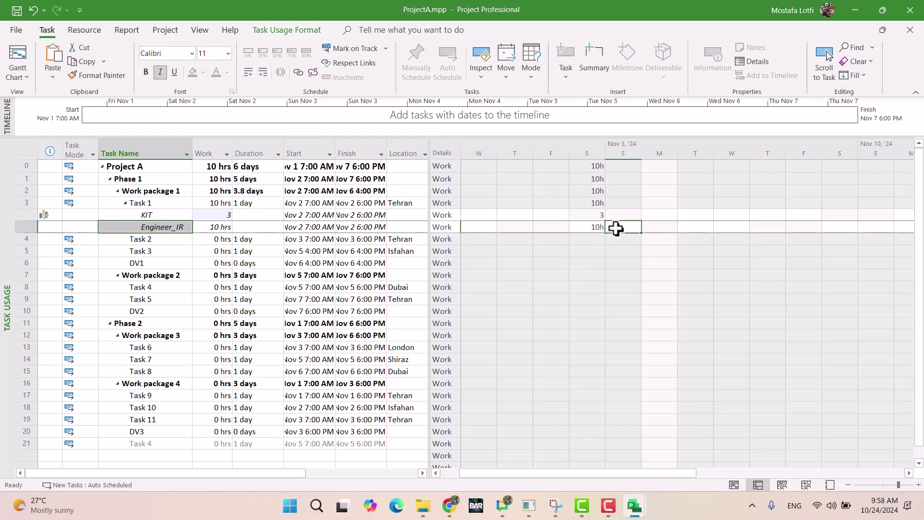
pyautogui.press('Left')
pyautogui.write('20')
pyautogui.press('Tab')
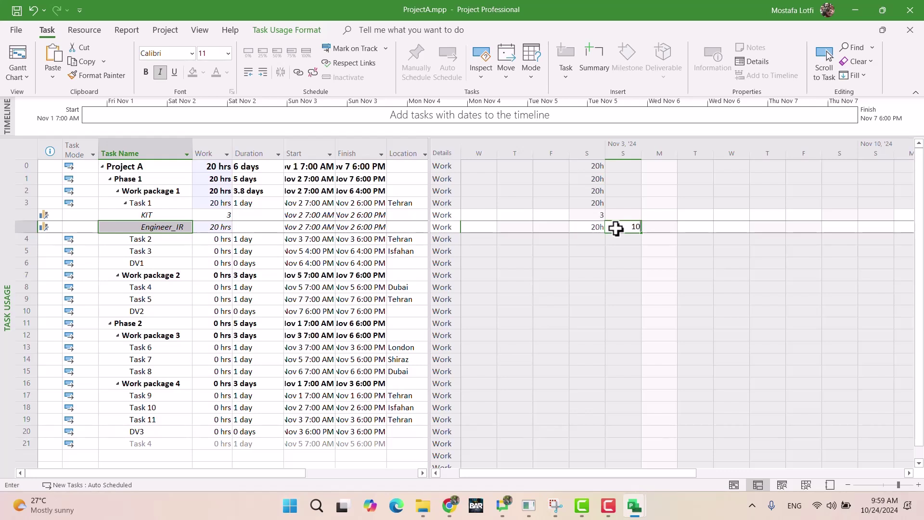
pyautogui.press('Return')
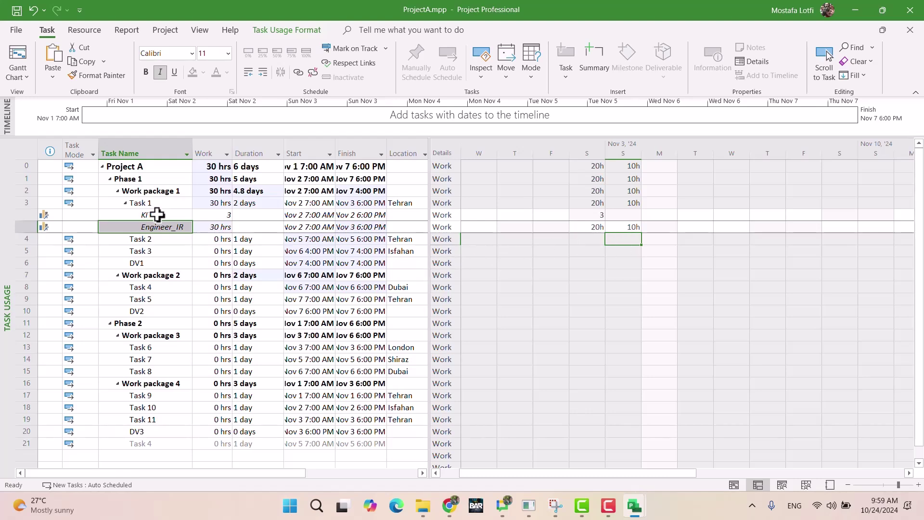
# Review Task 1 in the Gantt Chart and inspect the daily work of its KIT and Engineer_IR assignments in Task Usage.
pyautogui.click(18, 72)
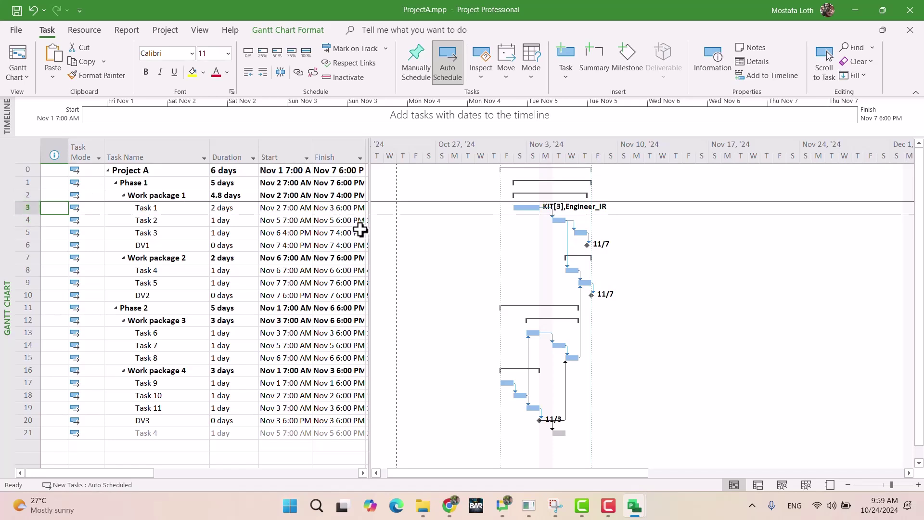
pyautogui.click(14, 65)
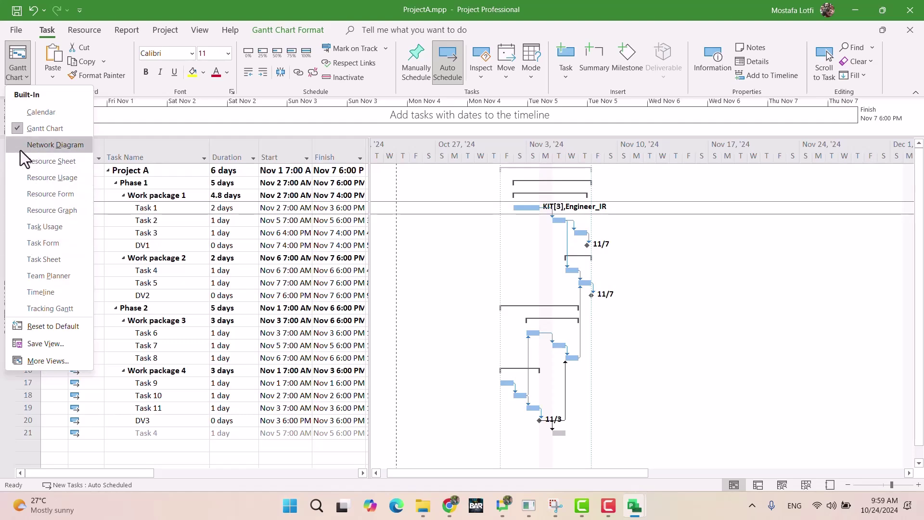
pyautogui.click(22, 228)
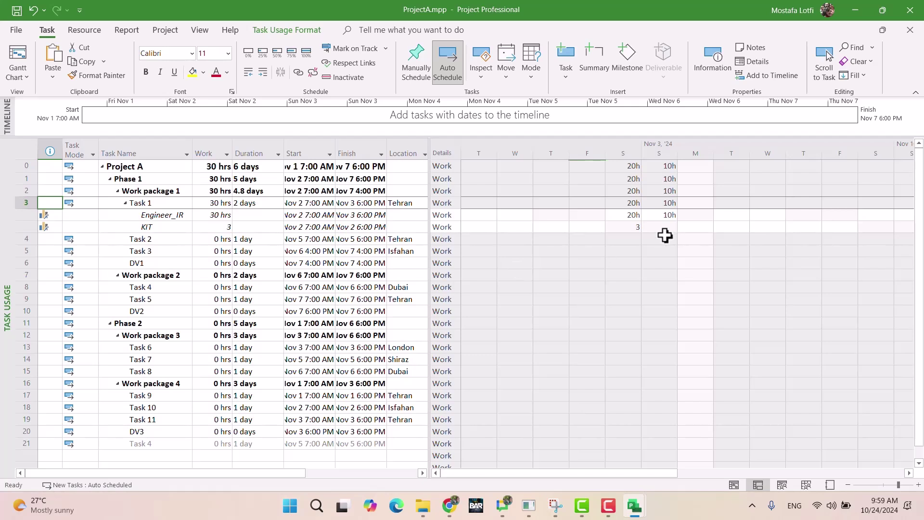
pyautogui.click(648, 228)
pyautogui.click(609, 231)
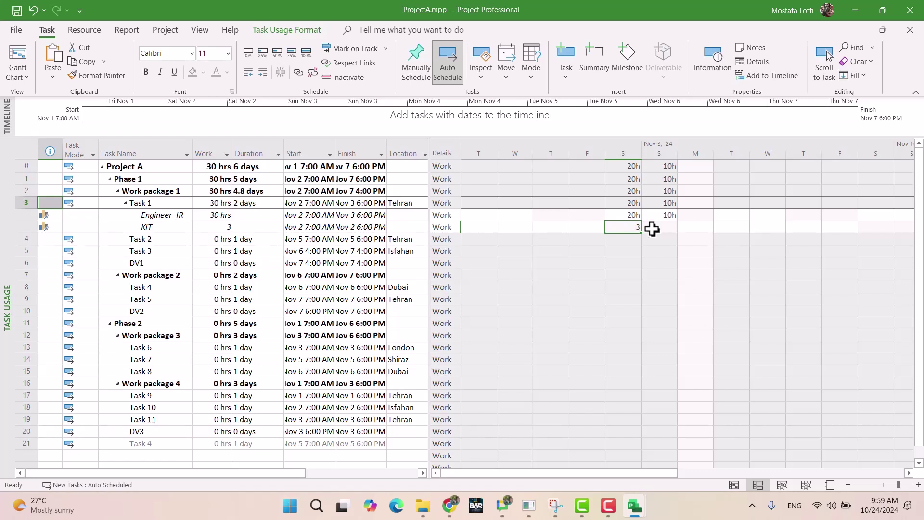
pyautogui.click(627, 215)
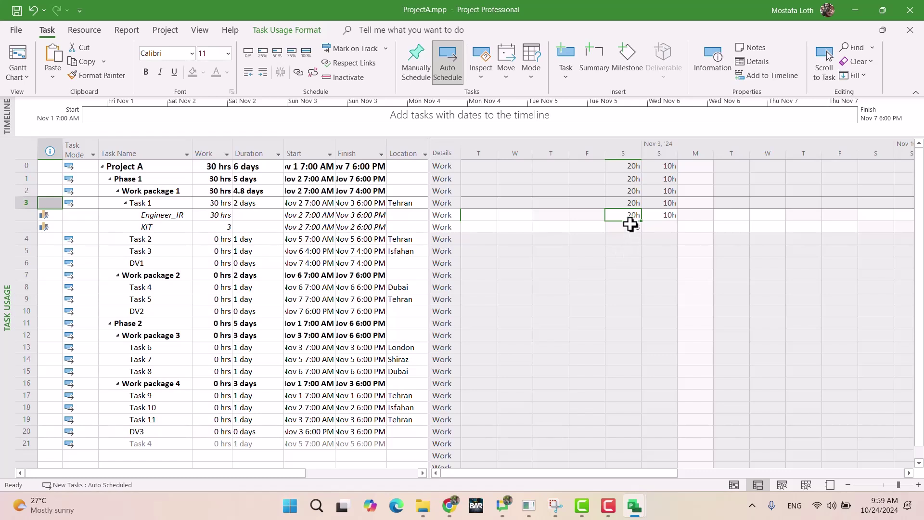
pyautogui.click(667, 217)
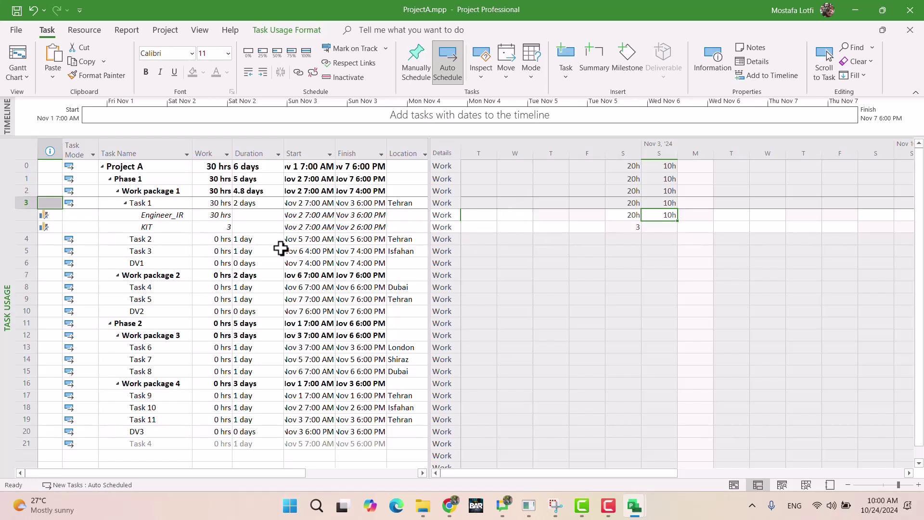
# Examine the units of Task 1's assigned resources in its task information, from both Task Usage and Gantt Chart views.
pyautogui.click(157, 203)
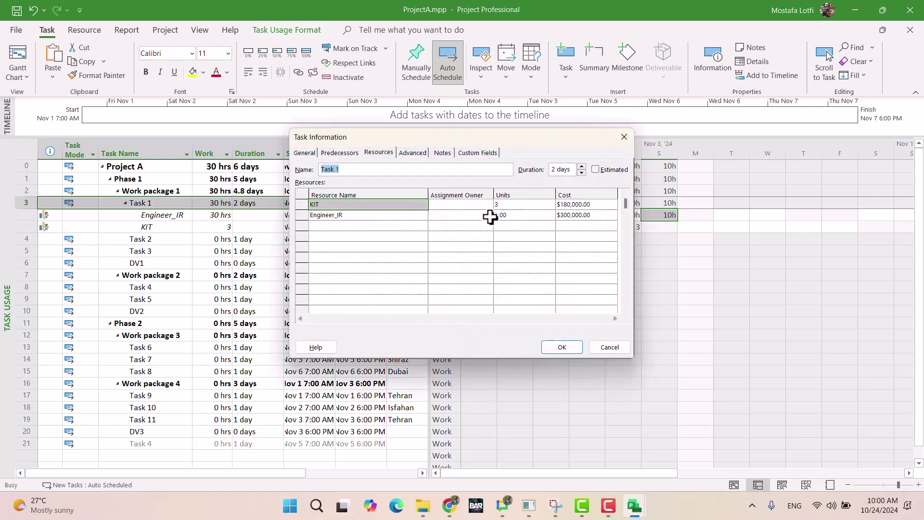
pyautogui.click(588, 348)
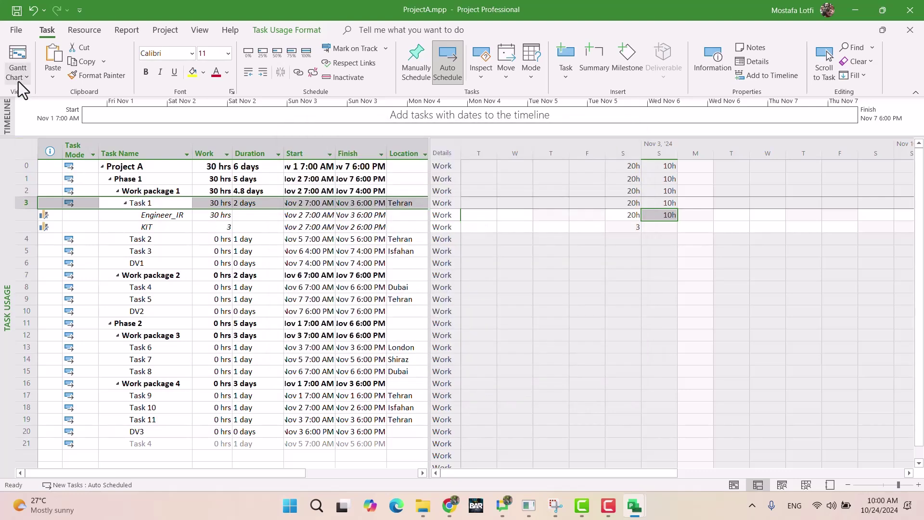
pyautogui.click(19, 56)
pyautogui.doubleClick(175, 209)
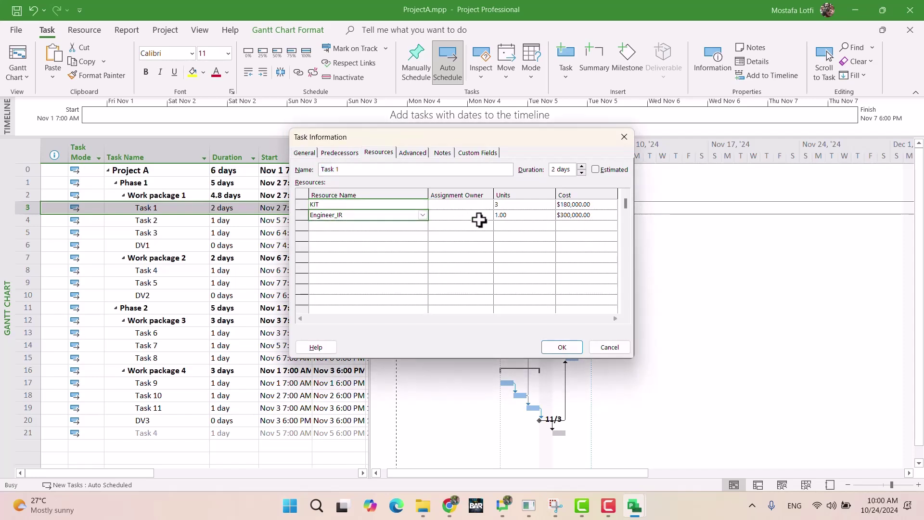
pyautogui.click(516, 217)
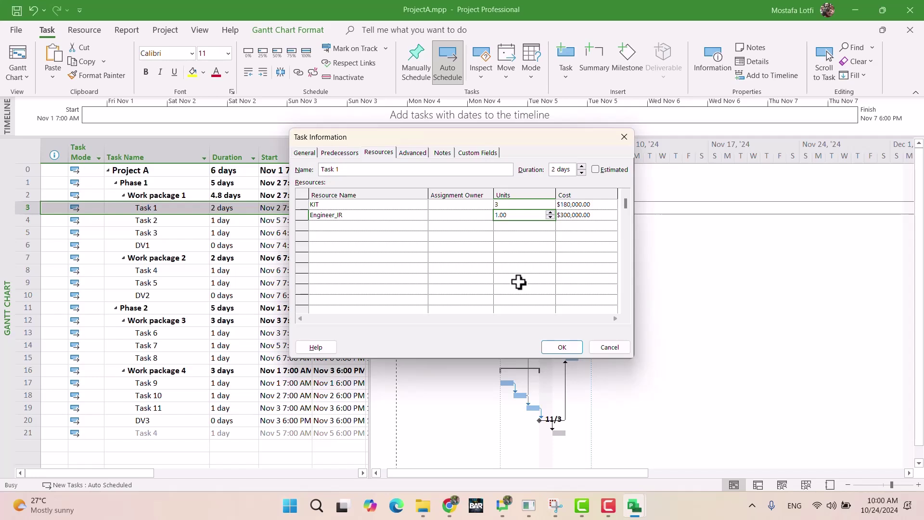
pyautogui.click(578, 346)
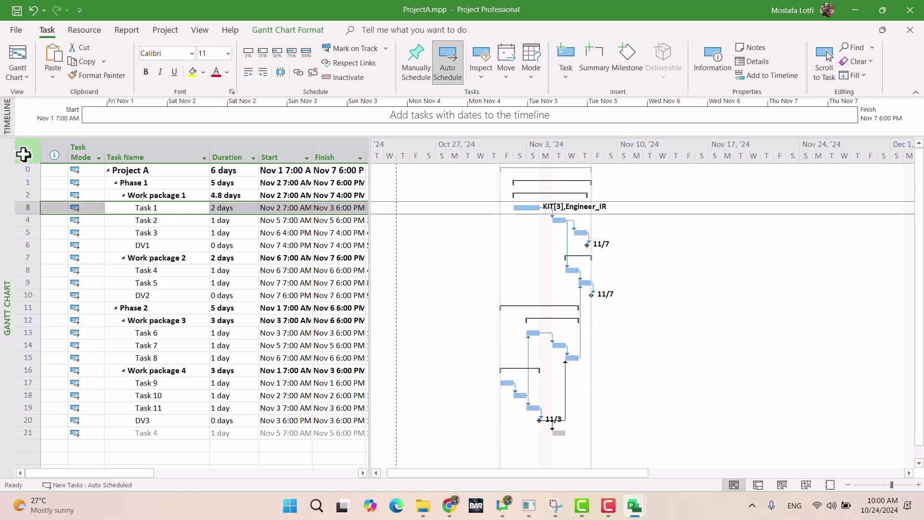
# Go back to Task Usage view and select Engineer_IR's November 3 work on Task 1.
pyautogui.click(18, 71)
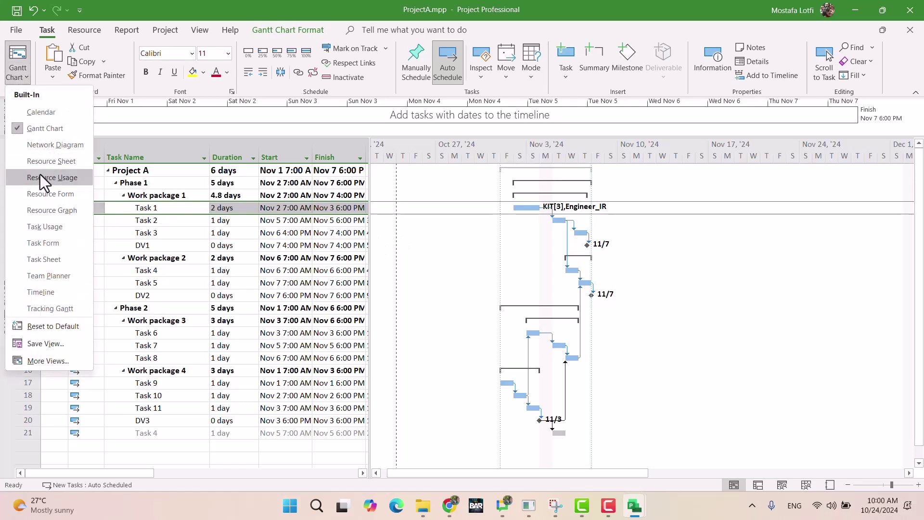
pyautogui.click(44, 226)
pyautogui.click(696, 215)
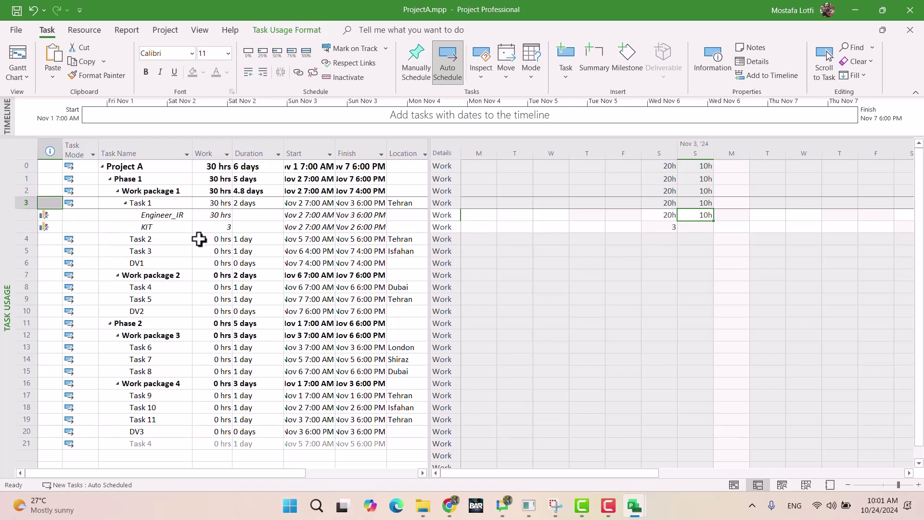
pyautogui.click(160, 215)
pyautogui.click(167, 227)
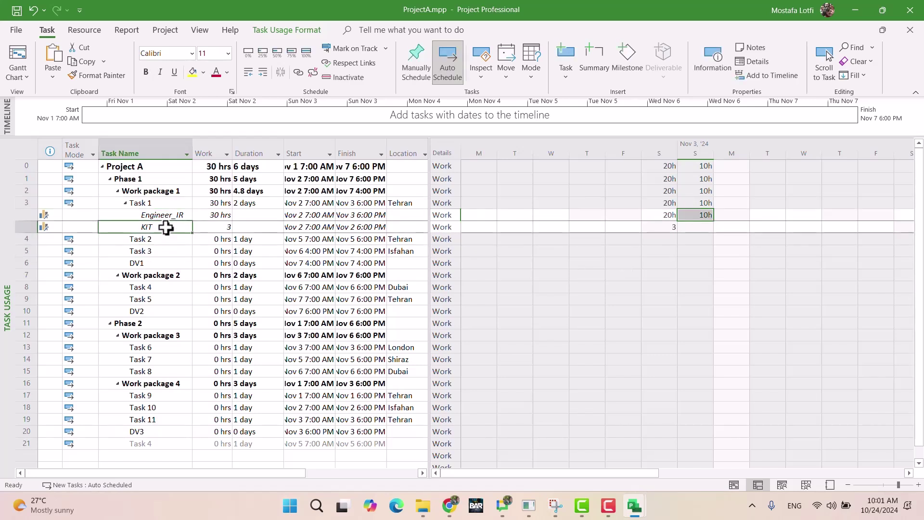
pyautogui.click(175, 213)
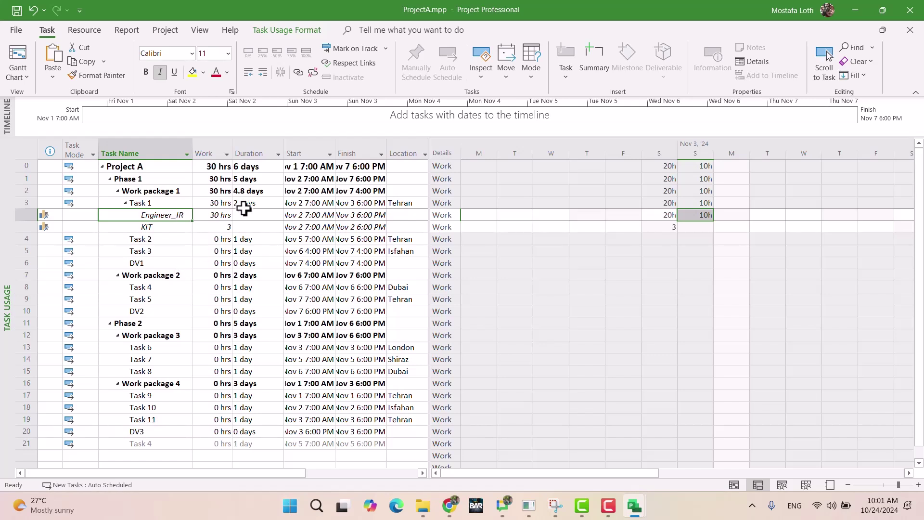
pyautogui.click(258, 147)
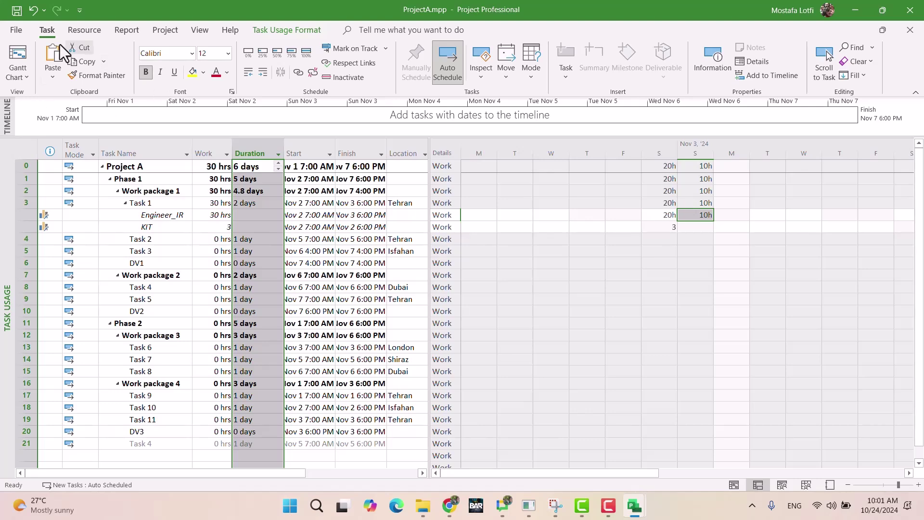
# Examine Engineer_IR's rates in cost rate tables A, B and C from the Resource Sheet.
pyautogui.click(82, 31)
pyautogui.click(28, 73)
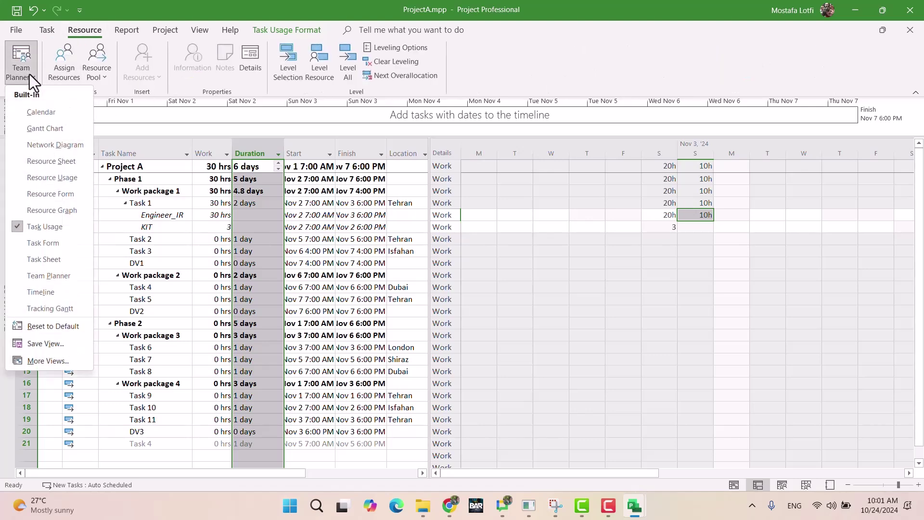
pyautogui.click(60, 163)
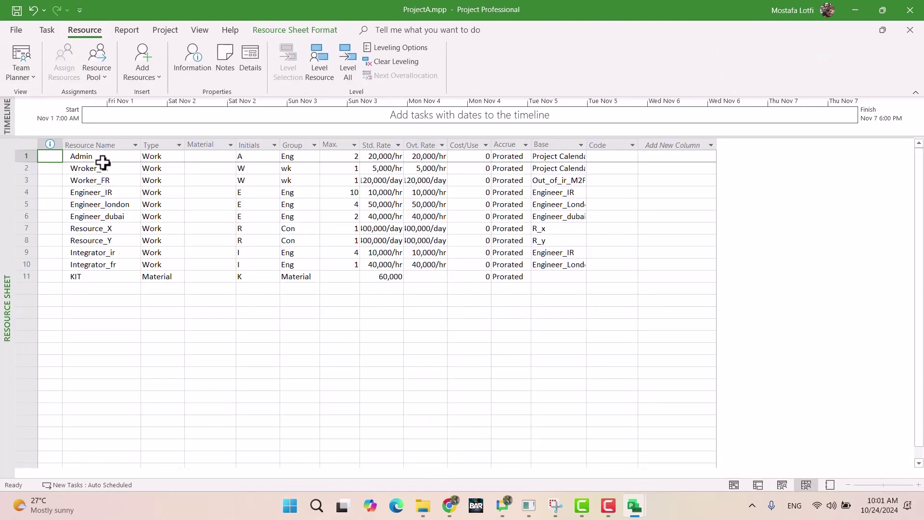
pyautogui.doubleClick(118, 197)
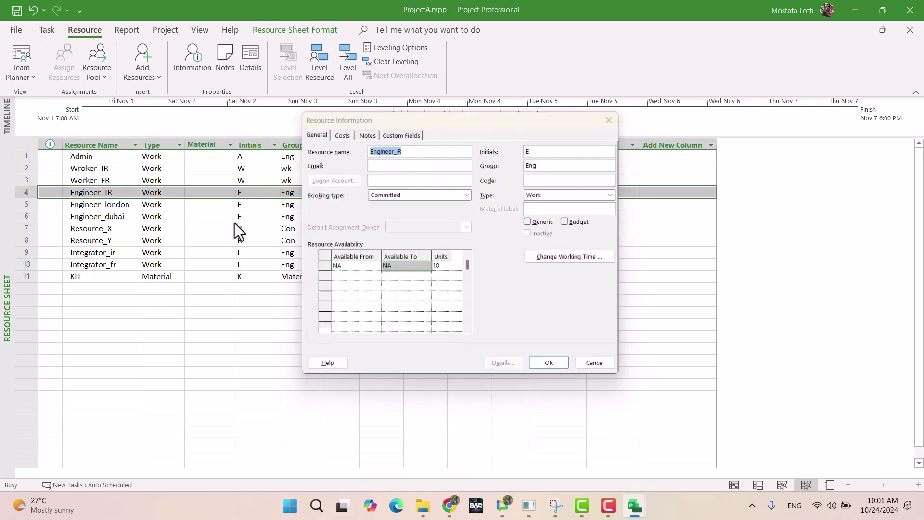
pyautogui.click(336, 132)
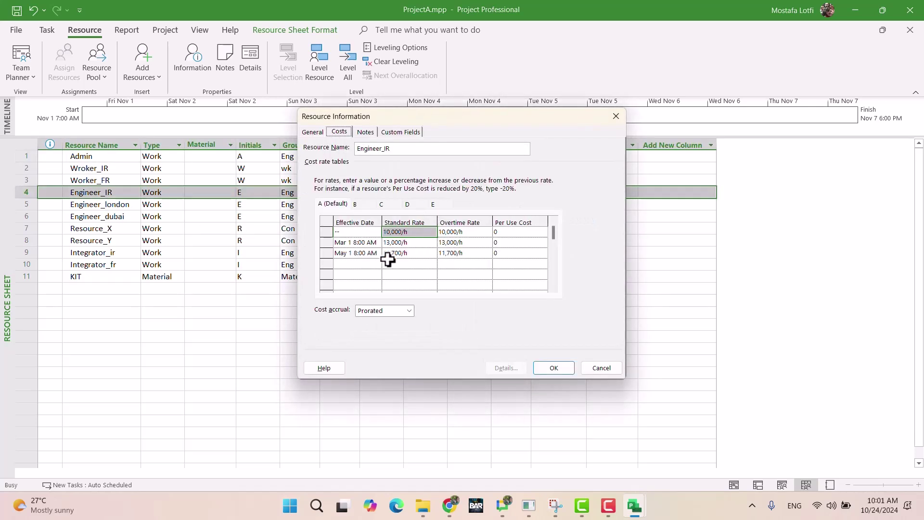
pyautogui.click(383, 203)
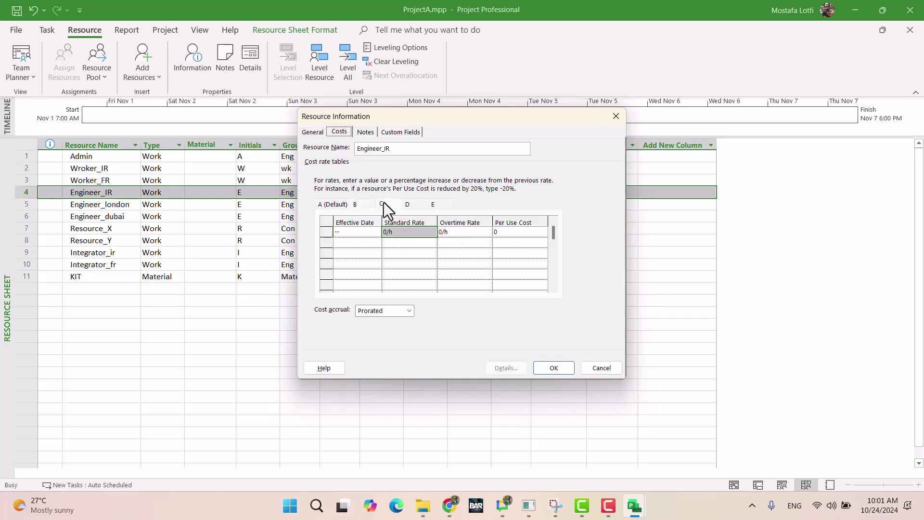
pyautogui.click(335, 203)
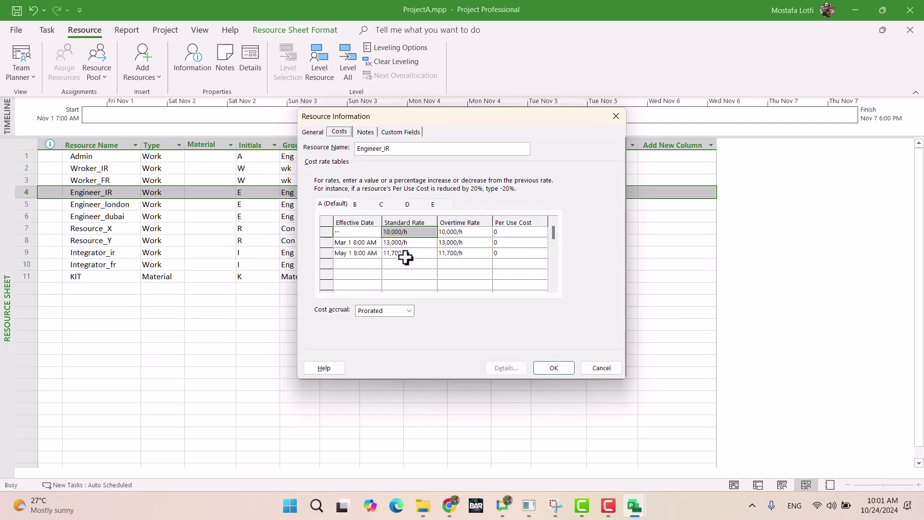
pyautogui.click(362, 205)
pyautogui.click(333, 206)
pyautogui.click(553, 367)
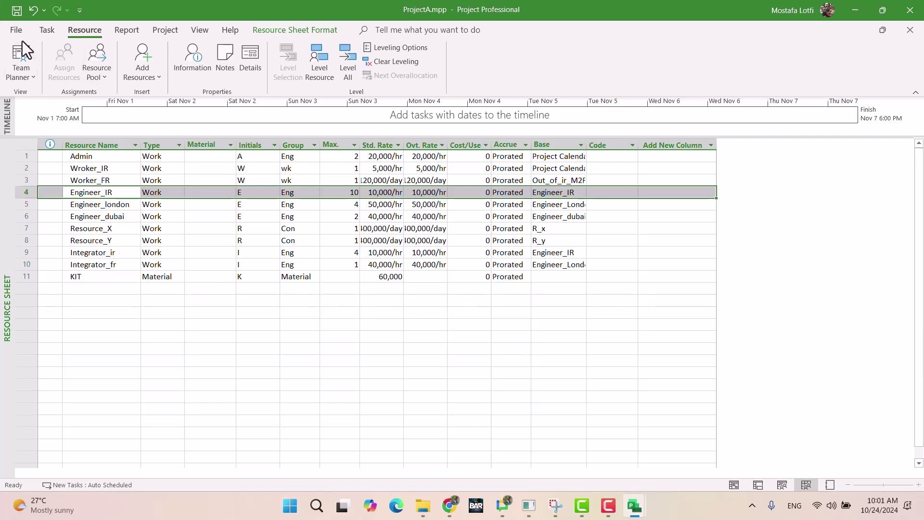
# Return to Task Usage view and examine which cost rate table Engineer_IR's assignment on Task 1 uses, leaving it unchanged.
pyautogui.click(20, 67)
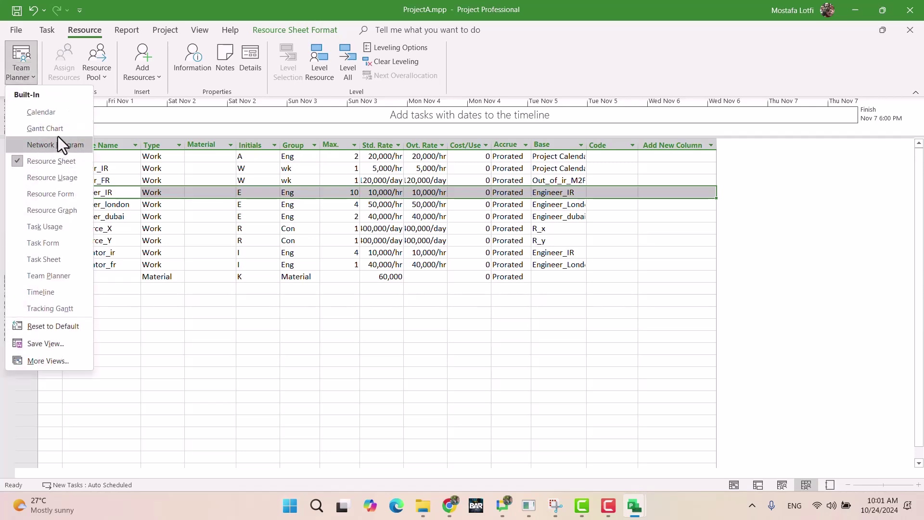
pyautogui.click(45, 226)
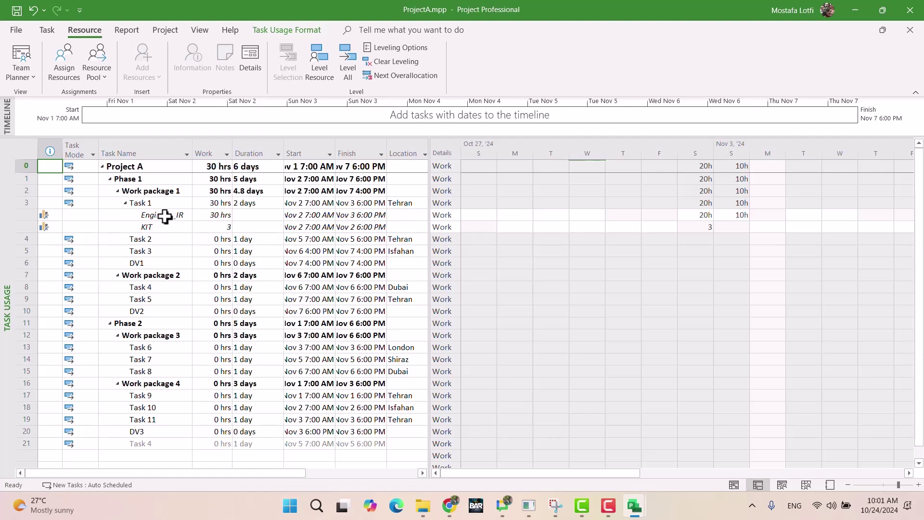
pyautogui.doubleClick(165, 215)
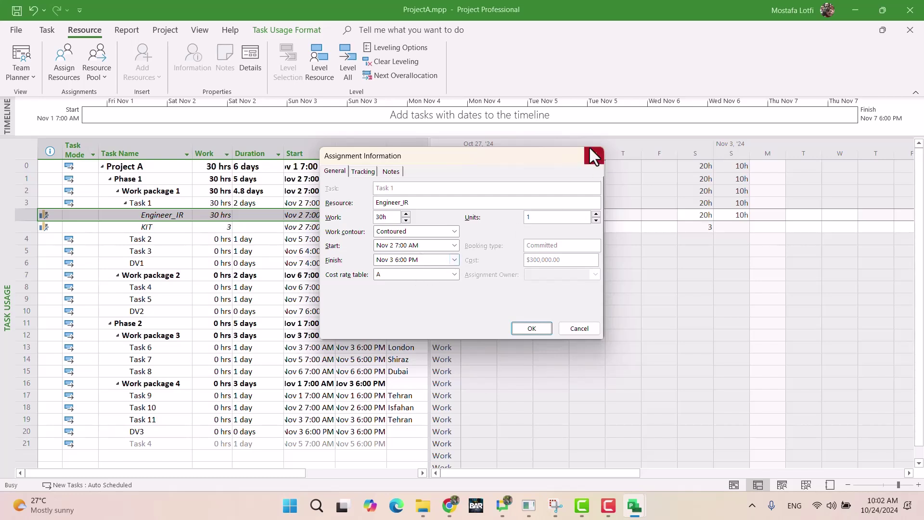
pyautogui.click(594, 155)
pyautogui.click(171, 217)
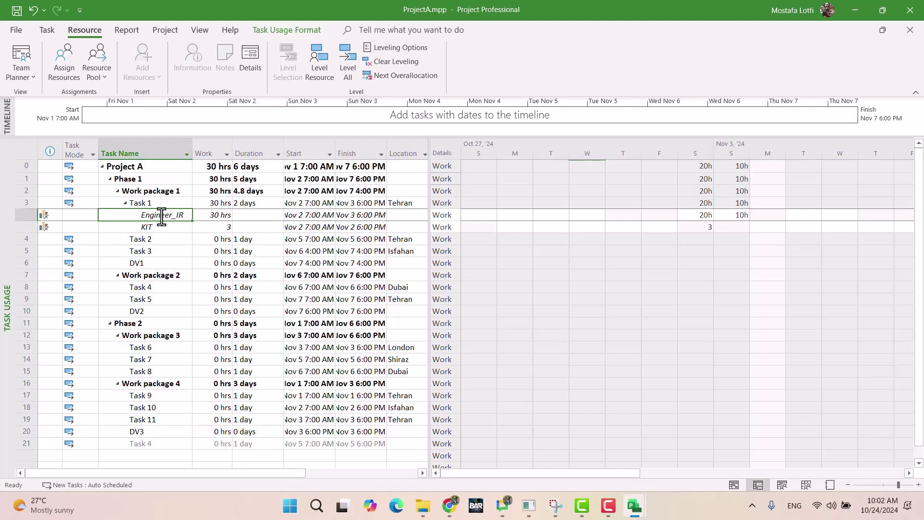
pyautogui.click(155, 213)
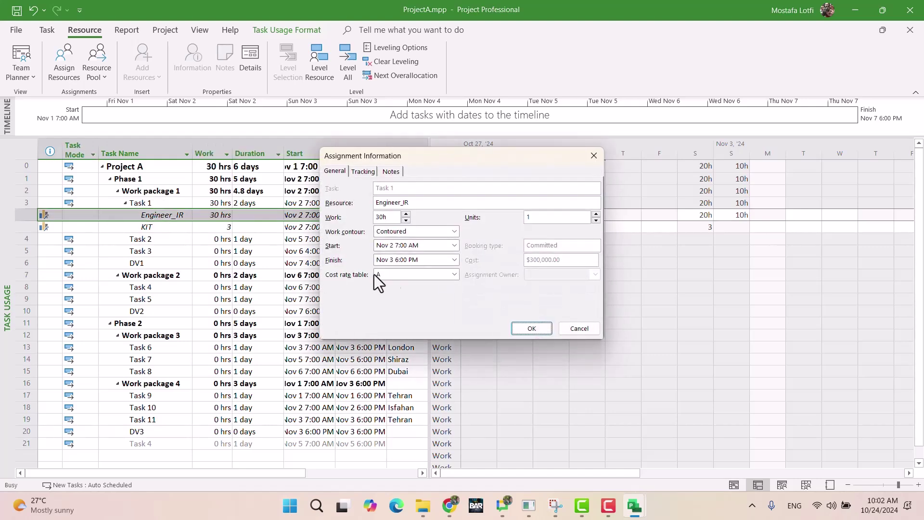
pyautogui.click(386, 275)
pyautogui.click(385, 276)
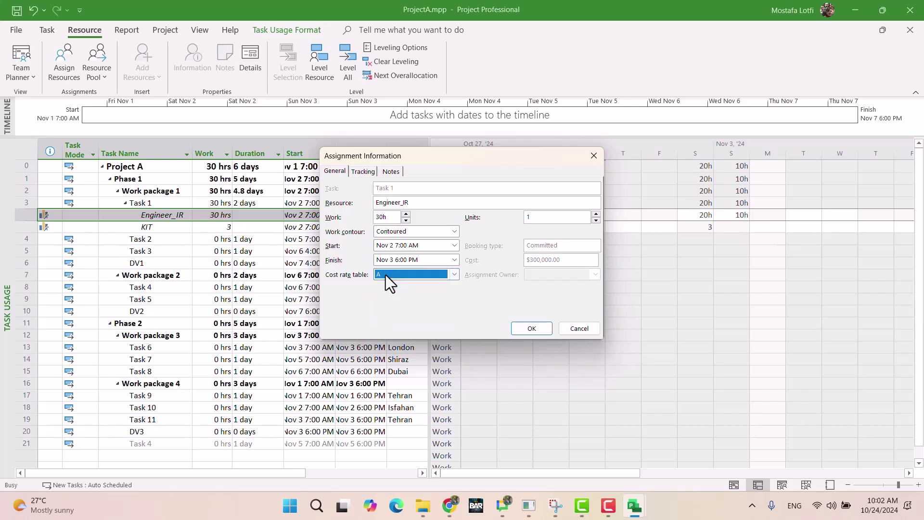
pyautogui.click(396, 274)
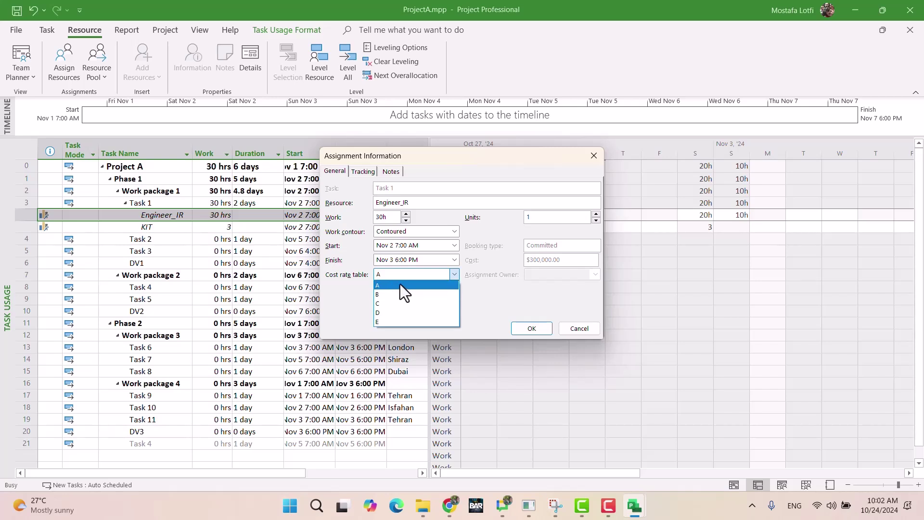
pyautogui.click(412, 276)
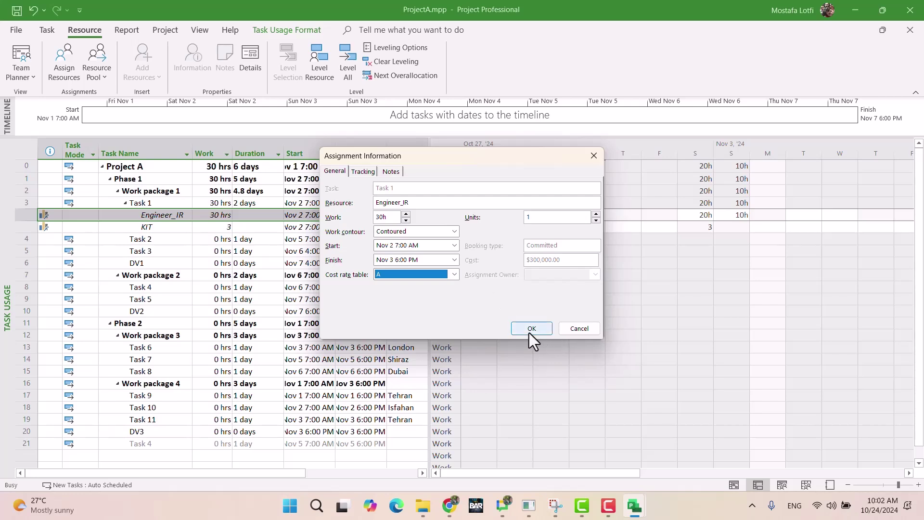
pyautogui.click(578, 329)
# Insert a Cost Rate Table column before Duration in the Task Usage table and narrow it.
pyautogui.click(228, 241)
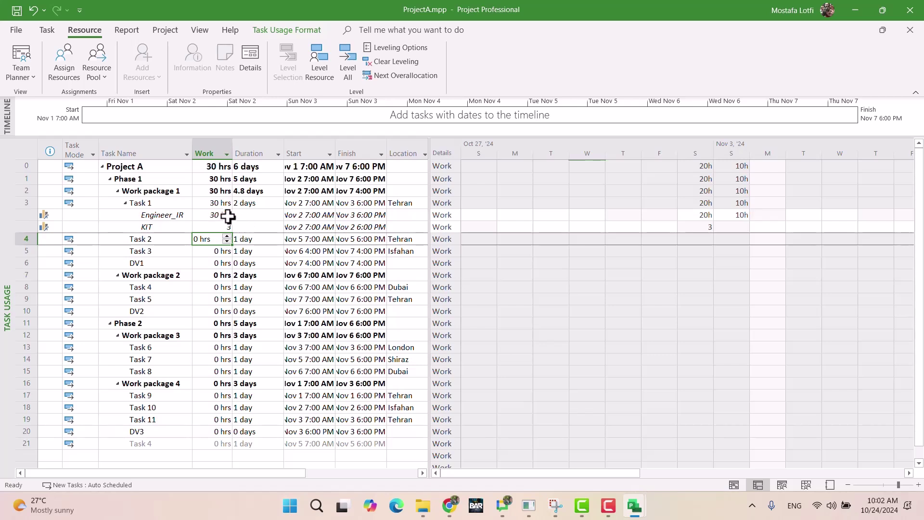
pyautogui.click(251, 152)
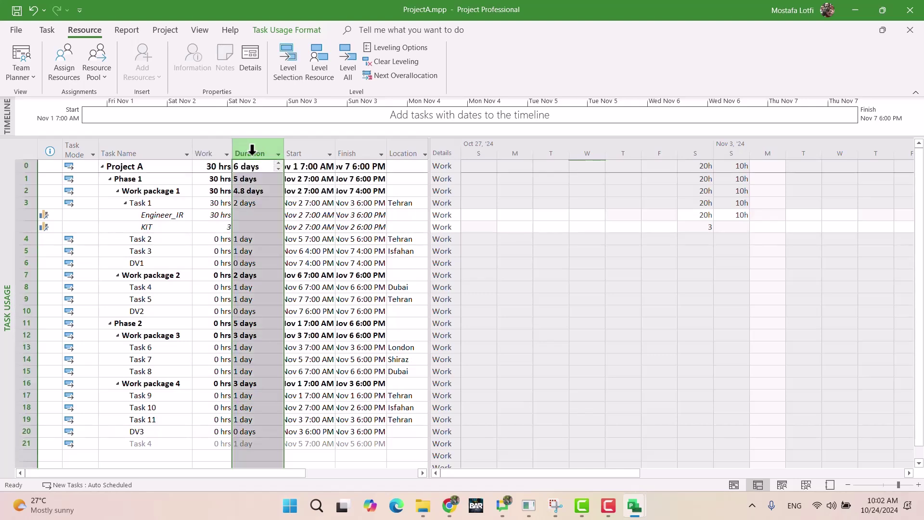
pyautogui.press('Insert')
pyautogui.write('cost')
pyautogui.press('Down')
pyautogui.press('Return')
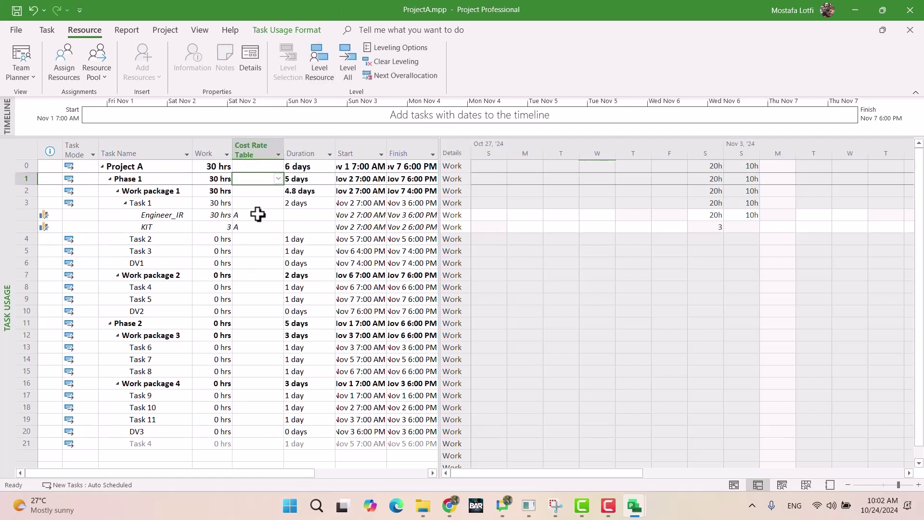
pyautogui.click(258, 215)
pyautogui.click(256, 230)
pyautogui.moveTo(285, 147); pyautogui.dragTo(262, 147)
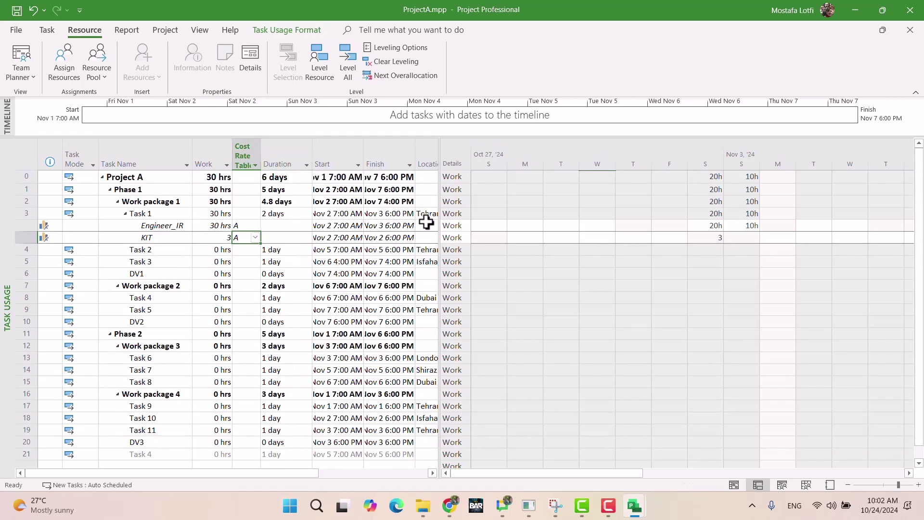
# Check the cost rate table in Engineer_IR's Task 1 assignment information and widen the table area to show the full Location column.
pyautogui.click(248, 229)
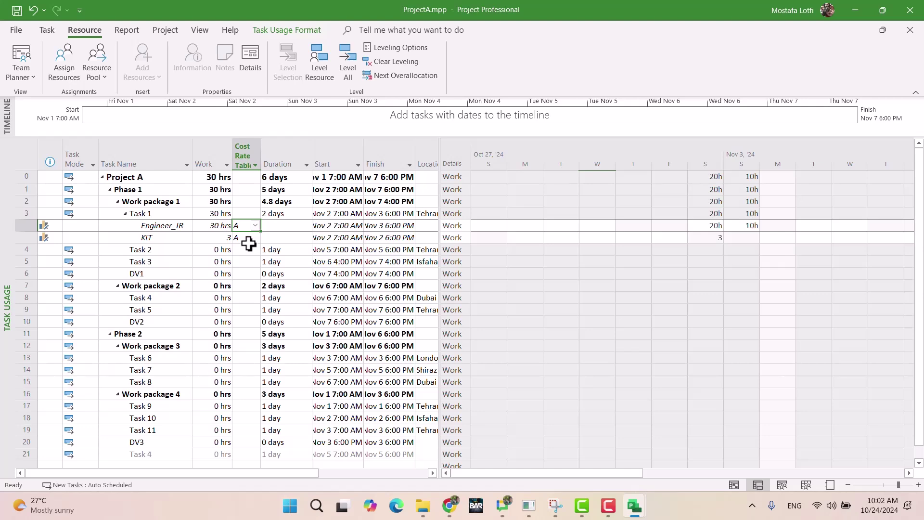
pyautogui.doubleClick(165, 227)
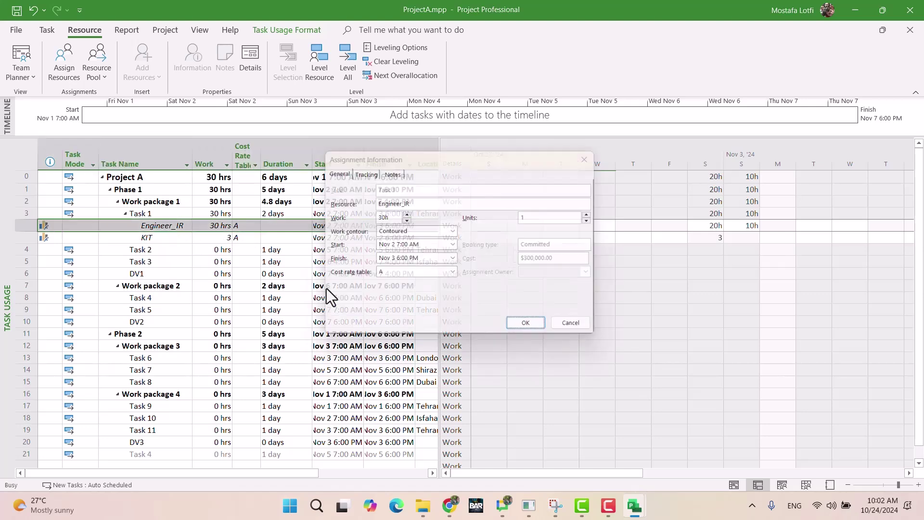
pyautogui.click(582, 327)
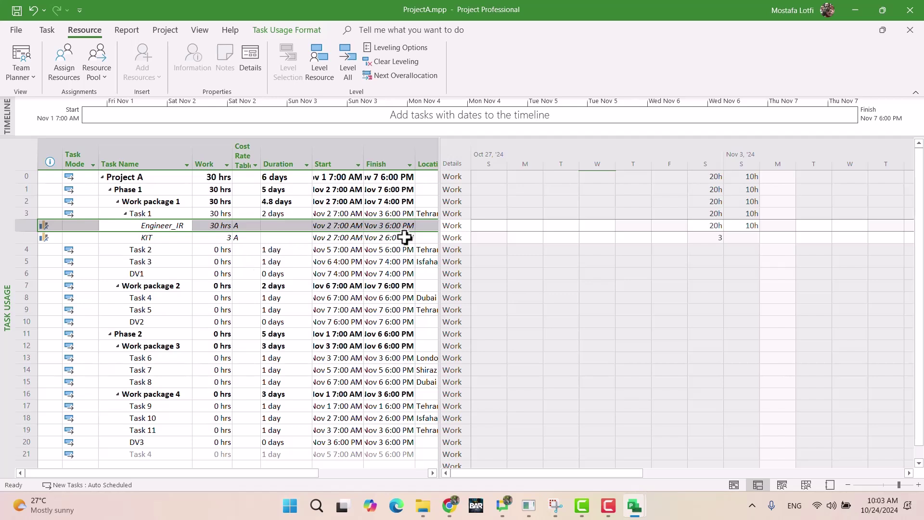
pyautogui.moveTo(440, 229); pyautogui.dragTo(487, 230)
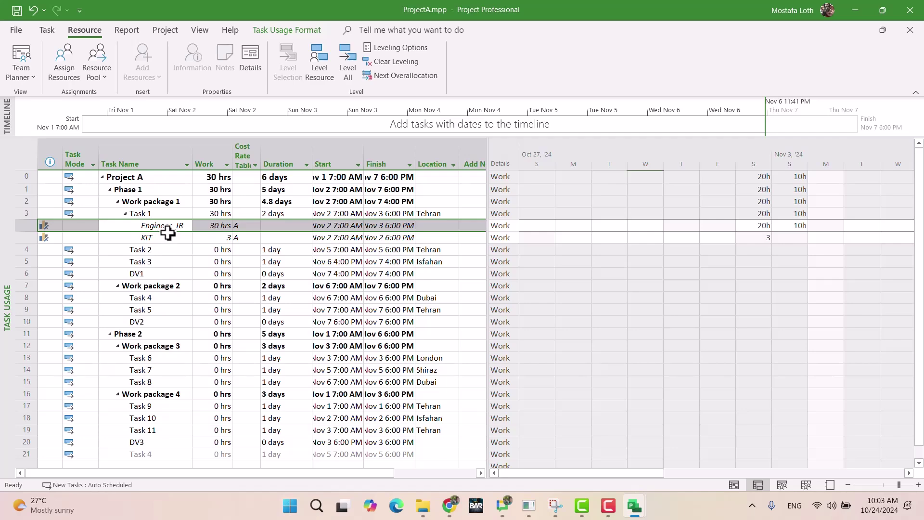
# Check Task 1's fixed costs in the exam document and insert a Cost column before Duration in the Task Usage table.
pyautogui.click(449, 506)
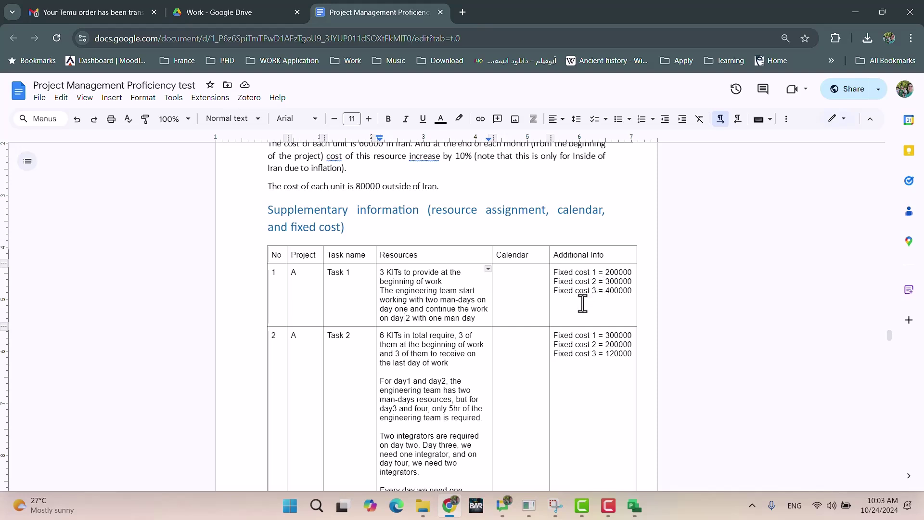
pyautogui.click(450, 508)
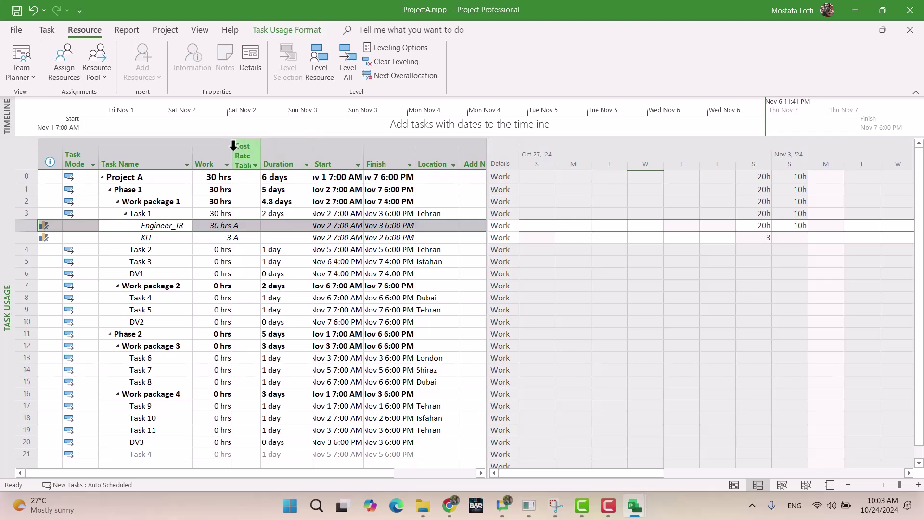
pyautogui.click(283, 151)
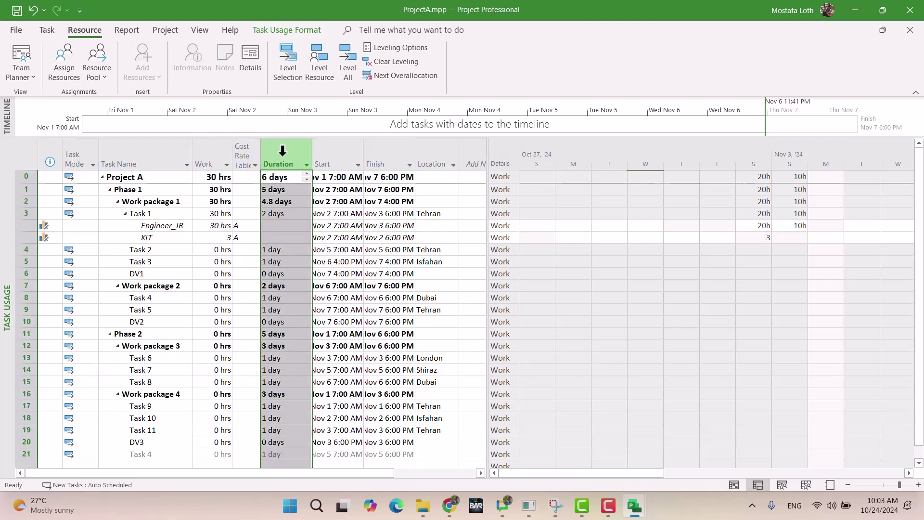
pyautogui.press('Insert')
pyautogui.write('Cost')
pyautogui.press('Return')
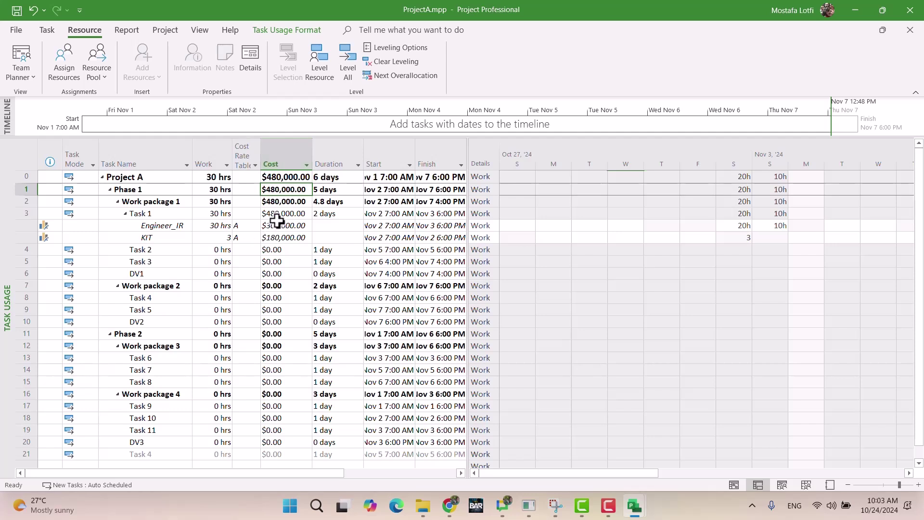
pyautogui.click(280, 213)
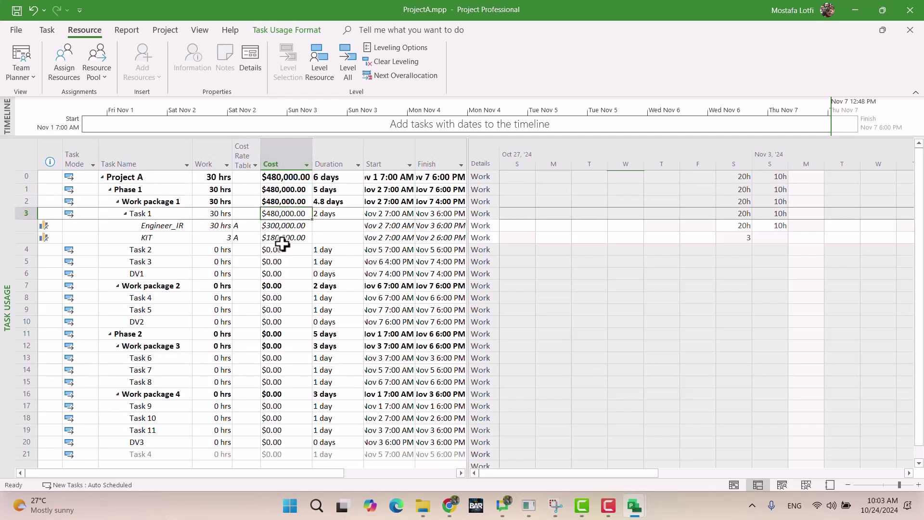
# Change the project's currency display options to no currency symbol and 0 decimal digits.
pyautogui.click(23, 77)
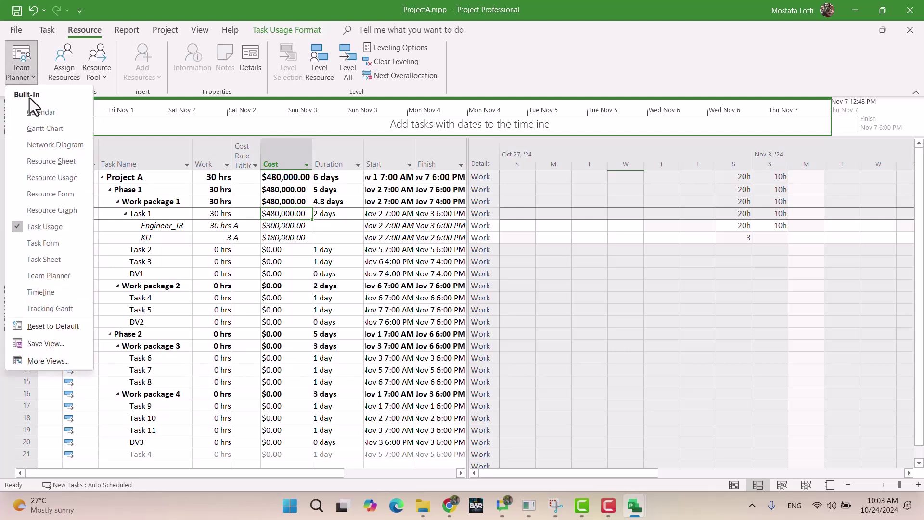
pyautogui.click(16, 31)
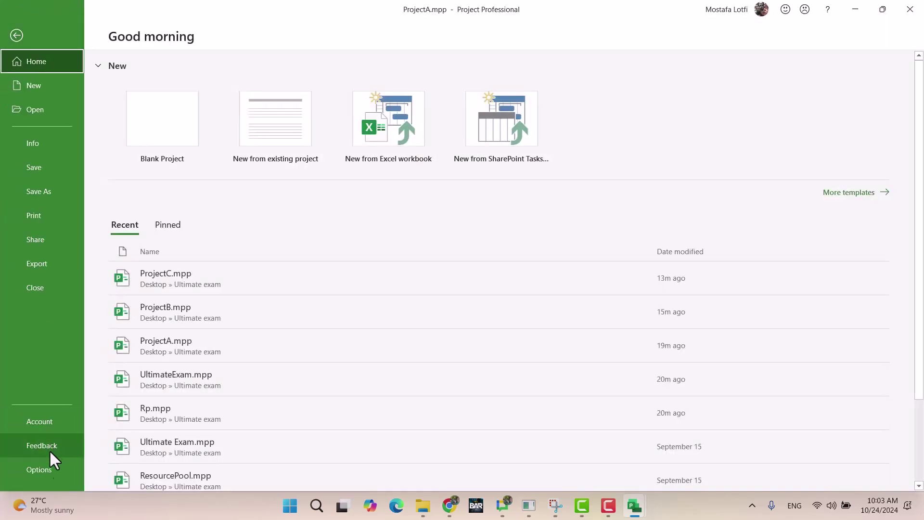
pyautogui.click(44, 472)
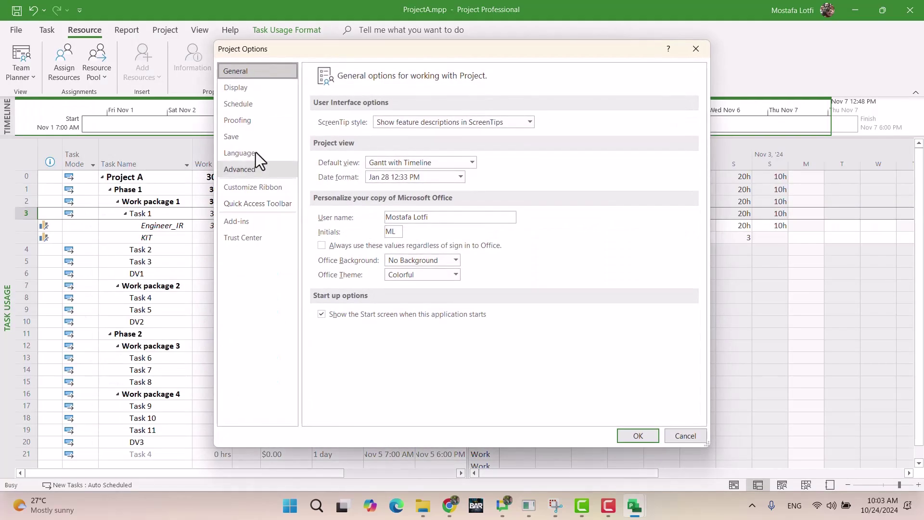
pyautogui.click(243, 87)
pyautogui.click(538, 167)
pyautogui.click(539, 167)
pyautogui.moveTo(401, 166); pyautogui.dragTo(314, 167)
pyautogui.press('BackSpace')
pyautogui.click(405, 178)
pyautogui.click(382, 204)
pyautogui.click(630, 435)
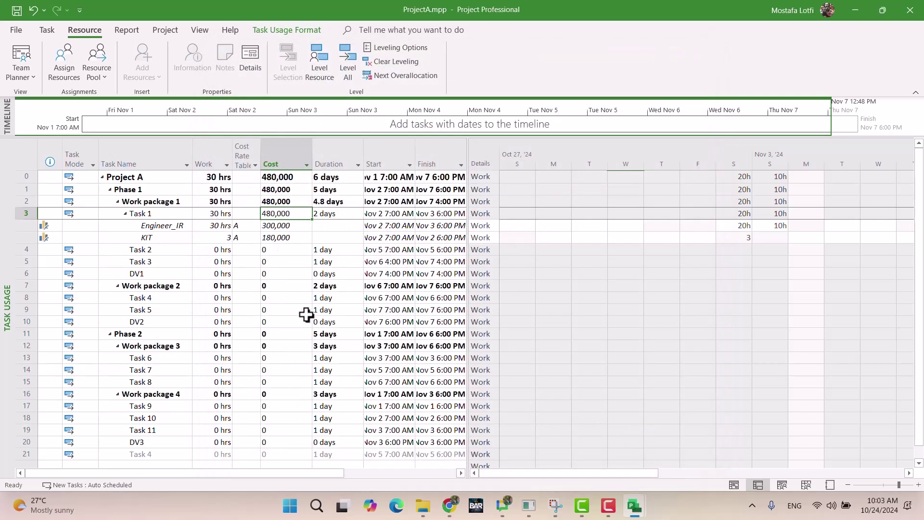
# Review the costs of Task 1 and its Engineer_IR assignment, and check Task 1's fixed costs in the exam document.
pyautogui.click(302, 320)
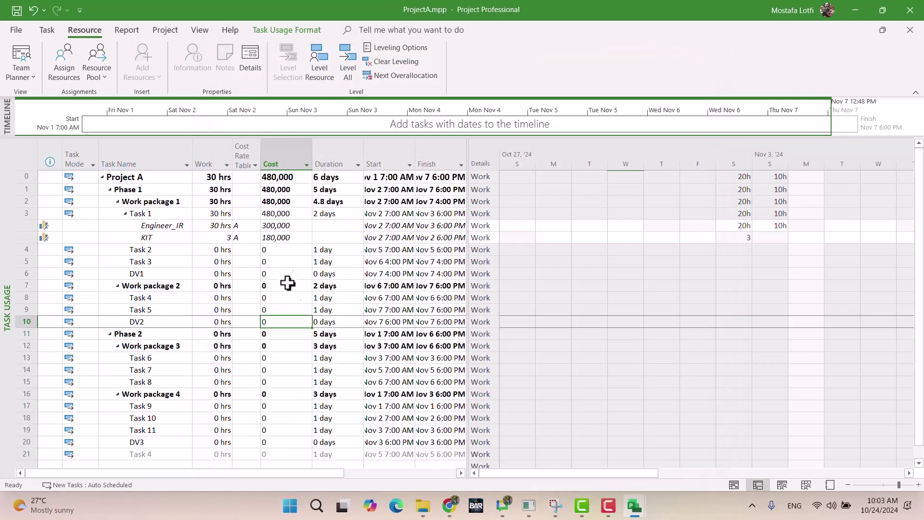
pyautogui.click(295, 217)
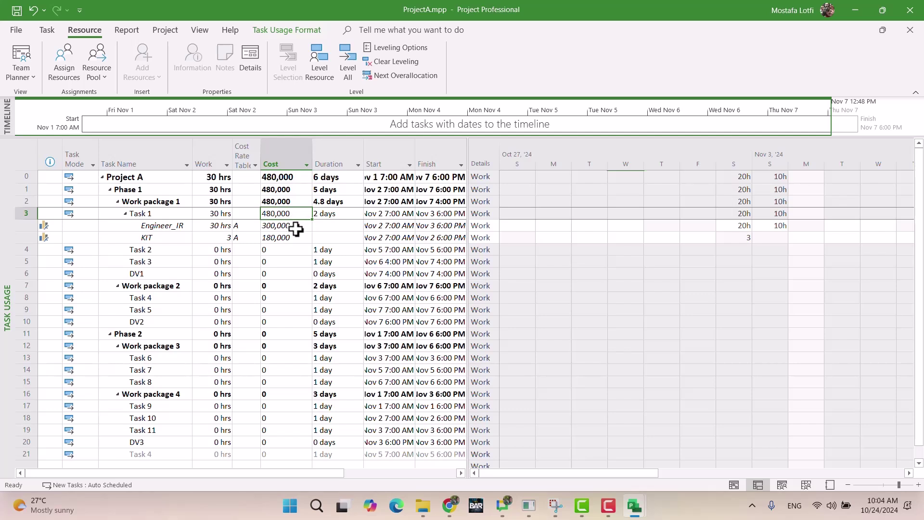
pyautogui.click(296, 226)
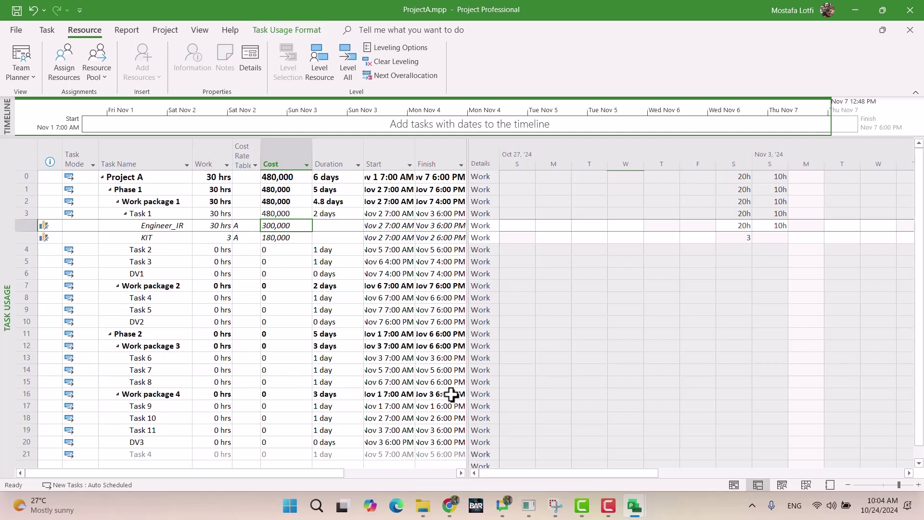
pyautogui.click(659, 518)
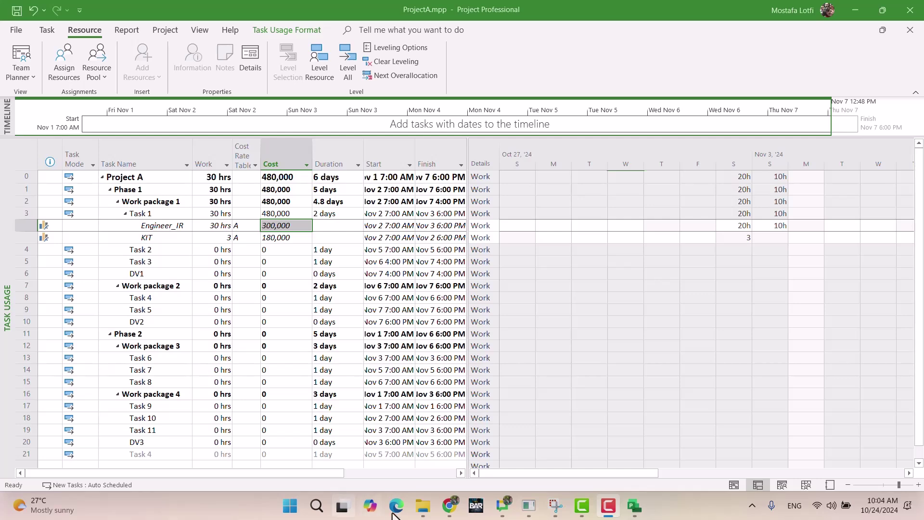
pyautogui.click(450, 506)
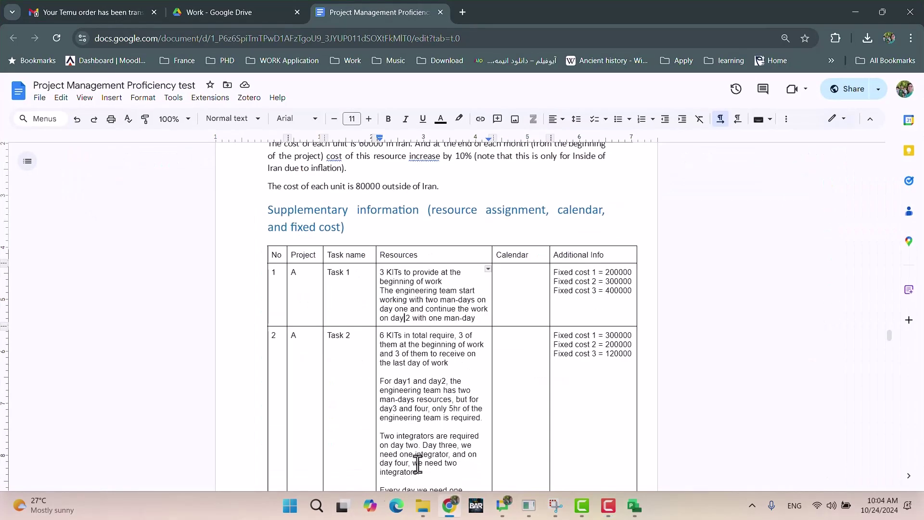
pyautogui.click(451, 506)
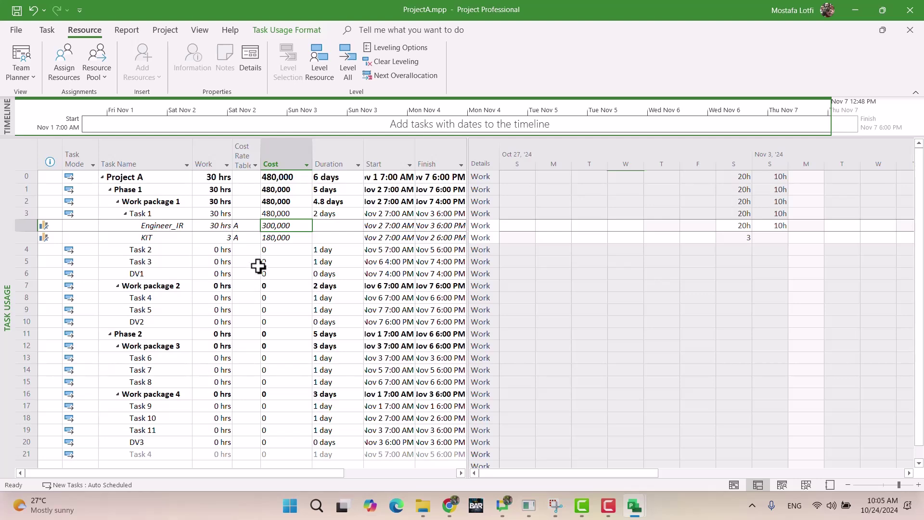
# Insert a Fixed Cost column before Duration in the Task Usage table.
pyautogui.click(334, 153)
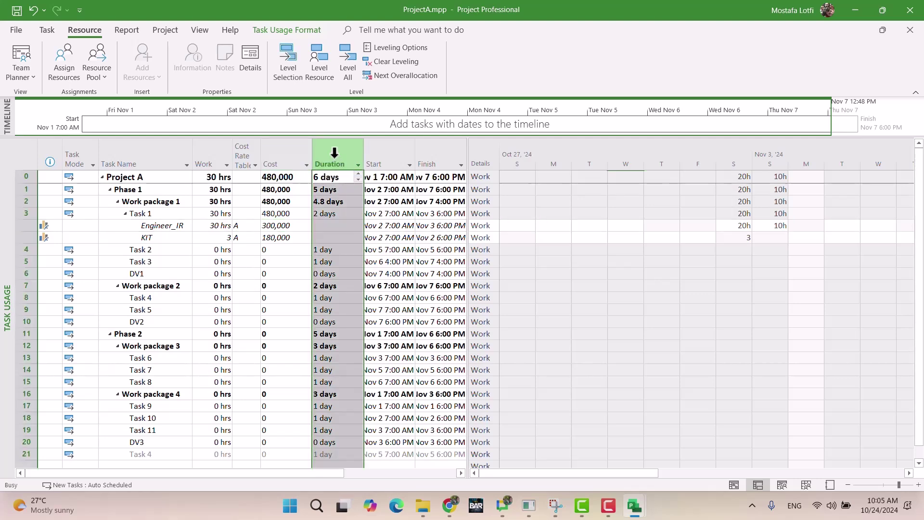
pyautogui.press('Insert')
pyautogui.write('Fixed Cost')
pyautogui.press('Return')
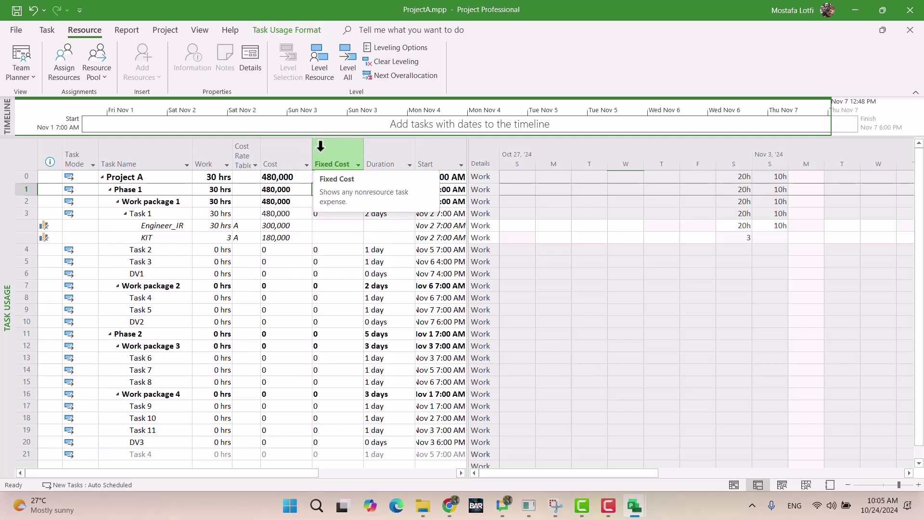
# Try a fixed cost of 50,000 on Task 1, review its effect on the task's cost, and clear it.
pyautogui.click(332, 213)
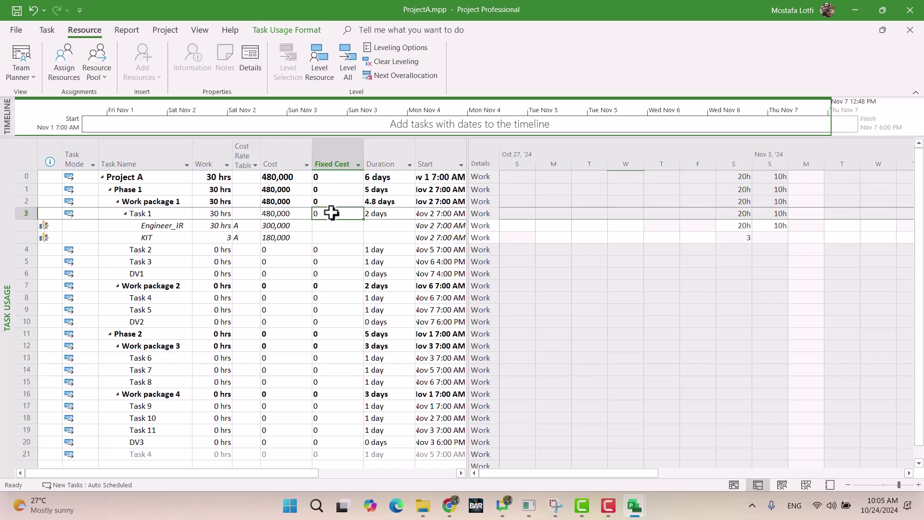
pyautogui.write('50')
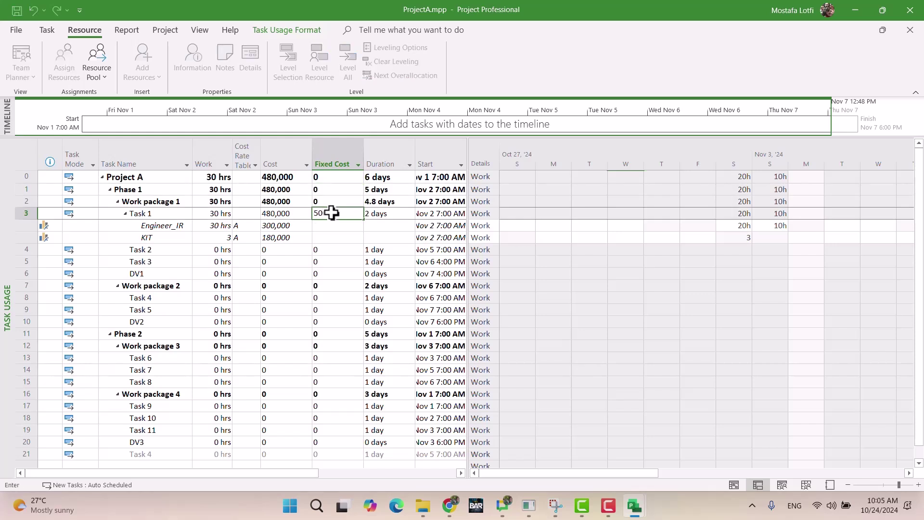
pyautogui.press('Return')
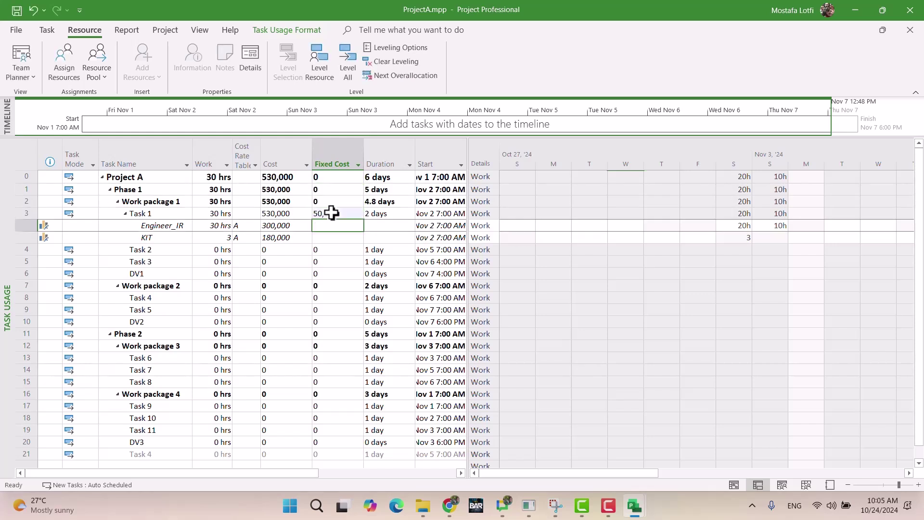
pyautogui.click(332, 213)
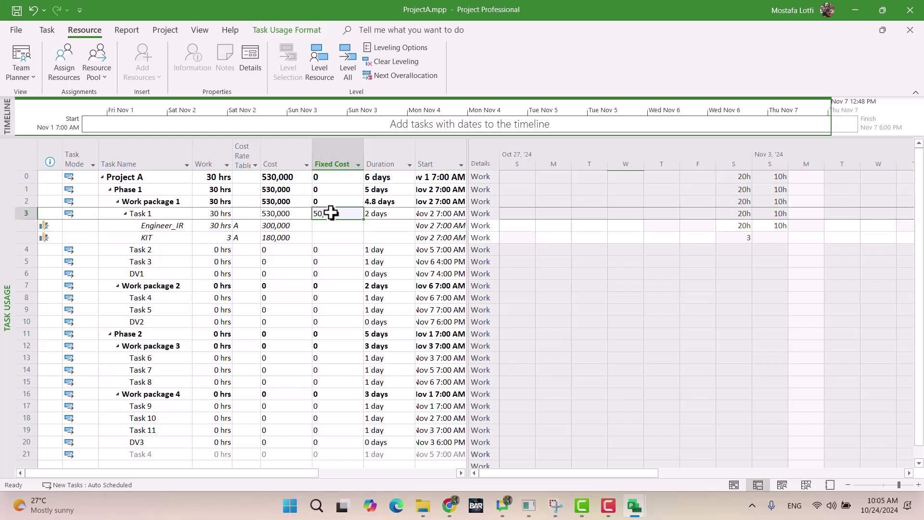
pyautogui.click(279, 216)
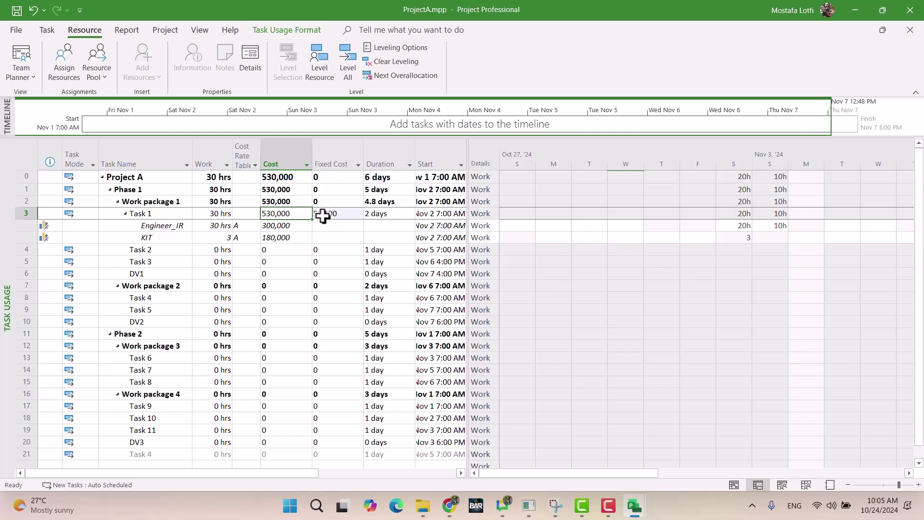
pyautogui.click(337, 215)
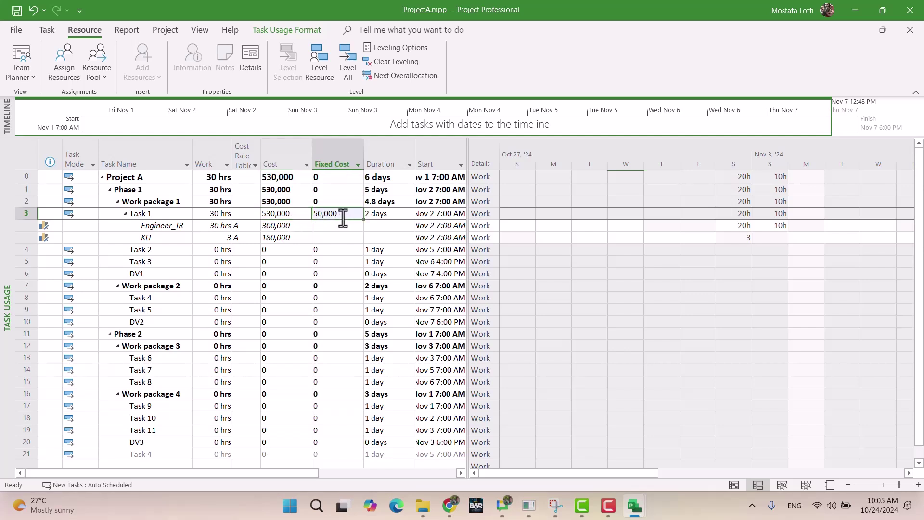
pyautogui.press('Return')
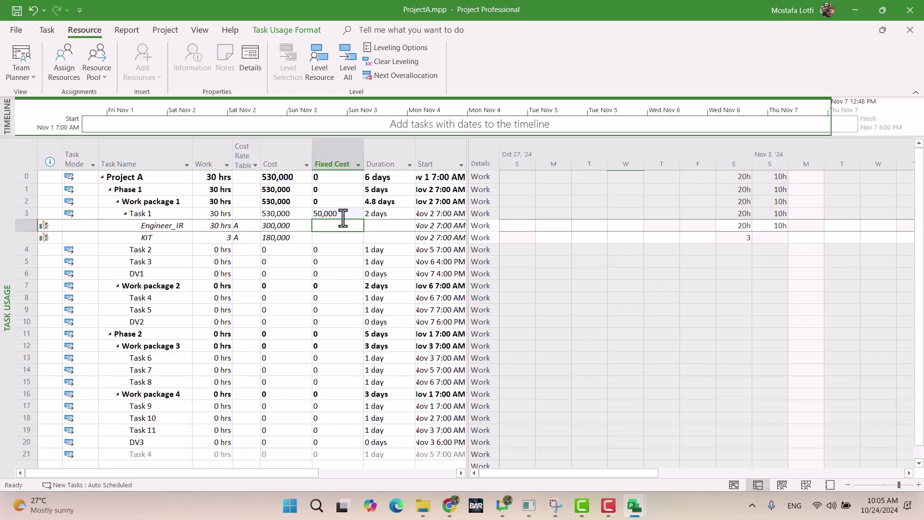
pyautogui.click(343, 217)
pyautogui.press('Delete')
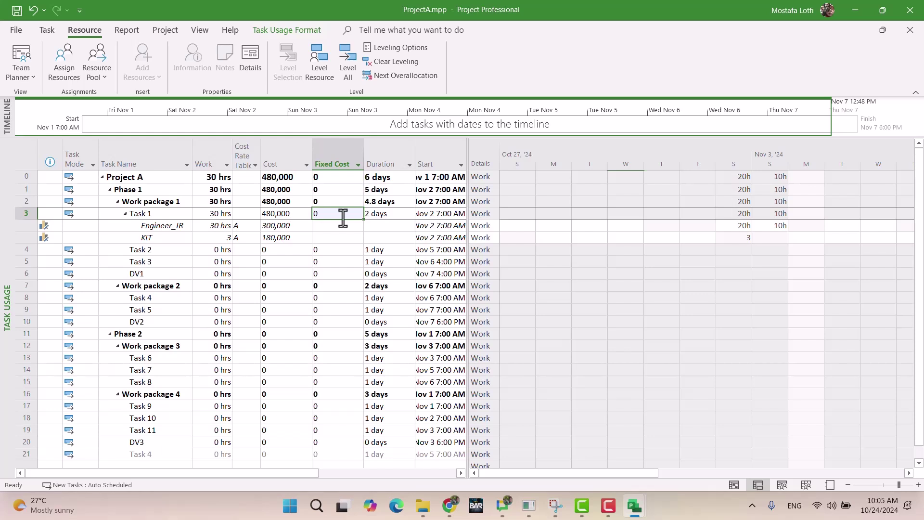
pyautogui.click(35, 79)
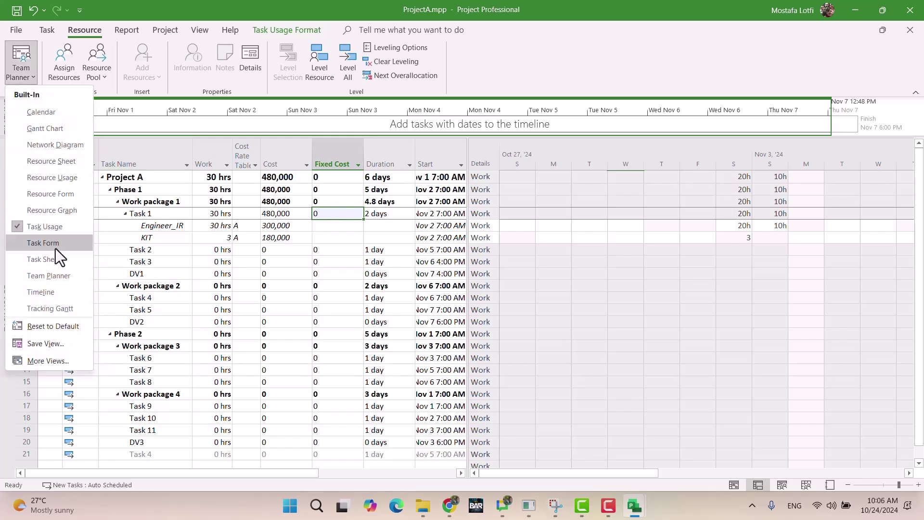
pyautogui.click(50, 162)
pyautogui.click(107, 293)
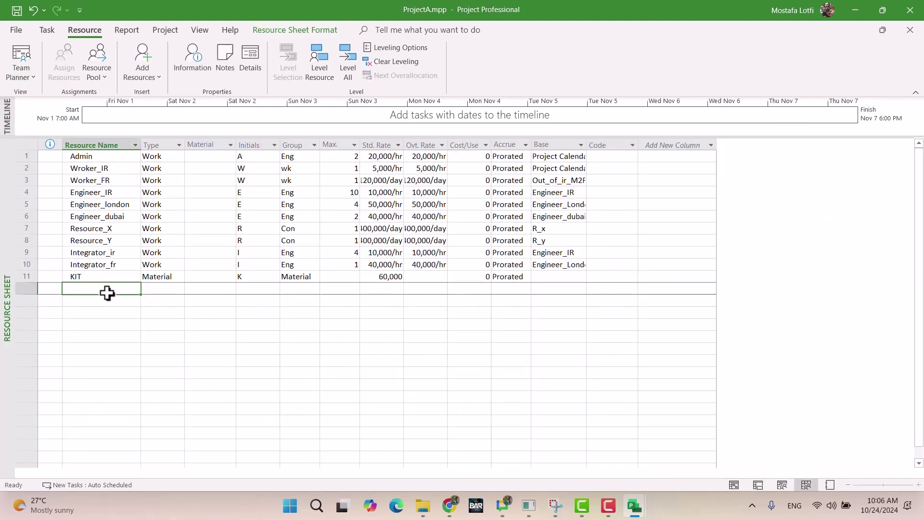
pyautogui.write('Fixed ')
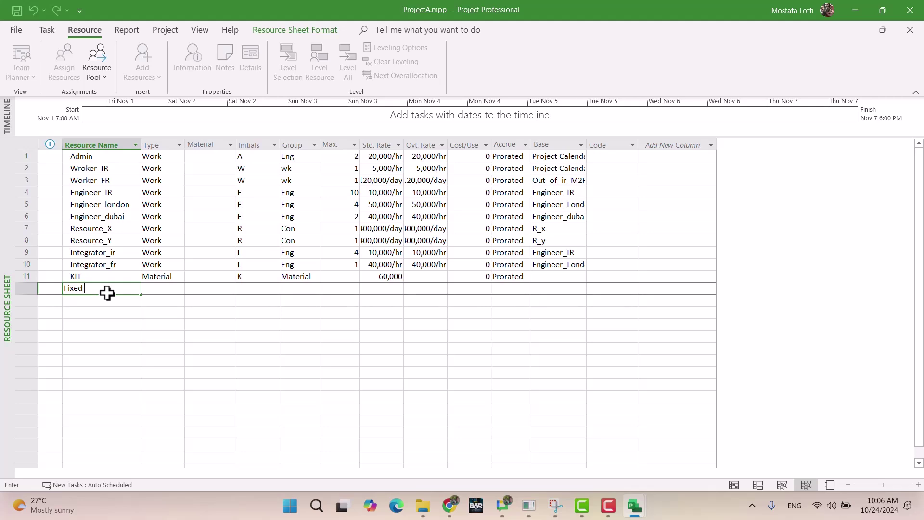
pyautogui.write('cost')
pyautogui.press('Return')
pyautogui.write('Fi')
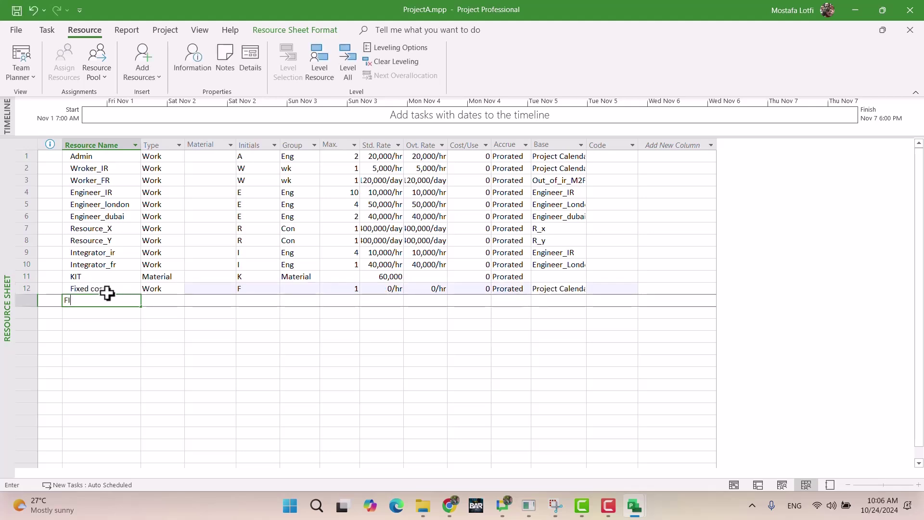
pyautogui.write('x')
pyautogui.press('Escape')
pyautogui.click(19, 288)
pyautogui.press('Delete')
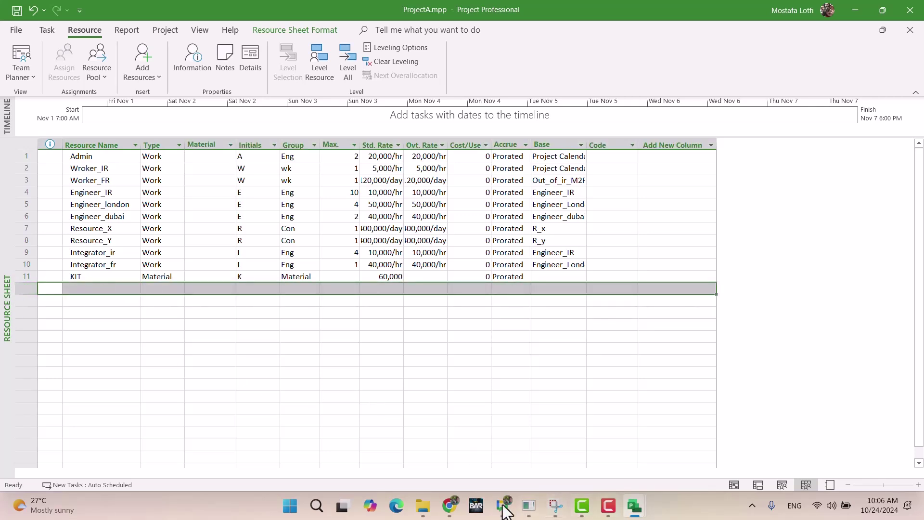
# Open the resource pool file Rp.mpp from the Ultimate exam folder.
pyautogui.moveTo(422, 506)
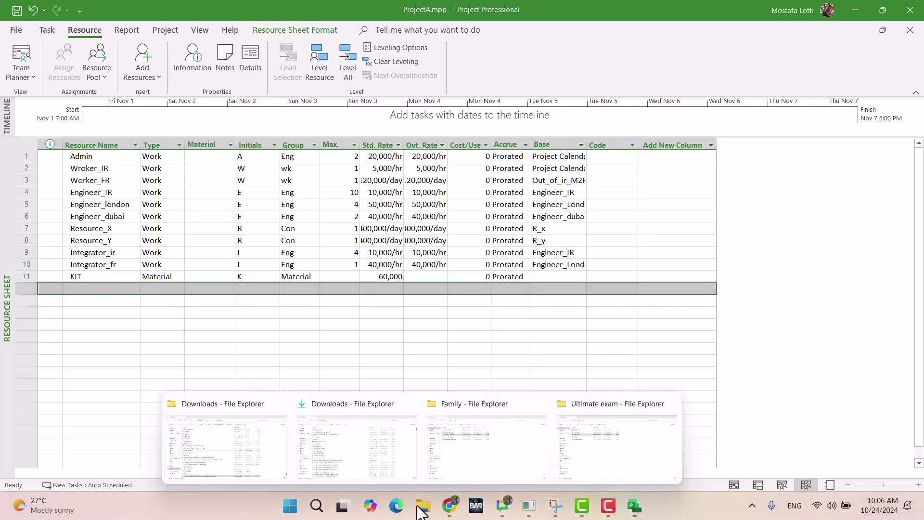
pyautogui.click(607, 460)
pyautogui.doubleClick(175, 168)
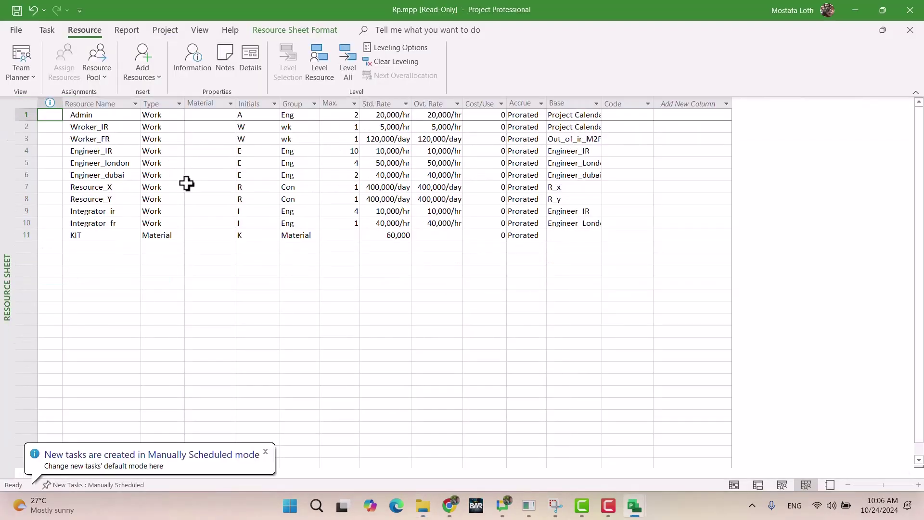
pyautogui.click(113, 259)
pyautogui.click(102, 247)
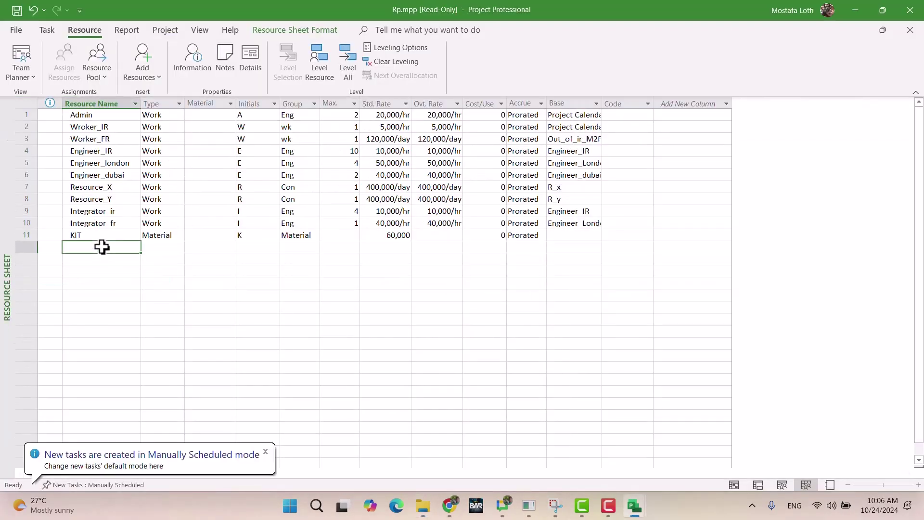
# Close all open projects and reopen the Rp.mpp resource pool in read-only mode from the Ultimate exam folder.
pyautogui.click(910, 10)
pyautogui.click(405, 292)
pyautogui.click(476, 322)
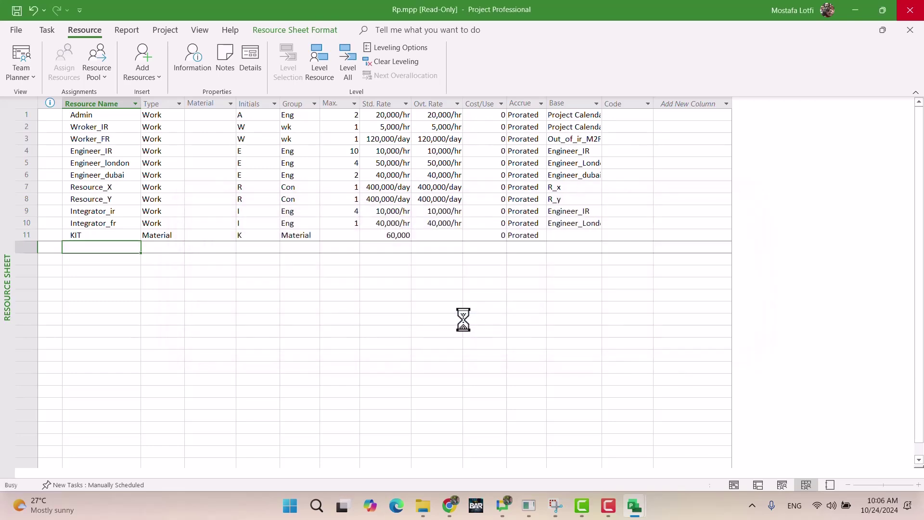
pyautogui.click(273, 259)
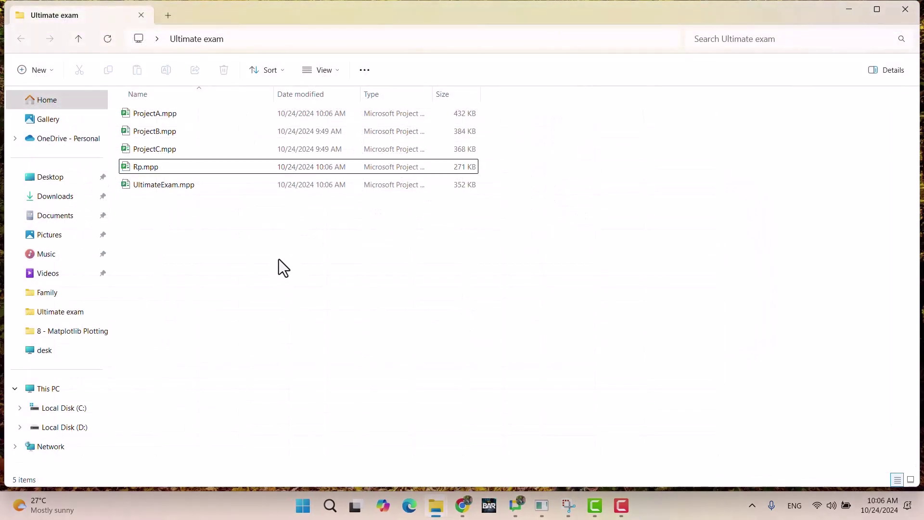
pyautogui.doubleClick(177, 166)
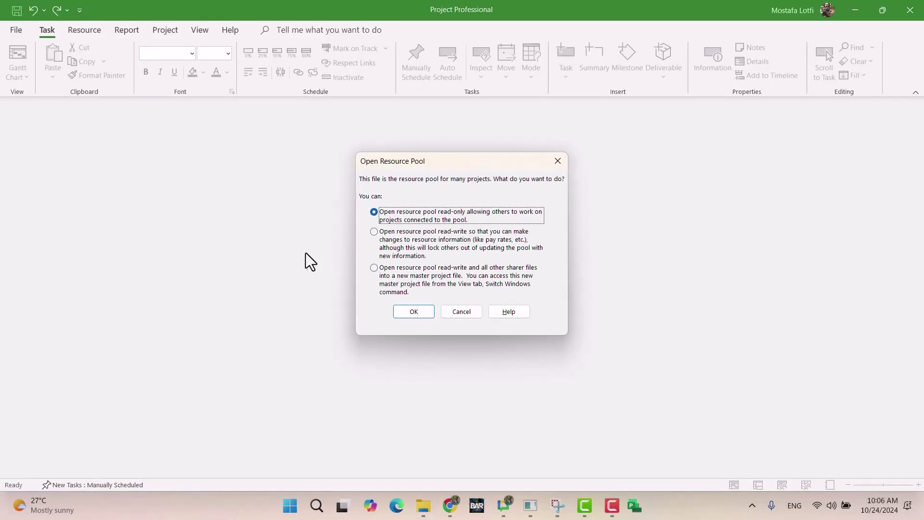
pyautogui.click(413, 311)
# Add three resources named Fixed cost 1, Fixed cost 2 and Fixed cost 3 below KIT in the resource sheet.
pyautogui.click(90, 248)
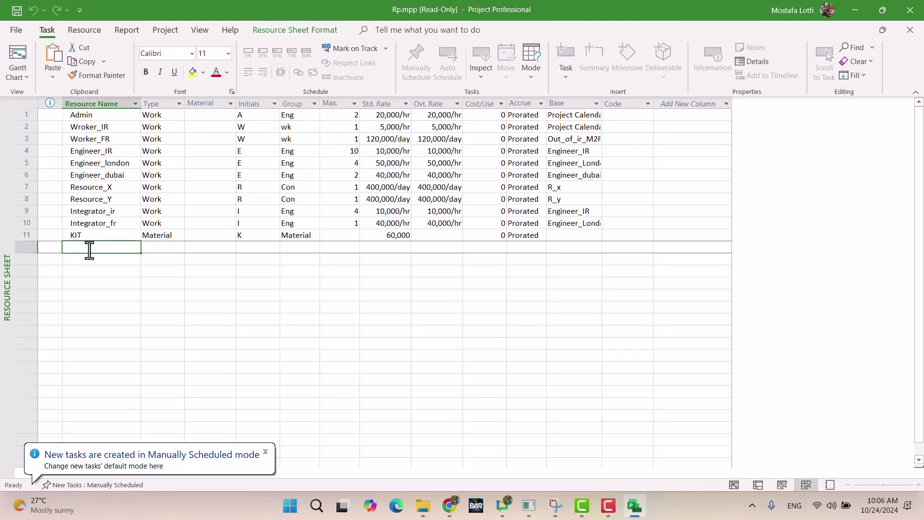
pyautogui.write('Fixed cos')
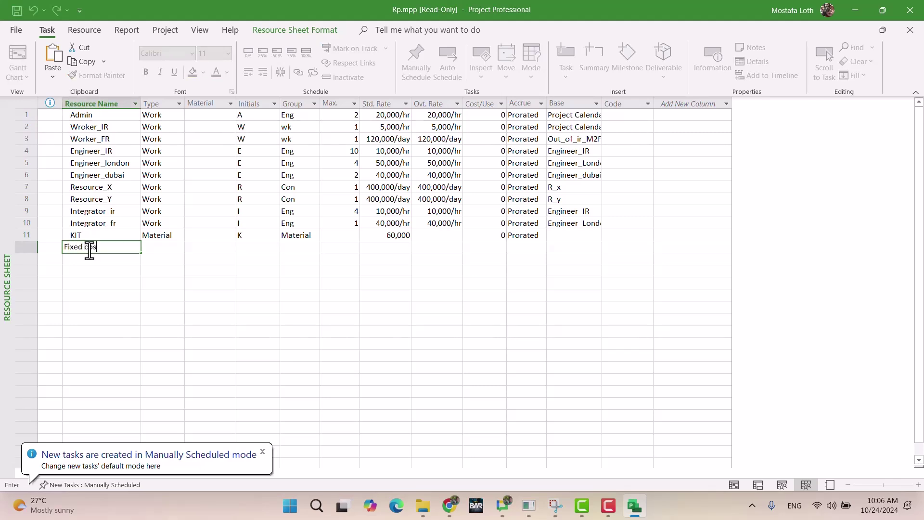
pyautogui.write('t 1')
pyautogui.press('Return')
pyautogui.write('Fix')
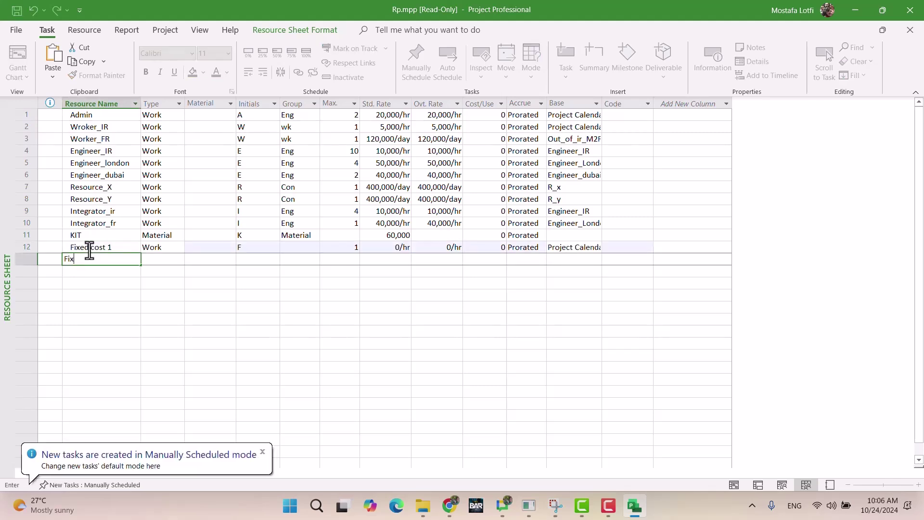
pyautogui.write('ed cost 2')
pyautogui.press('Return')
pyautogui.write('Fixed cost 3')
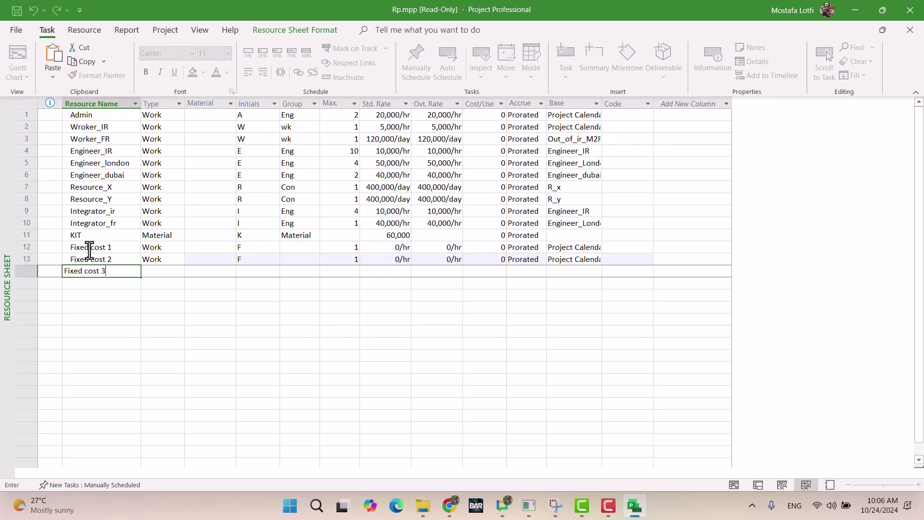
pyautogui.press('Return')
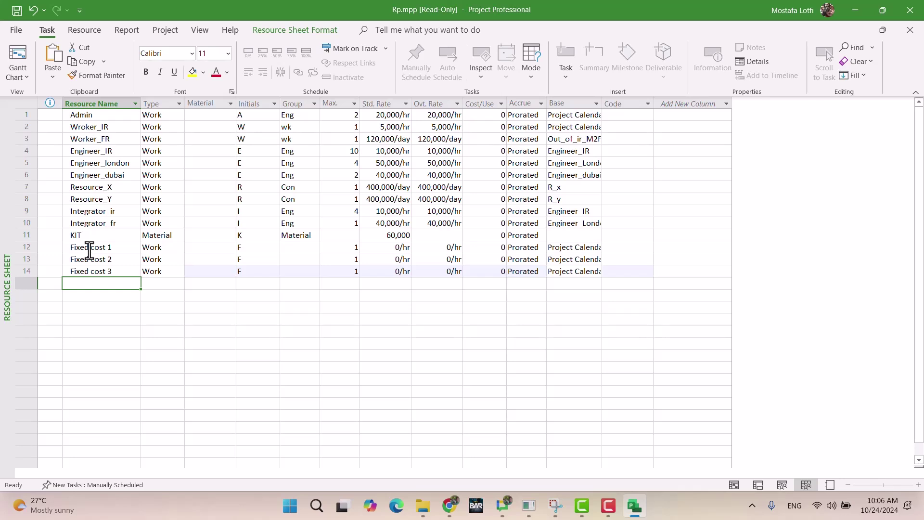
# Set the resource type of Fixed cost 1, Fixed cost 2 and Fixed cost 3 to Cost.
pyautogui.click(171, 250)
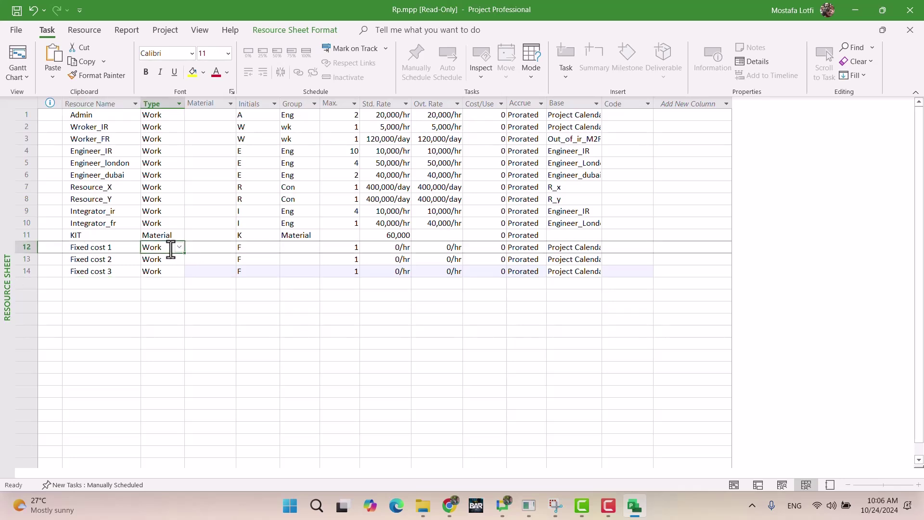
pyautogui.click(179, 247)
pyautogui.click(169, 273)
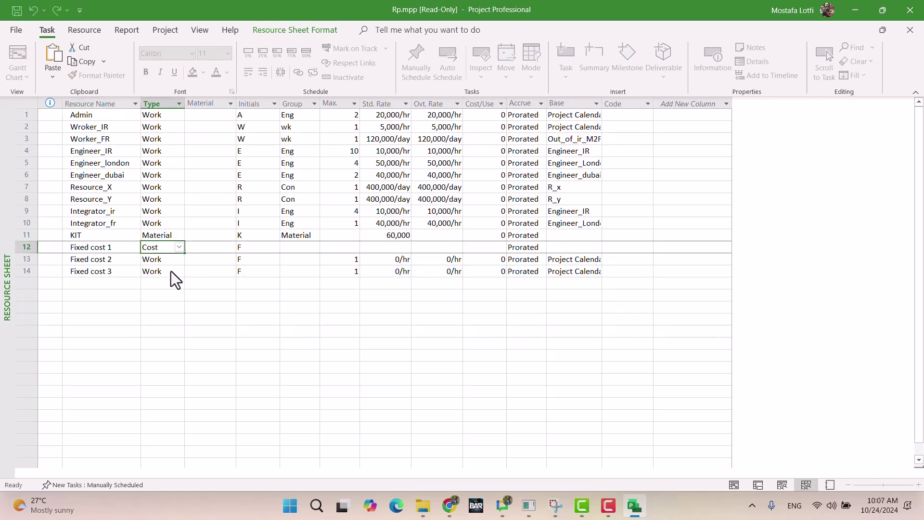
pyautogui.click(175, 260)
pyautogui.click(179, 260)
pyautogui.click(163, 287)
pyautogui.click(176, 270)
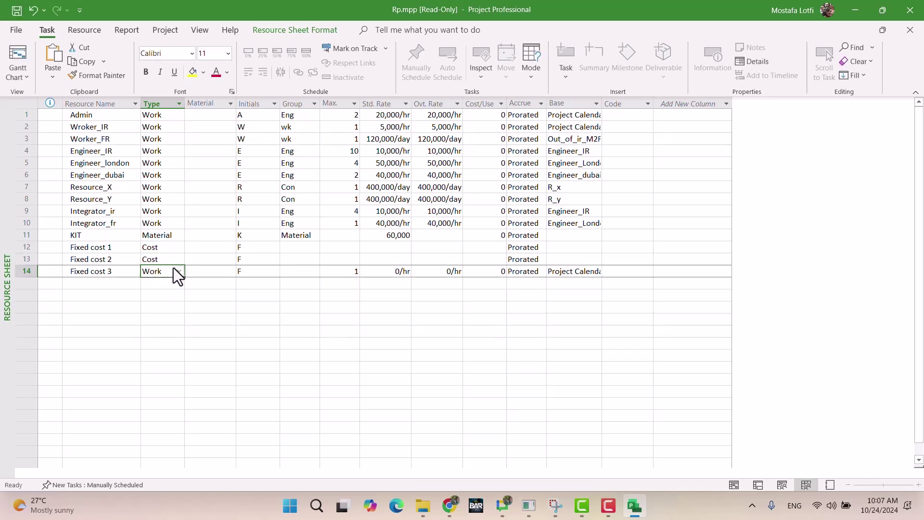
pyautogui.click(179, 271)
pyautogui.click(171, 301)
pyautogui.click(169, 300)
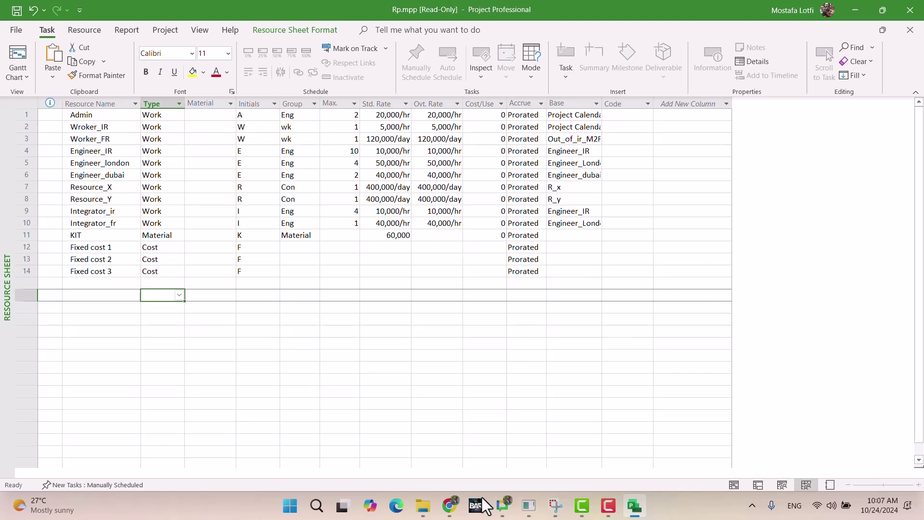
# Check the fixed costs in the exam document, try to save the read-only Rp.mpp pool, and close it.
pyautogui.click(449, 506)
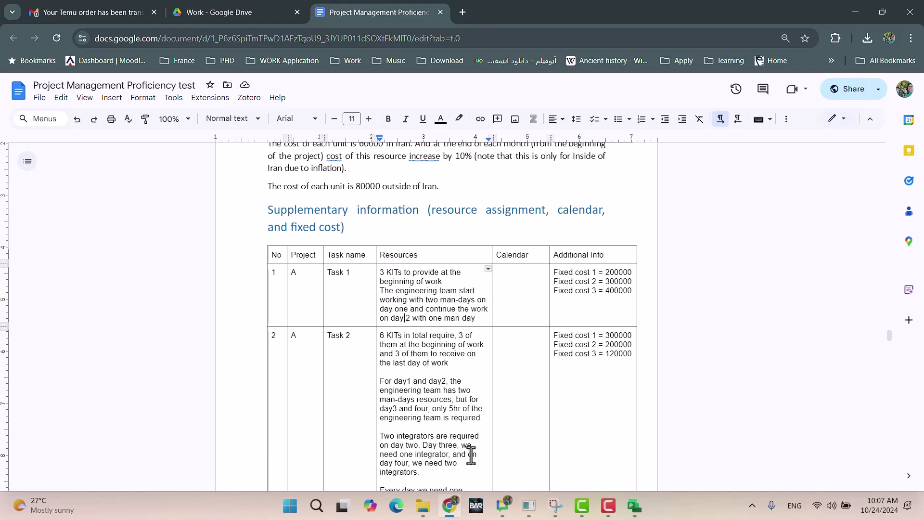
pyautogui.click(635, 505)
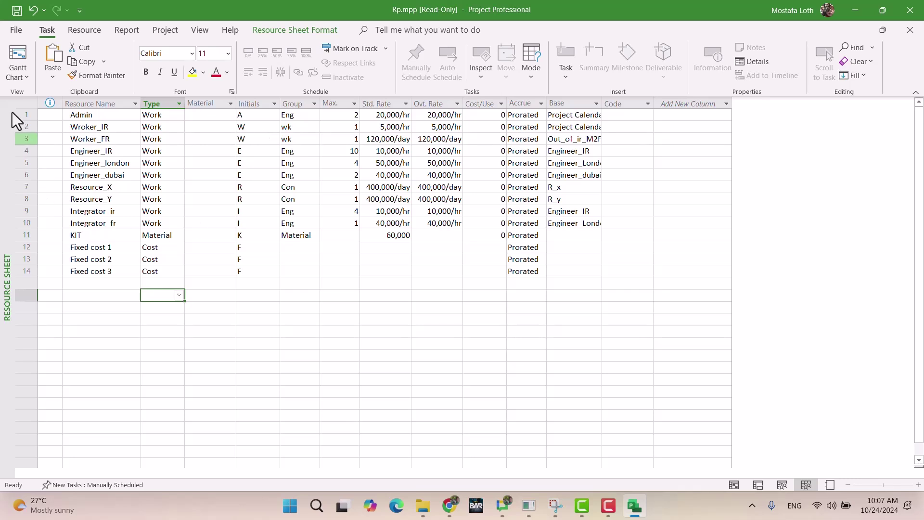
pyautogui.hotkey('ctrl', 's')
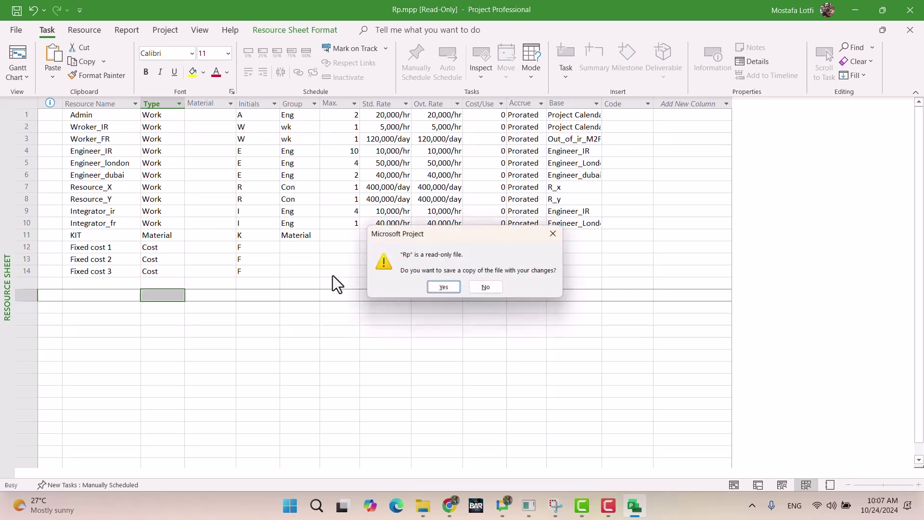
pyautogui.click(443, 288)
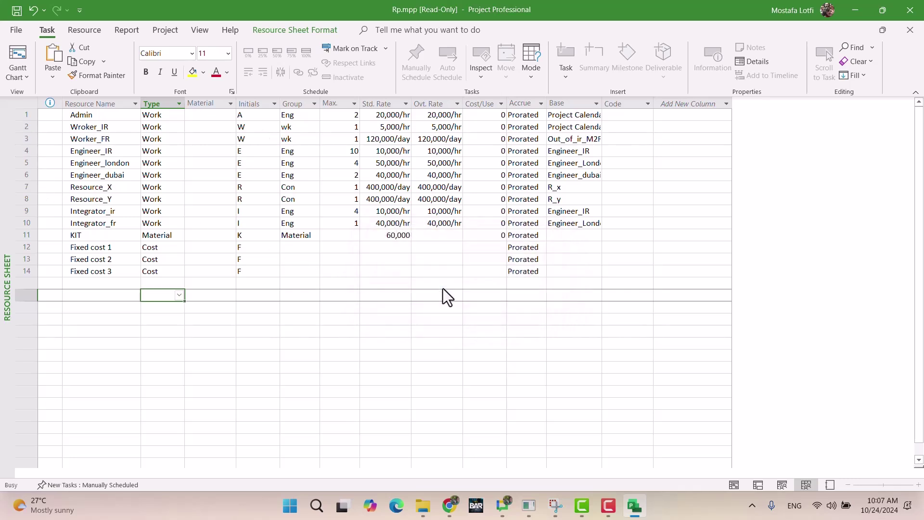
pyautogui.click(417, 265)
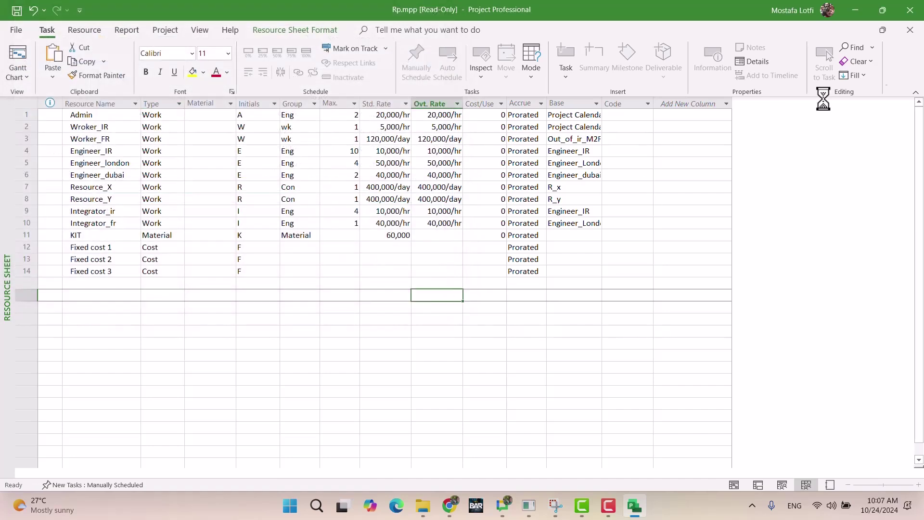
pyautogui.click(910, 10)
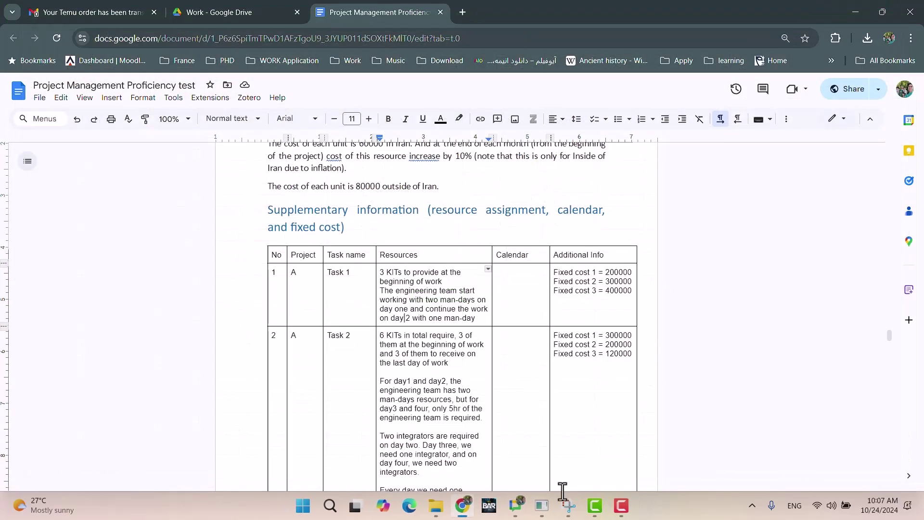
# Reopen the Rp.mpp resource pool from the Ultimate exam folder in read-write mode so resource information can be changed.
pyautogui.click(432, 509)
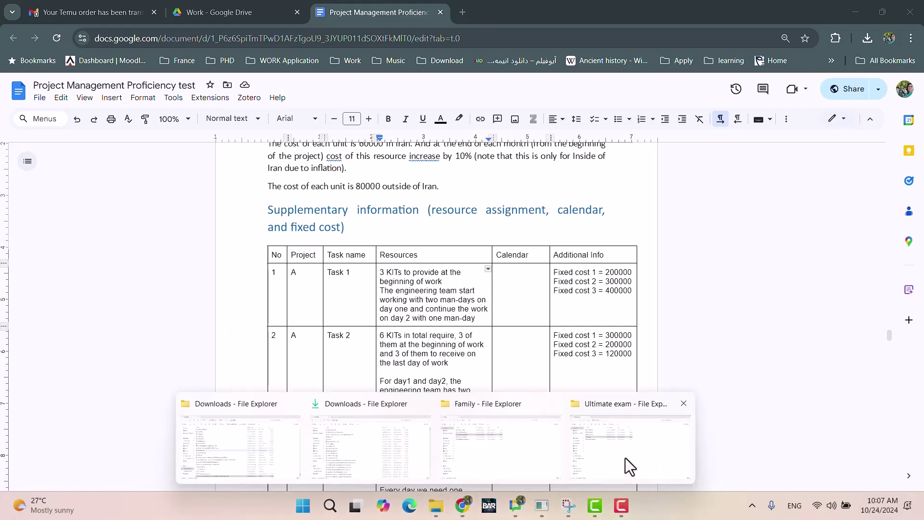
pyautogui.click(629, 455)
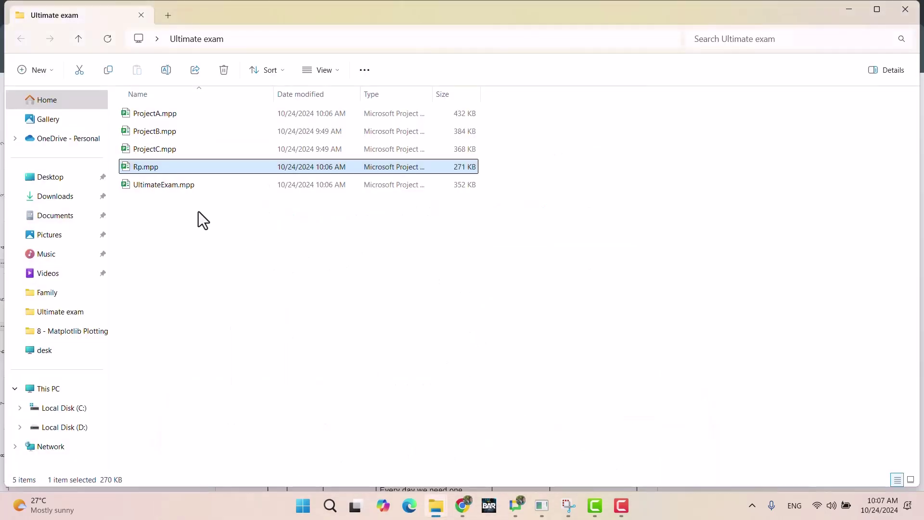
pyautogui.click(199, 166)
pyautogui.doubleClick(198, 166)
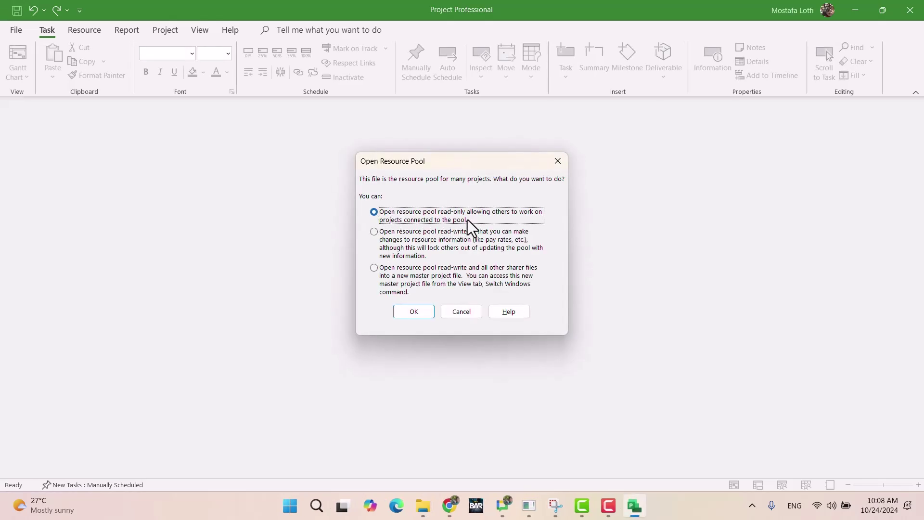
pyautogui.click(396, 236)
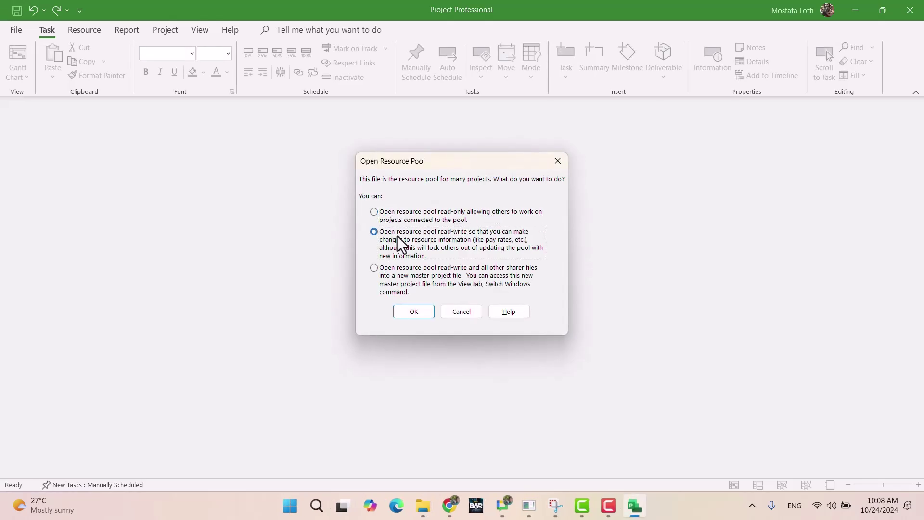
pyautogui.click(410, 273)
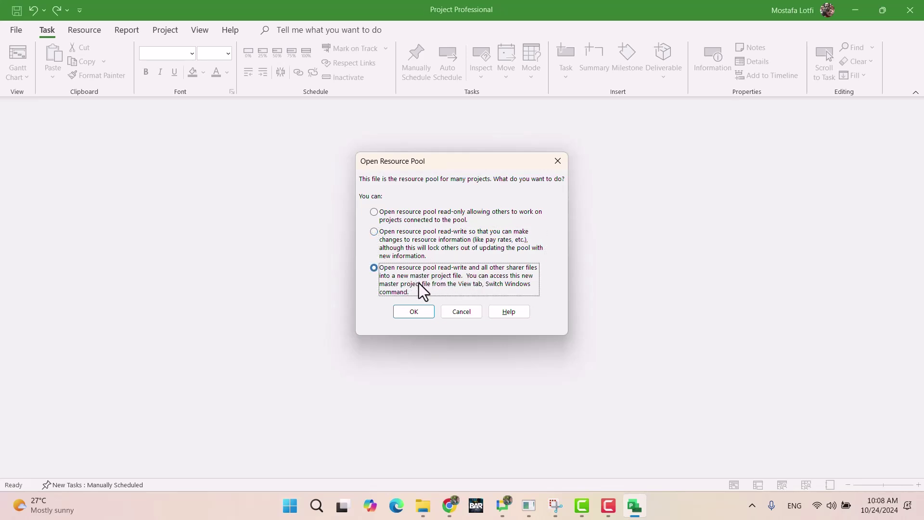
pyautogui.click(420, 255)
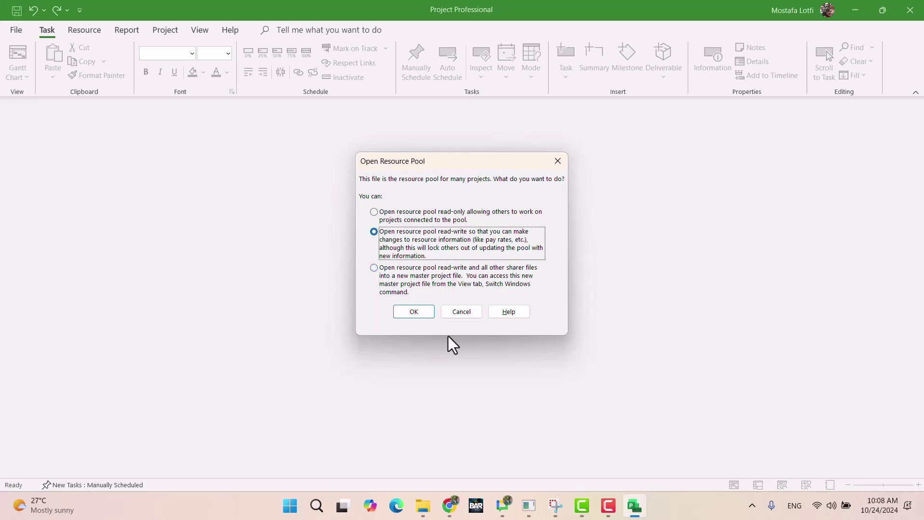
pyautogui.click(414, 312)
# Add the resources Fixed cost 1, Fixed cost 2 and Fixed cost 3 below KIT in the read-write pool.
pyautogui.click(167, 246)
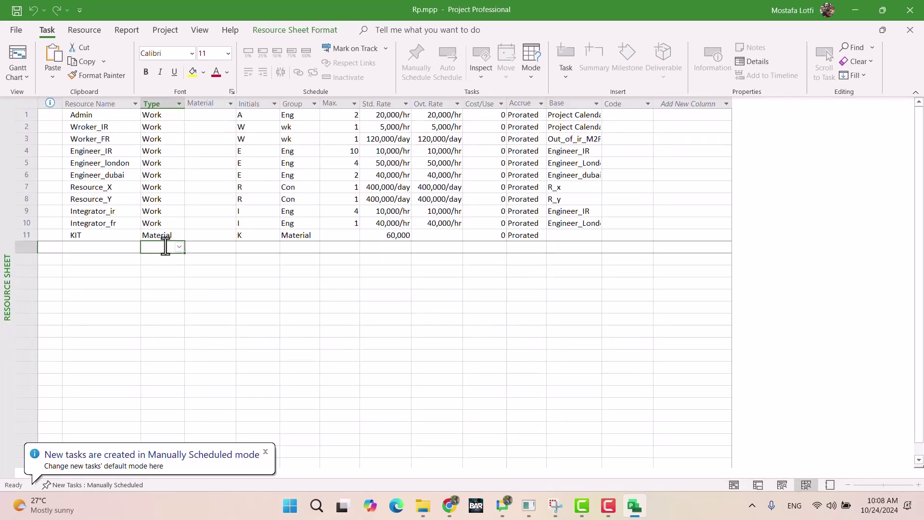
pyautogui.press('Left')
pyautogui.write('Fixed cost 1')
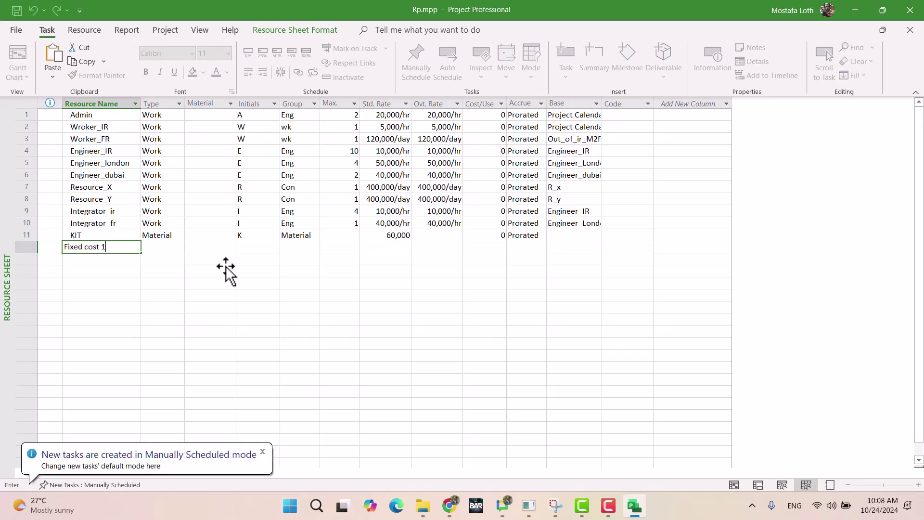
pyautogui.press('Return')
pyautogui.write('Fixed cost 2')
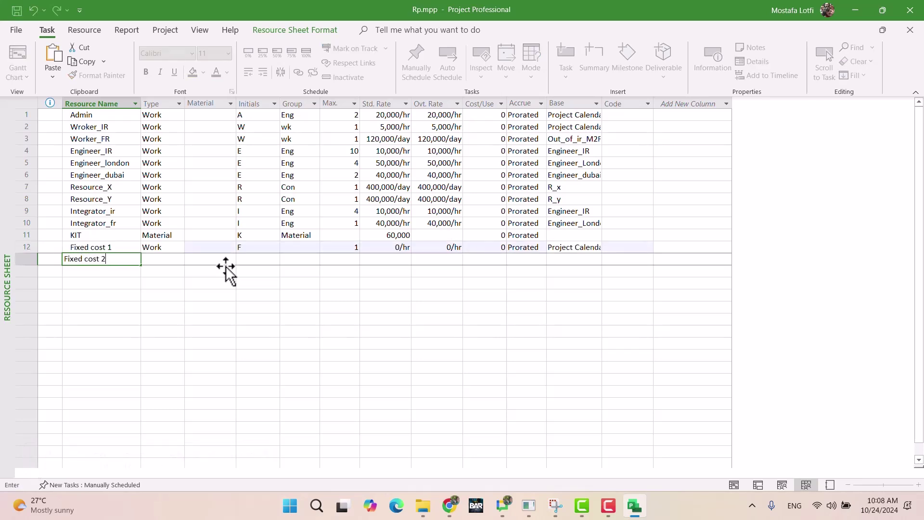
pyautogui.press('Return')
pyautogui.write('Fixed cosrt')
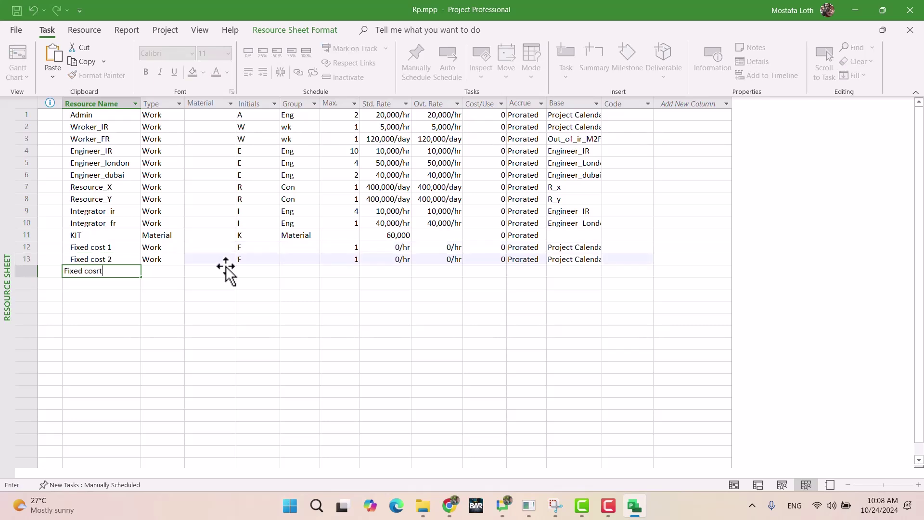
pyautogui.press('BackSpace')
pyautogui.press('BackSpace')
pyautogui.write('t 3')
pyautogui.press('Return')
# Set the type of Fixed cost 1 to Cost and fill it down to Fixed cost 2 and Fixed cost 3.
pyautogui.click(166, 246)
pyautogui.click(178, 247)
pyautogui.click(157, 276)
pyautogui.moveTo(183, 253); pyautogui.dragTo(179, 274)
pyautogui.click(200, 320)
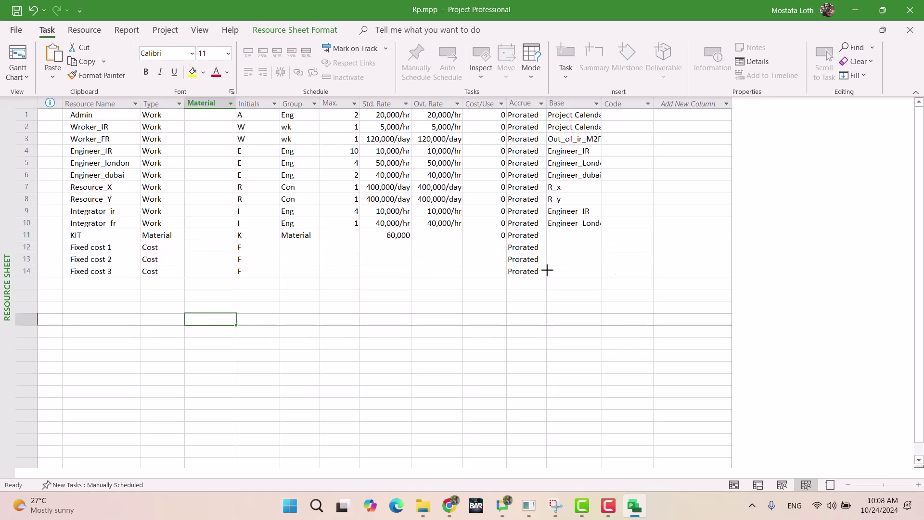
pyautogui.moveTo(528, 248); pyautogui.dragTo(527, 271)
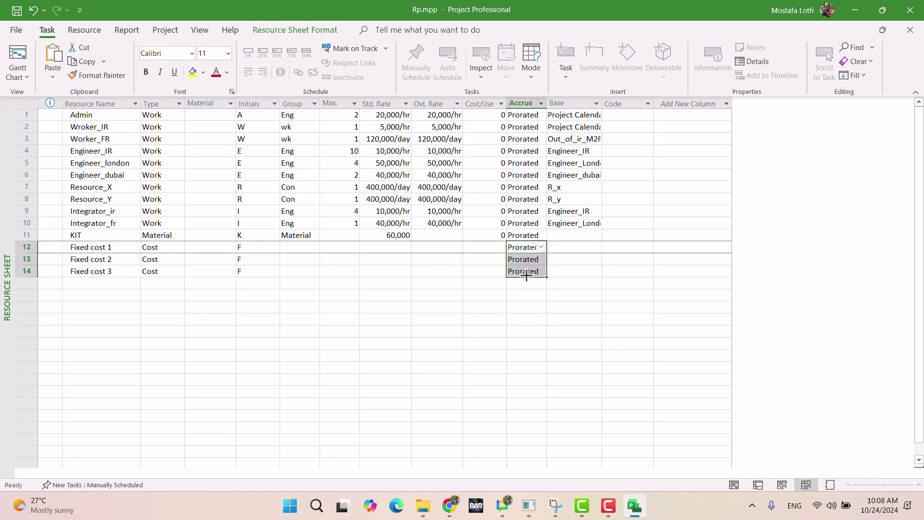
pyautogui.click(400, 283)
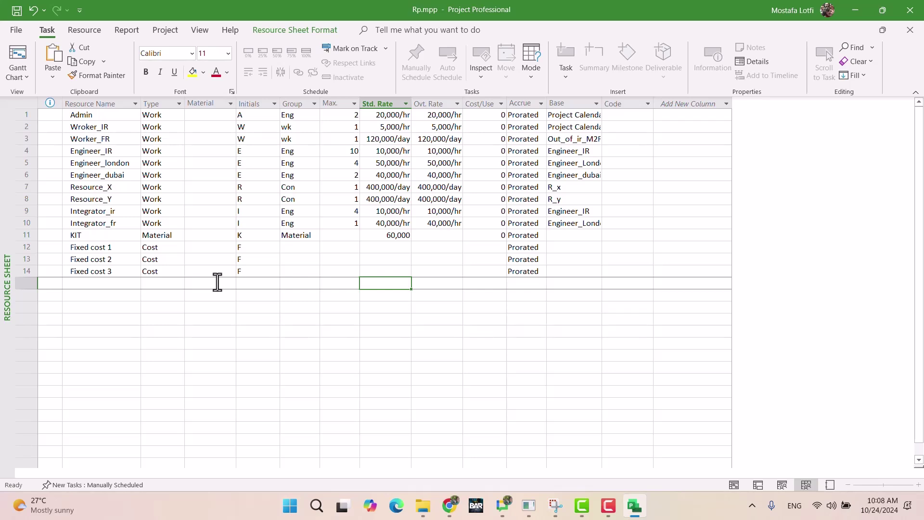
pyautogui.moveTo(113, 249); pyautogui.dragTo(103, 271)
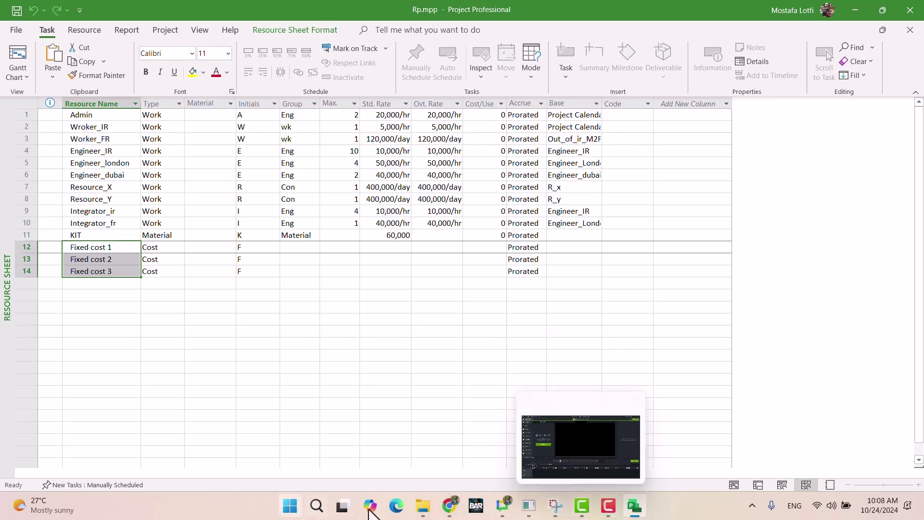
# Open UltimateExam.mpp, ProjectC.mpp, ProjectB.mpp and ProjectA.mpp from the Ultimate exam folder.
pyautogui.moveTo(423, 504)
pyautogui.click(594, 449)
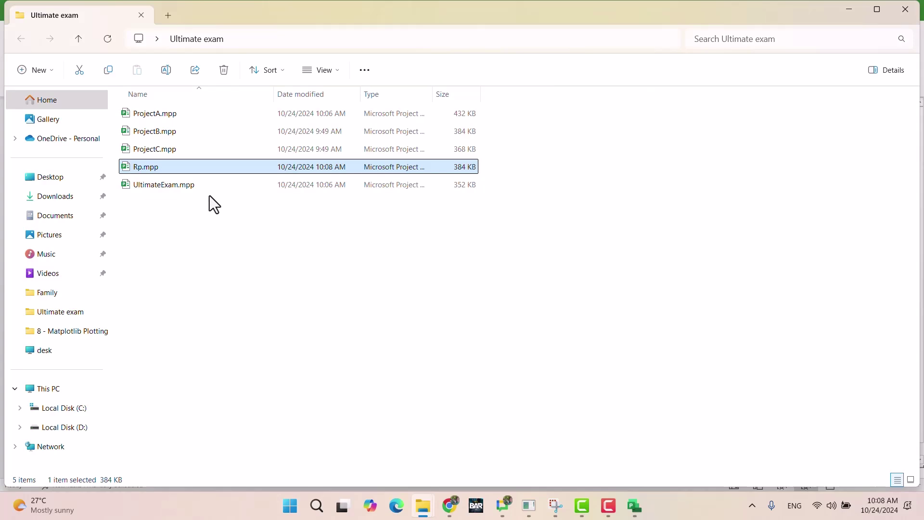
pyautogui.doubleClick(177, 186)
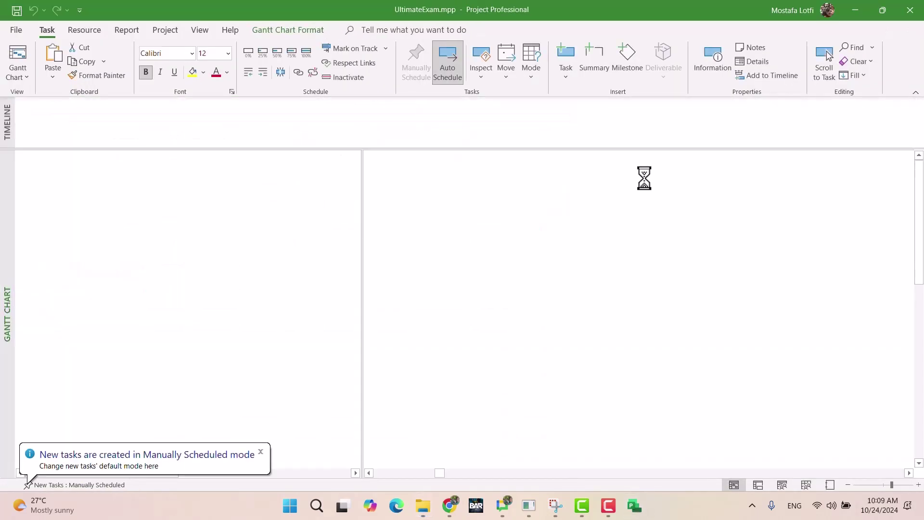
pyautogui.click(855, 10)
pyautogui.doubleClick(168, 154)
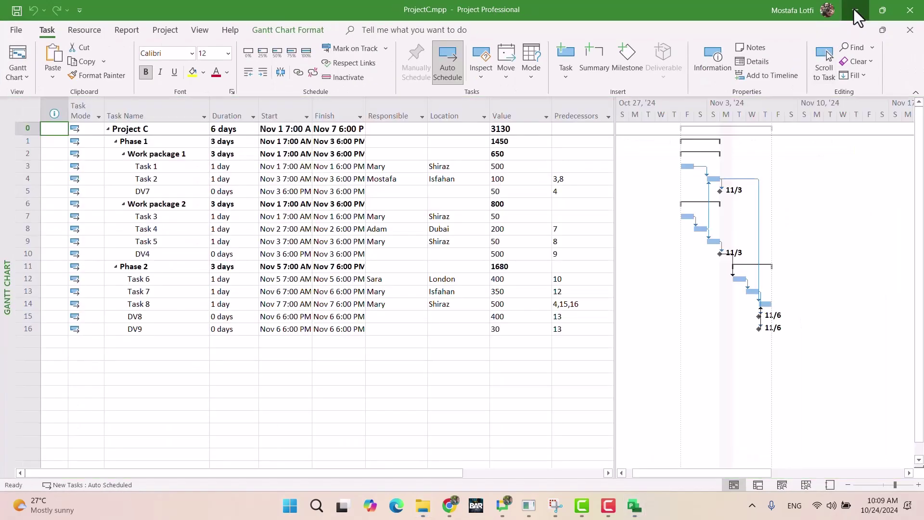
pyautogui.click(856, 10)
pyautogui.click(186, 131)
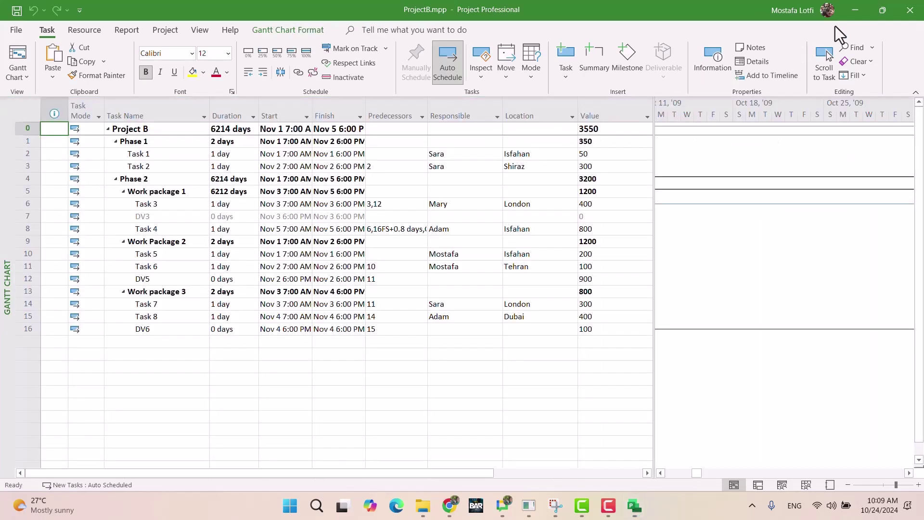
pyautogui.click(855, 11)
pyautogui.click(165, 113)
pyautogui.doubleClick(164, 113)
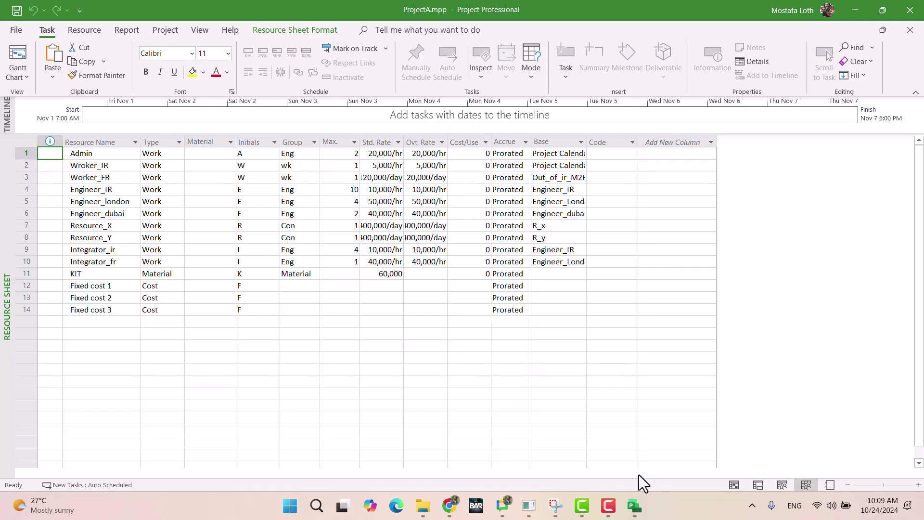
# Compare the fixed cost resources in the ProjectA.mpp and Rp.mpp resource sheets, and return to ProjectA.mpp.
pyautogui.moveTo(638, 510)
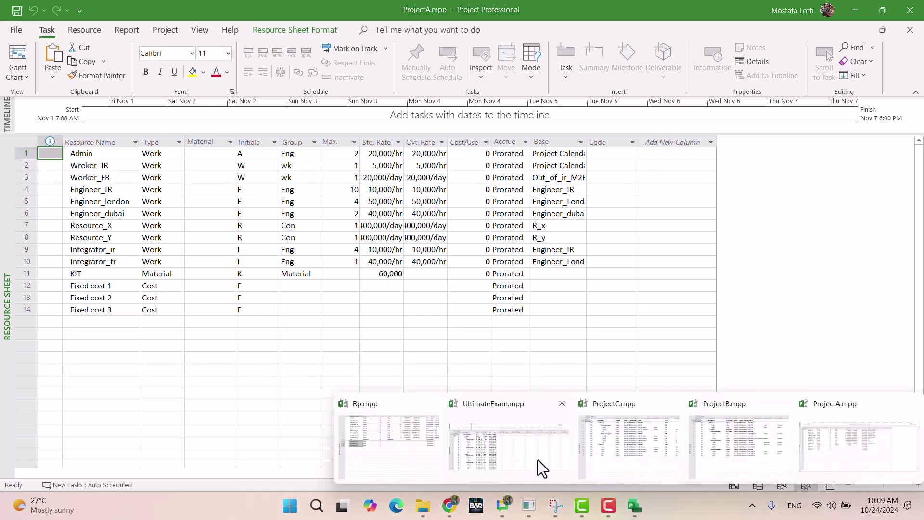
pyautogui.moveTo(590, 458)
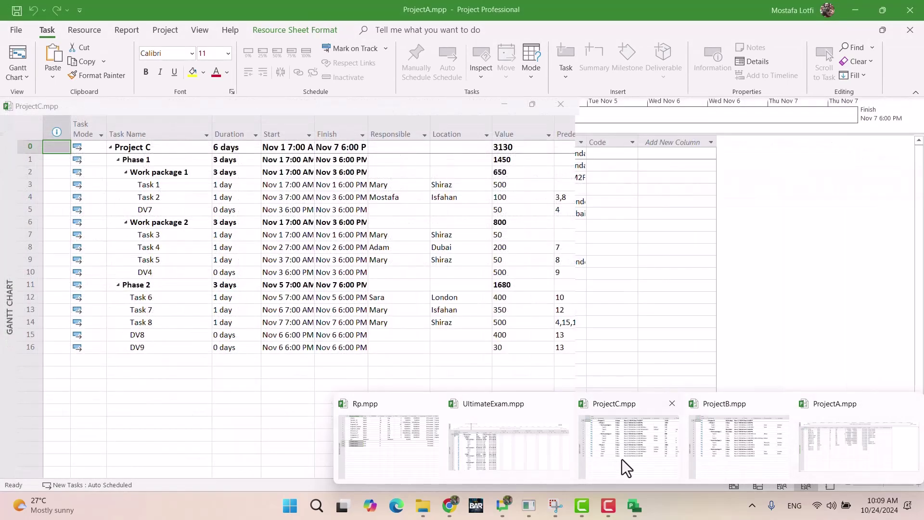
pyautogui.click(794, 456)
pyautogui.click(214, 343)
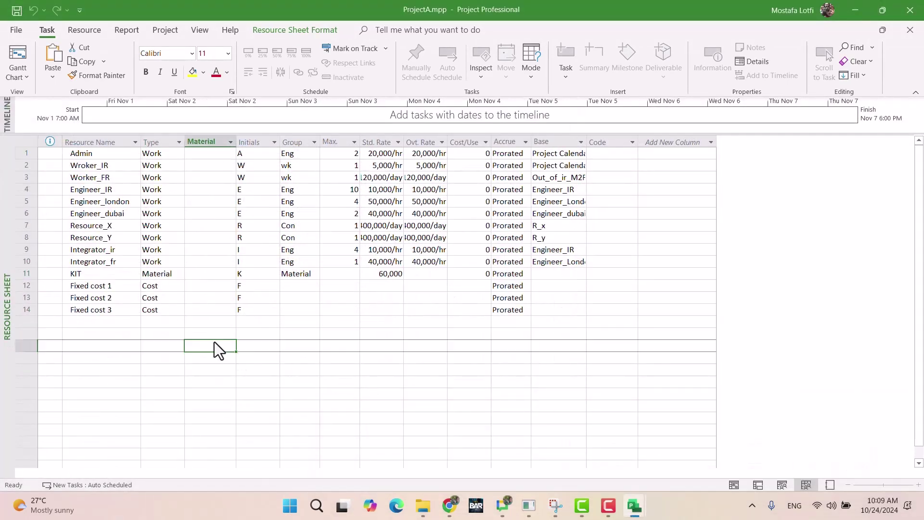
pyautogui.moveTo(635, 505)
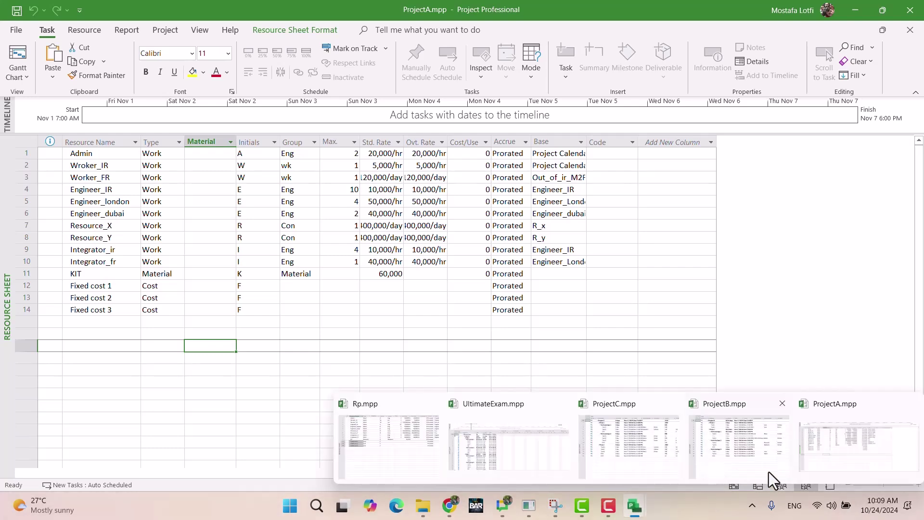
pyautogui.click(388, 452)
pyautogui.click(137, 332)
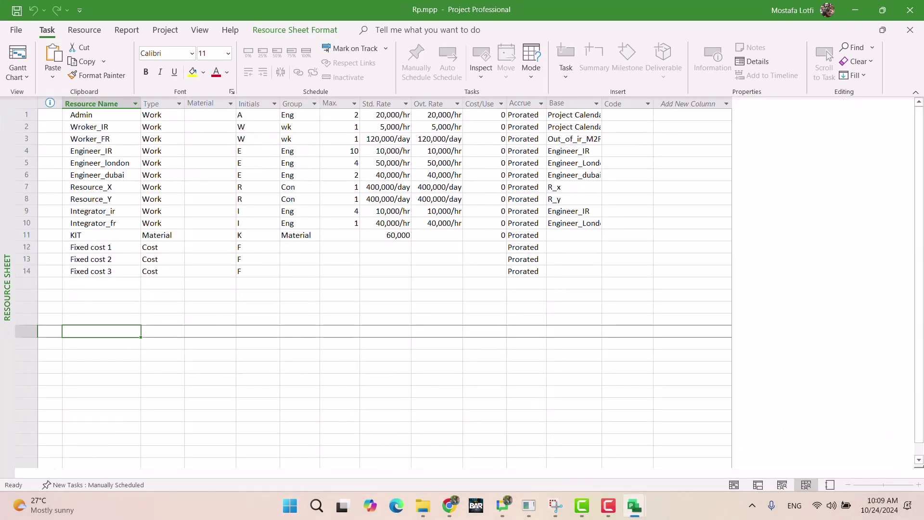
pyautogui.moveTo(634, 505)
pyautogui.click(836, 449)
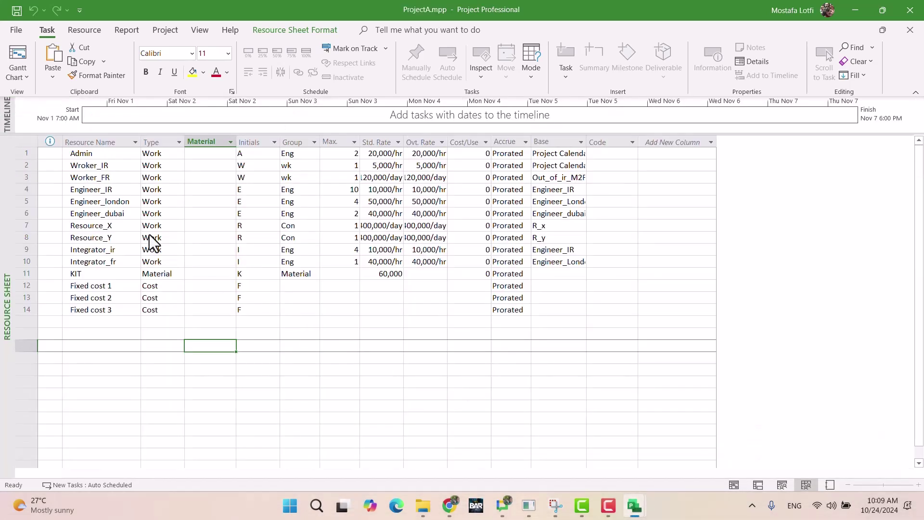
# Switch ProjectA.mpp to the Task Usage view and select the cost of Task 1's Engineer_IR assignment.
pyautogui.click(20, 71)
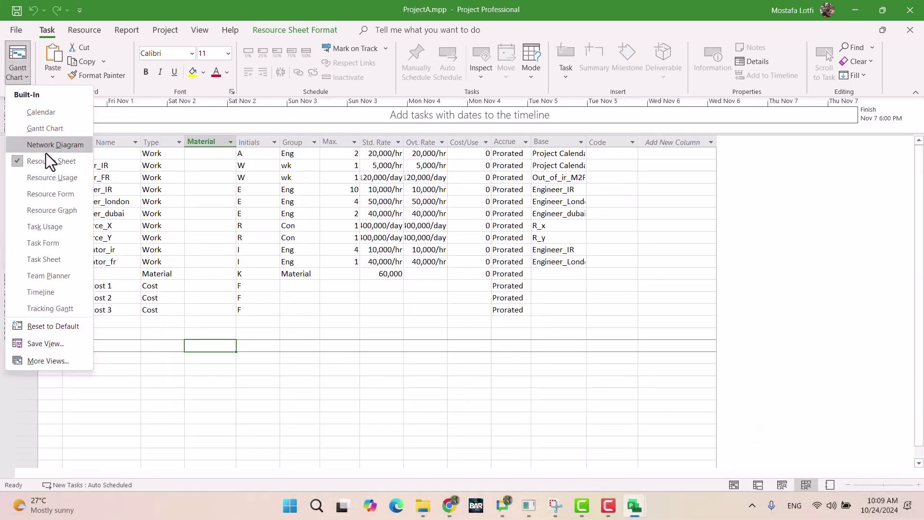
pyautogui.click(56, 227)
pyautogui.click(168, 224)
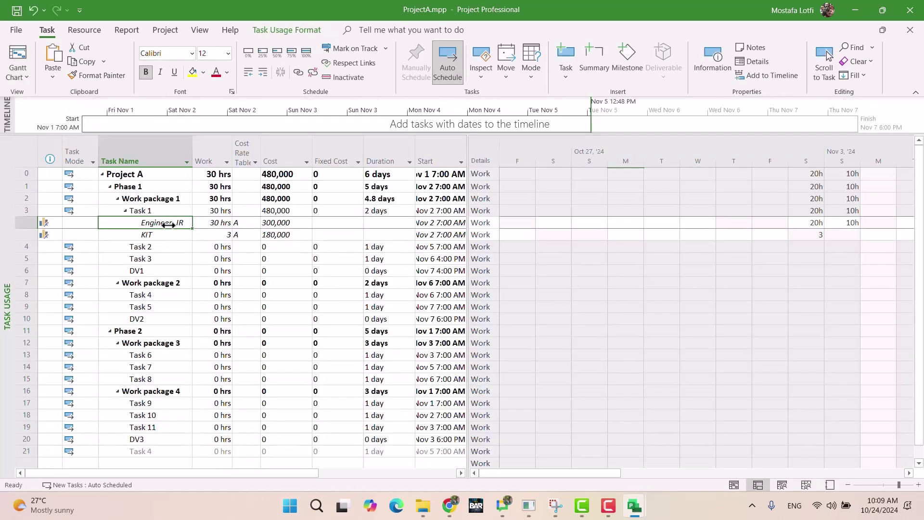
pyautogui.click(298, 224)
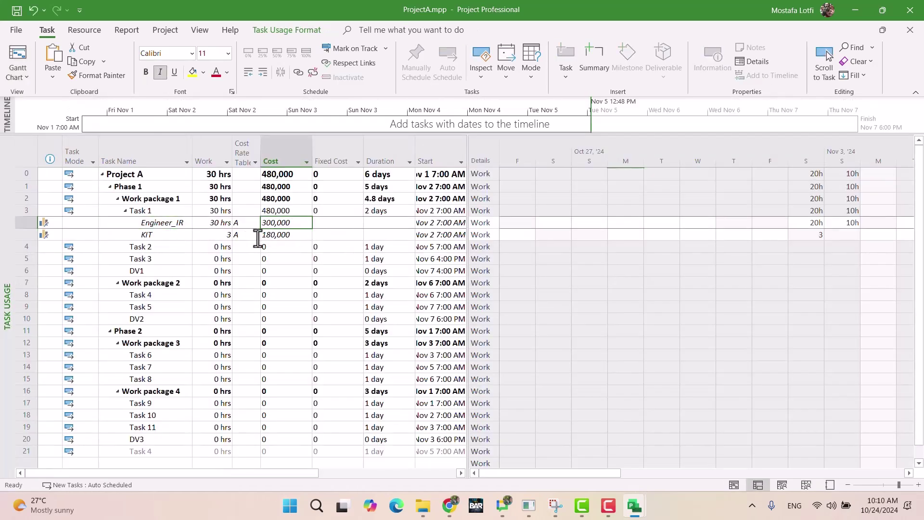
# Assign Fixed cost 1, Fixed cost 2 and Fixed cost 3 to Task 1 in its task information.
pyautogui.click(146, 210)
pyautogui.doubleClick(147, 210)
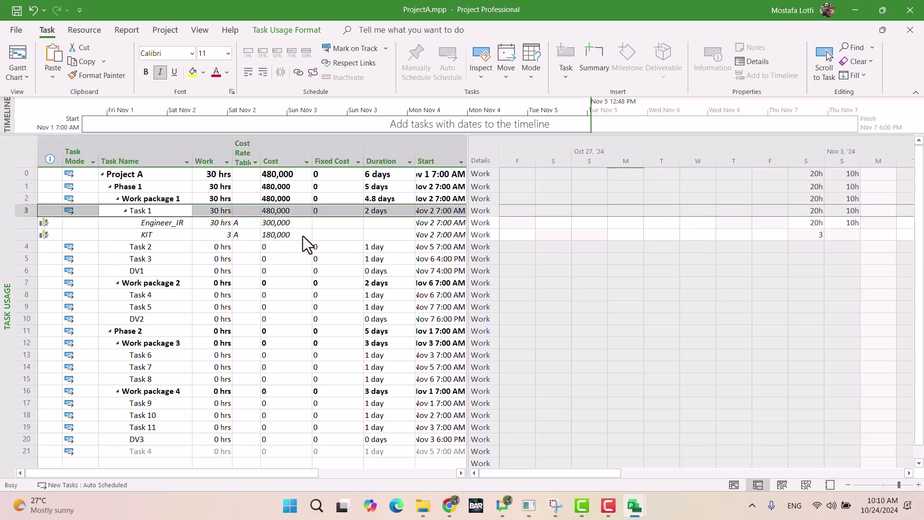
pyautogui.click(380, 155)
pyautogui.click(414, 226)
pyautogui.click(422, 226)
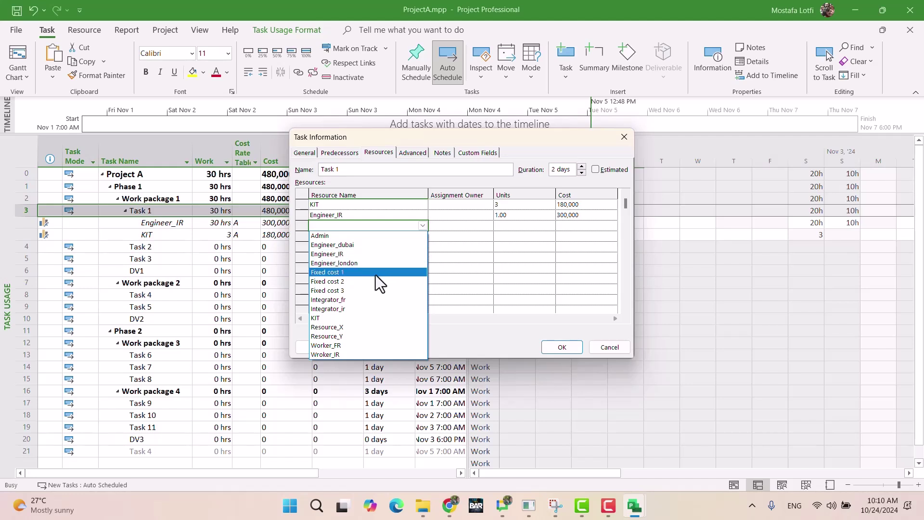
pyautogui.click(356, 272)
pyautogui.click(393, 236)
pyautogui.click(422, 236)
pyautogui.click(377, 293)
pyautogui.click(414, 247)
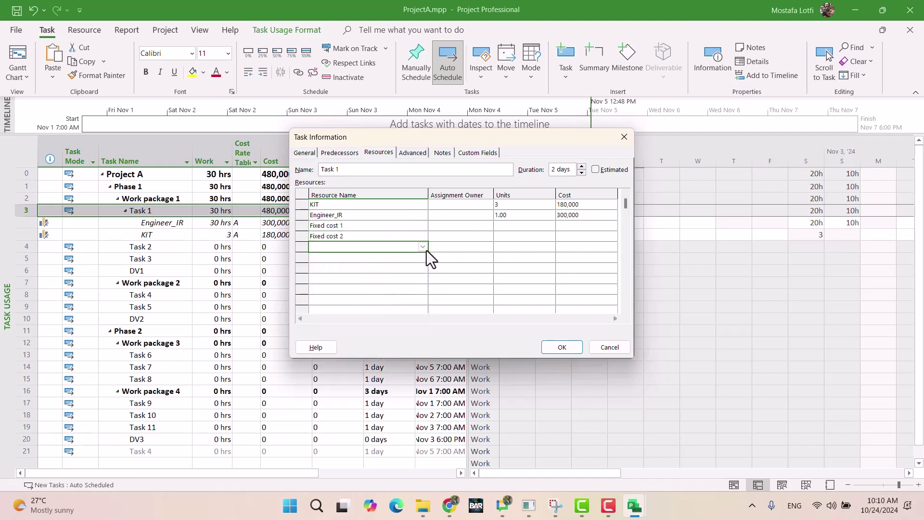
pyautogui.click(423, 246)
pyautogui.click(359, 312)
# Set Task 1's costs from the exam document: Fixed cost 1 to 200,000, Fixed cost 2 to 300,000 and Fixed cost 3 to 400,000.
pyautogui.click(583, 229)
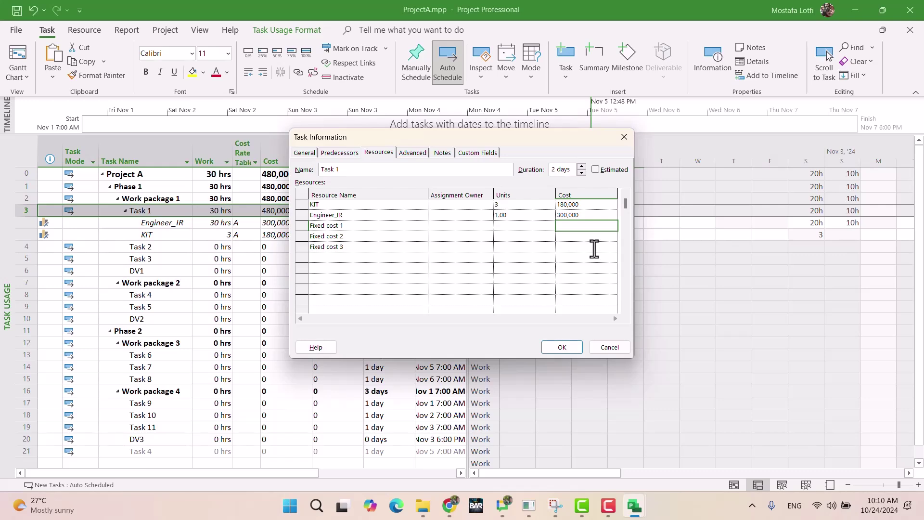
pyautogui.click(451, 505)
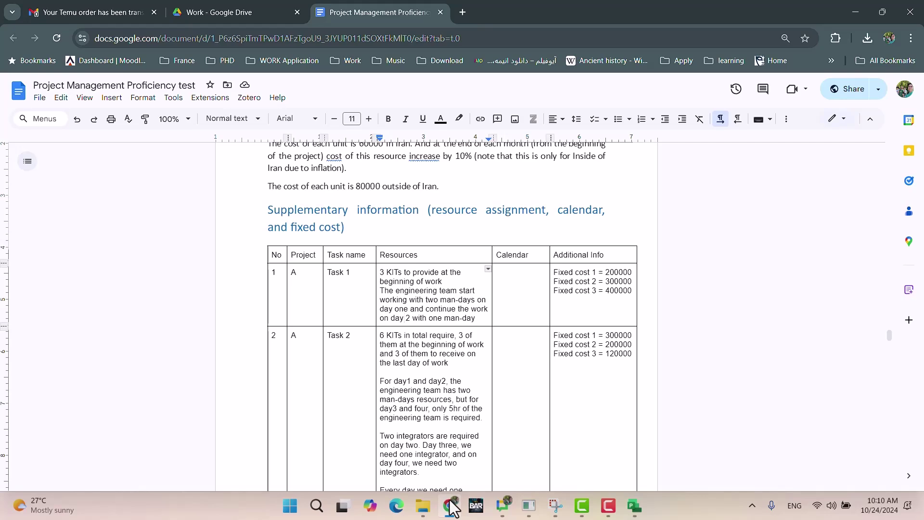
pyautogui.click(451, 505)
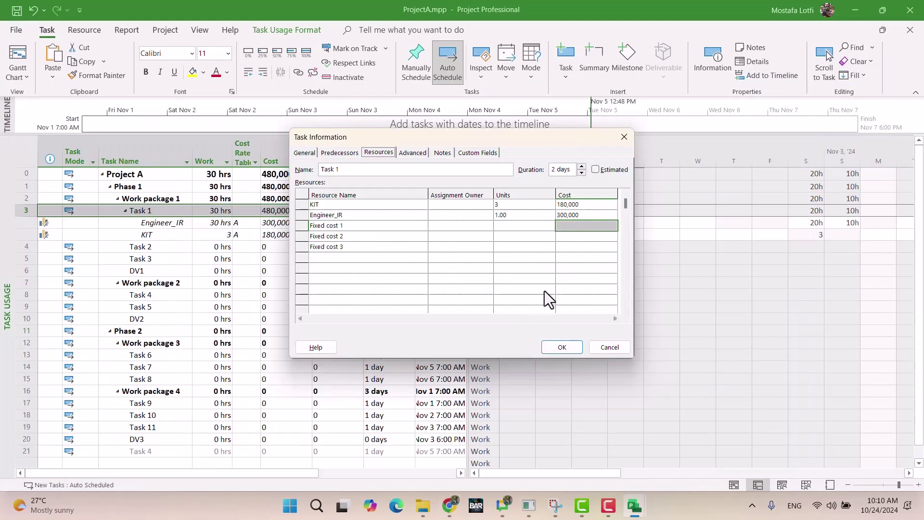
pyautogui.click(584, 225)
pyautogui.press('Return')
pyautogui.click(583, 225)
pyautogui.write('0000')
pyautogui.press('Return')
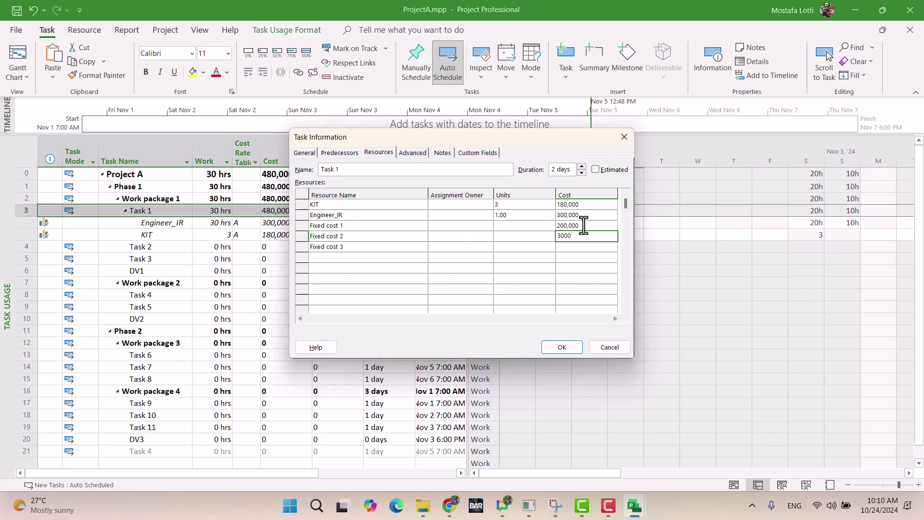
pyautogui.write('300000')
pyautogui.press('Return')
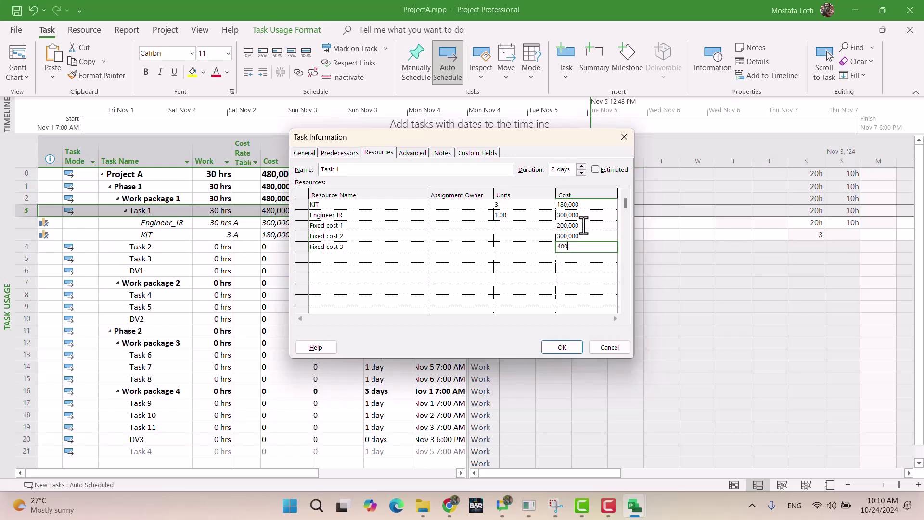
pyautogui.press('Return')
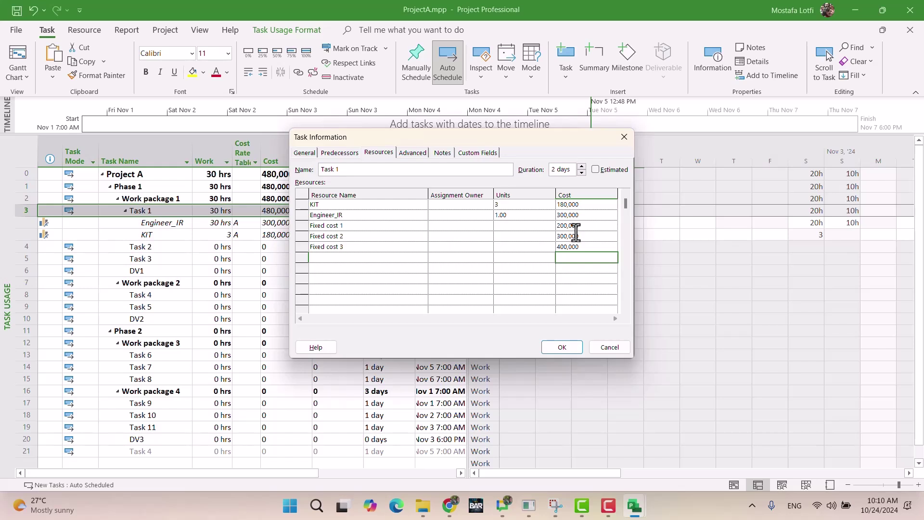
pyautogui.click(558, 347)
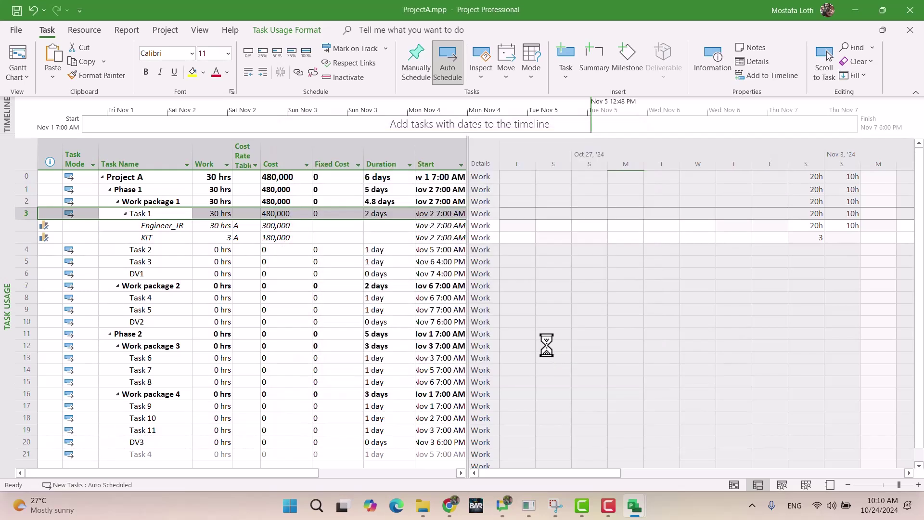
# Narrow the Fixed Cost column and inspect the fixed cost assignment rows under Task 1.
pyautogui.click(287, 299)
pyautogui.click(278, 214)
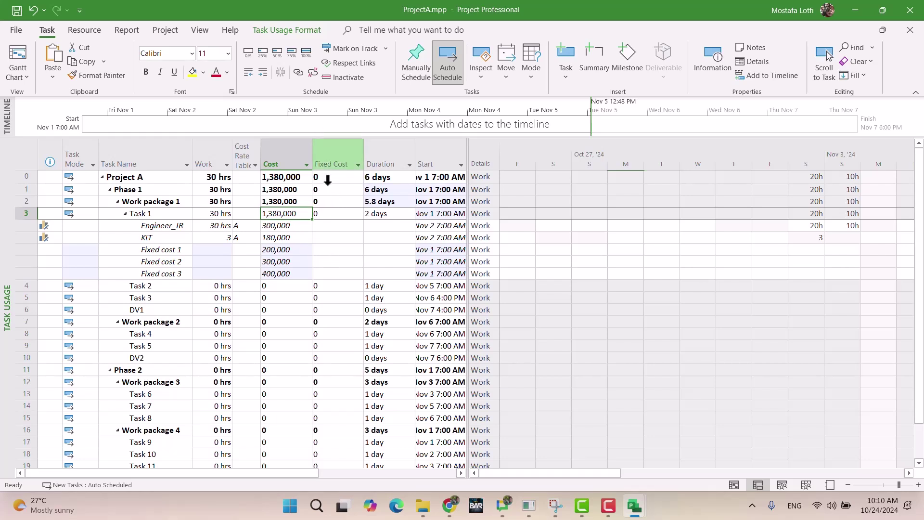
pyautogui.click(328, 152)
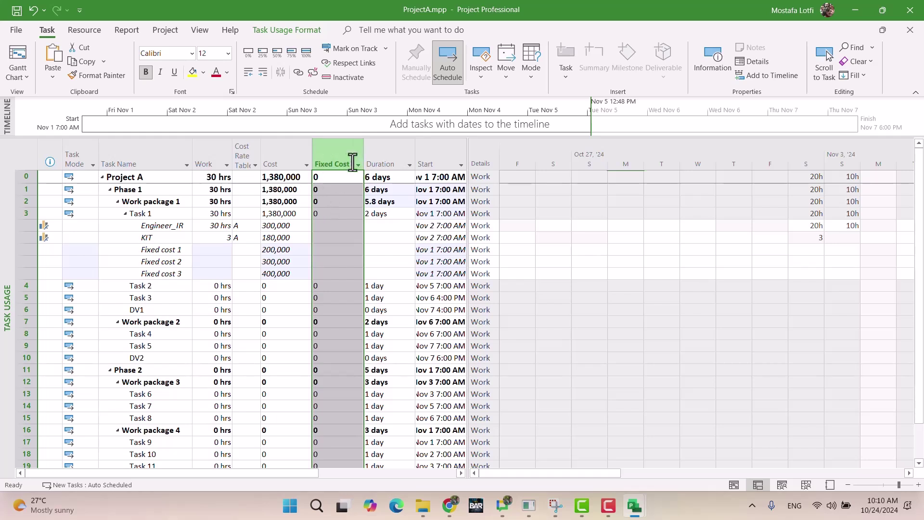
pyautogui.moveTo(364, 154); pyautogui.dragTo(345, 154)
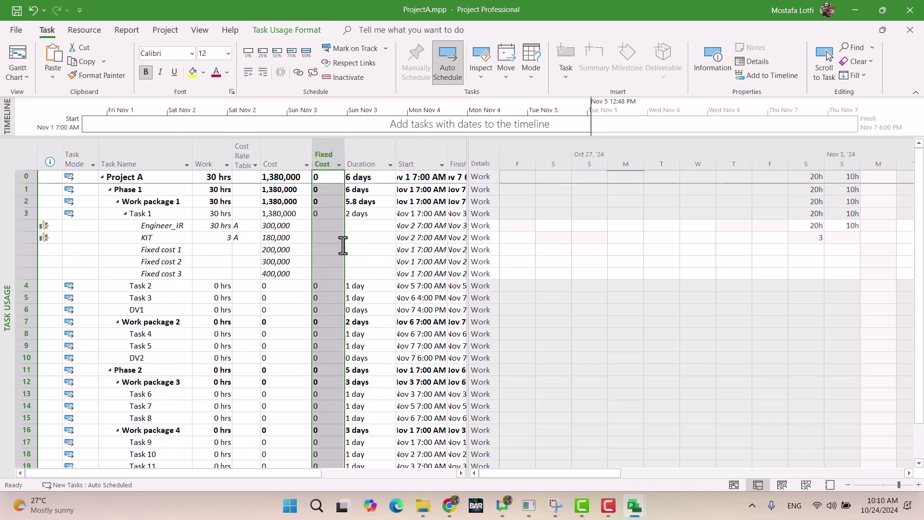
pyautogui.click(378, 262)
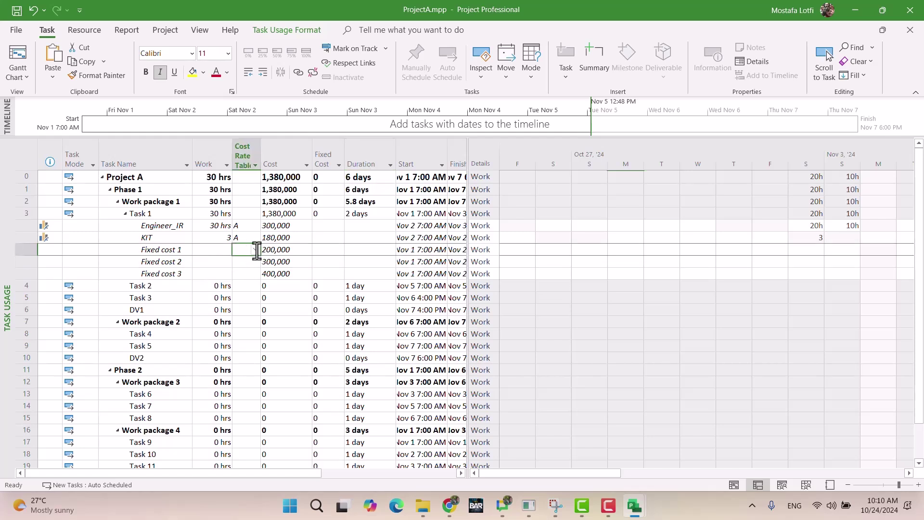
pyautogui.click(214, 263)
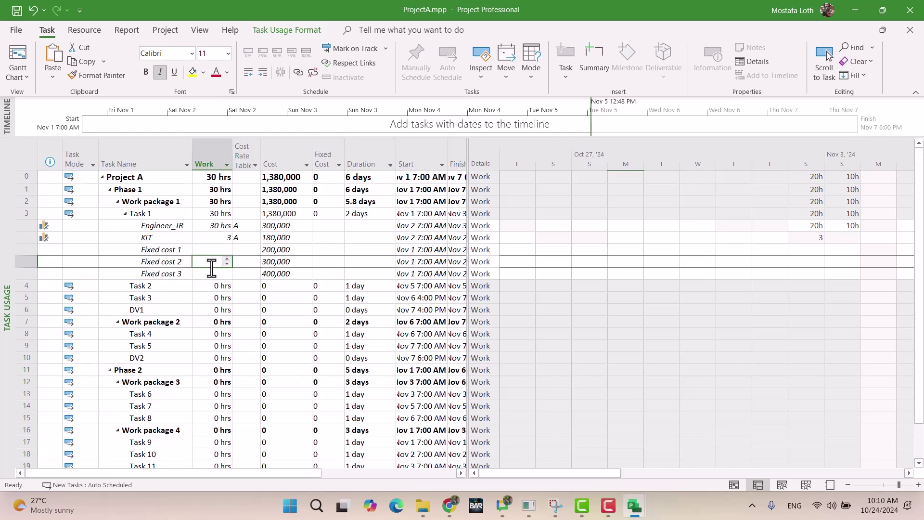
pyautogui.click(329, 250)
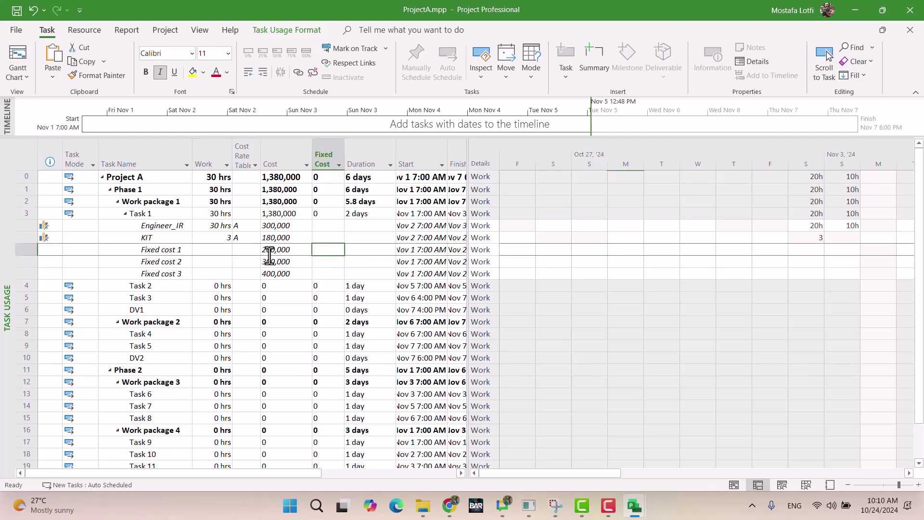
# In the exam document's Task 2 row, change the day three and four engineering time to "5hs", and return to ProjectA.mpp.
pyautogui.click(449, 506)
pyautogui.scroll(-3, 471, 323)
pyautogui.scroll(3, 471, 324)
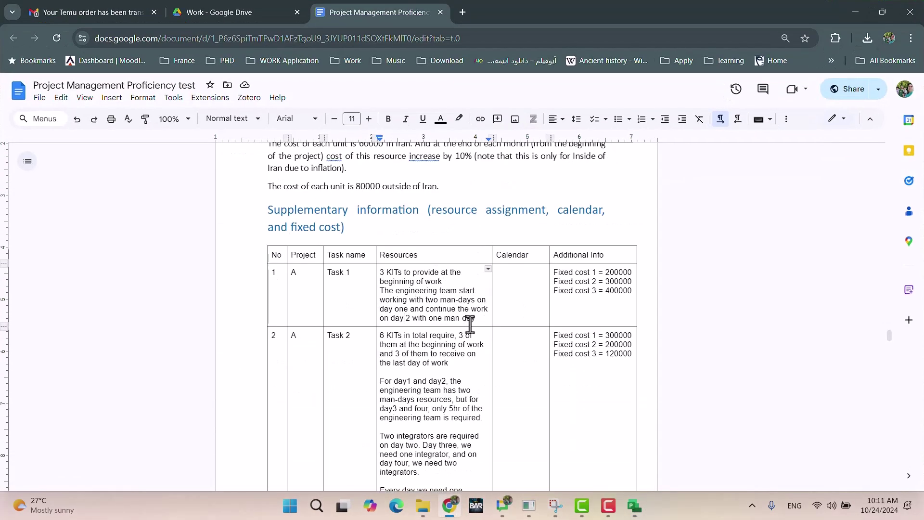
pyautogui.scroll(-3, 470, 327)
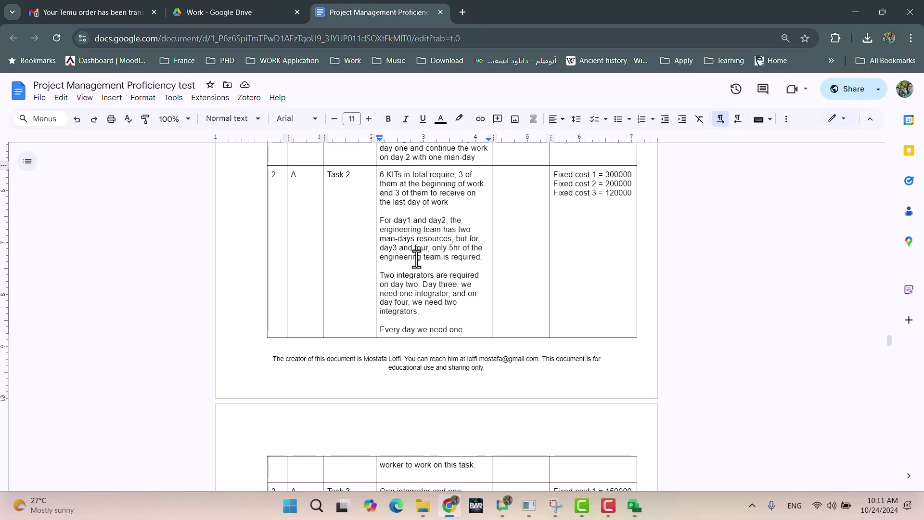
pyautogui.click(460, 247)
pyautogui.press('BackSpace')
pyautogui.write('s')
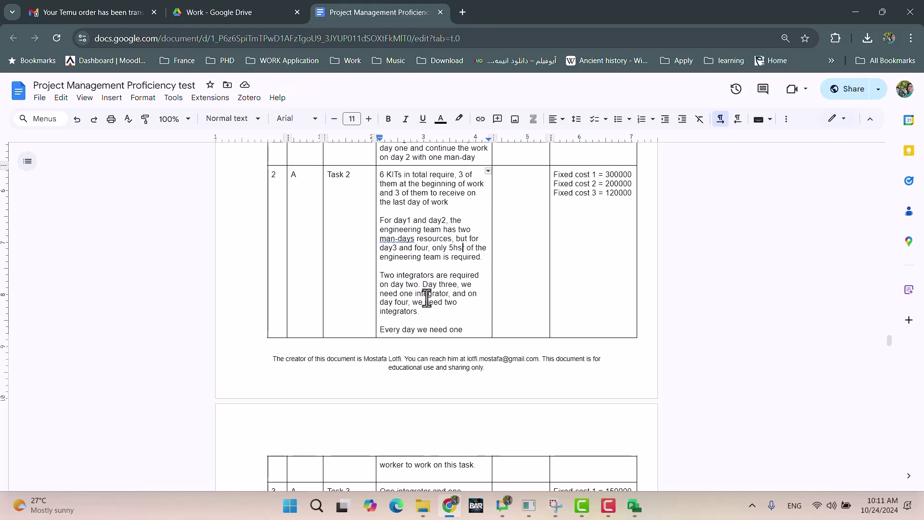
pyautogui.click(440, 504)
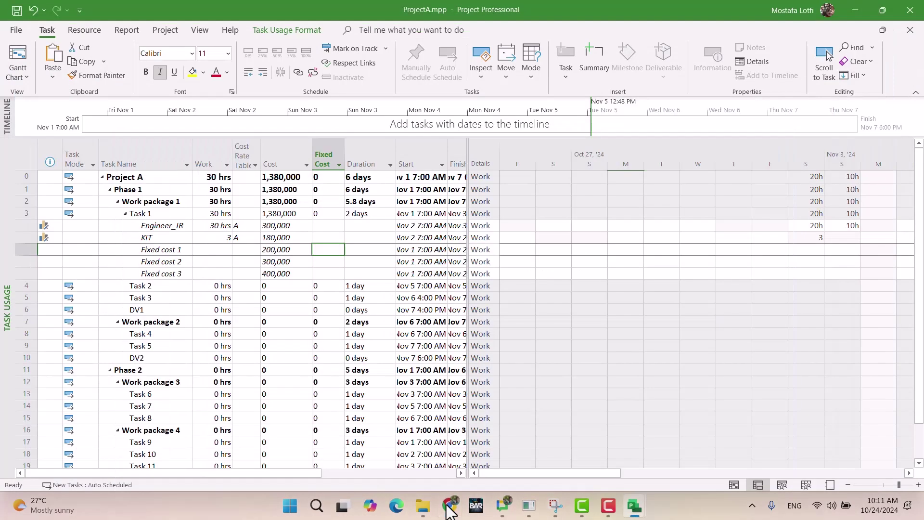
pyautogui.doubleClick(154, 287)
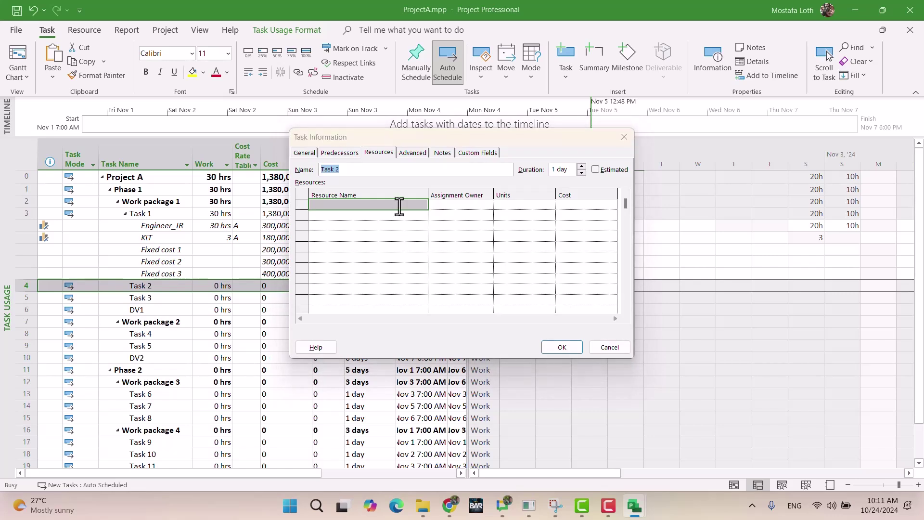
pyautogui.click(397, 206)
pyautogui.click(422, 205)
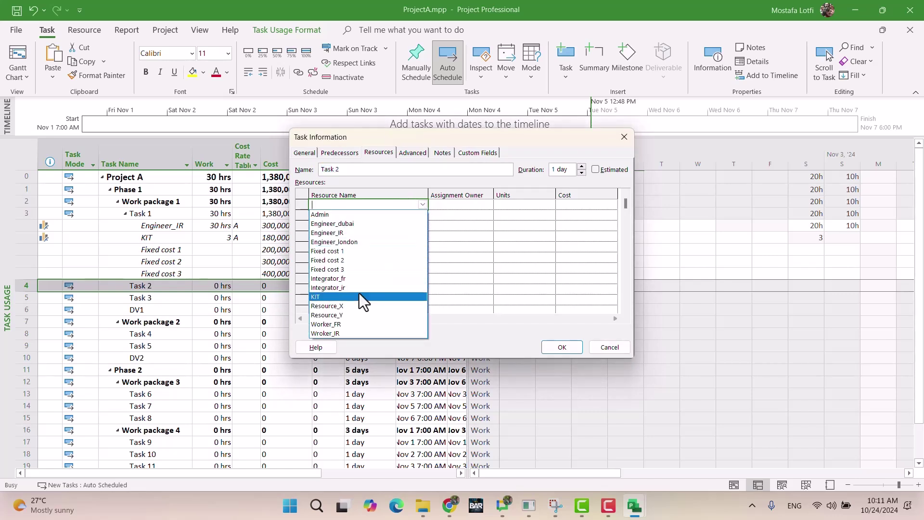
pyautogui.click(359, 295)
pyautogui.click(425, 215)
pyautogui.click(423, 215)
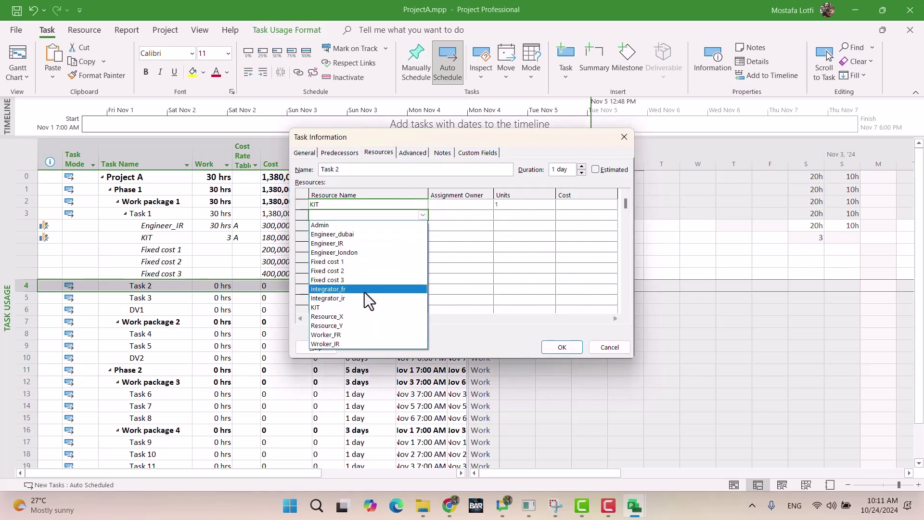
pyautogui.click(371, 244)
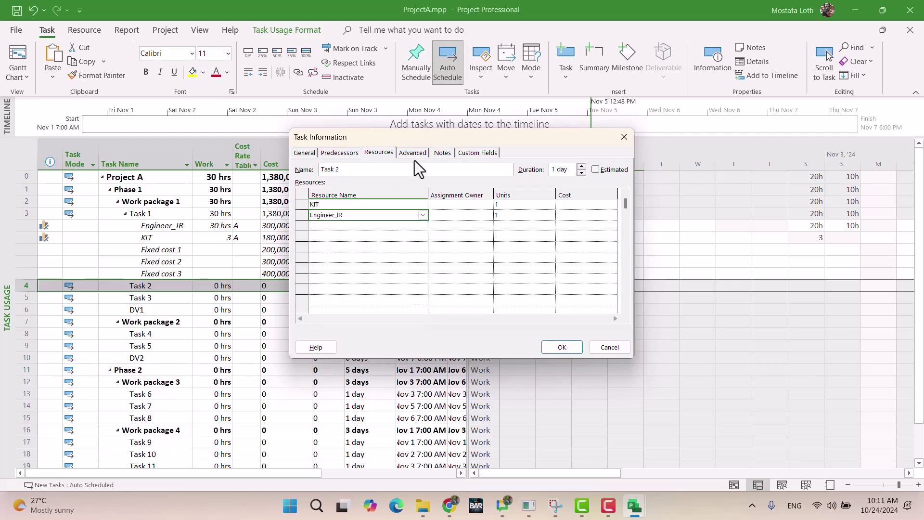
pyautogui.moveTo(427, 138); pyautogui.dragTo(660, 217)
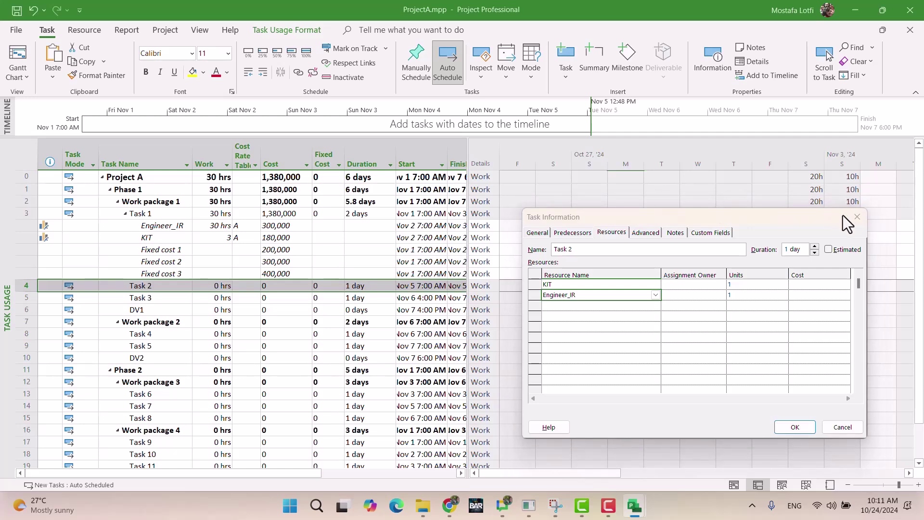
pyautogui.click(857, 217)
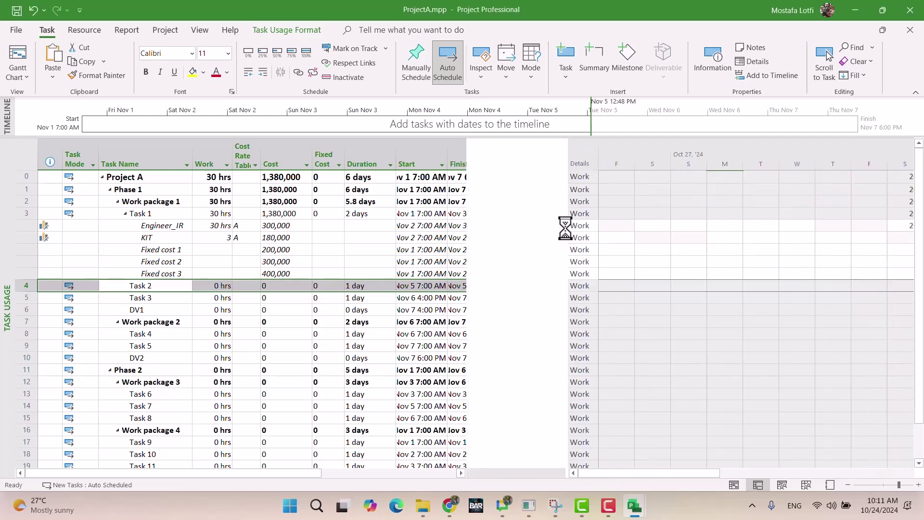
# Place the Location column directly after Duration and hide the Fixed Cost column, ending the table pane at Location.
pyautogui.moveTo(507, 164); pyautogui.dragTo(383, 165)
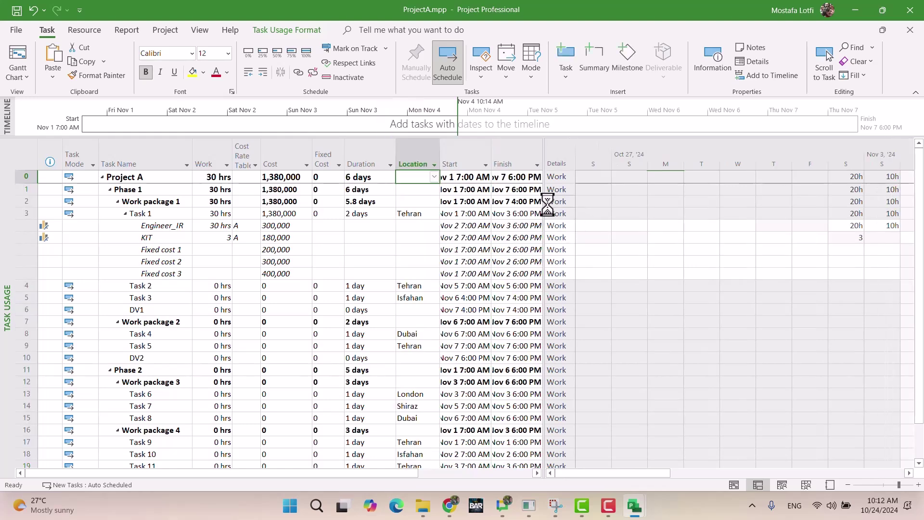
pyautogui.moveTo(440, 202); pyautogui.dragTo(439, 198)
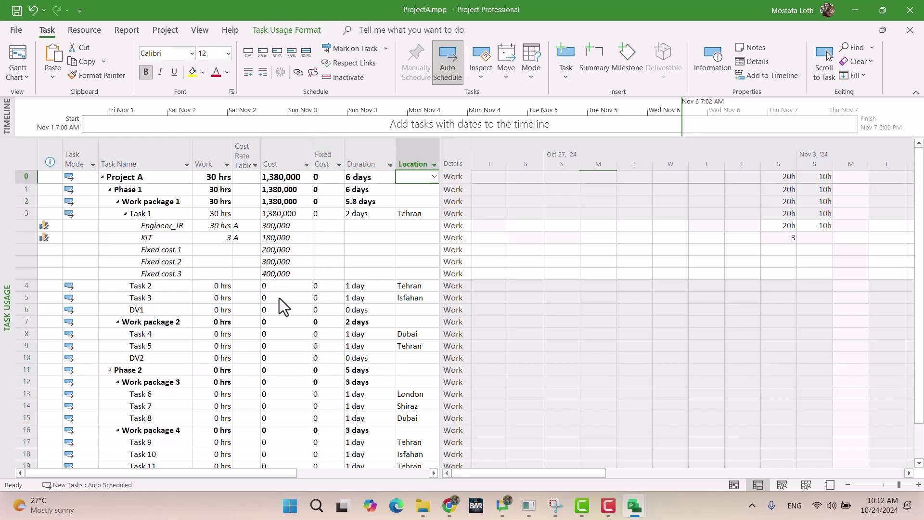
pyautogui.click(324, 153)
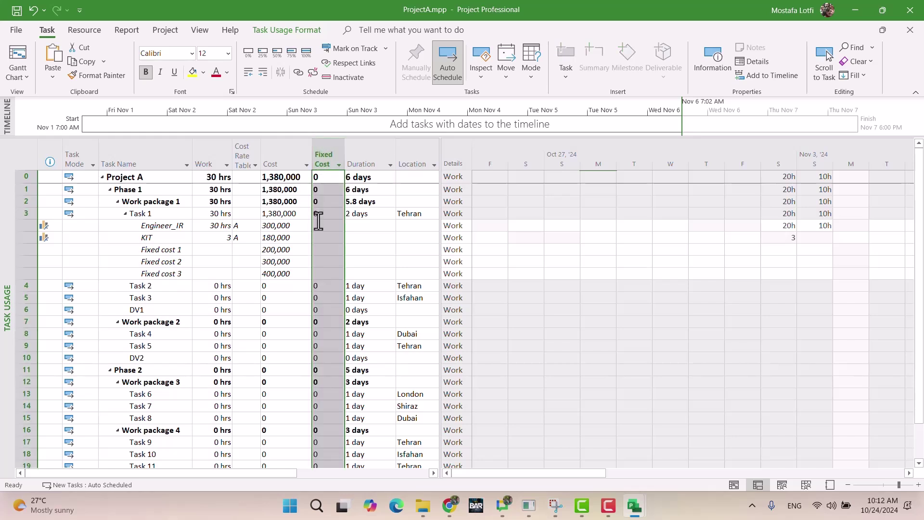
pyautogui.press('Delete')
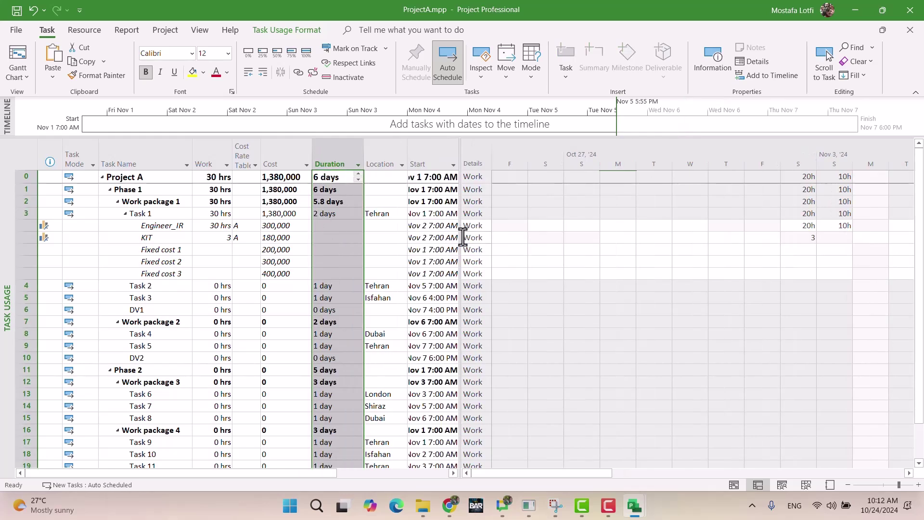
pyautogui.moveTo(460, 236); pyautogui.dragTo(409, 237)
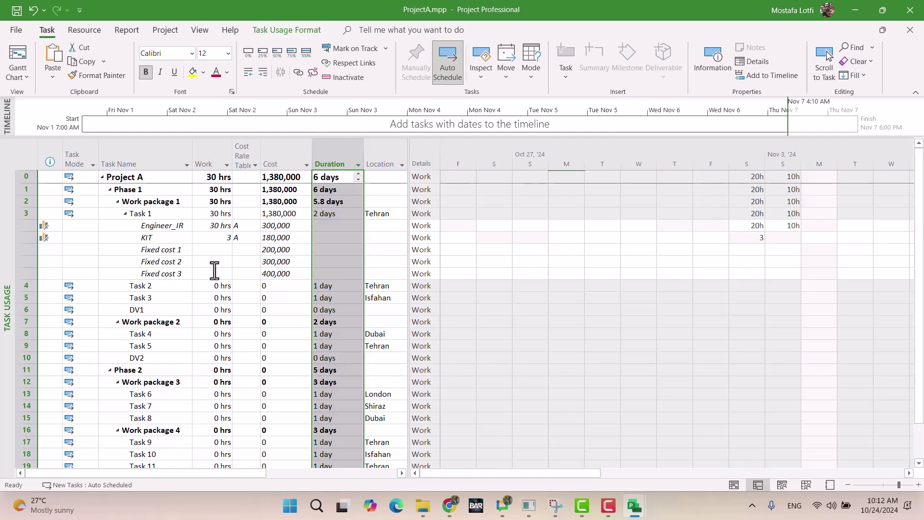
# Open Task 2's task information and review the task's resource requirements in the Project Management Proficiency test document in Chrome.
pyautogui.click(339, 288)
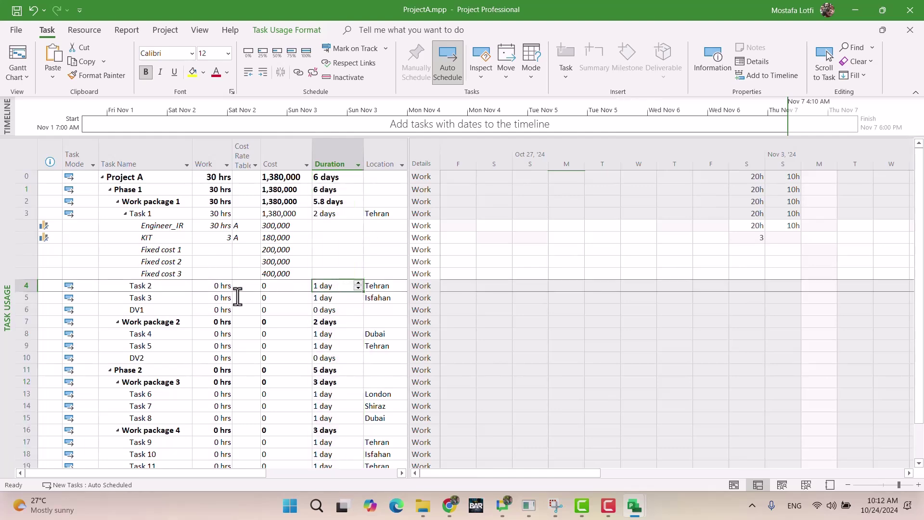
pyautogui.doubleClick(162, 291)
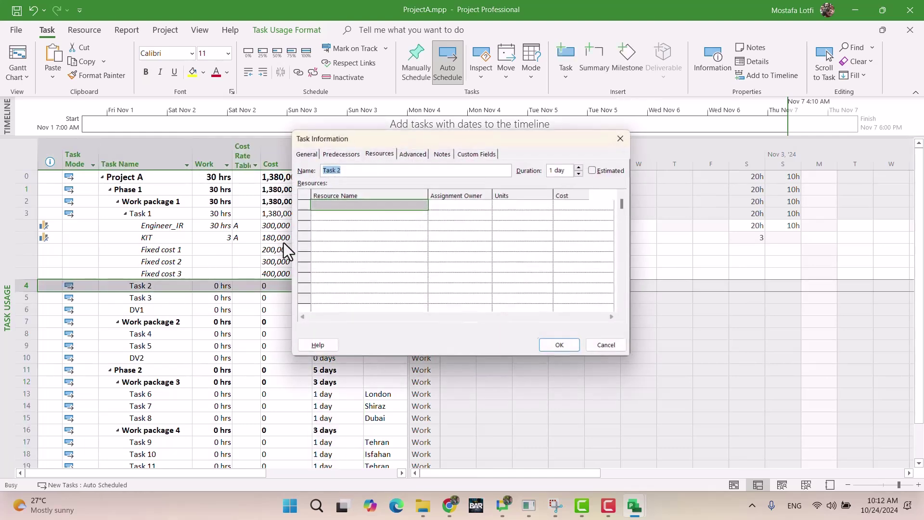
pyautogui.click(449, 505)
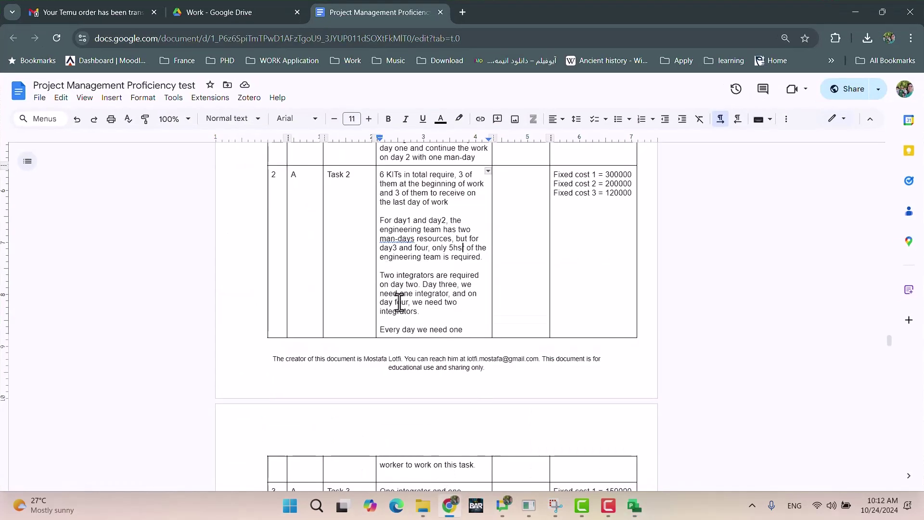
pyautogui.scroll(-3, 443, 308)
pyautogui.scroll(3, 441, 314)
pyautogui.click(428, 332)
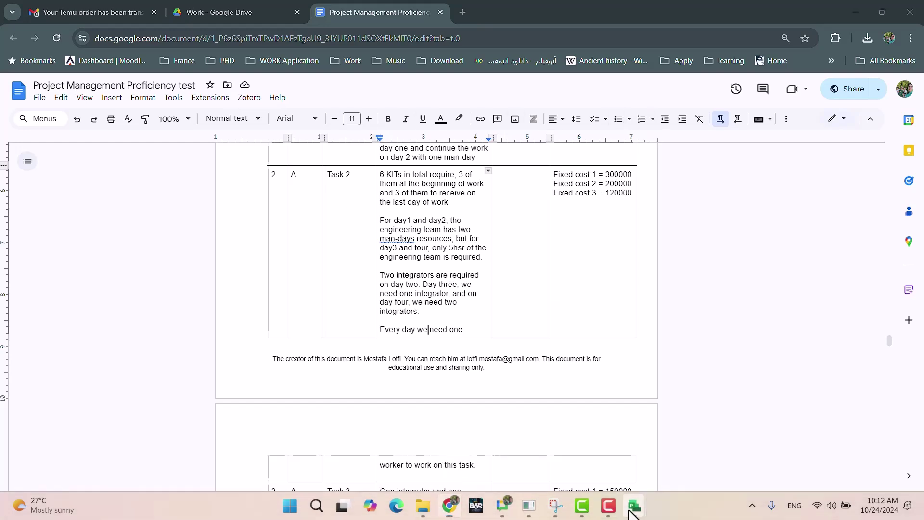
pyautogui.moveTo(652, 499)
pyautogui.click(828, 460)
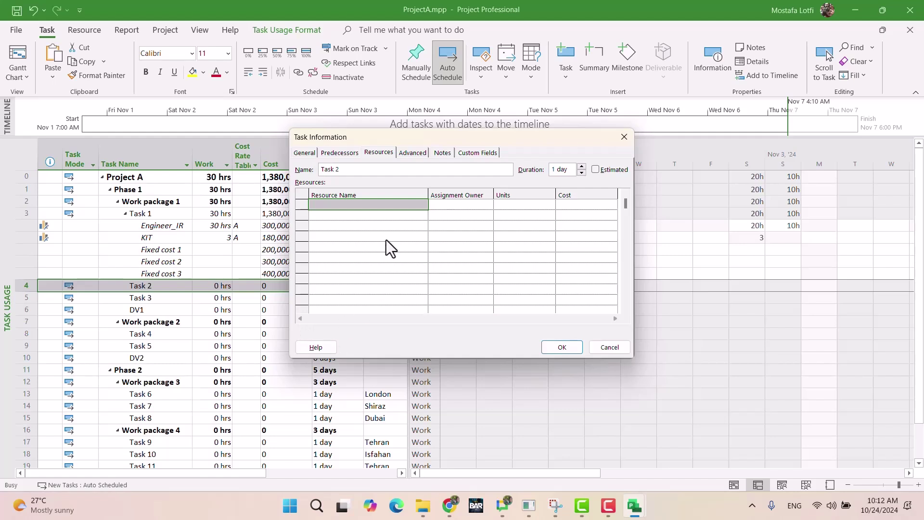
# Assign the KIT and Engineer_IR resources to Task 2.
pyautogui.click(396, 204)
pyautogui.click(422, 204)
pyautogui.click(349, 295)
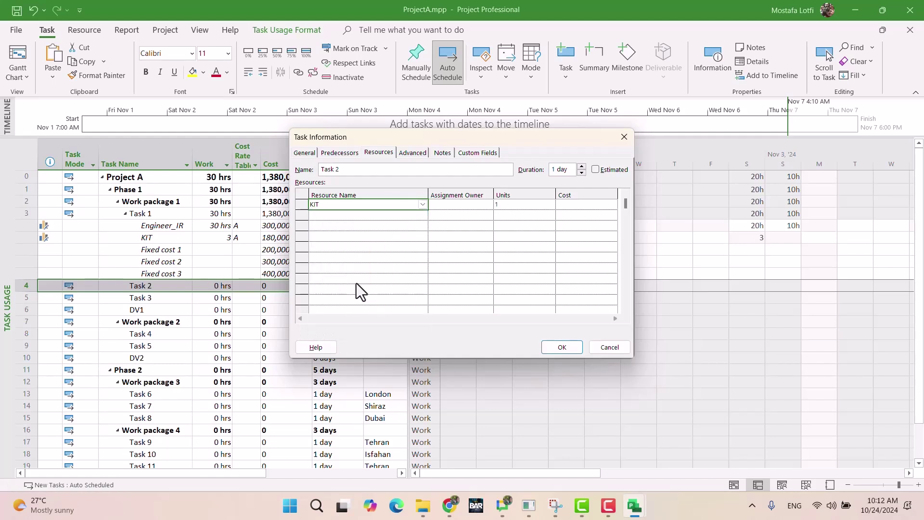
pyautogui.click(404, 215)
pyautogui.click(422, 215)
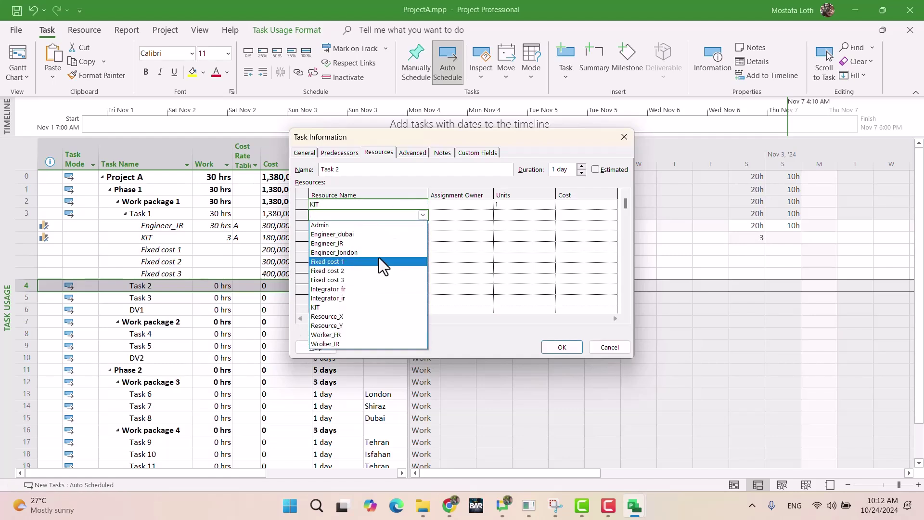
pyautogui.click(365, 243)
# Add Integrator_ir and Wroker_IR to Task 2's resources.
pyautogui.click(384, 226)
pyautogui.click(422, 226)
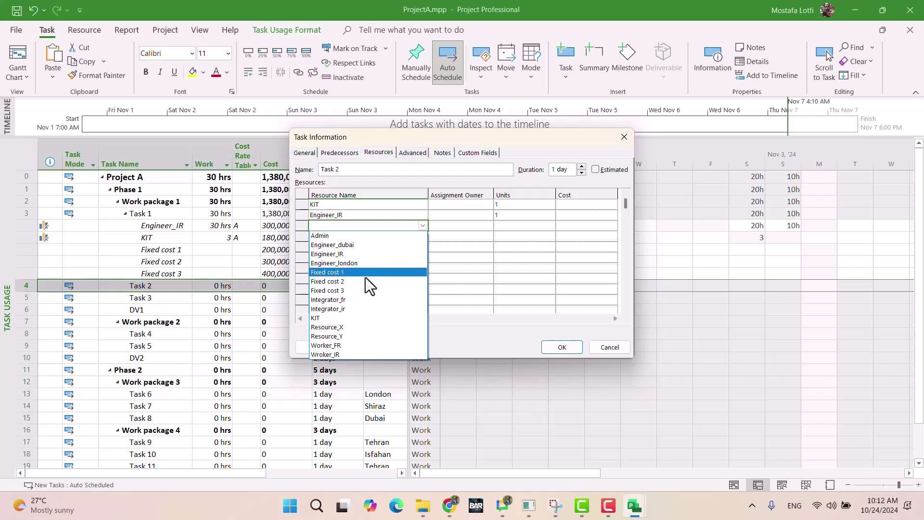
pyautogui.click(352, 309)
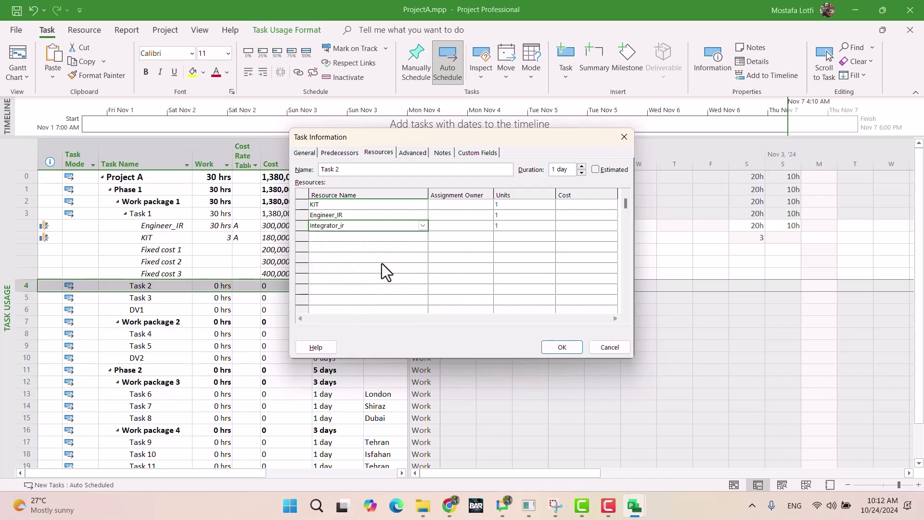
pyautogui.click(393, 236)
pyautogui.click(422, 236)
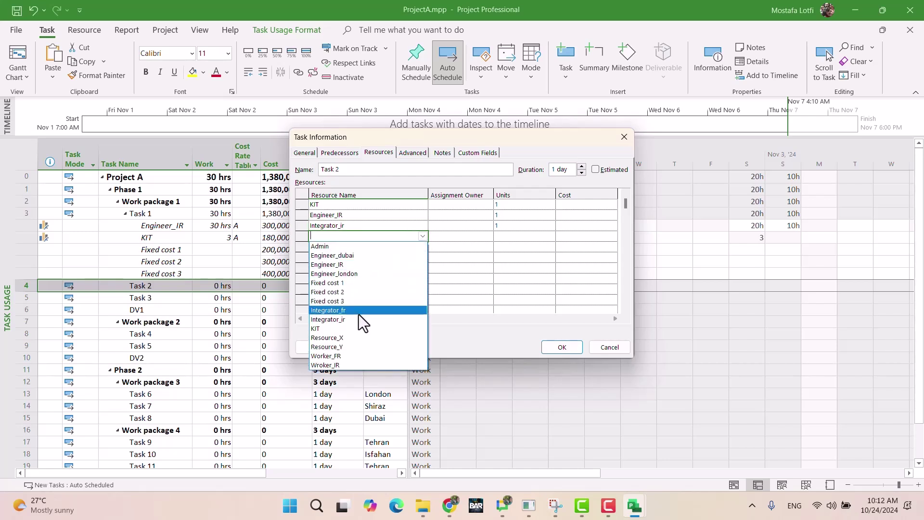
pyautogui.click(355, 364)
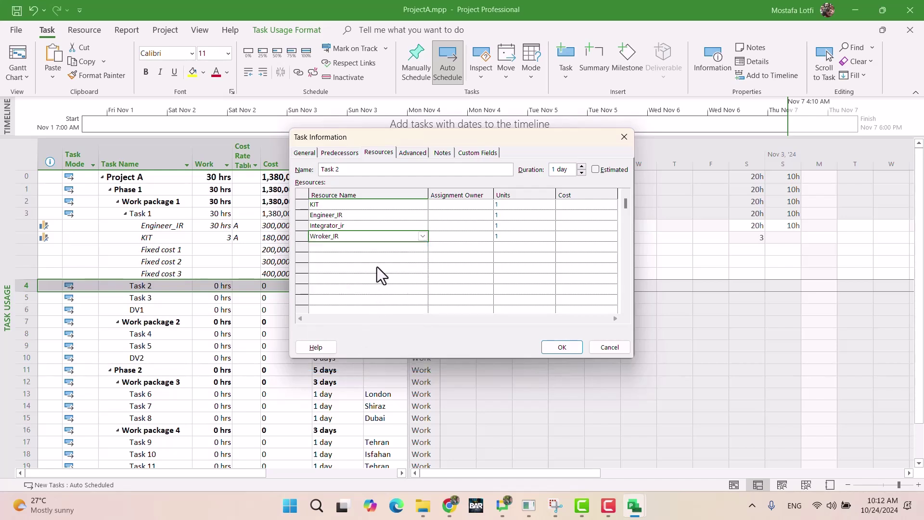
pyautogui.click(562, 345)
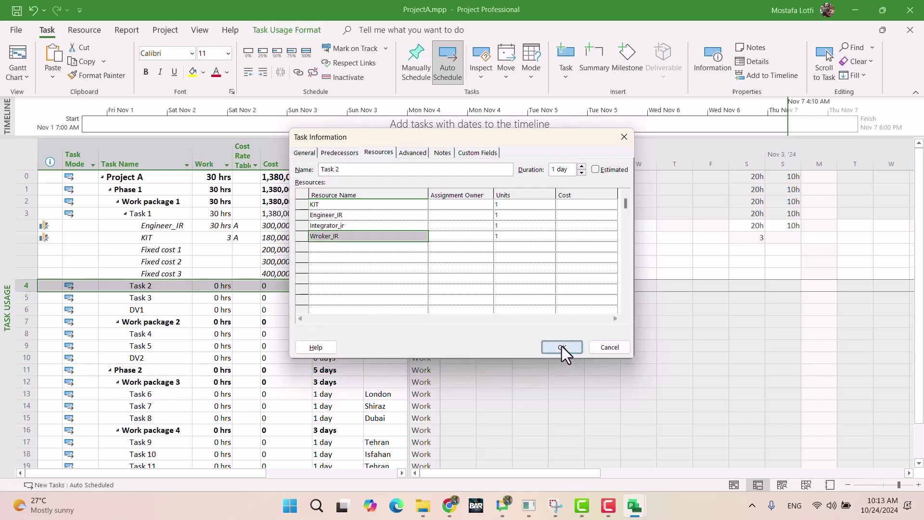
# Add Fixed cost 1, Fixed cost 2 and Fixed cost 3 to Task 2's resources and apply the assignments.
pyautogui.click(381, 246)
pyautogui.click(423, 247)
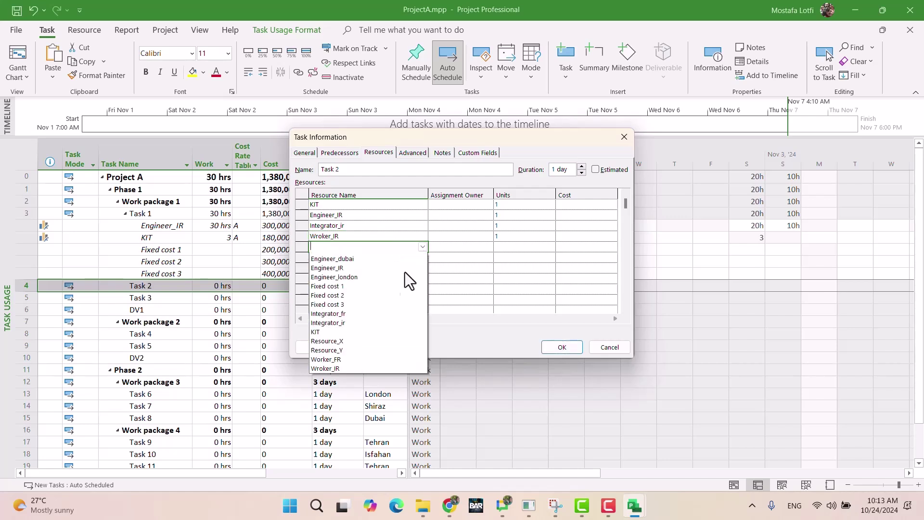
pyautogui.click(369, 297)
pyautogui.click(398, 259)
pyautogui.click(422, 257)
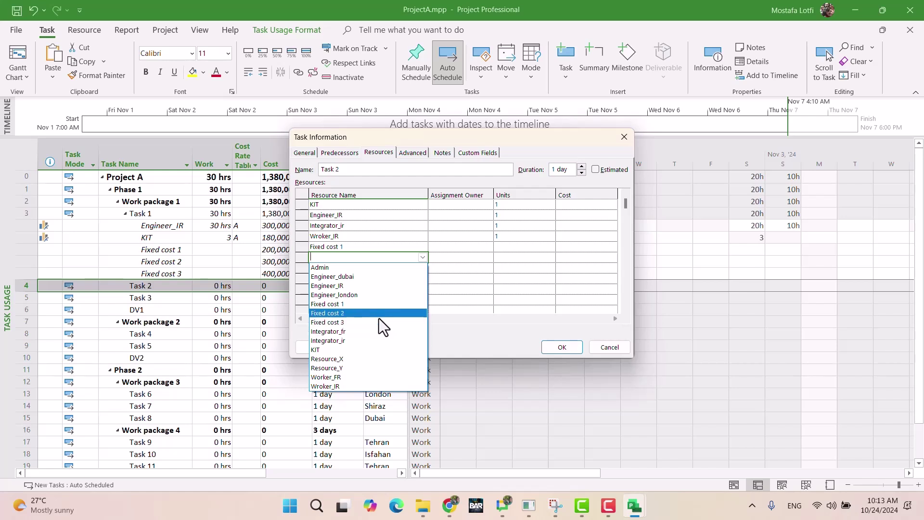
pyautogui.click(380, 313)
pyautogui.click(423, 267)
pyautogui.click(423, 268)
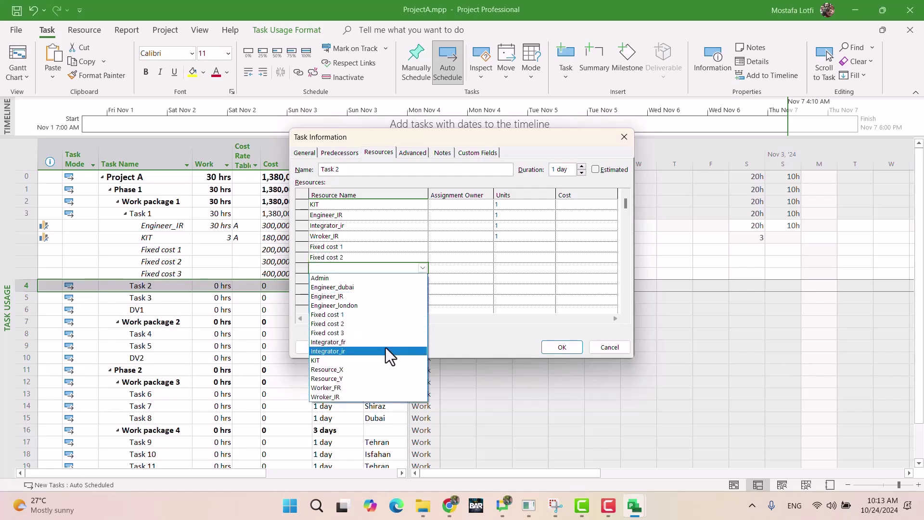
pyautogui.click(386, 334)
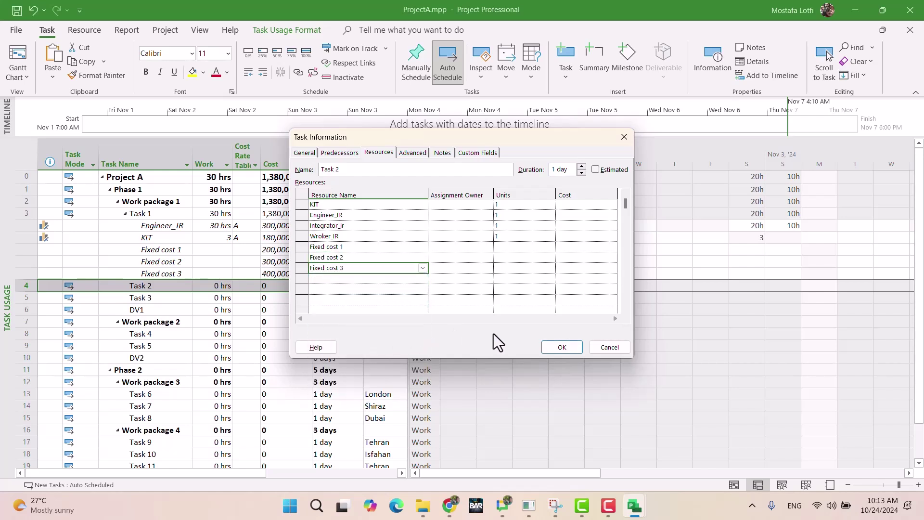
pyautogui.click(561, 347)
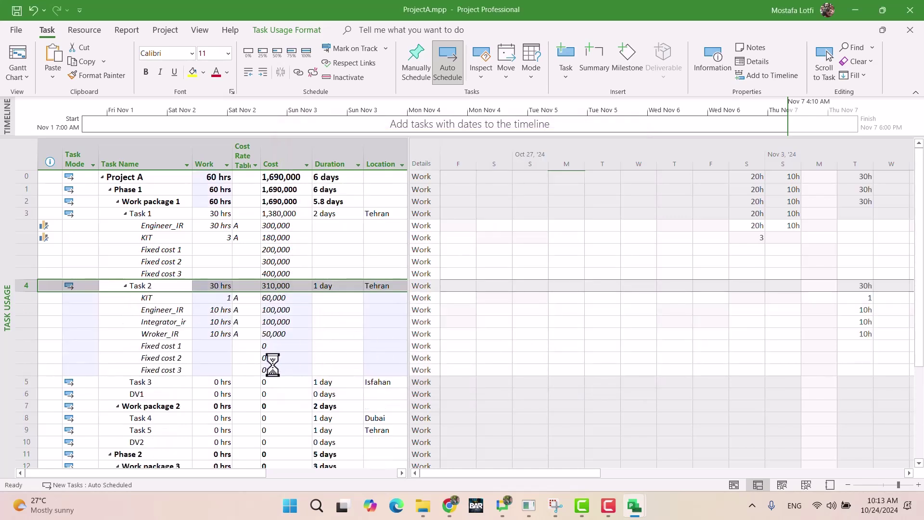
# Following the test document, set Engineer_IR's work on Task 2 to 20h on Tuesday, Nov 5 and 20h on Wednesday, Nov 6.
pyautogui.click(272, 367)
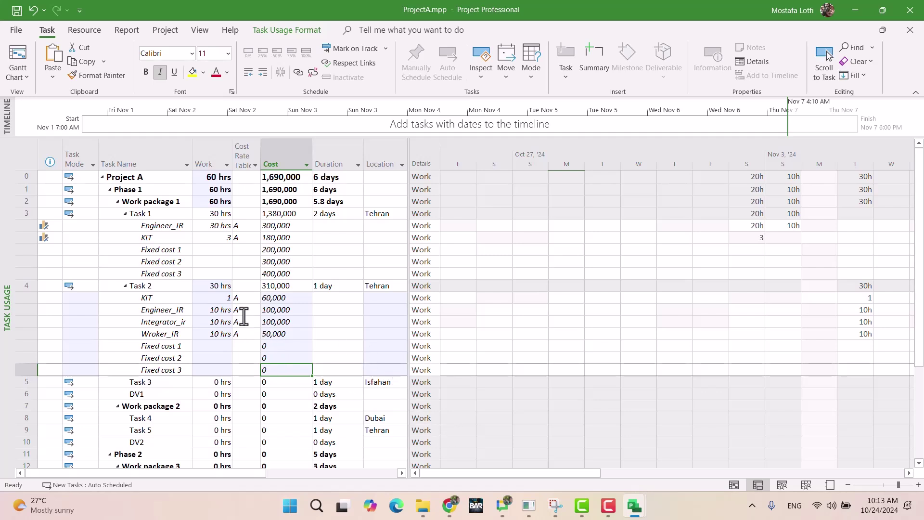
pyautogui.moveTo(562, 474); pyautogui.dragTo(652, 479)
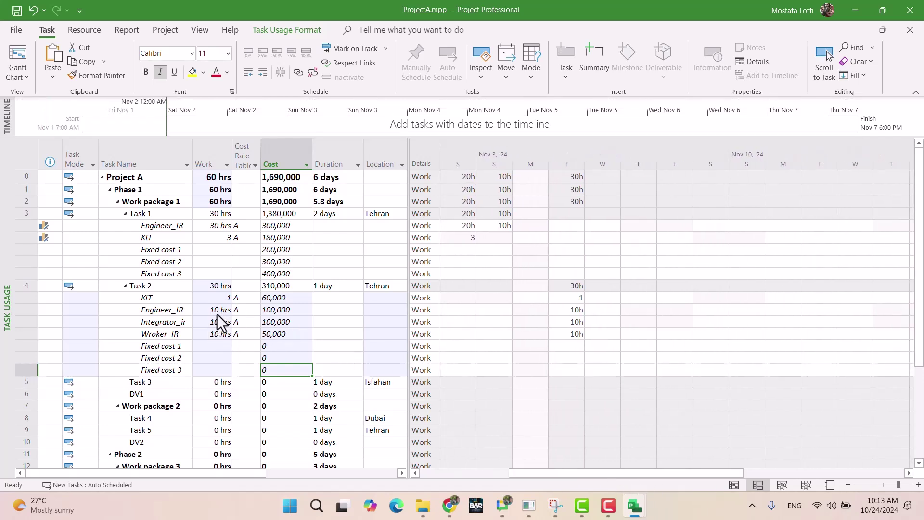
pyautogui.click(575, 310)
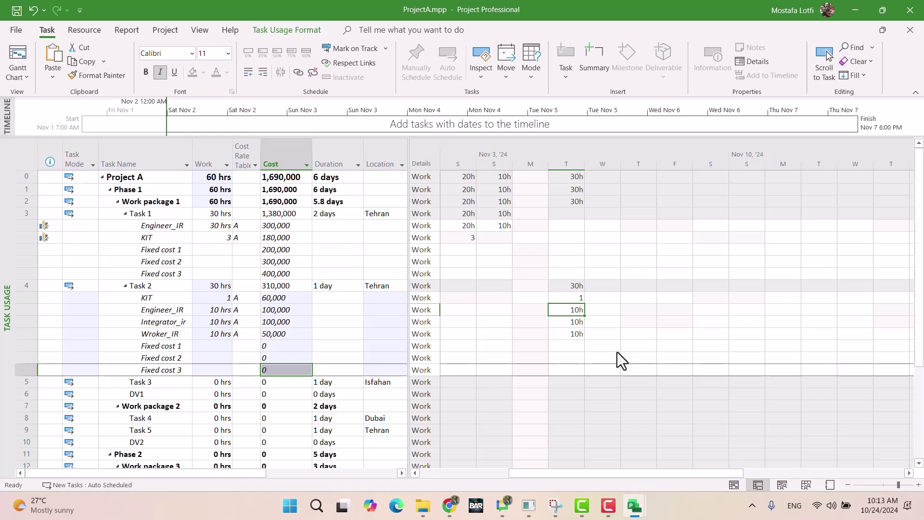
pyautogui.click(449, 505)
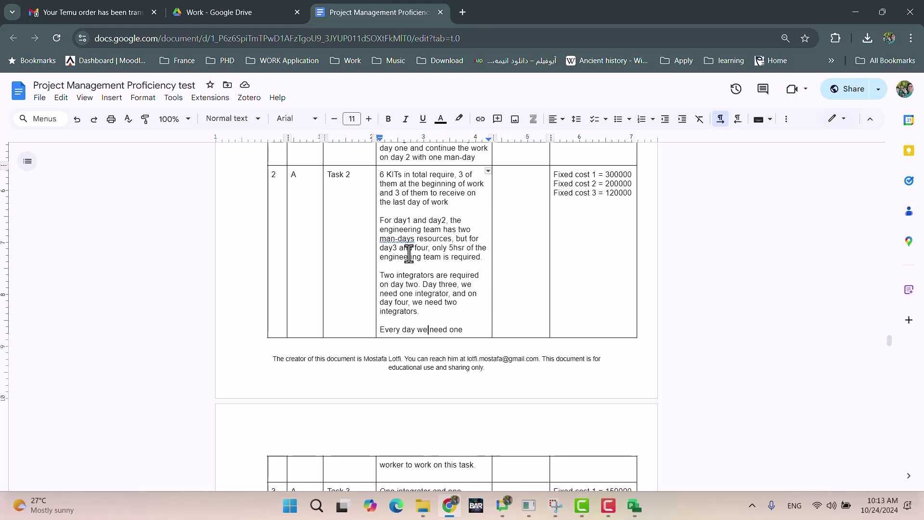
pyautogui.click(442, 510)
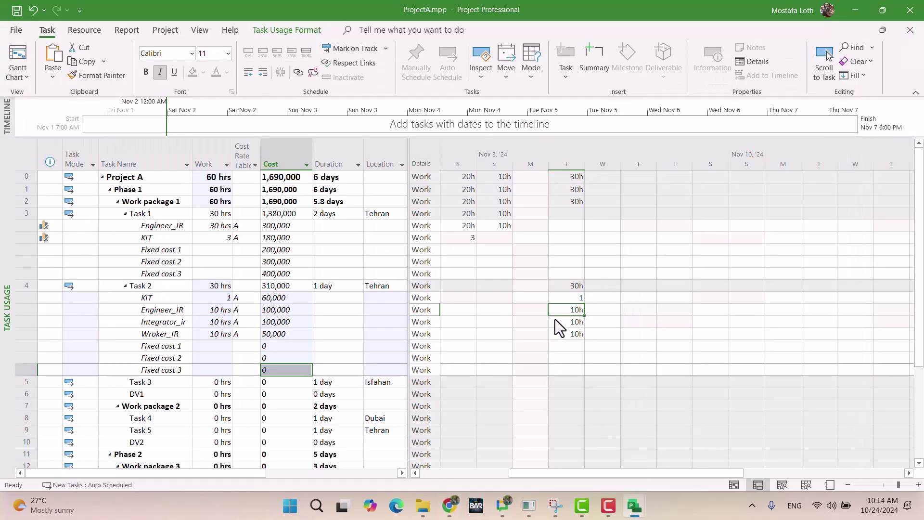
pyautogui.write('20')
pyautogui.press('Tab')
pyautogui.write('20')
pyautogui.press('Return')
pyautogui.press('Up')
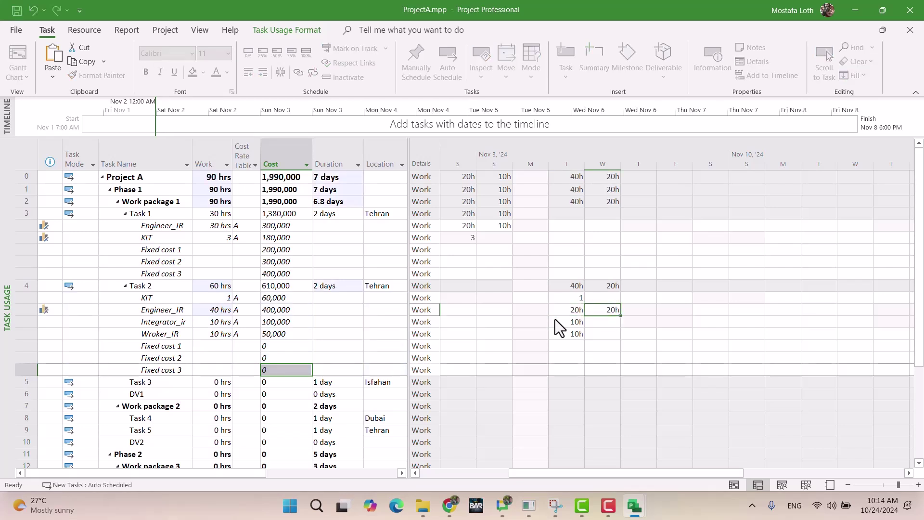
# Set Engineer_IR's work on Task 2 to 5h on Saturday, Nov 9 and 5h on Sunday, Nov 10.
pyautogui.press('Right')
pyautogui.press('Right')
pyautogui.press('Right')
pyautogui.press('Left')
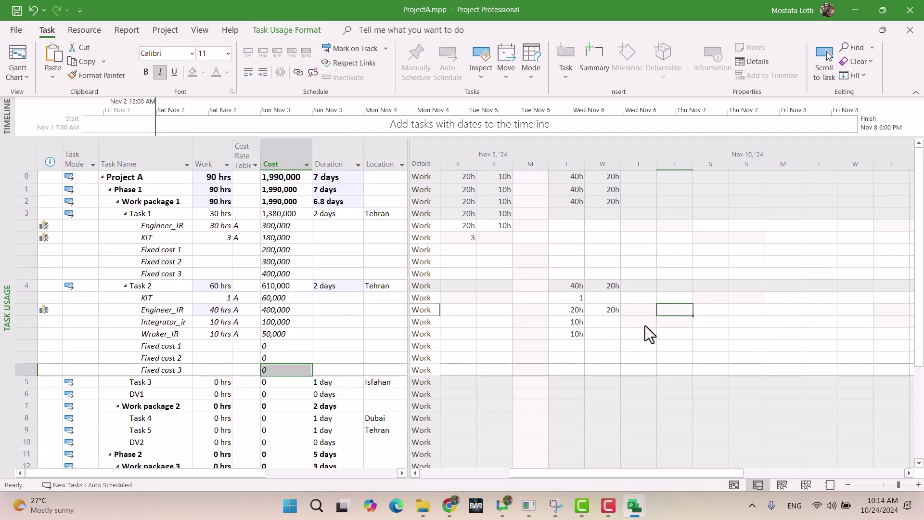
pyautogui.click(709, 311)
pyautogui.write('20')
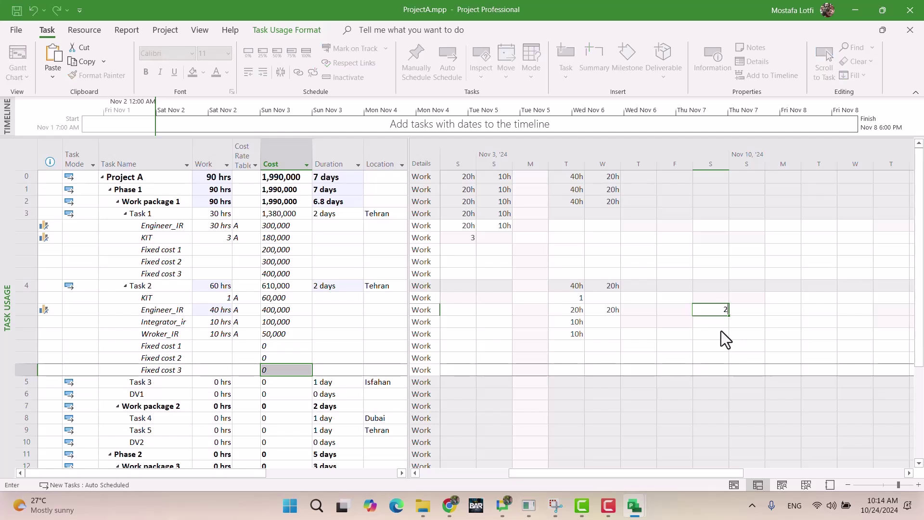
pyautogui.press('Right')
pyautogui.write('5')
pyautogui.press('Return')
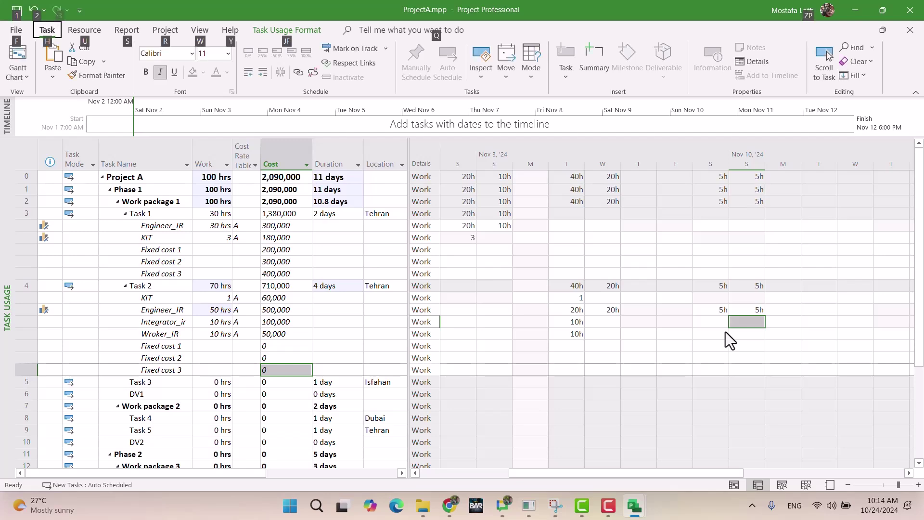
# Check Task 2's integrator requirements in the test document and return to the integrator's daily work in ProjectA.mpp.
pyautogui.hotkey('alt', 'Tab')
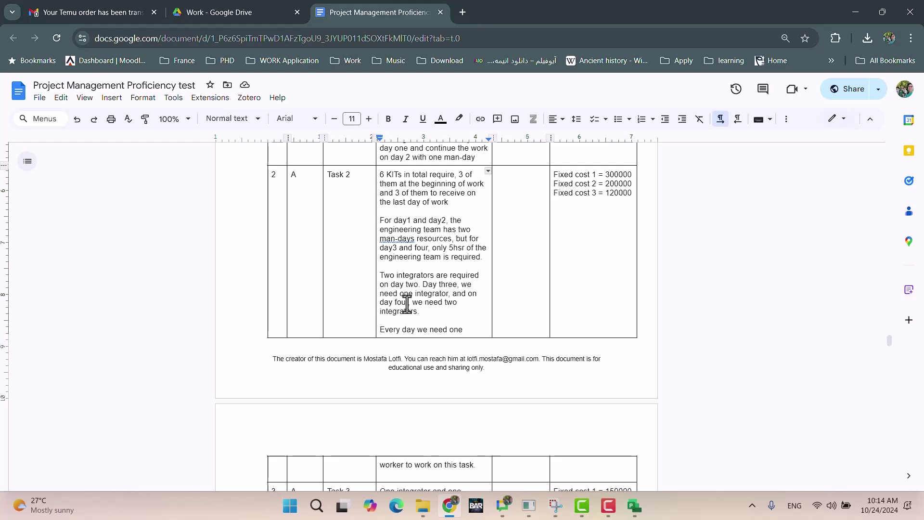
pyautogui.hotkey('alt', 'Tab')
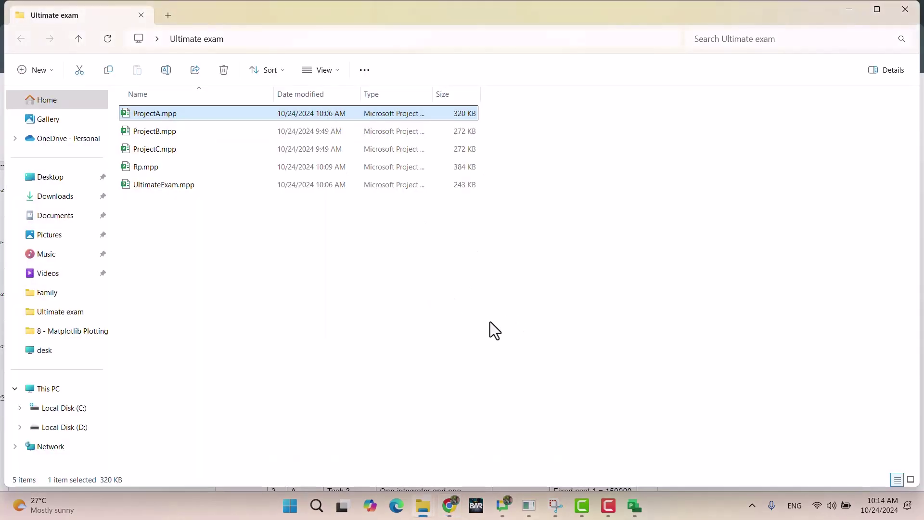
pyautogui.click(634, 506)
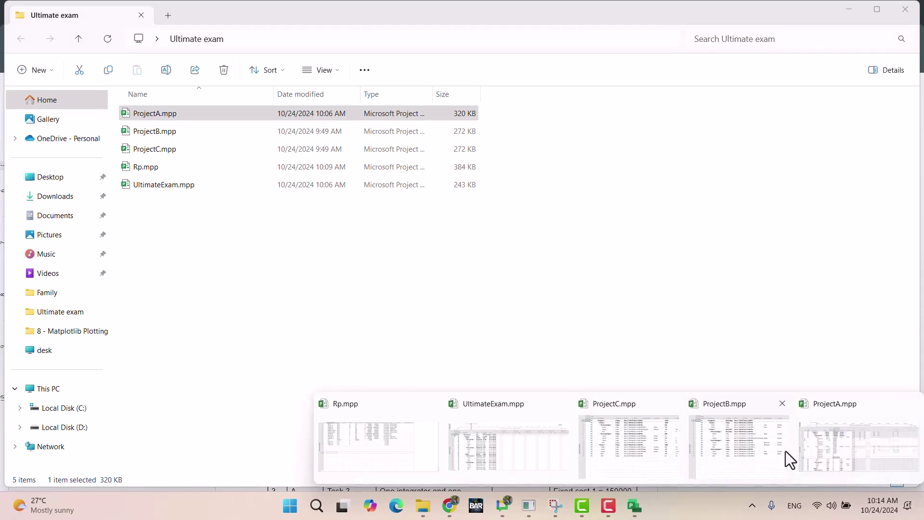
pyautogui.click(836, 451)
pyautogui.press('Left')
pyautogui.press('Left')
pyautogui.press('Left')
pyautogui.press('Left')
pyautogui.press('Left')
pyautogui.press('Right')
# Try entering Integrator_ir's work on Task 2 as 2 on Nov 6 and 1 on both Nov 9 and Nov 10.
pyautogui.write('2')
pyautogui.press('Right')
pyautogui.press('Right')
pyautogui.press('Right')
pyautogui.write('1')
pyautogui.press('Right')
pyautogui.write('1')
pyautogui.press('Left')
pyautogui.press('Left')
pyautogui.press('Left')
pyautogui.press('Left')
# Set Integrator_ir's work on Task 2 to 20h on Nov 6 and 10h on both Nov 9 and Nov 10.
pyautogui.write('20')
pyautogui.press('Right')
pyautogui.press('Right')
pyautogui.press('Right')
pyautogui.write('10')
pyautogui.press('Right')
pyautogui.write('10')
pyautogui.press('Return')
# Set Integrator_ir's work on Task 2 to 0h on Tuesday, Nov 5.
pyautogui.press('Left')
pyautogui.press('Left')
pyautogui.press('Left')
pyautogui.press('Left')
pyautogui.press('Up')
pyautogui.press('Left')
pyautogui.write('0')
pyautogui.press('Return')
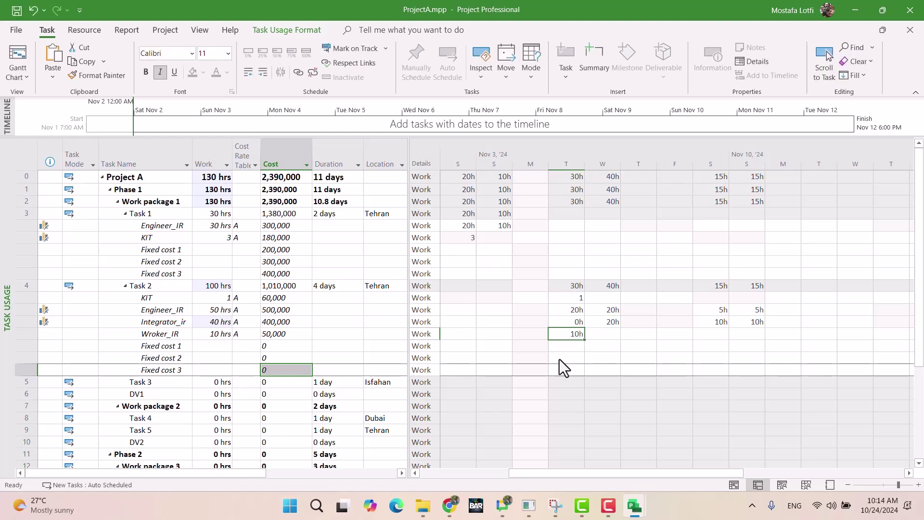
# Recheck the integrator requirements in the test document and set Integrator_ir's work on Task 2 to 20h on Nov 10.
pyautogui.click(449, 506)
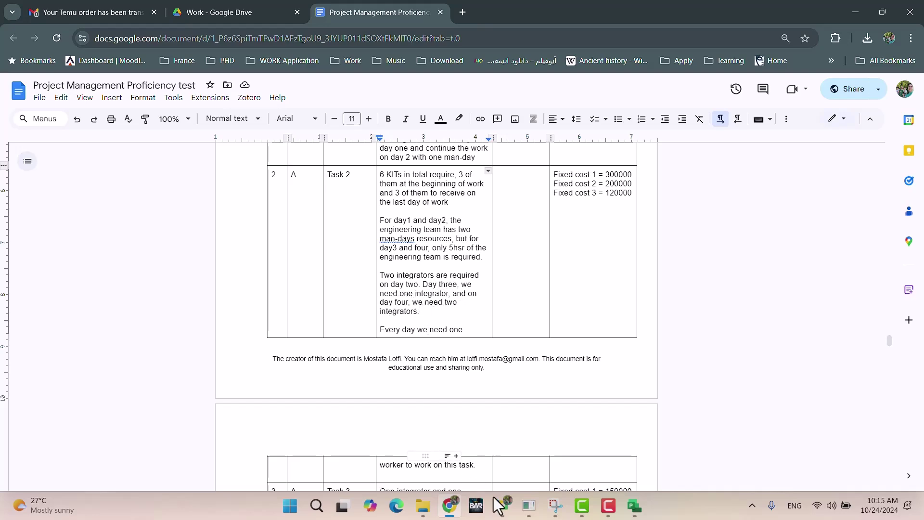
pyautogui.click(450, 505)
pyautogui.click(755, 325)
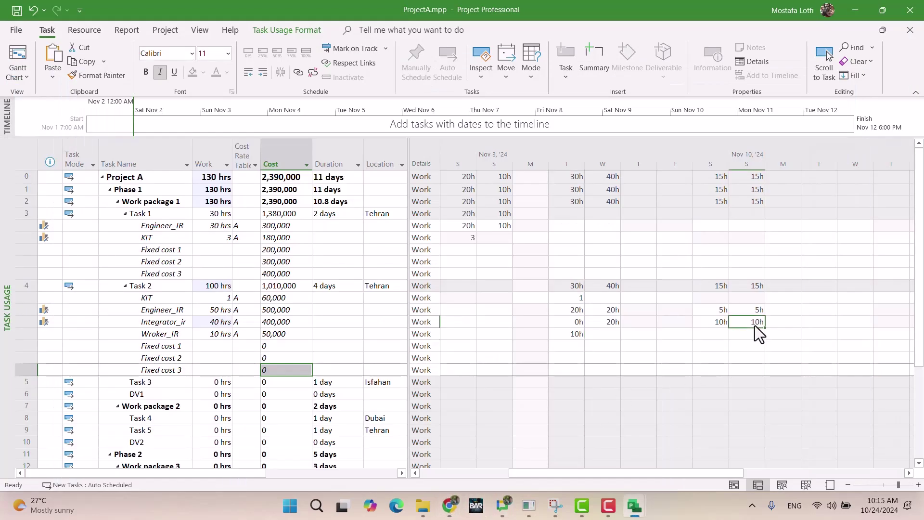
pyautogui.write('20')
pyautogui.press('Return')
pyautogui.click(746, 343)
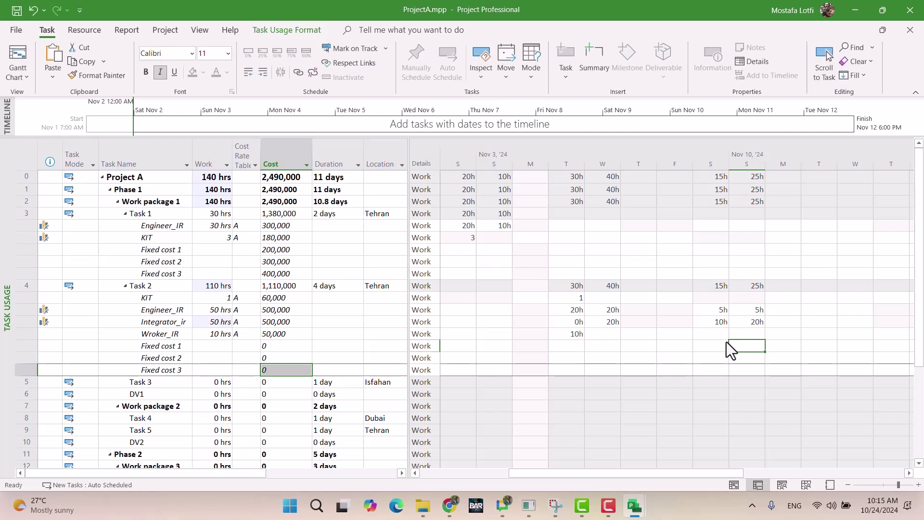
# Set Wroker_IR's work on Task 2 to 10h on each of Nov 6, Nov 9 and Nov 10.
pyautogui.click(609, 335)
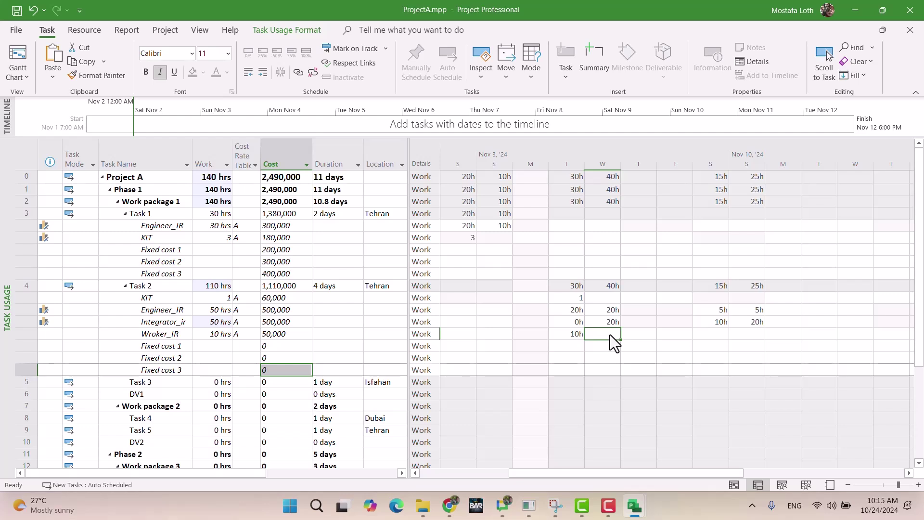
pyautogui.write('10')
pyautogui.press('Return')
pyautogui.press('Up')
pyautogui.press('Right')
pyautogui.press('Right')
pyautogui.press('Right')
pyautogui.write('10')
pyautogui.press('Return')
pyautogui.press('Up')
pyautogui.press('Right')
pyautogui.write('10')
pyautogui.press('Return')
# Review Wroker_IR's daily work entries on Task 2 from Nov 5 to Nov 10.
pyautogui.press('Left')
pyautogui.press('Left')
pyautogui.press('Up')
pyautogui.hotkey('shift', 'Left')
pyautogui.press('Left')
pyautogui.press('Left')
pyautogui.press('Right')
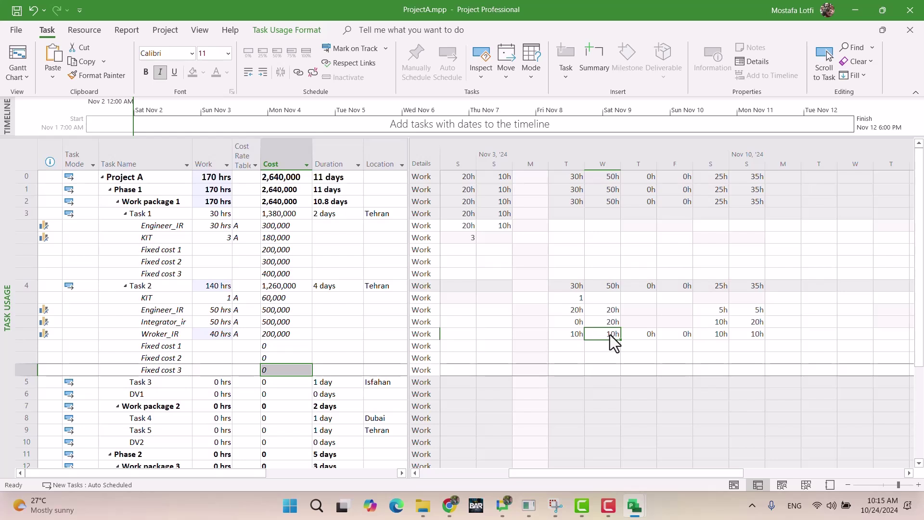
pyautogui.press('Right')
pyautogui.press('Right')
pyautogui.press('Left')
pyautogui.press('Left')
pyautogui.press('Left')
pyautogui.press('Right')
pyautogui.press('Right')
pyautogui.press('Right')
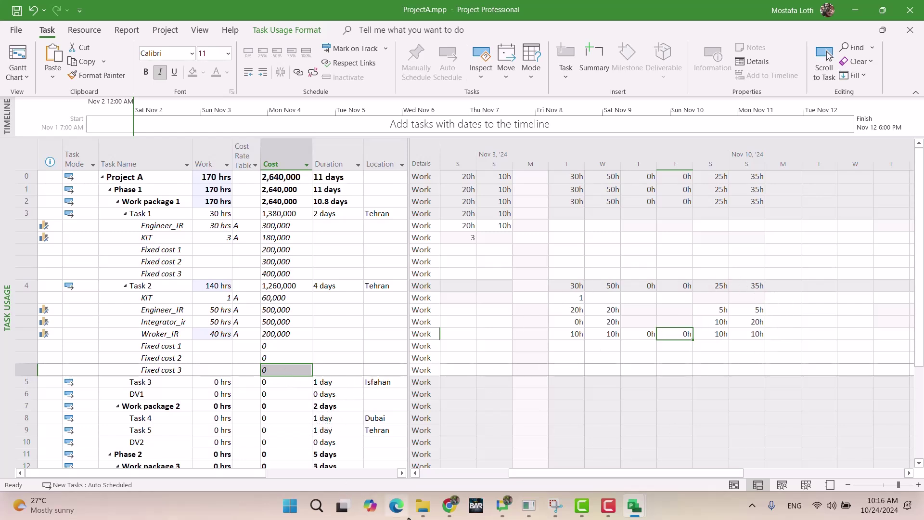
# Check Task 2's KIT requirement in the test document and set its KIT quantity to 3 on Nov 5 in ProjectA.mpp.
pyautogui.click(448, 508)
pyautogui.scroll(3, 448, 257)
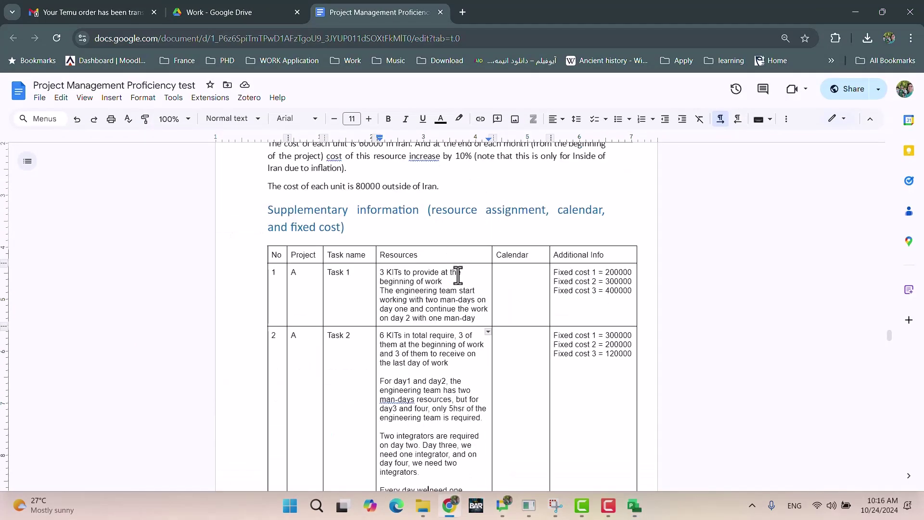
pyautogui.click(449, 509)
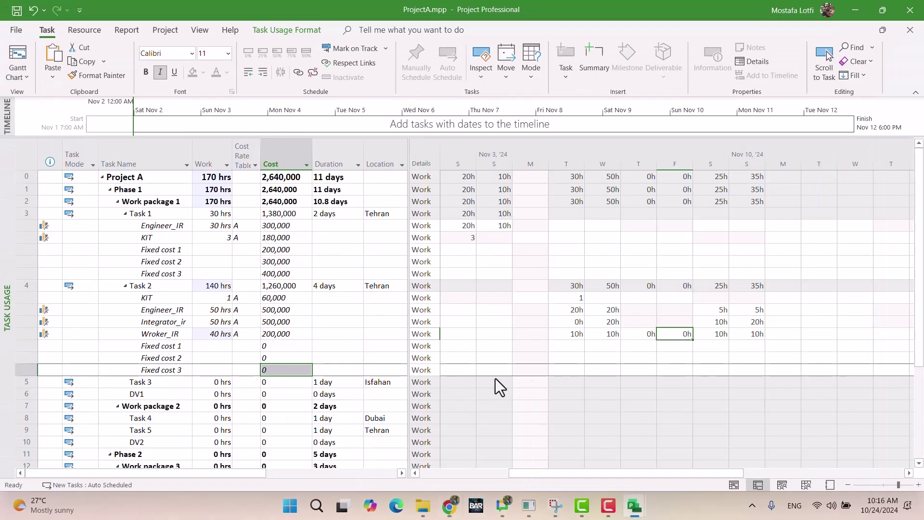
pyautogui.click(577, 298)
pyautogui.write('3')
# Set the KIT quantity on Task 2 to 3 on Nov 10, the last day of work.
pyautogui.press('Right')
pyautogui.press('Right')
pyautogui.press('Right')
pyautogui.press('Right')
pyautogui.press('Right')
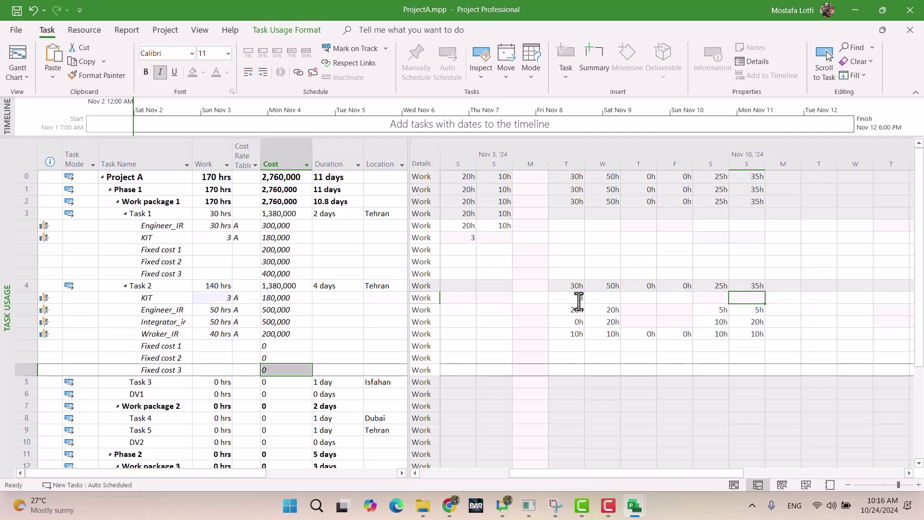
pyautogui.write('3')
pyautogui.press('Return')
pyautogui.press('Left')
pyautogui.press('Left')
pyautogui.press('Left')
pyautogui.press('Left')
pyautogui.press('Left')
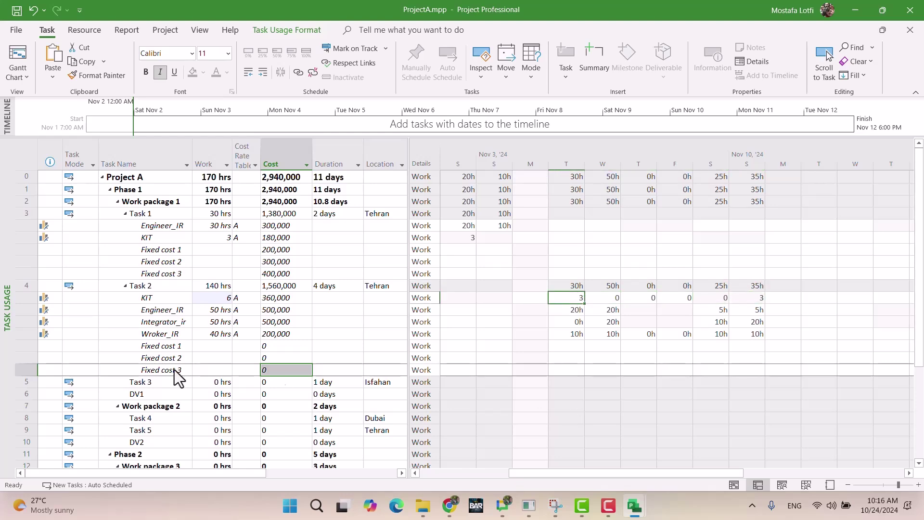
# Look up Task 2's fixed costs in the test document and set Fixed cost 1 to 300,000, Fixed cost 2 to 200,000 and Fixed cost 3 to 120,000.
pyautogui.click(450, 506)
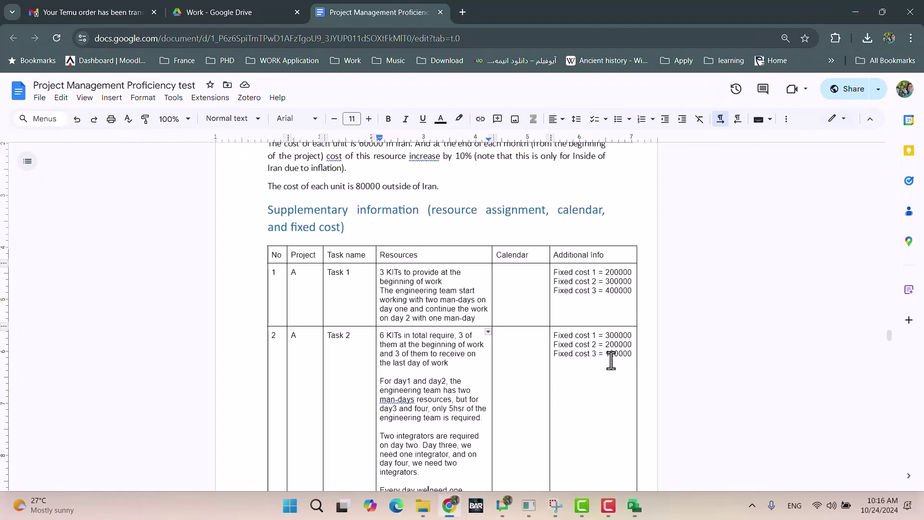
pyautogui.click(449, 505)
pyautogui.click(217, 347)
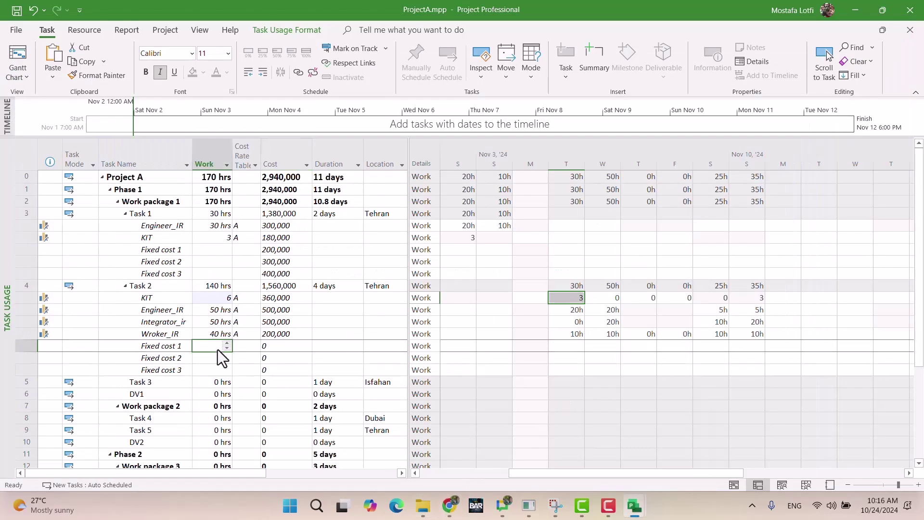
pyautogui.press('Tab')
pyautogui.press('Tab')
pyautogui.write('3')
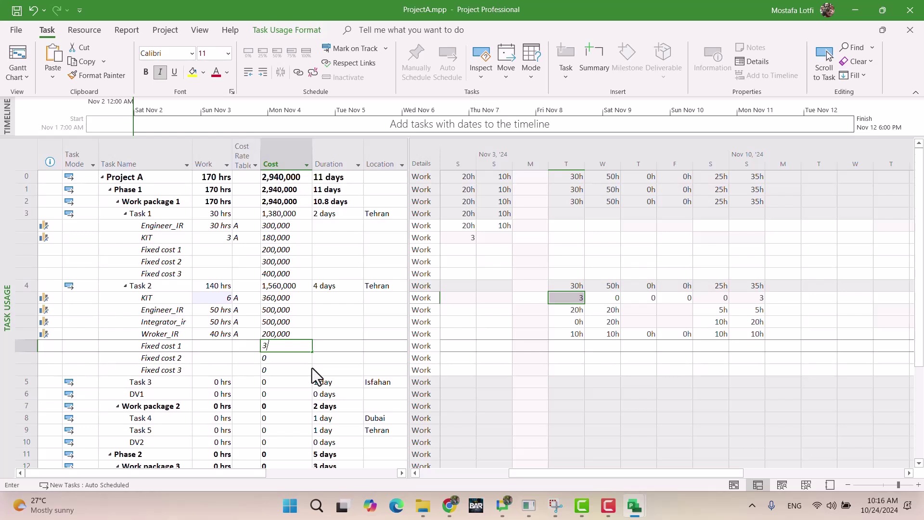
pyautogui.write('00,000')
pyautogui.press('Return')
pyautogui.write('200,000')
pyautogui.press('Return')
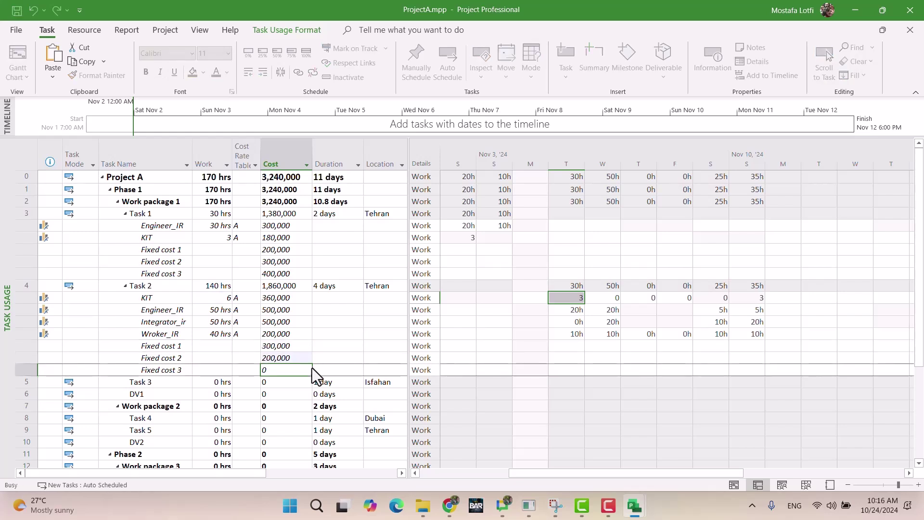
pyautogui.write('120,000')
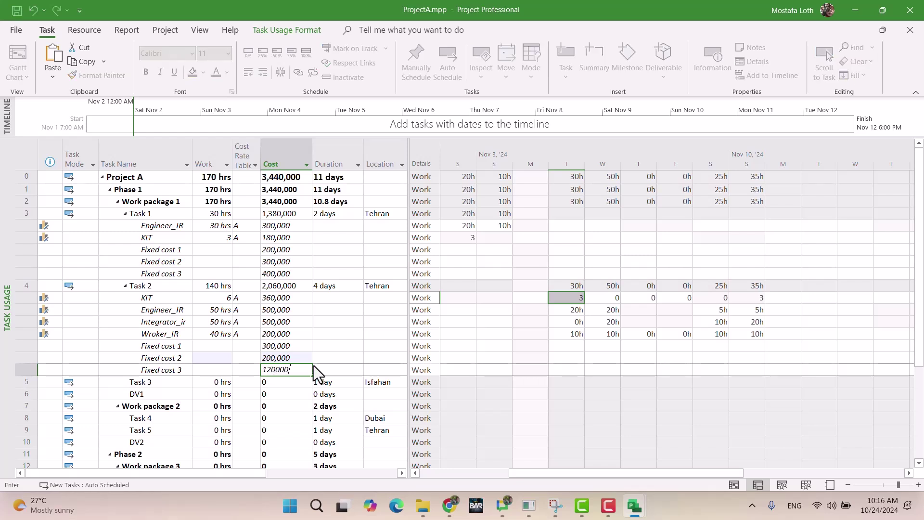
pyautogui.press('Return')
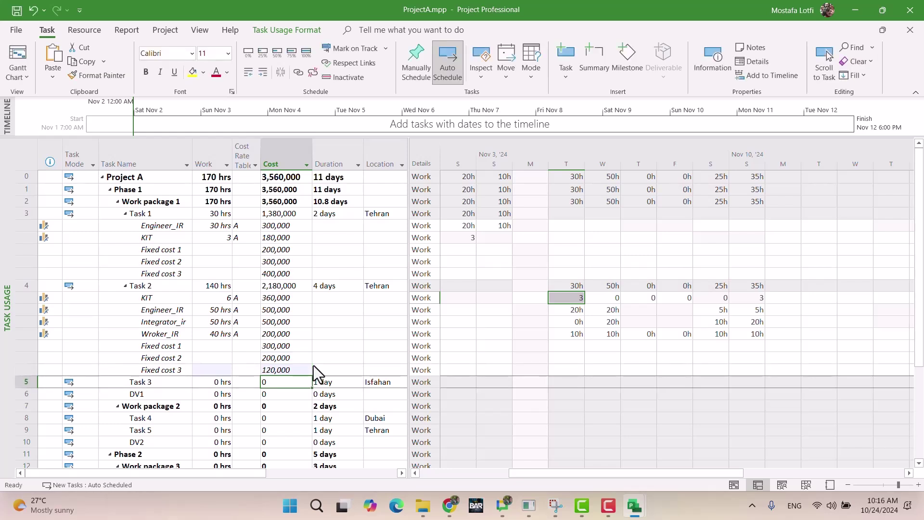
# Check Task 2's duration and costs and save the project.
pyautogui.click(175, 332)
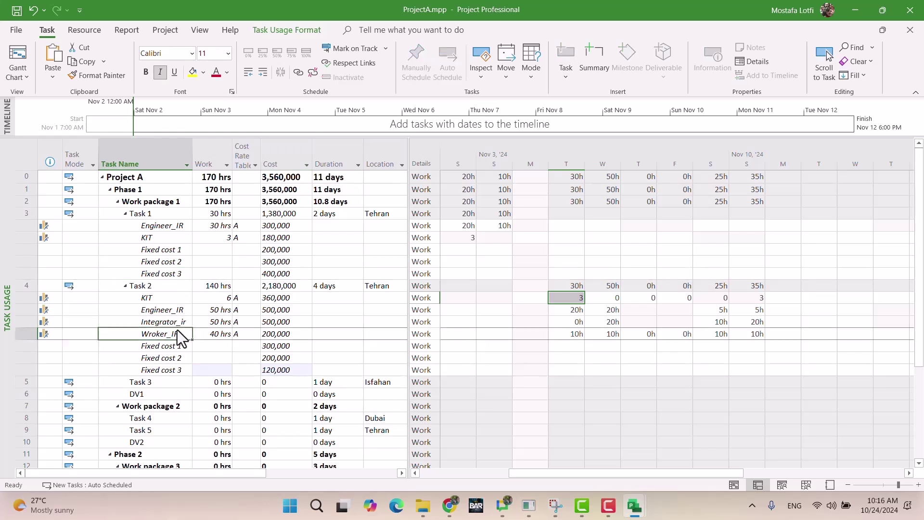
pyautogui.click(320, 287)
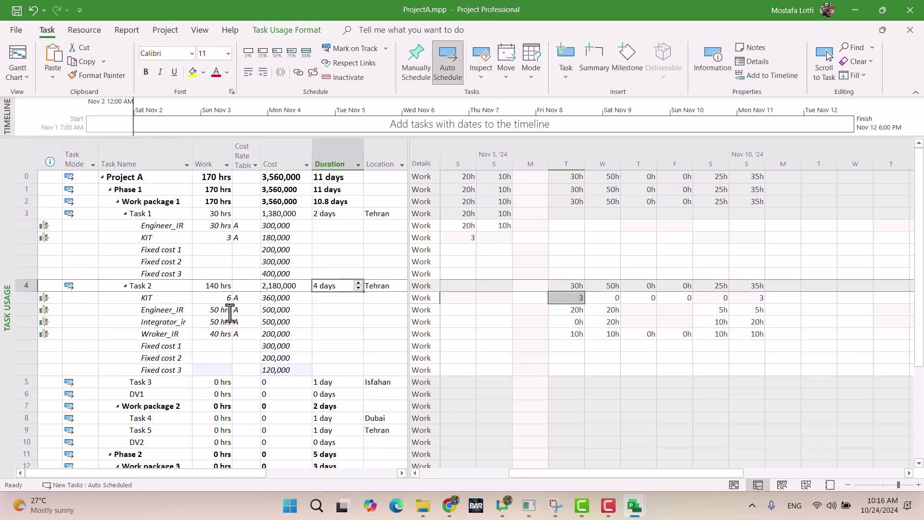
pyautogui.click(282, 287)
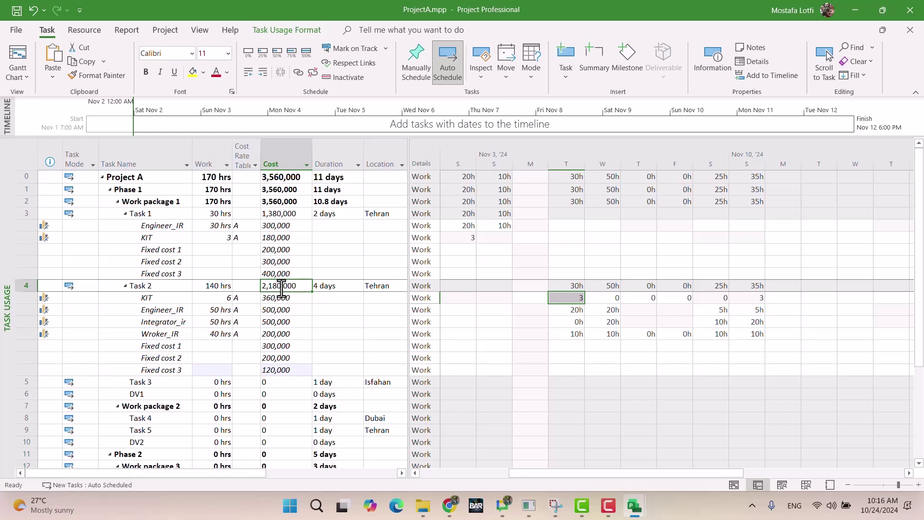
pyautogui.hotkey('ctrl', 's')
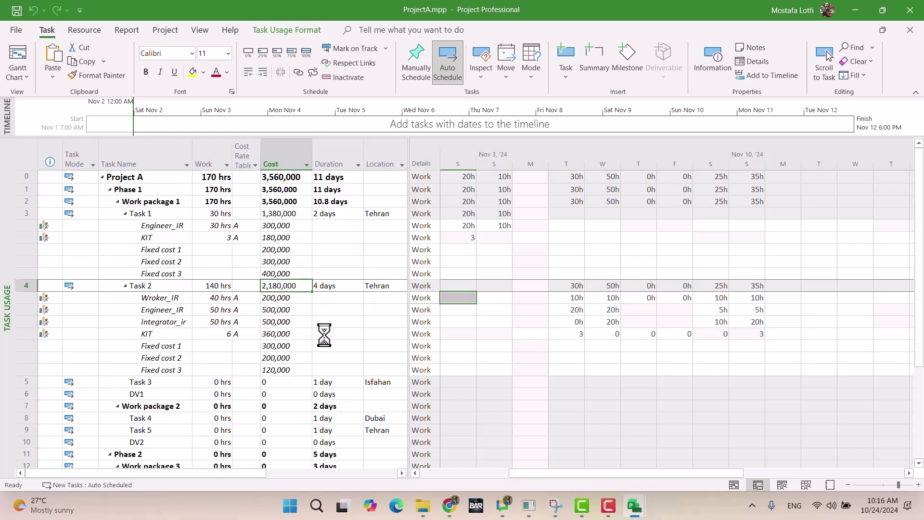
pyautogui.click(274, 332)
pyautogui.click(273, 297)
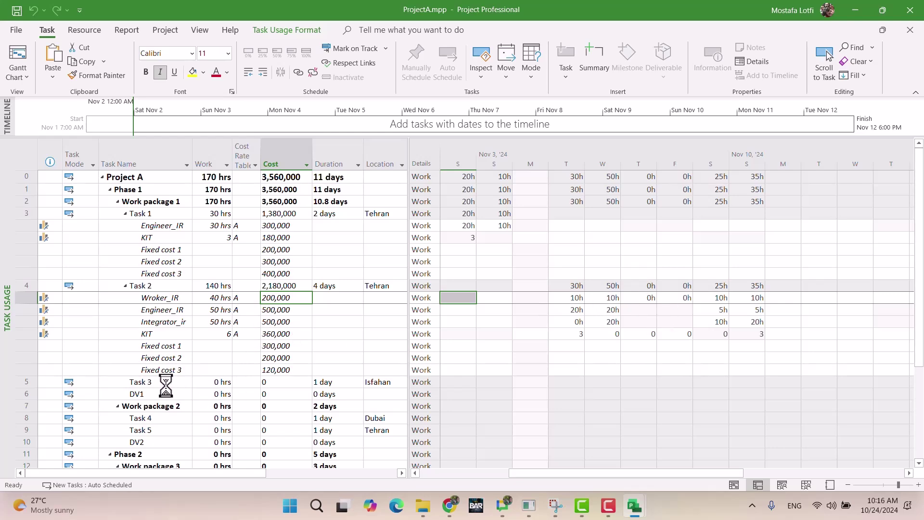
# Read Task 3's resource and fixed cost requirements in the test document and return to ProjectA.mpp.
pyautogui.click(446, 508)
pyautogui.scroll(-3, 510, 363)
pyautogui.scroll(-3, 511, 364)
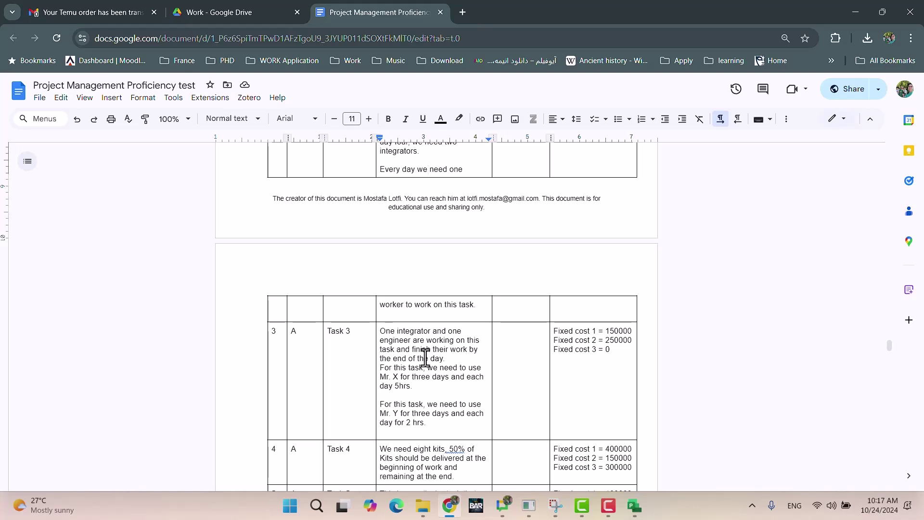
pyautogui.click(415, 402)
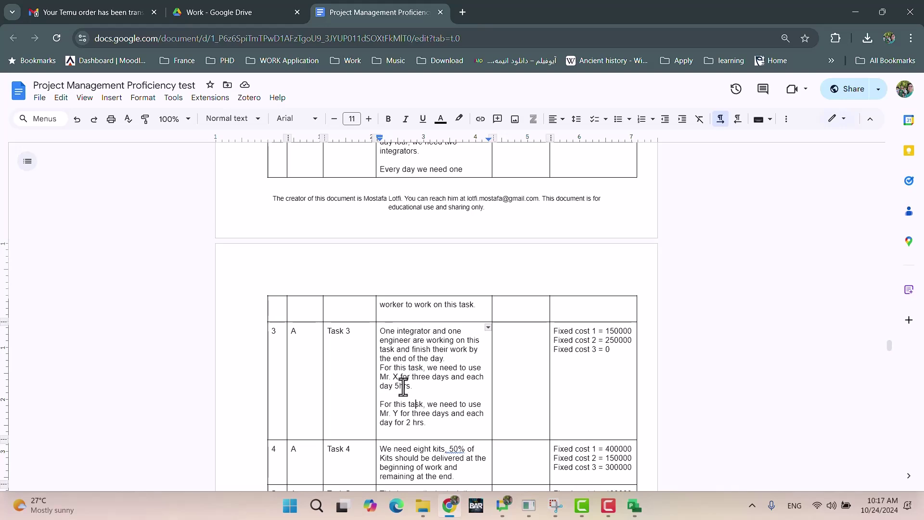
pyautogui.click(447, 503)
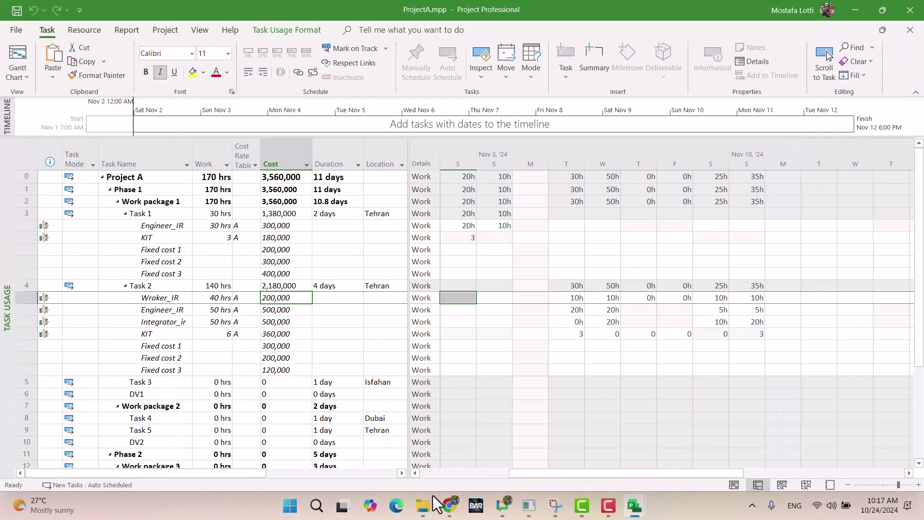
pyautogui.click(170, 301)
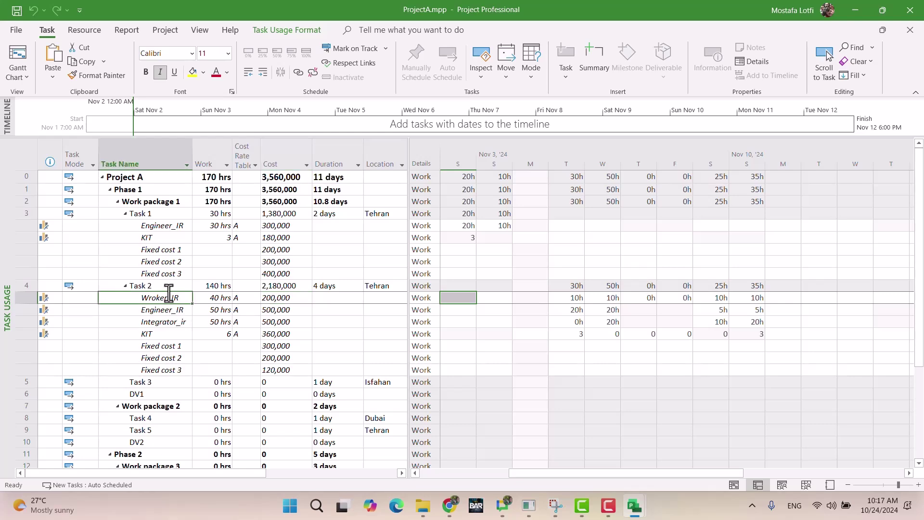
pyautogui.doubleClick(158, 383)
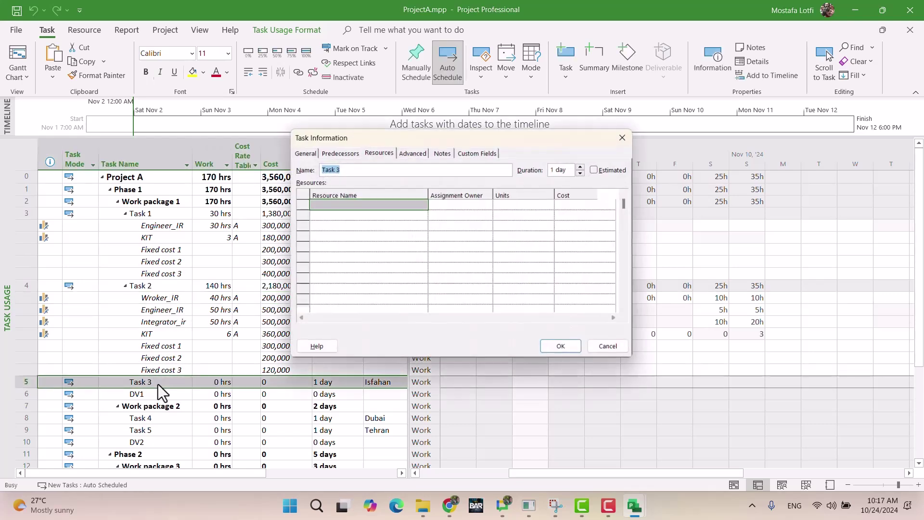
pyautogui.click(376, 207)
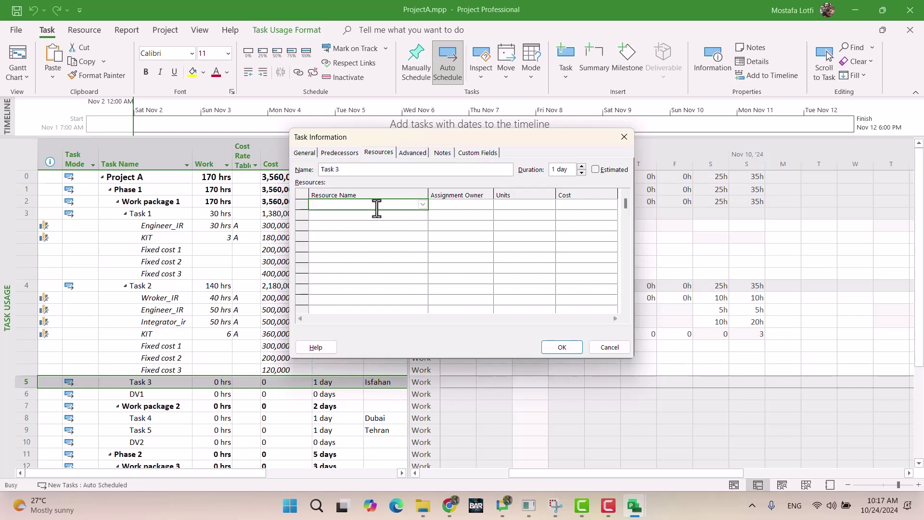
pyautogui.click(423, 207)
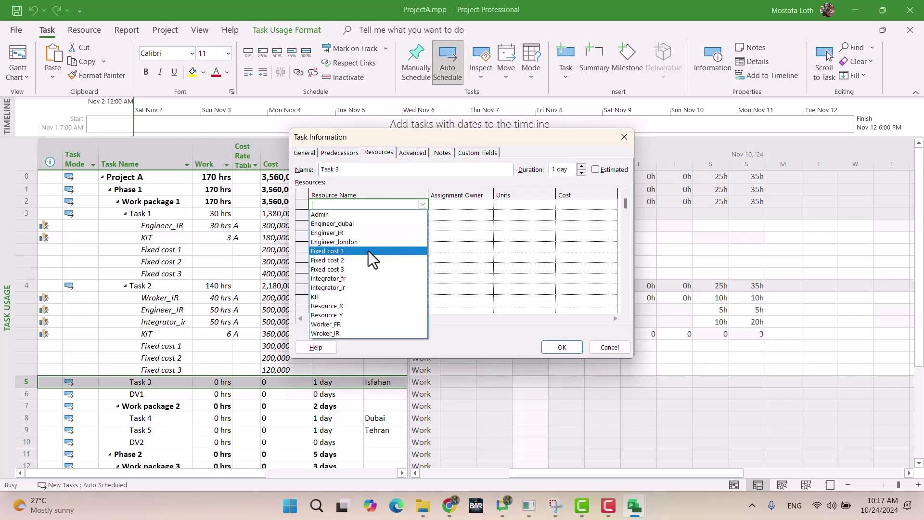
pyautogui.click(624, 138)
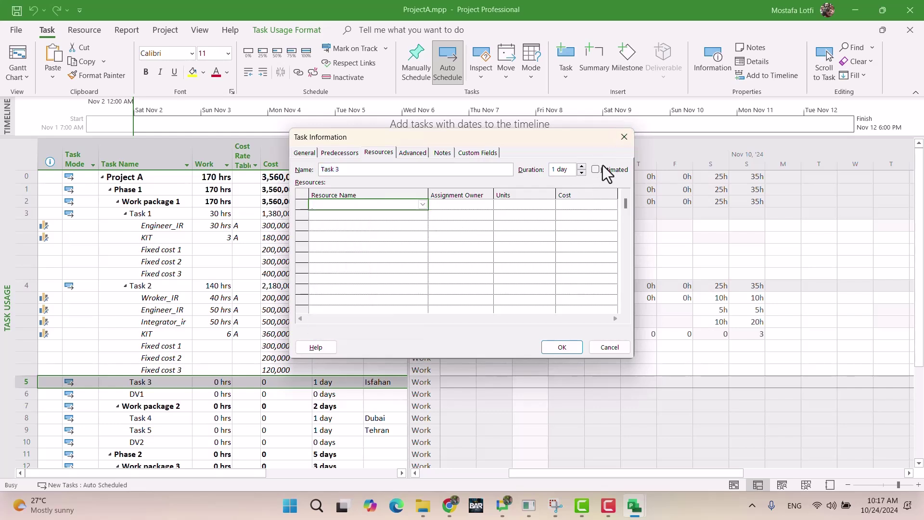
pyautogui.click(624, 137)
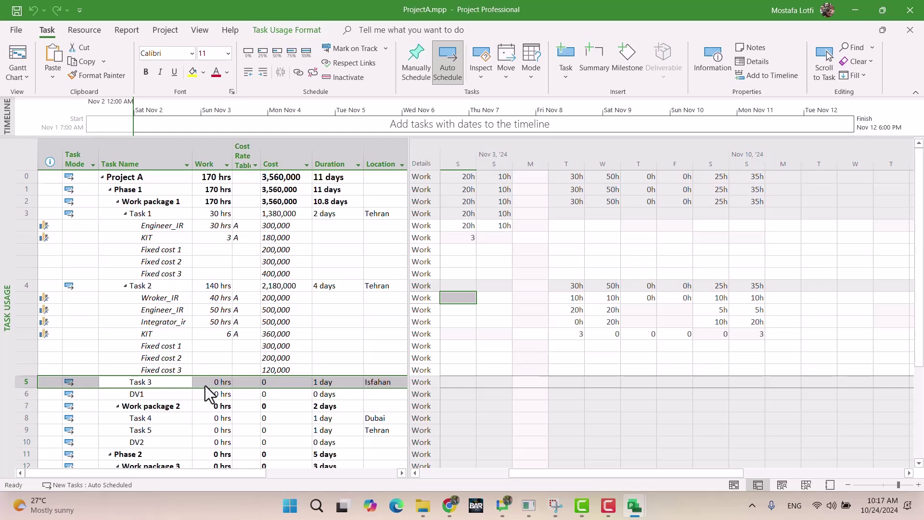
# Assign Integrator_ir as the first resource of Task 3.
pyautogui.doubleClick(161, 385)
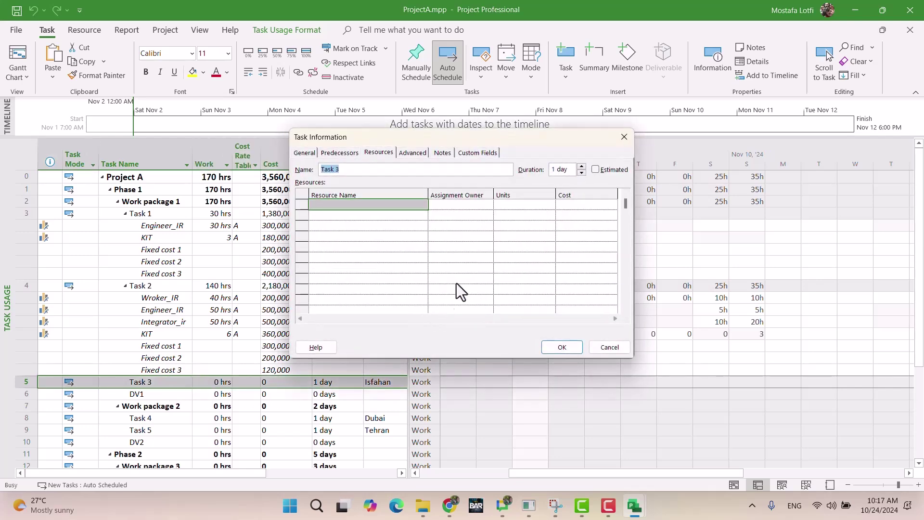
pyautogui.click(418, 206)
pyautogui.click(422, 204)
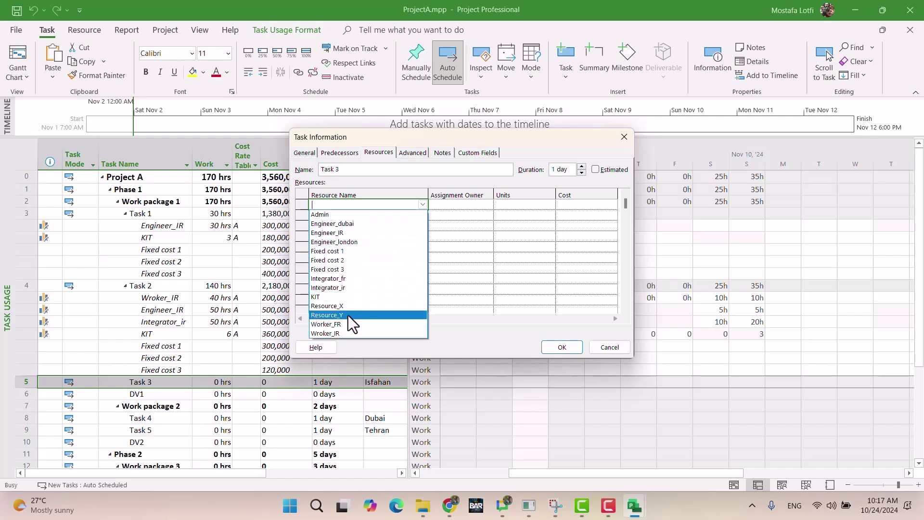
pyautogui.click(353, 288)
# Recheck Task 3's staffing in the test document and assign Engineer_IR as its second resource.
pyautogui.click(397, 216)
pyautogui.click(423, 216)
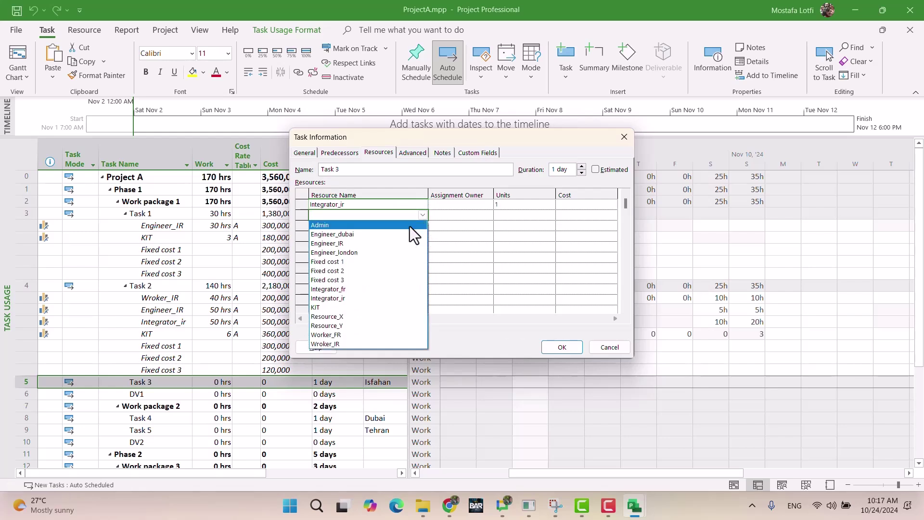
pyautogui.click(461, 271)
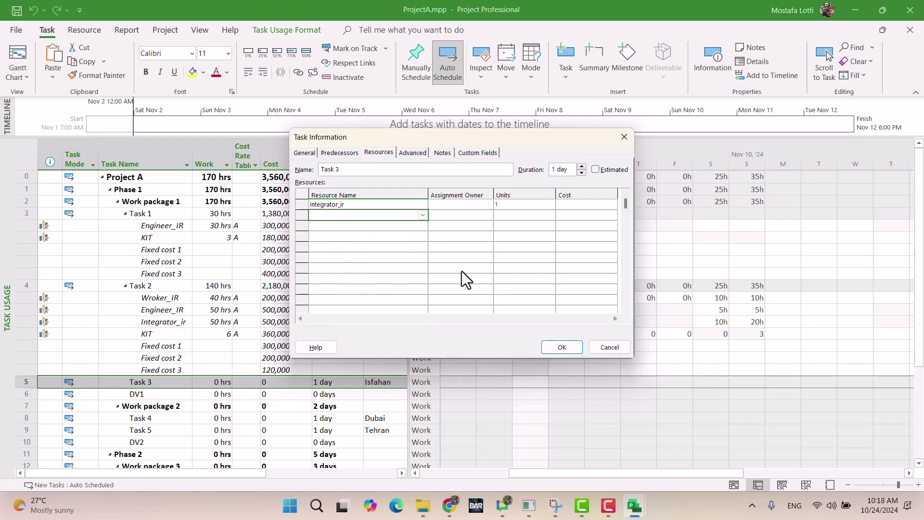
pyautogui.click(446, 508)
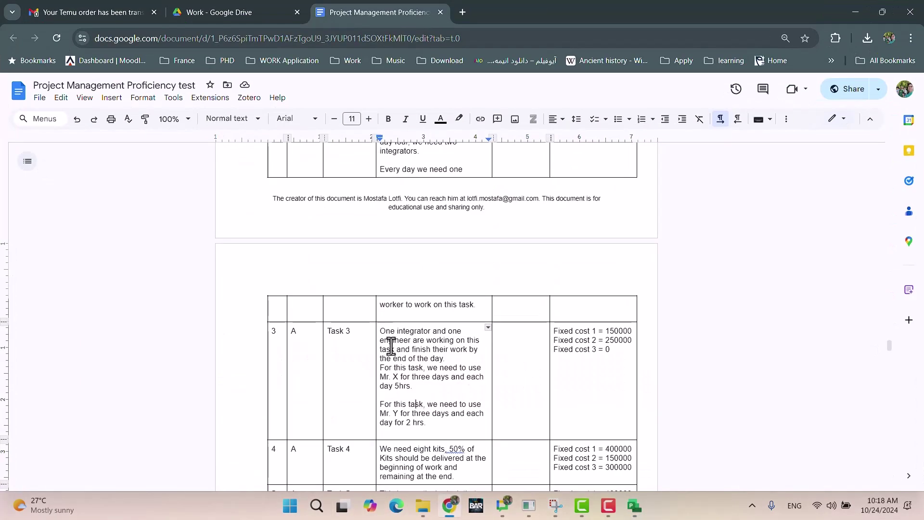
pyautogui.click(449, 506)
pyautogui.click(422, 215)
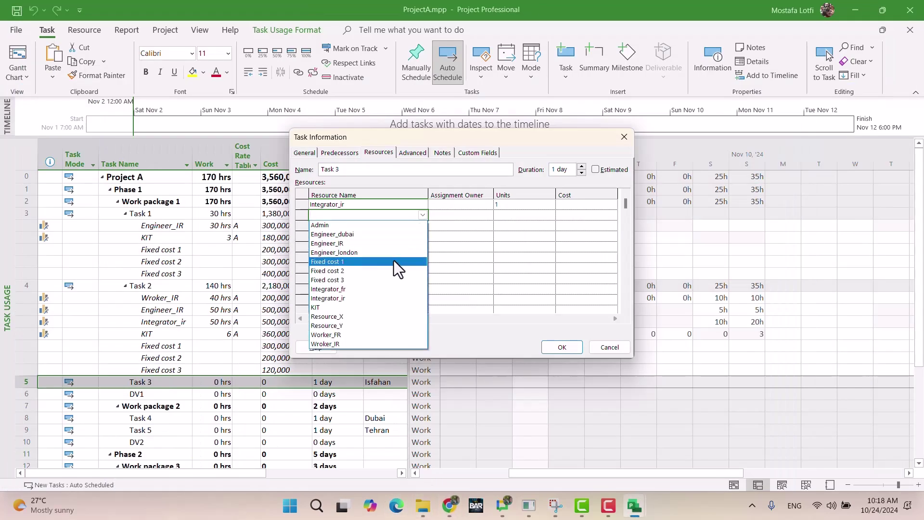
pyautogui.click(379, 243)
pyautogui.click(384, 258)
# Consult the test document again, add Resource_X and Resource_Y to Task 3, and apply the assignments.
pyautogui.click(449, 505)
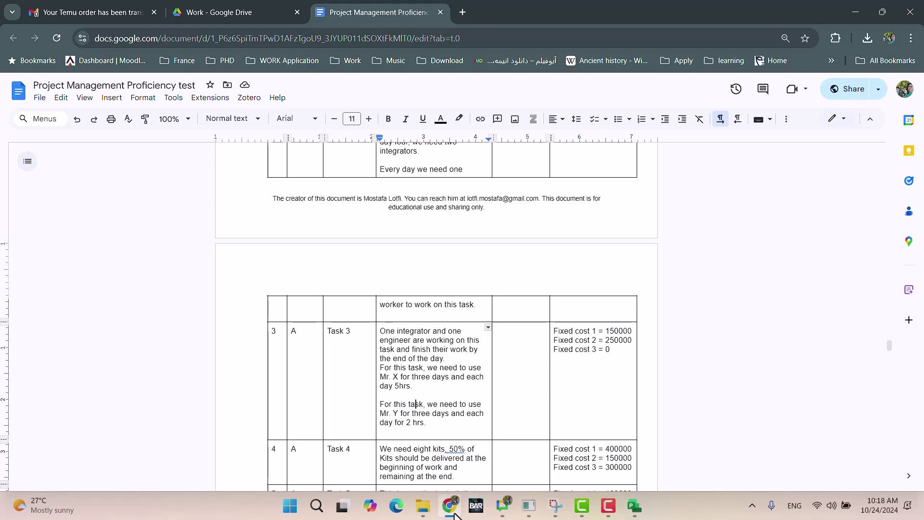
pyautogui.hotkey('alt', 'Tab')
pyautogui.click(424, 226)
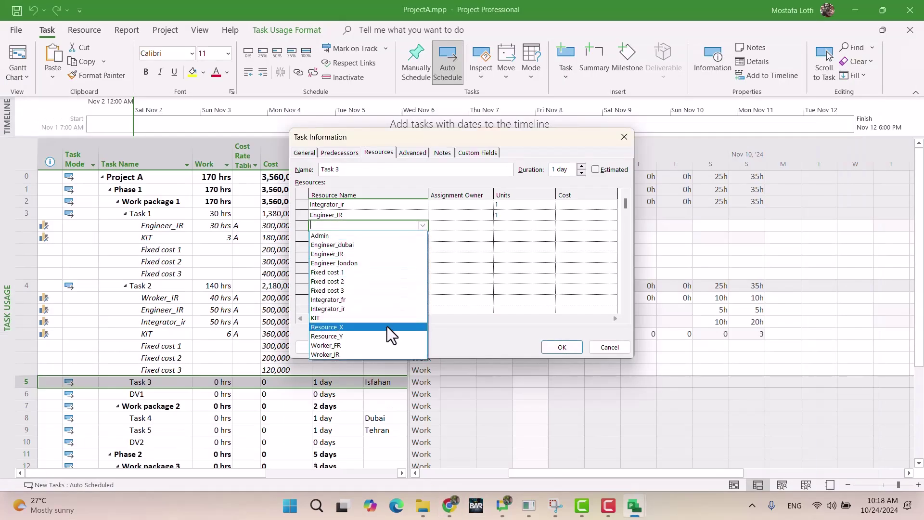
pyautogui.click(387, 328)
pyautogui.click(419, 238)
pyautogui.click(423, 236)
pyautogui.click(368, 346)
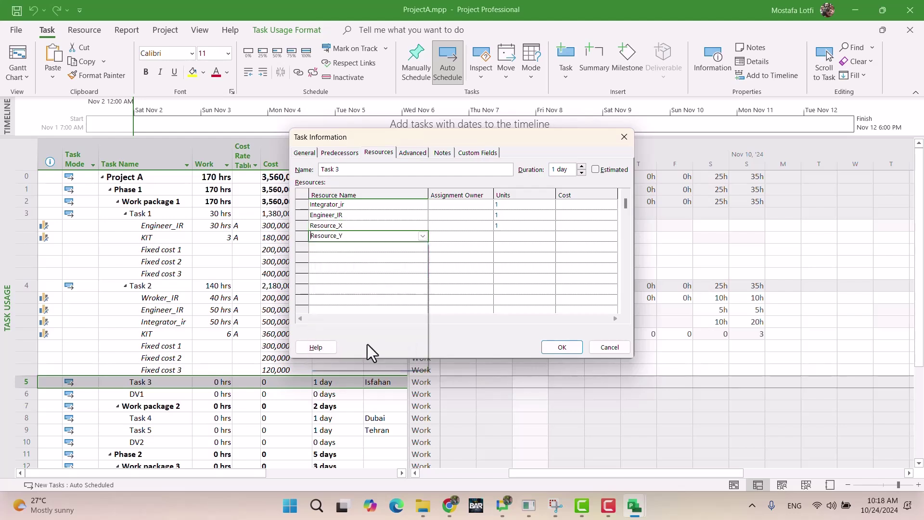
pyautogui.click(409, 292)
pyautogui.click(560, 347)
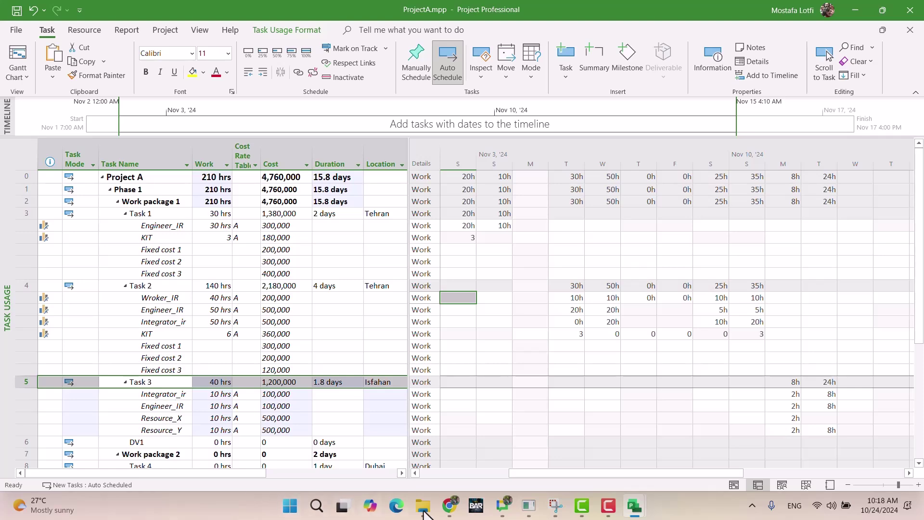
# Reread Task 3's requirements in the test document and compare them with its resources' daily work in Task Usage.
pyautogui.click(450, 508)
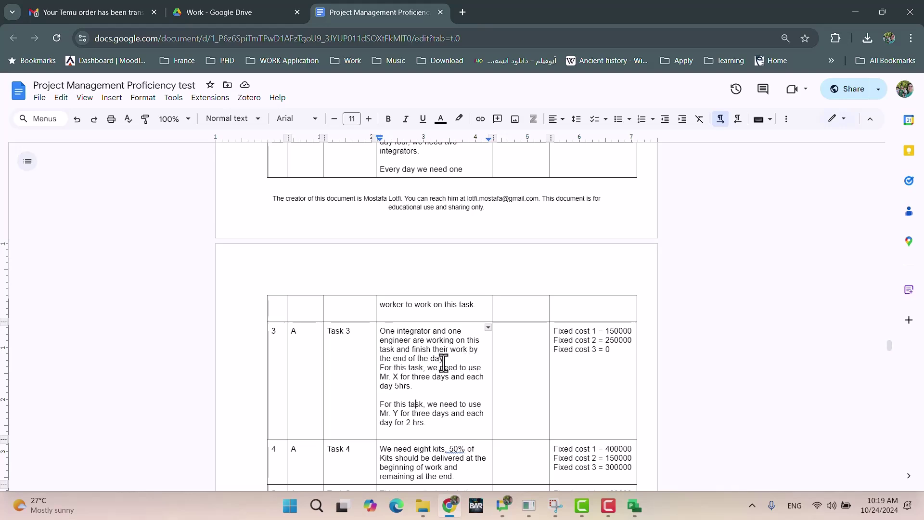
pyautogui.click(446, 505)
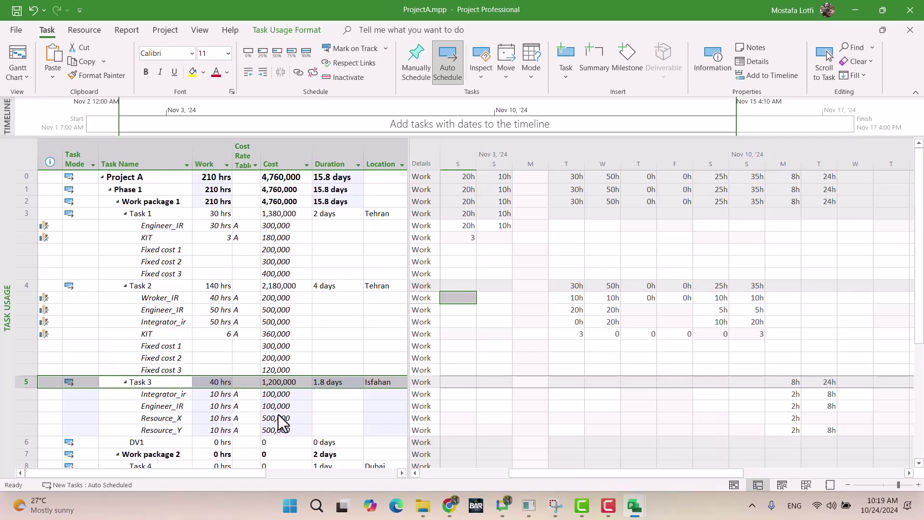
pyautogui.click(261, 417)
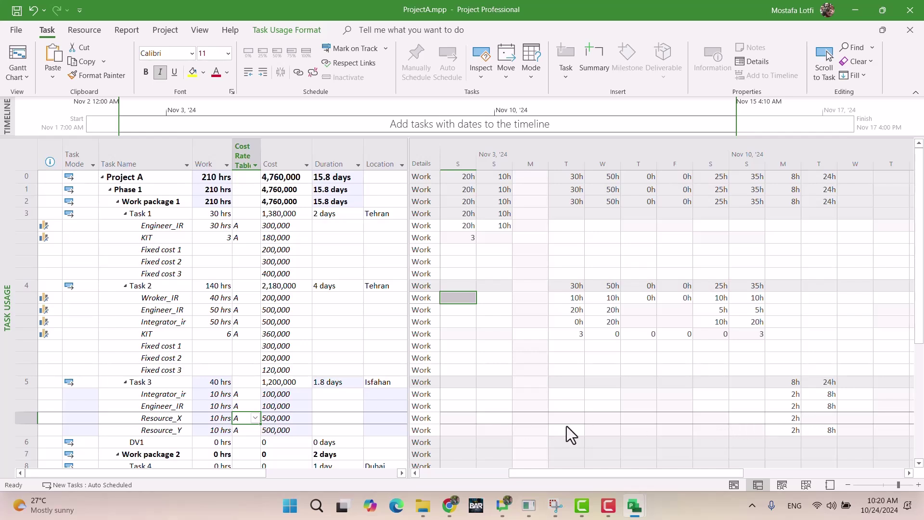
pyautogui.click(789, 399)
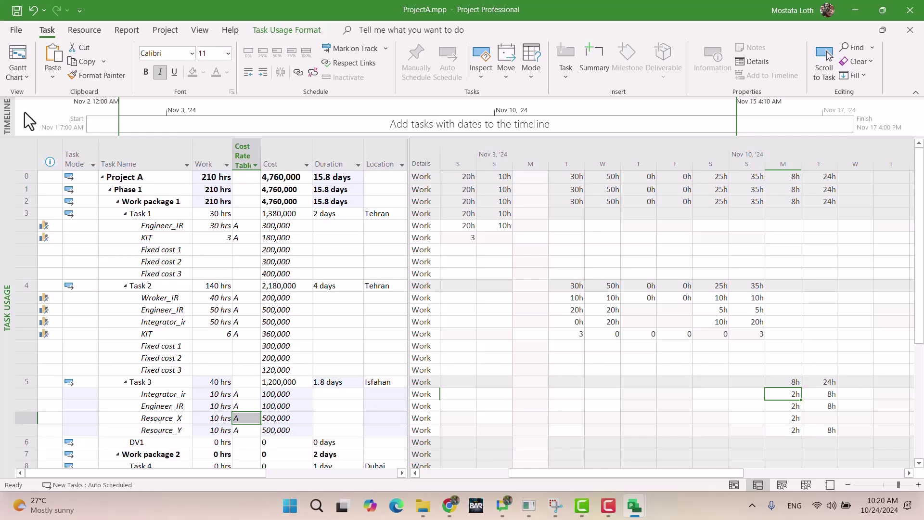
# Switch the project to the Gantt Chart view and select Task 3's bar.
pyautogui.click(16, 80)
pyautogui.click(18, 72)
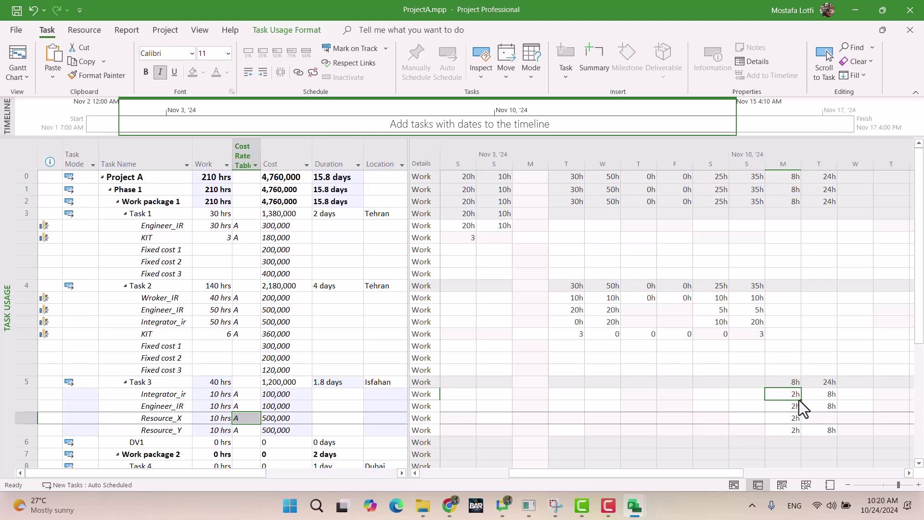
pyautogui.click(19, 53)
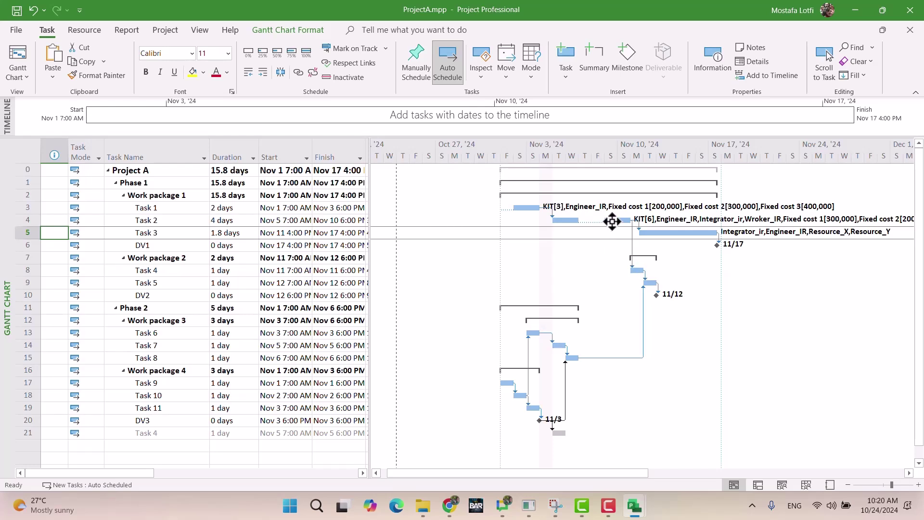
pyautogui.click(657, 234)
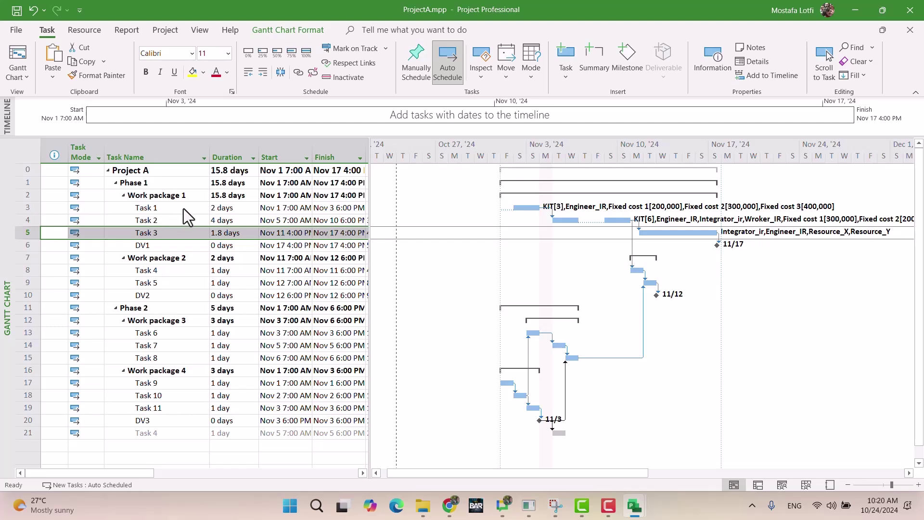
# Review Task 1's predecessors, resources and advanced settings in its task information.
pyautogui.doubleClick(161, 208)
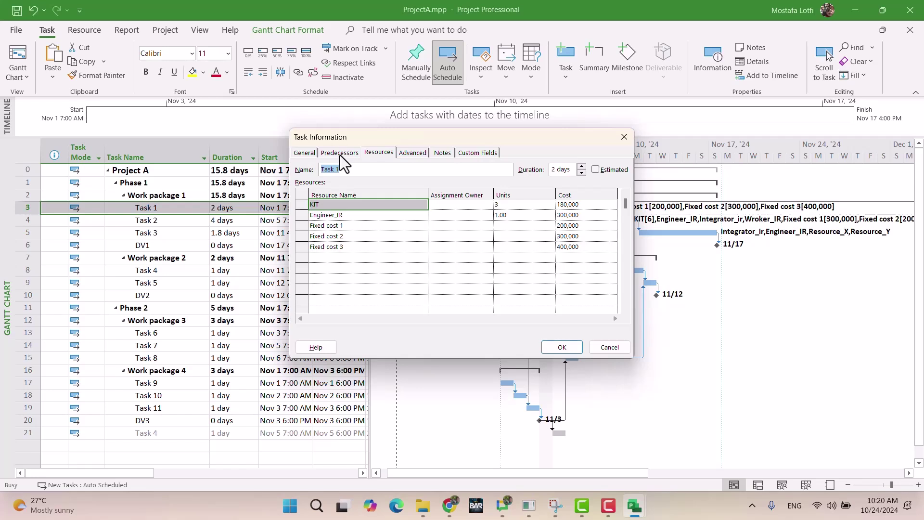
pyautogui.click(340, 154)
pyautogui.click(373, 154)
pyautogui.click(410, 154)
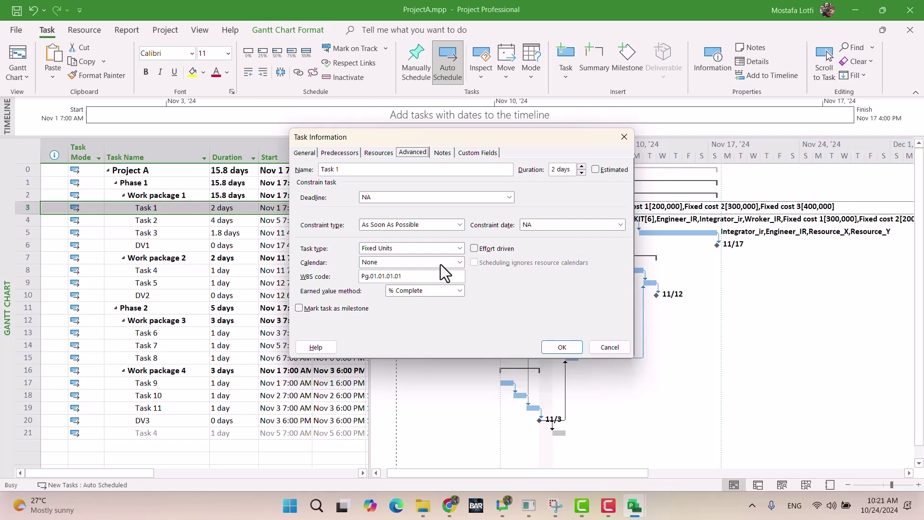
pyautogui.click(551, 345)
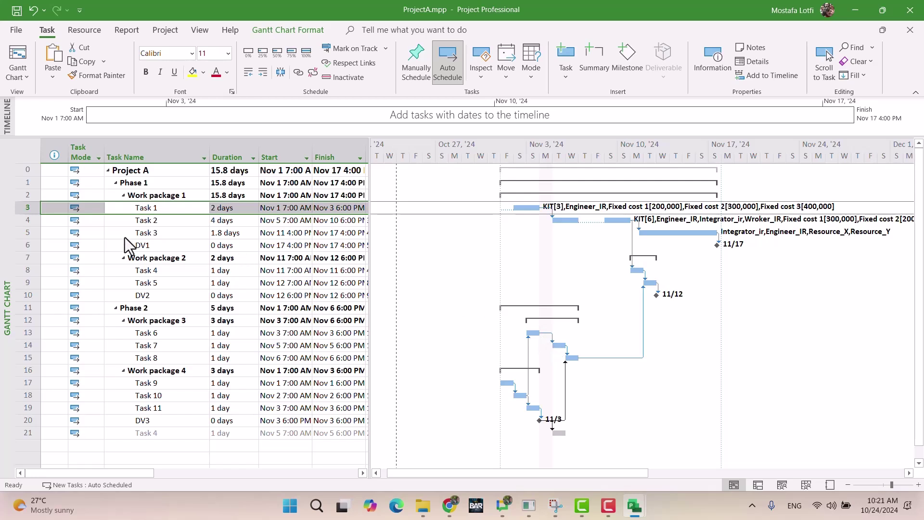
# Examine when Task 3's bar starts in the Gantt chart at an hourly timescale.
pyautogui.click(162, 233)
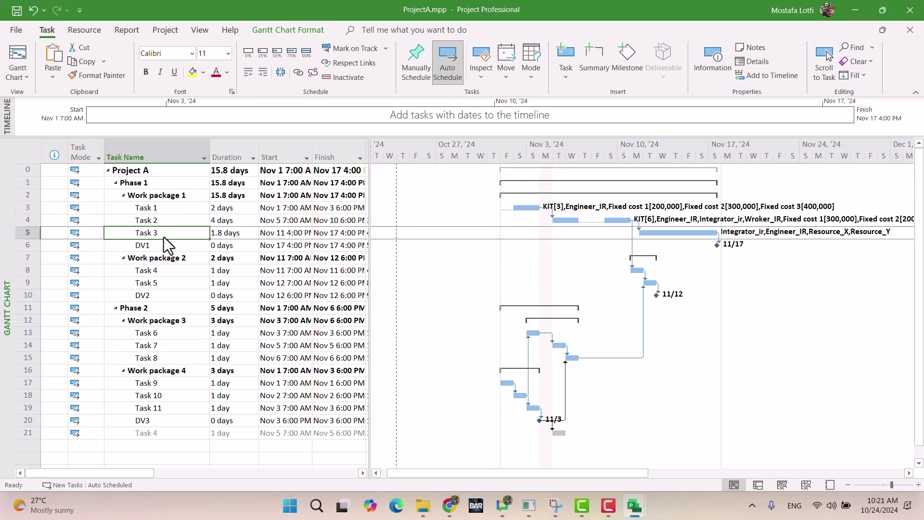
pyautogui.click(675, 235)
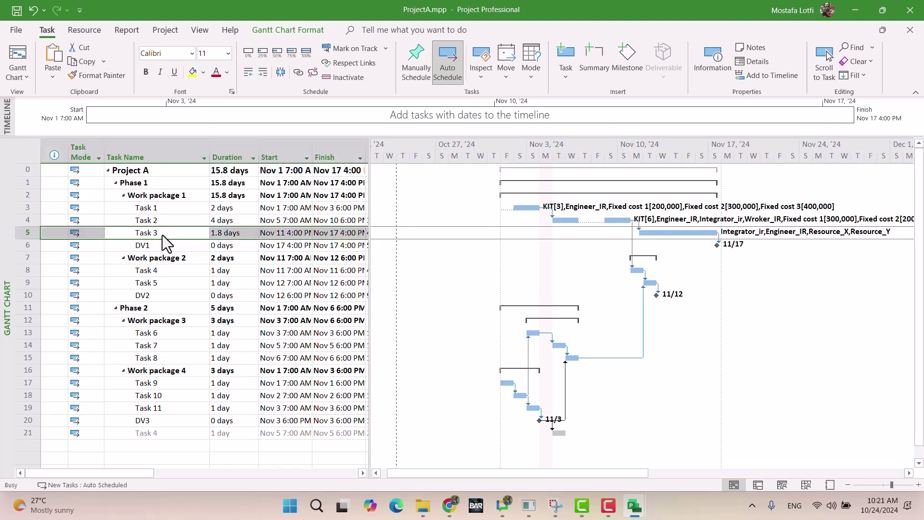
pyautogui.doubleClick(162, 235)
pyautogui.click(623, 136)
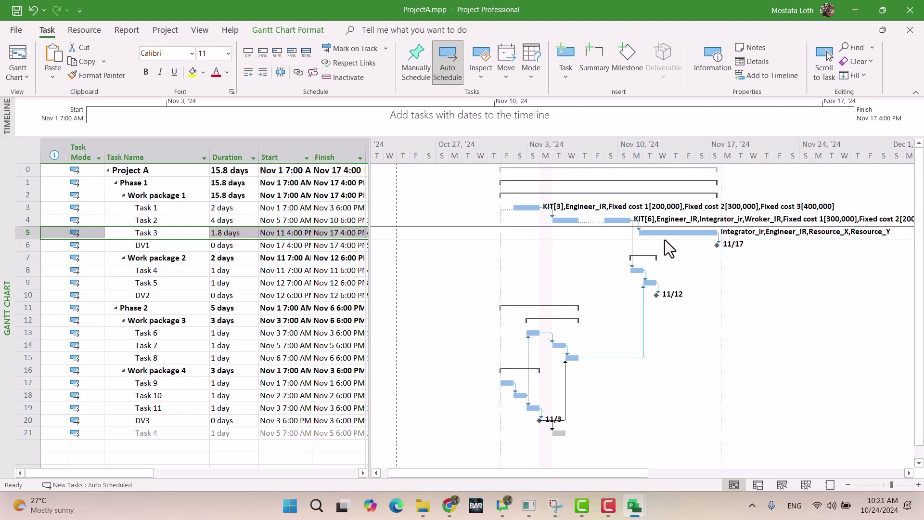
pyautogui.scroll(2, 668, 248)
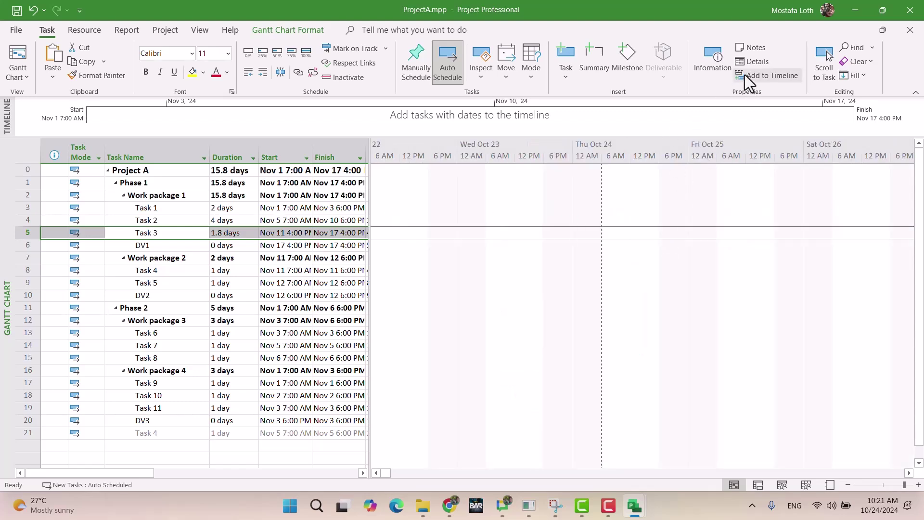
pyautogui.click(824, 60)
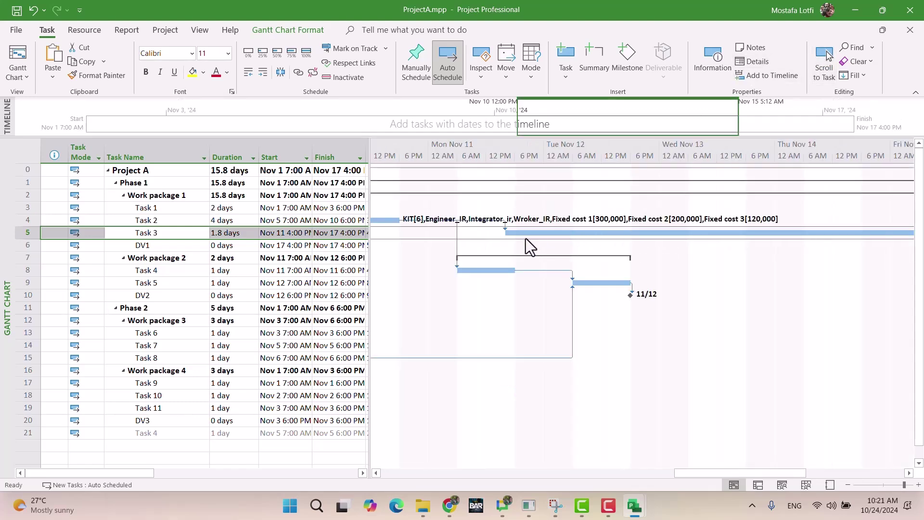
# Review Task 3's predecessors and assigned resources in its task information.
pyautogui.doubleClick(155, 236)
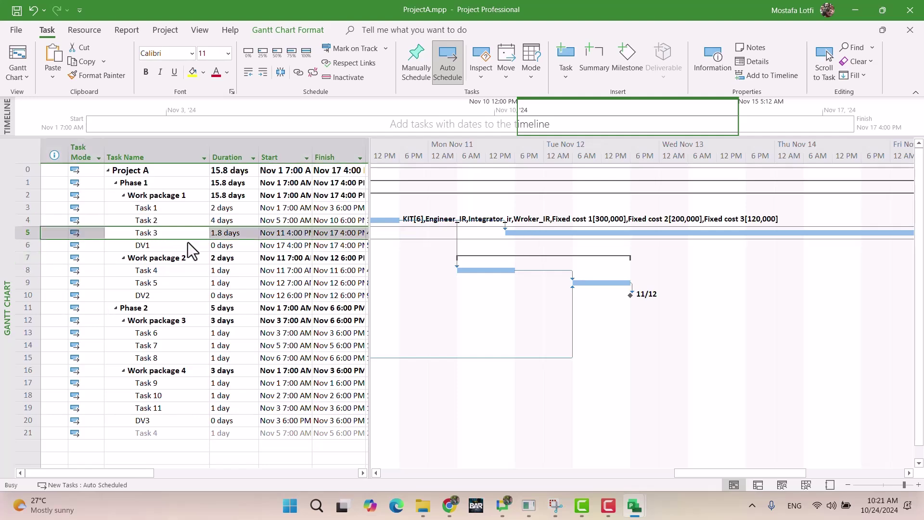
pyautogui.click(344, 153)
pyautogui.click(366, 153)
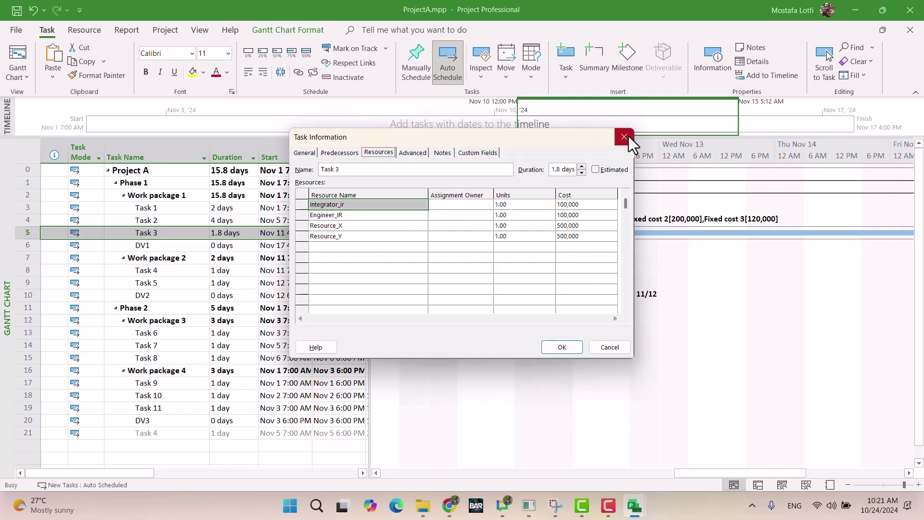
pyautogui.click(627, 137)
# Examine the working times of the R_x calendar, including October 20.
pyautogui.click(168, 33)
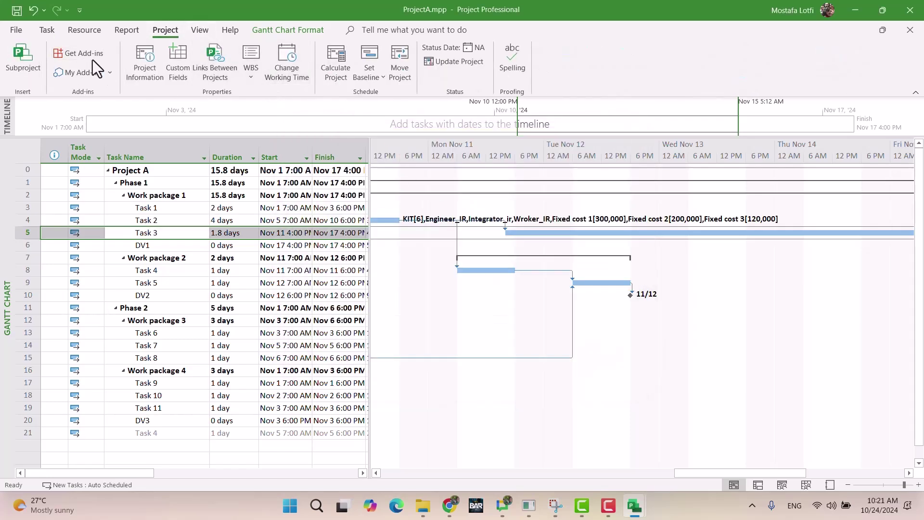
pyautogui.click(268, 62)
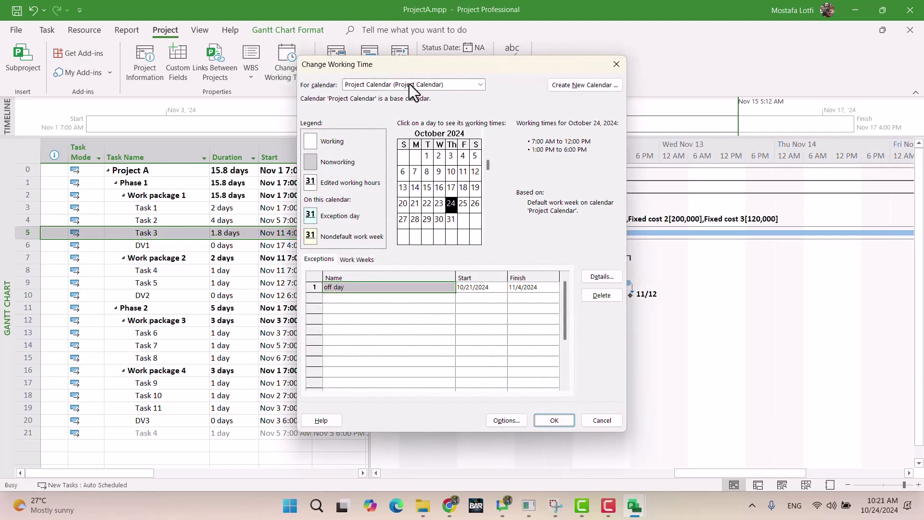
pyautogui.click(413, 86)
pyautogui.click(386, 170)
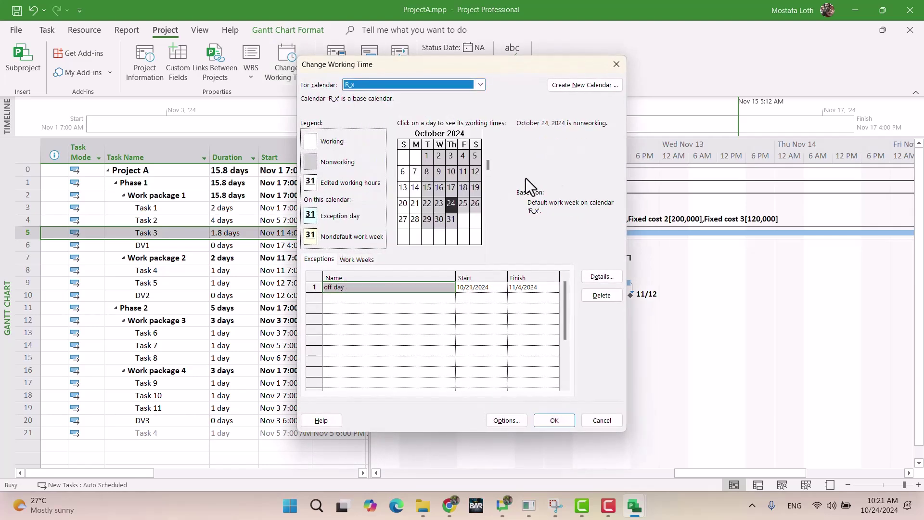
pyautogui.click(400, 177)
pyautogui.click(400, 204)
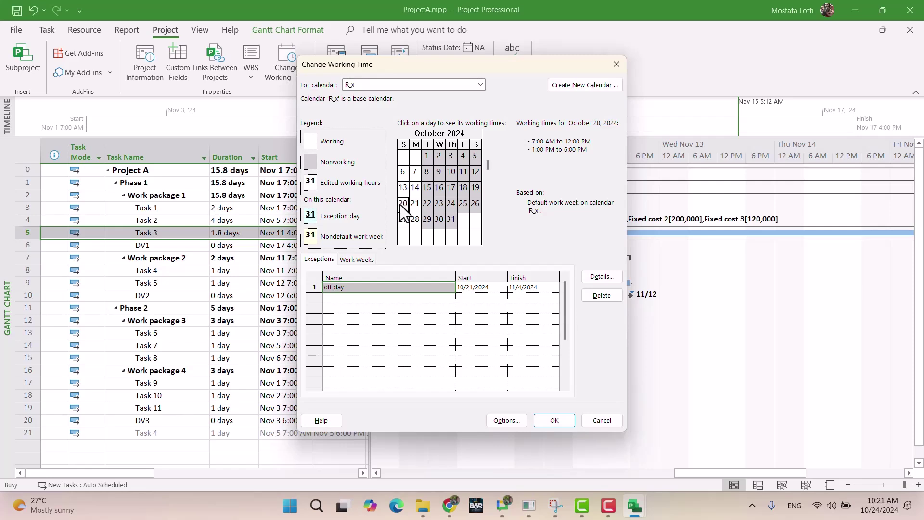
# Examine the working times of the R_y and Engineer_IR calendars and leave them without changes.
pyautogui.click(402, 85)
pyautogui.click(363, 181)
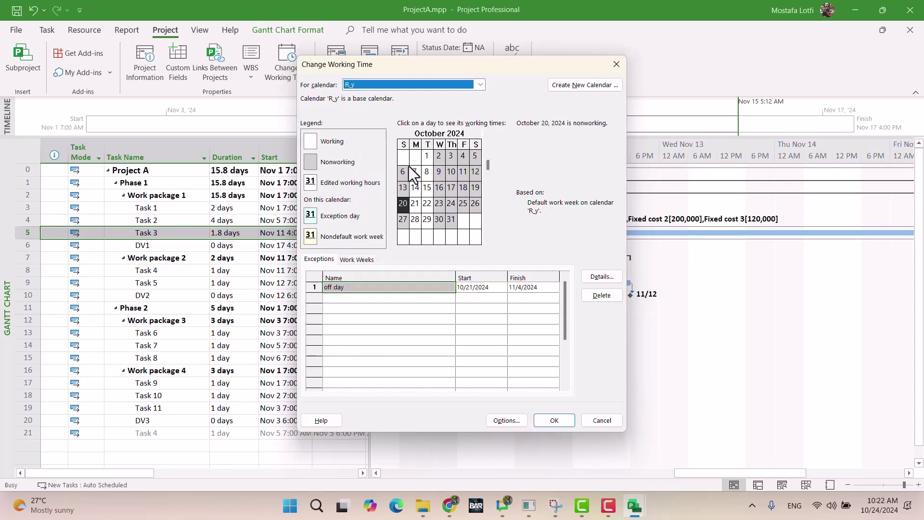
pyautogui.click(427, 156)
pyautogui.click(414, 188)
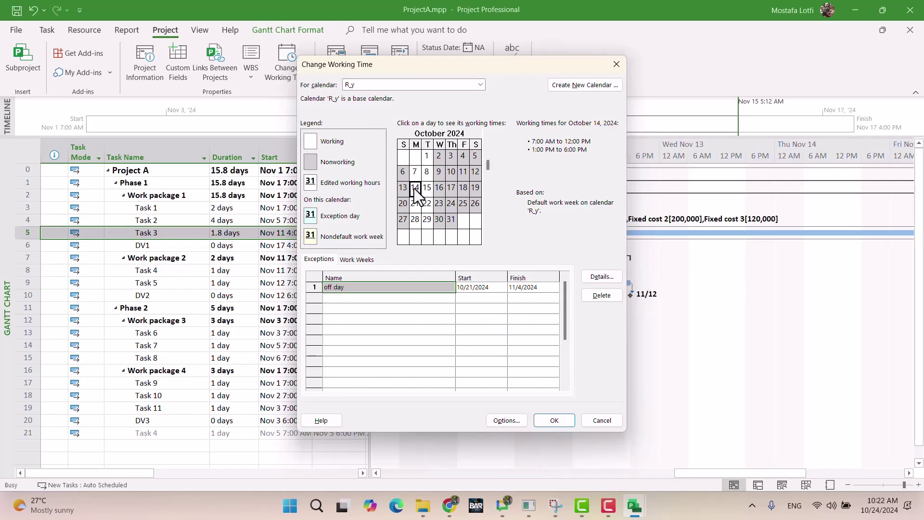
pyautogui.click(372, 86)
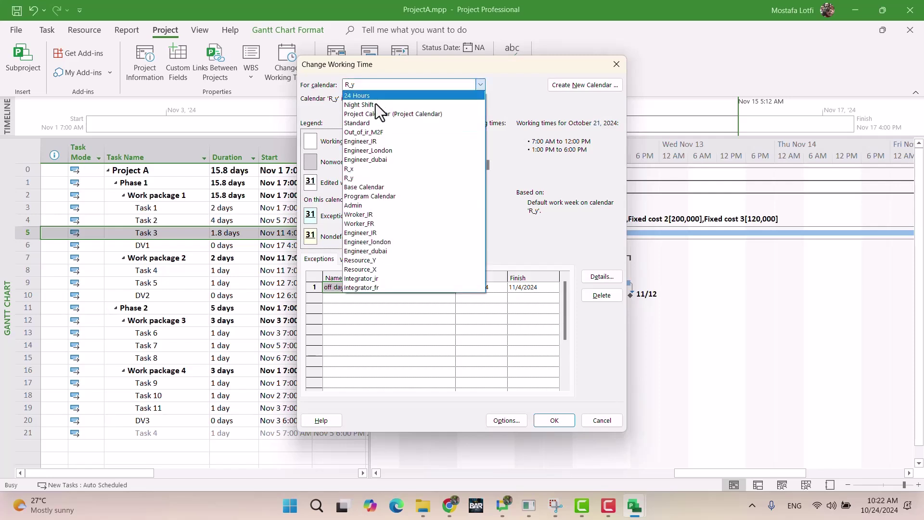
pyautogui.click(392, 143)
pyautogui.click(602, 417)
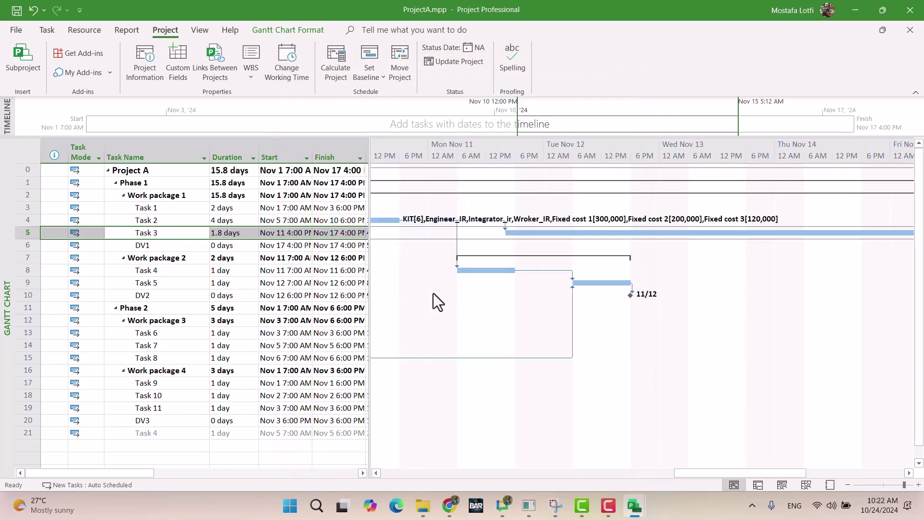
# Check the project's start date and calendar in Project Information.
pyautogui.click(139, 59)
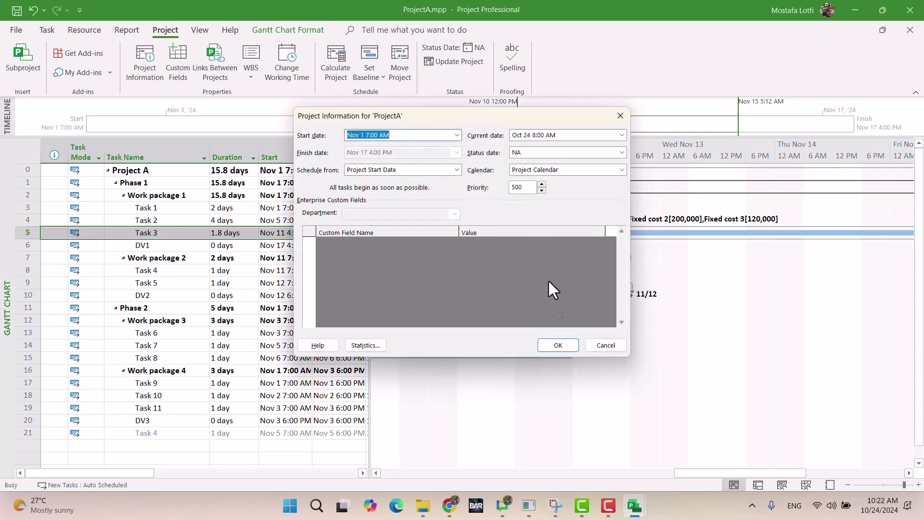
pyautogui.click(557, 346)
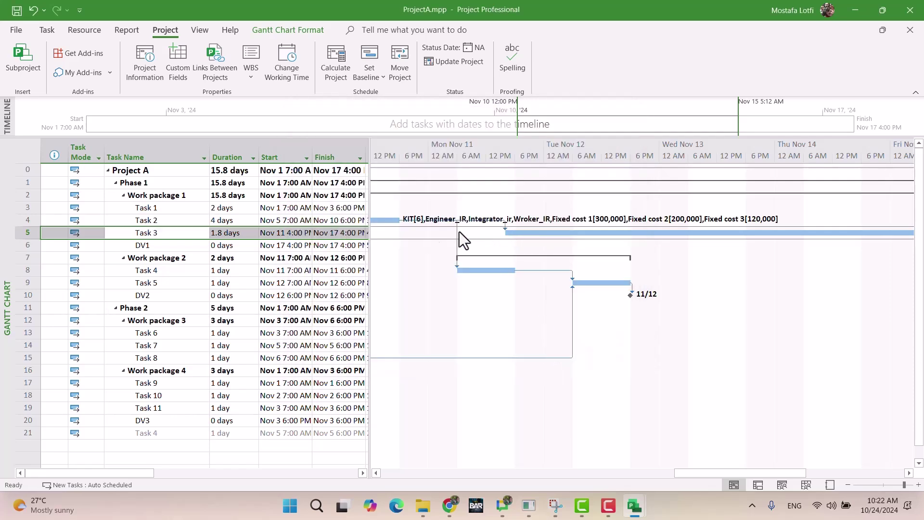
# Try deleting the dependency from Task 2 to Task 3 and undo the deletion.
pyautogui.doubleClick(504, 221)
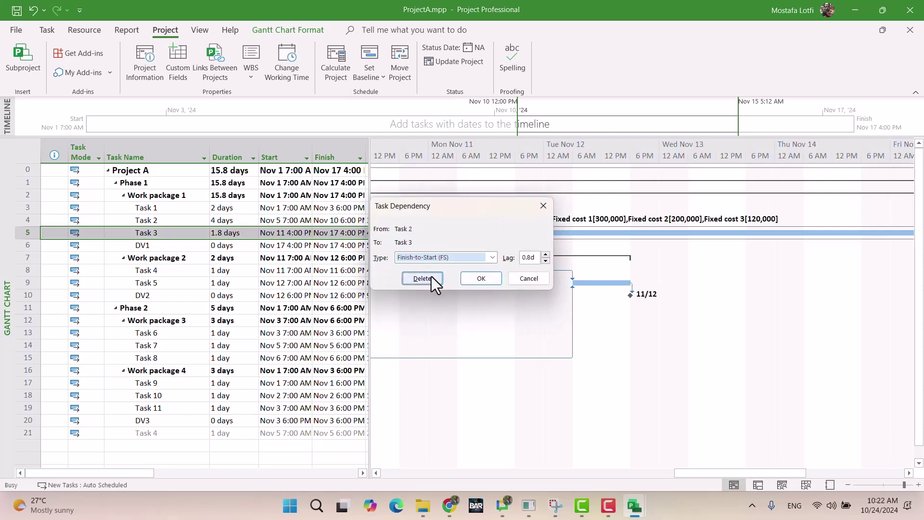
pyautogui.click(431, 277)
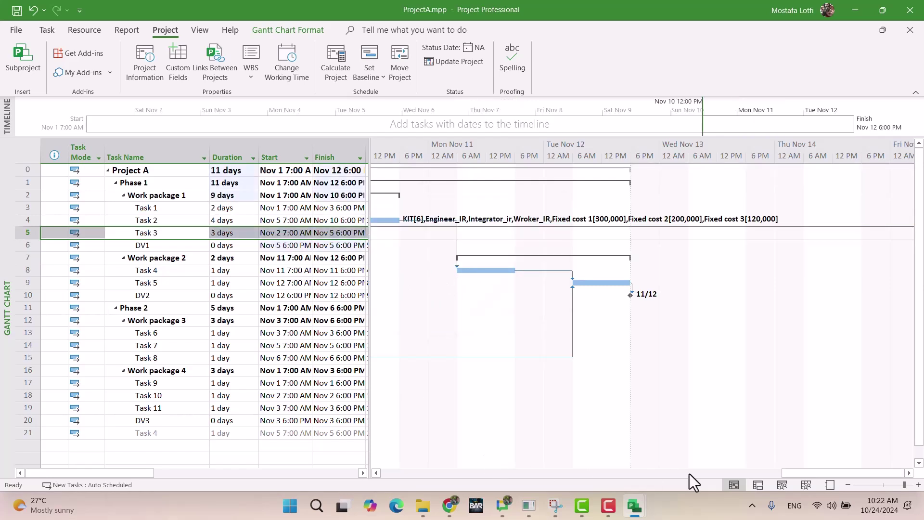
pyautogui.moveTo(802, 473); pyautogui.dragTo(458, 452)
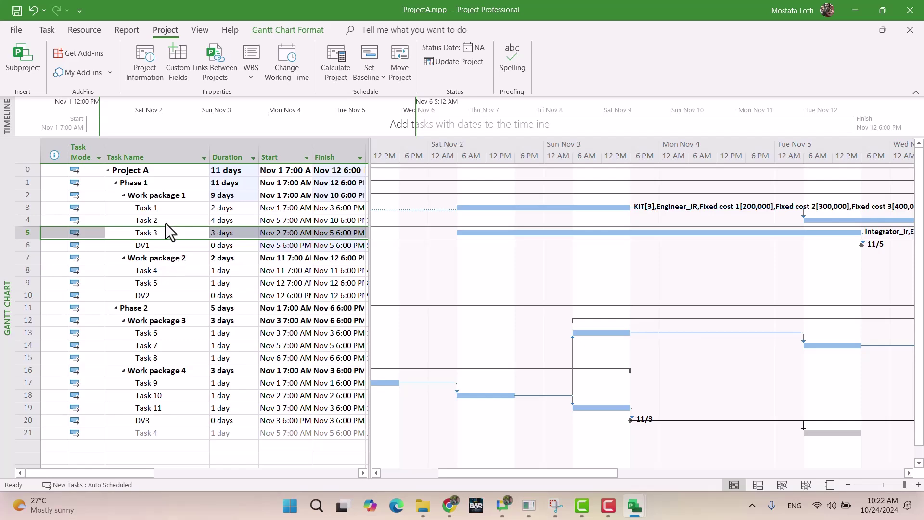
pyautogui.hotkey('ctrl', 'z')
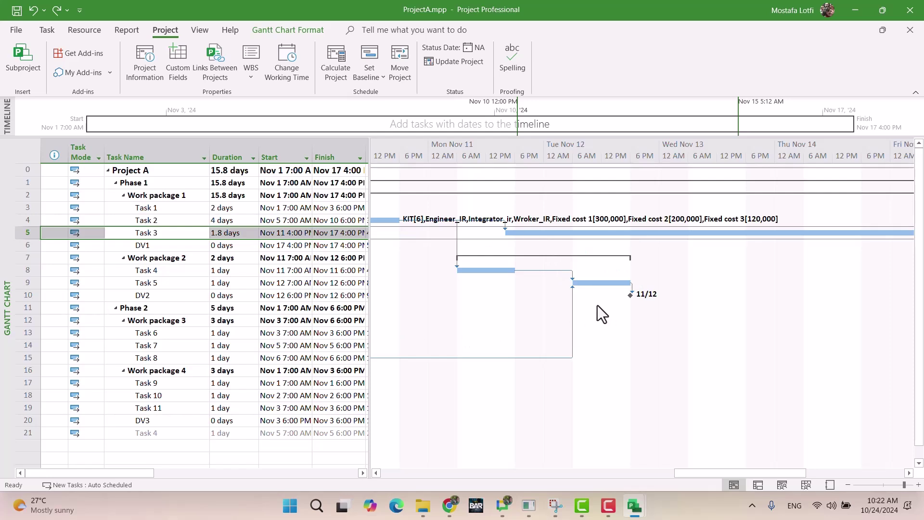
# Compare the daily work hours of Task 2 and Task 3 in the Task Usage view and return to the Gantt Chart.
pyautogui.rightClick(720, 313)
pyautogui.click(477, 316)
pyautogui.click(18, 30)
pyautogui.click(17, 33)
pyautogui.click(47, 31)
pyautogui.click(22, 72)
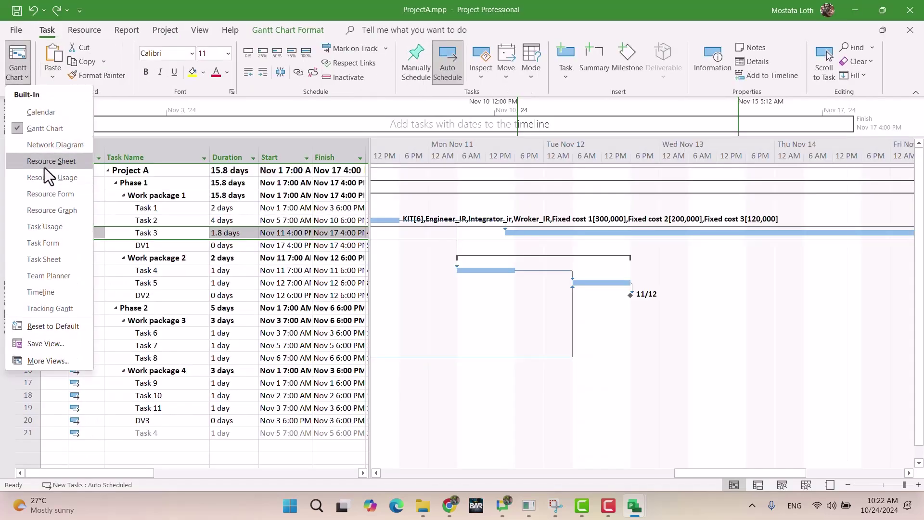
pyautogui.click(31, 227)
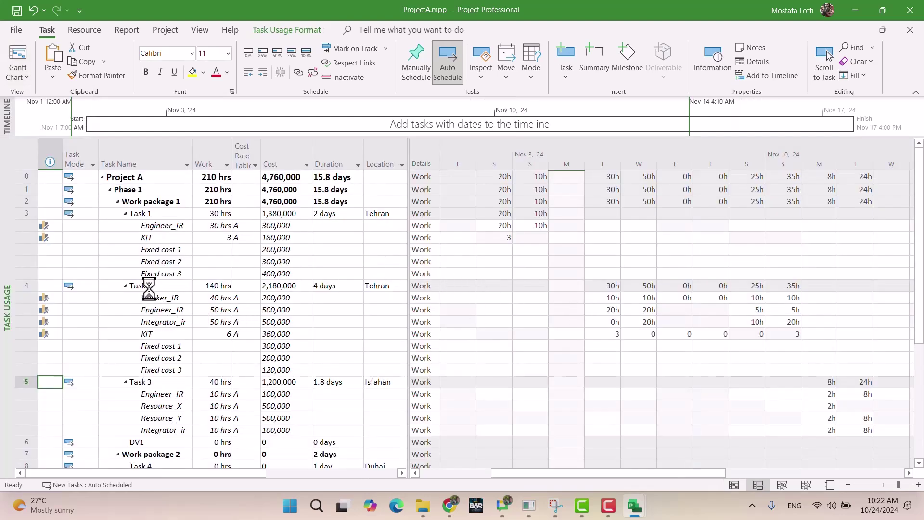
pyautogui.click(126, 287)
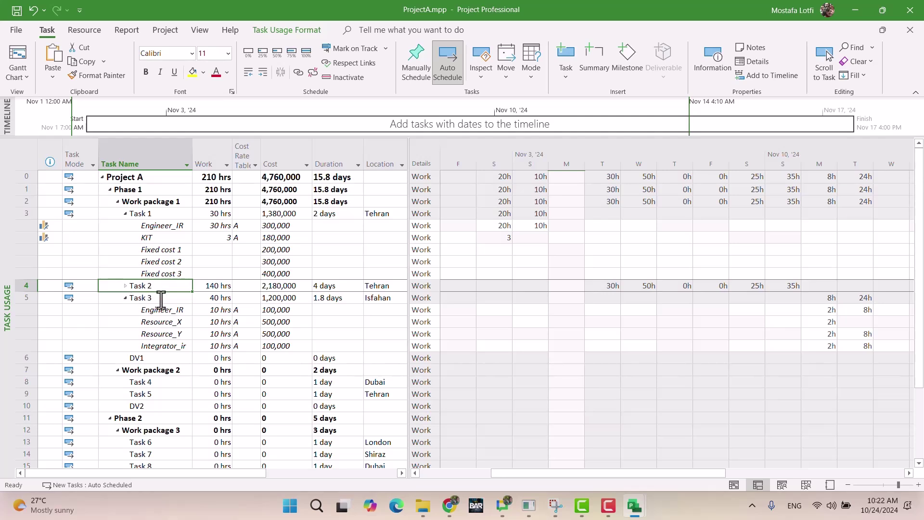
pyautogui.click(782, 287)
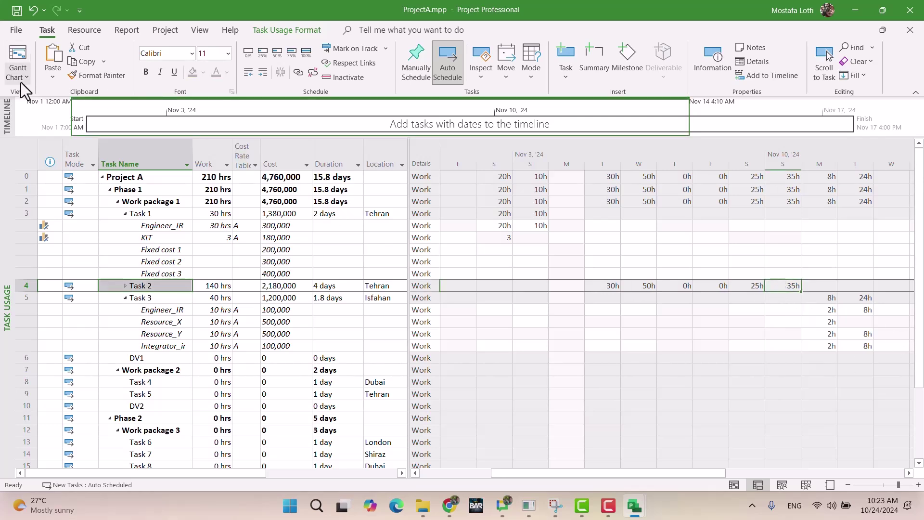
pyautogui.click(19, 64)
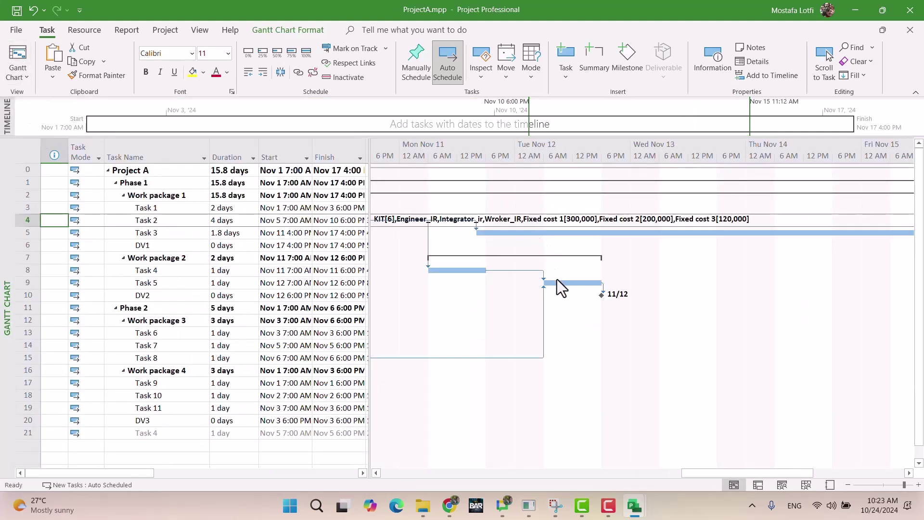
# Examine the Task 2 and Task 3 bars in the Gantt Chart on a week-based timescale.
pyautogui.scroll(-2, 557, 288)
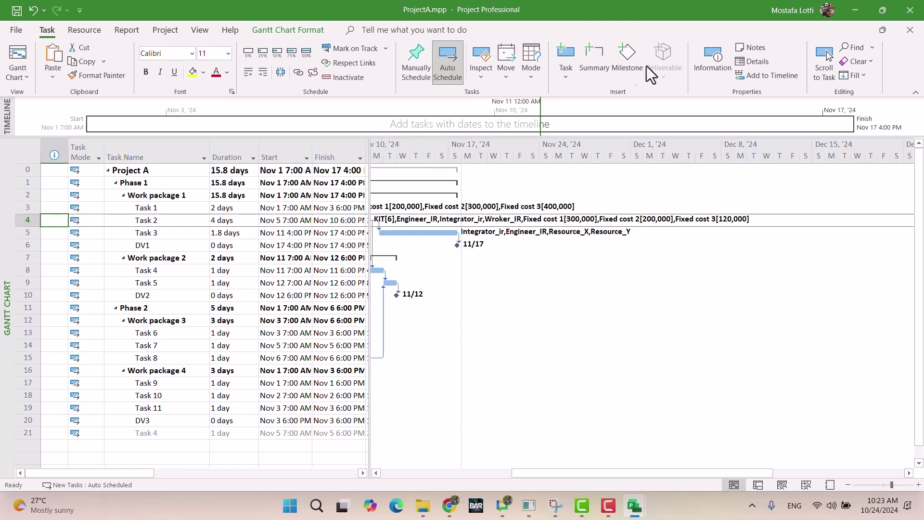
pyautogui.click(824, 59)
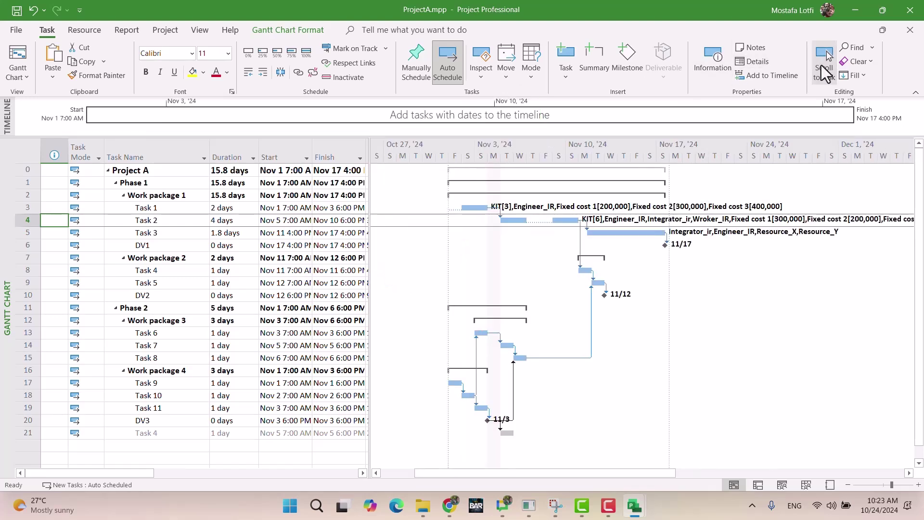
pyautogui.click(555, 224)
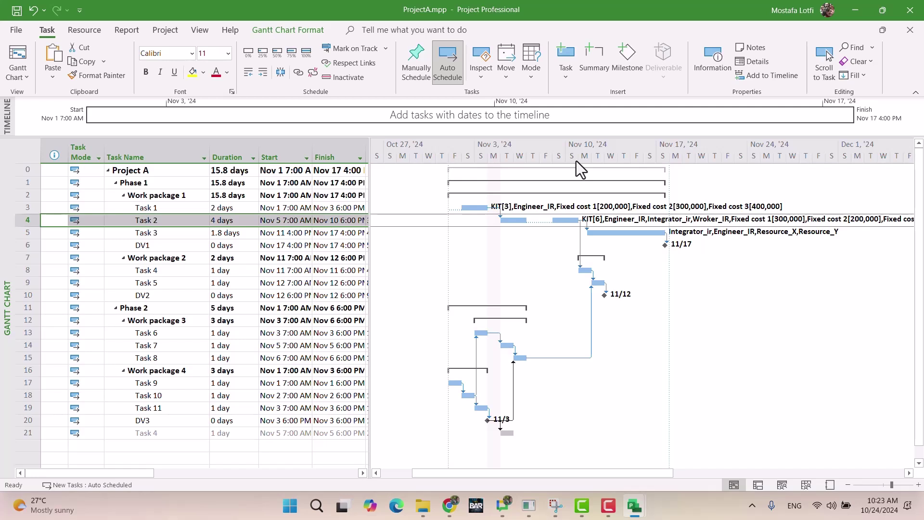
pyautogui.click(600, 236)
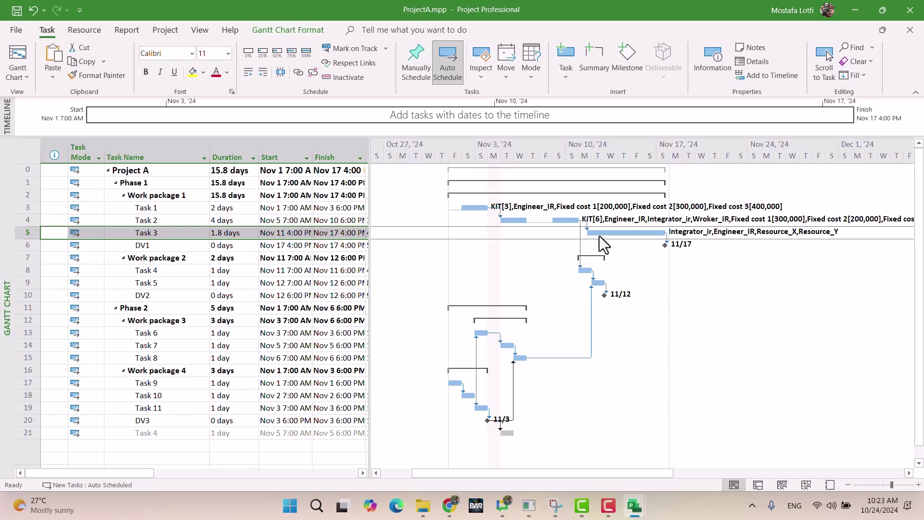
# Review Task 3's assigned resources and advanced settings in its task information without making changes.
pyautogui.doubleClick(164, 232)
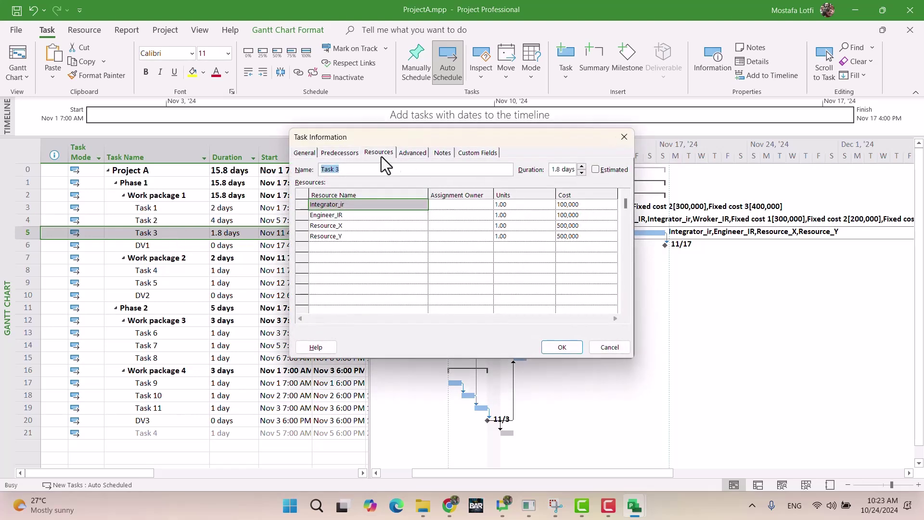
pyautogui.click(413, 153)
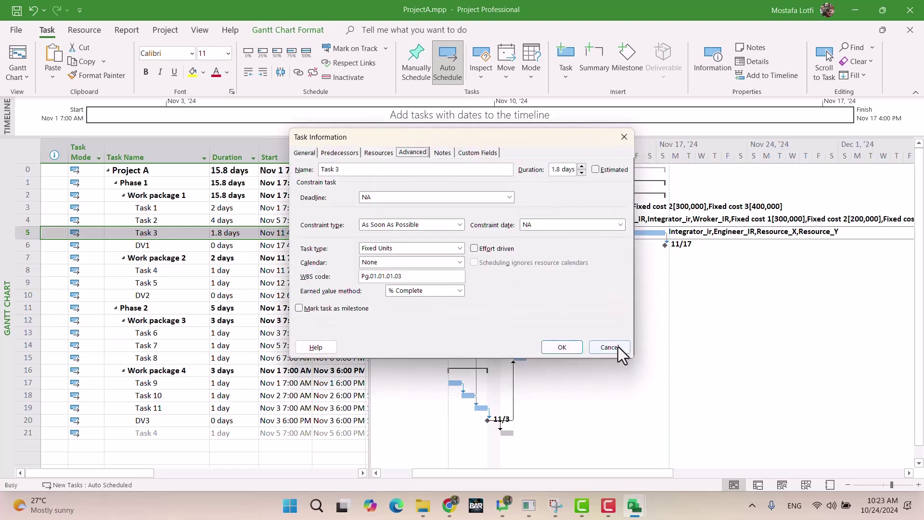
pyautogui.click(609, 347)
# Assign the Project Calendar to all tasks in rows 0 to 21 at once, with Scheduling ignores resource calendars turned off.
pyautogui.click(31, 153)
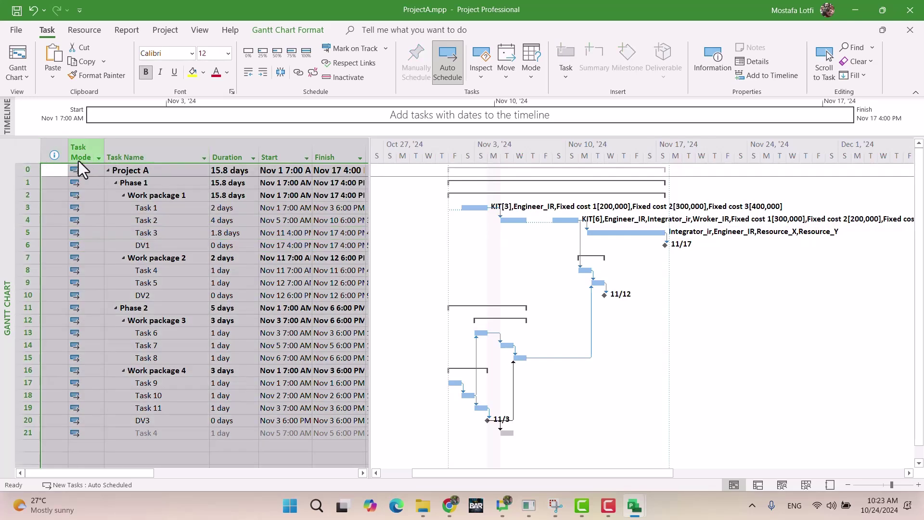
pyautogui.click(21, 170)
pyautogui.click(121, 208)
pyautogui.moveTo(34, 171); pyautogui.dragTo(55, 436)
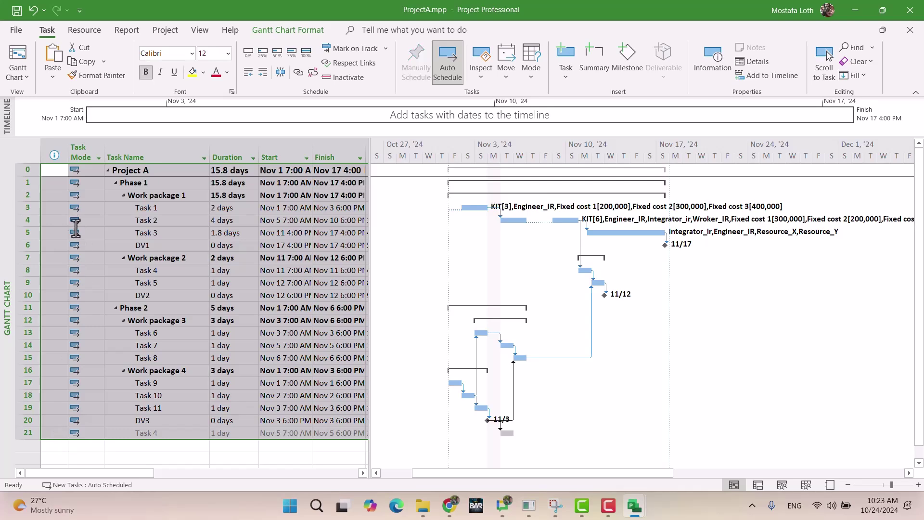
pyautogui.rightClick(33, 173)
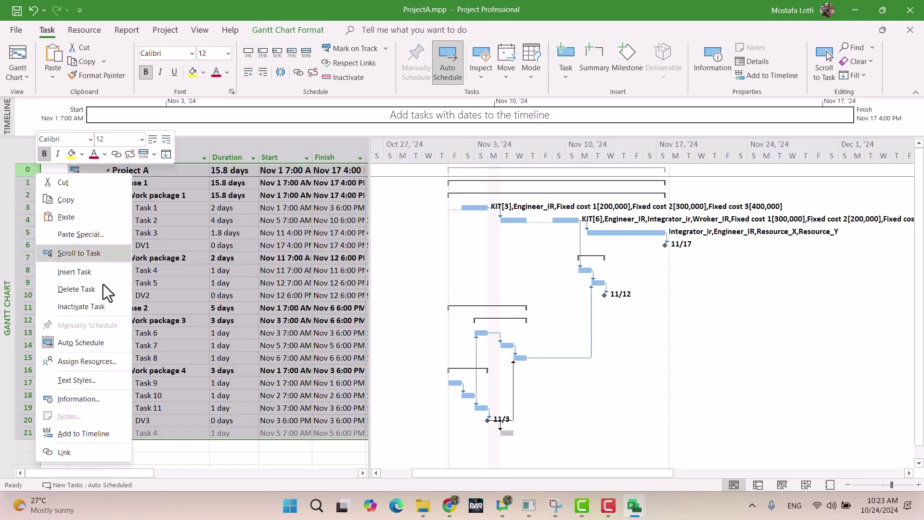
pyautogui.click(62, 401)
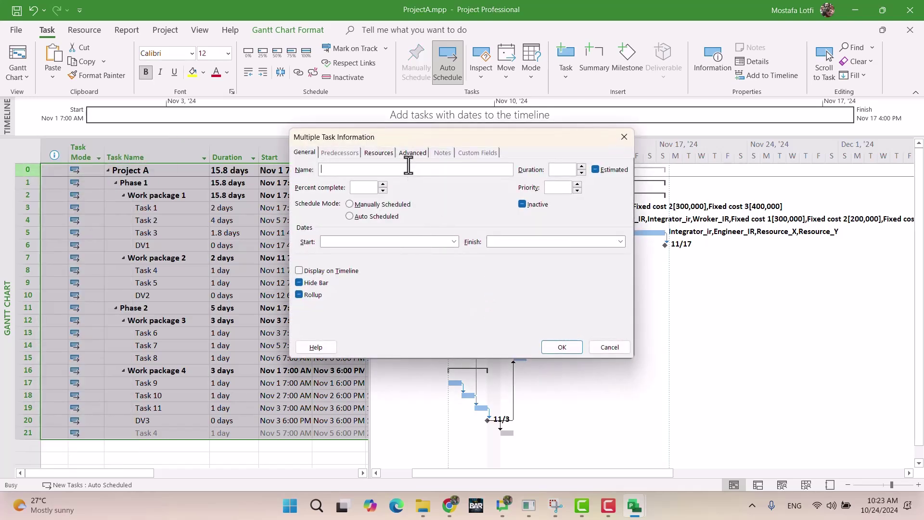
pyautogui.click(411, 153)
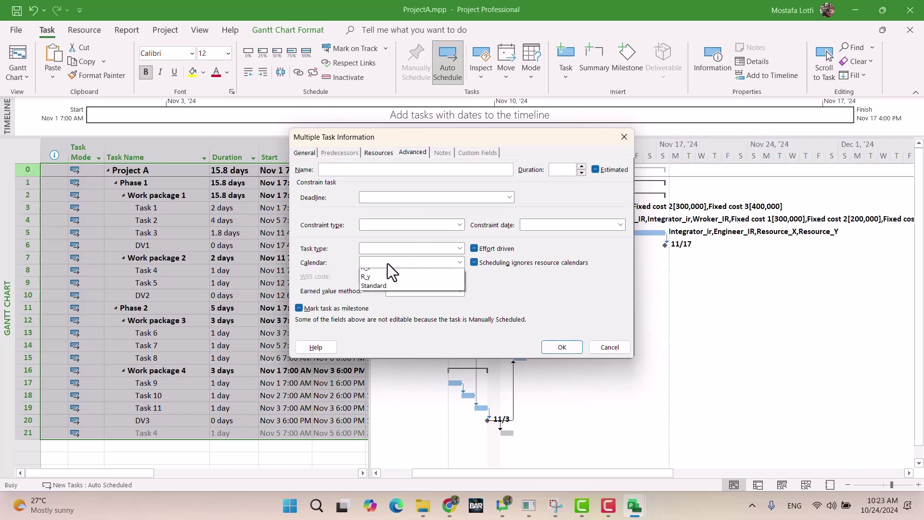
pyautogui.click(388, 264)
pyautogui.click(407, 357)
pyautogui.click(475, 264)
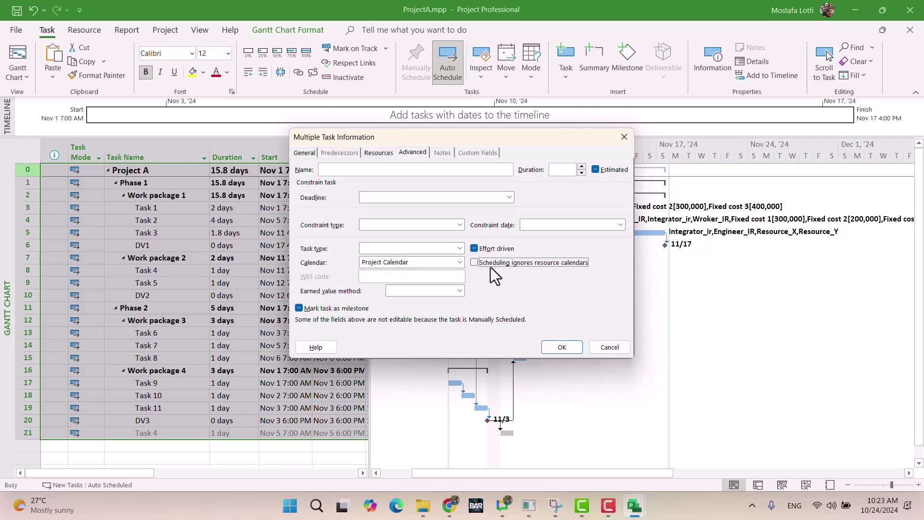
pyautogui.click(562, 348)
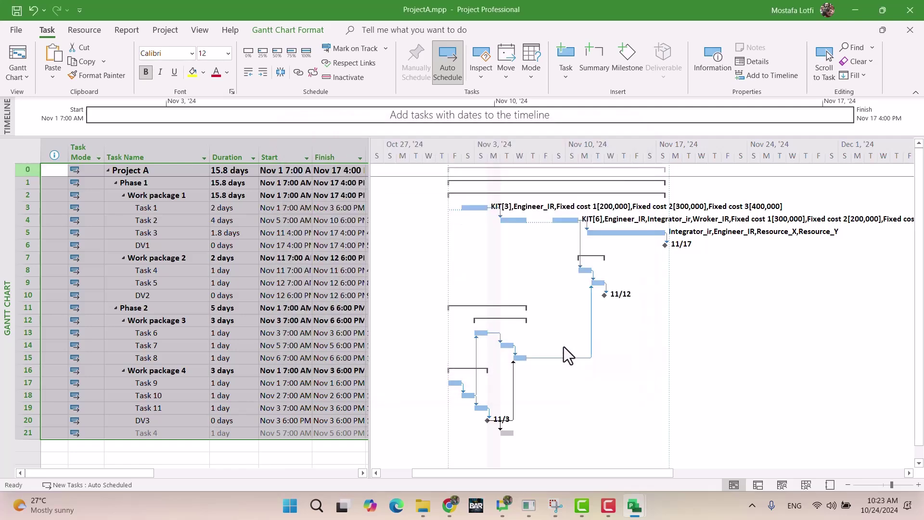
pyautogui.click(236, 270)
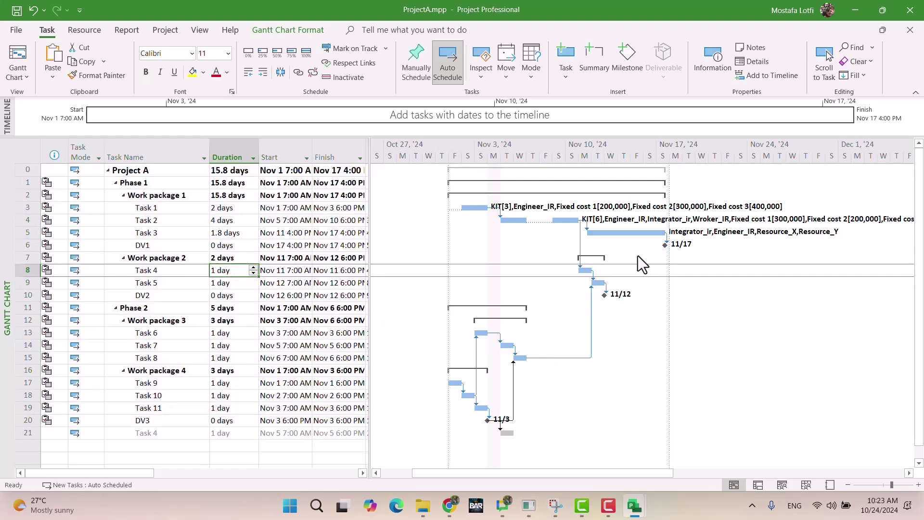
# Try making Task 3's scheduling ignore resource calendars and turn the option off again.
pyautogui.doubleClick(173, 235)
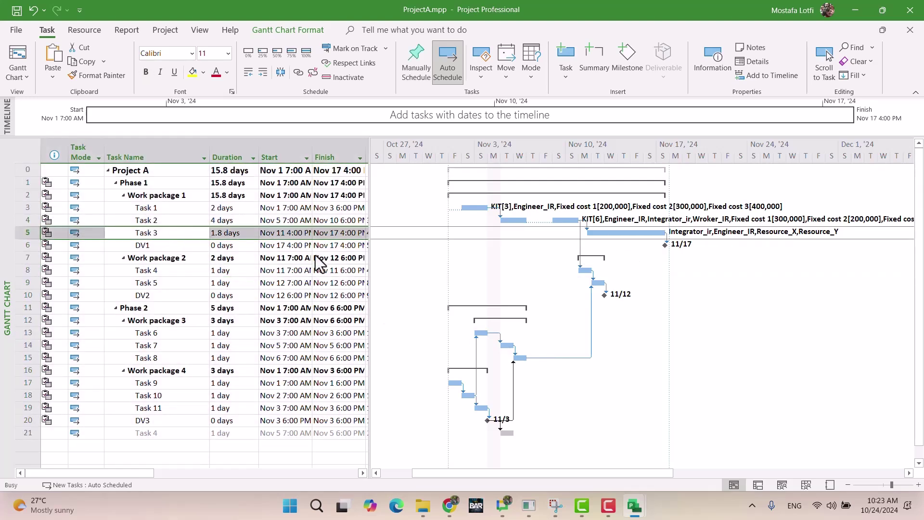
pyautogui.click(475, 264)
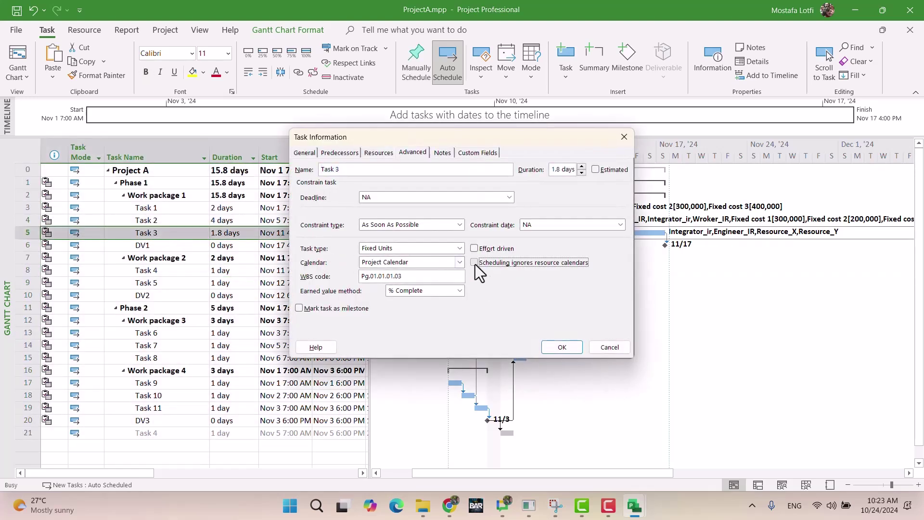
pyautogui.click(576, 352)
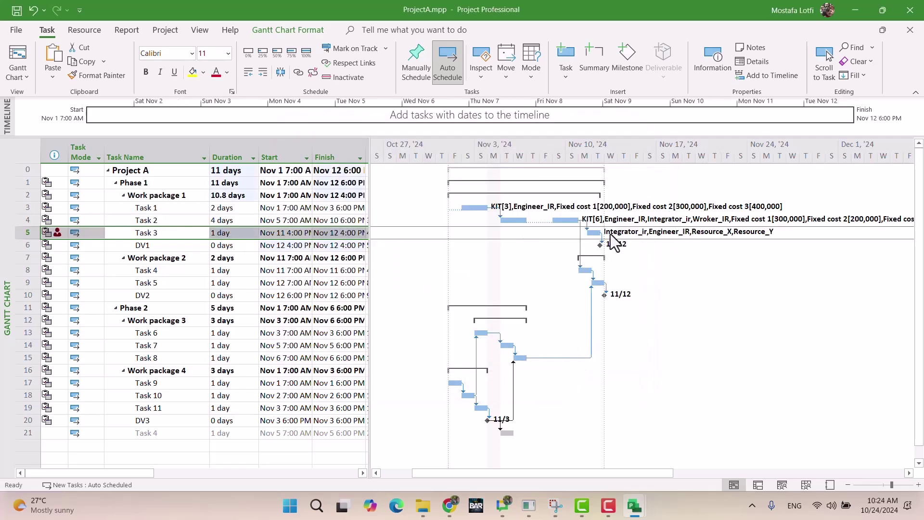
pyautogui.doubleClick(170, 235)
pyautogui.click(557, 348)
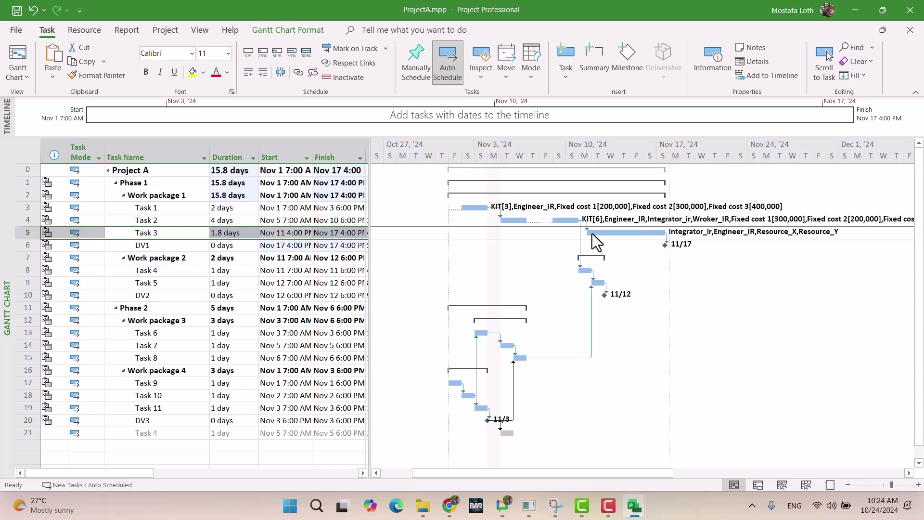
# Examine Task 3's start and Gantt bar, and review its resources and predecessors in its task information.
pyautogui.click(284, 233)
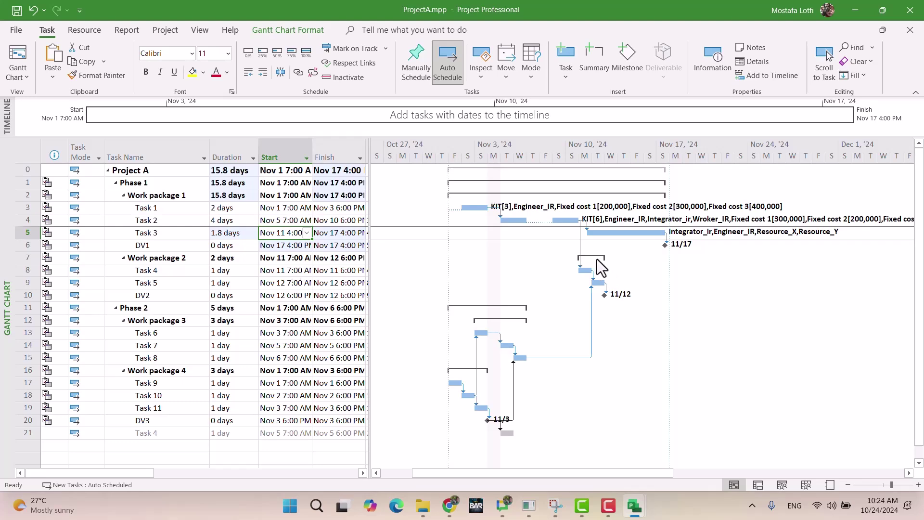
pyautogui.hscroll(1, 611, 230)
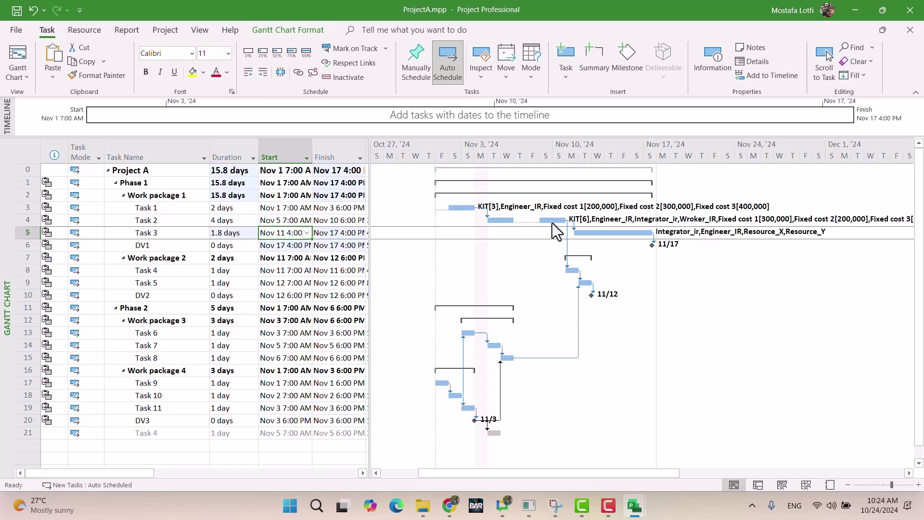
pyautogui.click(594, 233)
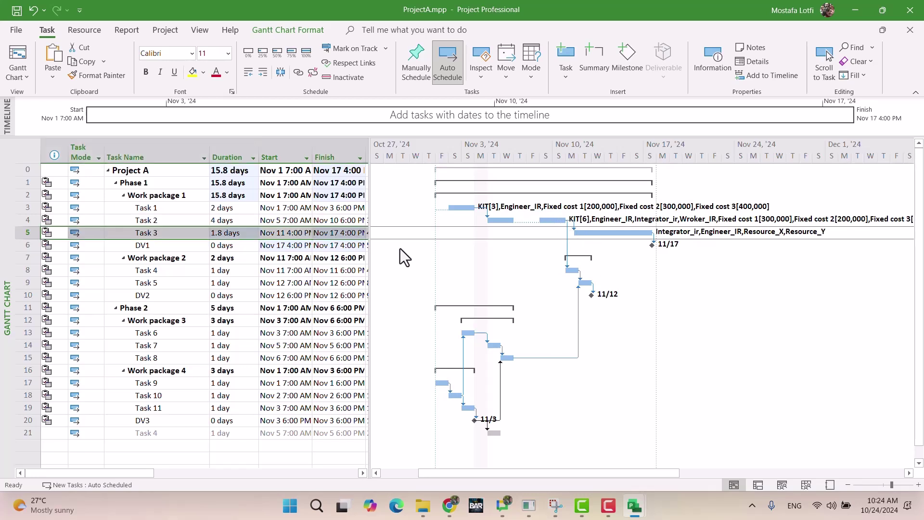
pyautogui.doubleClick(184, 236)
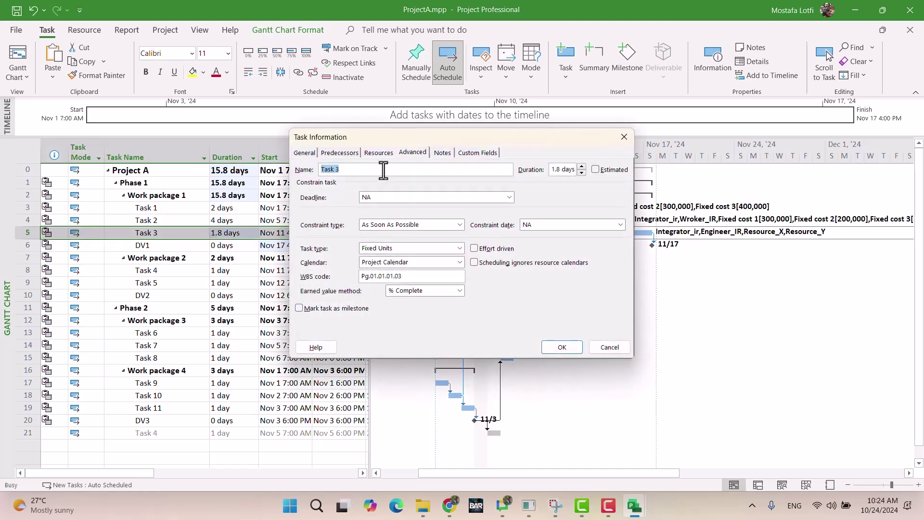
pyautogui.click(379, 153)
pyautogui.click(340, 153)
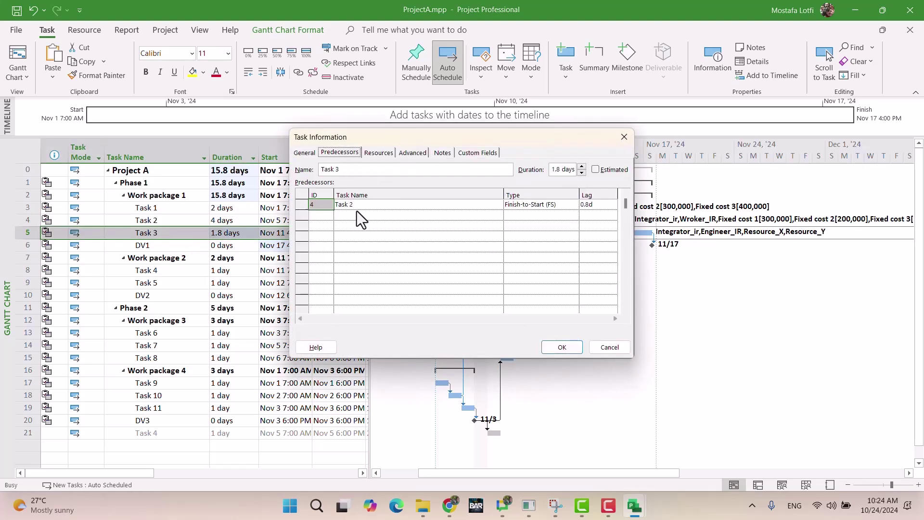
pyautogui.click(598, 346)
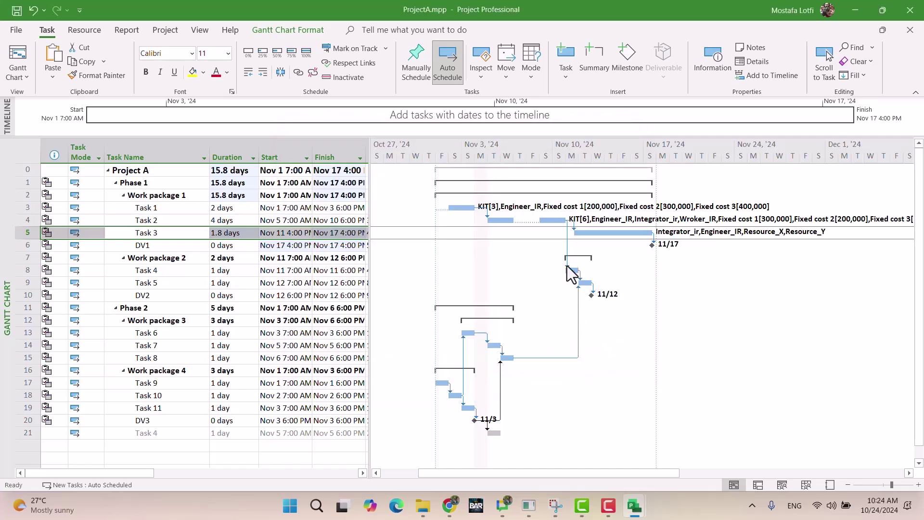
# Delete the finish-to-start dependency between Task 2 and Task 3 in Work package 1.
pyautogui.doubleClick(574, 227)
pyautogui.click(645, 405)
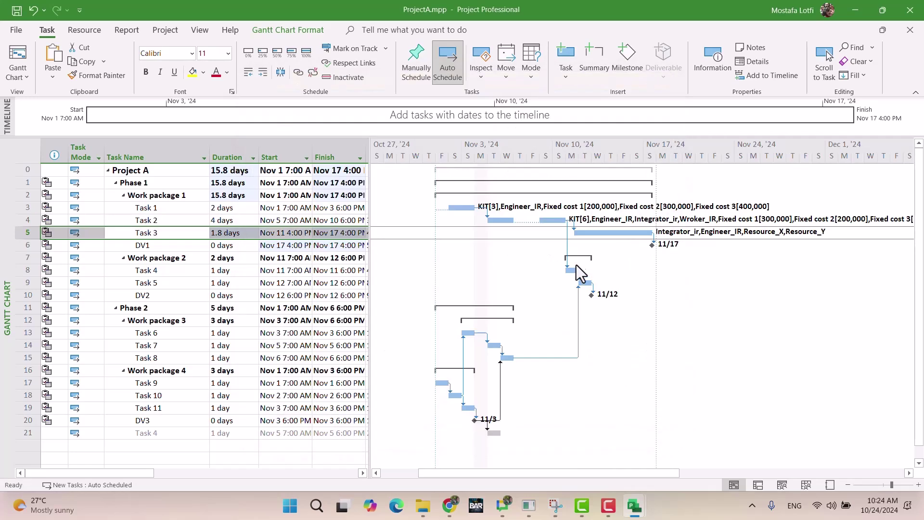
pyautogui.doubleClick(574, 224)
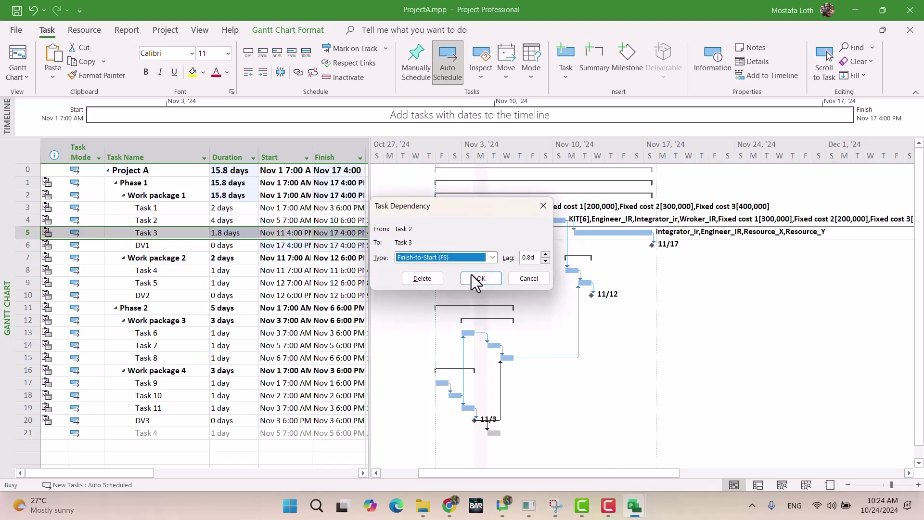
pyautogui.click(433, 277)
# Try linking Task 4 to Task 3 in the Gantt chart and delete that dependency again.
pyautogui.moveTo(572, 270); pyautogui.dragTo(480, 239)
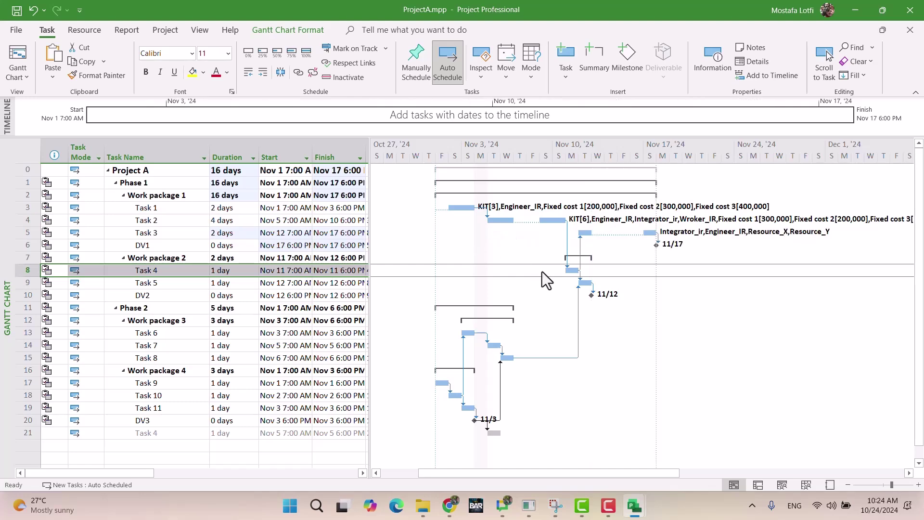
pyautogui.doubleClick(580, 244)
pyautogui.click(436, 279)
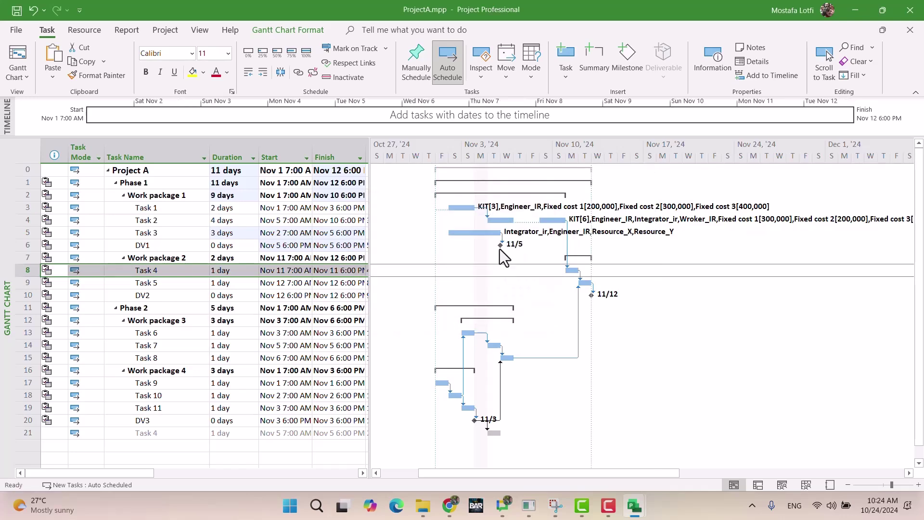
# Link Task 2 to Task 3 in the Gantt chart so that Task 3 follows Task 2.
pyautogui.moveTo(549, 221); pyautogui.dragTo(484, 239)
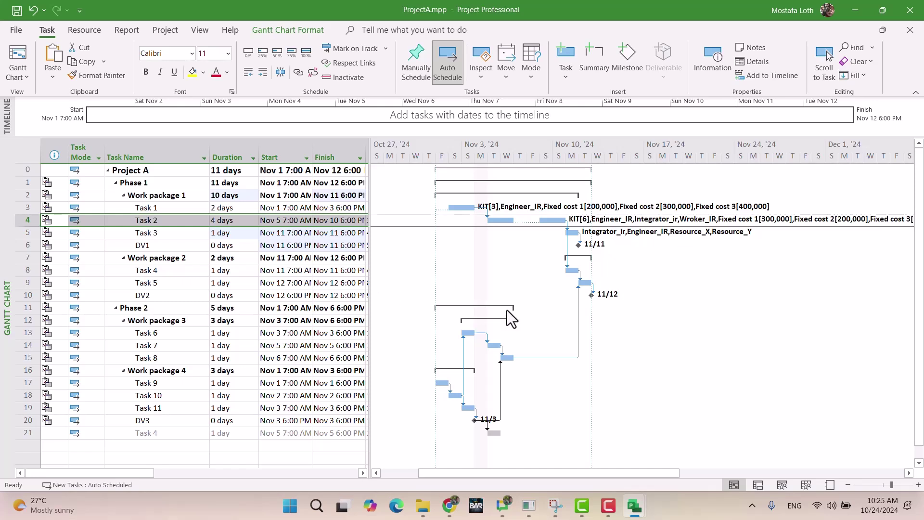
pyautogui.click(463, 318)
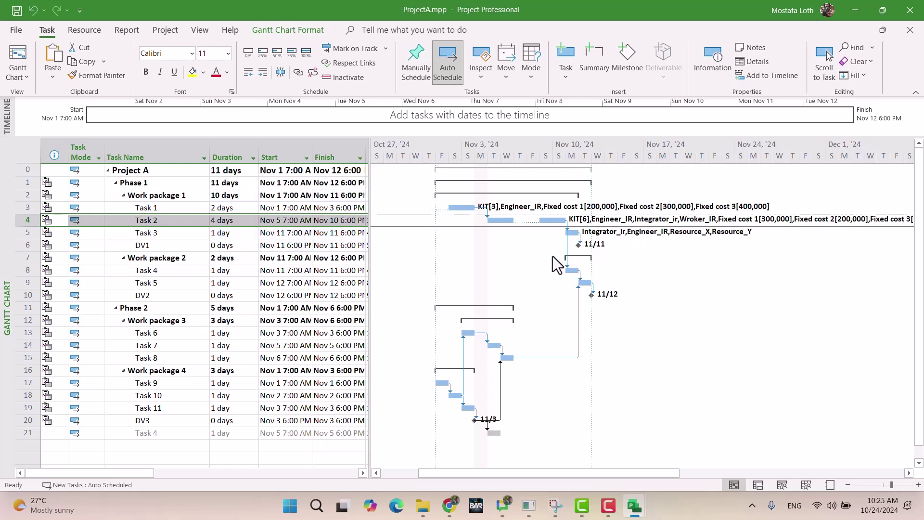
pyautogui.click(173, 232)
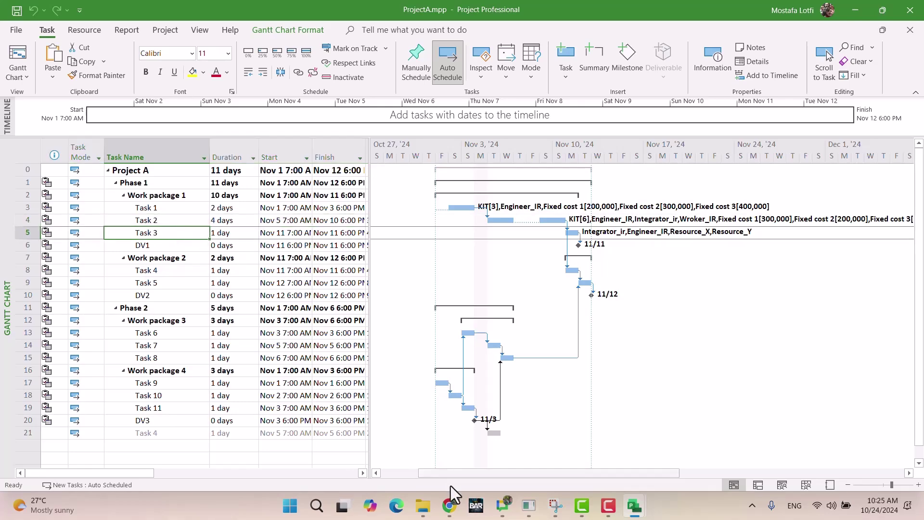
# Check Task 3's predecessor in the Project A activity list of the Google Docs proficiency test, and return to ProjectA.mpp.
pyautogui.click(449, 505)
pyautogui.scroll(20, 432, 324)
pyautogui.scroll(-8, 438, 345)
pyautogui.scroll(-20, 438, 347)
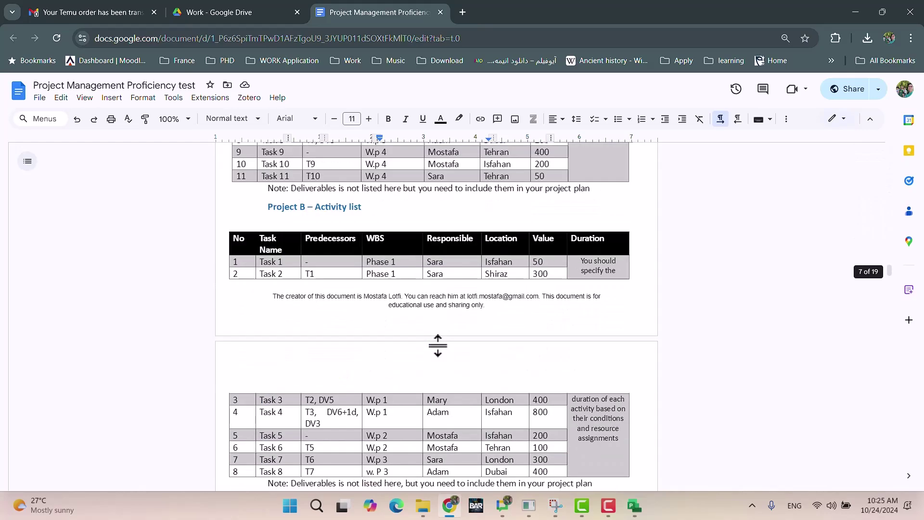
pyautogui.scroll(3, 438, 345)
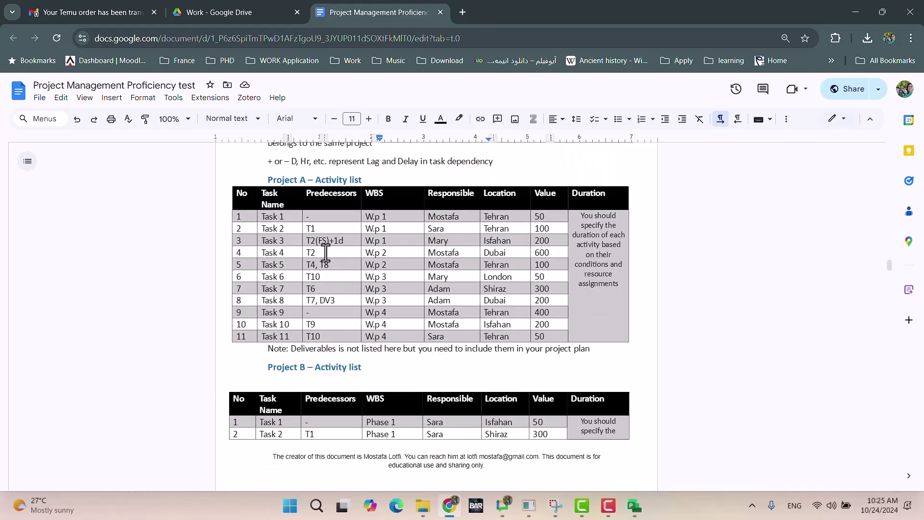
pyautogui.moveTo(343, 241); pyautogui.dragTo(308, 240)
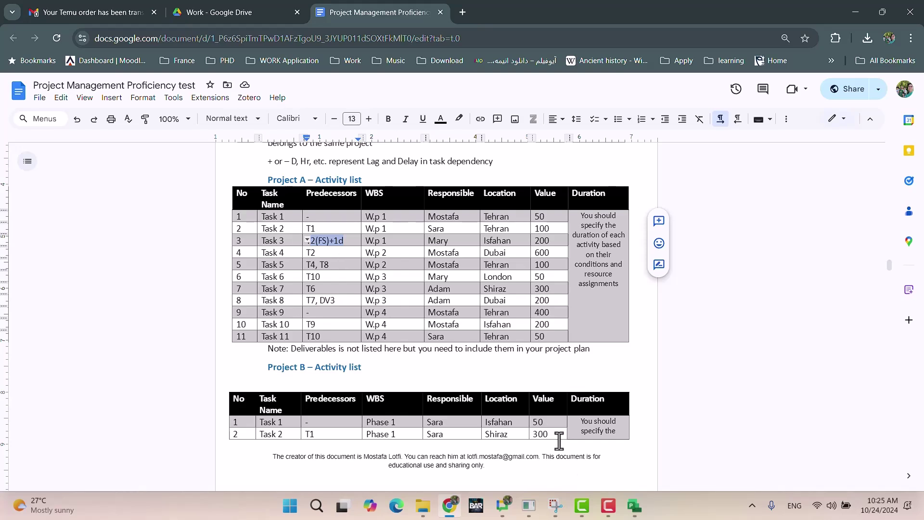
pyautogui.click(632, 503)
pyautogui.click(838, 453)
# Try setting a lag of 1 day on the Task 2 to Task 4 dependency and undo it.
pyautogui.click(274, 283)
pyautogui.keyDown('ctrl'); pyautogui.click(298, 245); pyautogui.keyUp('ctrl')
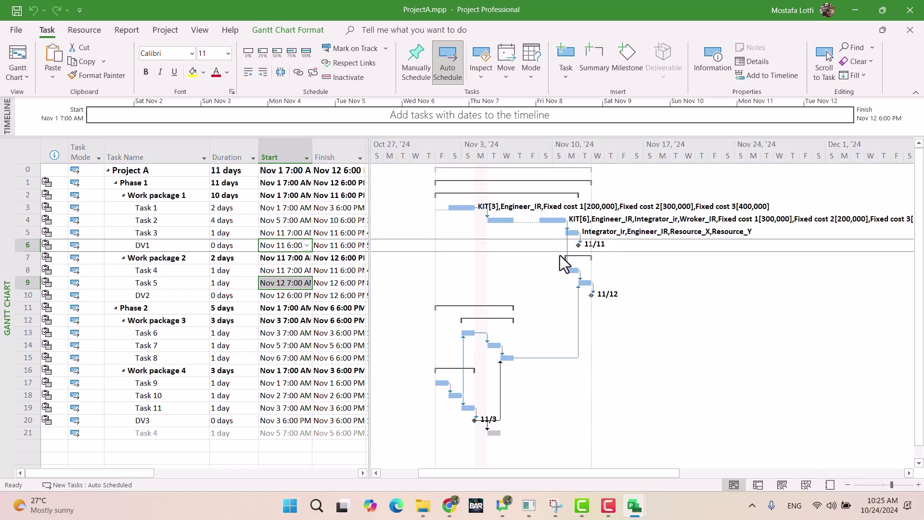
pyautogui.doubleClick(568, 232)
pyautogui.click(534, 256)
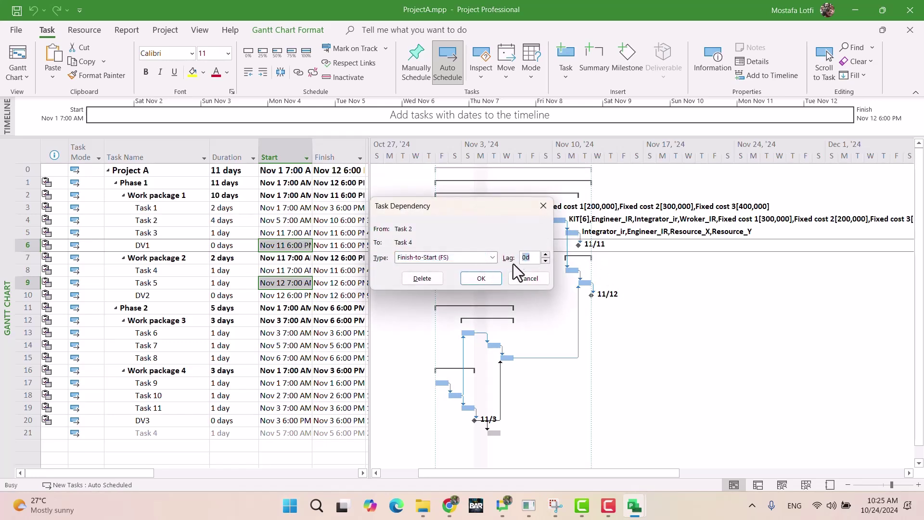
pyautogui.write('1')
pyautogui.click(465, 279)
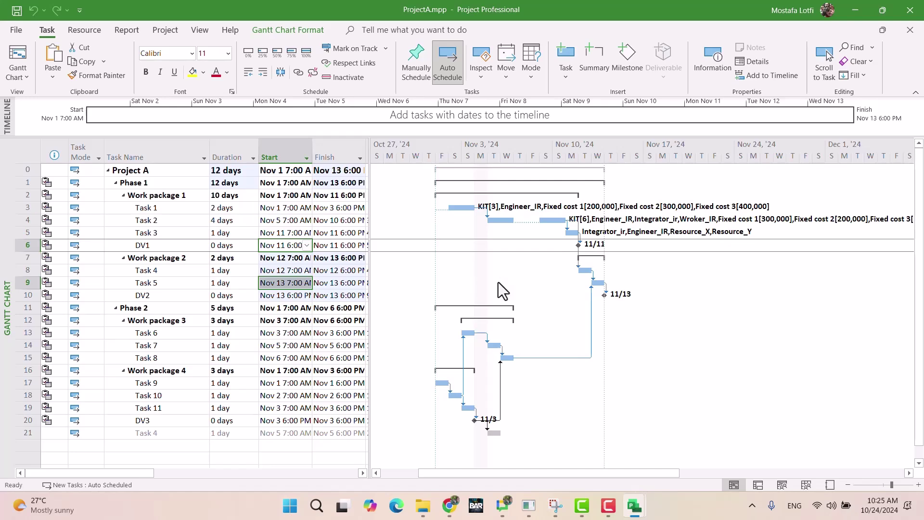
pyautogui.hotkey('ctrl', 'z')
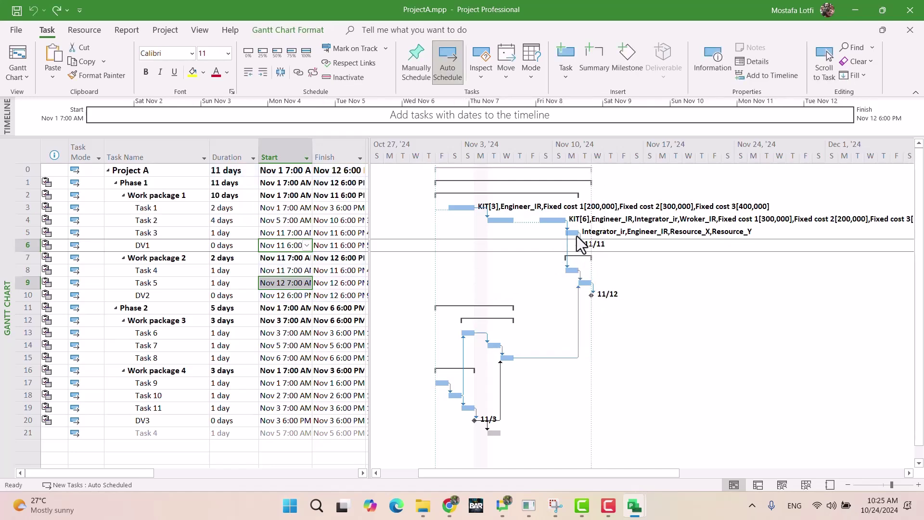
# Set the lag of Task 3's predecessor, Task 2, to 1 day in Task 3's task information.
pyautogui.click(577, 236)
pyautogui.doubleClick(189, 233)
pyautogui.click(585, 205)
pyautogui.write('1')
pyautogui.press('Return')
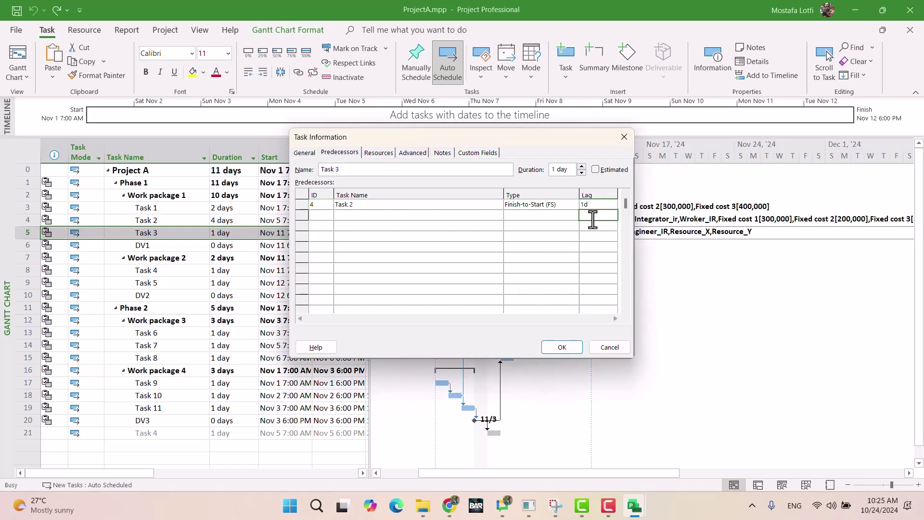
pyautogui.press('Return')
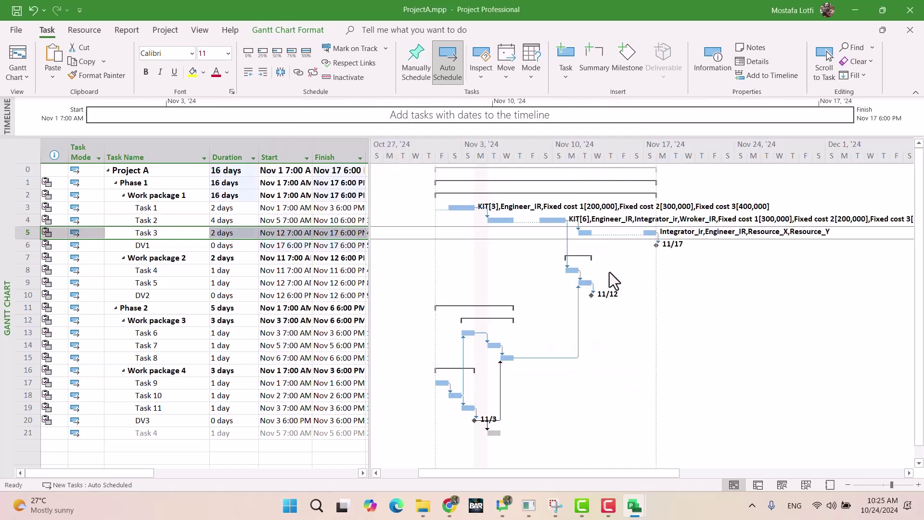
# Examine Task 3's start, Gantt bar and predecessor lag, and compare its duration with Task 1's.
pyautogui.click(288, 233)
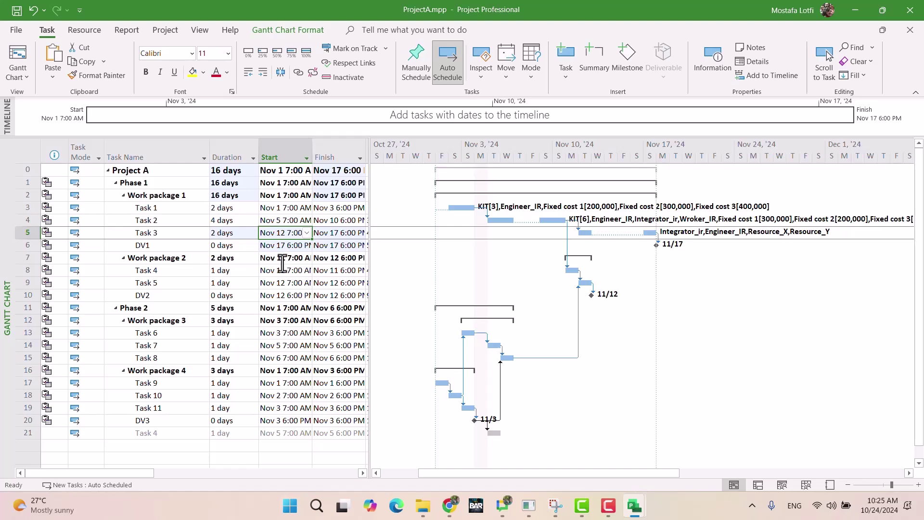
pyautogui.click(586, 235)
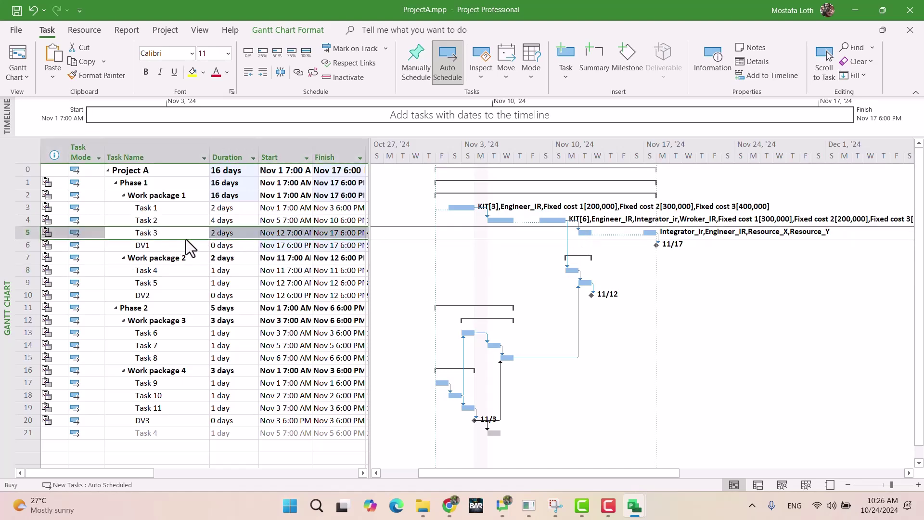
pyautogui.doubleClick(172, 236)
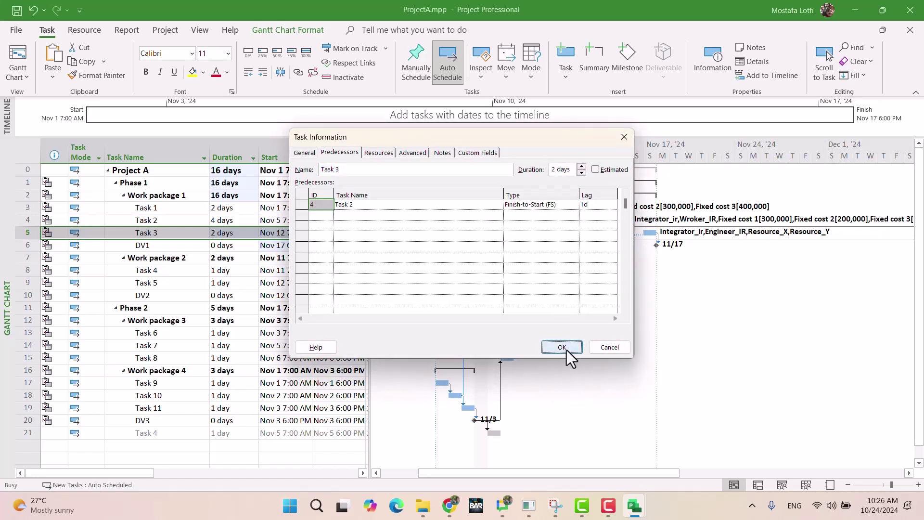
pyautogui.click(565, 347)
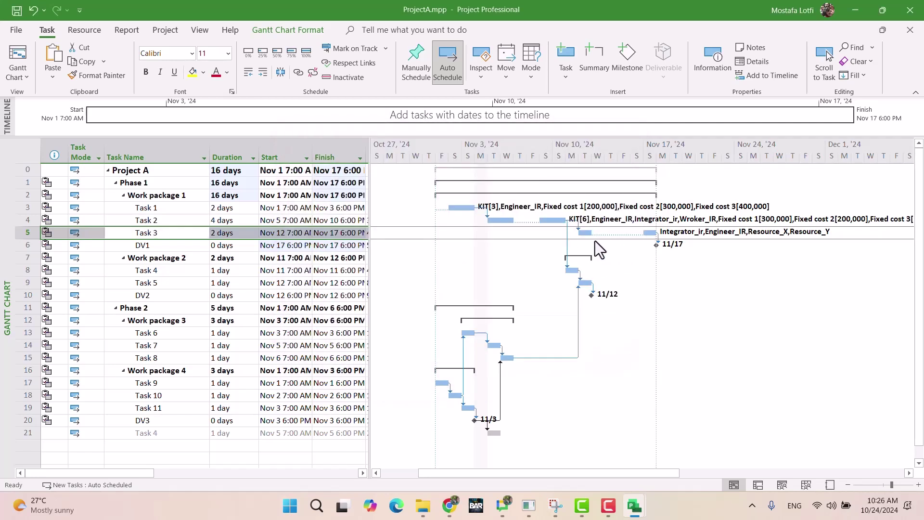
pyautogui.click(585, 233)
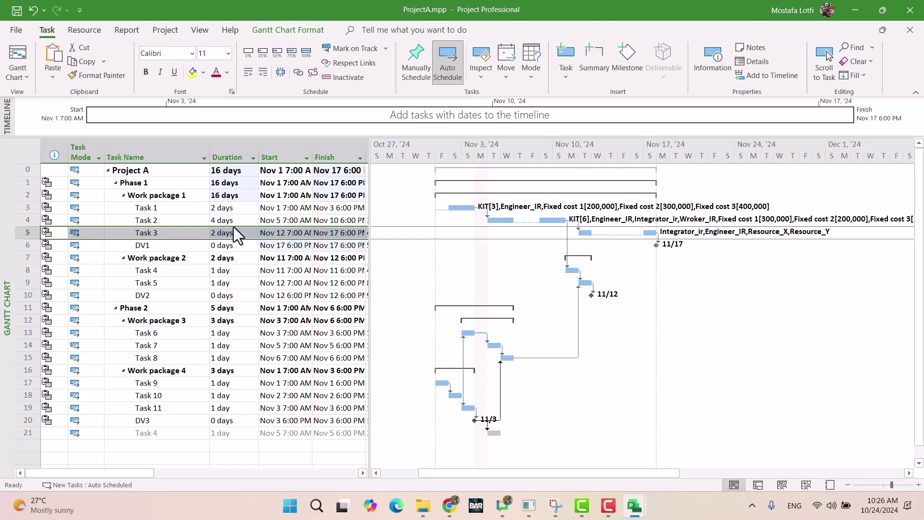
pyautogui.click(229, 208)
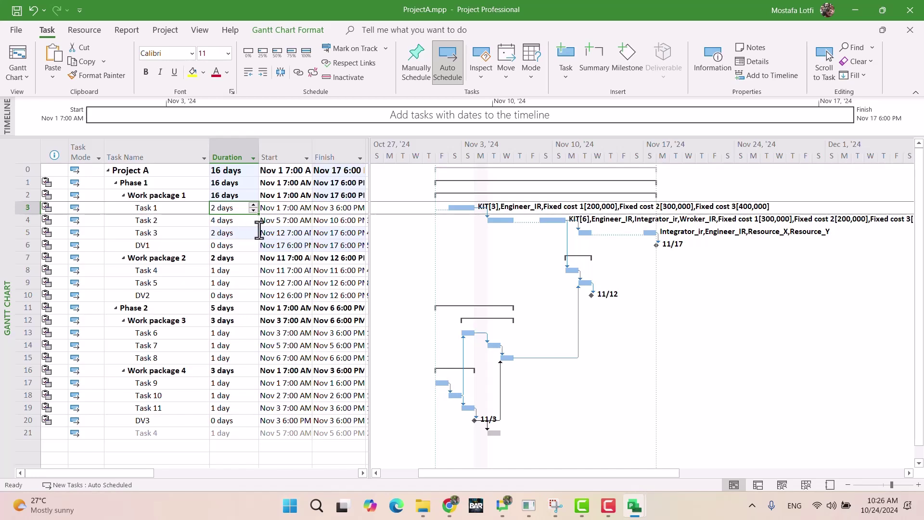
# Try a lag of 0.8 days on the Task 2 to Task 3 dependency.
pyautogui.doubleClick(577, 224)
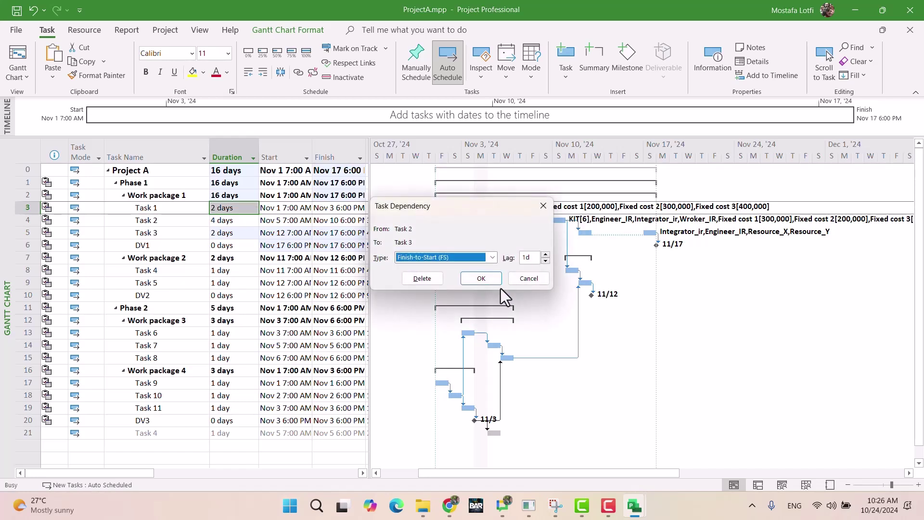
pyautogui.doubleClick(530, 257)
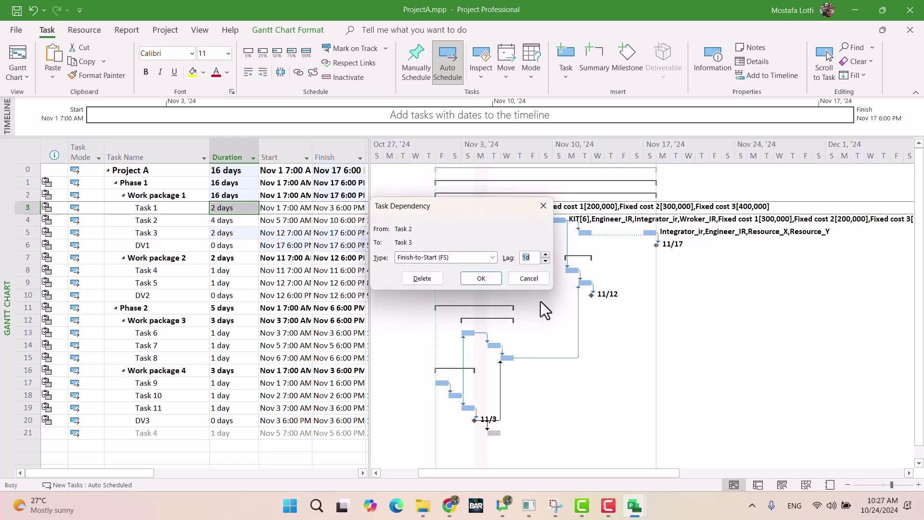
pyautogui.write('0.8')
pyautogui.click(475, 279)
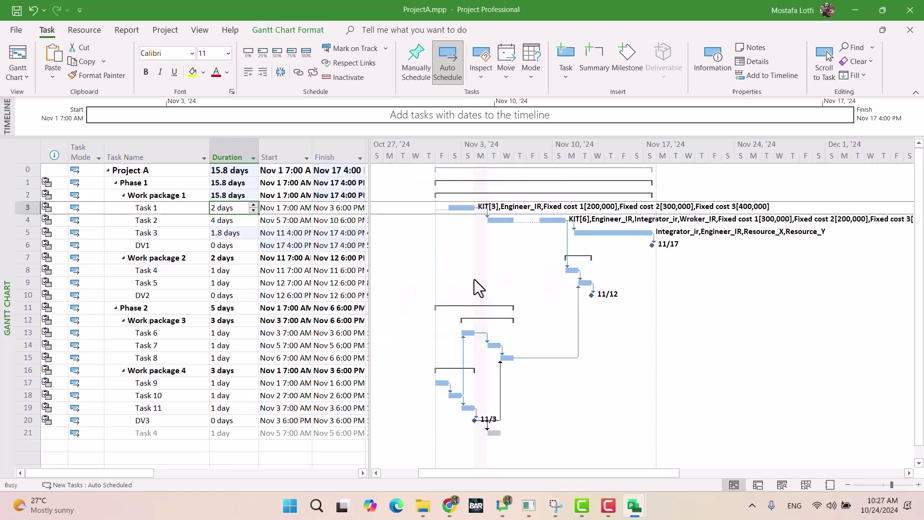
# Check Task 3's start and set the lag of the Task 2 to Task 3 dependency back to 1 day.
pyautogui.click(274, 235)
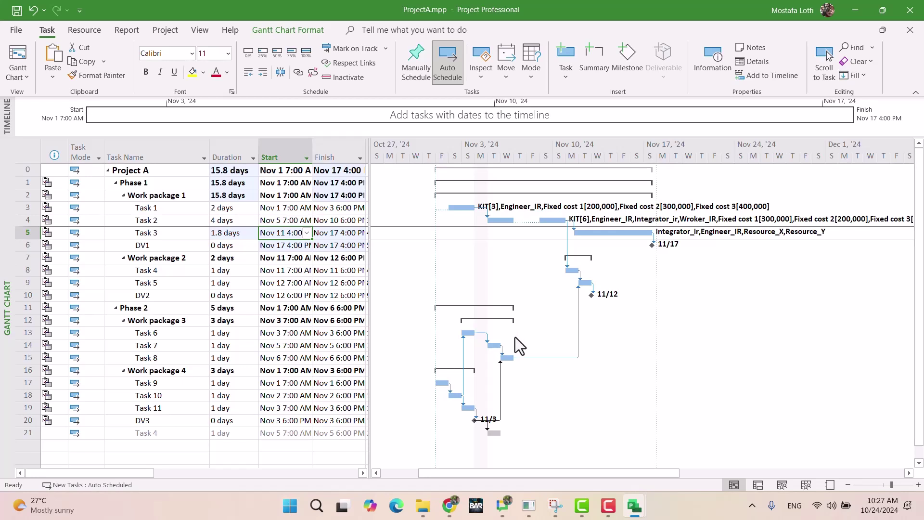
pyautogui.doubleClick(574, 224)
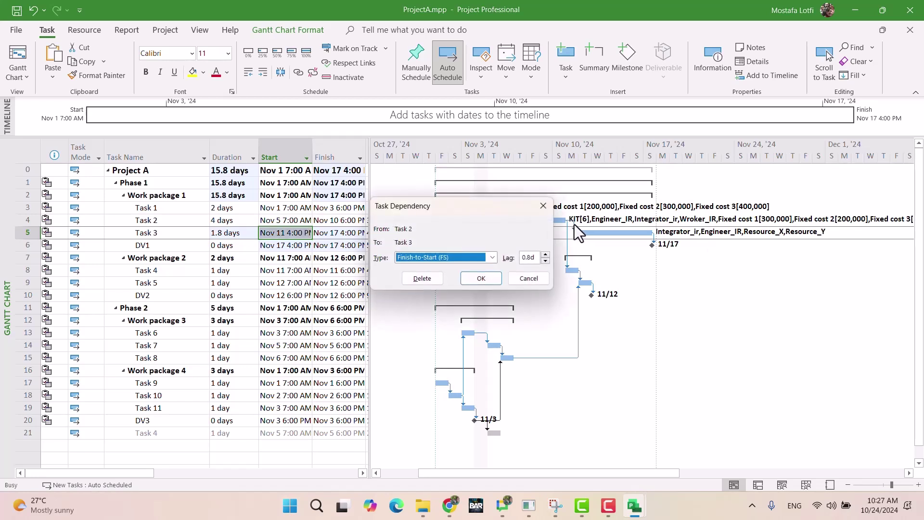
pyautogui.doubleClick(536, 257)
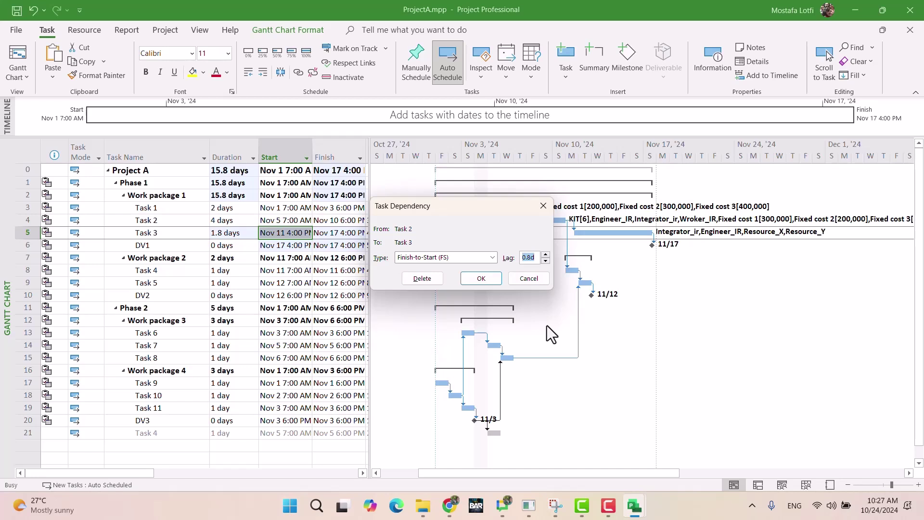
pyautogui.write('1')
pyautogui.click(483, 278)
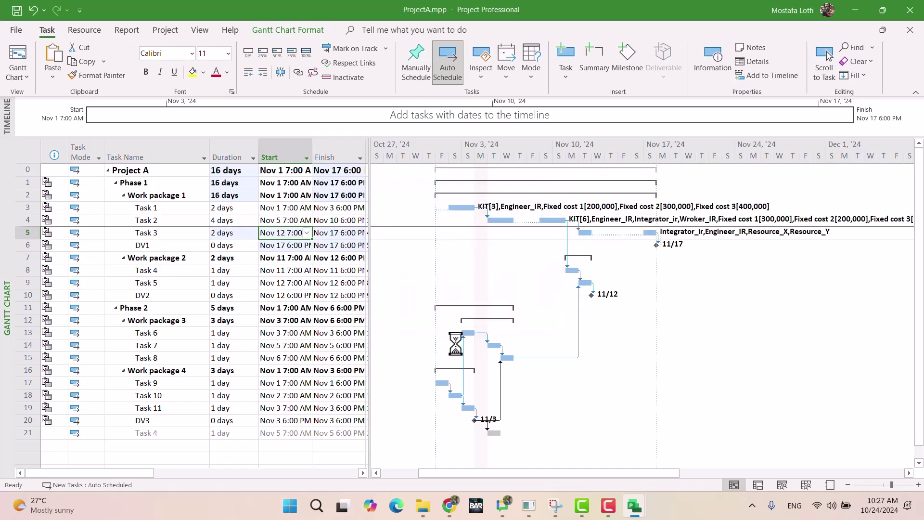
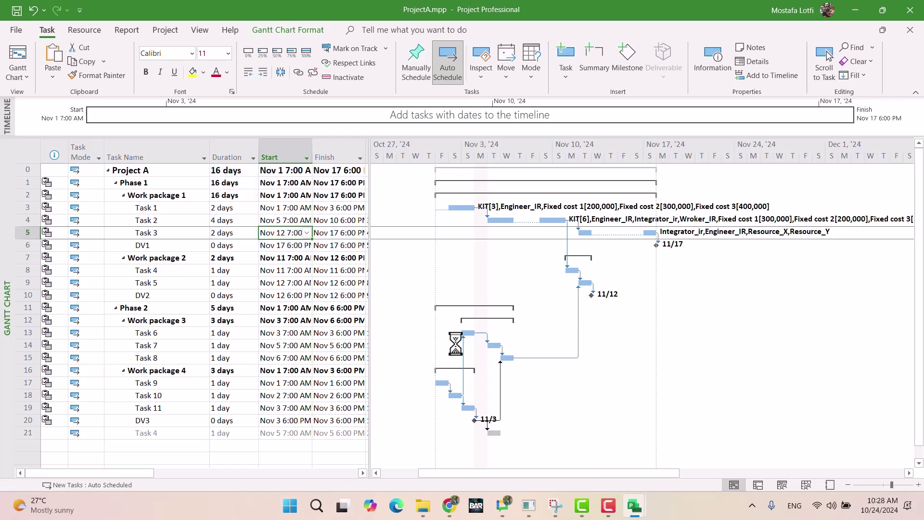
# Review the Project A and Project B activity lists in the proficiency test document, and switch to ProjectB.mpp.
pyautogui.click(449, 505)
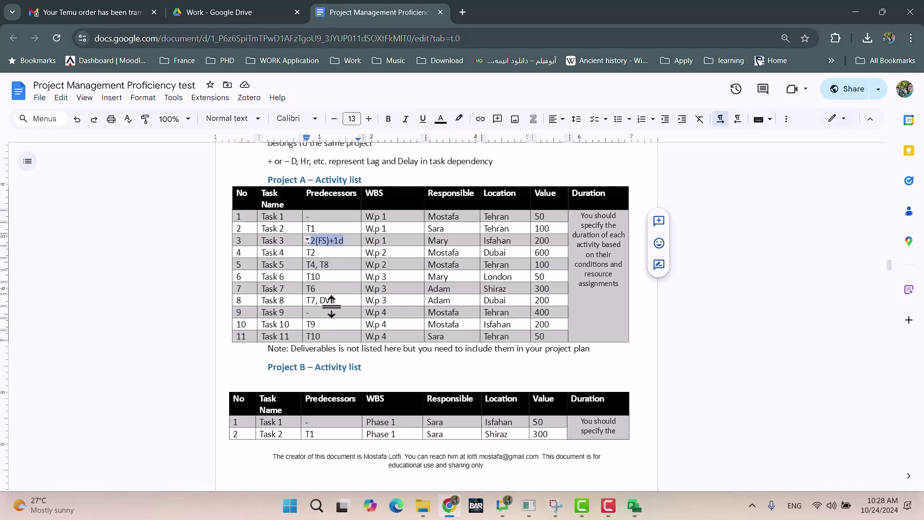
pyautogui.scroll(-8, 337, 312)
pyautogui.scroll(8, 340, 282)
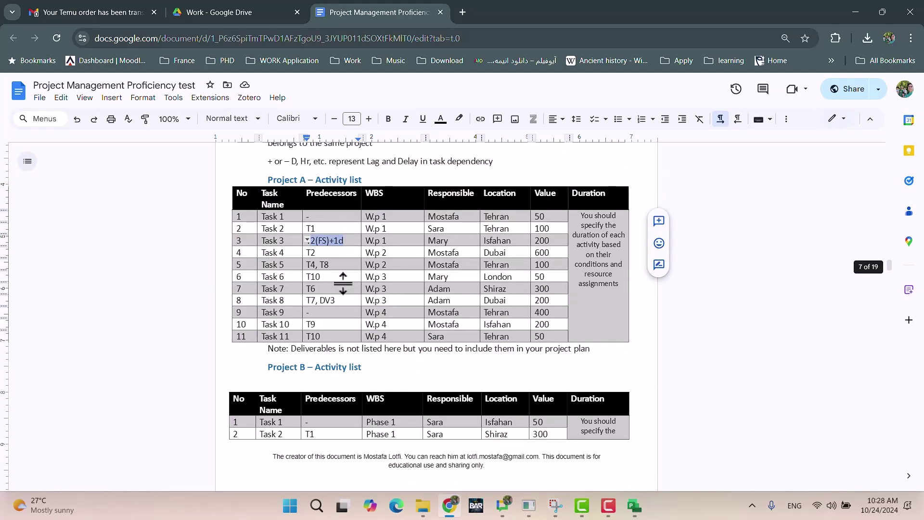
pyautogui.scroll(-3, 342, 292)
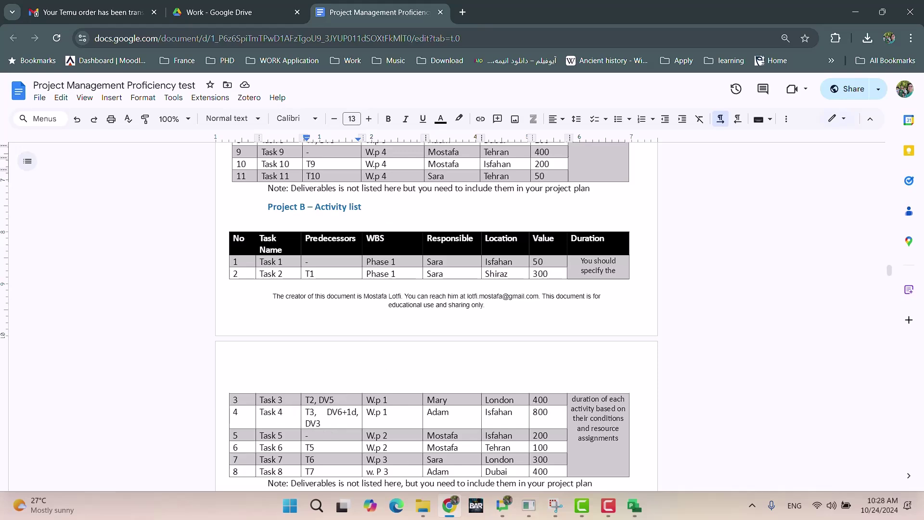
pyautogui.moveTo(634, 506)
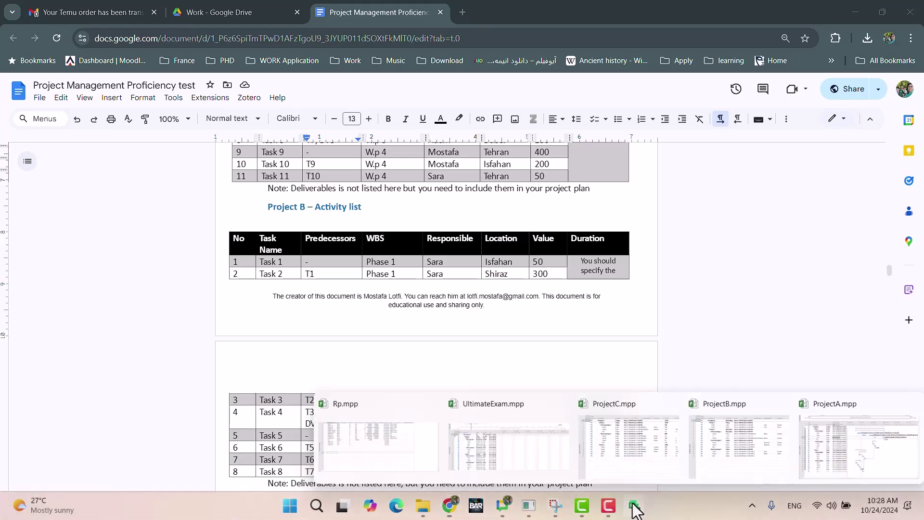
pyautogui.click(765, 450)
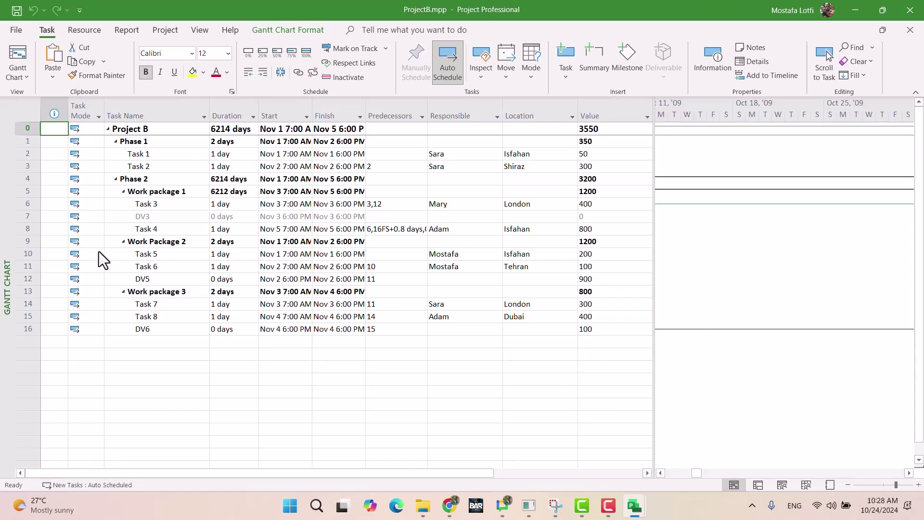
# Set the lag of Task 4's DV6 predecessor to 1 day in Project B.
pyautogui.doubleClick(182, 233)
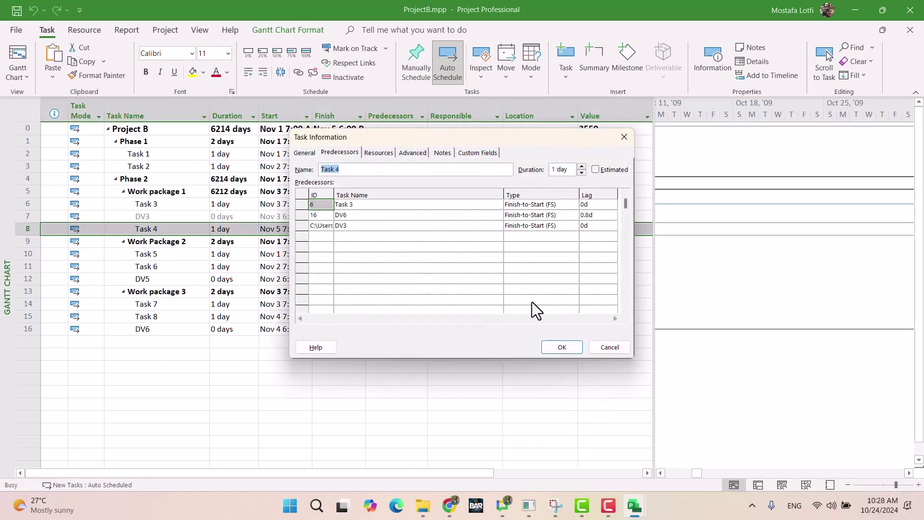
pyautogui.click(601, 217)
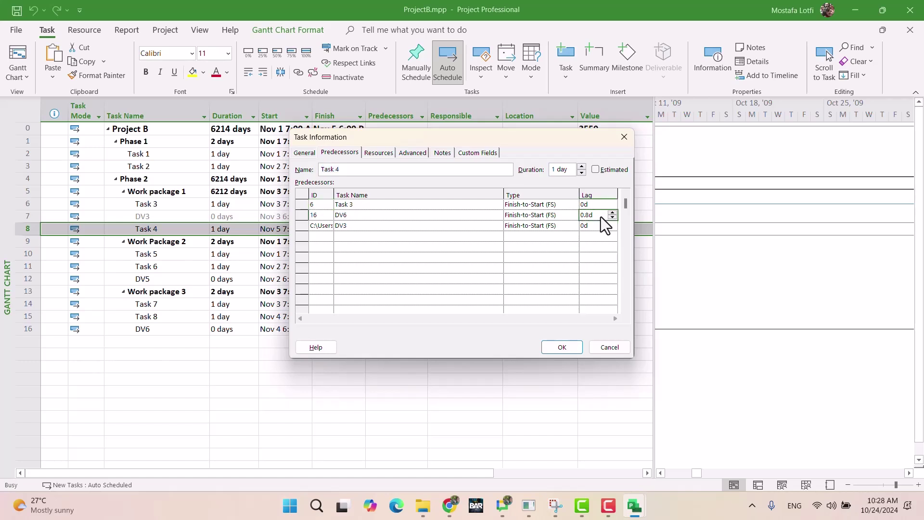
pyautogui.click(570, 352)
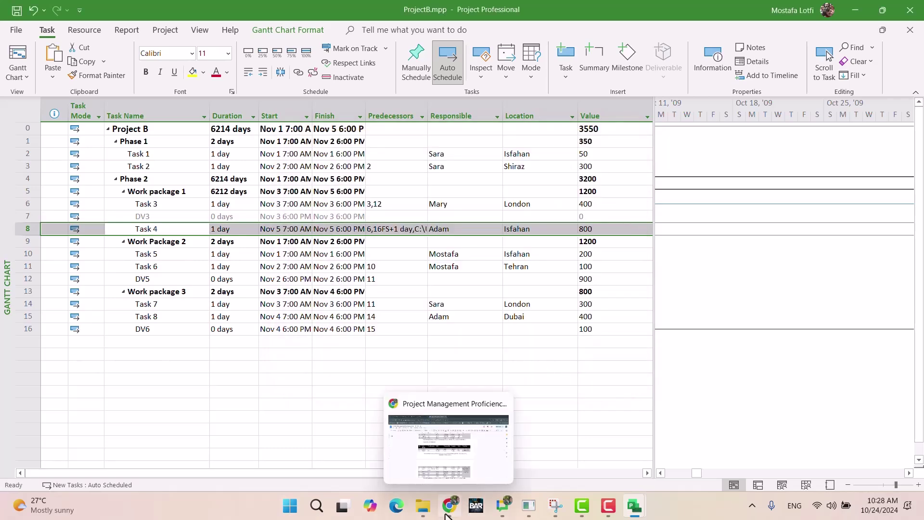
# Review the Project B and Project C activity lists in the proficiency test document, and switch to ProjectA.mpp.
pyautogui.click(448, 511)
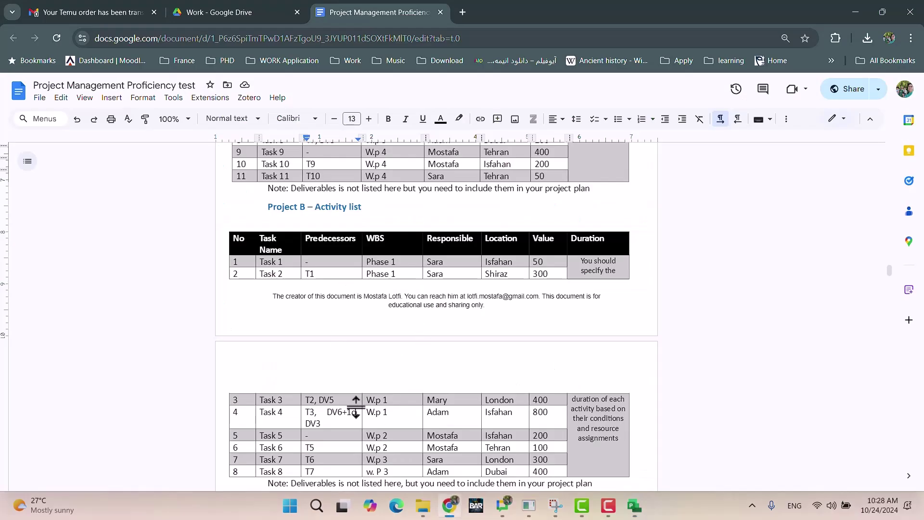
pyautogui.scroll(-3, 357, 418)
pyautogui.scroll(-3, 358, 418)
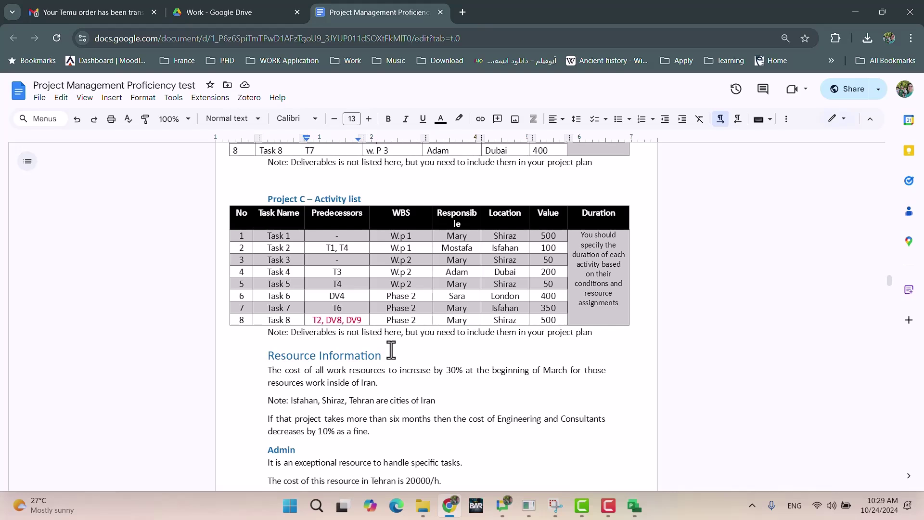
pyautogui.click(635, 505)
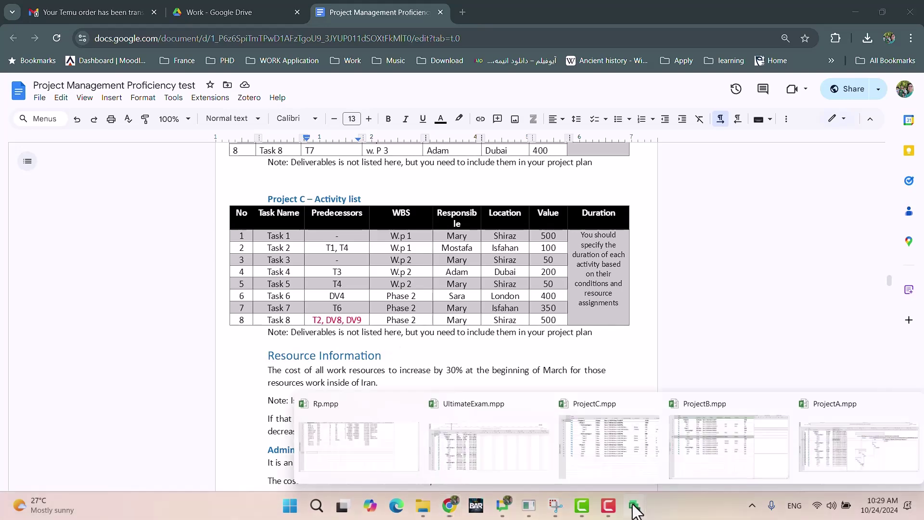
pyautogui.click(838, 447)
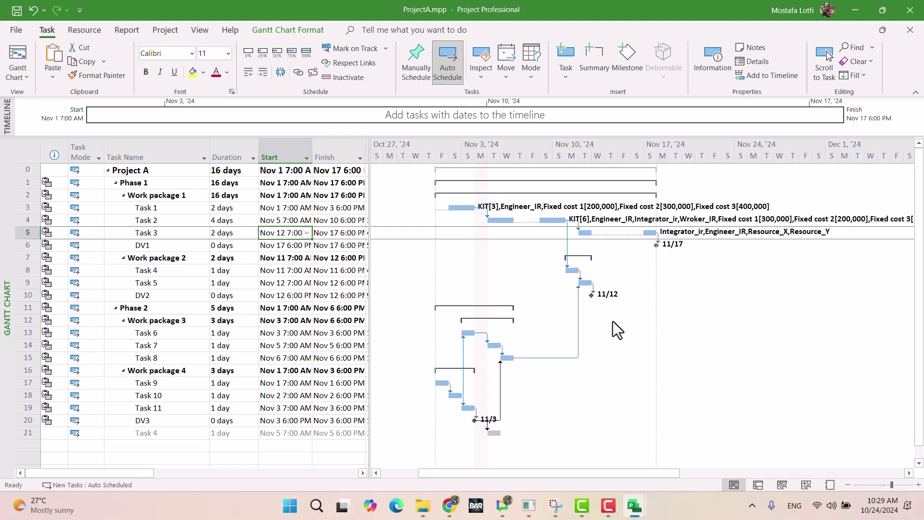
# Show Project A in the Task Usage view, collapse Task 1's assignments and display Task 3's assigned daily hours.
pyautogui.click(21, 77)
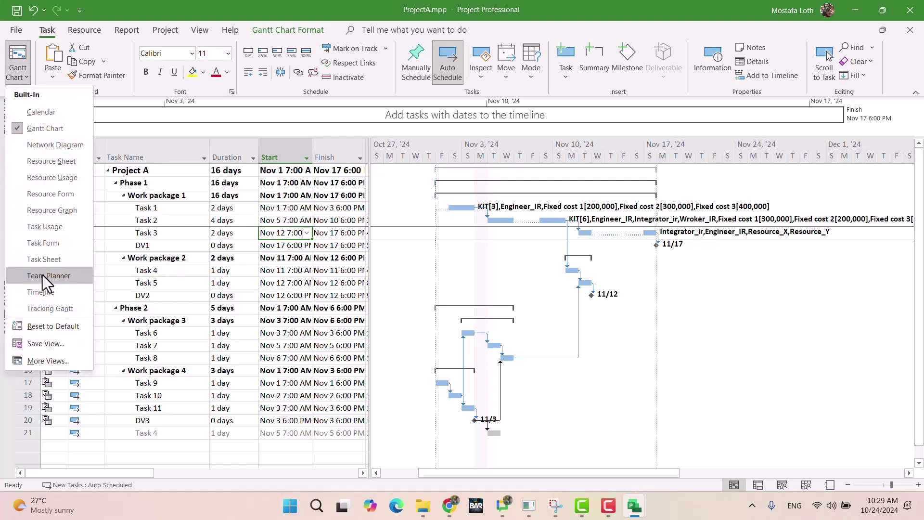
pyautogui.click(49, 225)
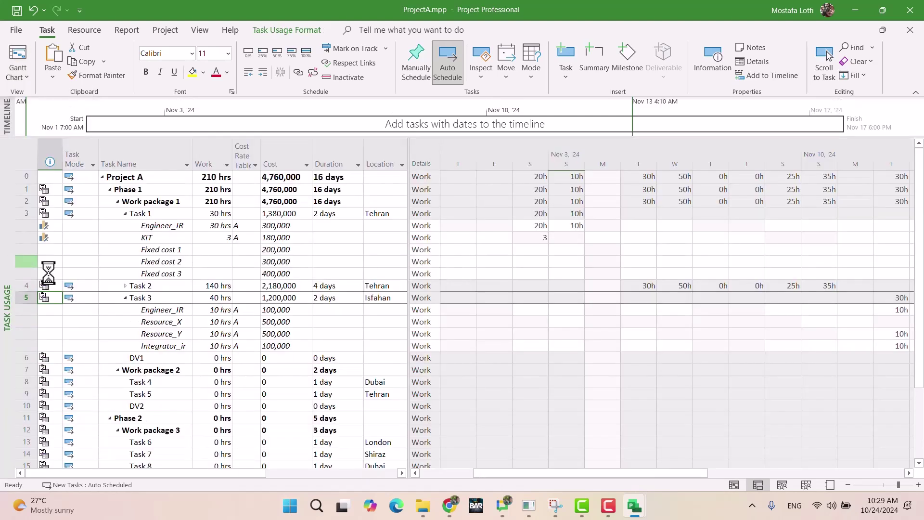
pyautogui.click(213, 345)
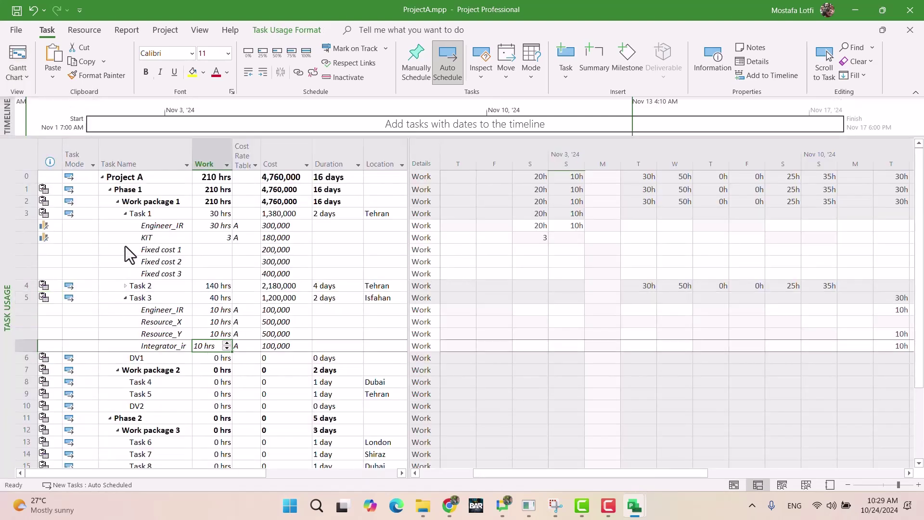
pyautogui.click(125, 213)
pyautogui.click(162, 250)
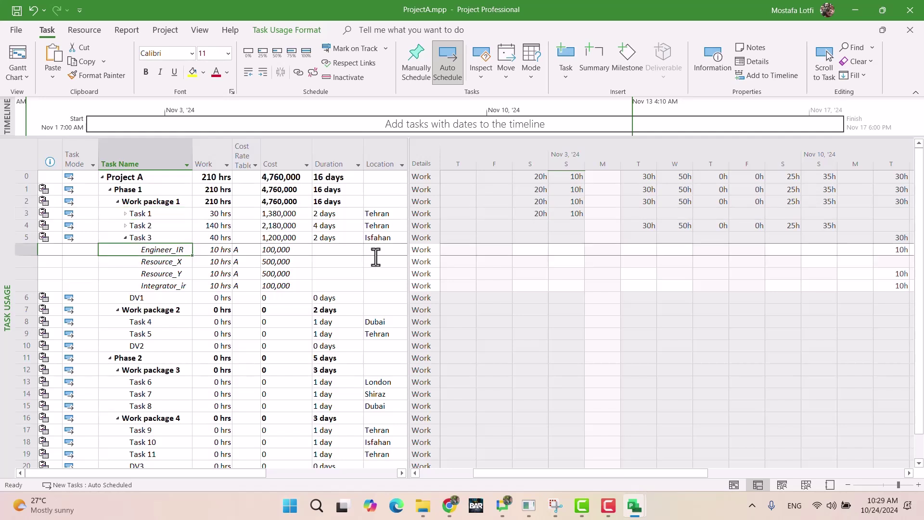
pyautogui.click(823, 62)
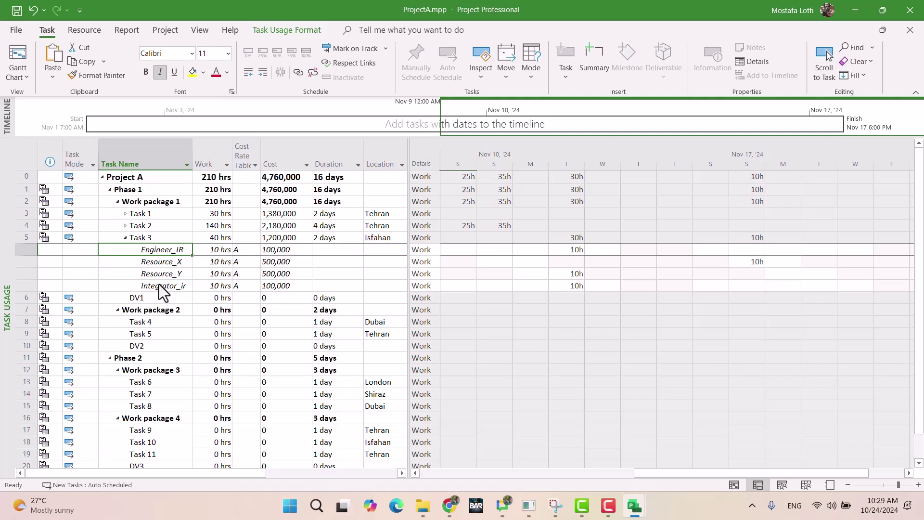
pyautogui.click(167, 264)
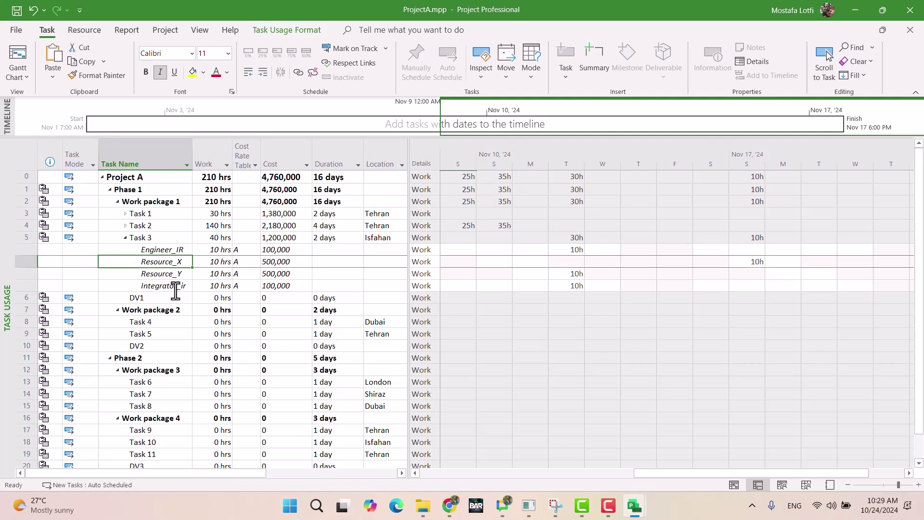
pyautogui.click(175, 289)
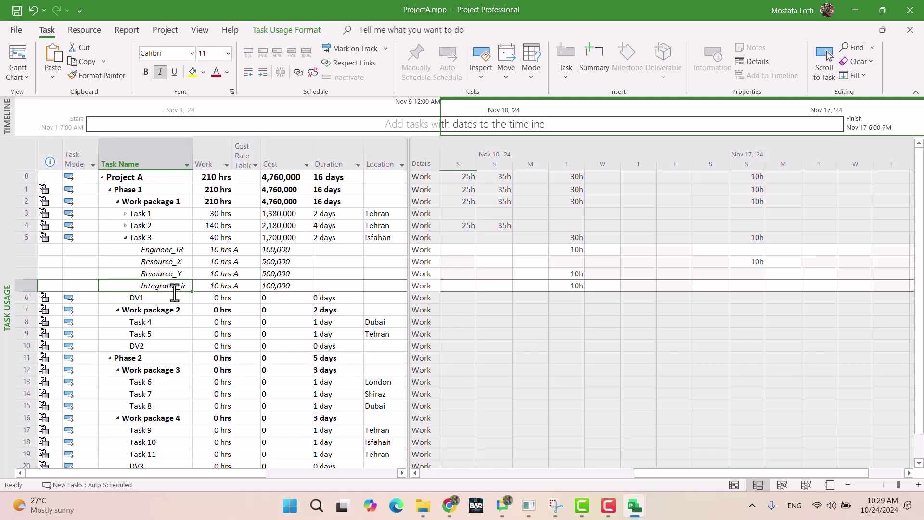
pyautogui.click(178, 263)
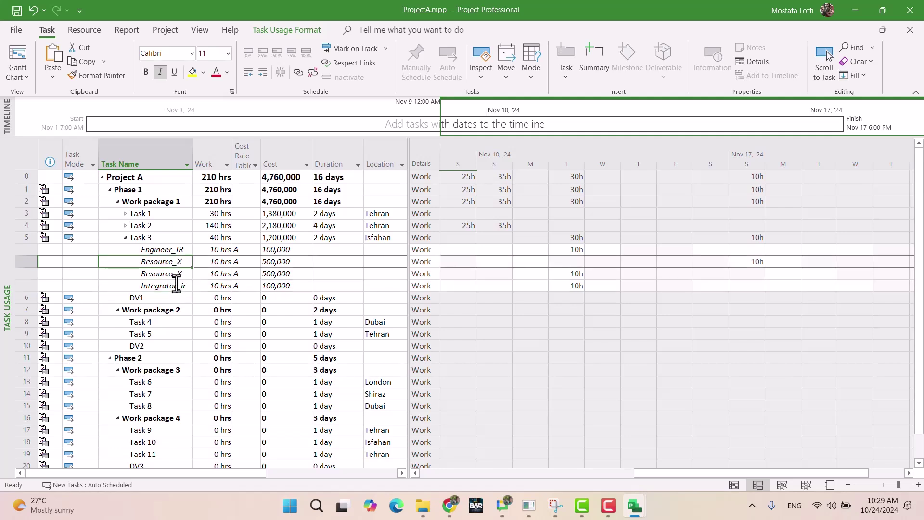
pyautogui.click(174, 275)
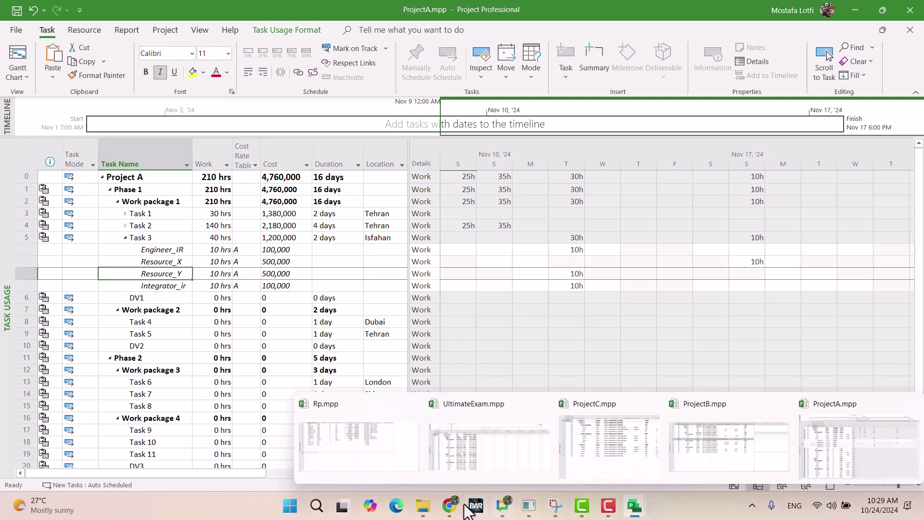
# Review Project A Task 3's resource requirements in the proficiency test document, and return to ProjectA.mpp.
pyautogui.click(451, 506)
pyautogui.scroll(8, 384, 326)
pyautogui.scroll(-15, 407, 347)
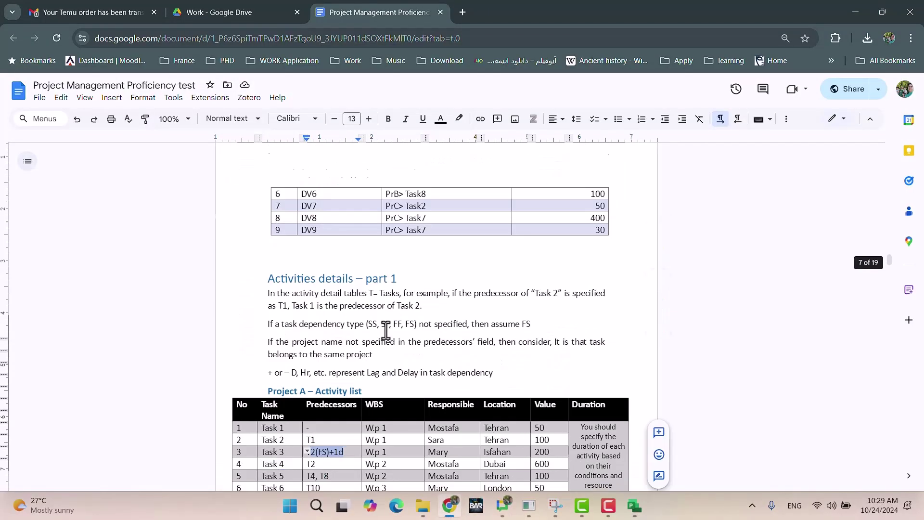
pyautogui.scroll(-10, 412, 352)
pyautogui.scroll(11, 411, 353)
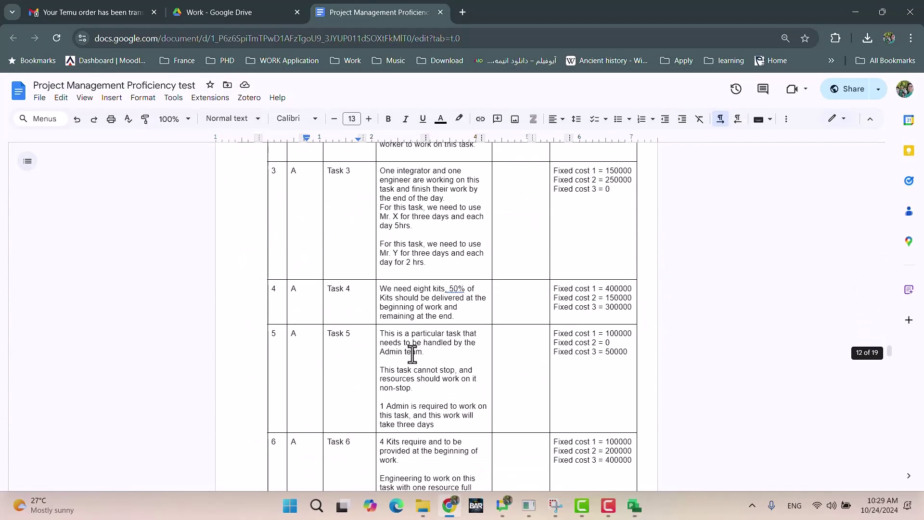
pyautogui.scroll(3, 411, 354)
pyautogui.scroll(-7, 410, 353)
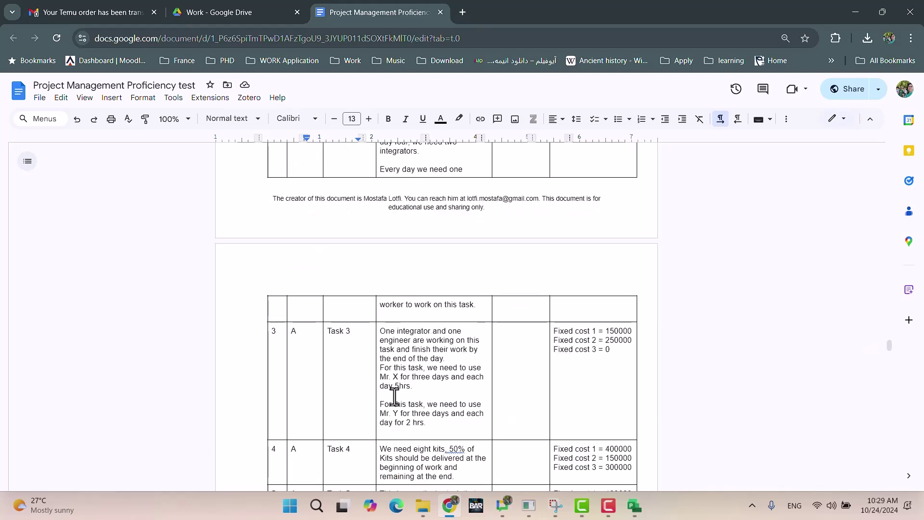
pyautogui.moveTo(632, 514)
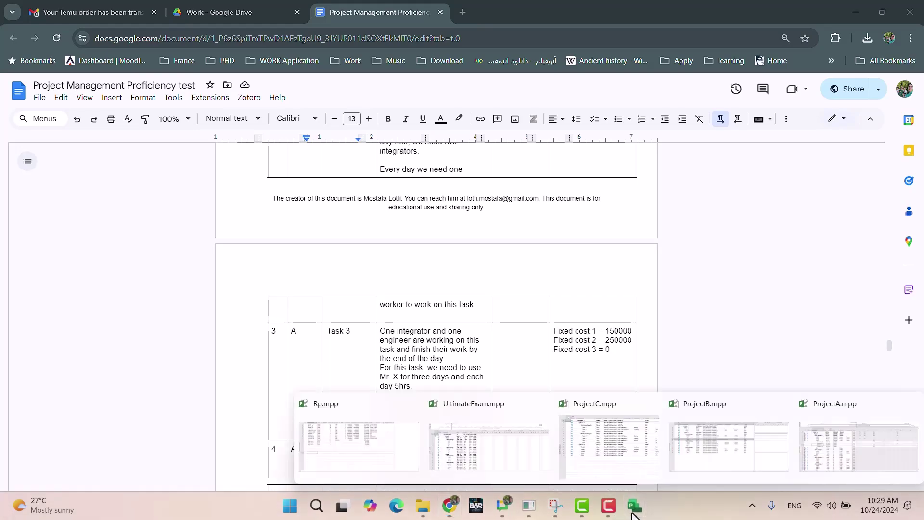
pyautogui.click(818, 455)
# Spread Resource_X's Task 3 work as 5 hours on each of its three working days, starting with Nov 17 and 18.
pyautogui.click(573, 250)
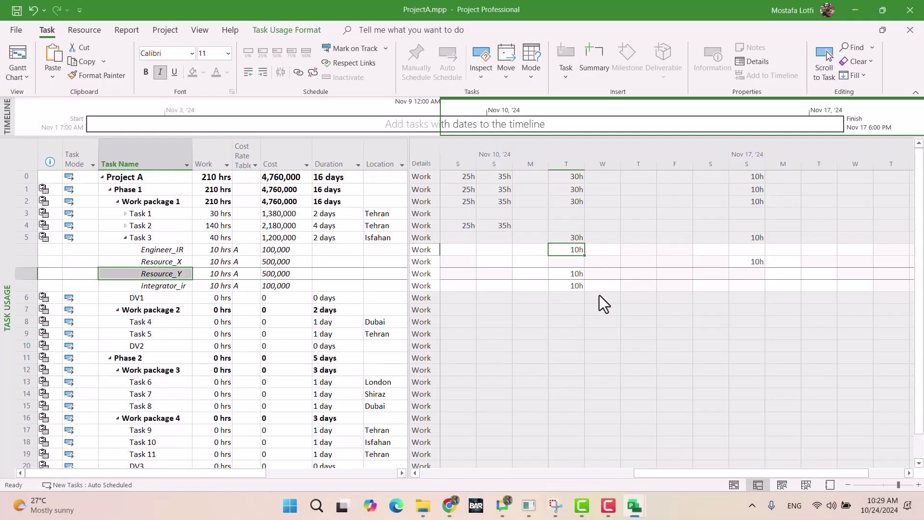
pyautogui.press('Down')
pyautogui.press('Right')
pyautogui.press('Right')
pyautogui.press('Right')
pyautogui.press('Right')
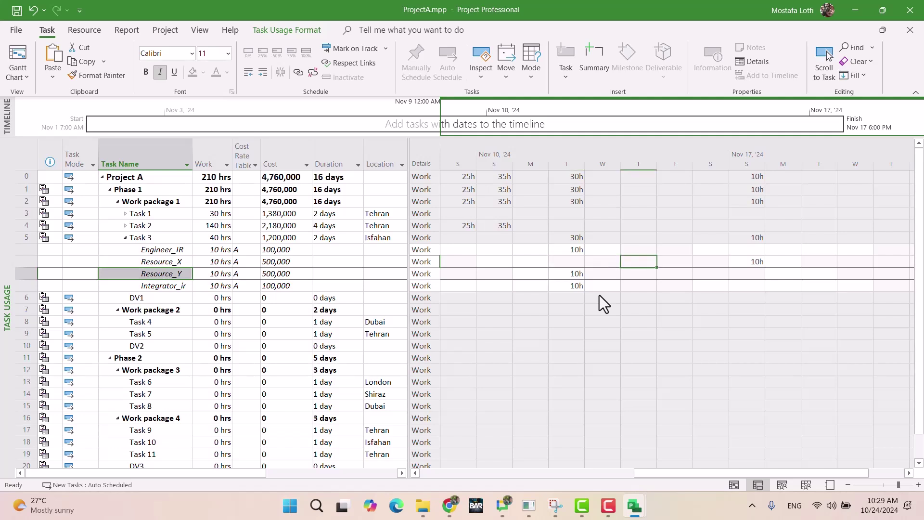
pyautogui.press('Right')
pyautogui.write('5')
pyautogui.press('Right')
pyautogui.write('5')
pyautogui.press('Right')
pyautogui.press('Right')
pyautogui.press('Right')
pyautogui.press('Right')
pyautogui.press('Right')
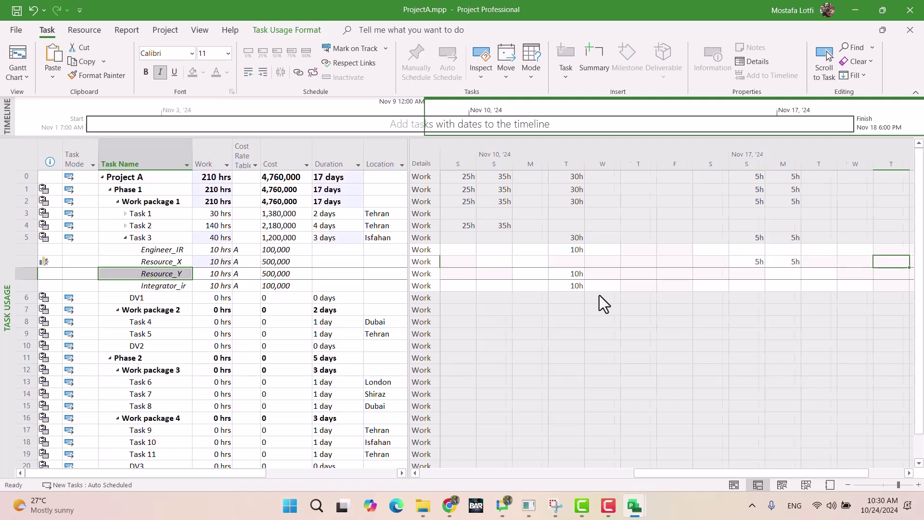
pyautogui.press('Right')
pyautogui.write('5')
pyautogui.press('Right')
pyautogui.press('Left')
pyautogui.press('Left')
pyautogui.press('Left')
pyautogui.press('Left')
pyautogui.press('Left')
pyautogui.press('Left')
pyautogui.press('Left')
pyautogui.press('Left')
pyautogui.press('Left')
pyautogui.press('Left')
pyautogui.press('Left')
pyautogui.press('Left')
pyautogui.press('Left')
pyautogui.press('Left')
pyautogui.press('Left')
pyautogui.press('Down')
pyautogui.press('Right')
pyautogui.press('Right')
pyautogui.press('Down')
pyautogui.write('5')
pyautogui.press('Right')
pyautogui.write('5')
pyautogui.press('Right')
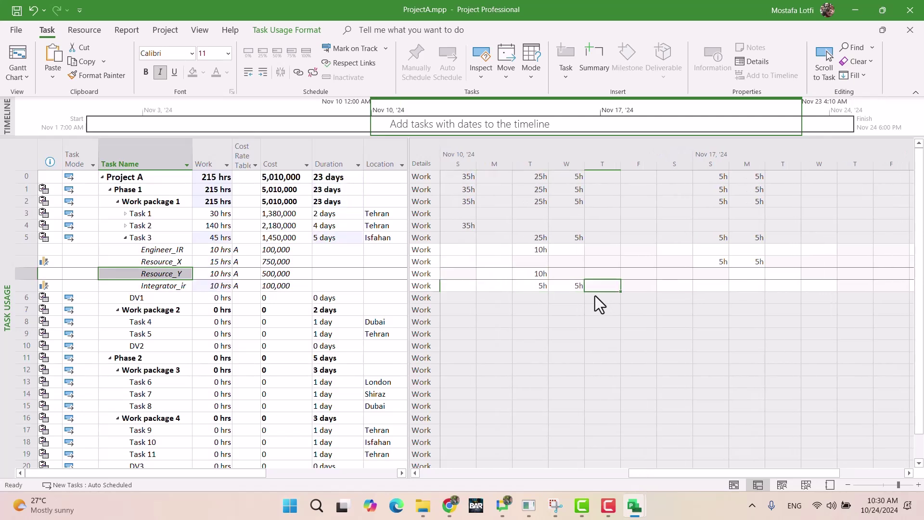
pyautogui.hotkey('ctrl', 'z')
pyautogui.hotkey('ctrl', 'z')
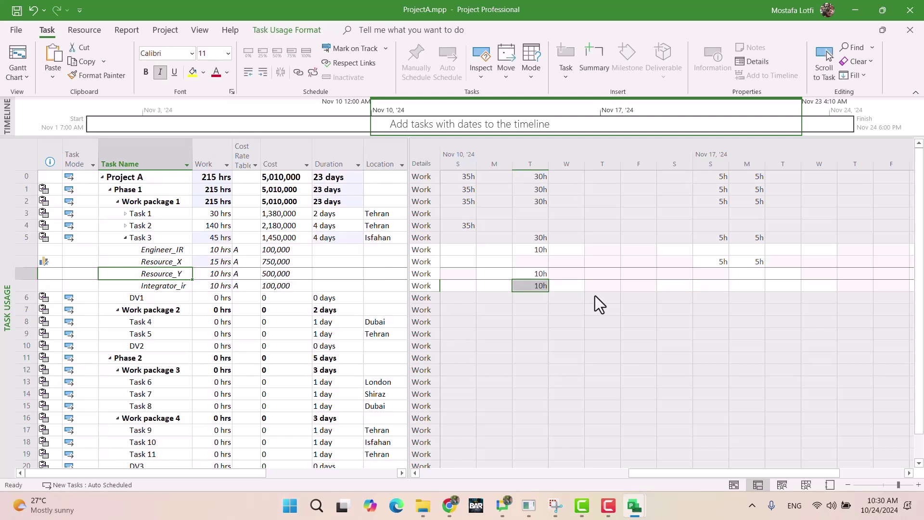
pyautogui.press('Up')
pyautogui.press('Down')
pyautogui.press('Down')
pyautogui.press('Right')
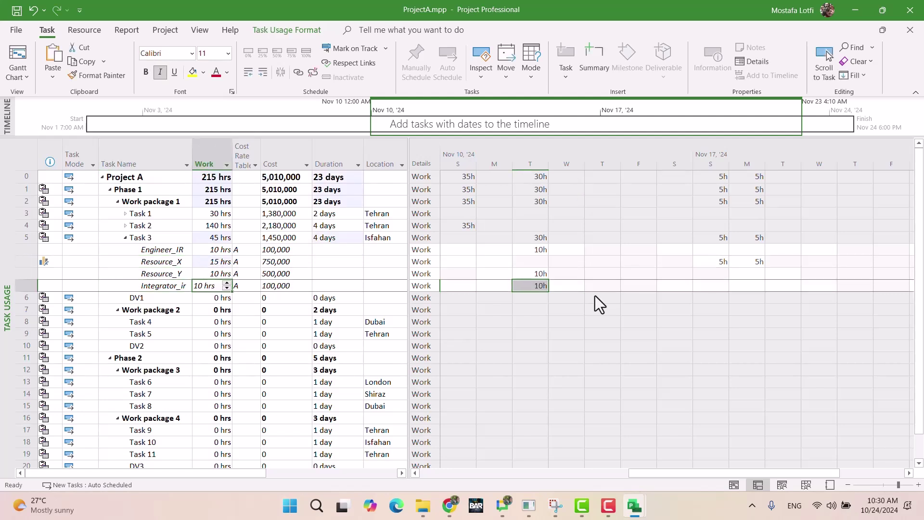
# Spread Resource_Y's Task 3 work as 5 hours each on Nov 12, Nov 18 and Nov 19.
pyautogui.click(544, 274)
pyautogui.write('5')
pyautogui.press('Tab')
pyautogui.press('Tab')
pyautogui.press('Tab')
pyautogui.press('Tab')
pyautogui.press('Tab')
pyautogui.press('Tab')
pyautogui.write('5')
pyautogui.press('Tab')
pyautogui.write('5')
pyautogui.press('Tab')
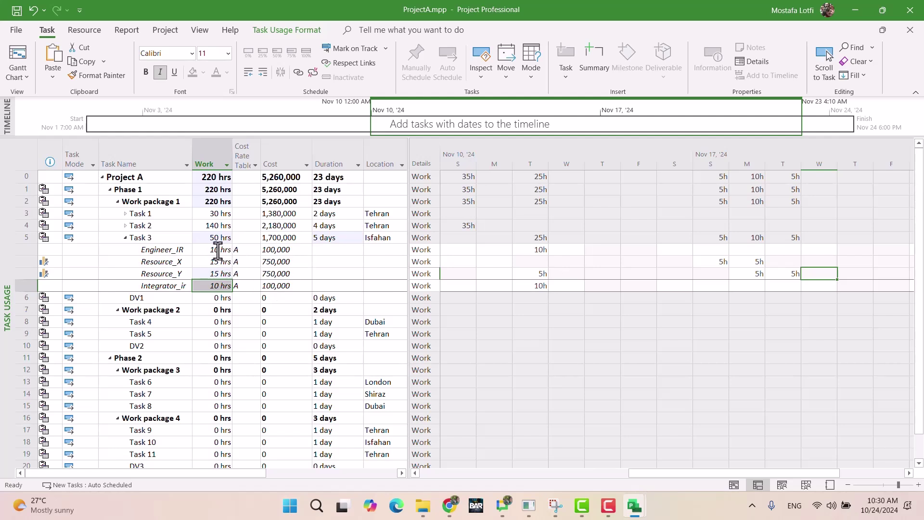
# Save Project A and show its schedule in the Gantt Chart view.
pyautogui.click(154, 238)
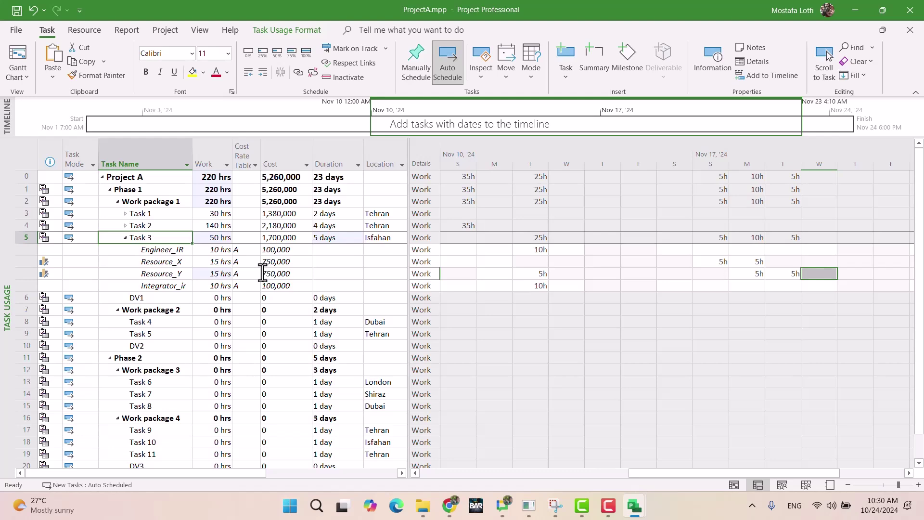
pyautogui.hotkey('ctrl', 's')
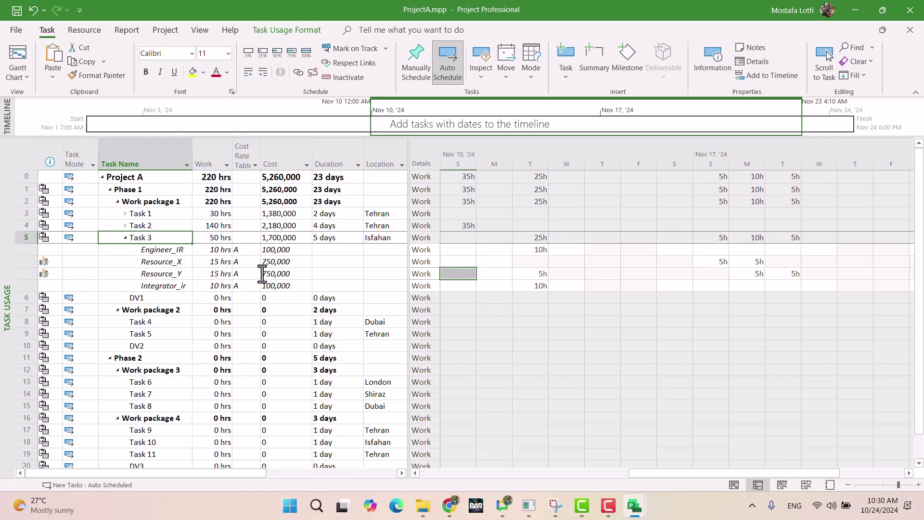
pyautogui.click(18, 62)
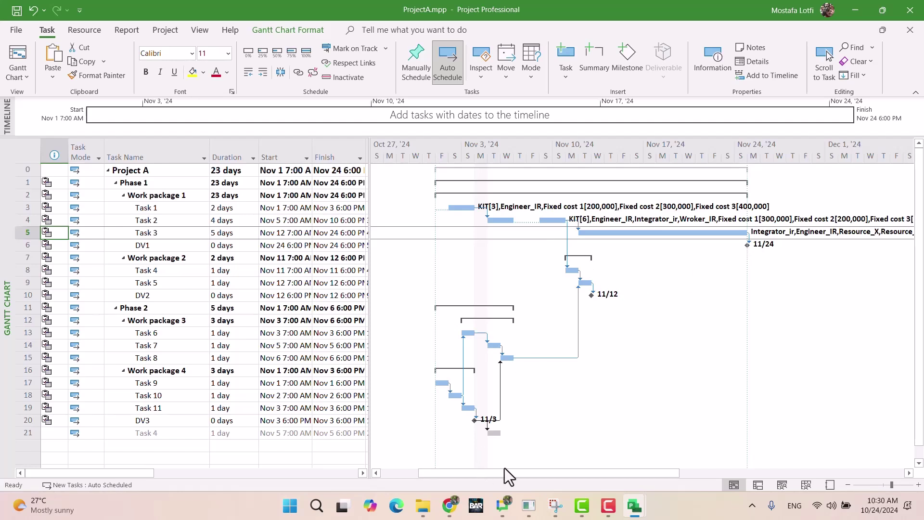
# Check Project A Task 3's fixed costs in the proficiency test document, and show ProjectA.mpp in the Task Usage view.
pyautogui.click(449, 505)
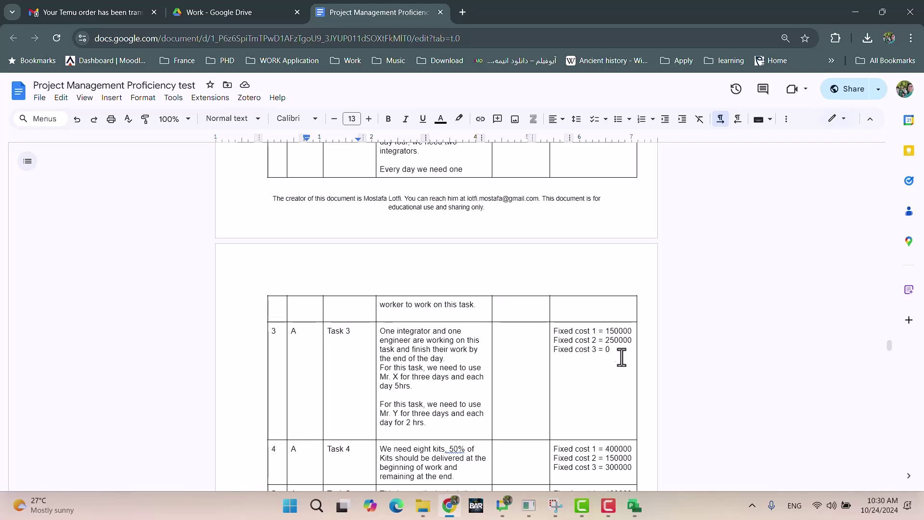
pyautogui.click(442, 513)
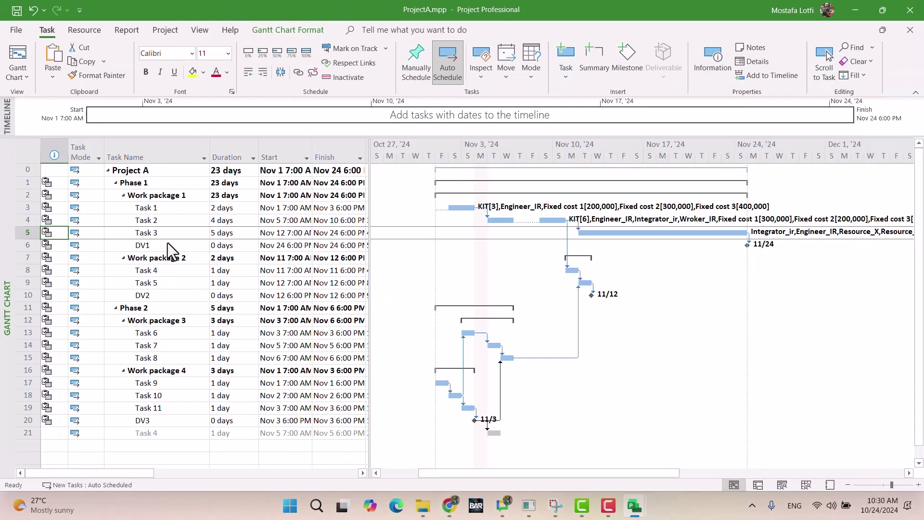
pyautogui.click(18, 62)
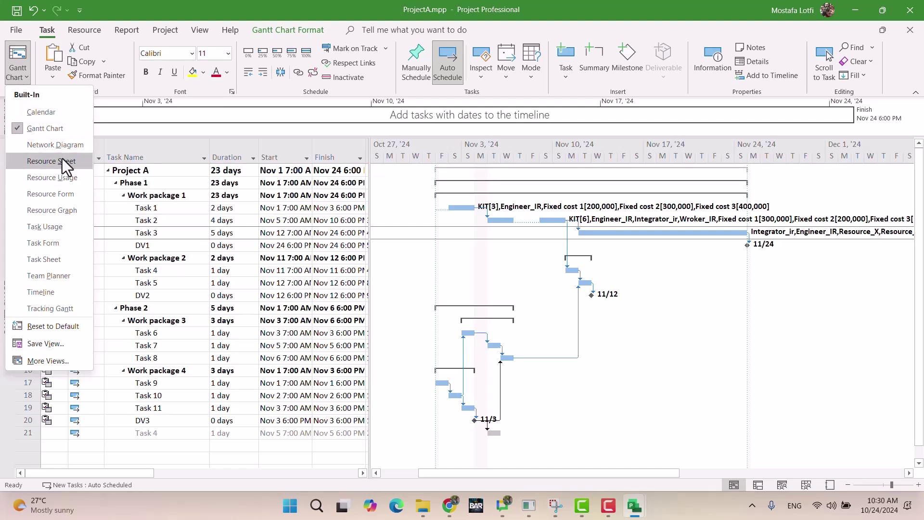
pyautogui.click(63, 230)
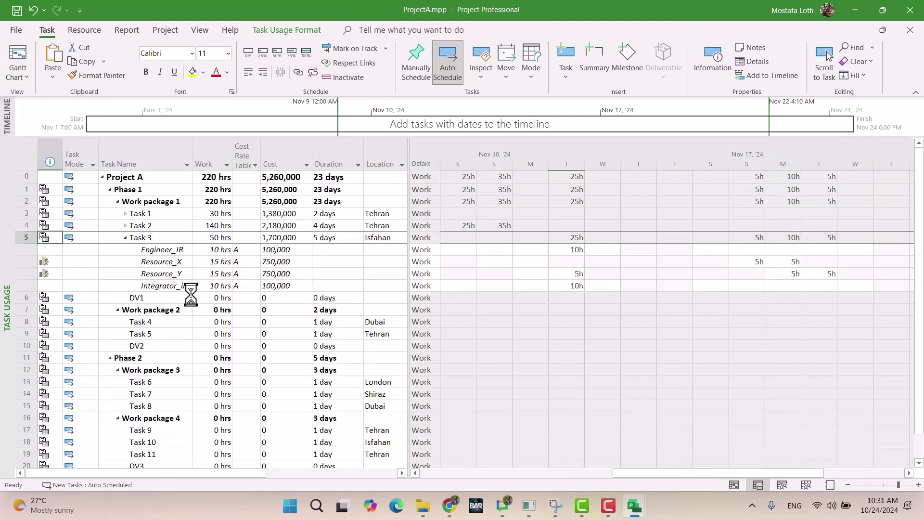
# Assign Fixed cost 1, Fixed cost 2 and Fixed cost 3 as resources to Task 3 in its task information.
pyautogui.doubleClick(149, 239)
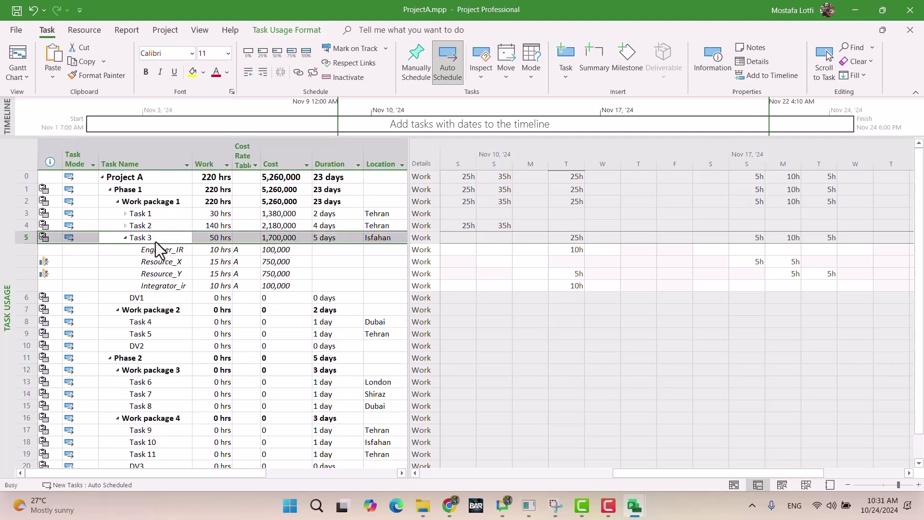
pyautogui.click(436, 215)
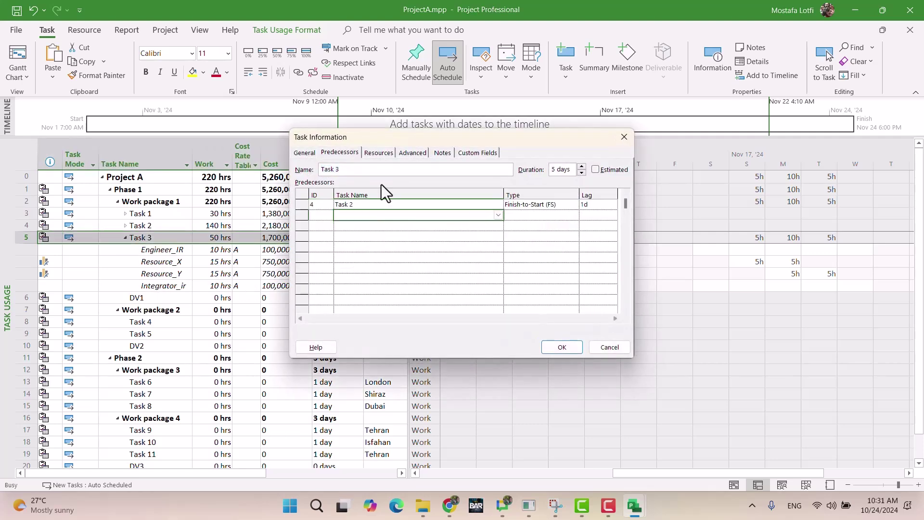
pyautogui.click(377, 153)
pyautogui.click(406, 247)
pyautogui.click(423, 246)
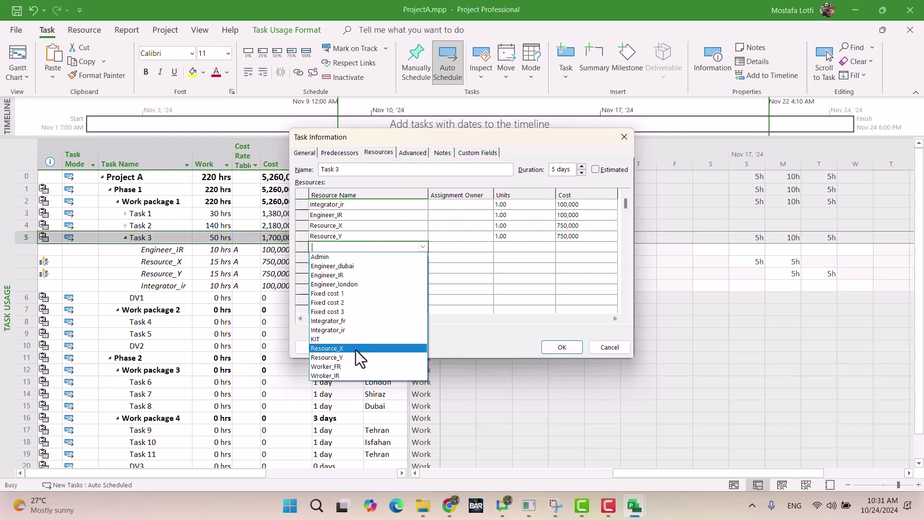
pyautogui.click(357, 294)
pyautogui.click(411, 259)
pyautogui.click(423, 258)
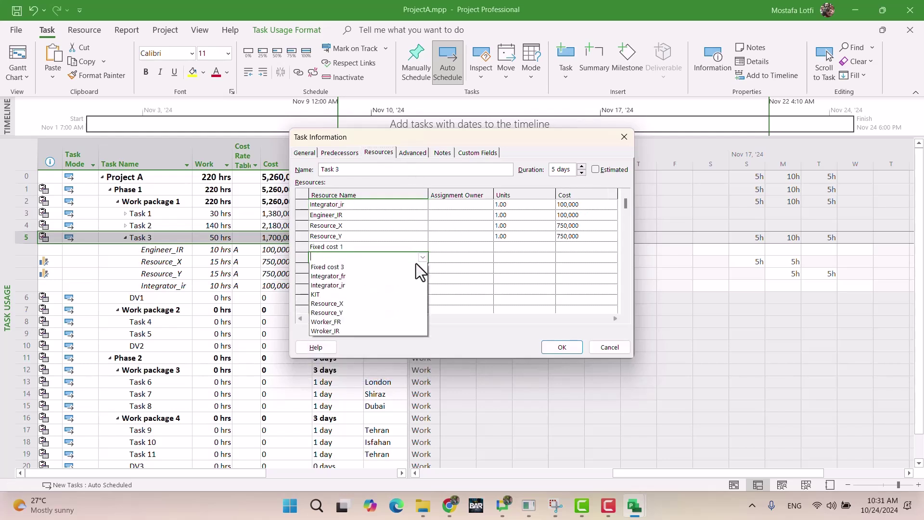
pyautogui.click(365, 314)
pyautogui.click(417, 268)
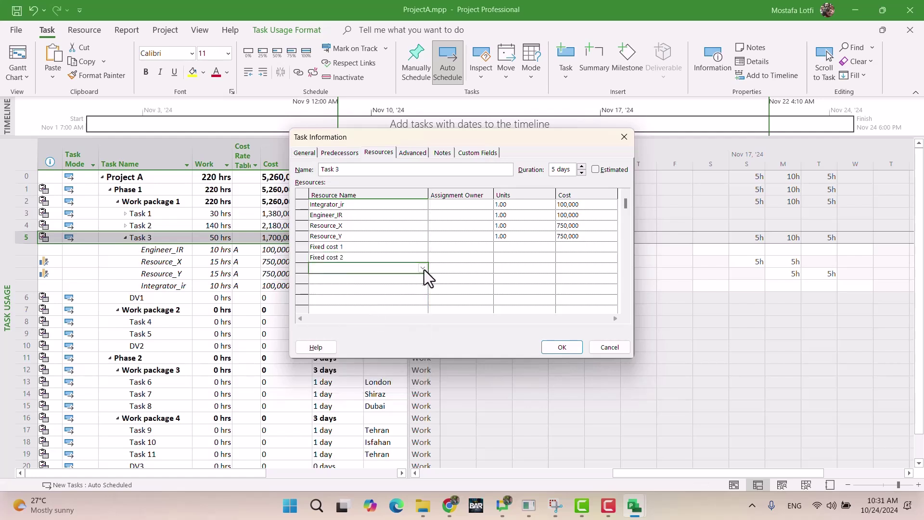
pyautogui.click(422, 268)
pyautogui.click(379, 333)
# Set Task 3's Fixed cost 1 to 150,000, Fixed cost 2 to 250,000 and Fixed cost 3 to 0, and collapse its assignments.
pyautogui.click(572, 249)
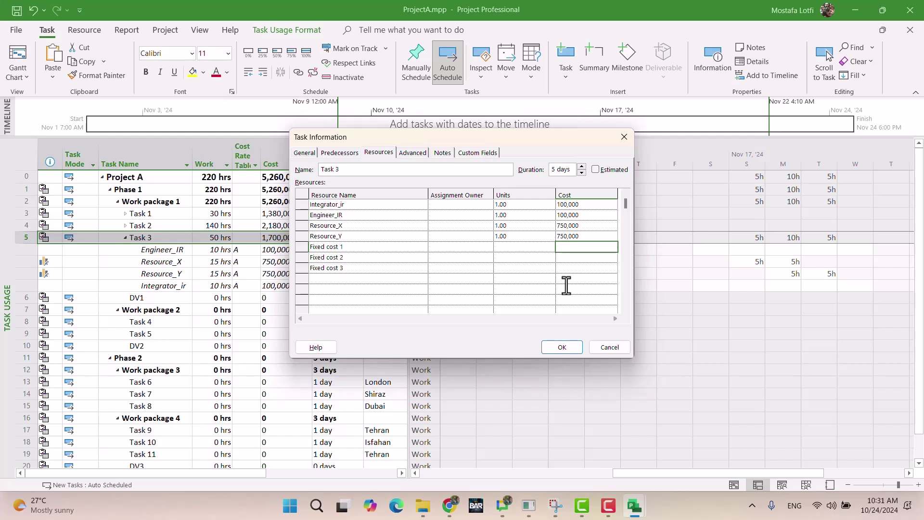
pyautogui.write('150000')
pyautogui.press('Return')
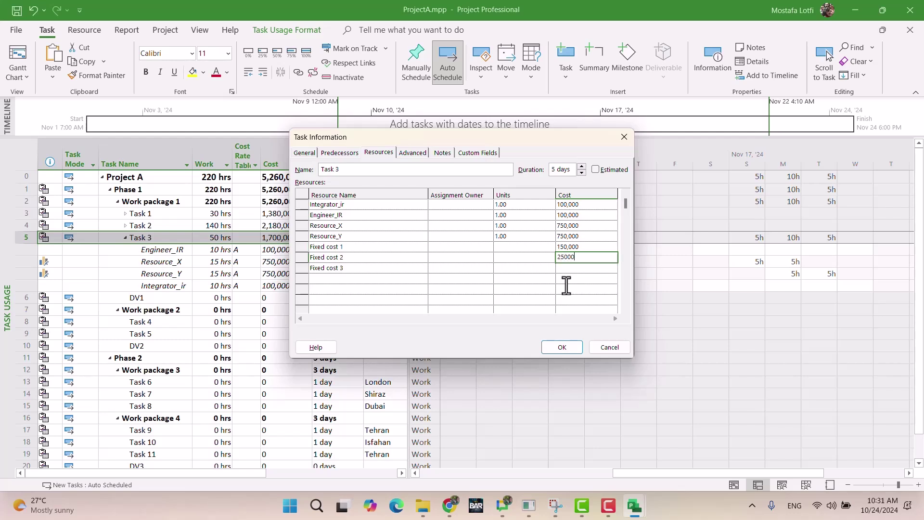
pyautogui.write('250000')
pyautogui.press('Return')
pyautogui.press('Return')
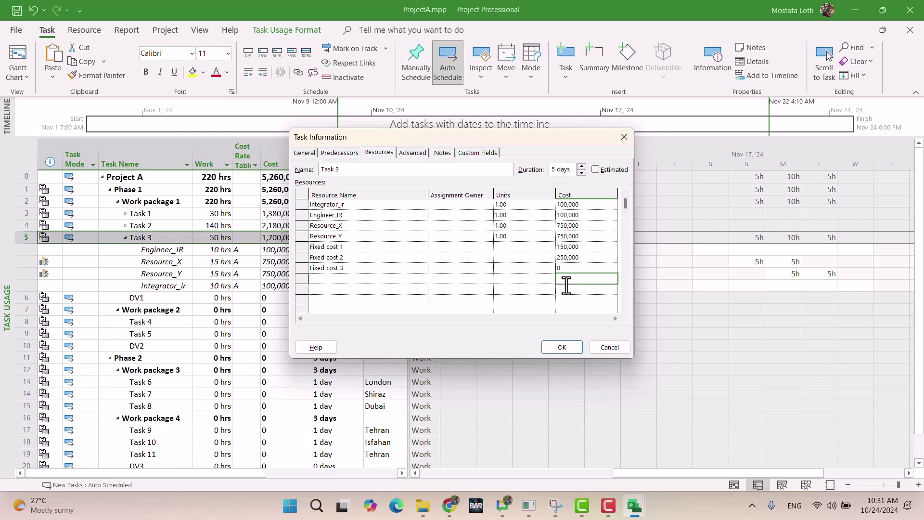
pyautogui.click(558, 351)
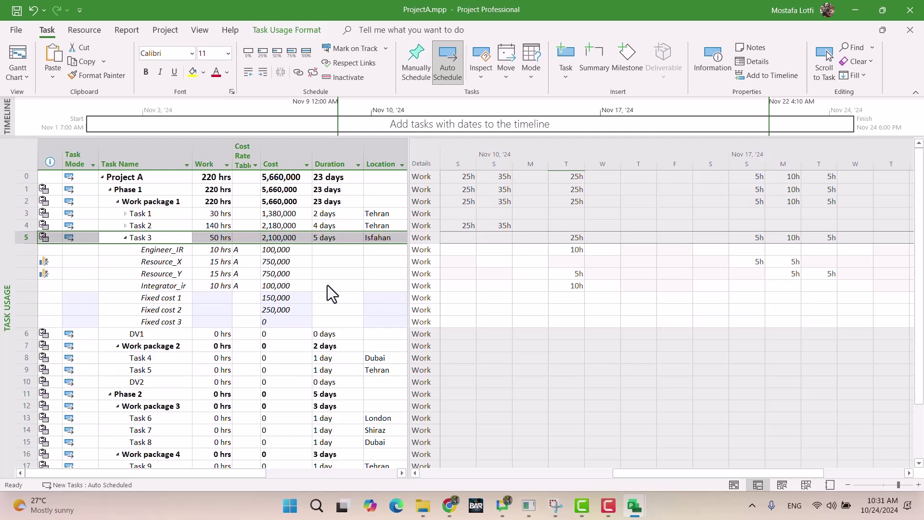
pyautogui.click(306, 266)
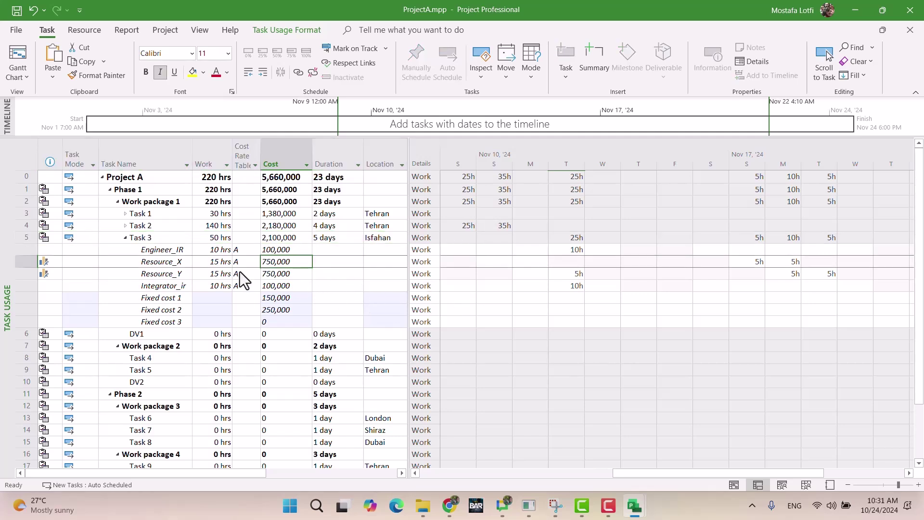
pyautogui.click(125, 238)
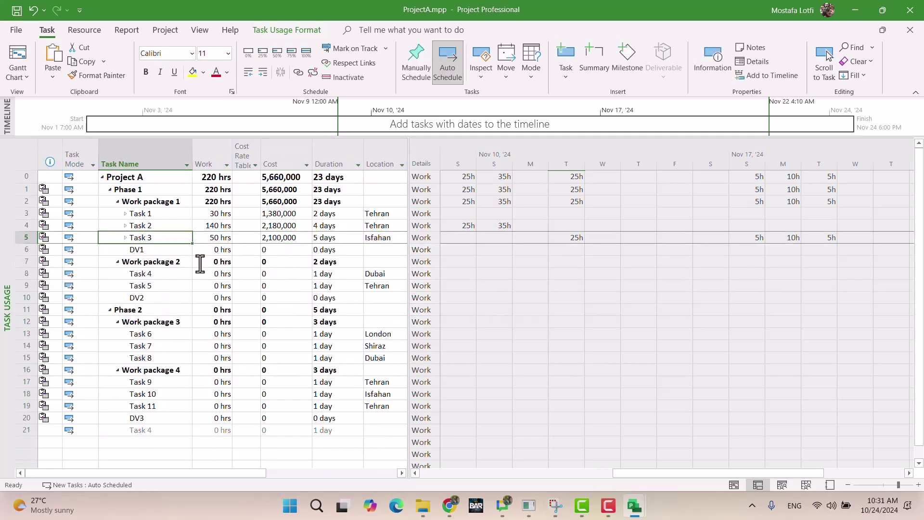
# Review Task 4's requirements in the proficiency test document, and locate Task 4 in ProjectA.mpp's usage timesheet.
pyautogui.click(450, 505)
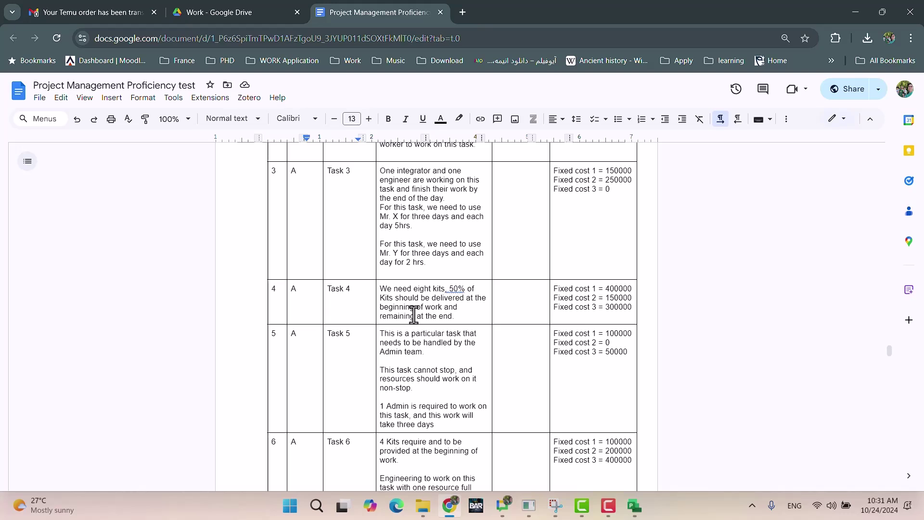
pyautogui.click(458, 317)
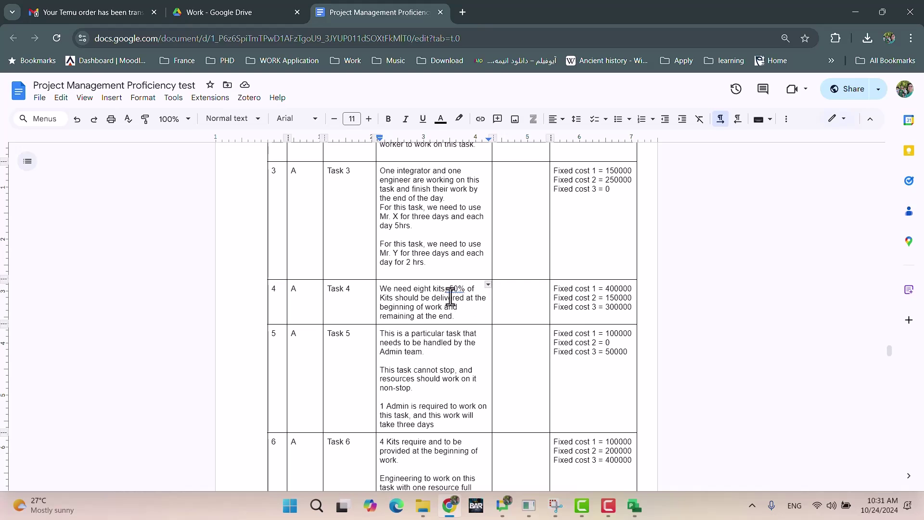
pyautogui.scroll(3, 450, 297)
pyautogui.scroll(-3, 450, 301)
pyautogui.click(450, 507)
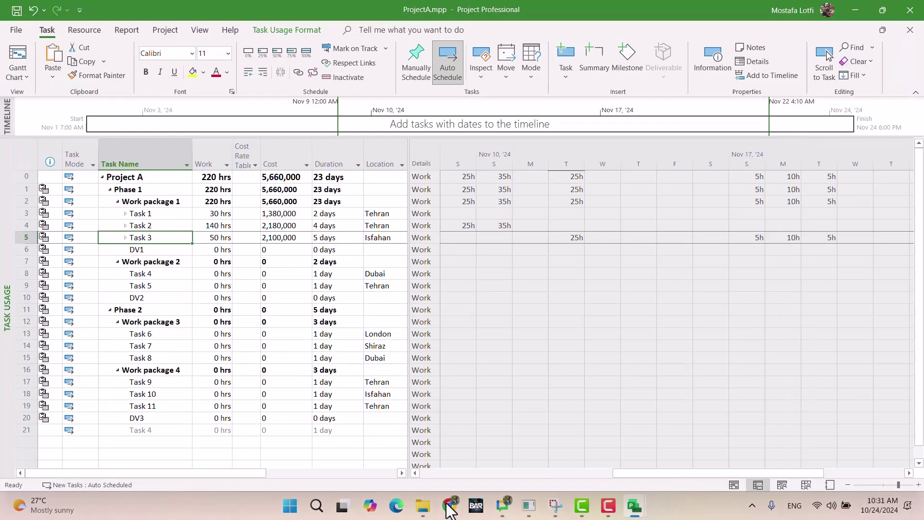
pyautogui.click(166, 277)
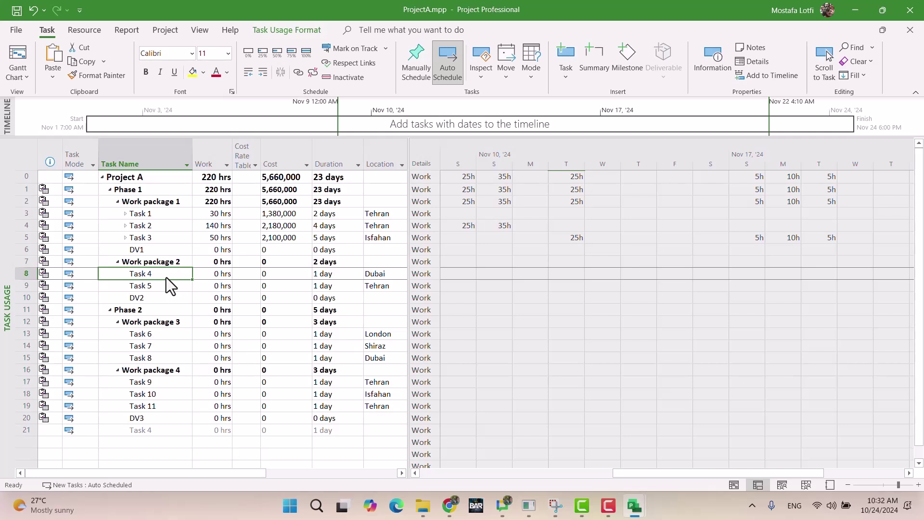
pyautogui.click(823, 67)
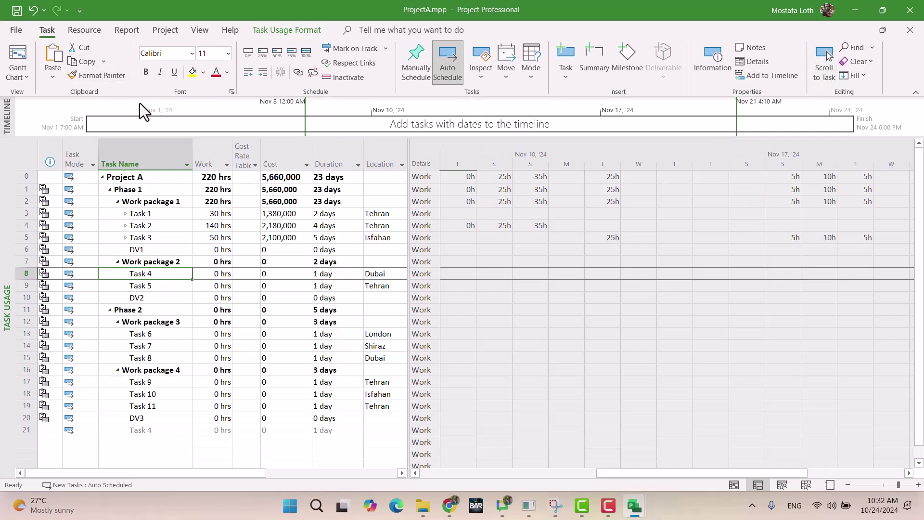
# Insert two blank lines above Task 4's kit requirement text in the proficiency test document, and return to ProjectA.mpp.
pyautogui.click(448, 508)
pyautogui.scroll(-8, 458, 341)
pyautogui.scroll(8, 458, 341)
pyautogui.click(386, 291)
pyautogui.press('Return')
pyautogui.press('Return')
pyautogui.press('Up')
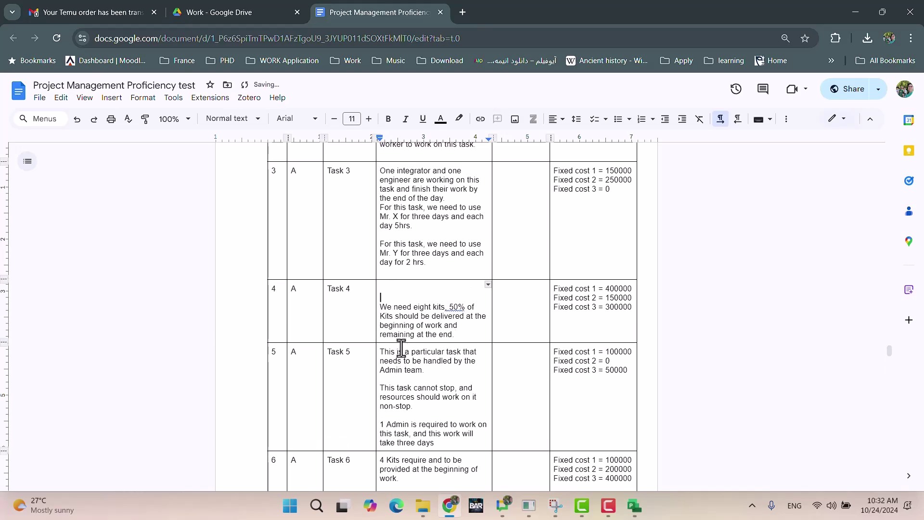
pyautogui.press('Return')
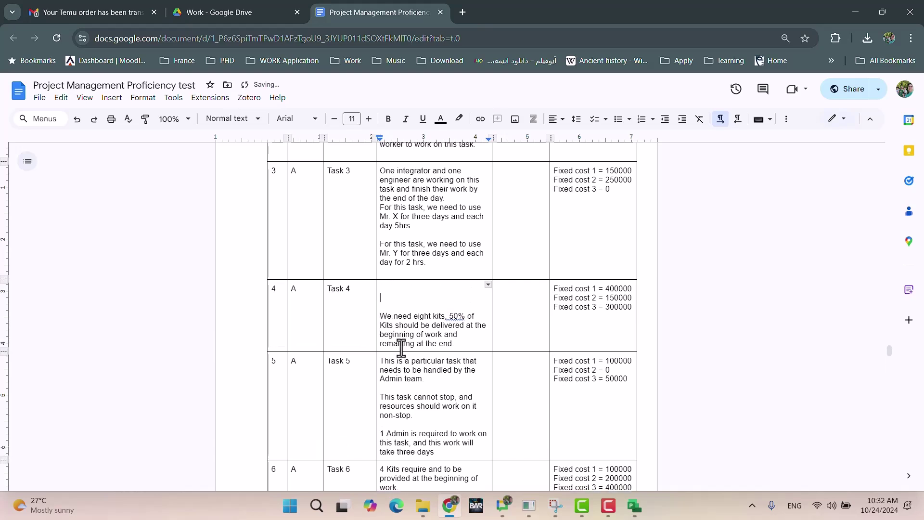
pyautogui.press('BackSpace')
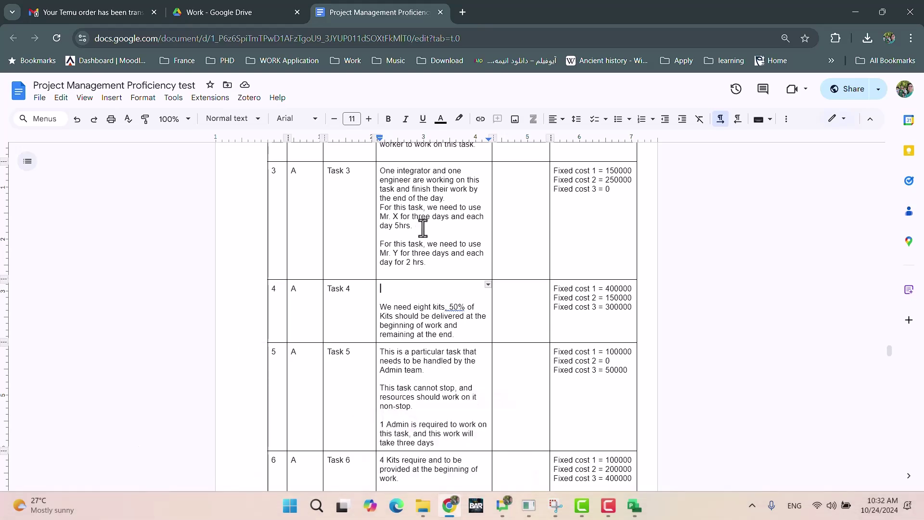
pyautogui.click(450, 505)
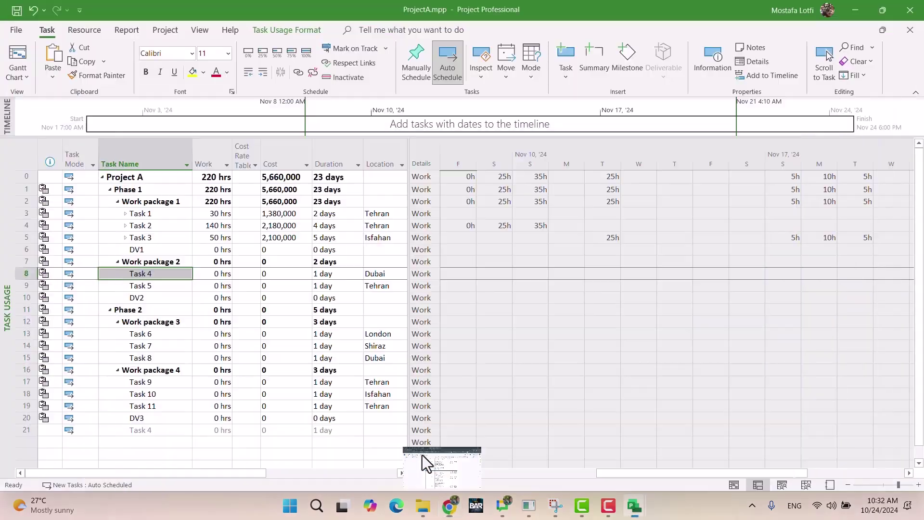
# Expand Task 3's assignments and set the cost rate table to B for Integrator_ir and Engineer_IR.
pyautogui.click(124, 237)
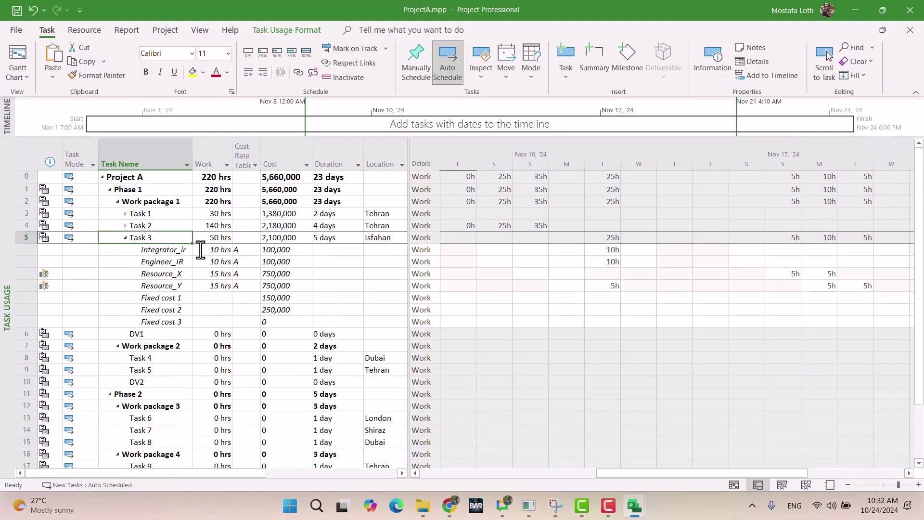
pyautogui.click(251, 252)
pyautogui.click(255, 249)
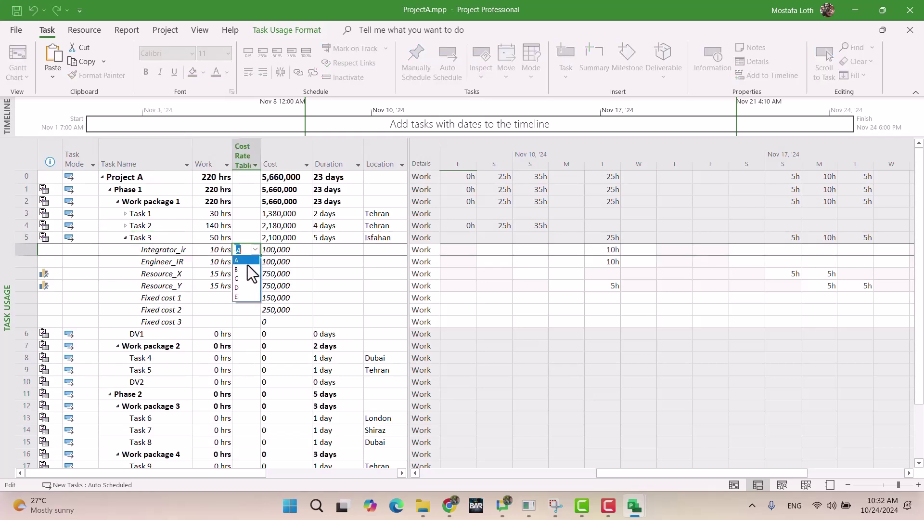
pyautogui.click(245, 269)
pyautogui.click(245, 263)
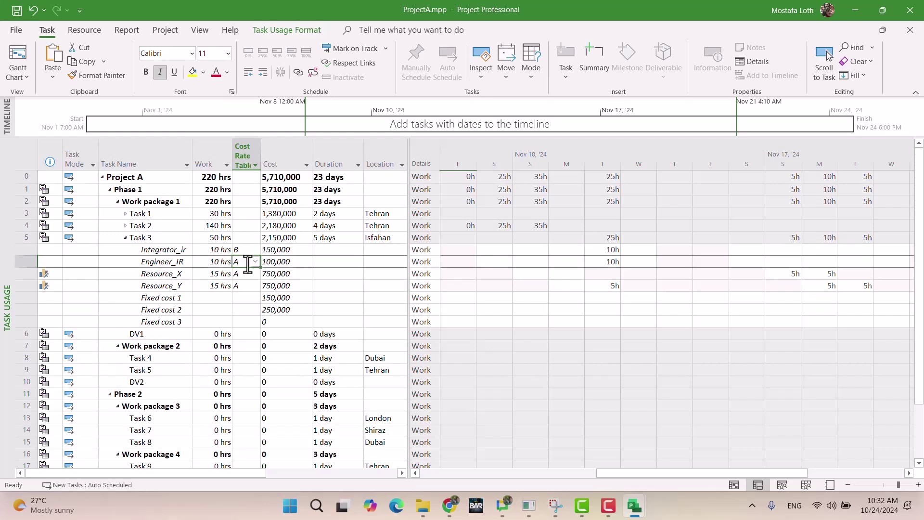
pyautogui.click(255, 263)
pyautogui.click(255, 262)
pyautogui.click(250, 284)
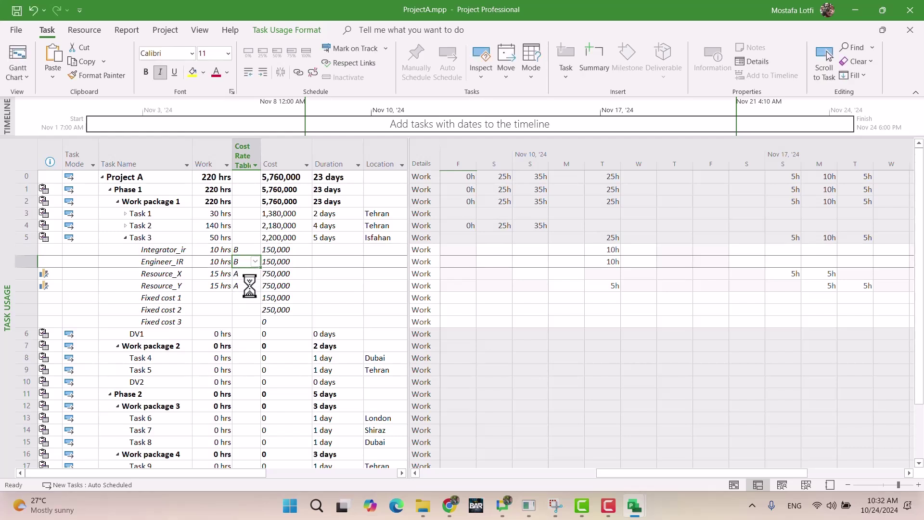
# Inspect Resource_X's Task 3 assignment details, and open the resource's cost rate tables in Rp.mpp.
pyautogui.doubleClick(176, 276)
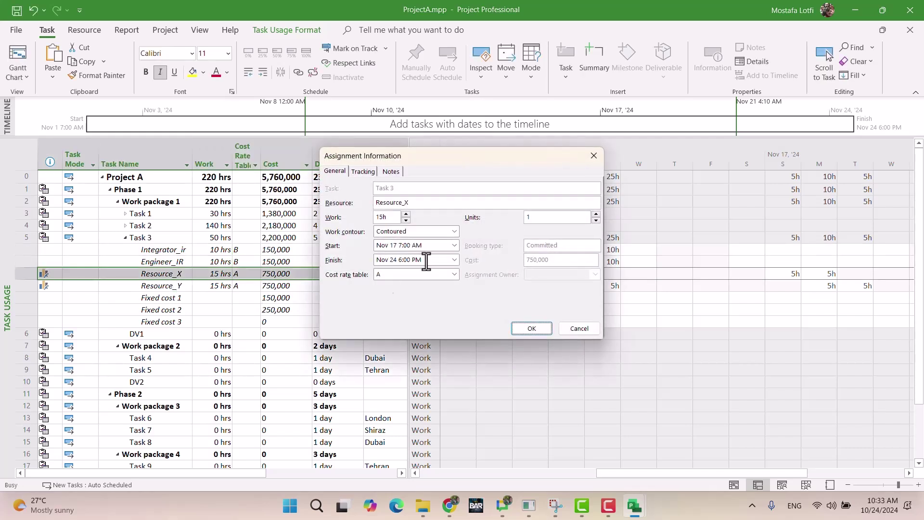
pyautogui.click(594, 156)
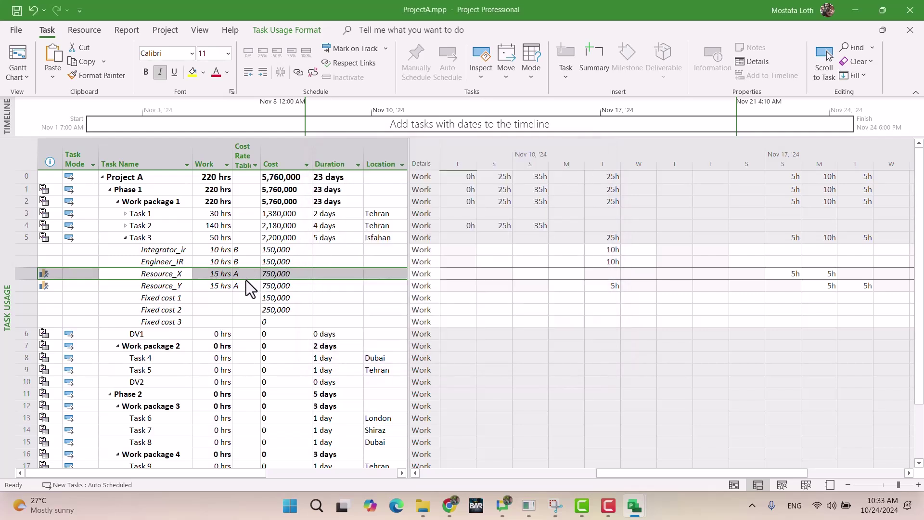
pyautogui.click(18, 76)
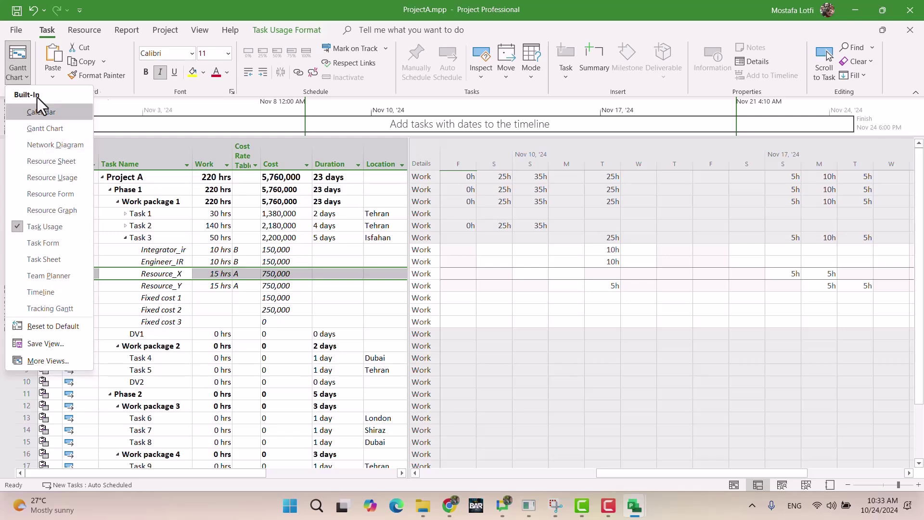
pyautogui.click(42, 128)
pyautogui.moveTo(635, 505)
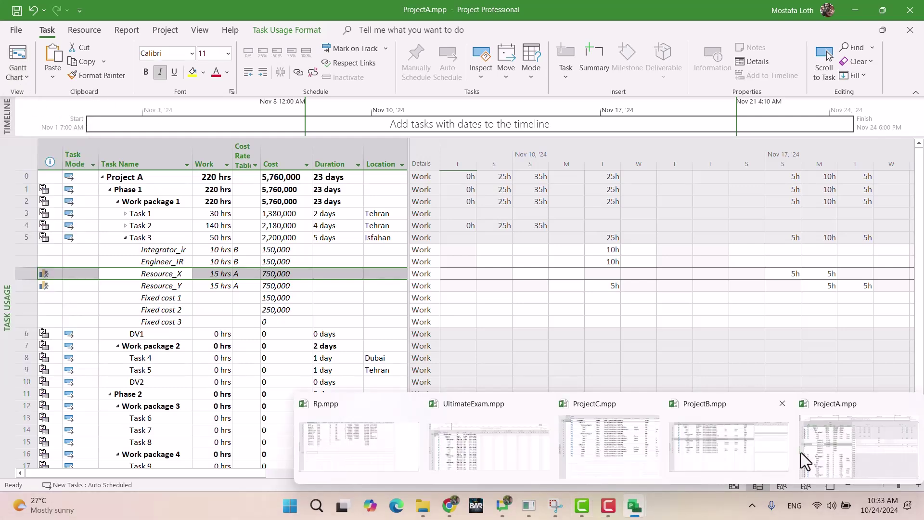
pyautogui.click(365, 441)
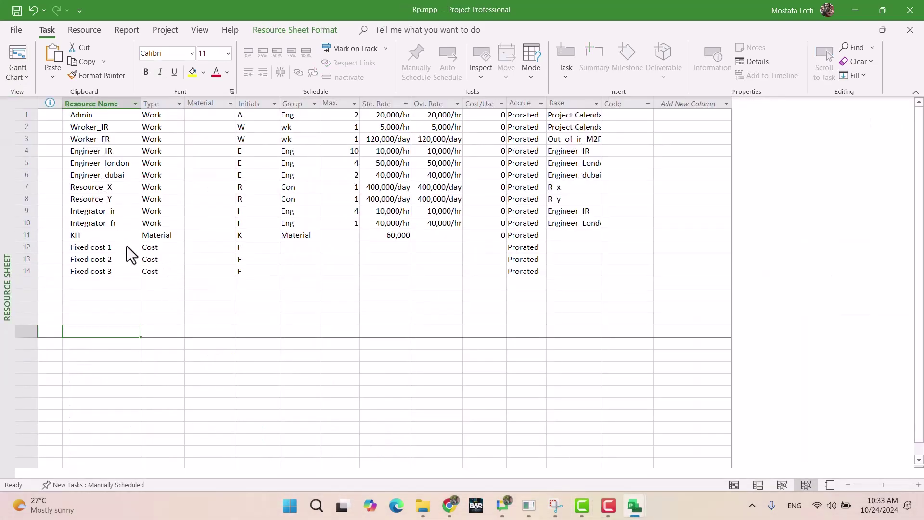
pyautogui.doubleClick(114, 187)
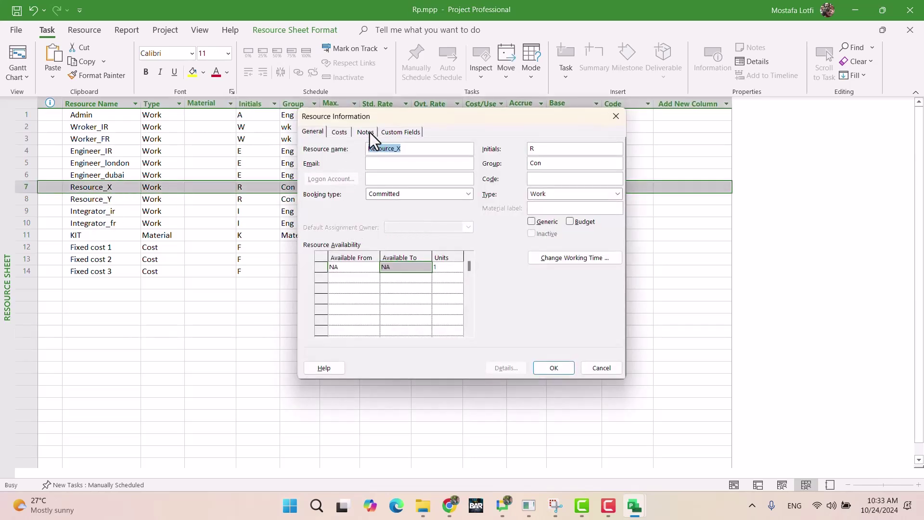
pyautogui.click(385, 132)
pyautogui.click(342, 133)
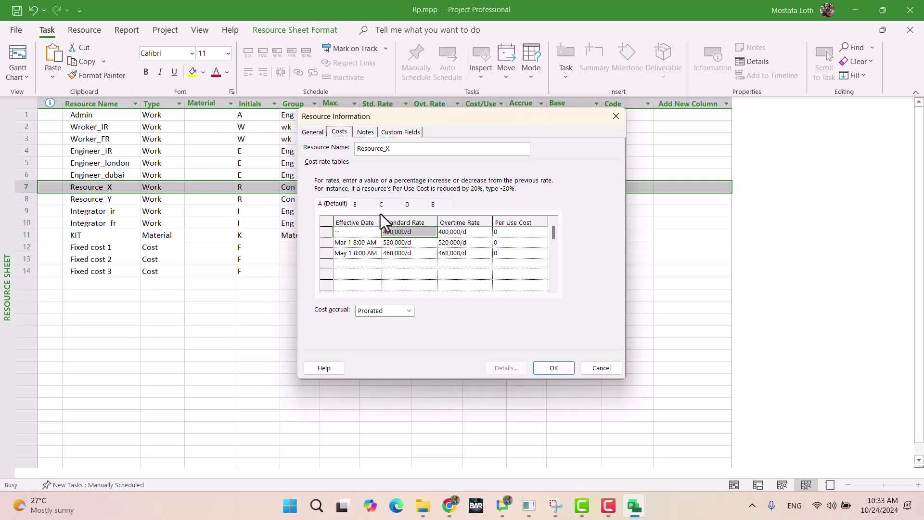
# Compare Resource_X's standard and overtime rates in cost rate tables A and B.
pyautogui.click(357, 204)
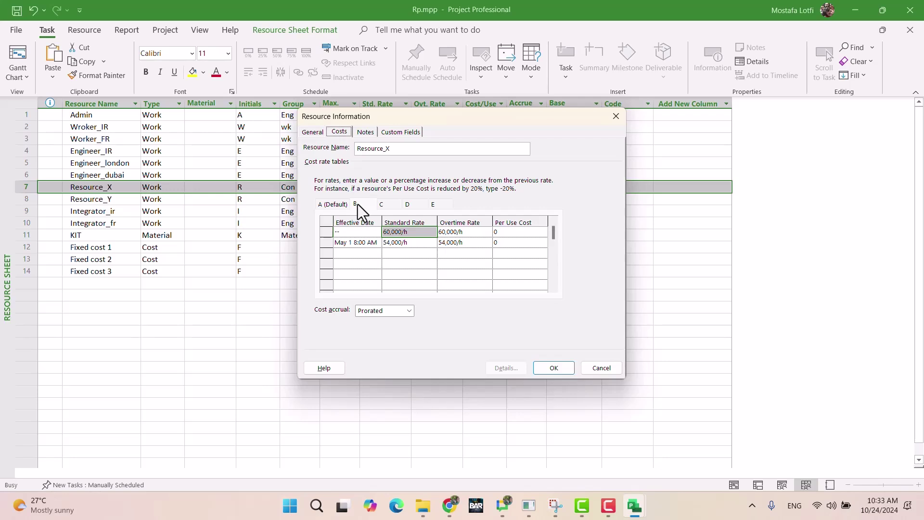
pyautogui.click(328, 204)
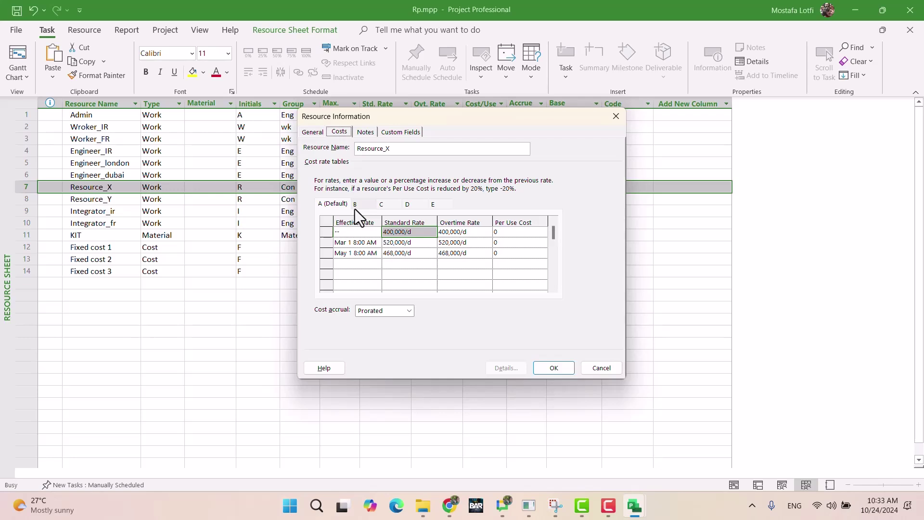
pyautogui.click(364, 132)
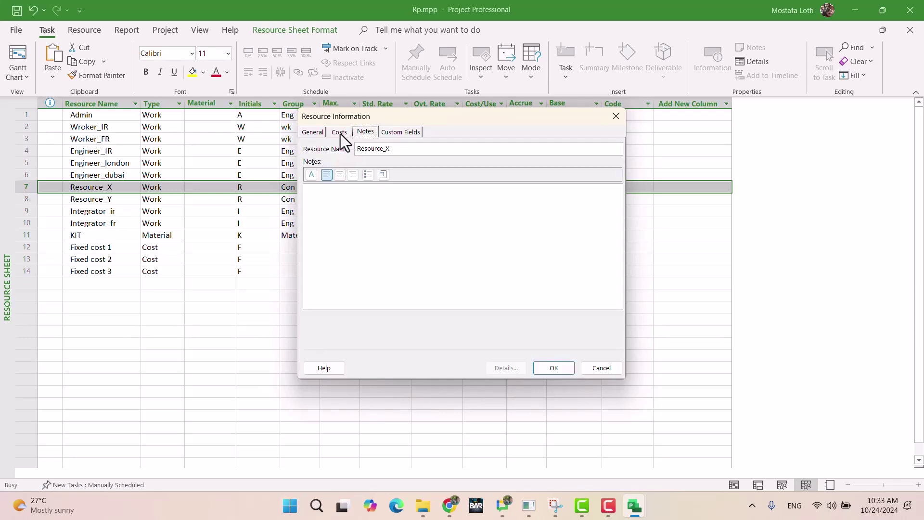
pyautogui.click(616, 116)
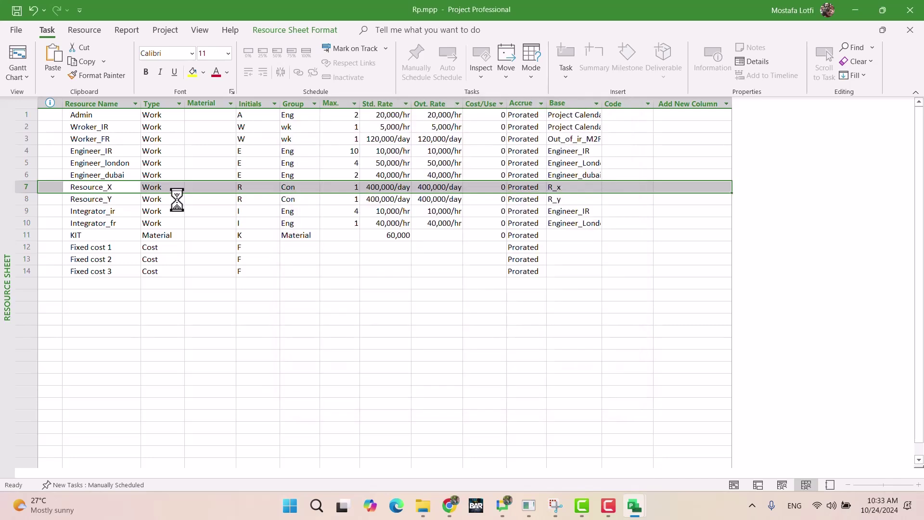
pyautogui.doubleClick(114, 189)
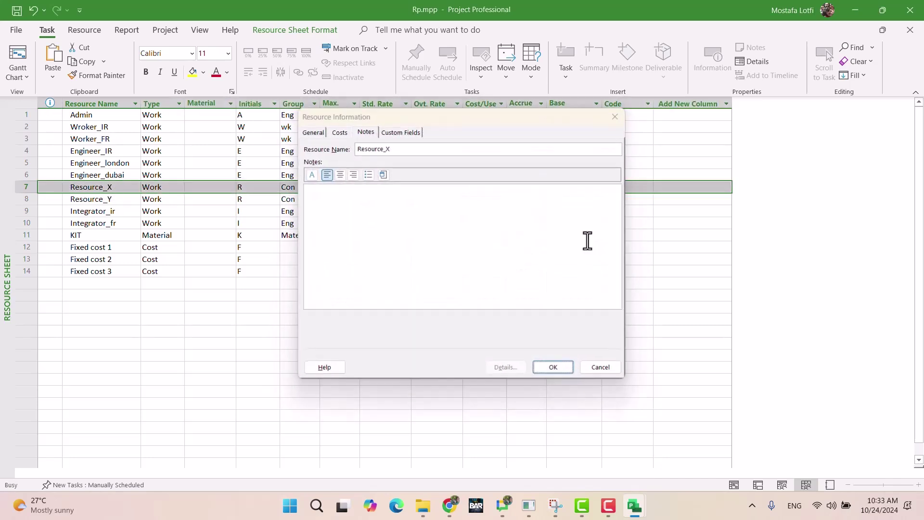
pyautogui.click(345, 134)
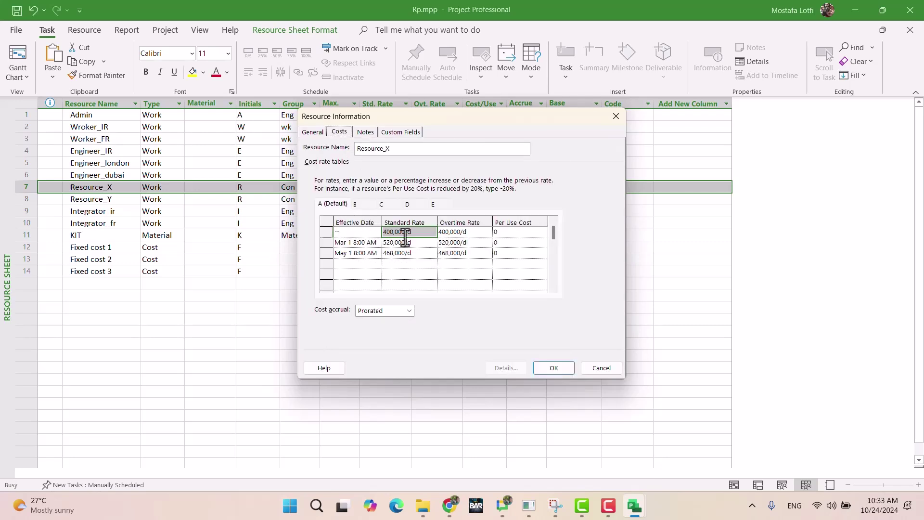
pyautogui.click(356, 205)
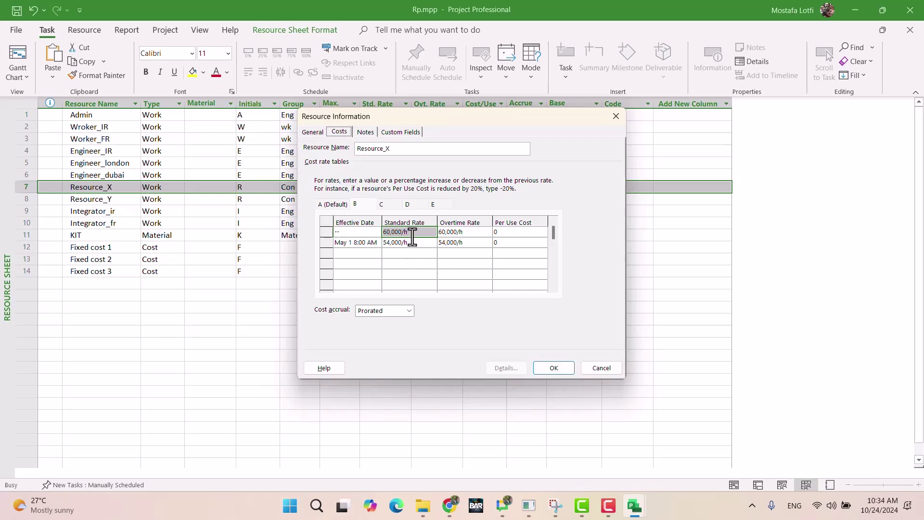
pyautogui.click(337, 204)
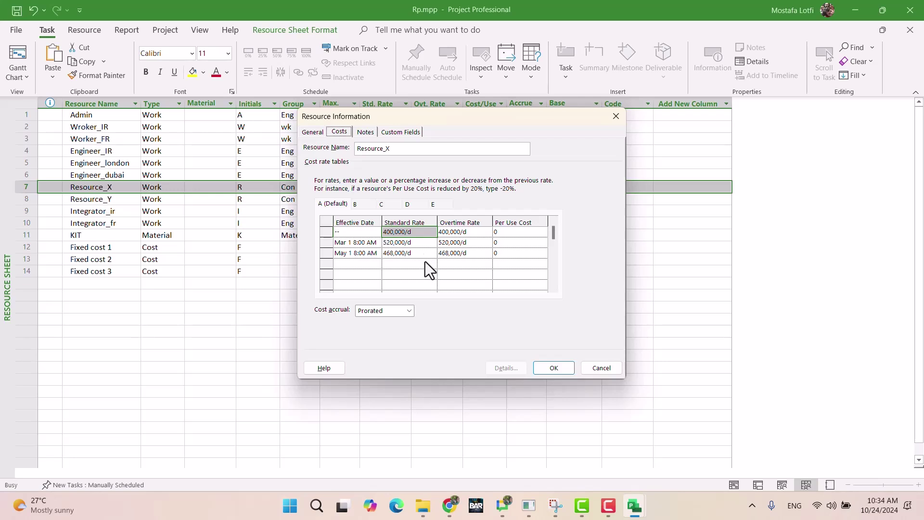
pyautogui.click(564, 368)
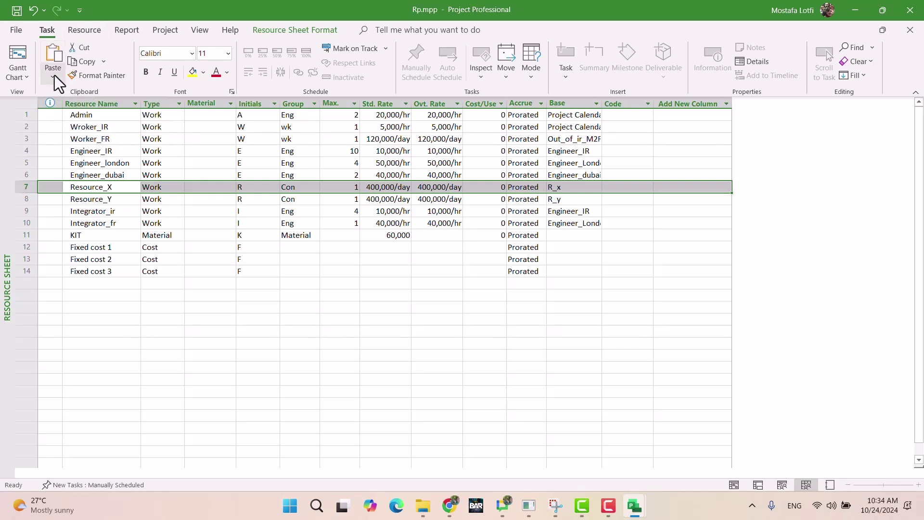
# Switch to ProjectA.mpp, collapse Task 3's resource assignments and select Task 4 under Work package 2.
pyautogui.moveTo(635, 505)
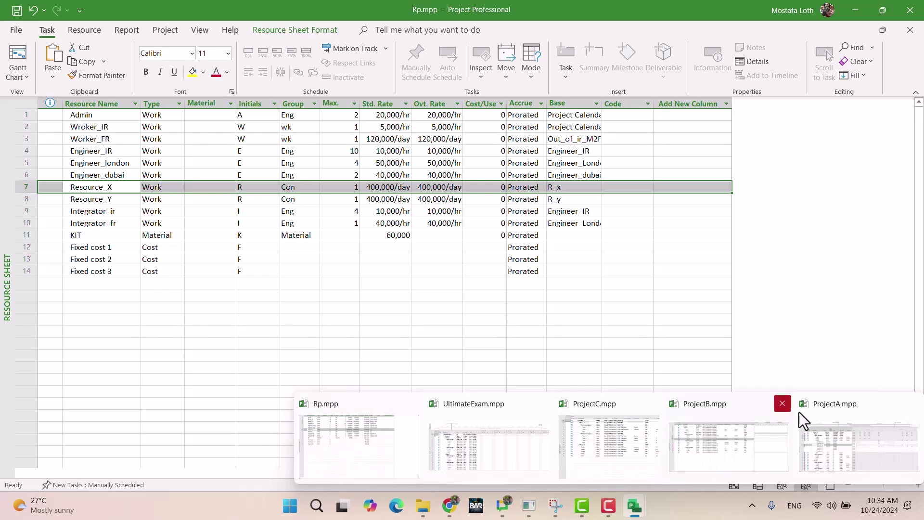
pyautogui.click(838, 435)
pyautogui.click(296, 300)
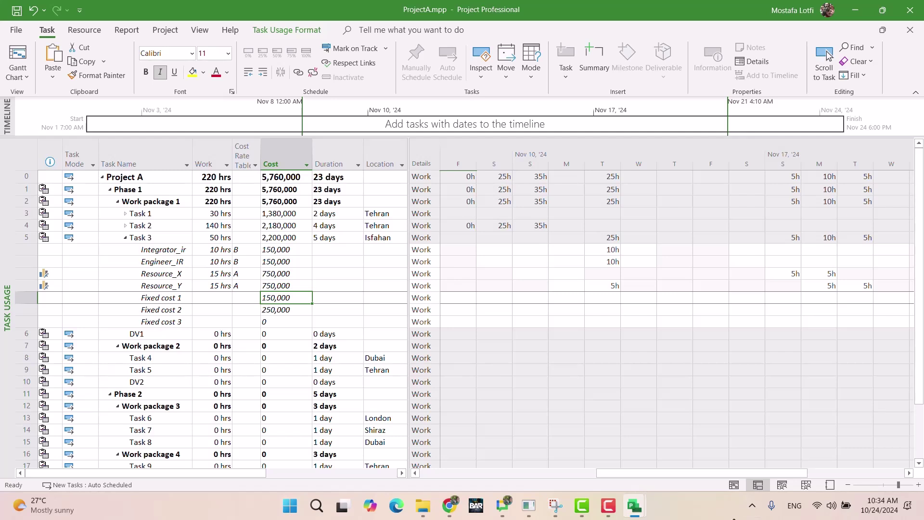
pyautogui.click(732, 515)
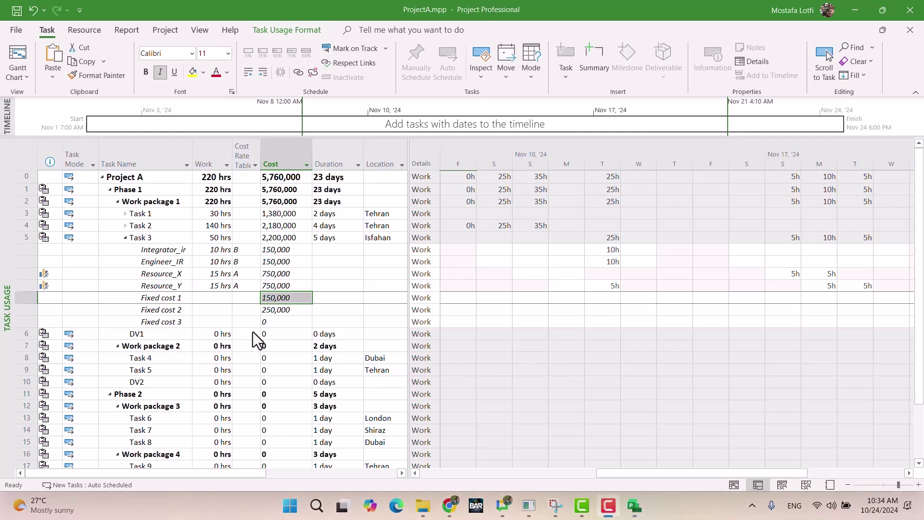
pyautogui.click(208, 320)
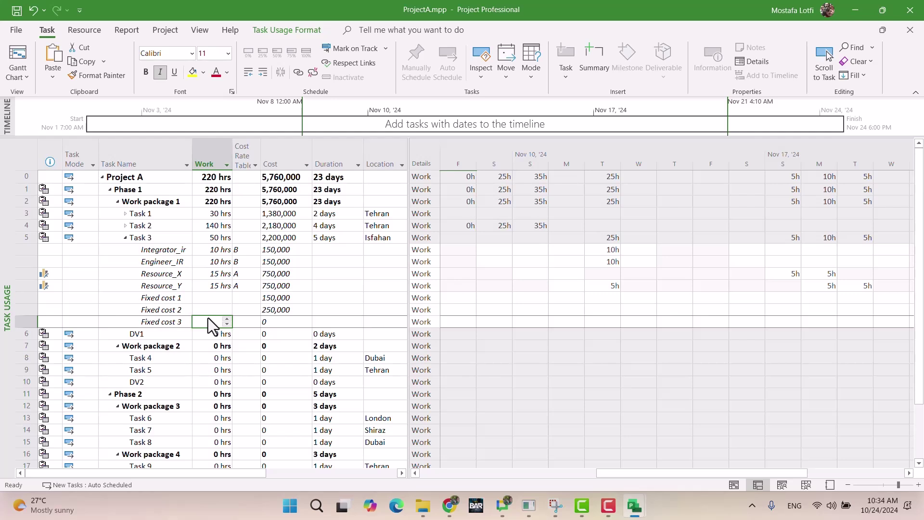
pyautogui.click(125, 238)
pyautogui.click(166, 275)
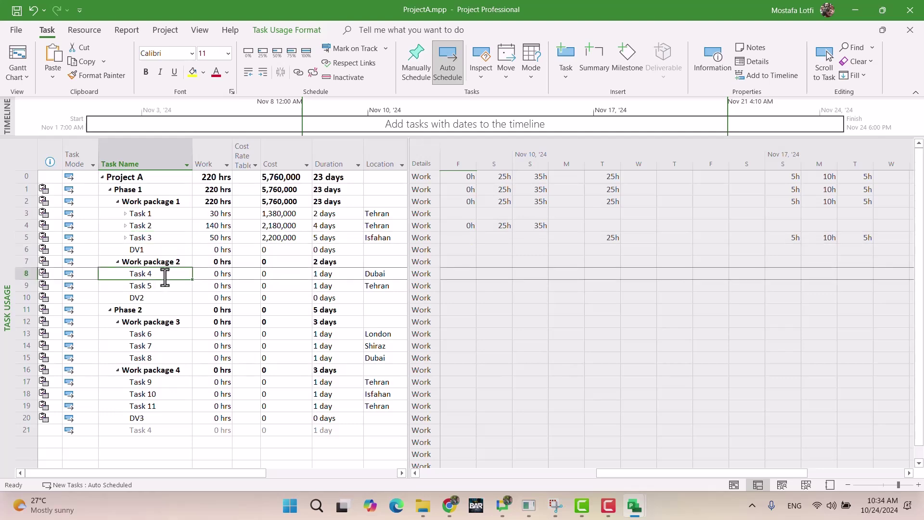
# Review the resource requirements and fixed costs for Project A's tasks in the proficiency test document's supplementary table.
pyautogui.click(457, 513)
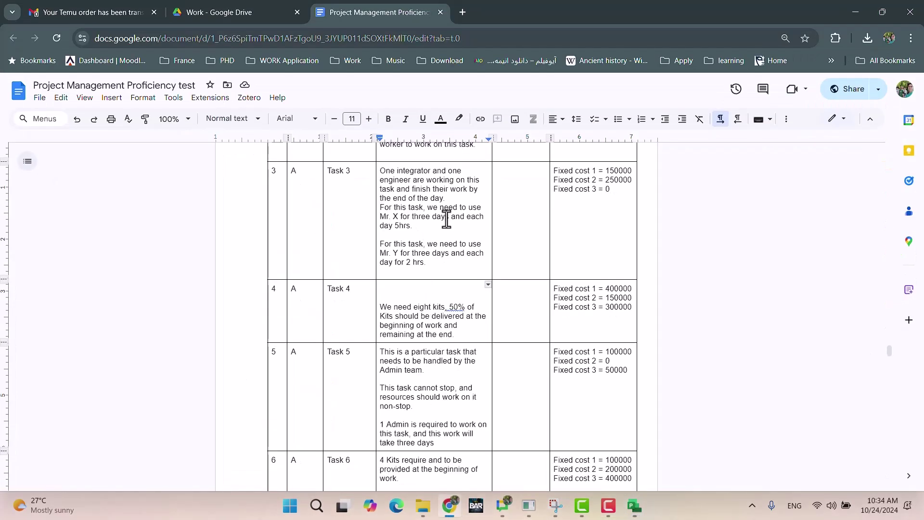
pyautogui.scroll(3, 443, 224)
pyautogui.scroll(-3, 439, 280)
pyautogui.scroll(-3, 428, 295)
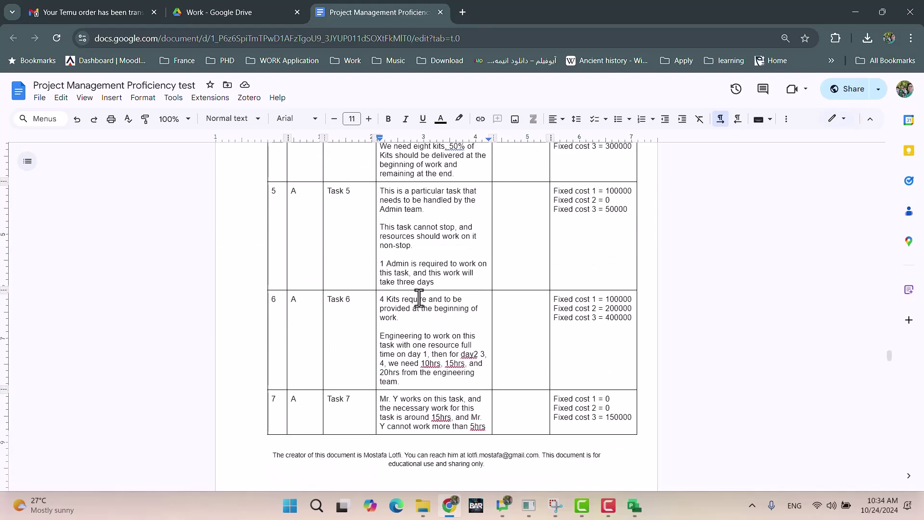
pyautogui.scroll(3, 420, 298)
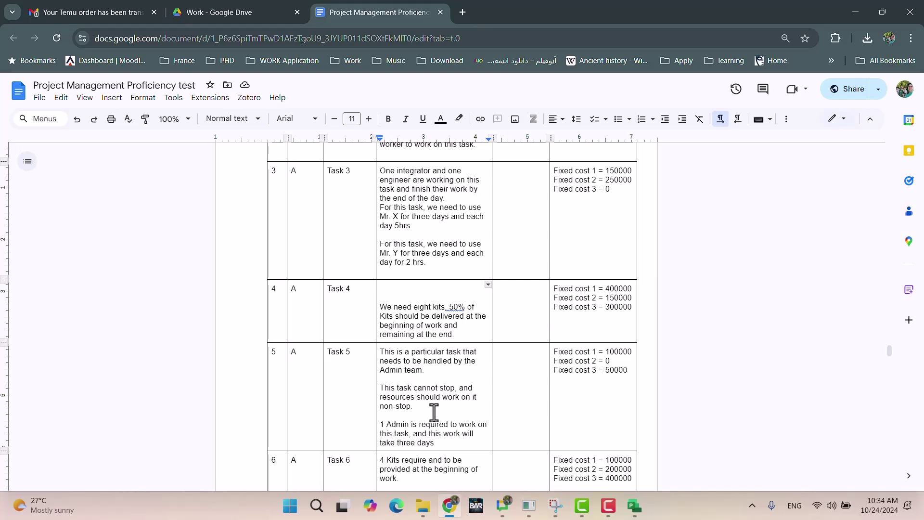
pyautogui.scroll(7, 423, 380)
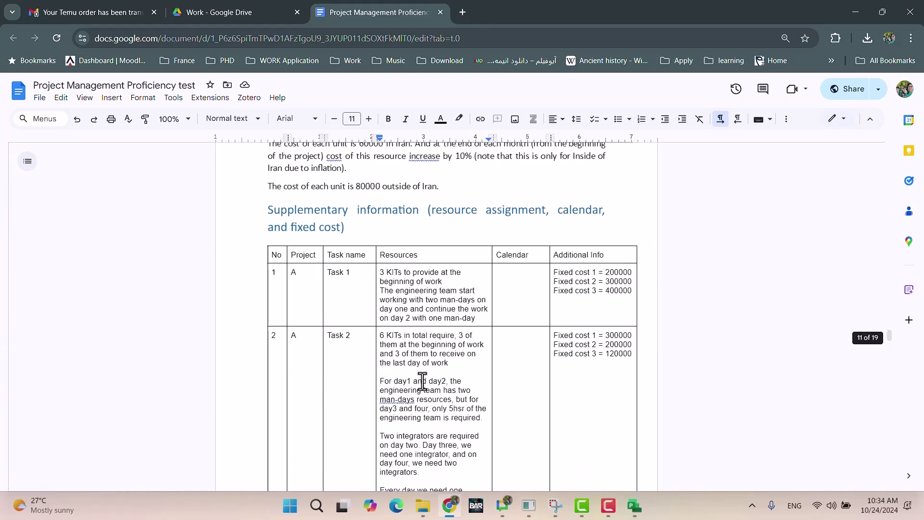
pyautogui.scroll(-6, 422, 381)
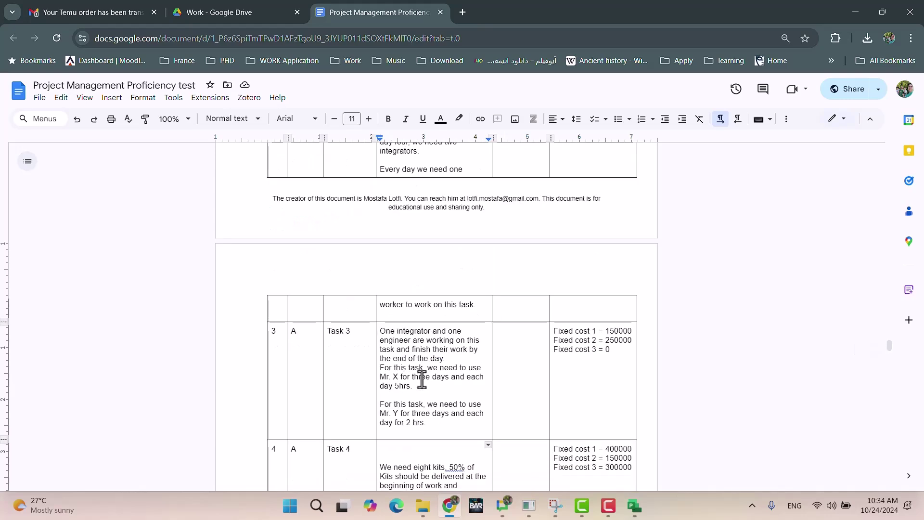
pyautogui.scroll(6, 428, 323)
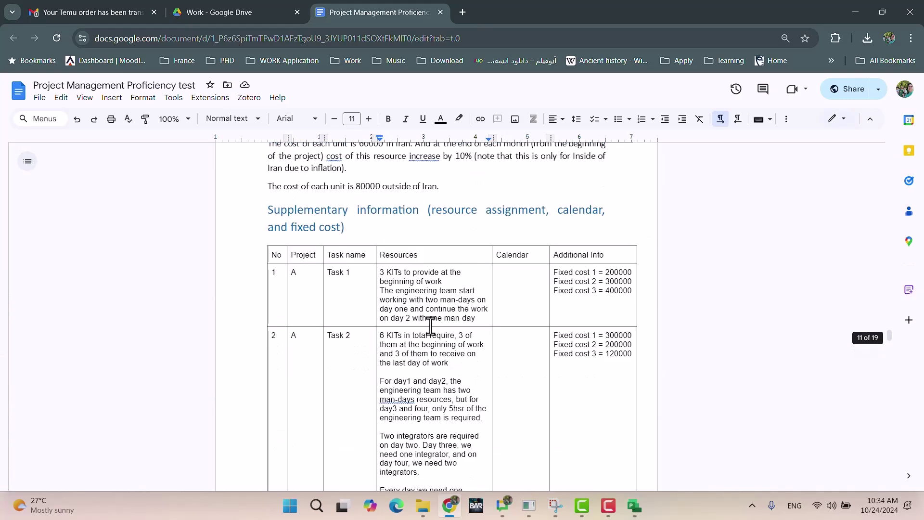
pyautogui.scroll(-6, 430, 326)
# Add "This task require 2 workers that works for 3 days in row" above Task 4's kit requirement in the document.
pyautogui.click(409, 288)
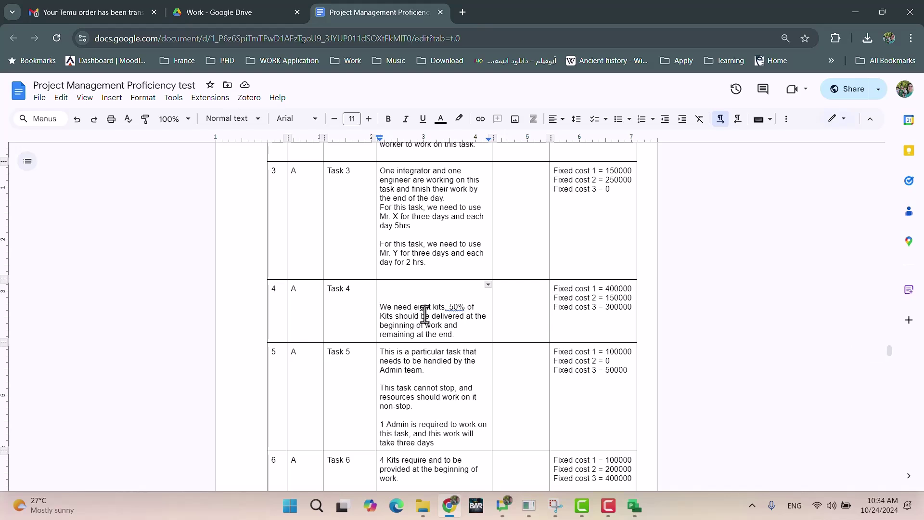
pyautogui.write('This task require 2 workers that works for 3 days in ropw')
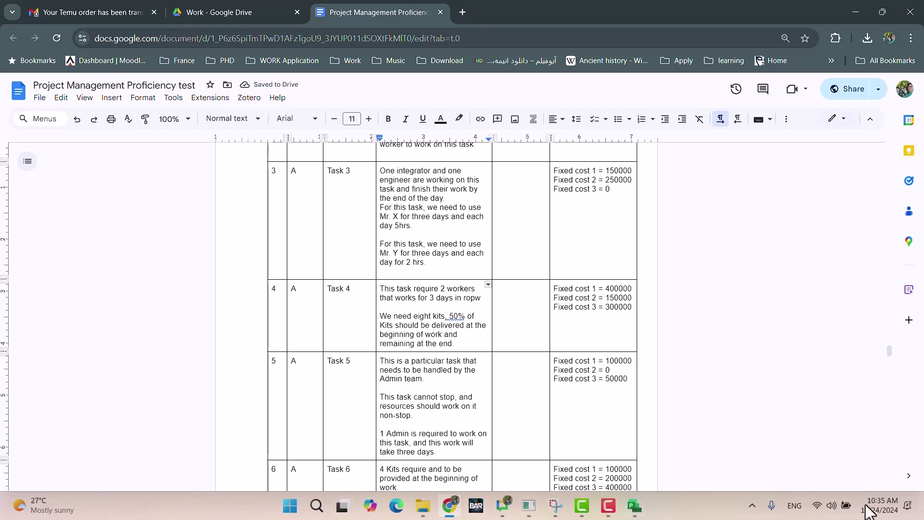
pyautogui.moveTo(544, 358); pyautogui.dragTo(559, 362)
pyautogui.click(472, 299)
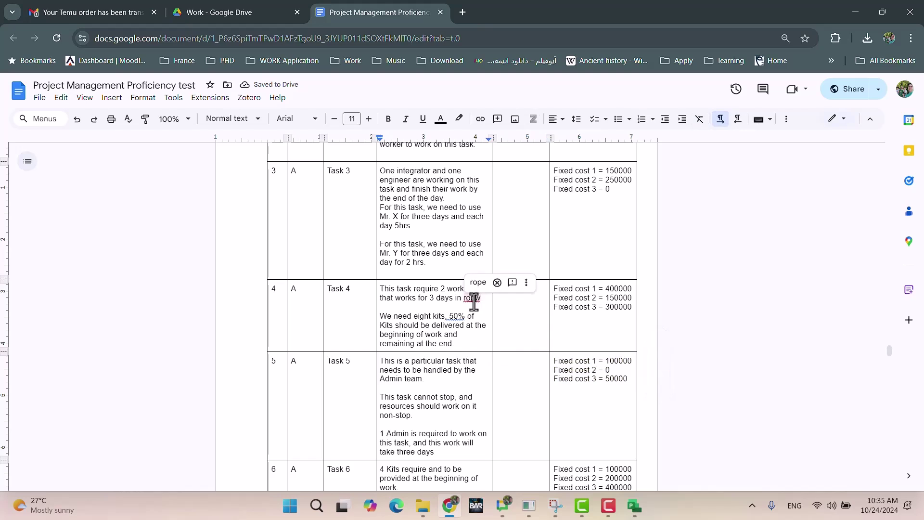
pyautogui.press('BackSpace')
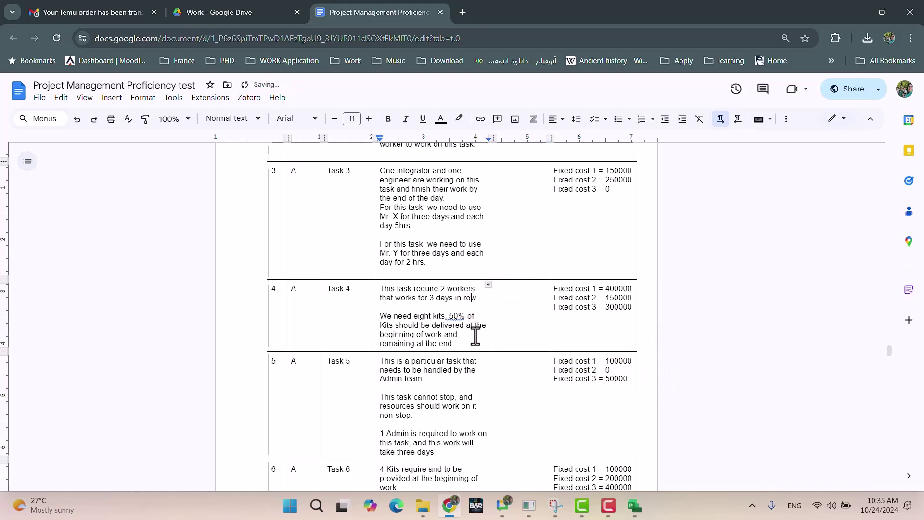
pyautogui.click(460, 371)
# Assign the resources Wroker_IR and KIT to Task 4 in ProjectA.mpp.
pyautogui.click(632, 506)
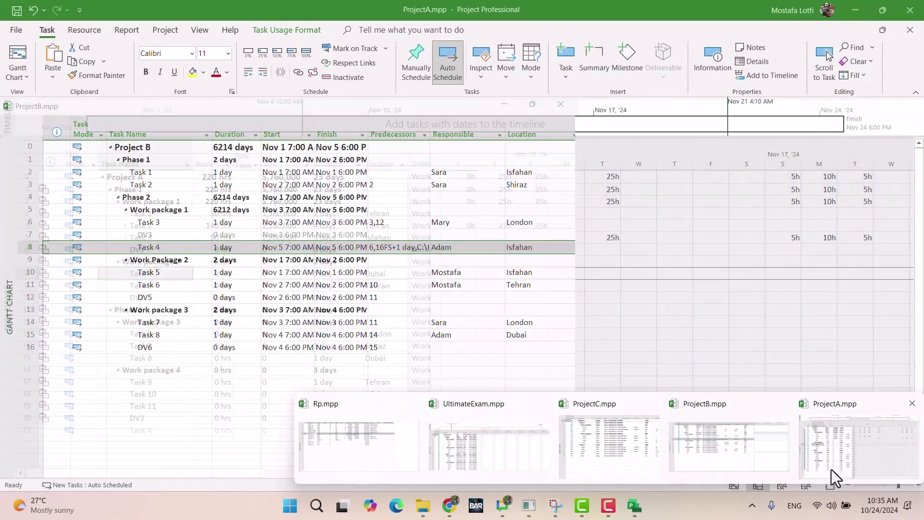
pyautogui.click(849, 468)
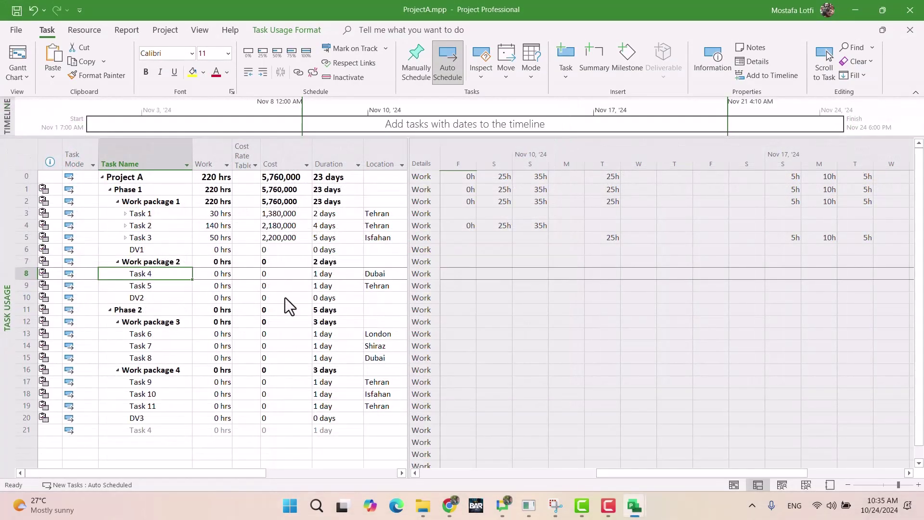
pyautogui.click(167, 275)
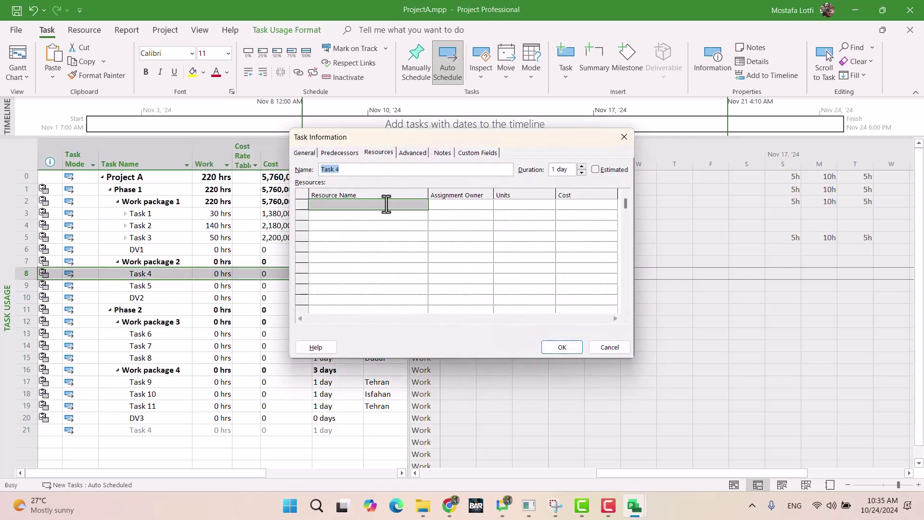
pyautogui.click(386, 204)
pyautogui.click(423, 205)
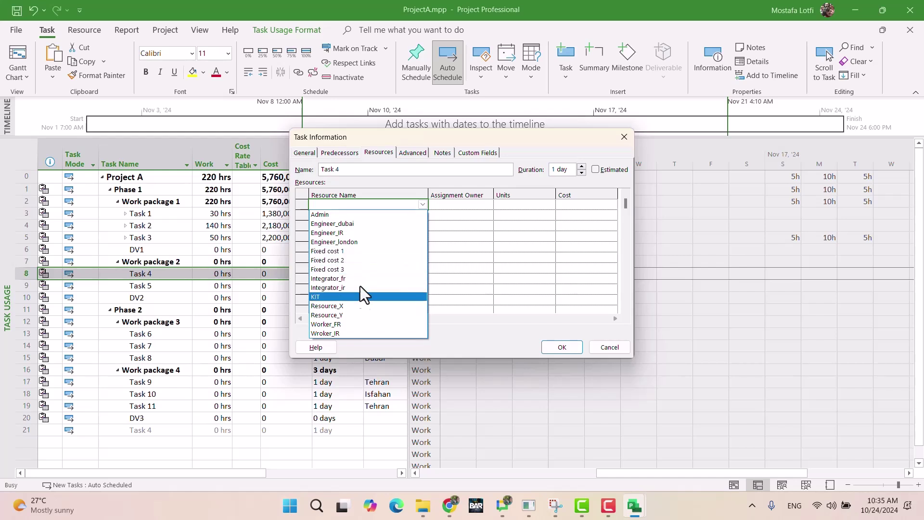
pyautogui.click(351, 333)
pyautogui.click(385, 214)
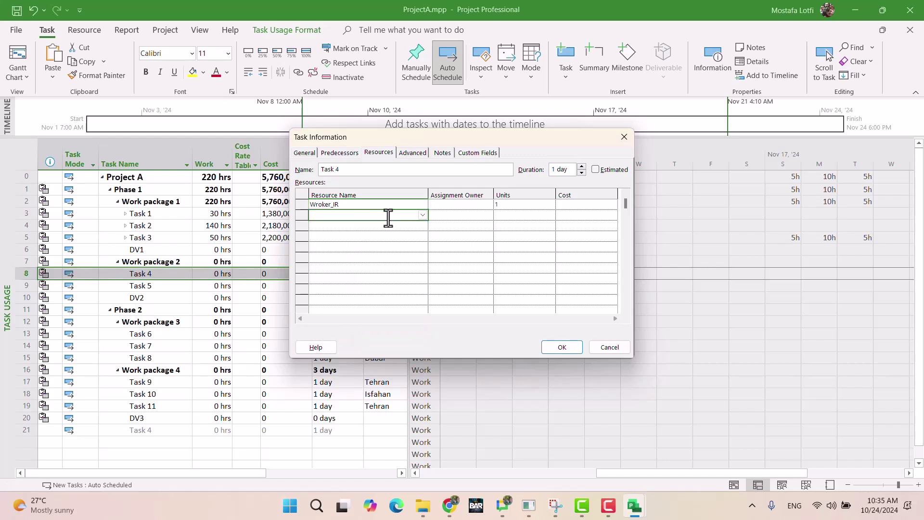
pyautogui.click(422, 215)
pyautogui.click(333, 308)
pyautogui.click(562, 348)
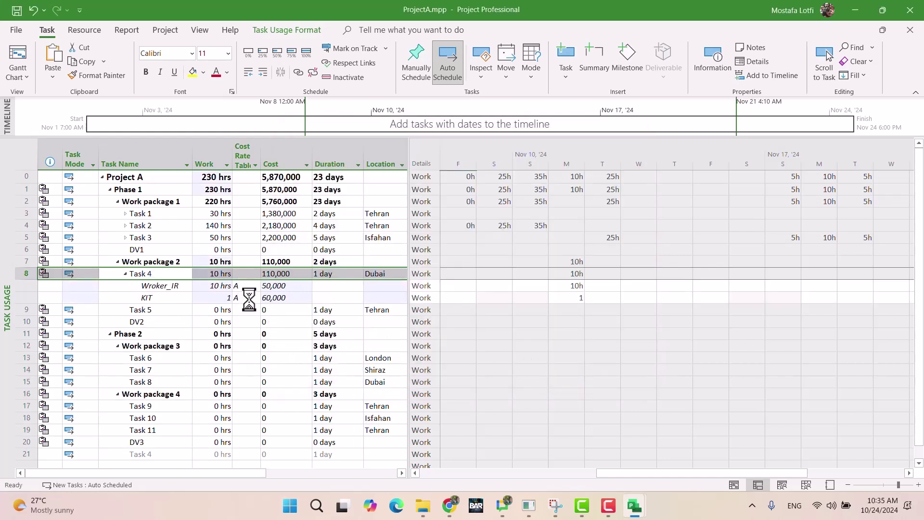
# Check Wroker_IR's cost rate table A in Rp.mpp.
pyautogui.click(165, 286)
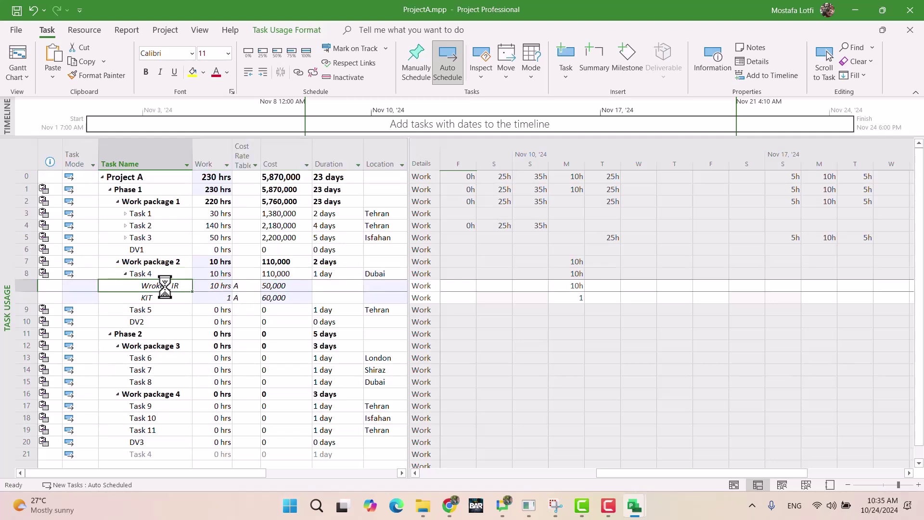
pyautogui.click(634, 507)
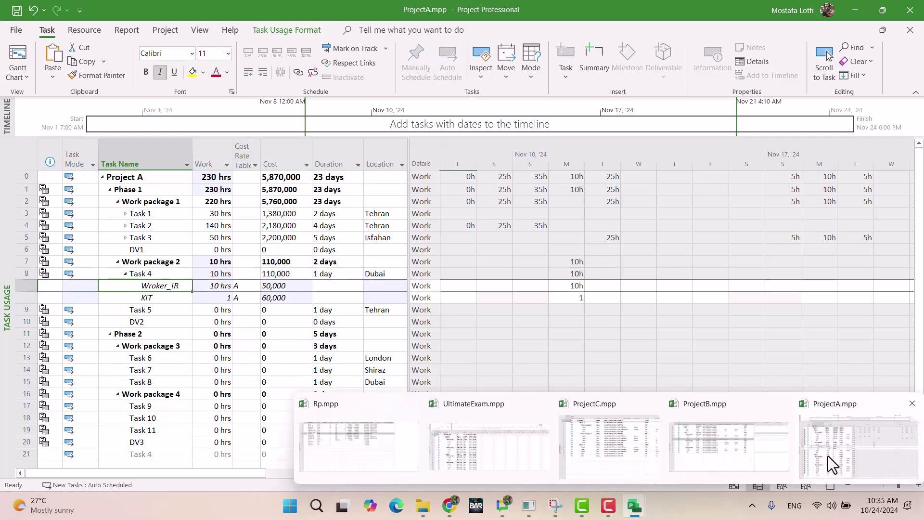
pyautogui.click(359, 446)
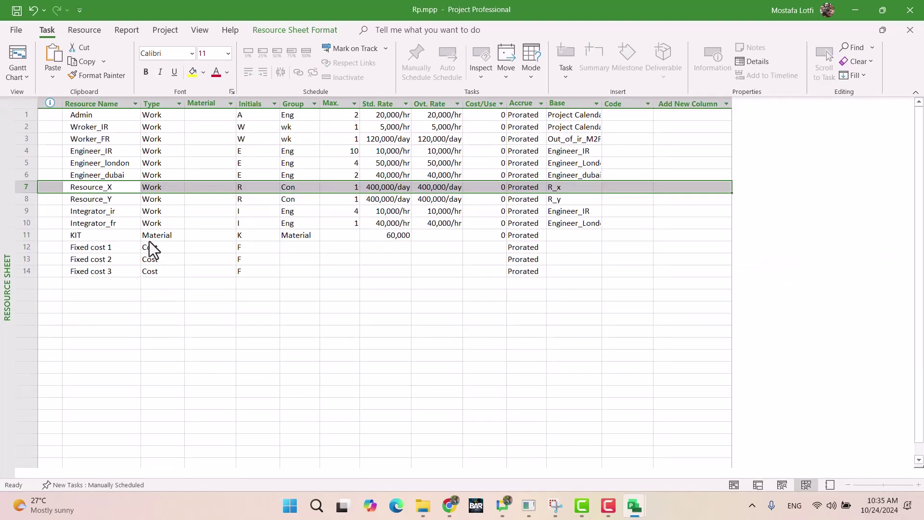
pyautogui.doubleClick(113, 127)
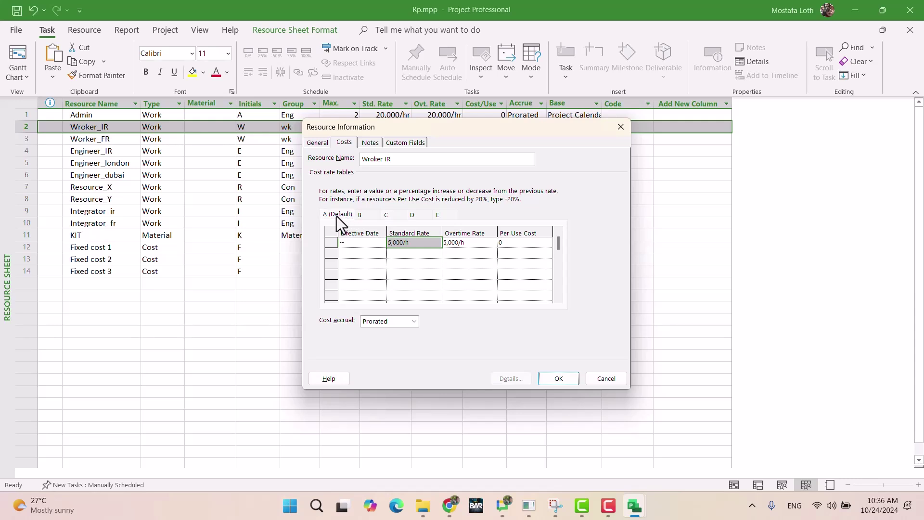
pyautogui.click(559, 378)
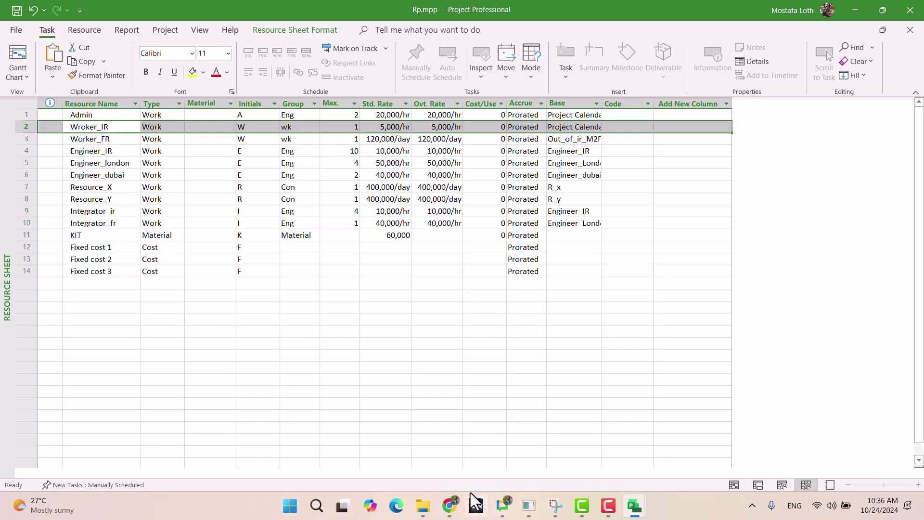
# In ProjectA.mpp, set Wroker_IR's work on Task 4 to 20 hours a day from Monday, November 11 through Wednesday, November 13.
pyautogui.click(637, 507)
pyautogui.click(831, 452)
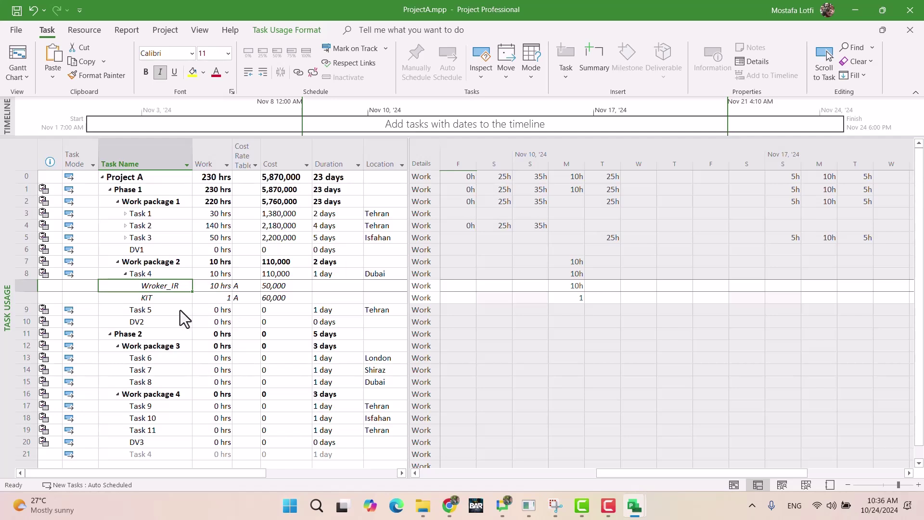
pyautogui.click(217, 298)
pyautogui.click(270, 299)
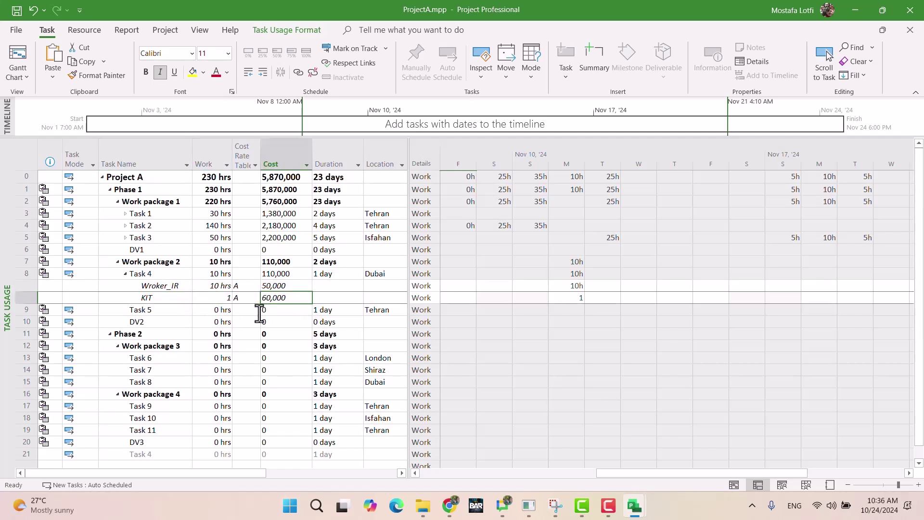
pyautogui.click(606, 288)
pyautogui.press('Left')
pyautogui.write('20')
pyautogui.press('Right')
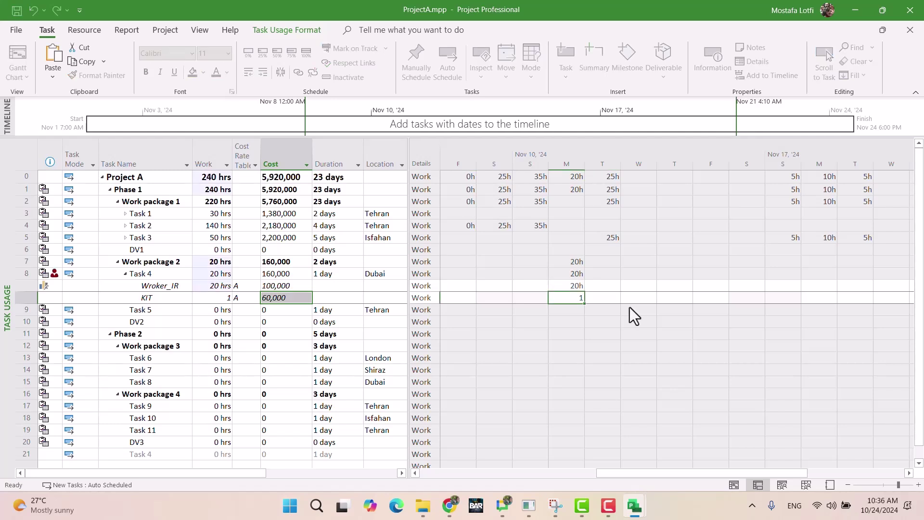
pyautogui.write('20')
pyautogui.press('Right')
pyautogui.write('20')
pyautogui.press('Return')
pyautogui.press('Left')
pyautogui.press('Left')
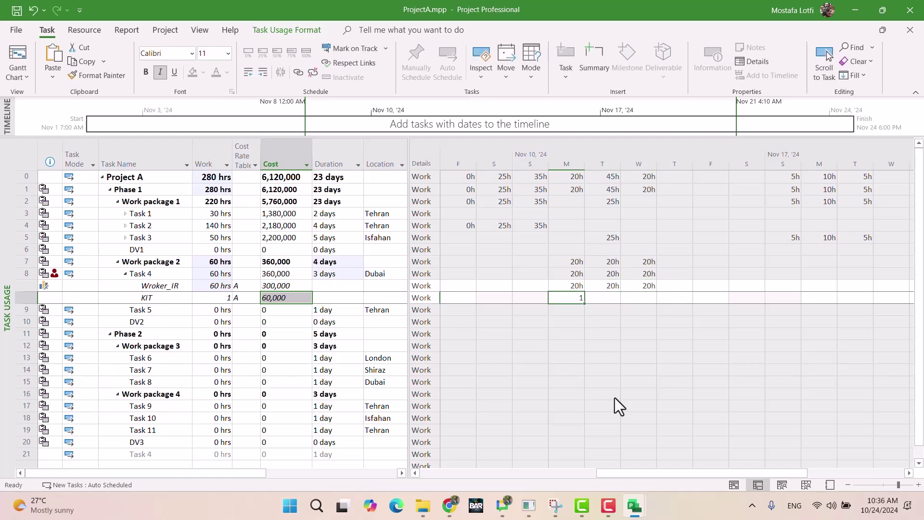
# Check Task 4's kit requirement in the proficiency test document and schedule 4 KIT units on Monday and 4 on Wednesday in ProjectA.mpp.
pyautogui.click(449, 506)
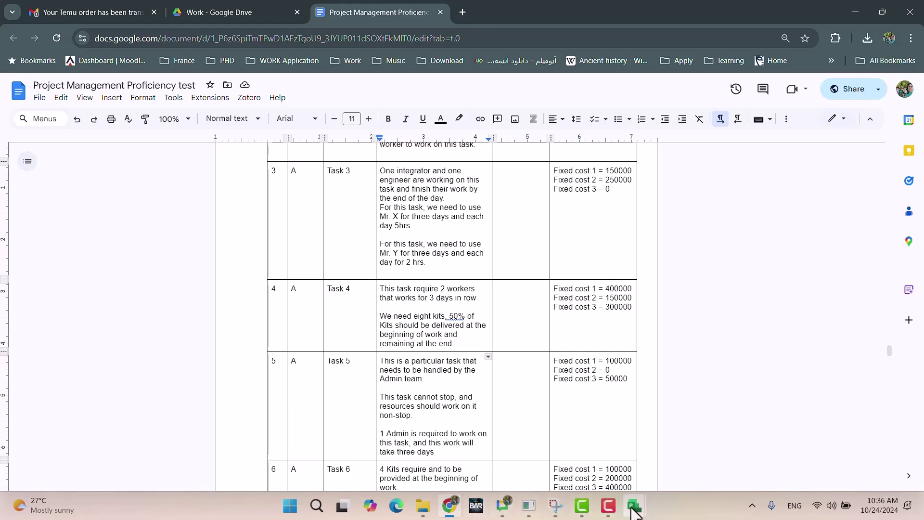
pyautogui.click(454, 507)
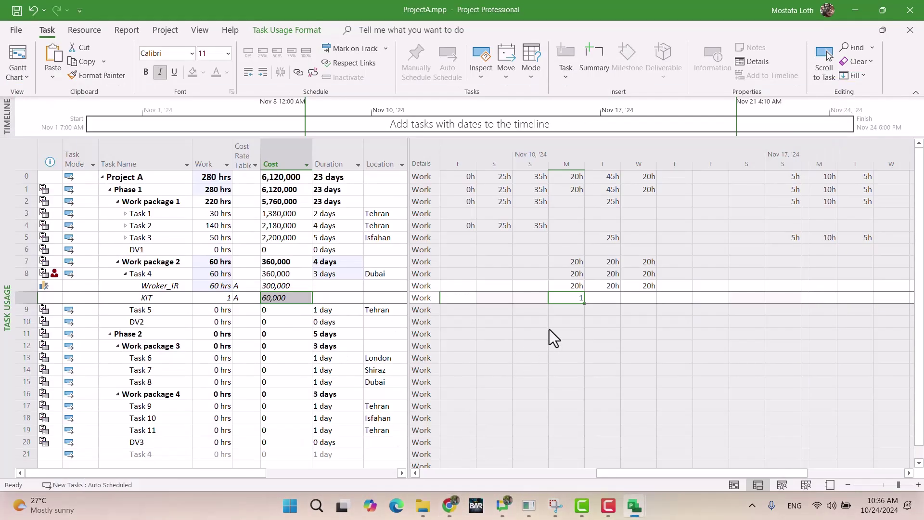
pyautogui.write('4')
pyautogui.press('Tab')
pyautogui.press('Tab')
pyautogui.write('4')
pyautogui.press('Tab')
pyautogui.press('Left')
pyautogui.press('Left')
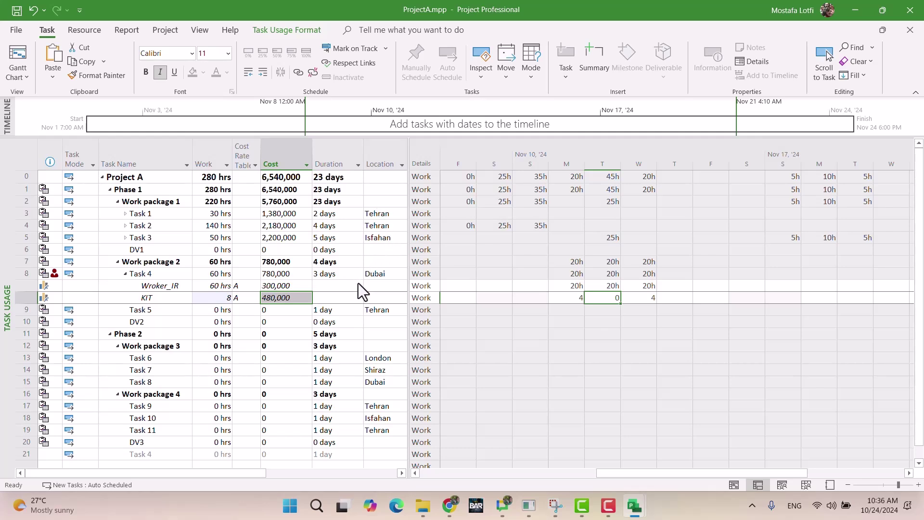
# Replace the resource Wroker_IR with Worker_FR in Task 4's resource assignments.
pyautogui.click(382, 276)
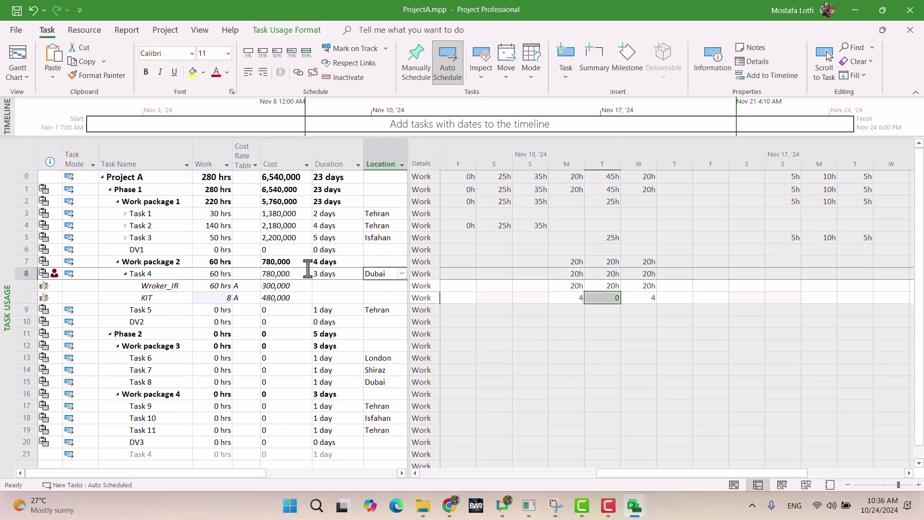
pyautogui.click(169, 288)
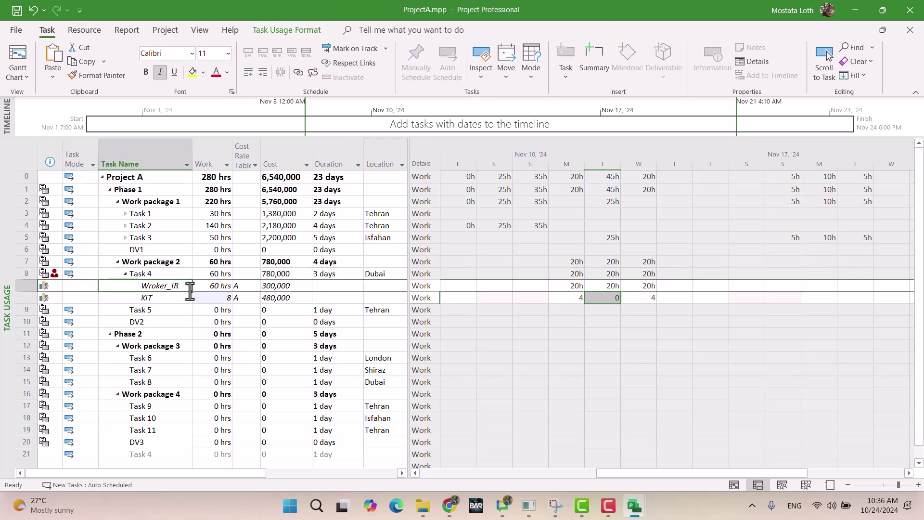
pyautogui.doubleClick(166, 274)
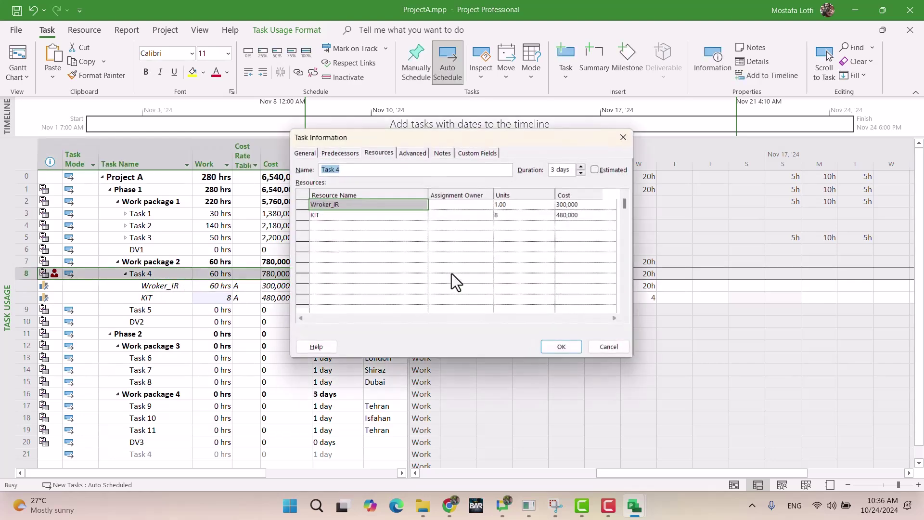
pyautogui.click(366, 213)
pyautogui.click(418, 205)
pyautogui.click(423, 205)
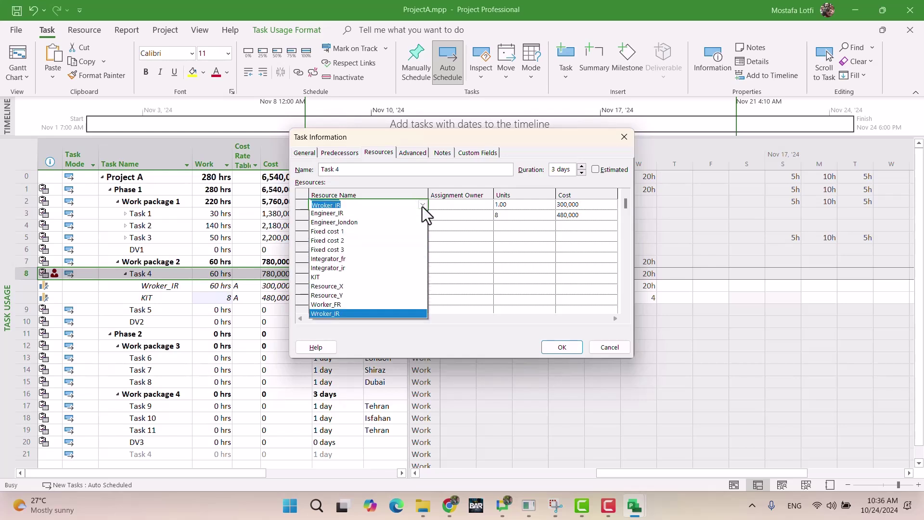
pyautogui.click(378, 324)
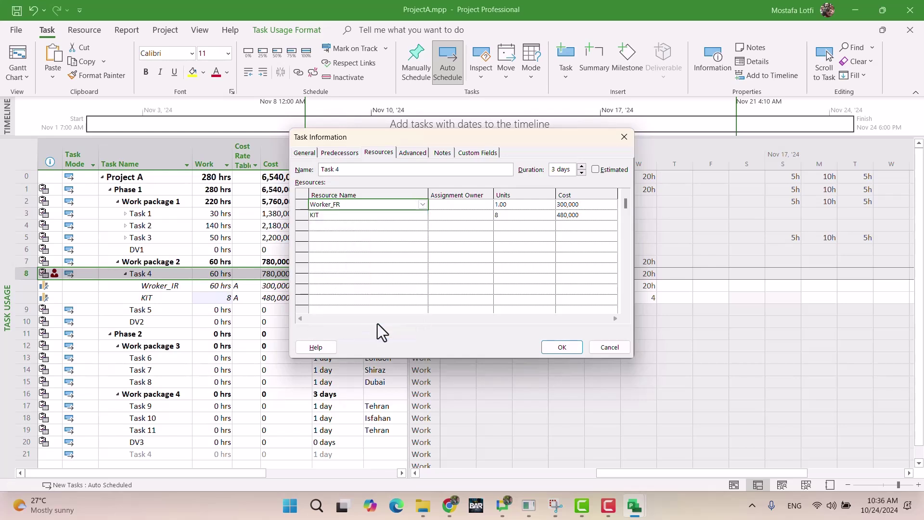
pyautogui.click(377, 238)
pyautogui.click(390, 214)
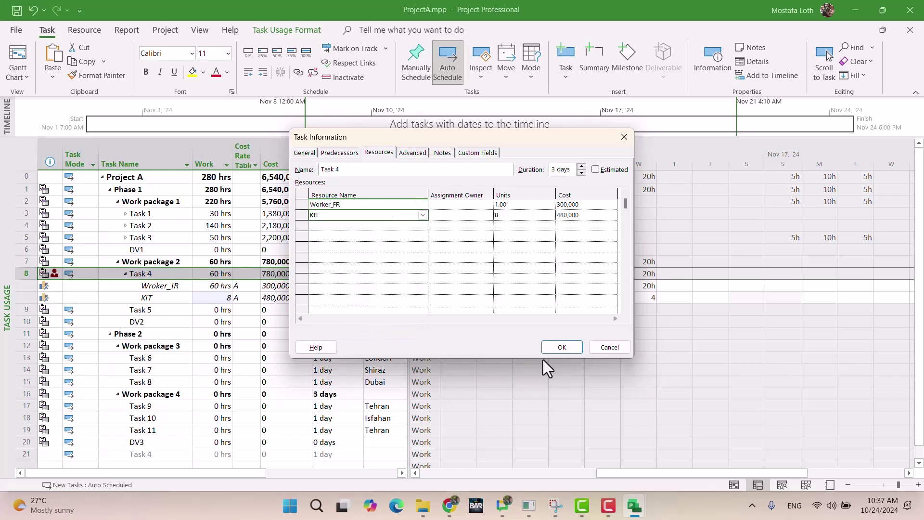
pyautogui.click(561, 347)
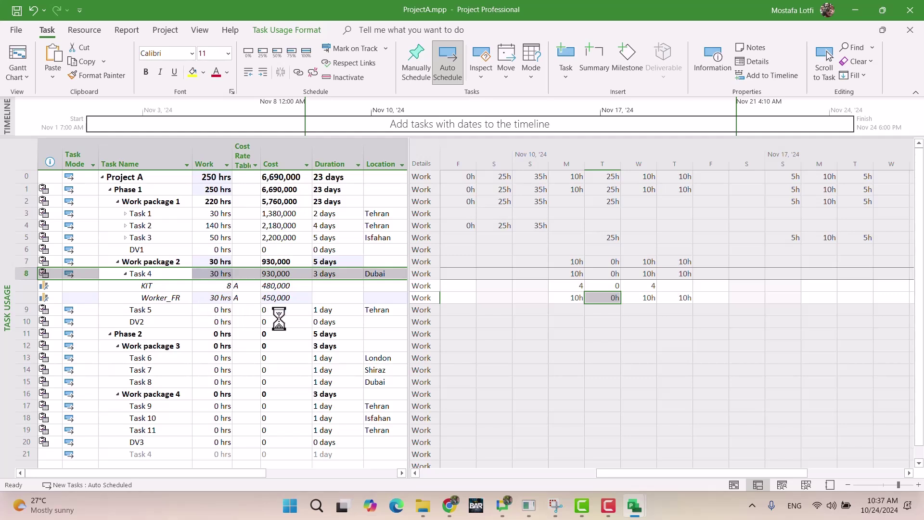
# Set the cost rate table of Task 4's KIT assignment to B.
pyautogui.click(246, 300)
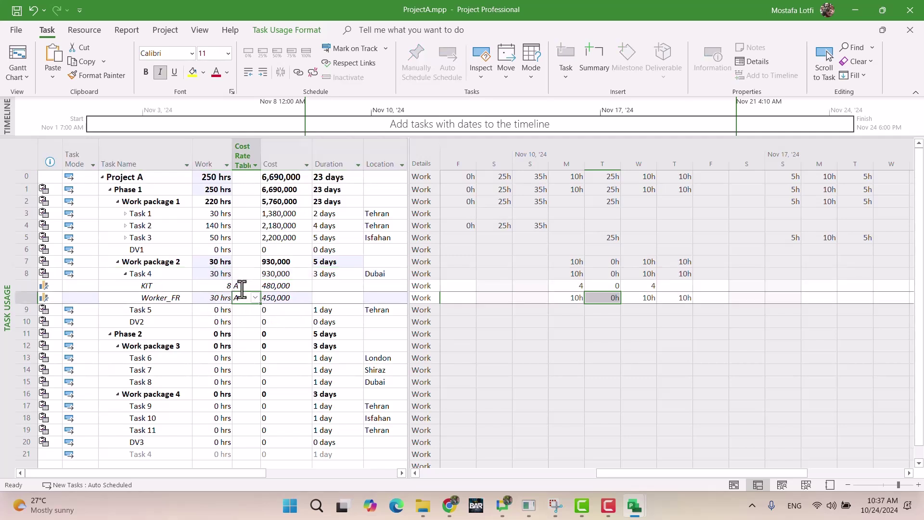
pyautogui.click(249, 285)
pyautogui.click(253, 287)
pyautogui.click(245, 303)
pyautogui.click(240, 323)
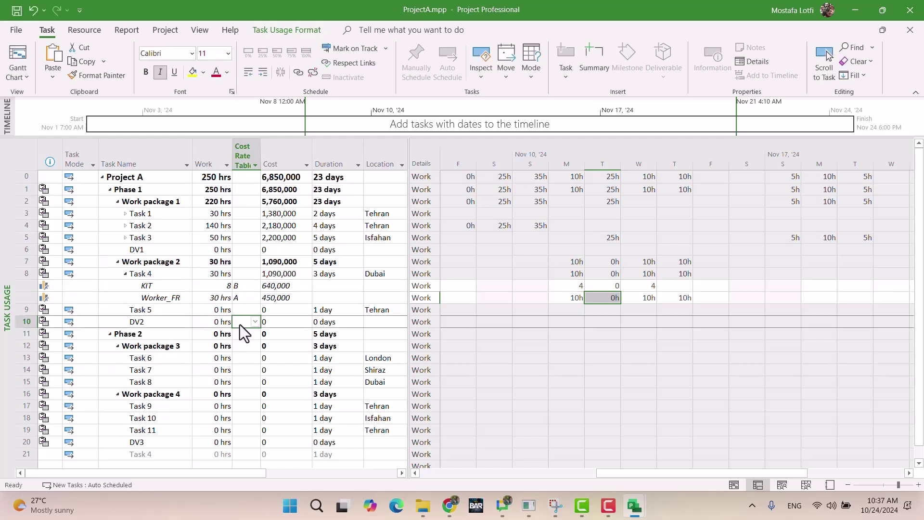
pyautogui.click(279, 286)
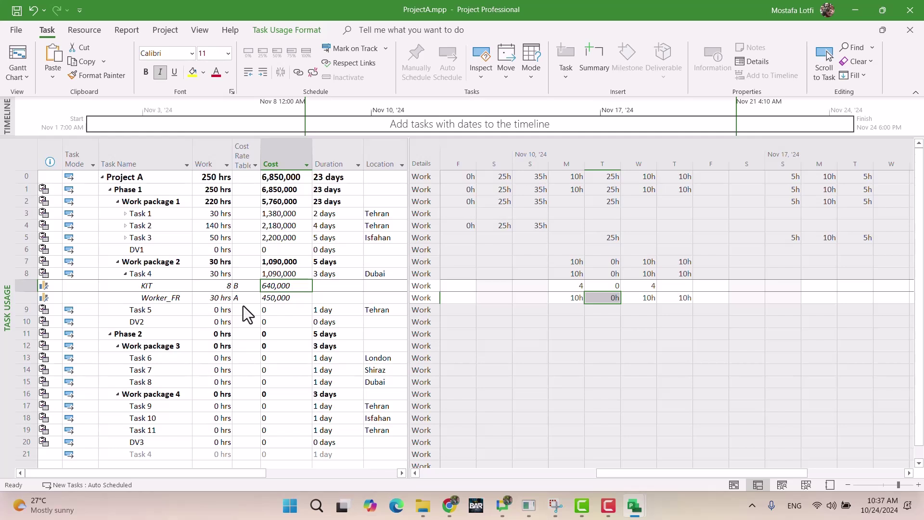
# Set Worker_FR's Task 4 work to 20 hours on both Monday and Wednesday and clear the Thursday hours.
pyautogui.click(563, 298)
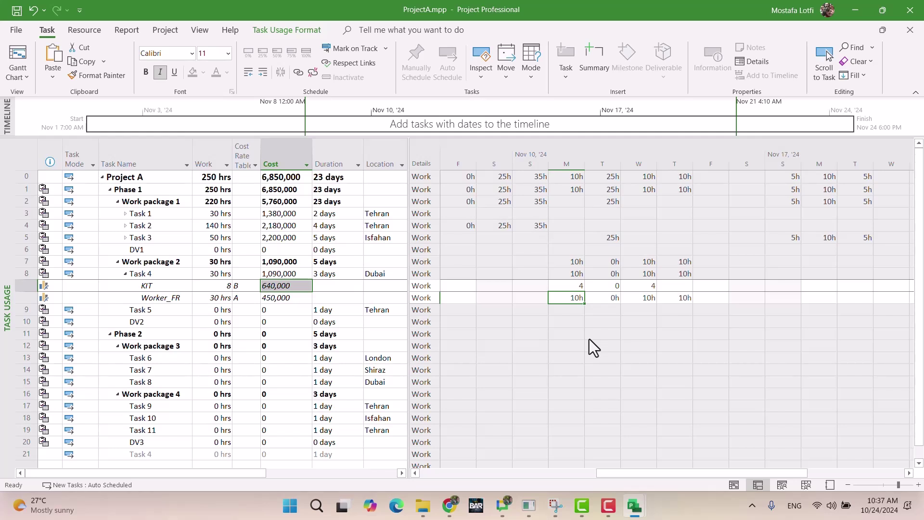
pyautogui.write('20')
pyautogui.press('Tab')
pyautogui.press('Tab')
pyautogui.write('20')
pyautogui.press('Tab')
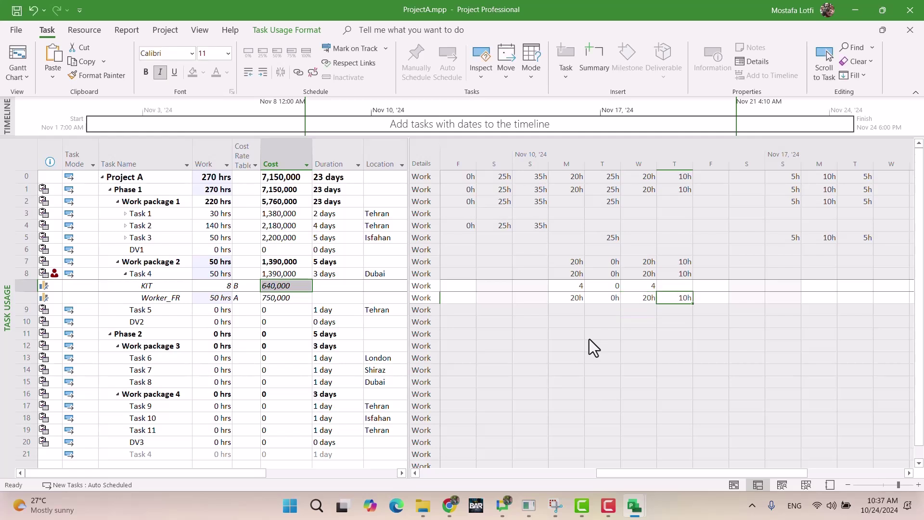
pyautogui.press('Delete')
pyautogui.press('Up')
pyautogui.press('Left')
pyautogui.press('Left')
pyautogui.press('Left')
pyautogui.press('Down')
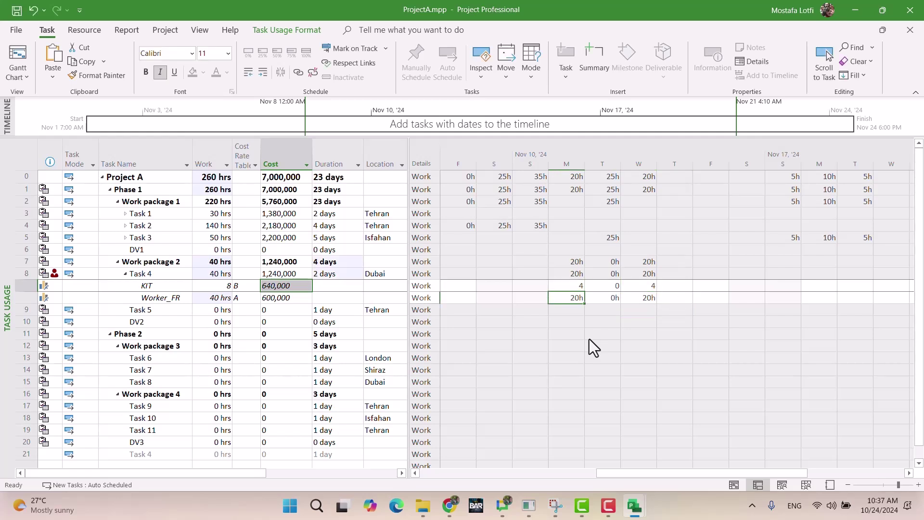
# Inspect Worker_FR's Task 4 assignment details, try cost rate table B for it and switch it back to A.
pyautogui.doubleClick(155, 300)
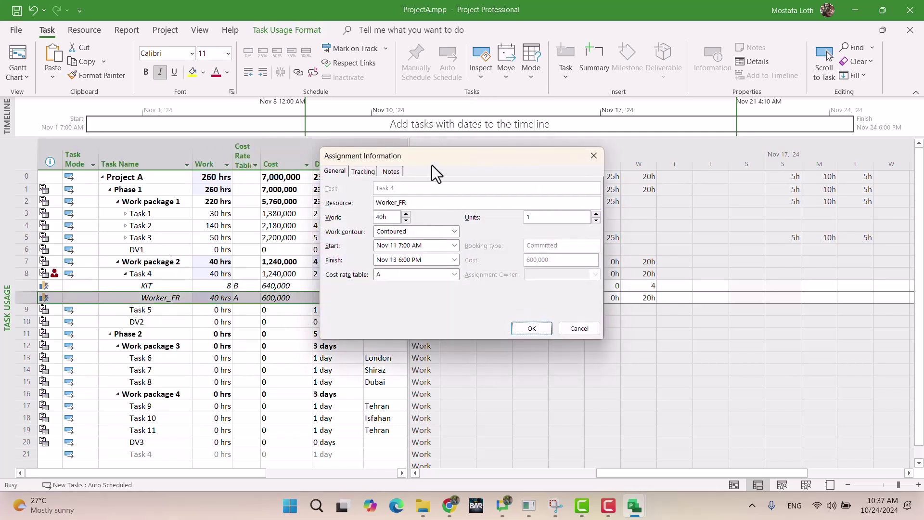
pyautogui.click(595, 156)
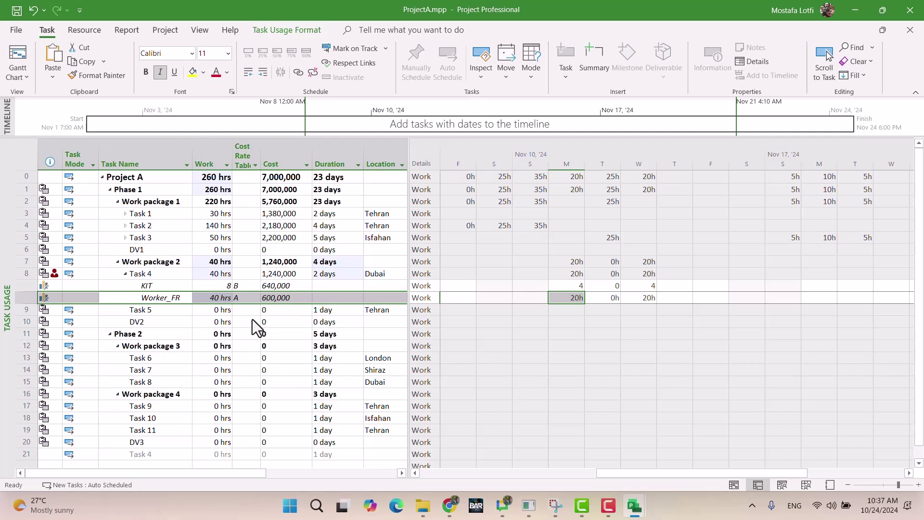
pyautogui.click(247, 299)
pyautogui.click(254, 298)
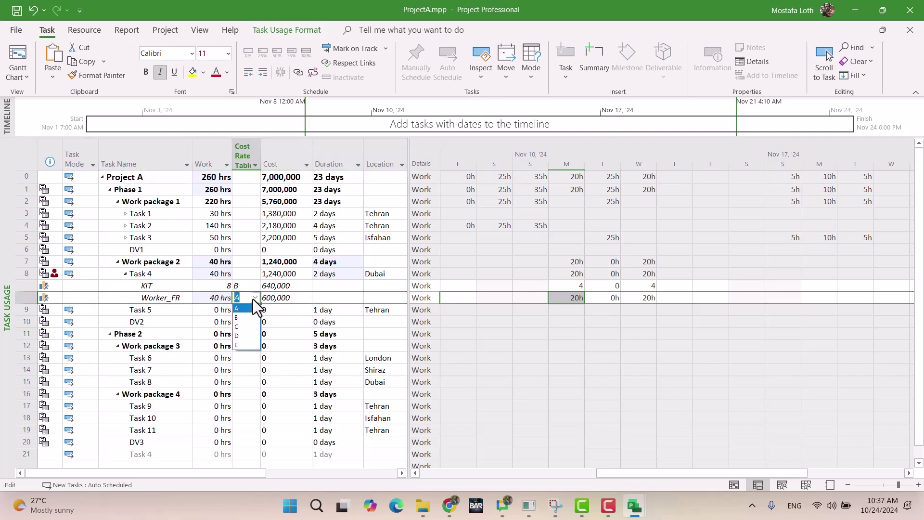
pyautogui.click(246, 318)
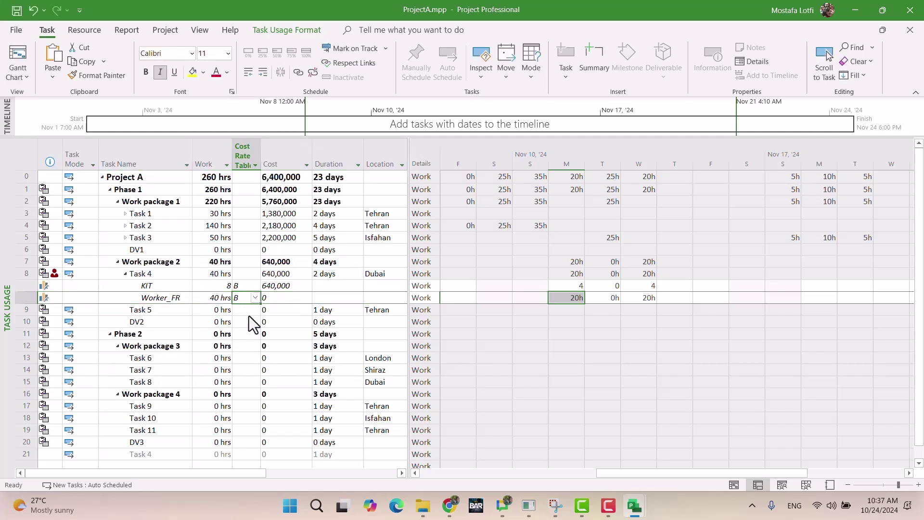
pyautogui.click(255, 299)
pyautogui.click(248, 308)
pyautogui.click(244, 323)
pyautogui.click(241, 296)
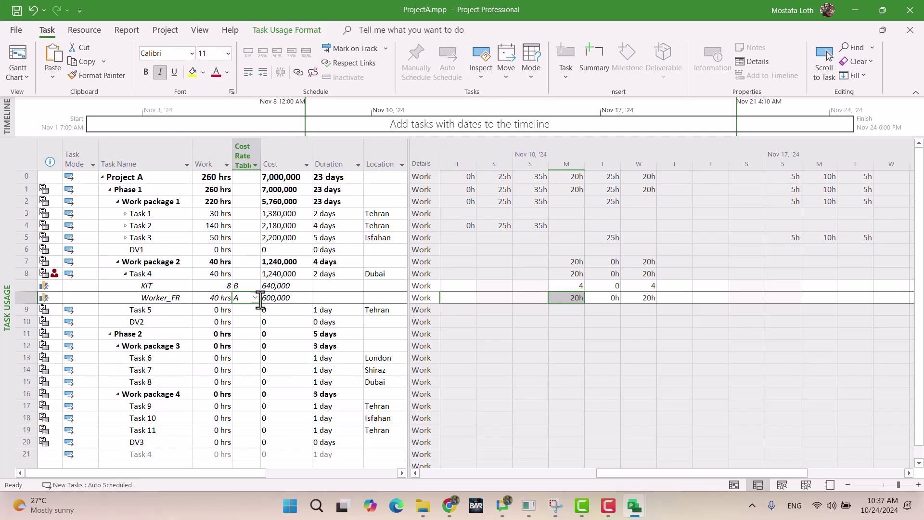
pyautogui.click(241, 286)
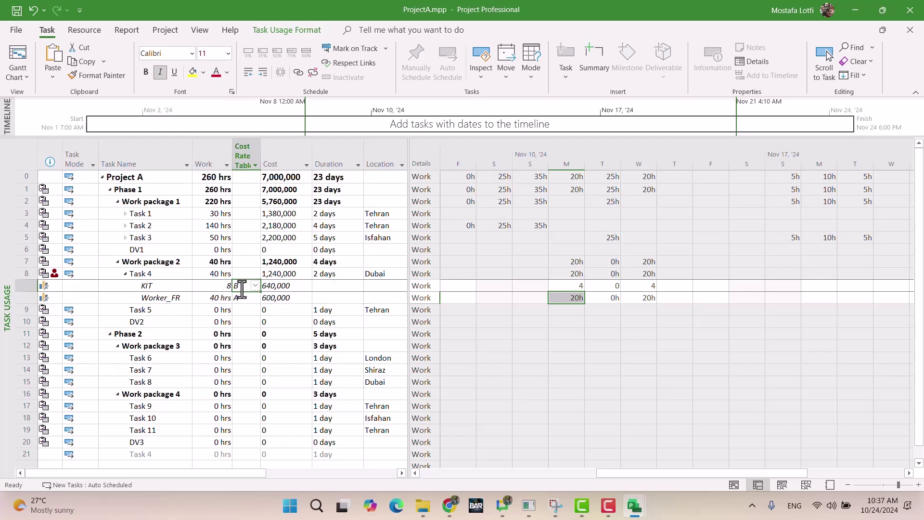
pyautogui.click(288, 299)
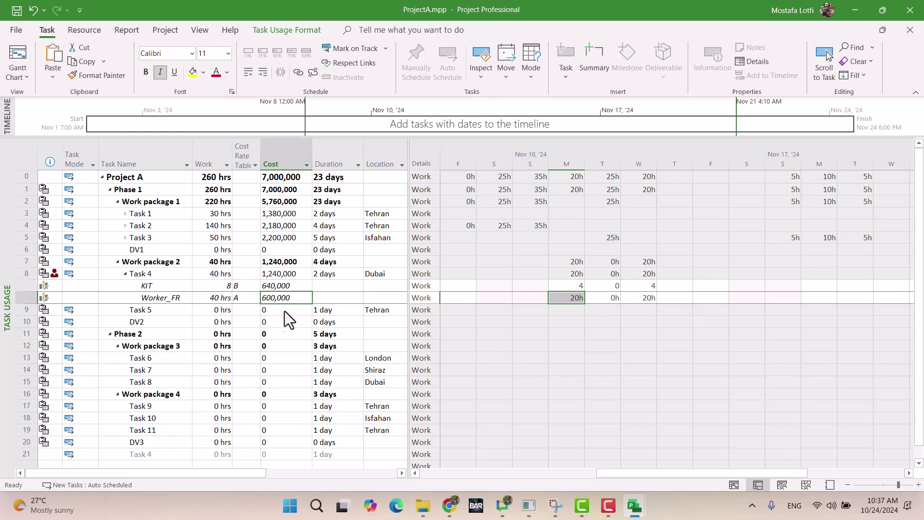
# Save ProjectA.mpp, collapse Task 4's assignments and select Task 5.
pyautogui.hotkey('ctrl', 's')
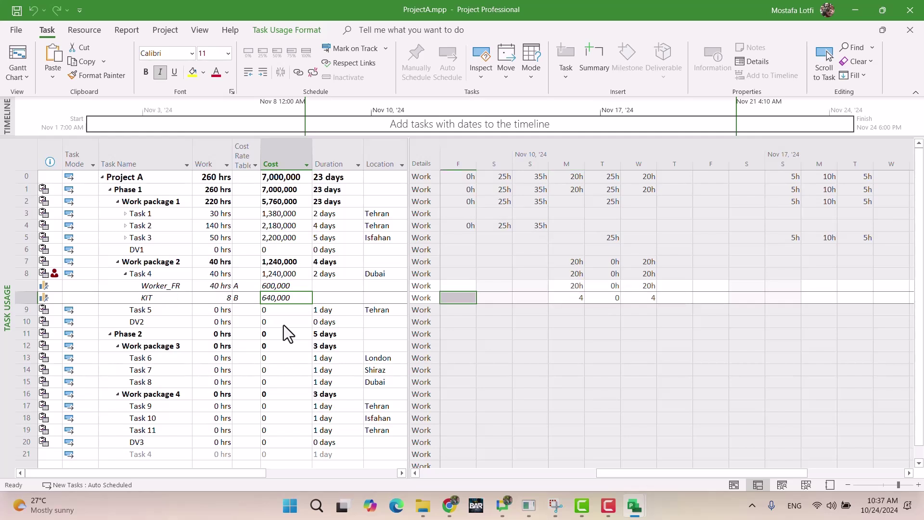
pyautogui.click(125, 274)
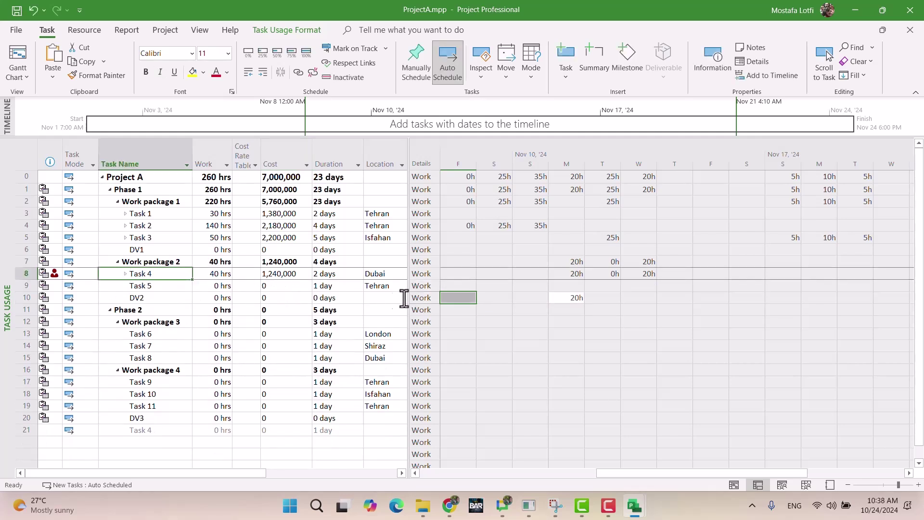
pyautogui.click(164, 297)
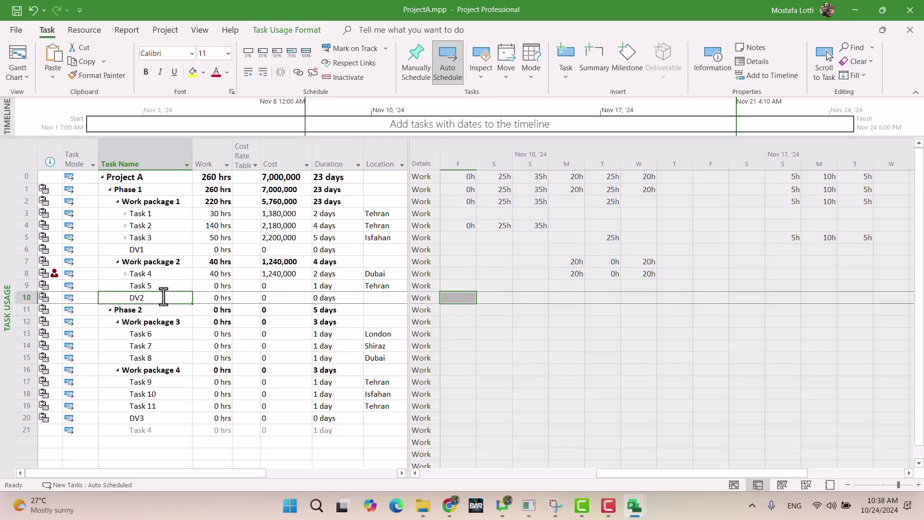
pyautogui.click(168, 285)
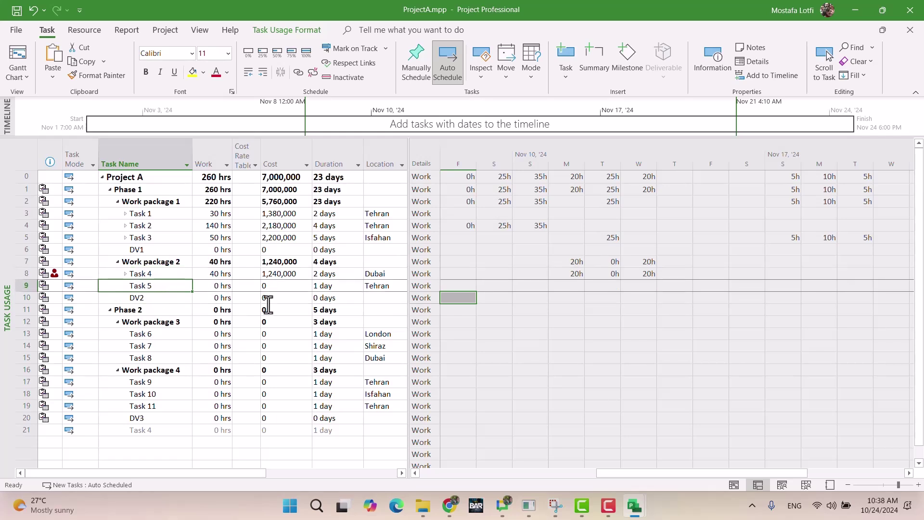
# Review the requirements and fixed costs of Tasks 4 to 7 in the proficiency test document and return to ProjectA.mpp.
pyautogui.click(449, 505)
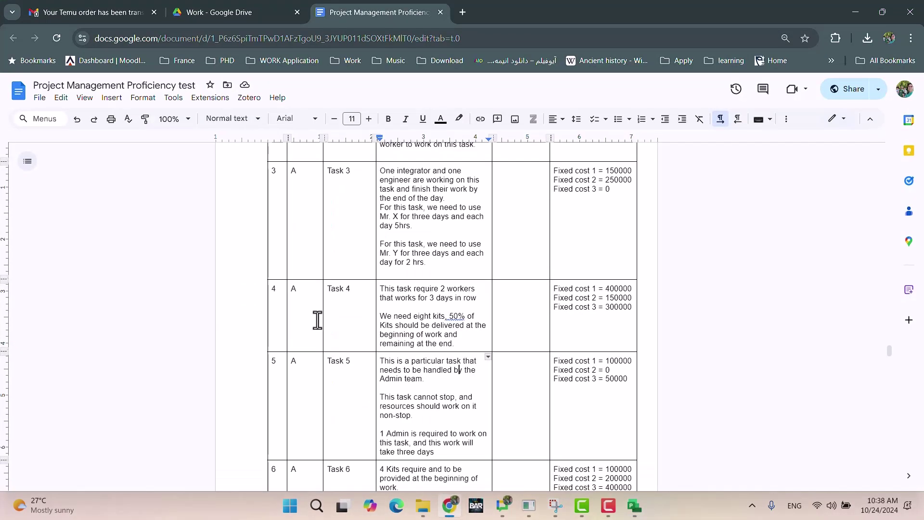
pyautogui.scroll(-4, 413, 324)
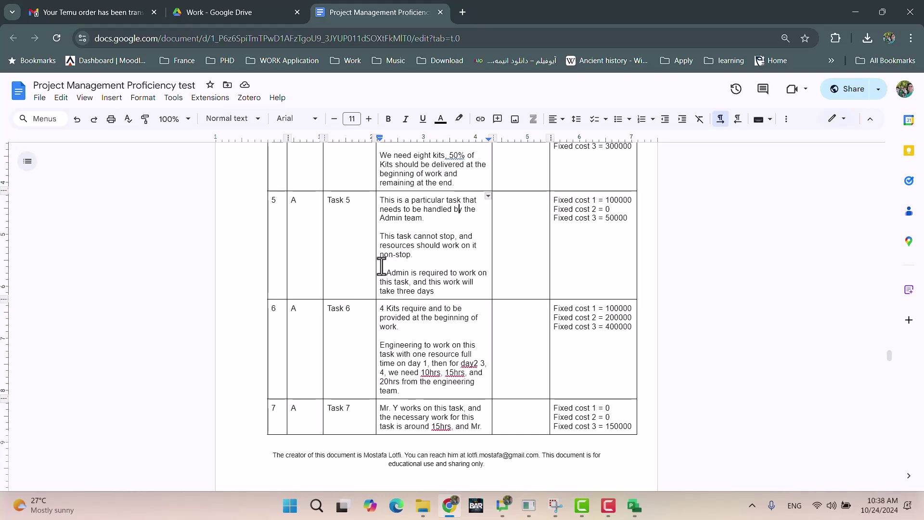
pyautogui.scroll(3, 409, 260)
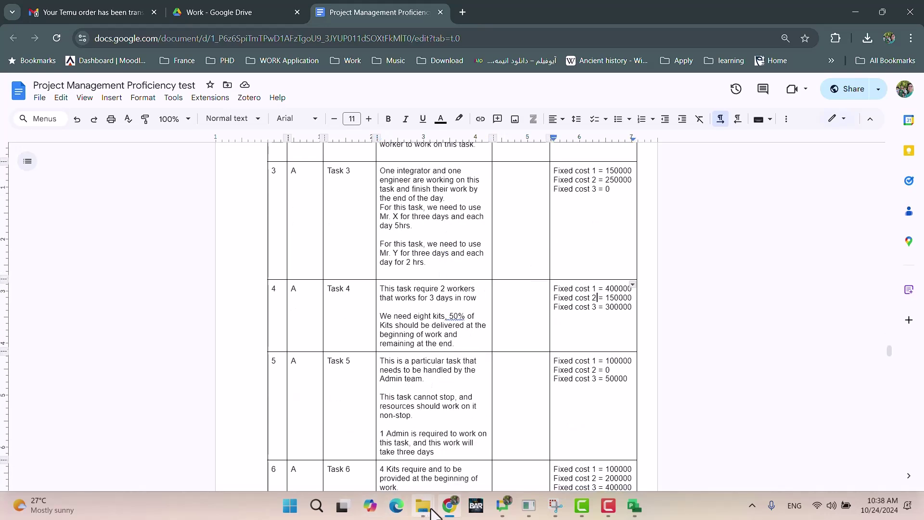
pyautogui.moveTo(641, 503)
pyautogui.click(821, 453)
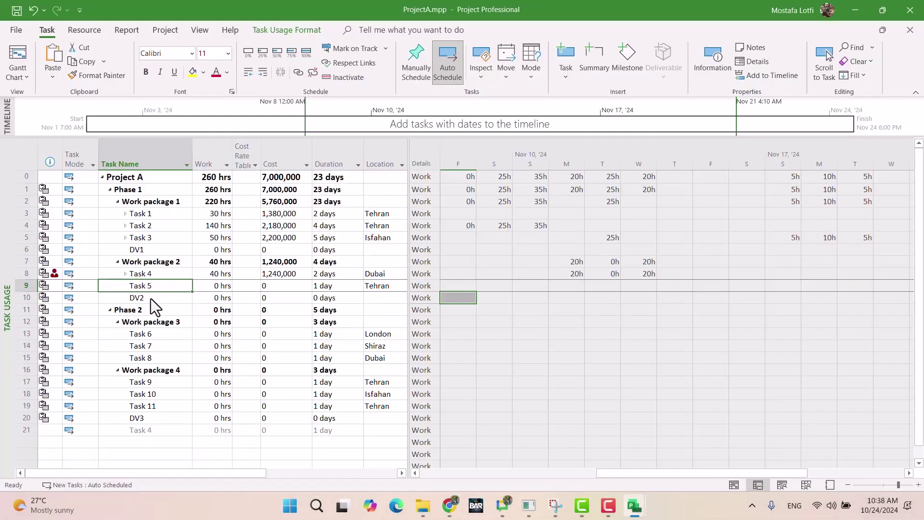
# Add Fixed cost 1, Fixed cost 2 and Fixed cost 3 to Task 4's resource assignments.
pyautogui.click(125, 273)
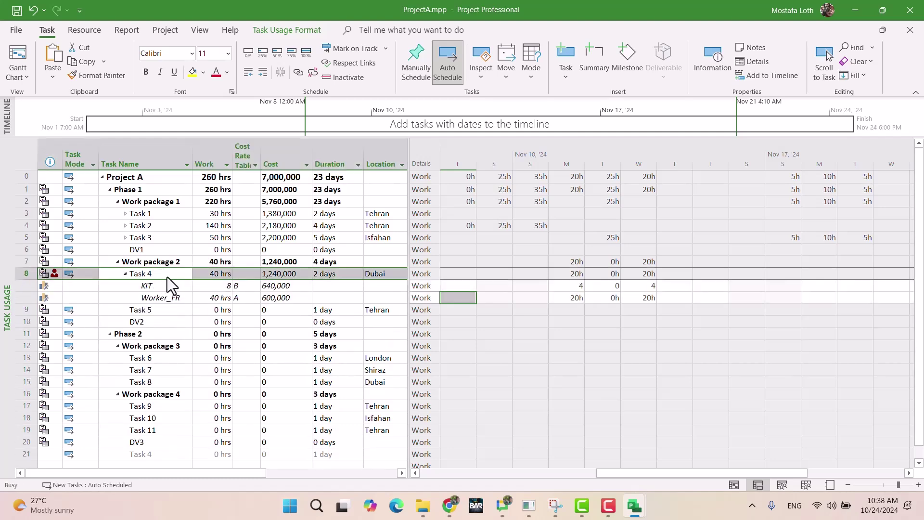
pyautogui.doubleClick(163, 278)
pyautogui.click(356, 226)
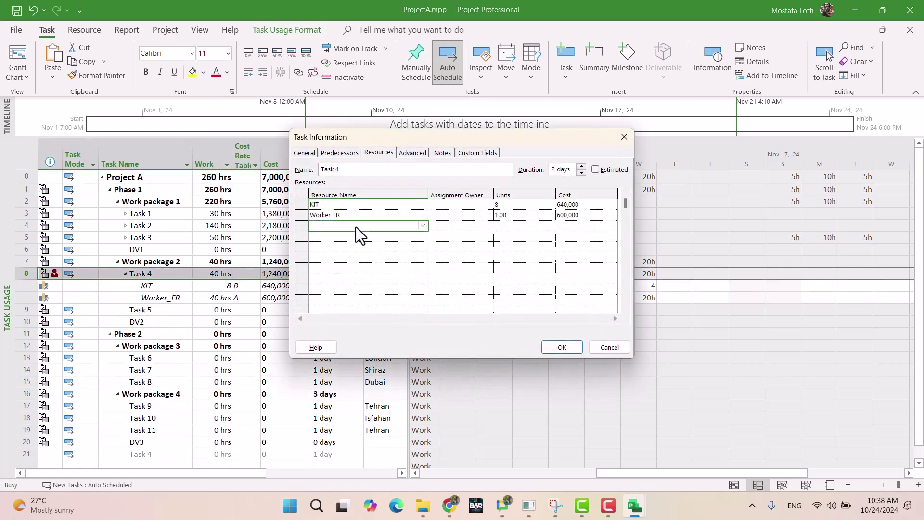
pyautogui.click(421, 226)
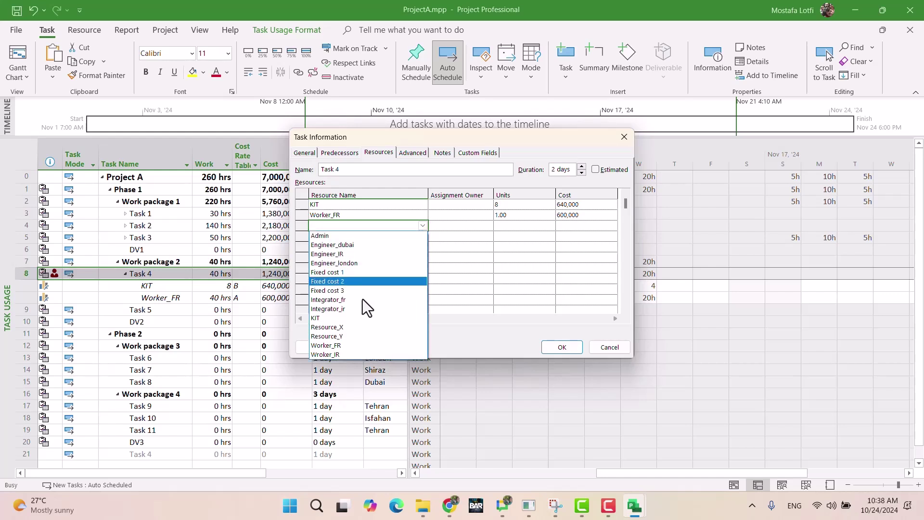
pyautogui.click(361, 272)
pyautogui.click(420, 239)
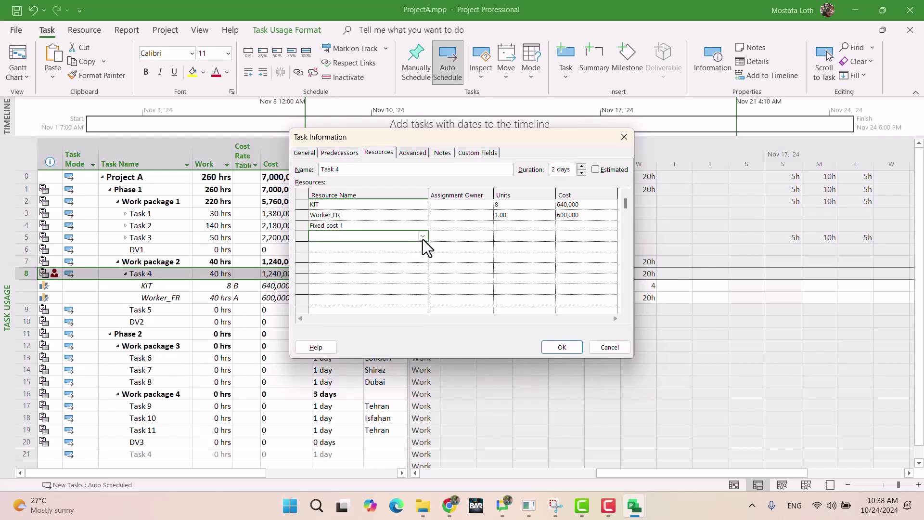
pyautogui.click(422, 236)
pyautogui.click(381, 293)
pyautogui.click(422, 247)
pyautogui.click(423, 247)
pyautogui.click(365, 309)
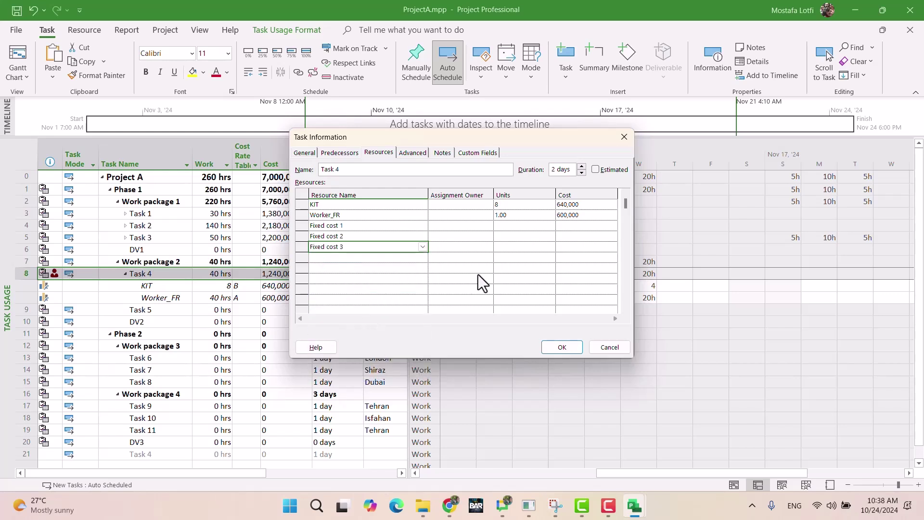
# Enter Task 4's fixed costs from the proficiency test document: 400,000 for Fixed cost 1, 150,000 for Fixed cost 2 and 300,000 for Fixed cost 3.
pyautogui.click(575, 225)
pyautogui.moveTo(457, 135); pyautogui.dragTo(550, 112)
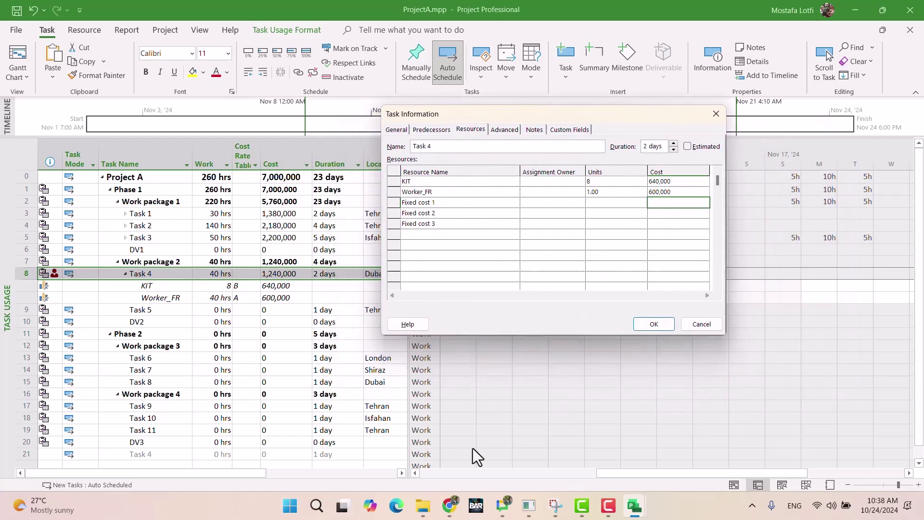
pyautogui.click(445, 498)
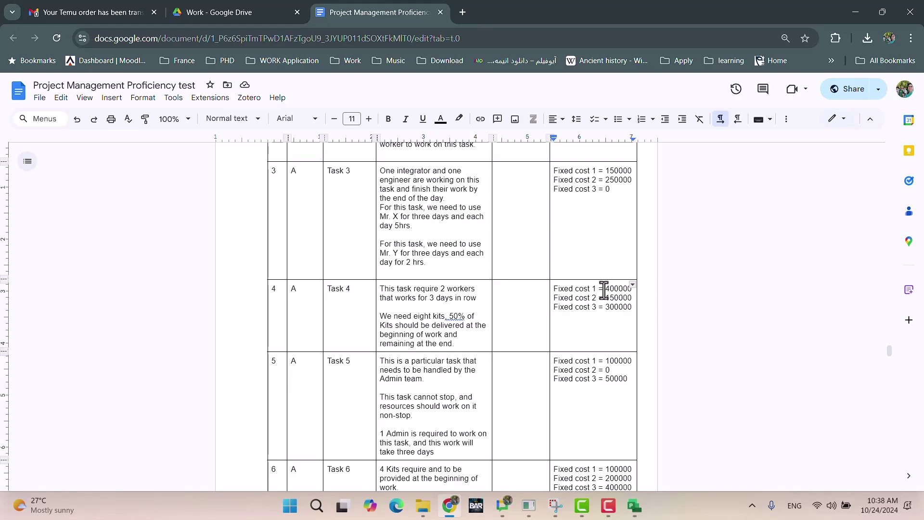
pyautogui.click(453, 510)
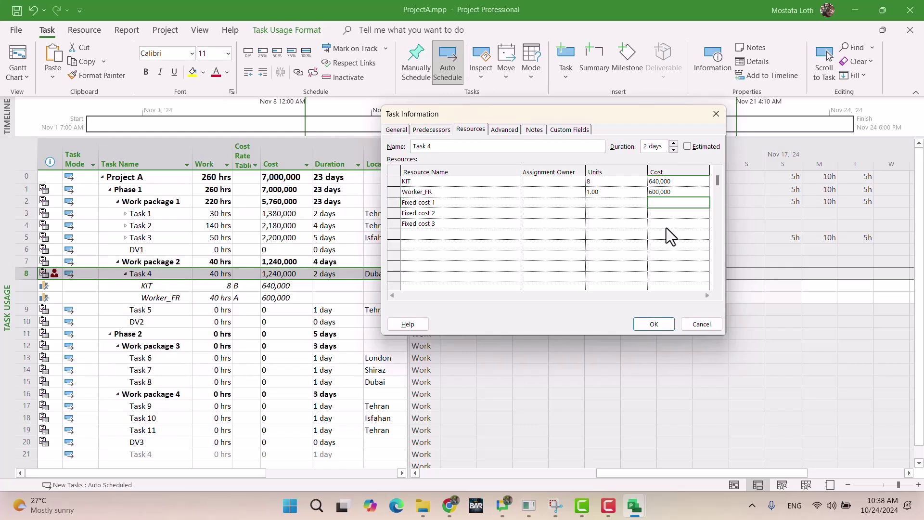
pyautogui.press('BackSpace')
pyautogui.press('BackSpace')
pyautogui.press('BackSpace')
pyautogui.press('BackSpace')
pyautogui.press('BackSpace')
pyautogui.write('00,000')
pyautogui.press('Return')
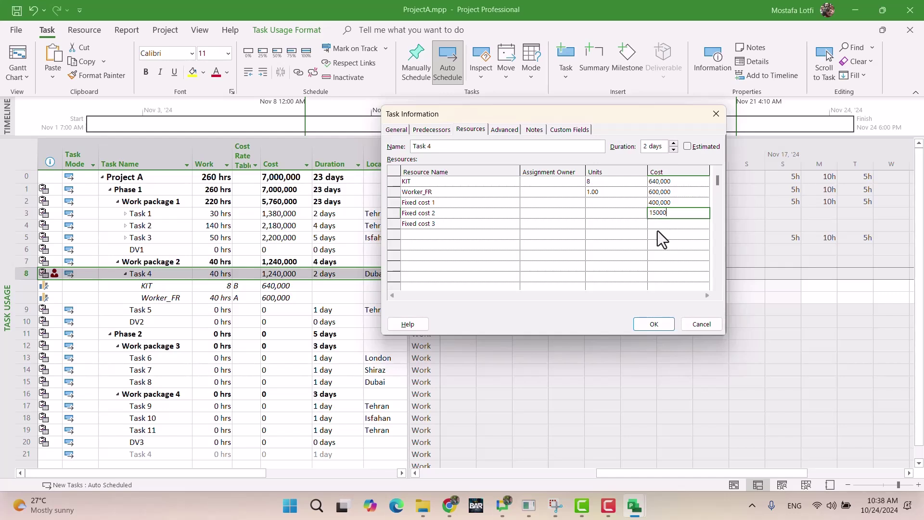
pyautogui.press('Return')
pyautogui.press('Return')
# Review Task 4's worker and kit requirements in the proficiency test document and return to ProjectA.mpp.
pyautogui.hotkey('alt', 'Tab')
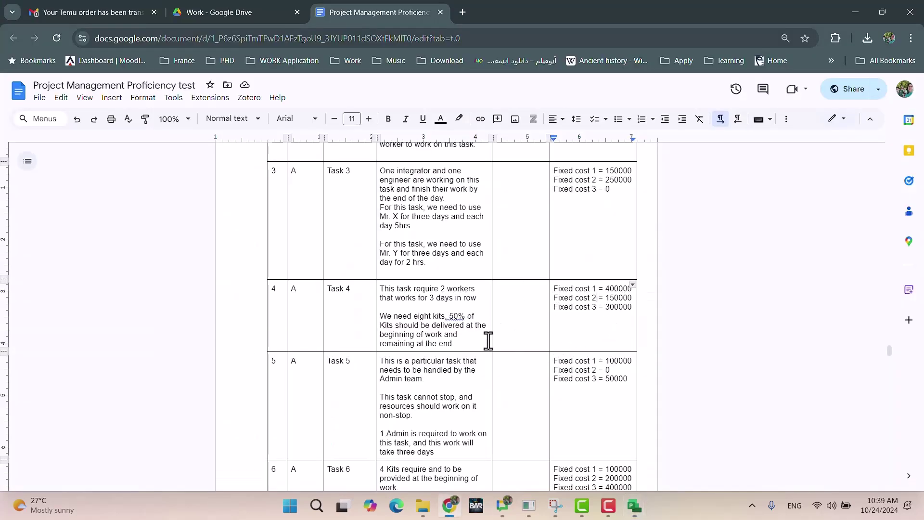
pyautogui.click(465, 303)
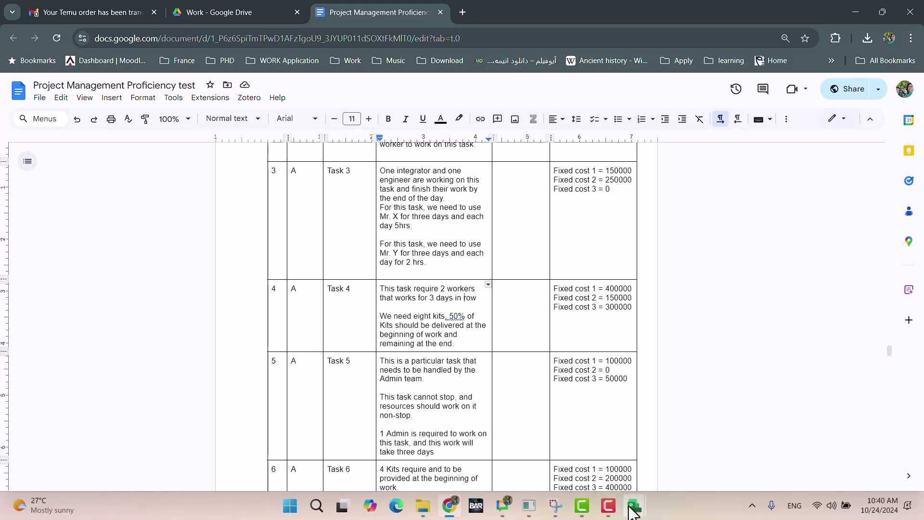
pyautogui.moveTo(635, 505)
pyautogui.click(854, 458)
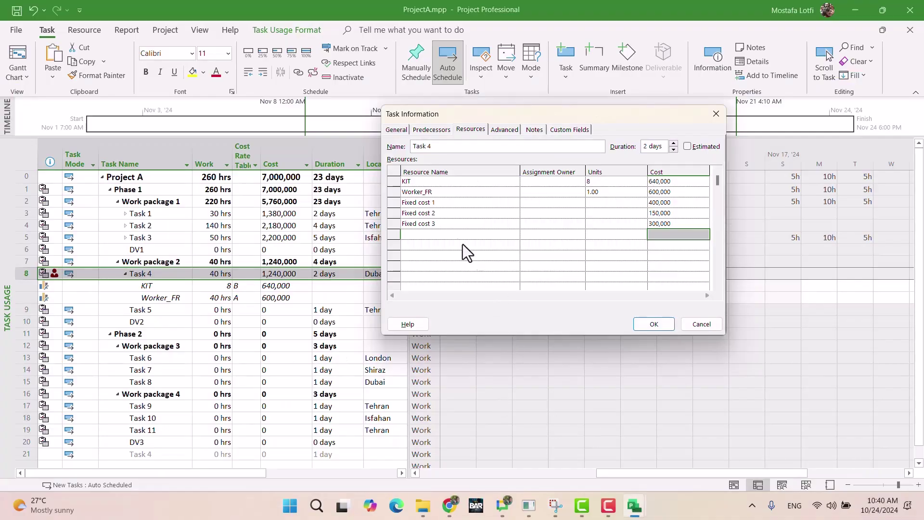
# Accept Task 4's resource assignments, check its fixed cost rows and collapse the task's assignments.
pyautogui.click(455, 234)
pyautogui.click(654, 325)
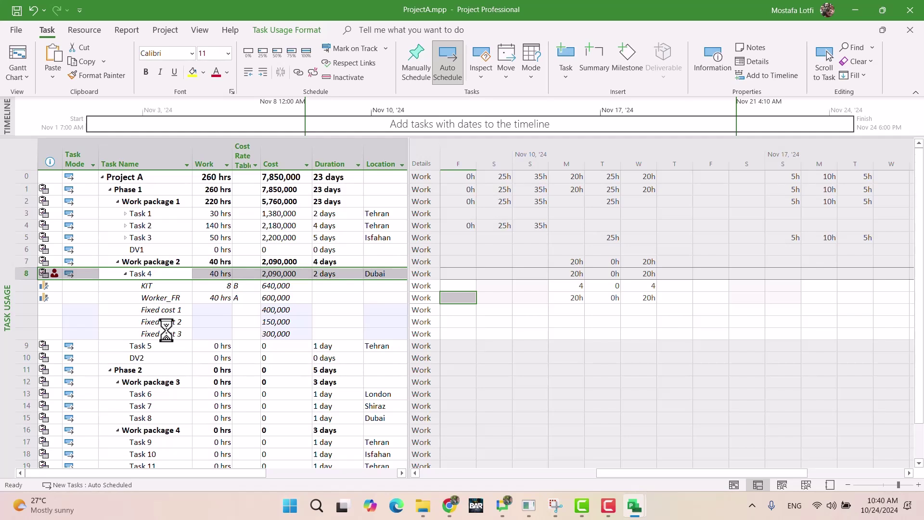
pyautogui.click(284, 332)
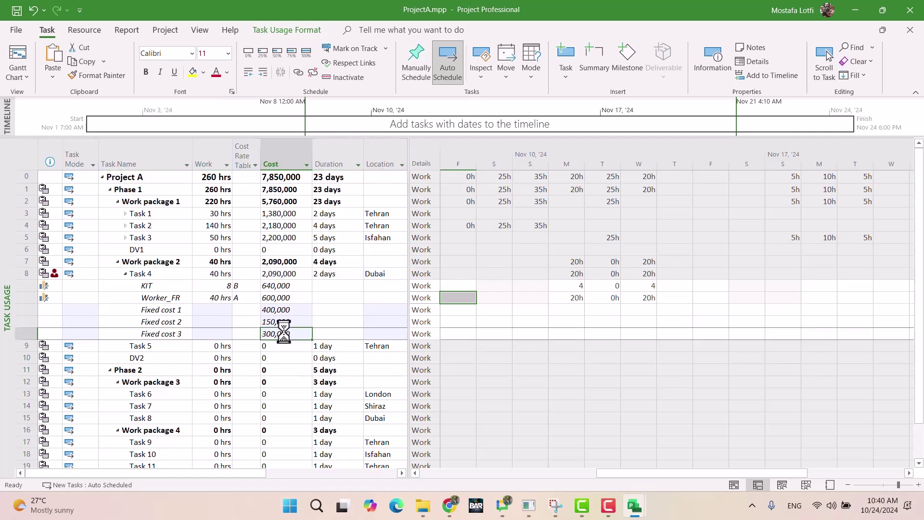
pyautogui.click(283, 321)
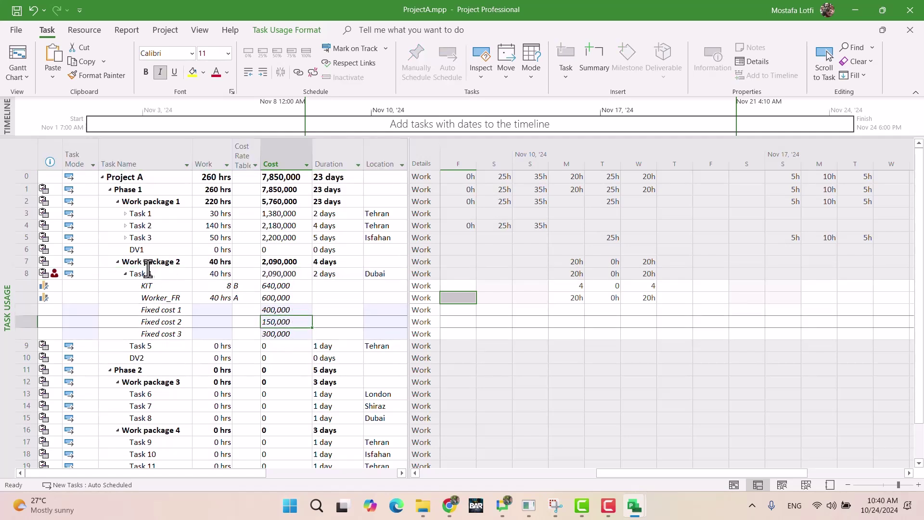
pyautogui.click(125, 274)
# Assign the Admin resource to Task 5.
pyautogui.click(158, 287)
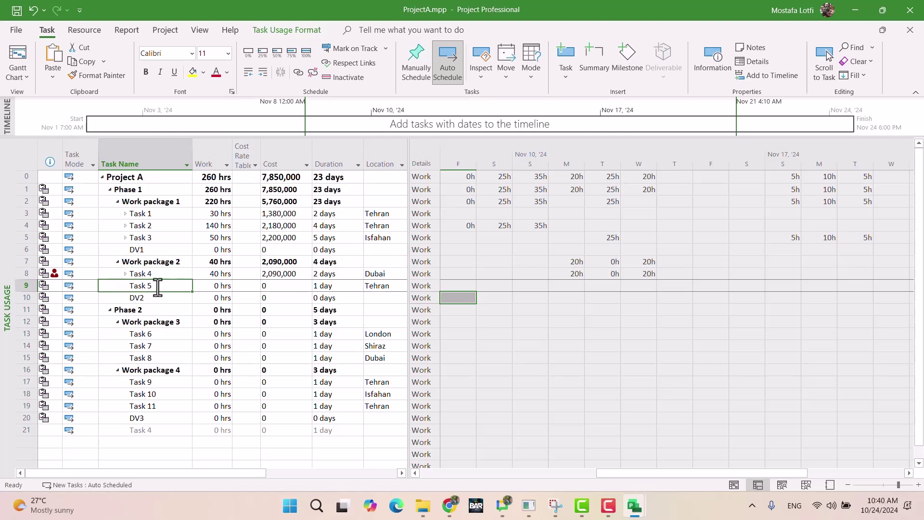
pyautogui.doubleClick(158, 287)
pyautogui.click(372, 205)
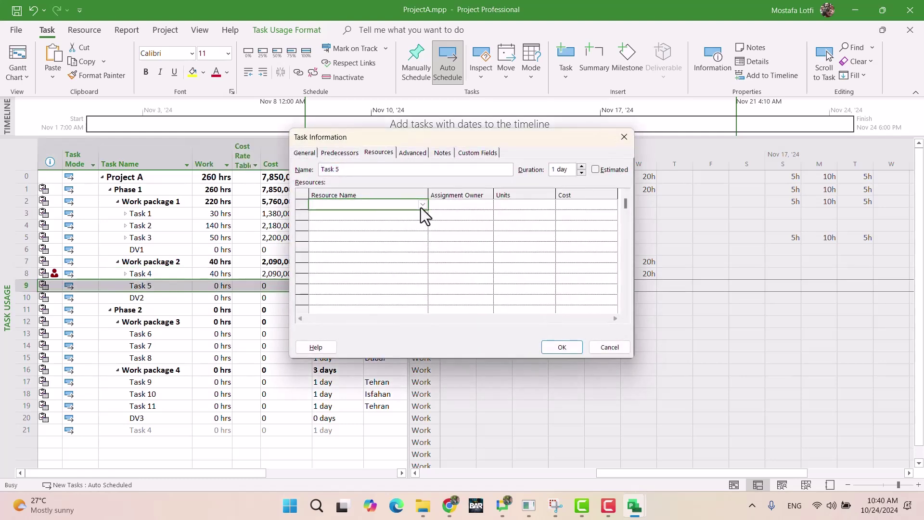
pyautogui.click(422, 205)
pyautogui.click(390, 215)
pyautogui.click(561, 347)
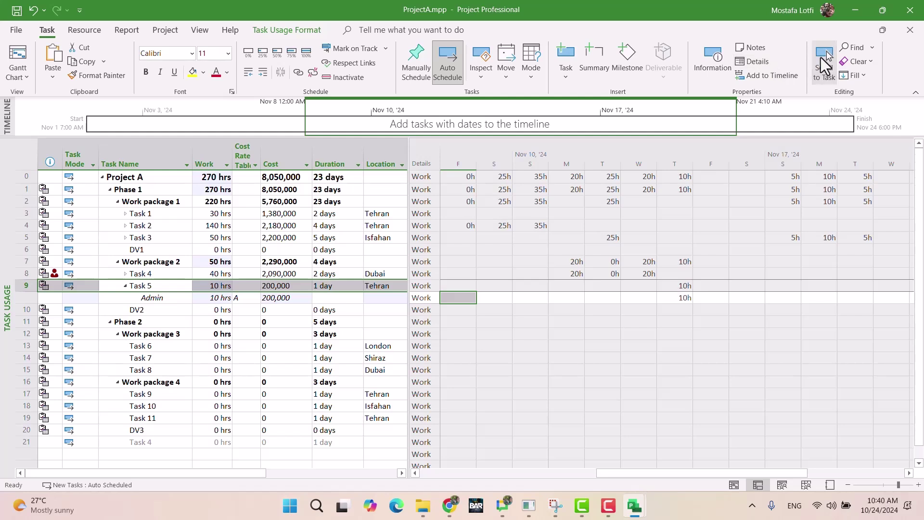
# Bring Task 5's scheduled work into view and inspect Admin's work, cost and duration fields.
pyautogui.click(824, 59)
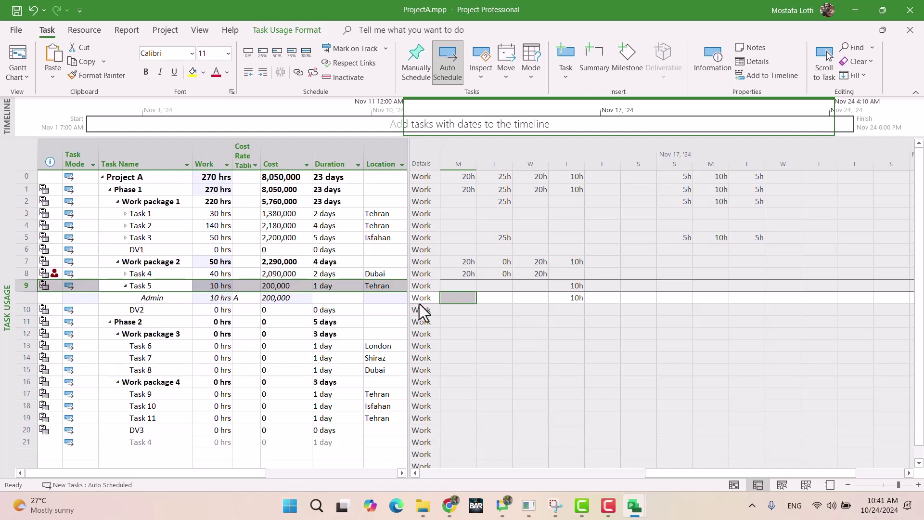
pyautogui.doubleClick(215, 300)
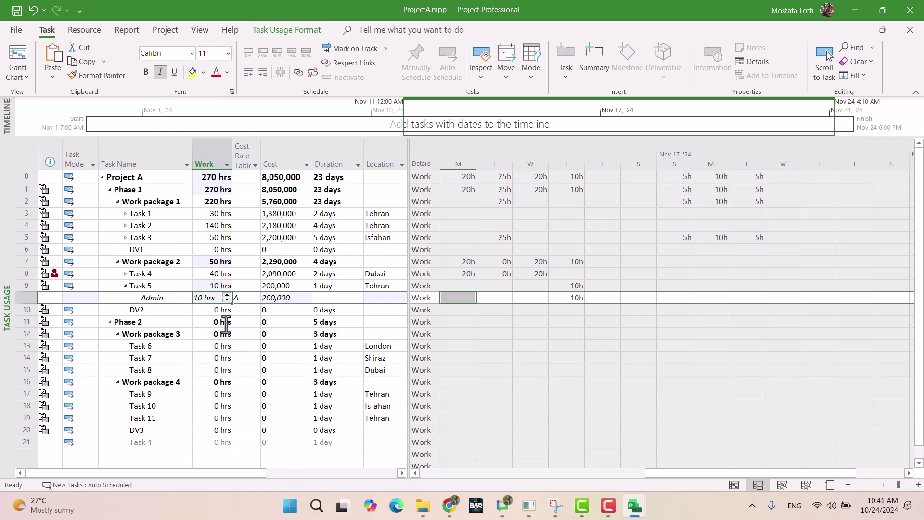
pyautogui.click(286, 298)
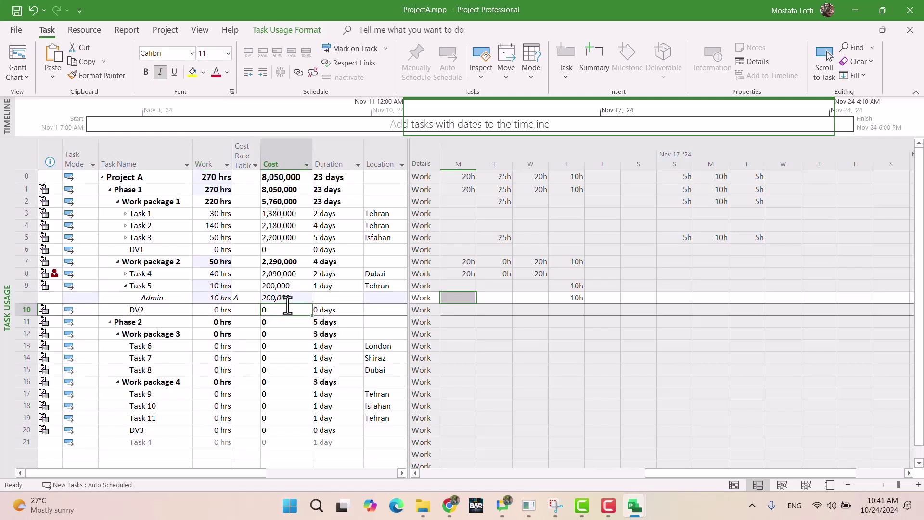
pyautogui.click(325, 298)
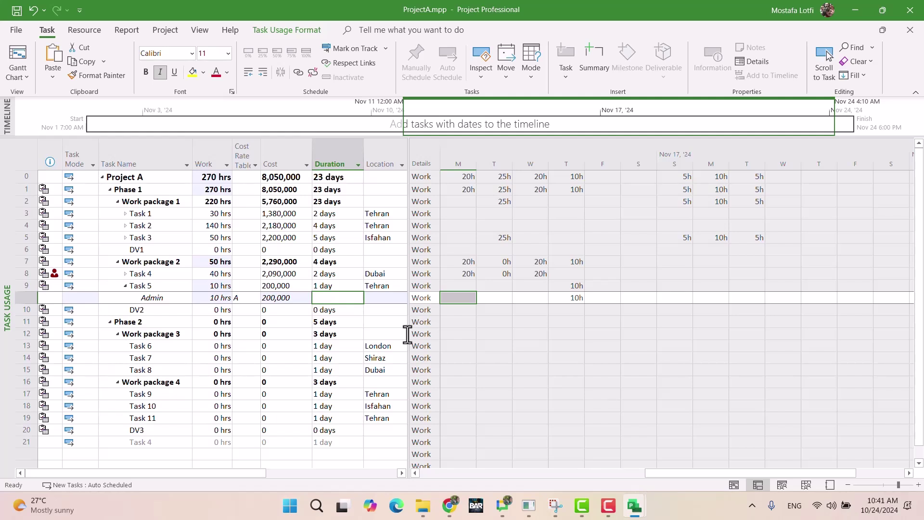
pyautogui.click(333, 322)
pyautogui.click(334, 299)
pyautogui.click(332, 321)
# Set Task 5's duration to 3 elapsed days (3 ed) and check Admin's work.
pyautogui.click(159, 287)
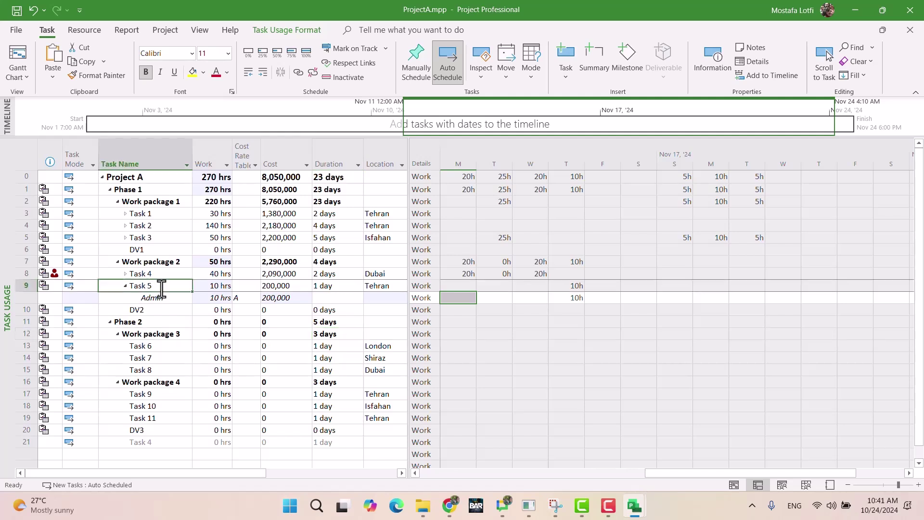
pyautogui.click(333, 287)
pyautogui.write('3 ed')
pyautogui.press('Return')
pyautogui.press('Up')
pyautogui.press('Down')
pyautogui.press('Left')
pyautogui.press('Left')
pyautogui.press('Left')
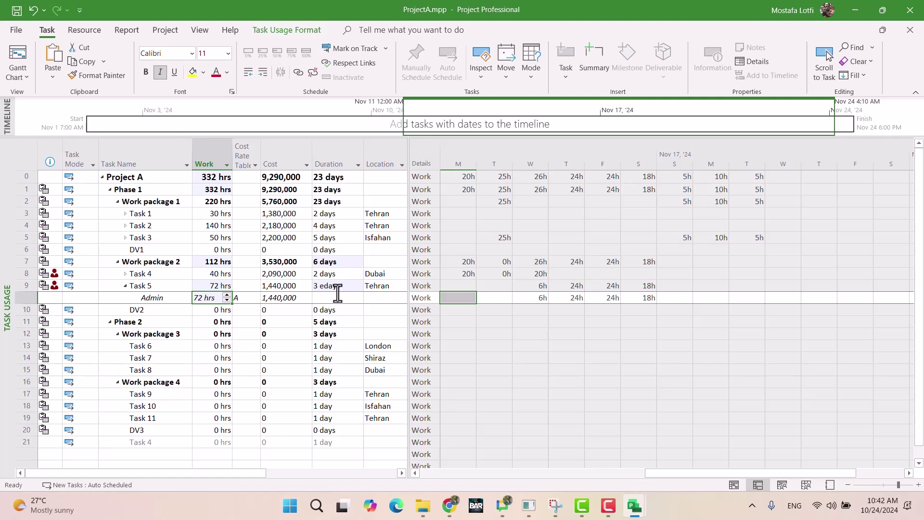
# Check Task 5's requirements and fixed costs in the proficiency test document and open Task 5's resource assignments in ProjectA.mpp.
pyautogui.click(449, 506)
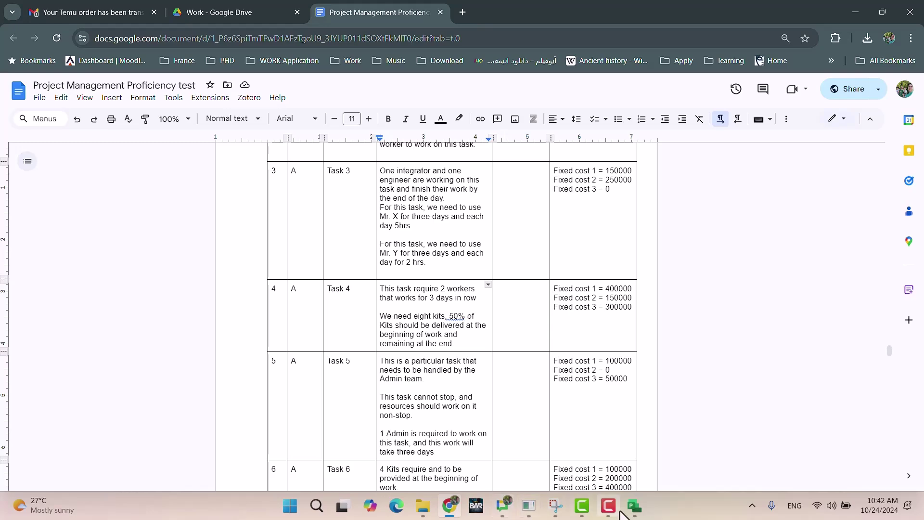
pyautogui.click(450, 508)
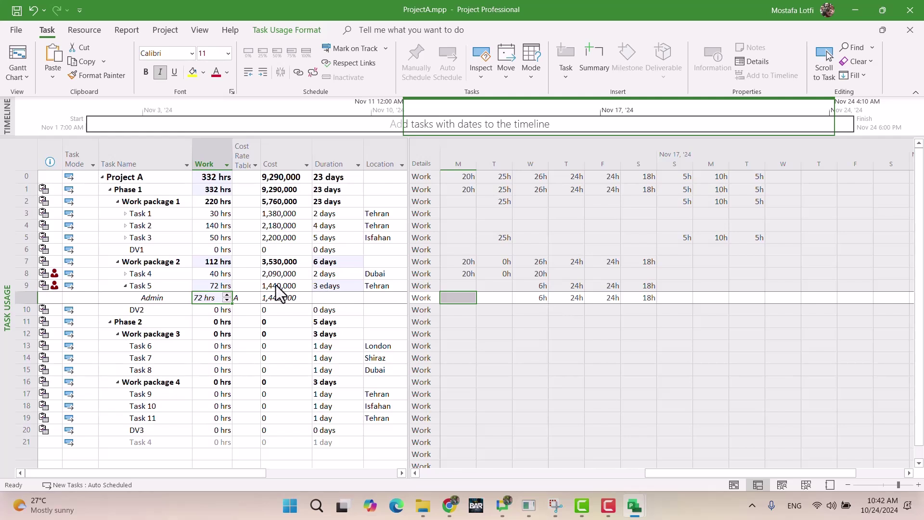
pyautogui.click(172, 273)
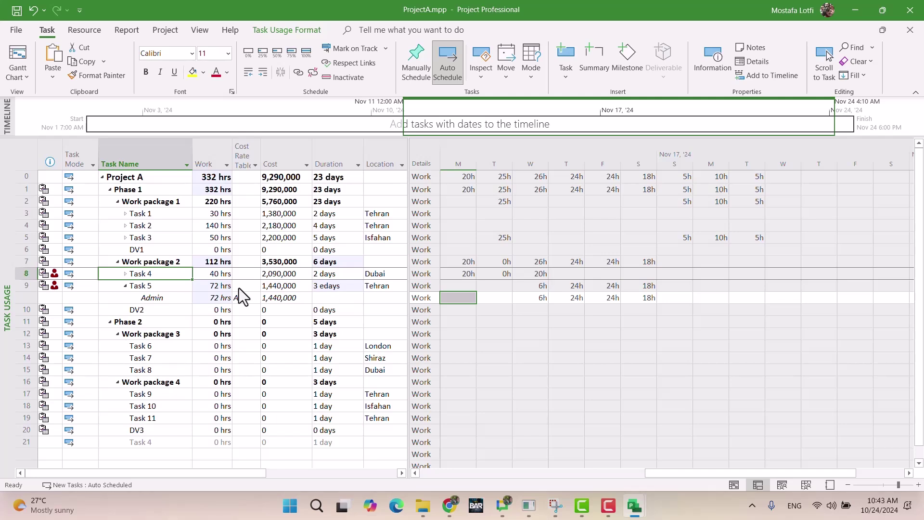
pyautogui.click(174, 299)
pyautogui.click(168, 273)
pyautogui.doubleClick(168, 288)
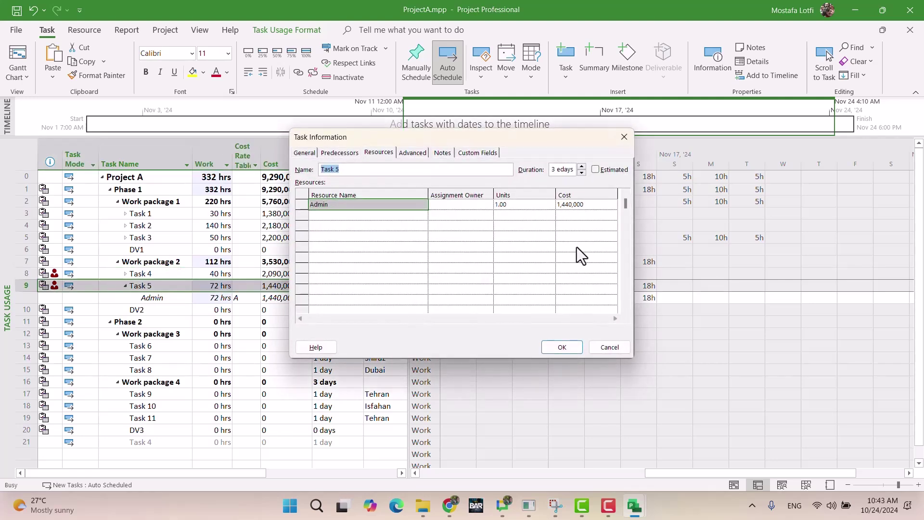
# Switch to the Gantt Chart view and set a 6hr lag on the Finish-to-Start link from Task 4 to Task 5.
pyautogui.click(339, 152)
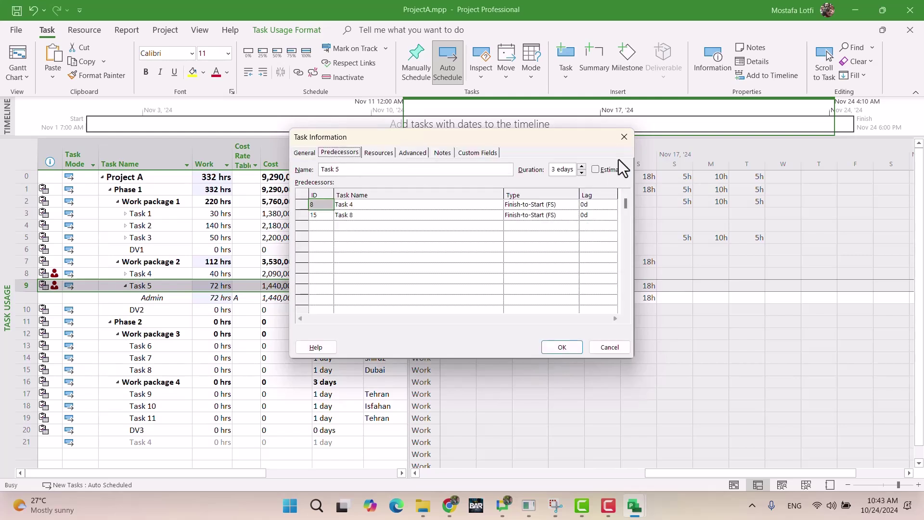
pyautogui.click(625, 137)
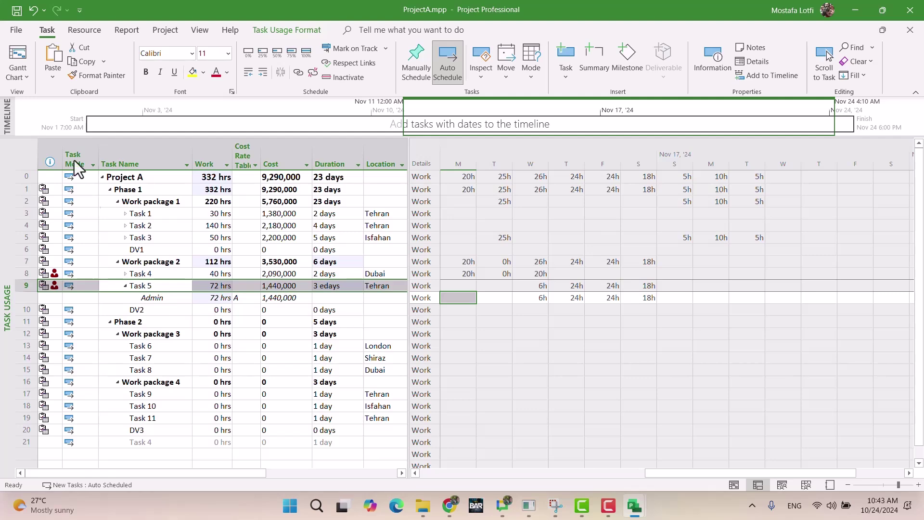
pyautogui.click(17, 57)
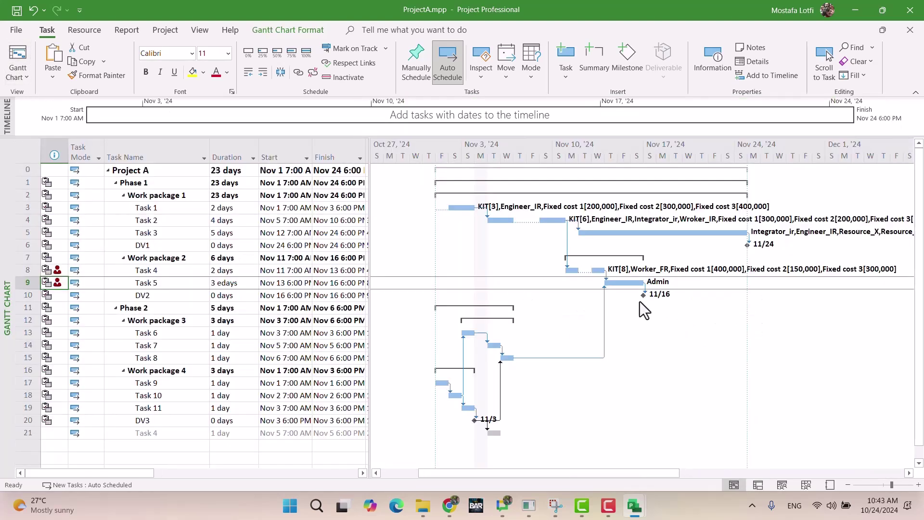
pyautogui.click(622, 285)
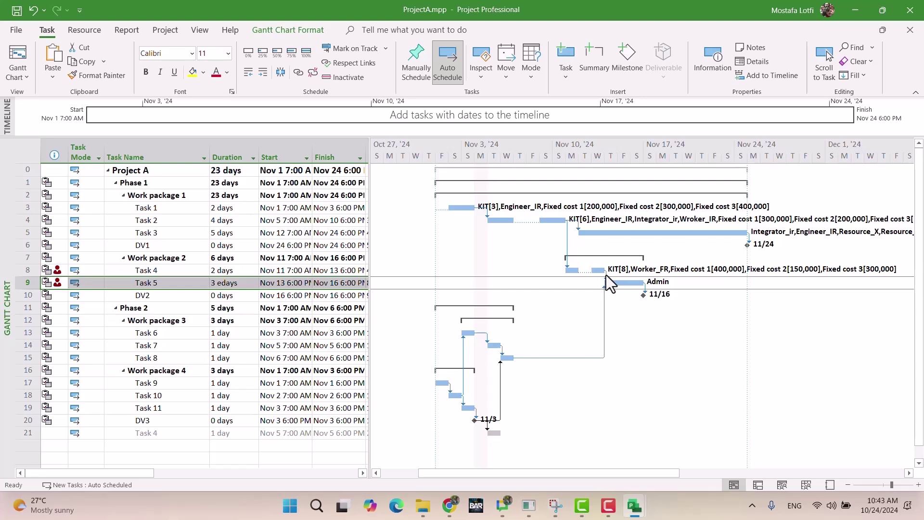
pyautogui.doubleClick(605, 275)
pyautogui.click(530, 258)
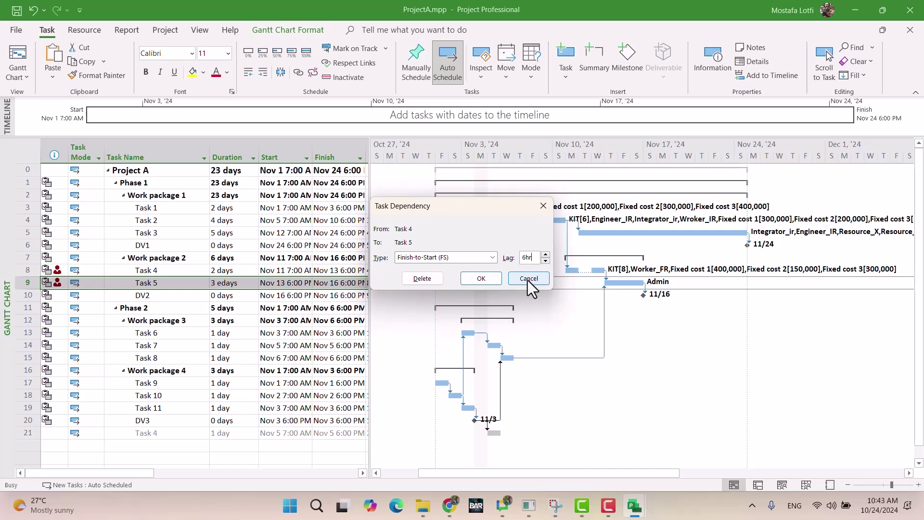
pyautogui.press('Return')
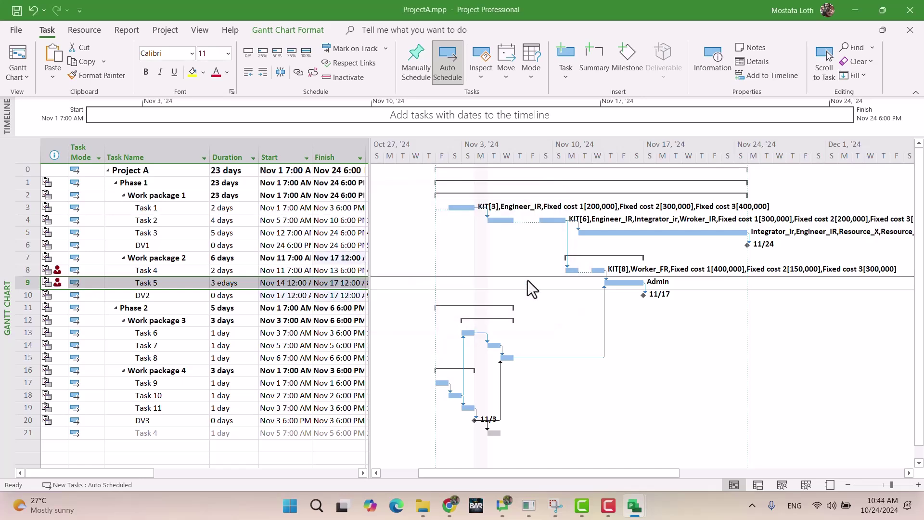
# In Task Usage view, start Task 5's note with "the 6hrs lag on this task is not related to its link logic for previous task".
pyautogui.click(16, 78)
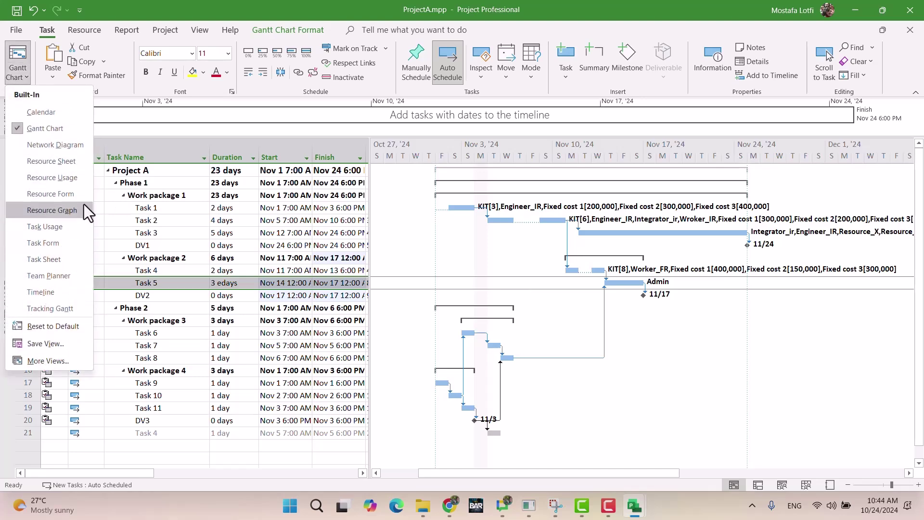
pyautogui.click(71, 227)
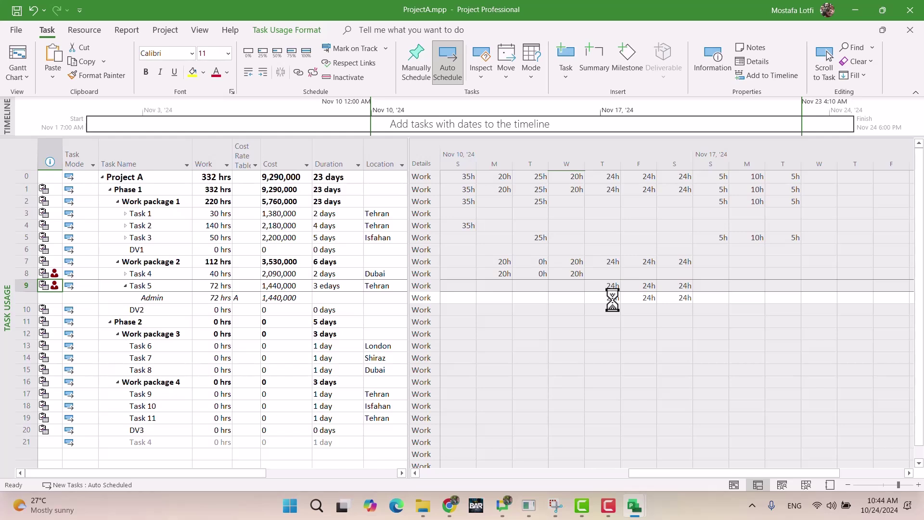
pyautogui.doubleClick(171, 288)
pyautogui.click(441, 153)
pyautogui.write('the 5')
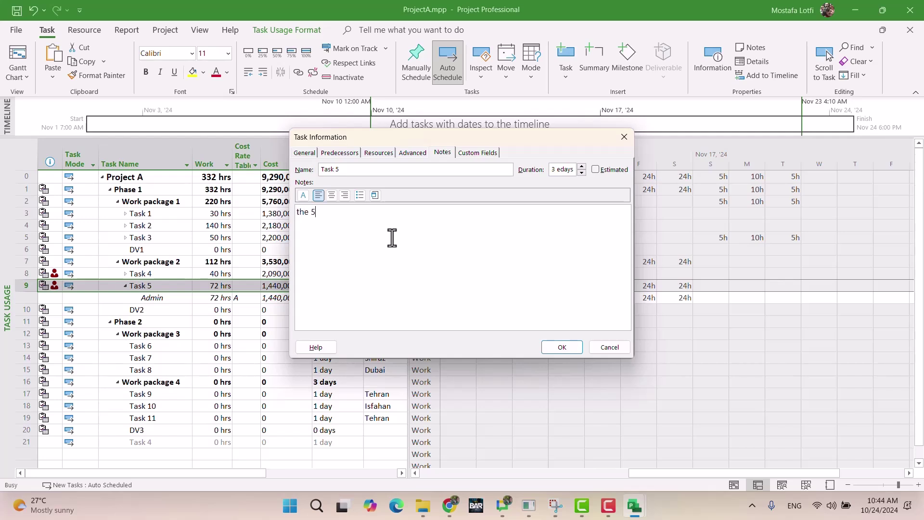
pyautogui.press('BackSpace')
pyautogui.write('5')
pyautogui.write('hrs la')
pyautogui.write('g ')
pyautogui.write('on ')
pyautogui.write('this task')
pyautogui.write(' is not ')
pyautogui.write('be')
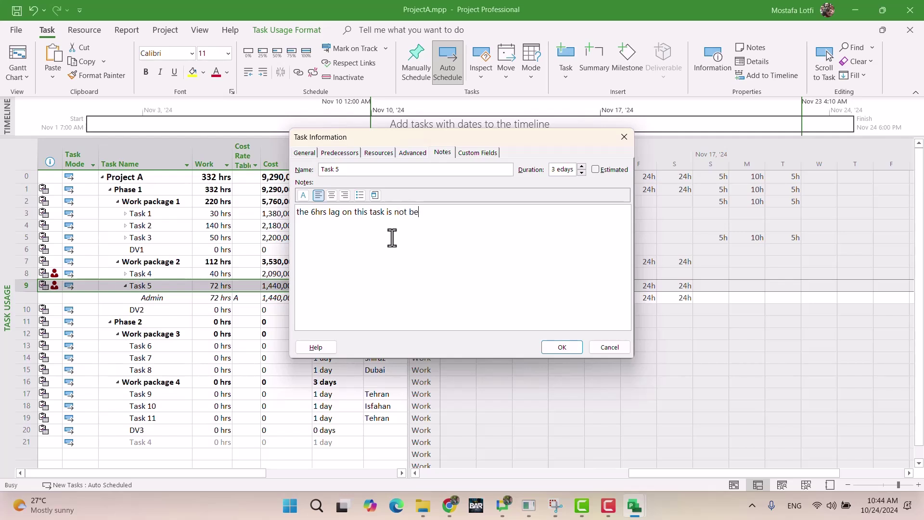
pyautogui.press('BackSpace')
pyautogui.press('BackSpace')
pyautogui.write('related to the')
pyautogui.press('BackSpace')
pyautogui.press('BackSpace')
pyautogui.press('BackSpace')
pyautogui.write('its link logic for previous tasks')
pyautogui.press('BackSpace')
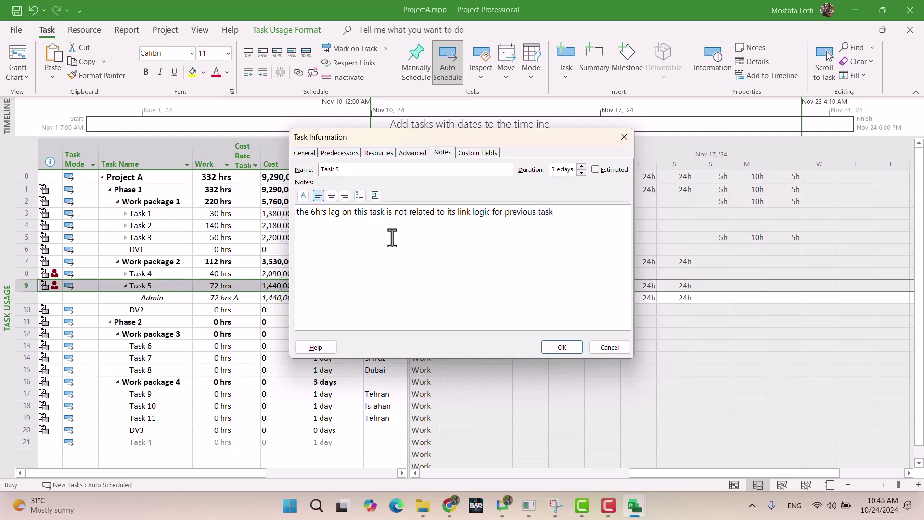
# Add a second note line, "its only a way to push start day of task 5 to the begining of next day", and save the note.
pyautogui.write('its only a way to push start t')
pyautogui.press('BackSpace')
pyautogui.write('day of task 5')
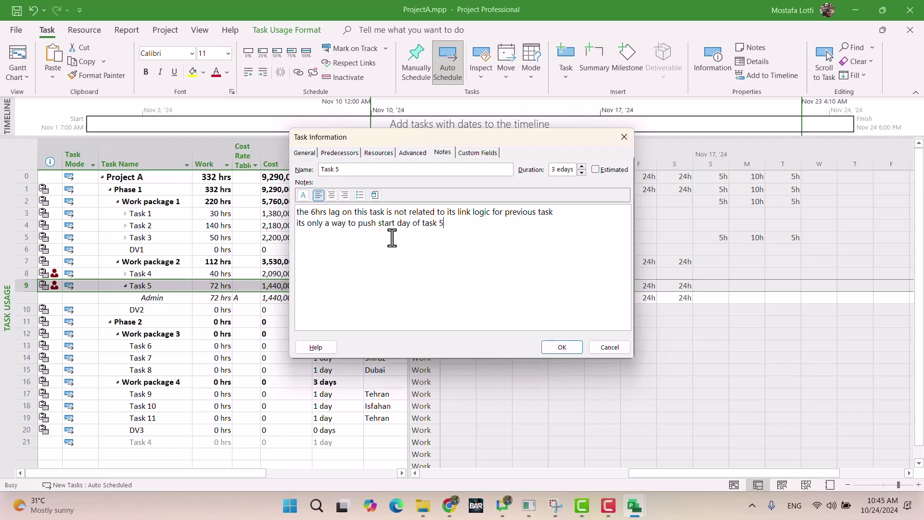
pyautogui.write(' to the begining of next day')
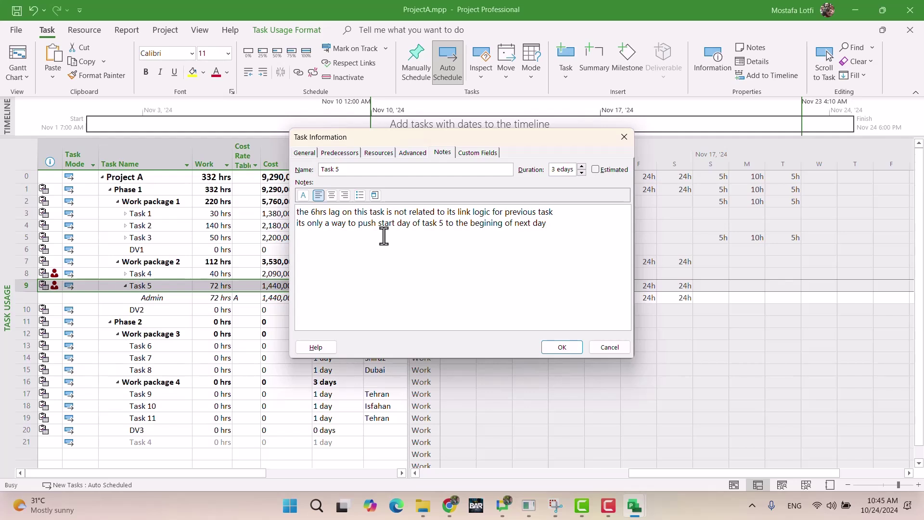
pyautogui.click(560, 348)
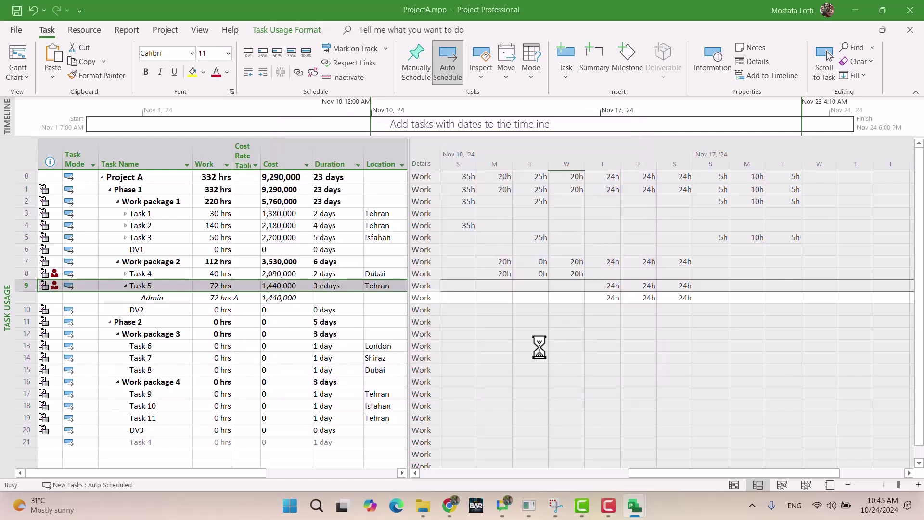
pyautogui.click(177, 273)
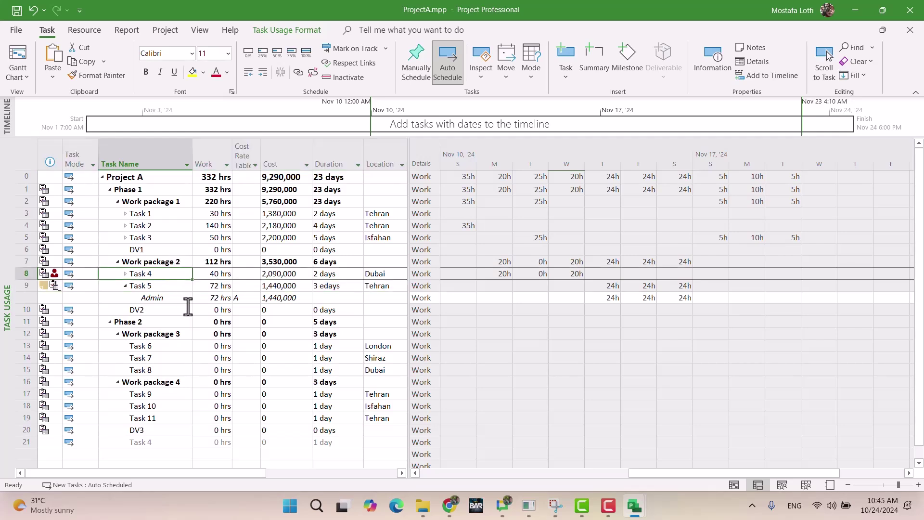
pyautogui.click(214, 298)
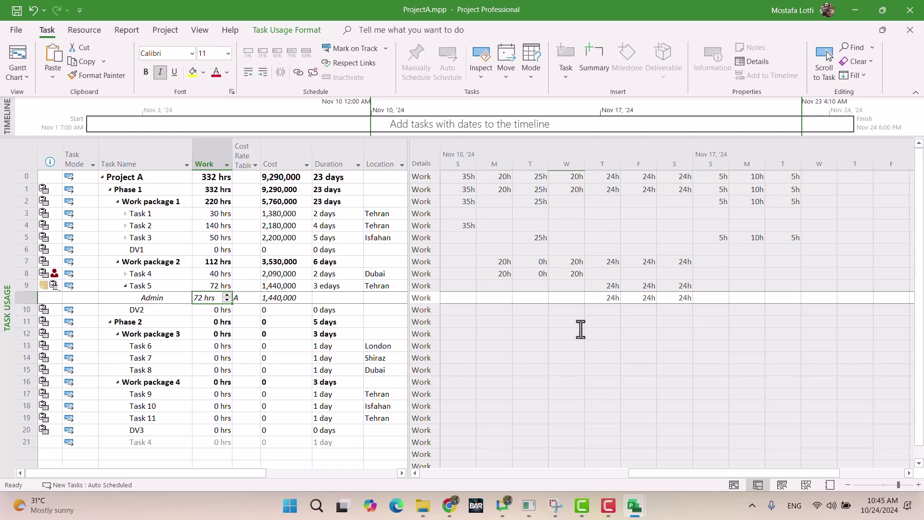
pyautogui.moveTo(605, 299); pyautogui.dragTo(692, 307)
pyautogui.click(676, 332)
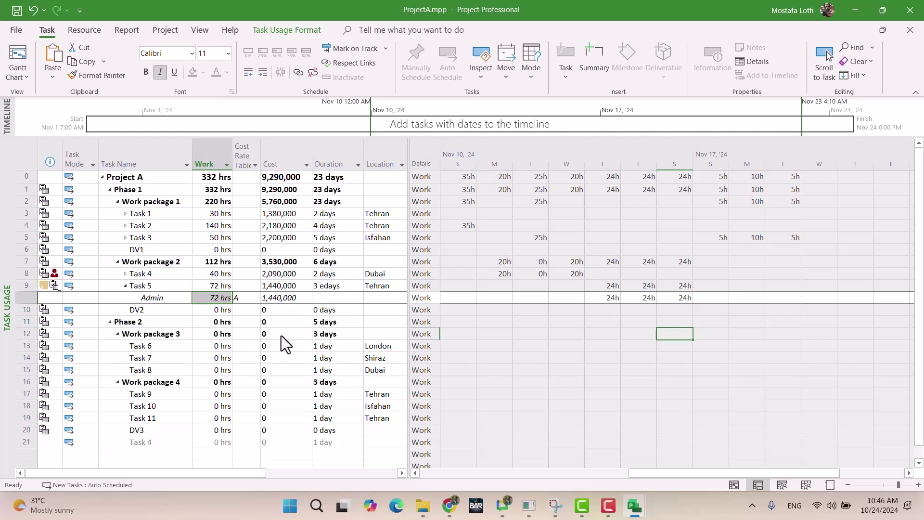
# Assign the resources Fixed cost 1, Fixed cost 2 and Fixed cost 3 to Task 5 in addition to Admin.
pyautogui.click(146, 285)
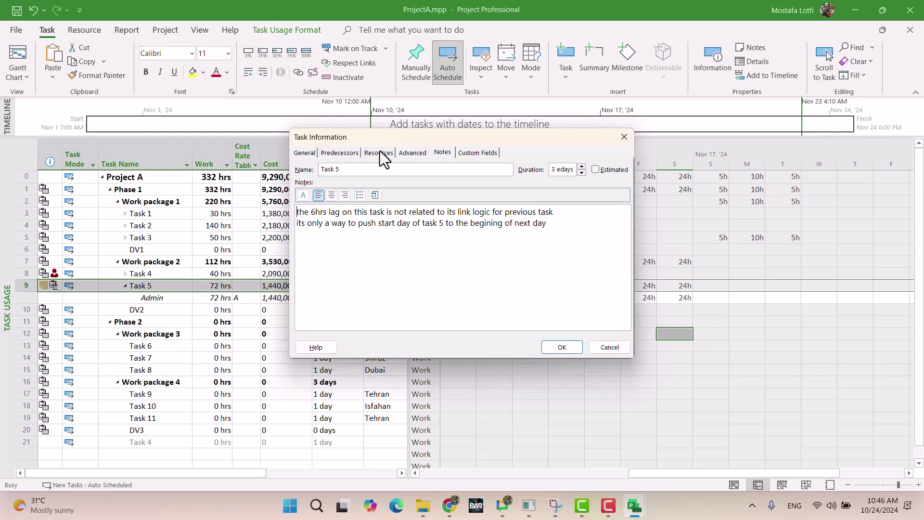
pyautogui.click(380, 152)
pyautogui.click(402, 214)
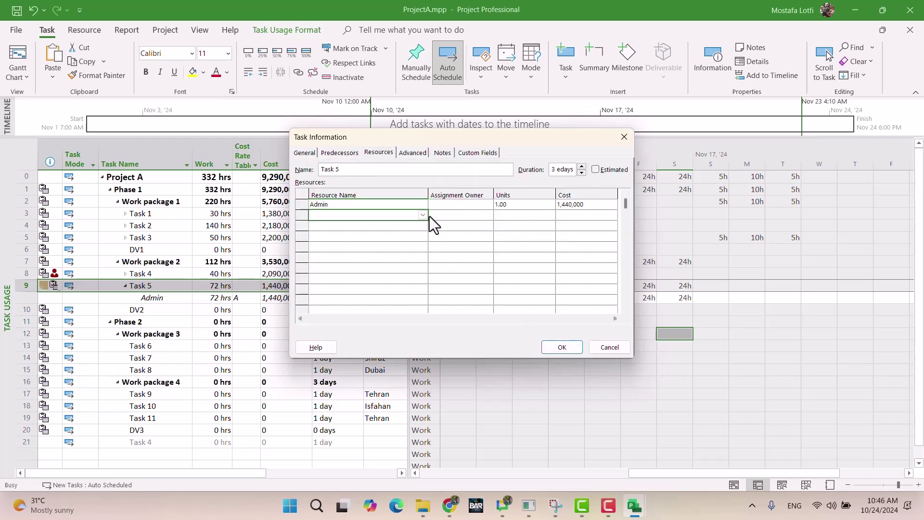
pyautogui.click(422, 215)
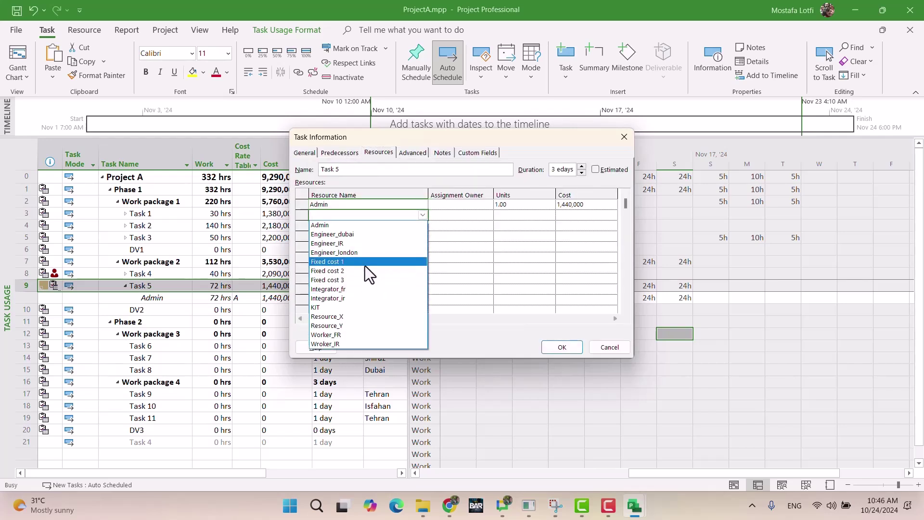
pyautogui.click(365, 264)
pyautogui.click(389, 225)
pyautogui.click(422, 226)
pyautogui.click(374, 282)
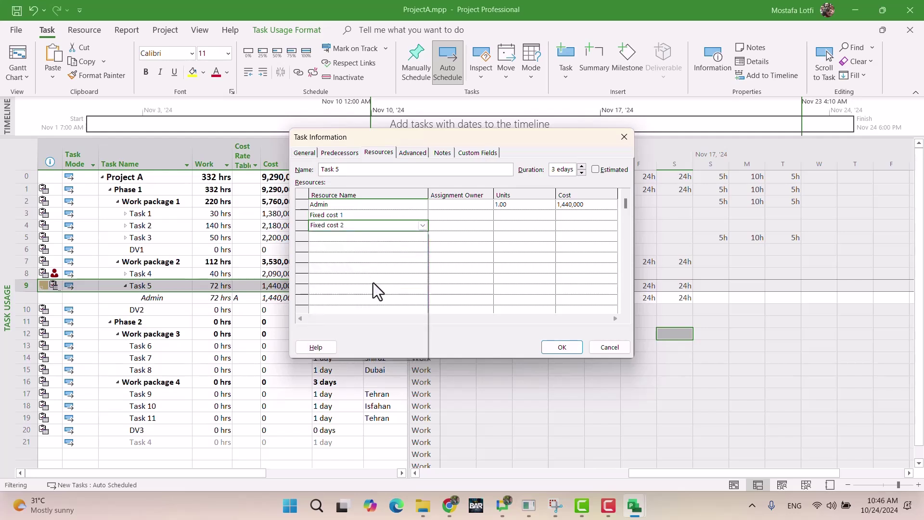
pyautogui.click(413, 237)
pyautogui.click(423, 236)
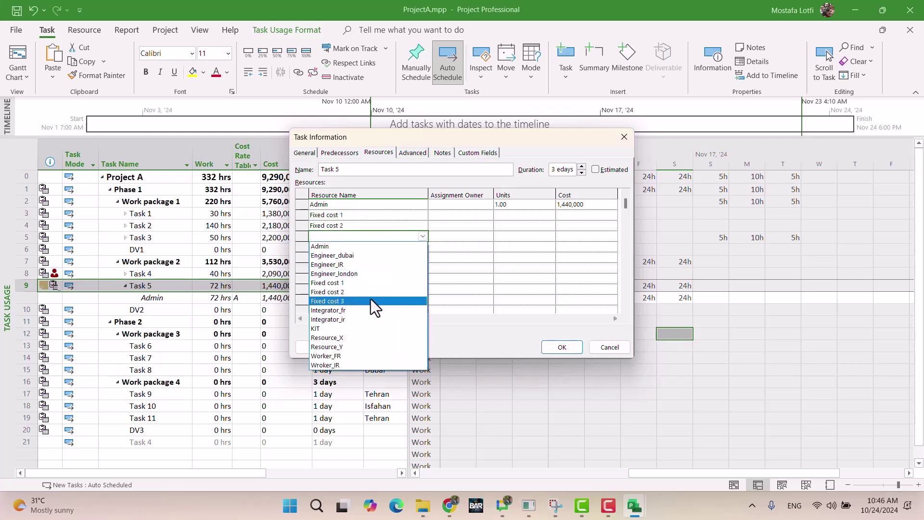
pyautogui.click(372, 299)
pyautogui.click(388, 279)
# Check Task 5's costs in the Google Docs test document and set Fixed cost 1 to 100,000, Fixed cost 2 to 0 and Fixed cost 3 to 50,000.
pyautogui.click(571, 216)
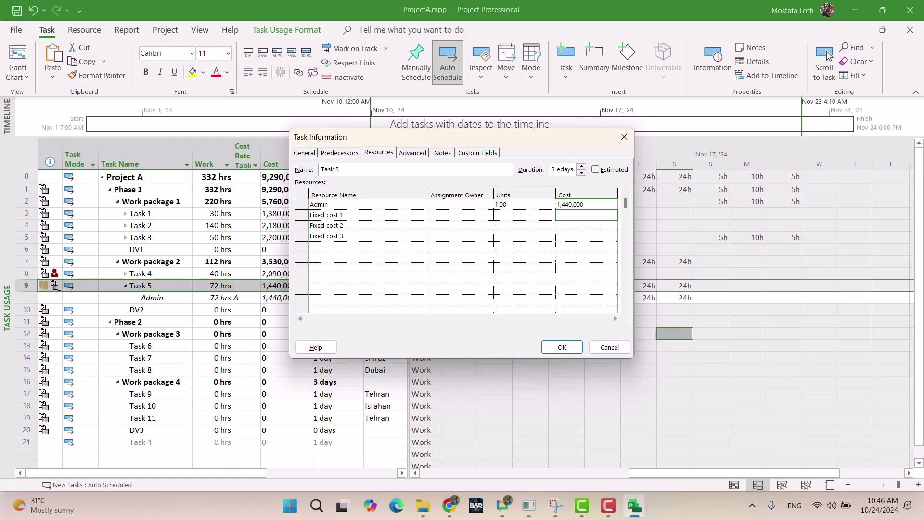
pyautogui.click(449, 506)
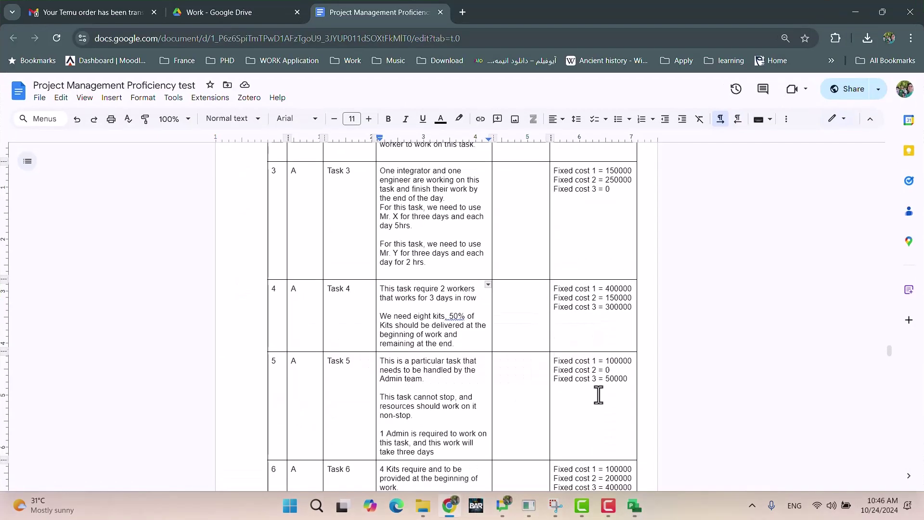
pyautogui.click(449, 505)
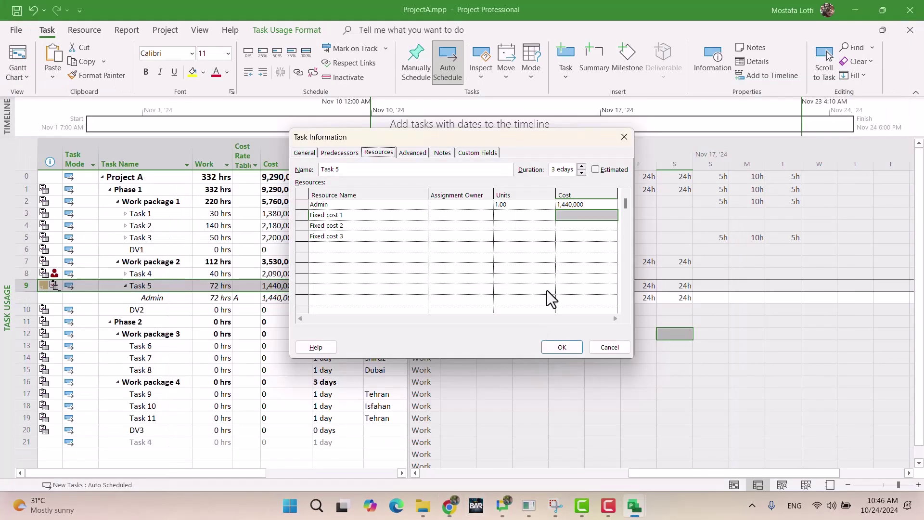
pyautogui.click(582, 215)
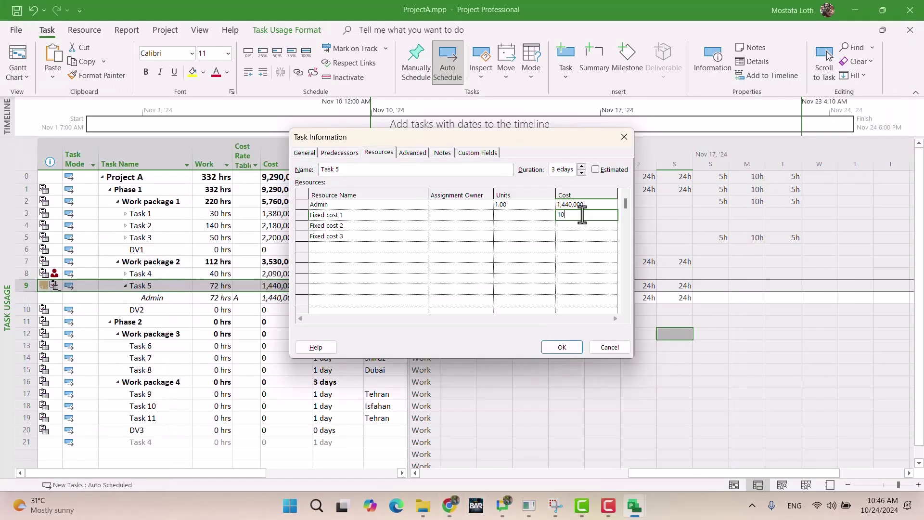
pyautogui.press('Return')
pyautogui.press('Return')
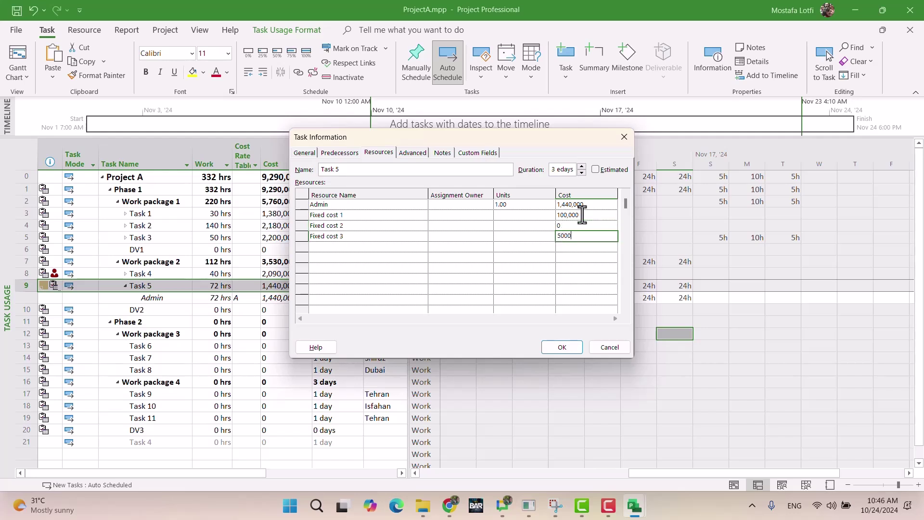
pyautogui.press('Return')
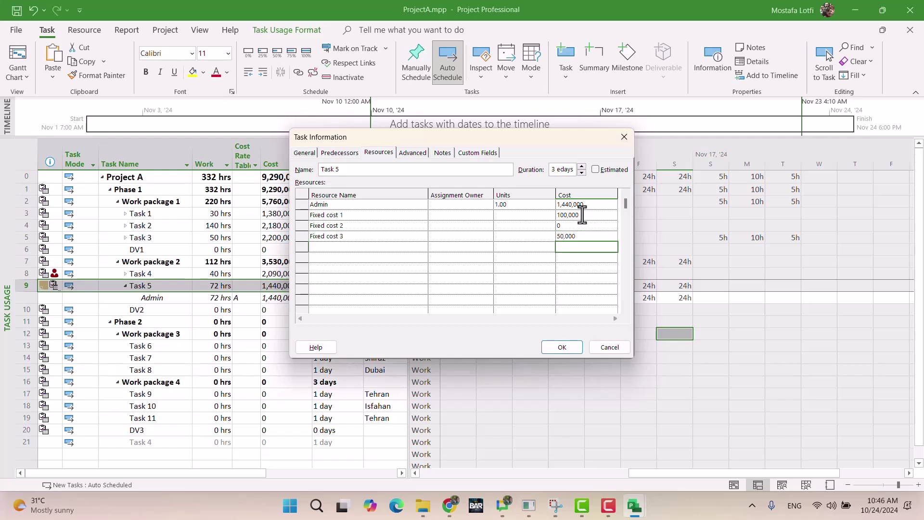
pyautogui.click(559, 347)
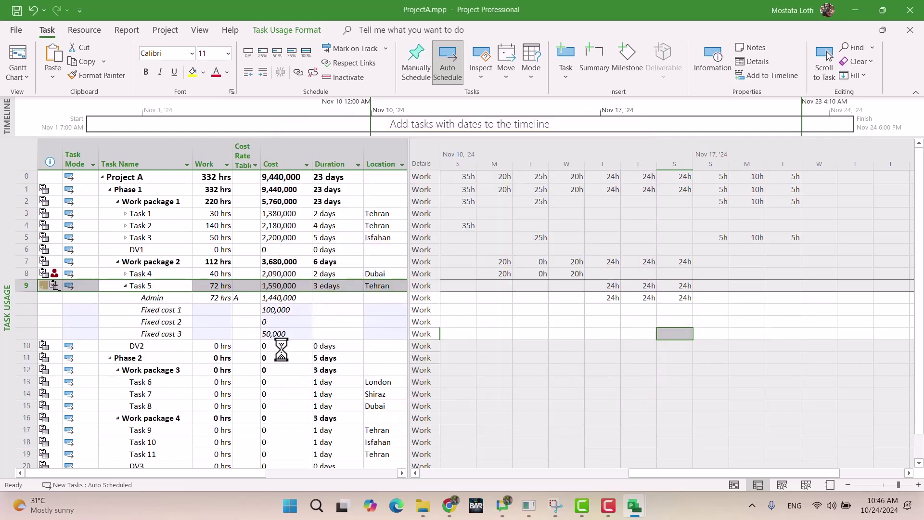
# Collapse Task 5's assignments and read the Task 6 requirements and fixed costs in the Google Docs test document.
pyautogui.click(124, 287)
pyautogui.click(124, 289)
pyautogui.click(122, 308)
pyautogui.click(125, 291)
pyautogui.click(449, 506)
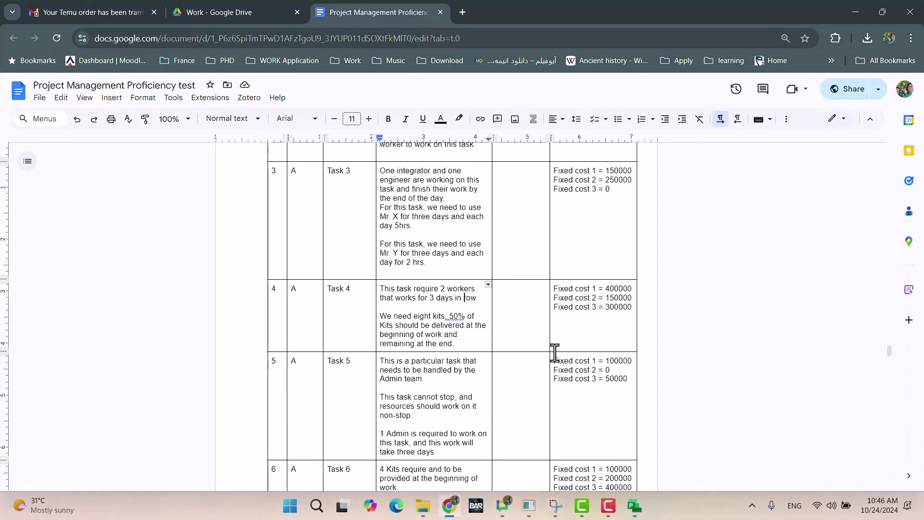
pyautogui.scroll(-6, 523, 365)
pyautogui.scroll(2, 499, 345)
pyautogui.scroll(2, 468, 293)
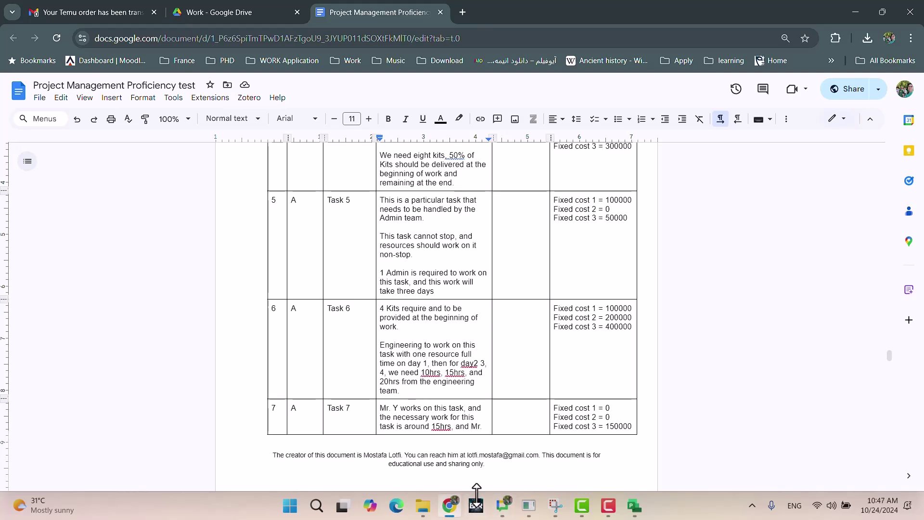
pyautogui.click(449, 506)
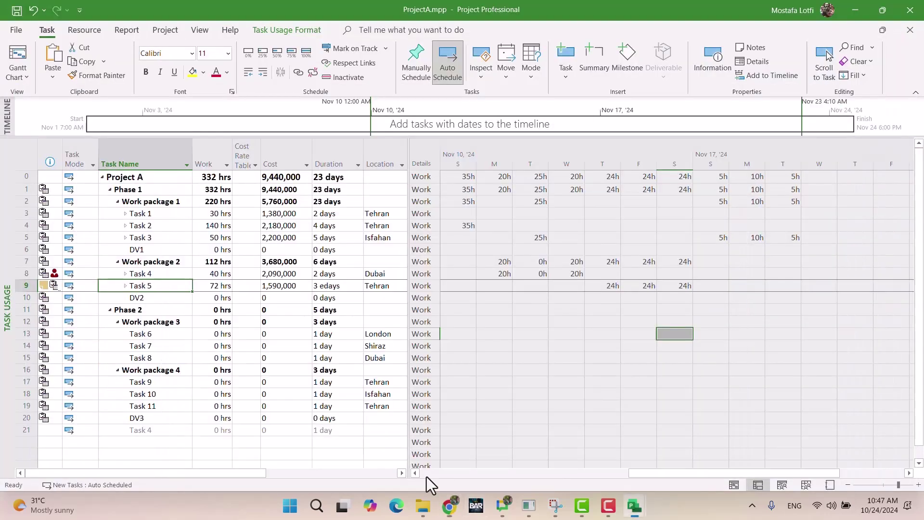
pyautogui.click(158, 335)
pyautogui.doubleClick(158, 334)
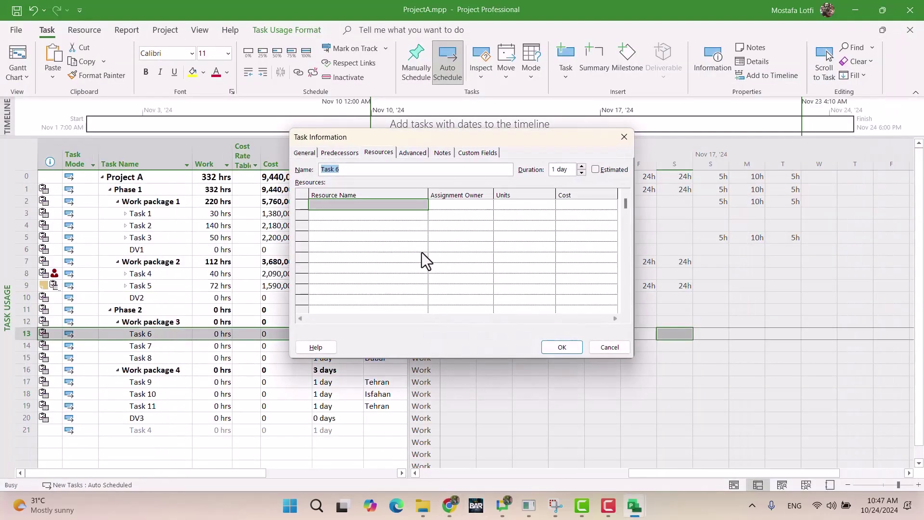
pyautogui.click(624, 137)
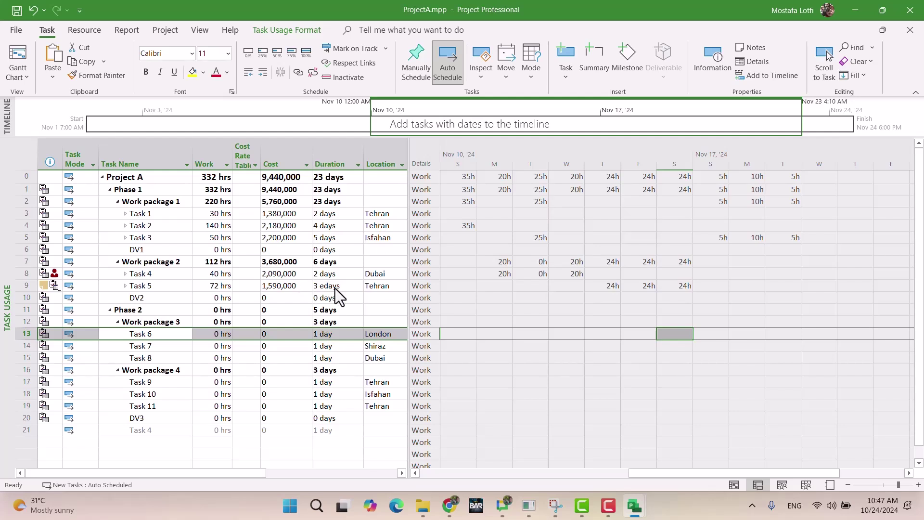
# Assign the resources Engineer_london and KIT to Task 6.
pyautogui.click(126, 286)
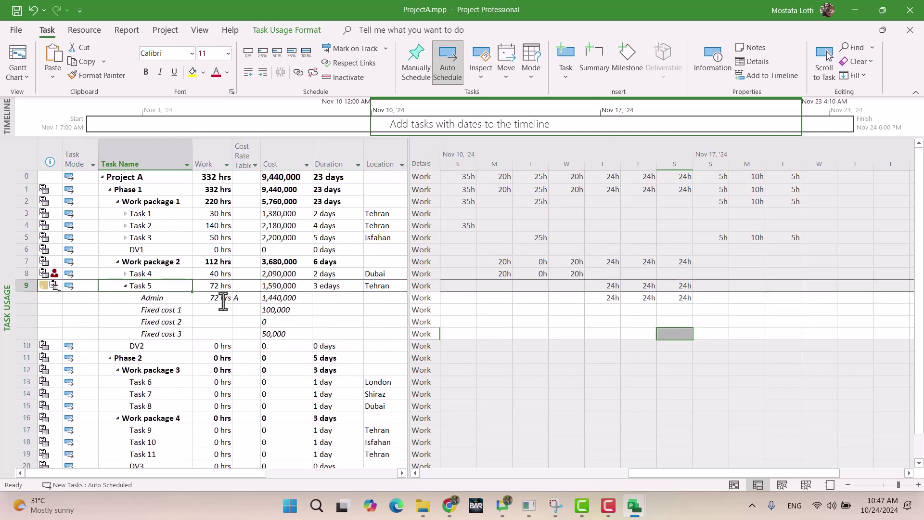
pyautogui.click(126, 286)
pyautogui.click(184, 337)
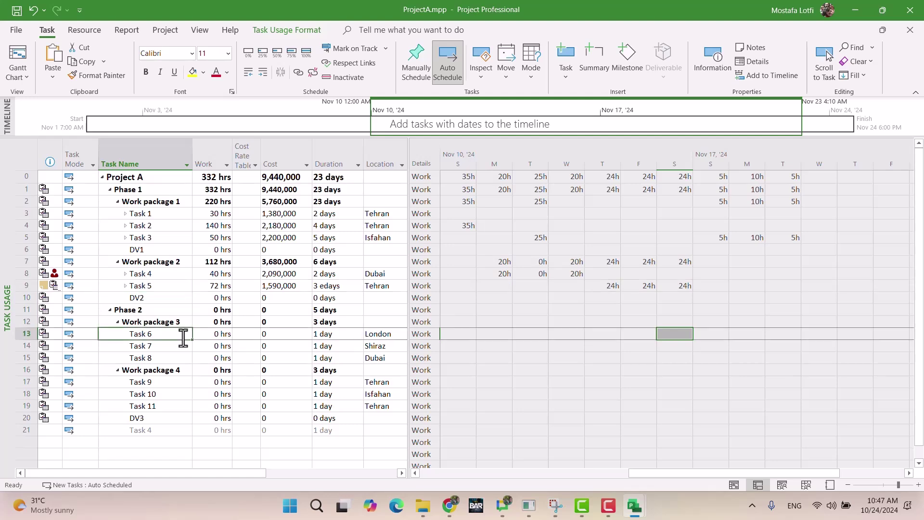
pyautogui.doubleClick(183, 337)
pyautogui.click(375, 204)
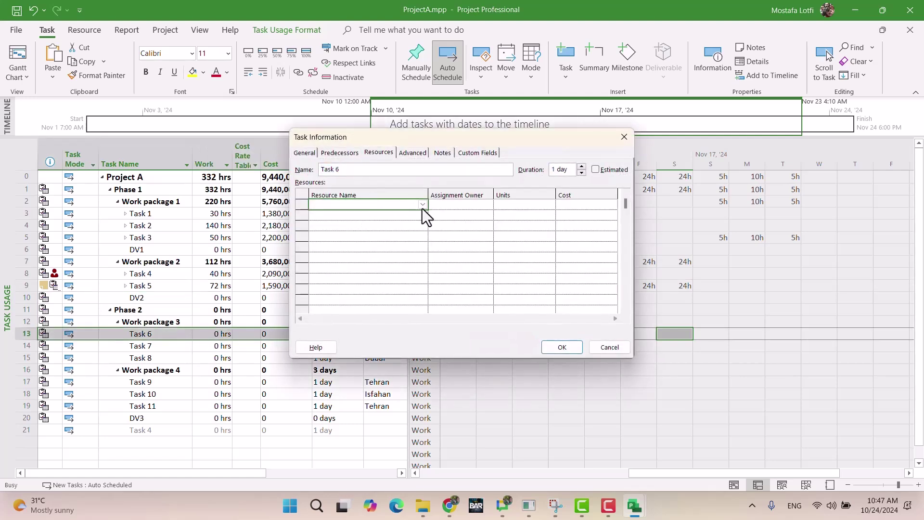
pyautogui.click(422, 205)
pyautogui.click(383, 242)
pyautogui.click(415, 215)
pyautogui.click(421, 215)
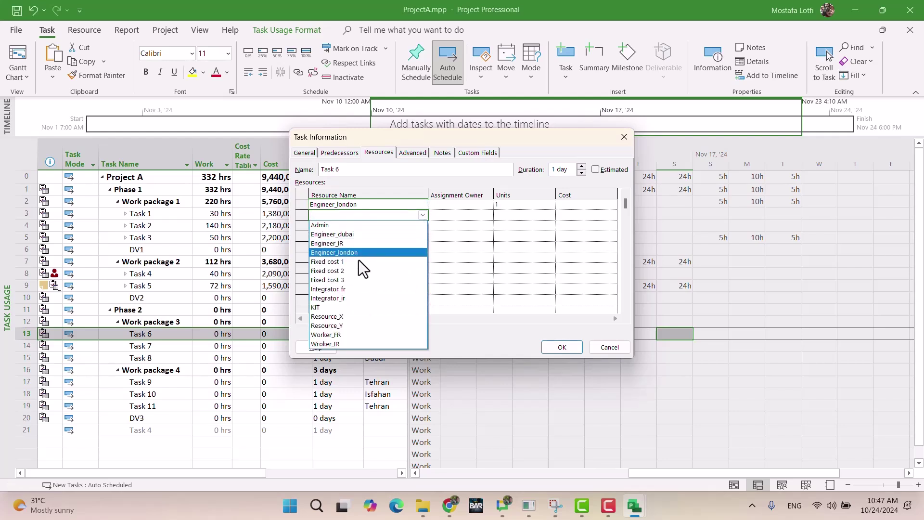
pyautogui.click(345, 307)
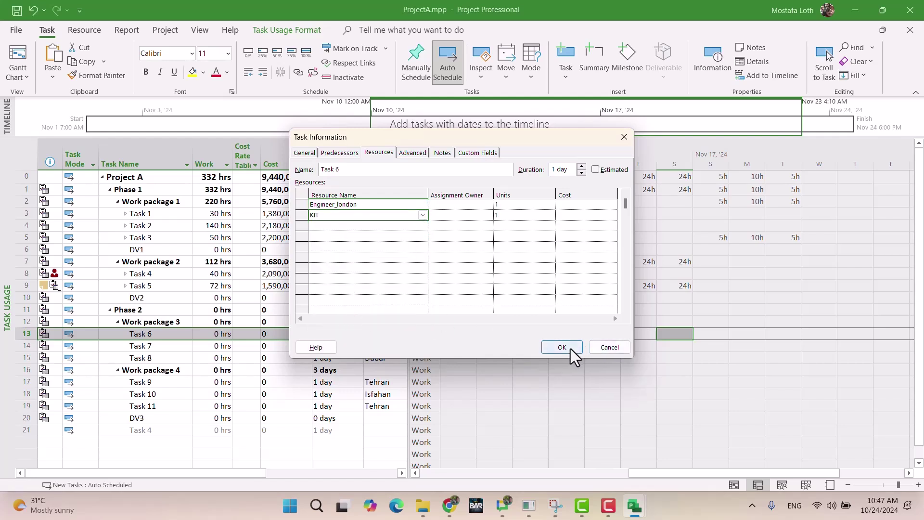
# Add the resources Fixed cost 1, Fixed cost 2 and Fixed cost 3 to Task 6's resource list.
pyautogui.click(366, 226)
pyautogui.click(423, 225)
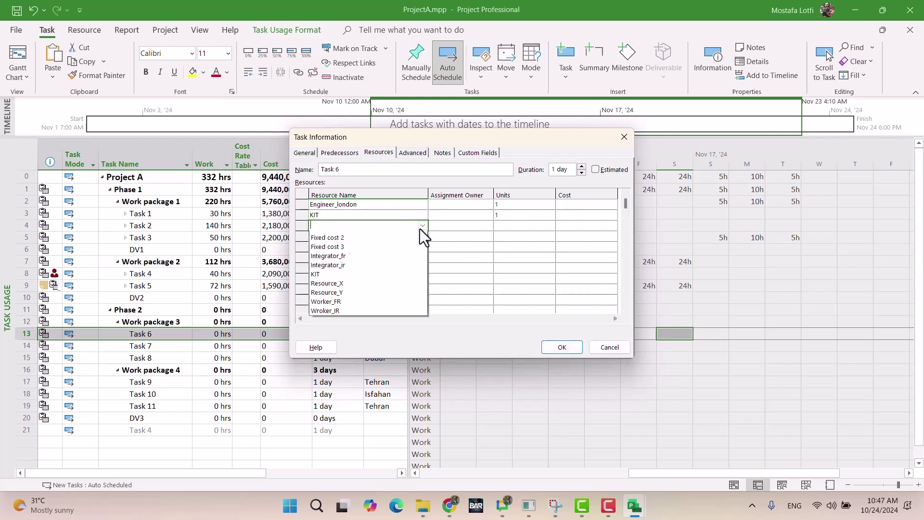
pyautogui.click(371, 275)
pyautogui.click(414, 236)
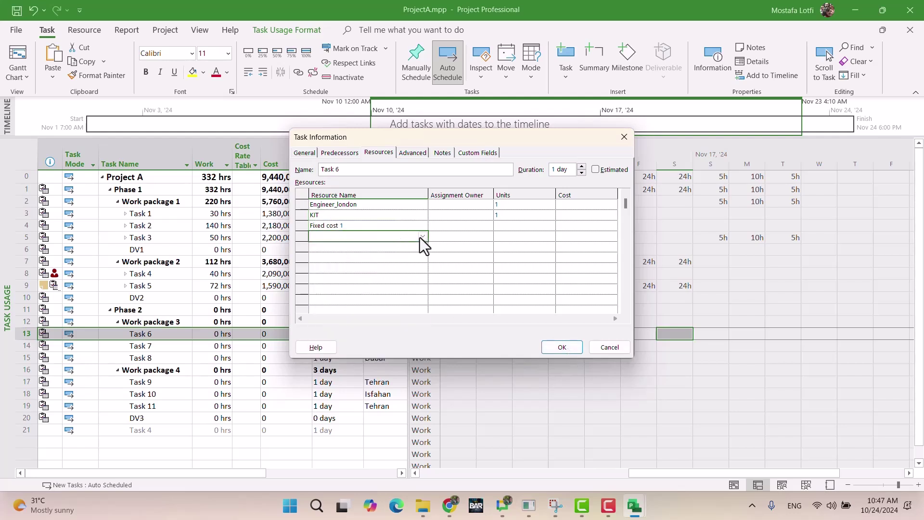
pyautogui.click(422, 237)
pyautogui.click(357, 296)
pyautogui.click(418, 247)
pyautogui.click(423, 247)
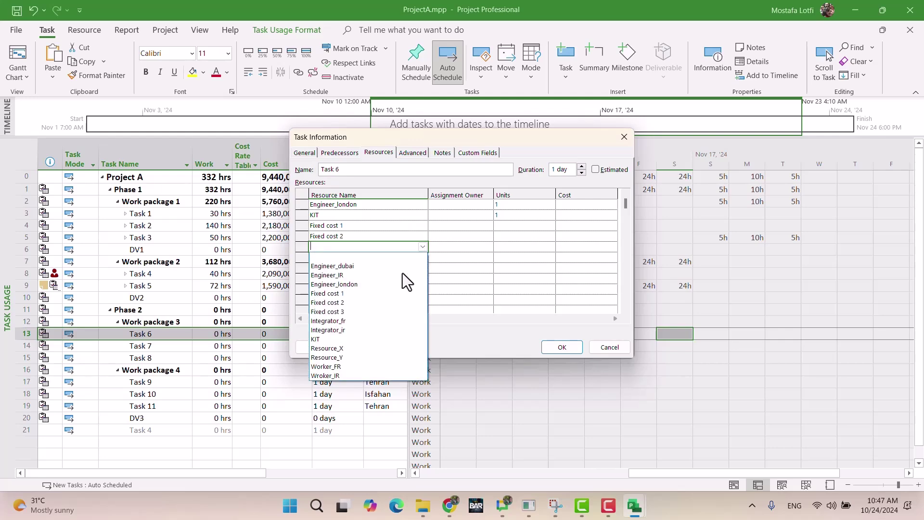
pyautogui.click(366, 310)
pyautogui.click(481, 288)
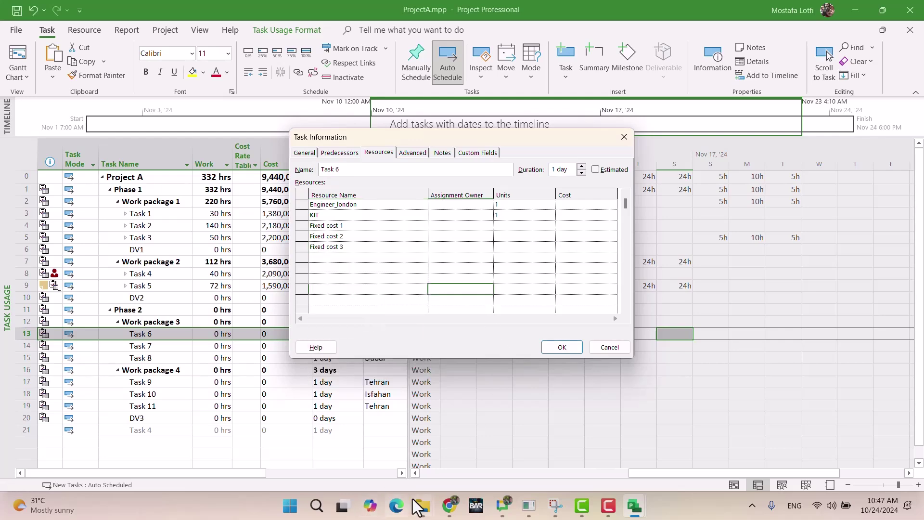
# Check Task 6's costs in the Google Docs test document and set Fixed cost 1 to 100,000, Fixed cost 2 to 200,000 and Fixed cost 3 to 400,000.
pyautogui.click(449, 506)
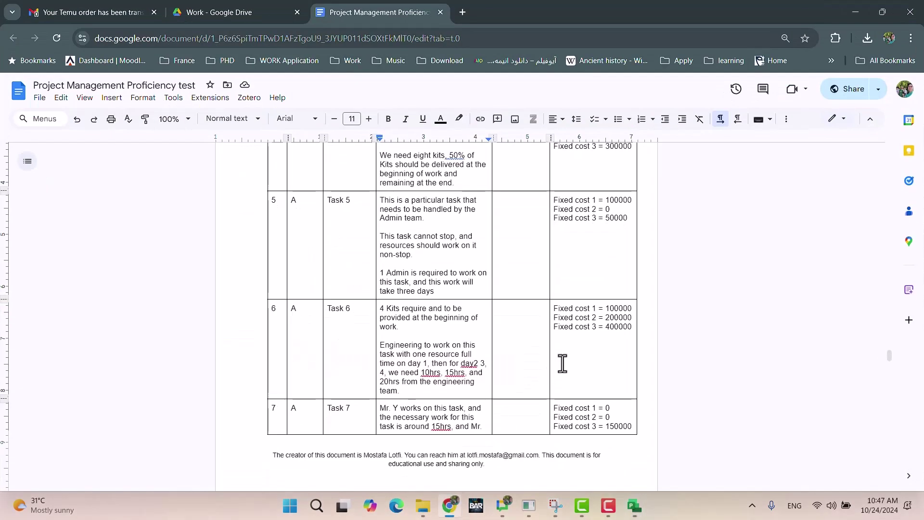
pyautogui.click(450, 506)
pyautogui.click(581, 226)
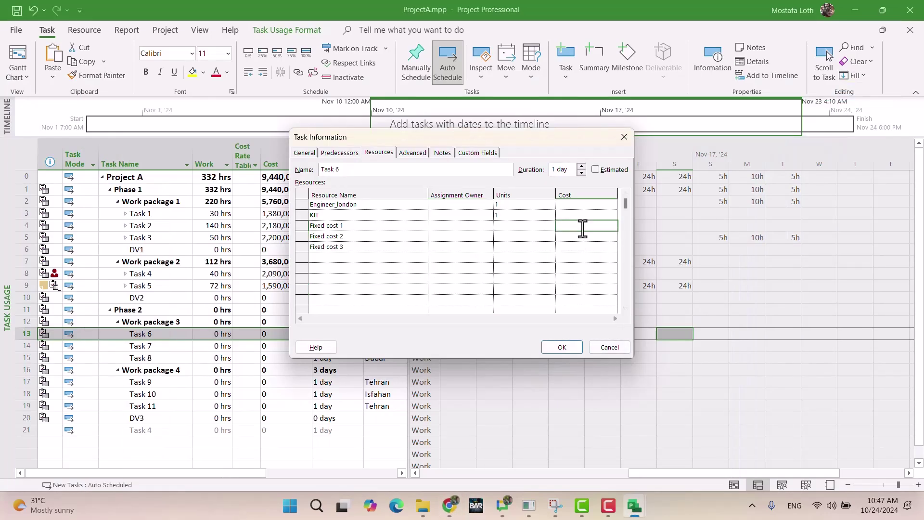
pyautogui.write('100,000')
pyautogui.press('Return')
pyautogui.press('Return')
pyautogui.press('Up')
pyautogui.write('200000')
pyautogui.press('Return')
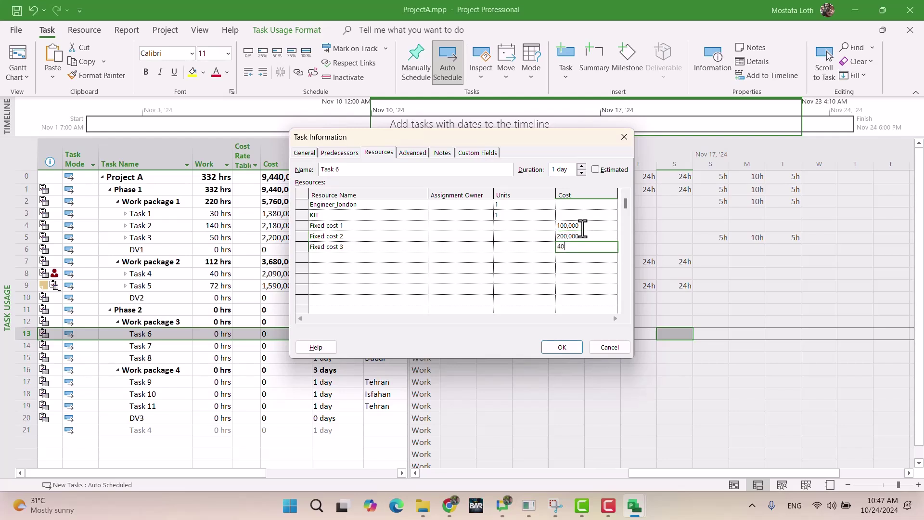
pyautogui.press('Return')
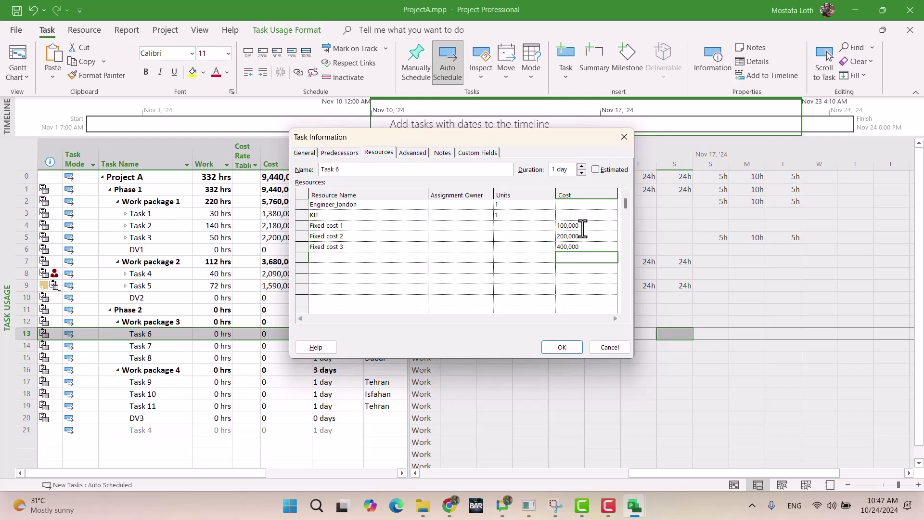
pyautogui.click(566, 351)
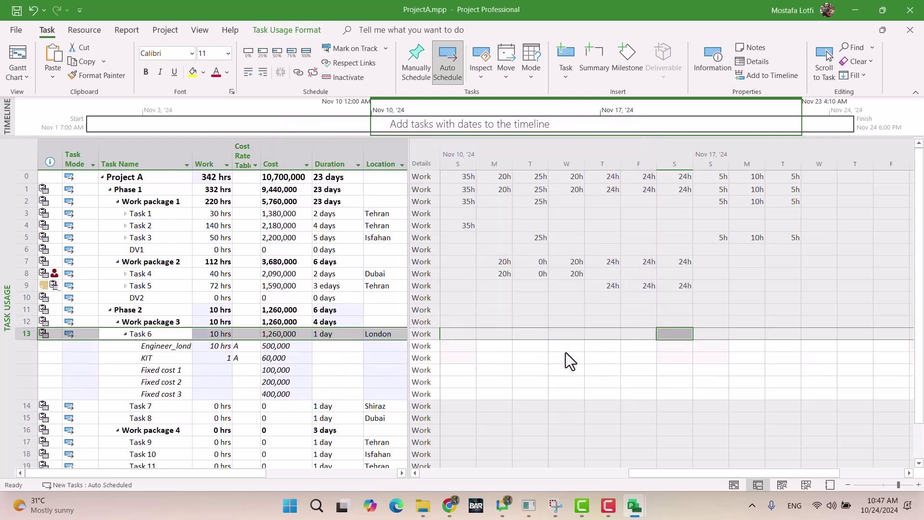
# Keep cost rate table A for Task 6's Engineer_london assignment and set the KIT assignment's cost rate table to B.
pyautogui.click(170, 350)
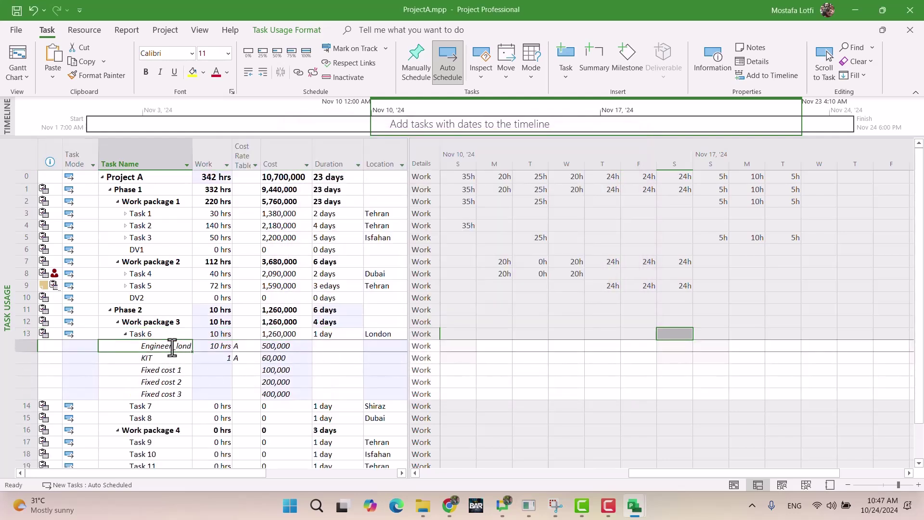
pyautogui.click(246, 347)
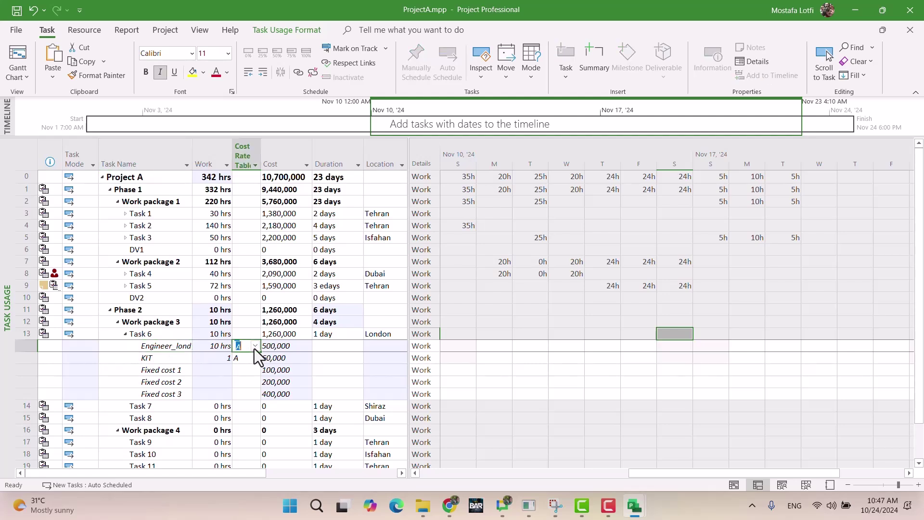
pyautogui.click(254, 347)
pyautogui.click(245, 359)
pyautogui.click(253, 348)
pyautogui.click(244, 358)
pyautogui.click(250, 366)
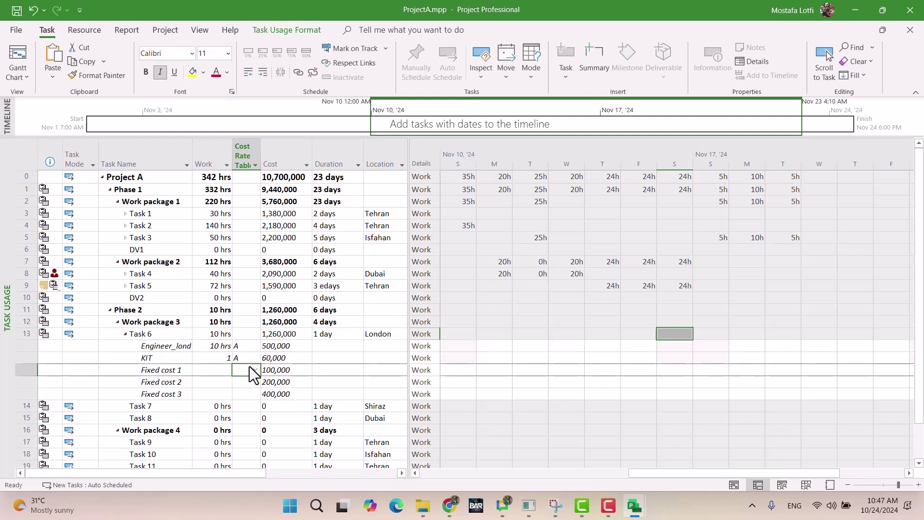
pyautogui.click(250, 359)
pyautogui.click(254, 358)
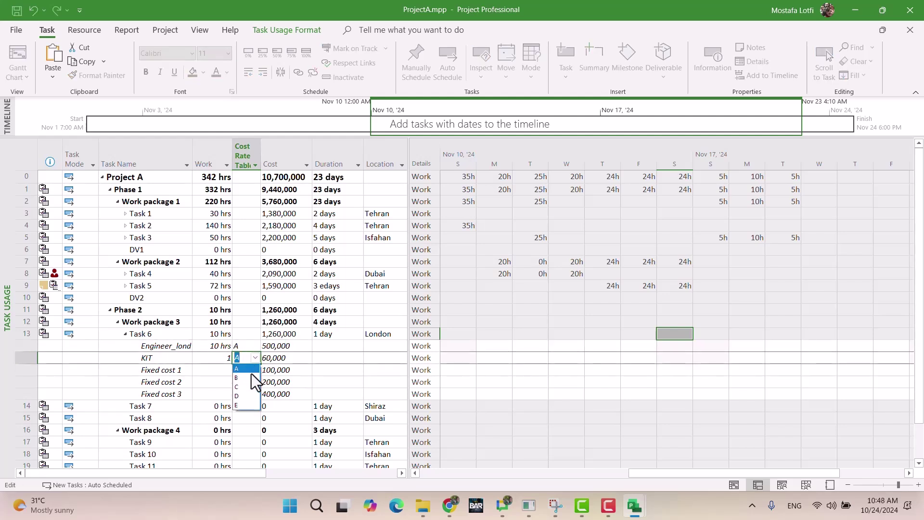
pyautogui.click(252, 377)
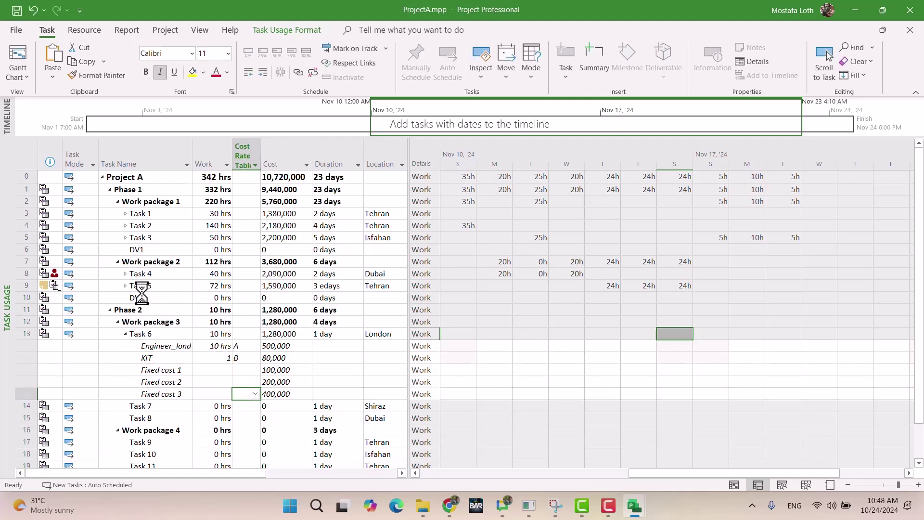
# Look over the resource assignments under Task 5 and Task 4 for comparison, leaving both tasks collapsed.
pyautogui.click(127, 288)
pyautogui.click(125, 287)
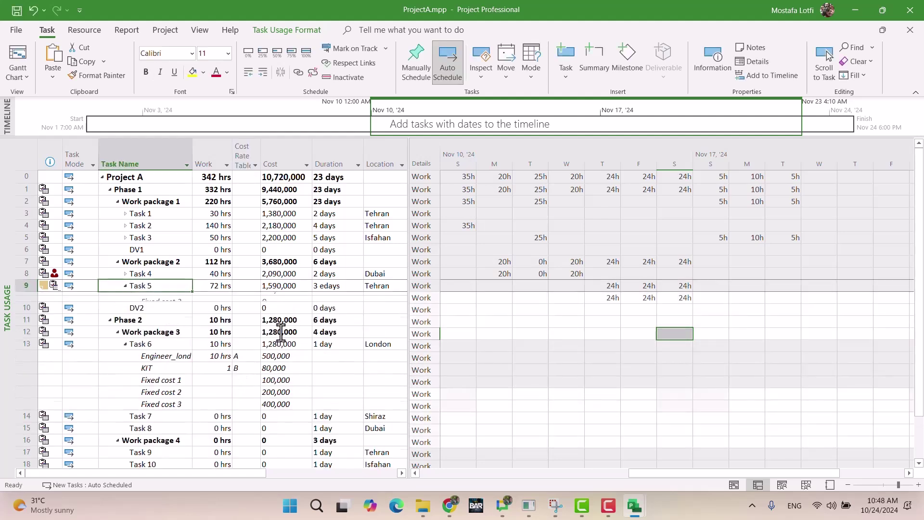
pyautogui.click(125, 286)
pyautogui.click(125, 274)
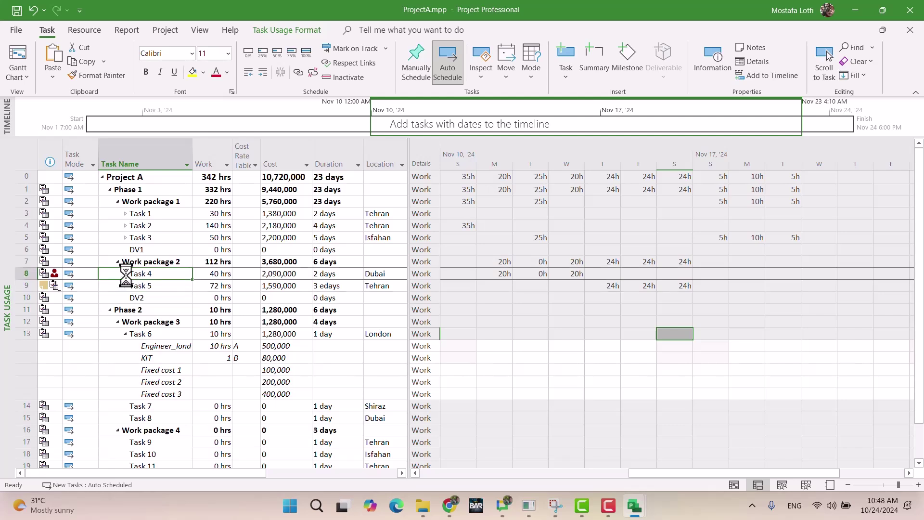
pyautogui.click(125, 274)
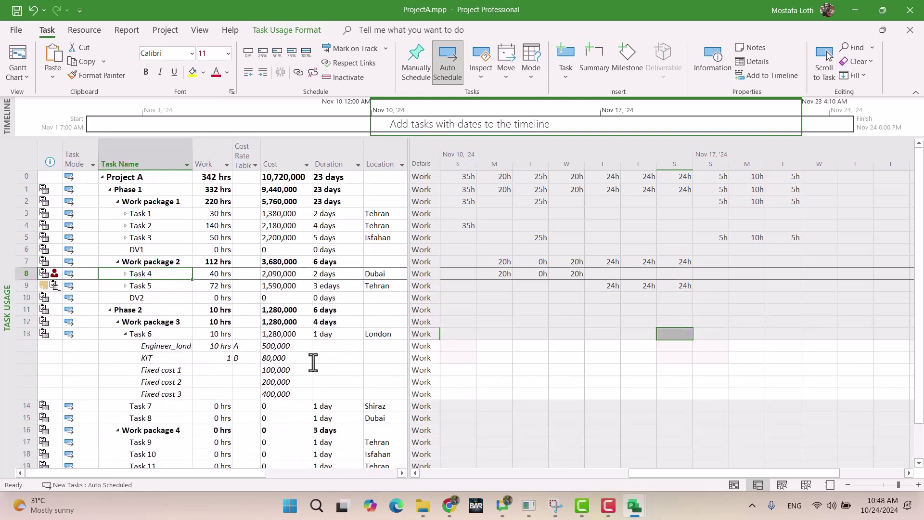
# Check Task 6's kit requirement in the Google Docs test document and set its KIT quantity to 4, with the timescale showing the assignment.
pyautogui.click(231, 369)
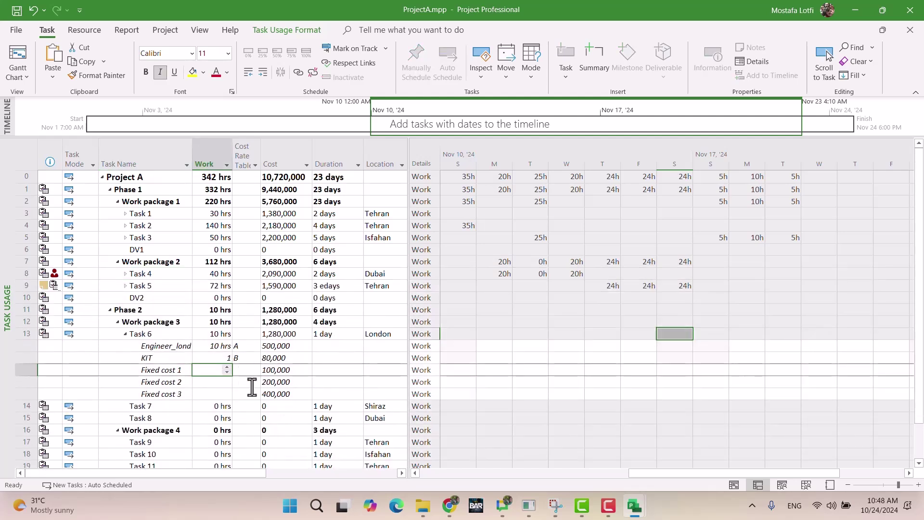
pyautogui.click(453, 505)
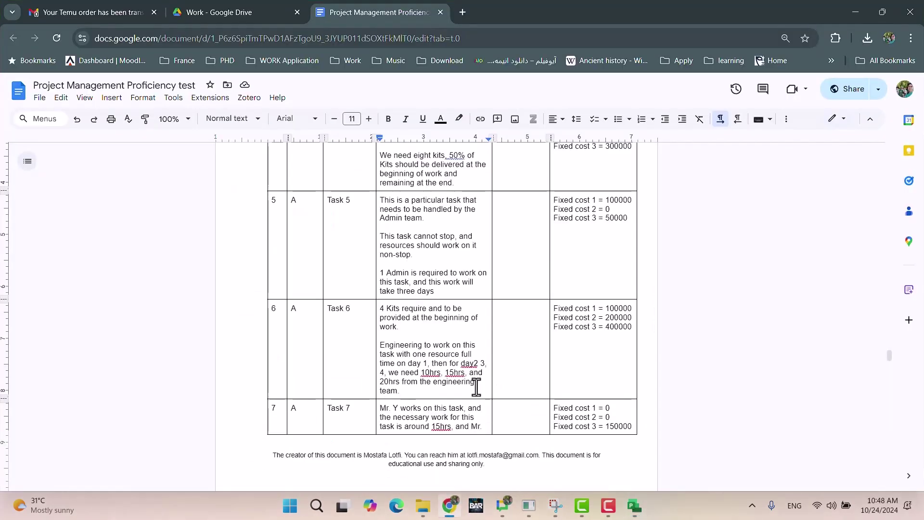
pyautogui.click(448, 504)
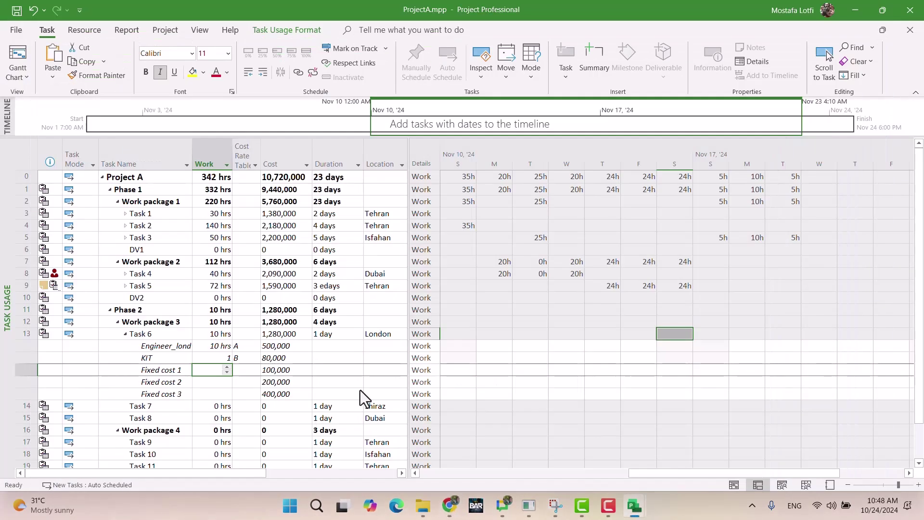
pyautogui.click(226, 360)
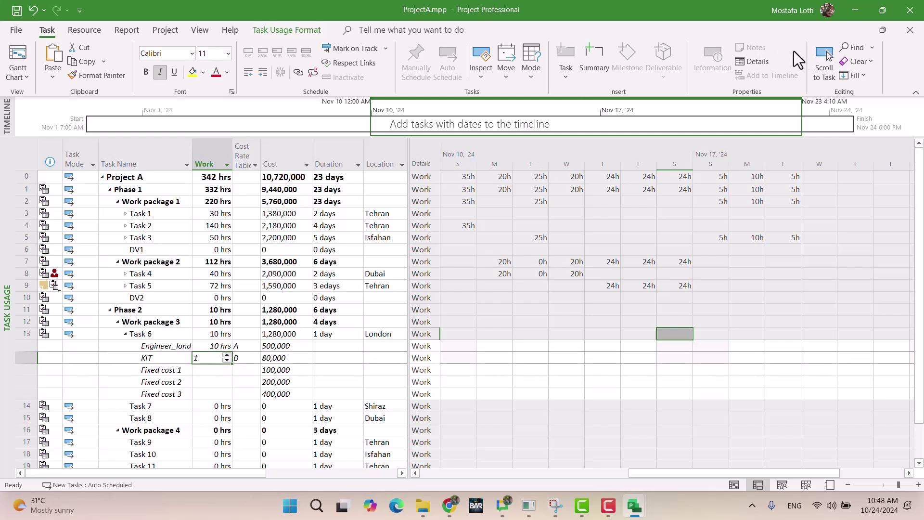
pyautogui.click(824, 59)
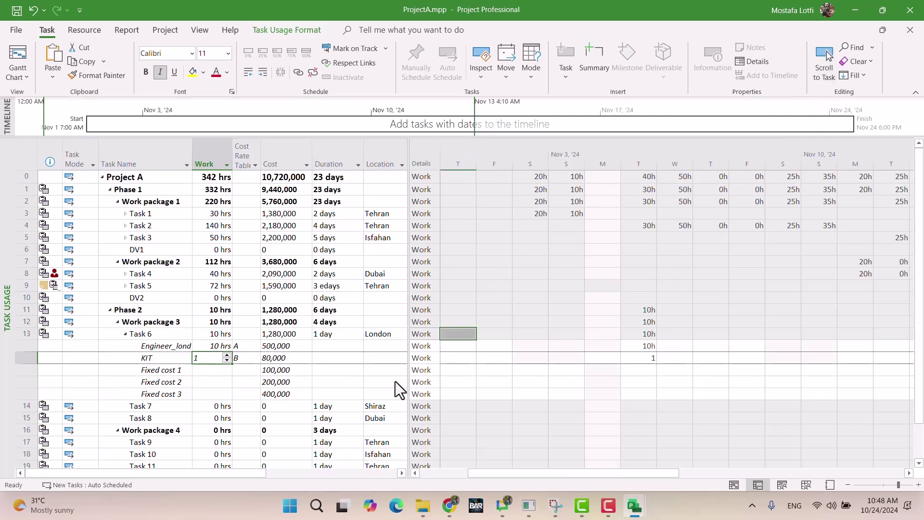
pyautogui.write('4')
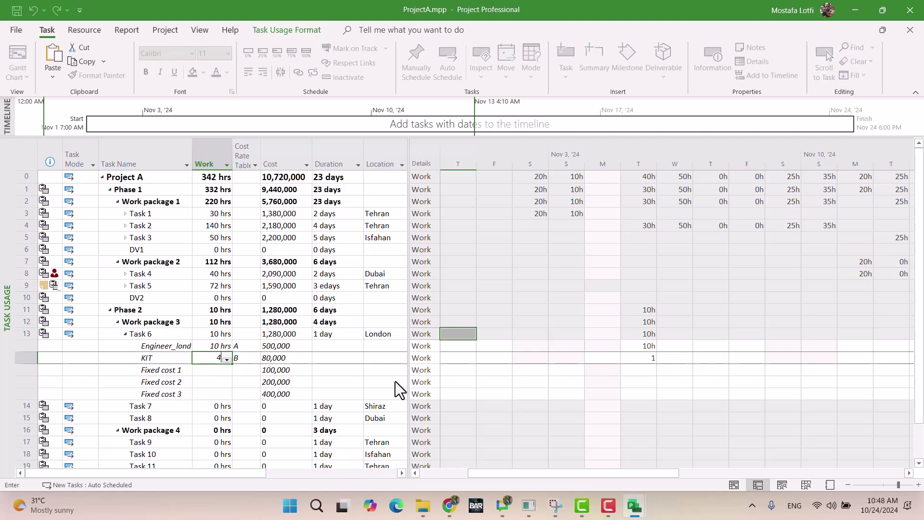
pyautogui.press('Return')
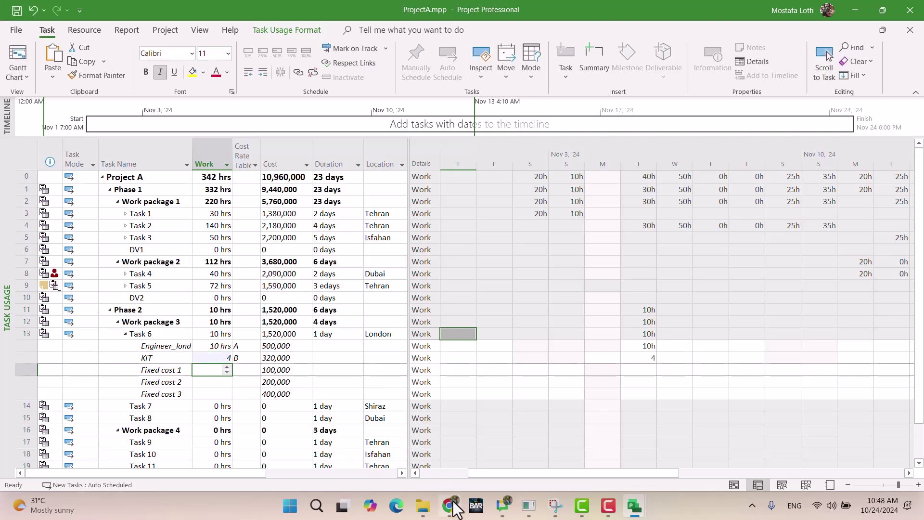
# Read Task 6's engineering hours in the Google Docs test document and enter 10 h on Wednesday, Nov 6 and 20 h on Thursday, Nov 7 for Engineer_london.
pyautogui.click(451, 506)
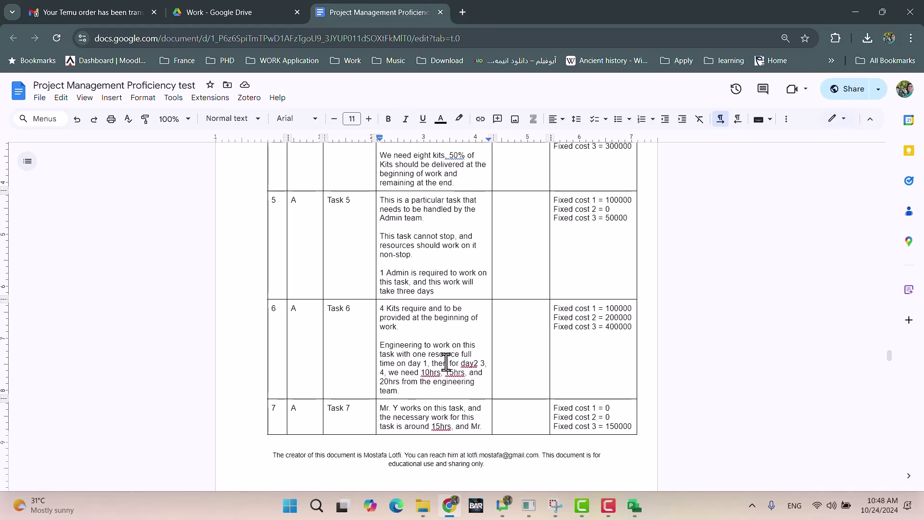
pyautogui.click(451, 507)
pyautogui.click(647, 347)
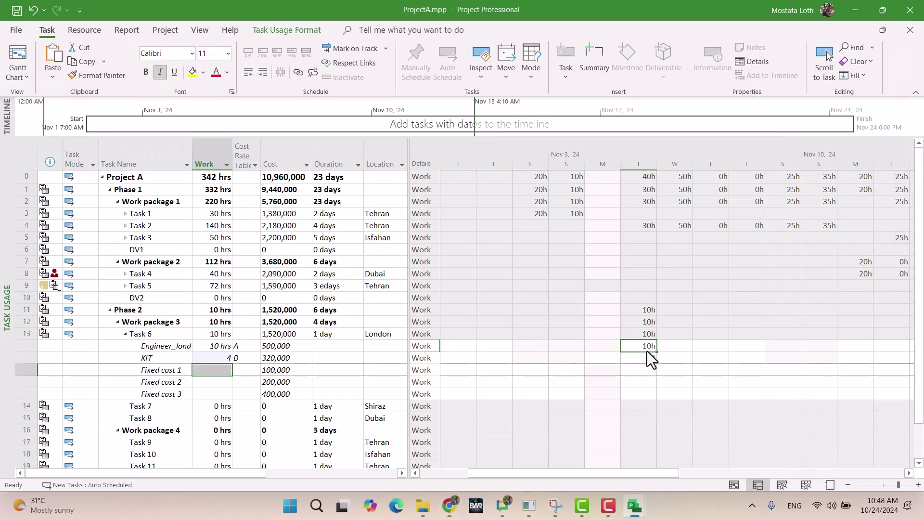
pyautogui.press('Right')
pyautogui.write('10')
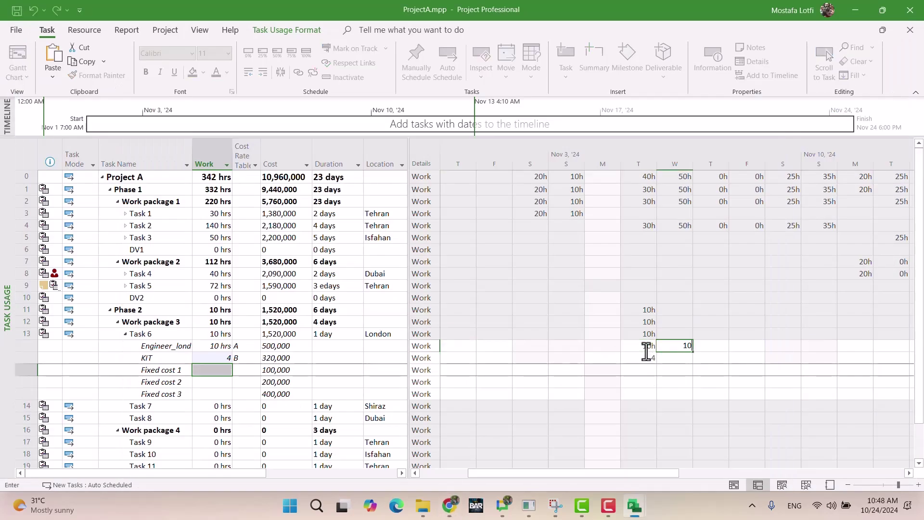
pyautogui.press('Right')
pyautogui.write('20')
pyautogui.press('Right')
# Recheck Task 6's daily hours in the Google Docs test document and set Engineer_london's Wednesday, Nov 6 work to 15 h.
pyautogui.hotkey('alt', 'Tab')
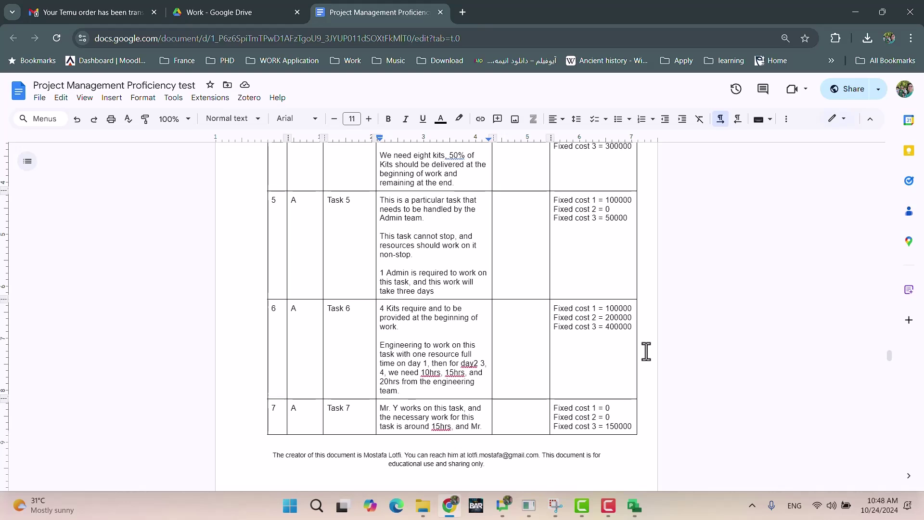
pyautogui.hotkey('alt', 'Tab')
pyautogui.moveTo(634, 505)
pyautogui.click(819, 445)
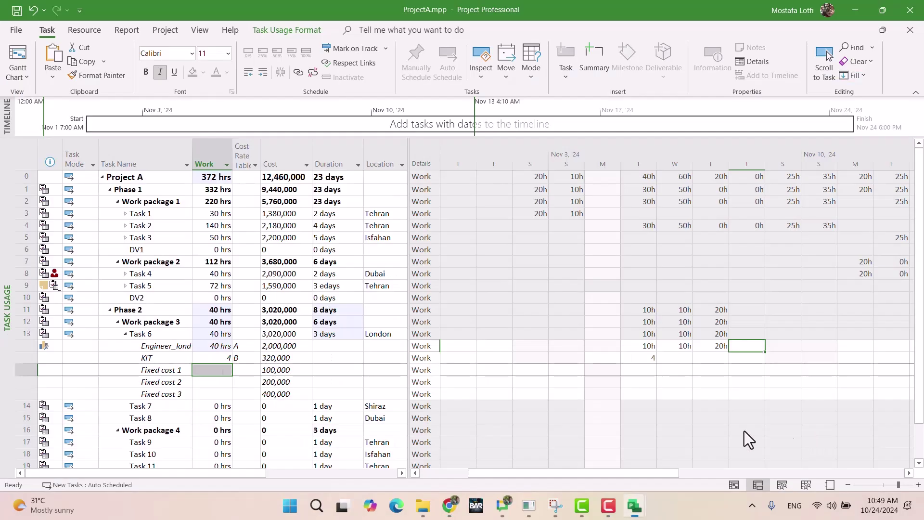
pyautogui.press('Left')
pyautogui.press('Left')
pyautogui.write('15')
pyautogui.press('Return')
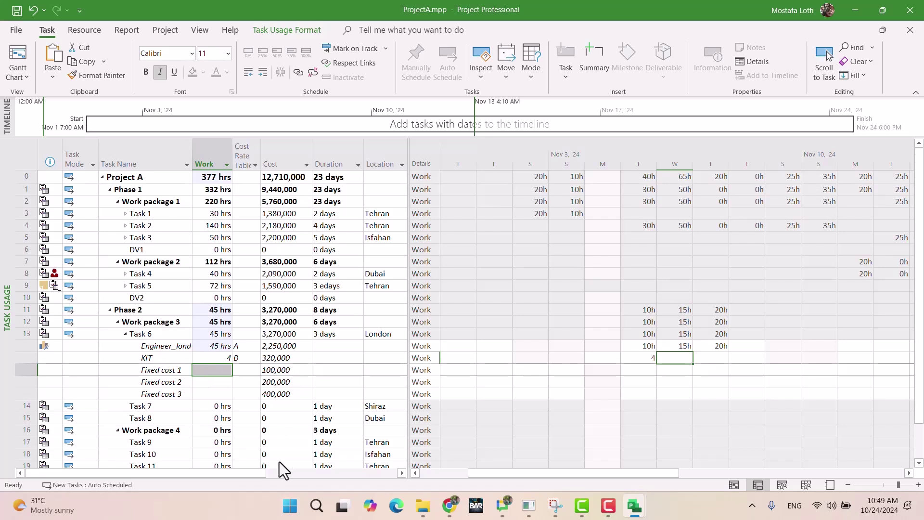
# With Task 6 collapsed, check Task 7's requirements in the Google Docs test document and assign Resource_Y to Task 7 in Project.
pyautogui.click(210, 403)
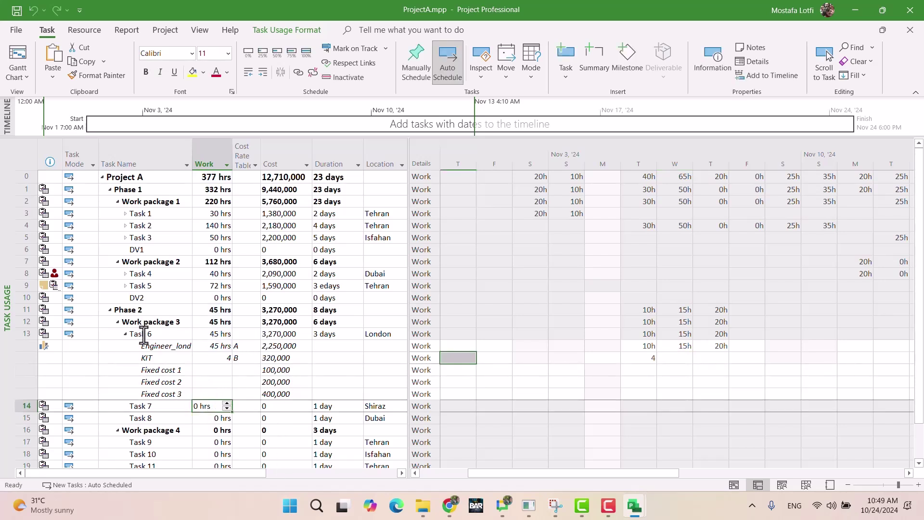
pyautogui.click(126, 334)
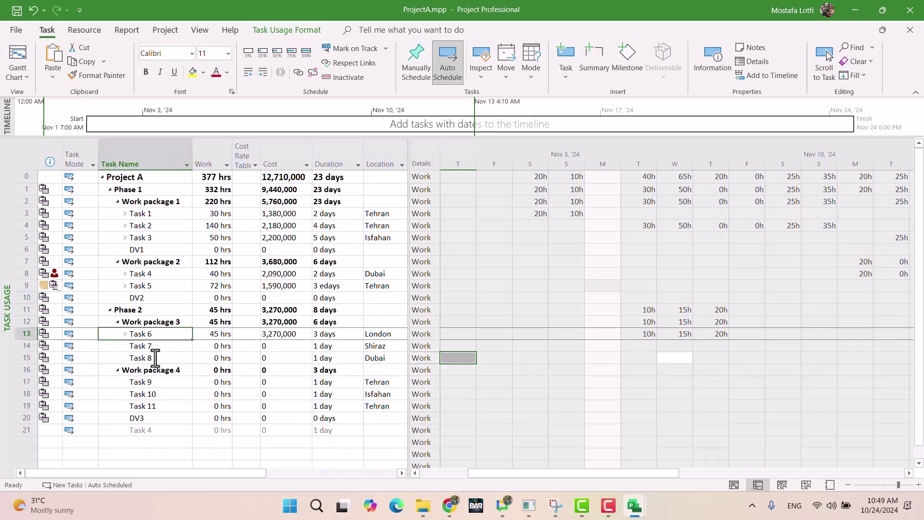
pyautogui.click(449, 504)
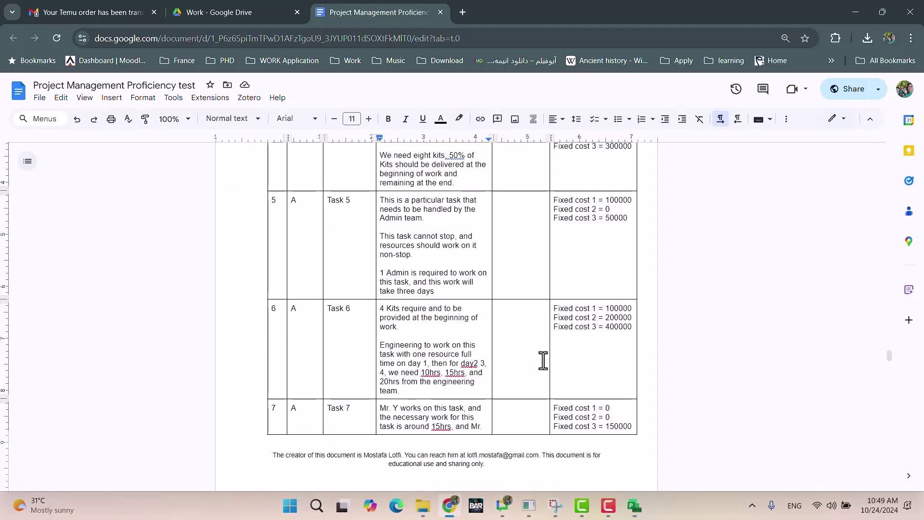
pyautogui.scroll(-3, 543, 361)
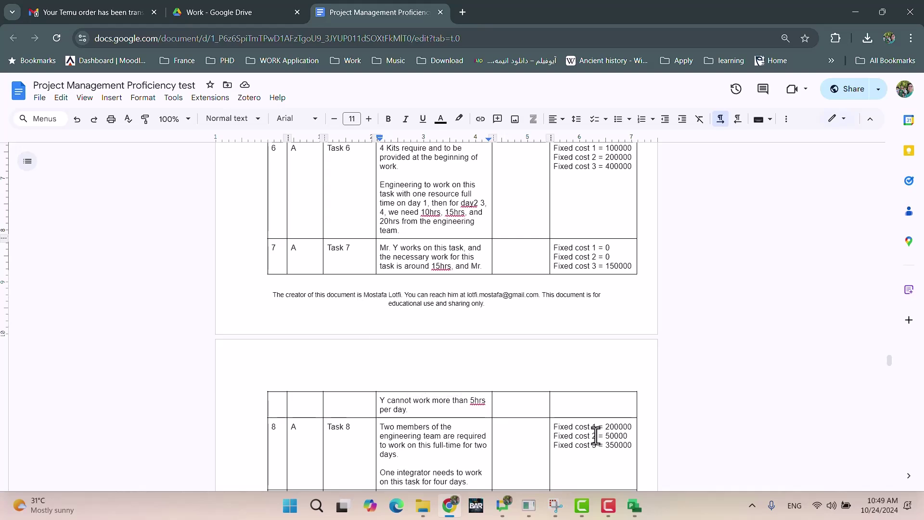
pyautogui.moveTo(635, 507)
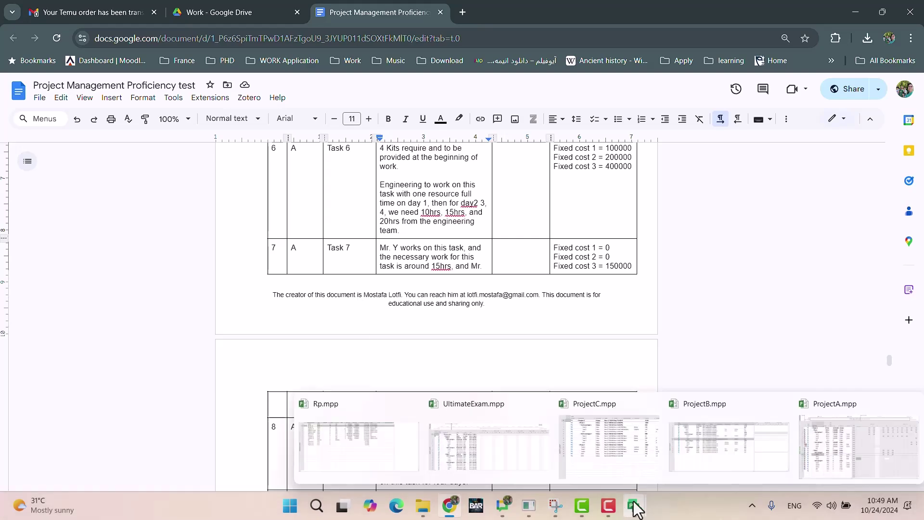
pyautogui.click(831, 451)
pyautogui.doubleClick(167, 346)
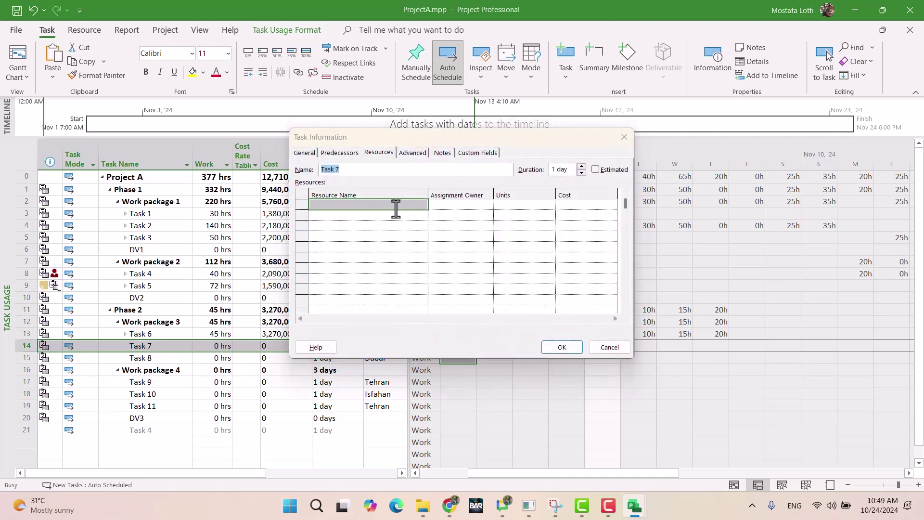
pyautogui.click(421, 205)
pyautogui.click(422, 205)
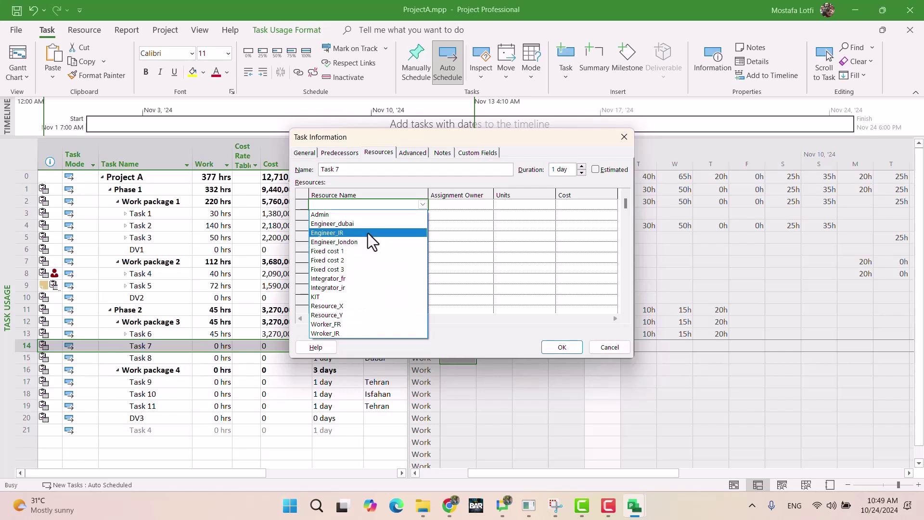
pyautogui.click(344, 315)
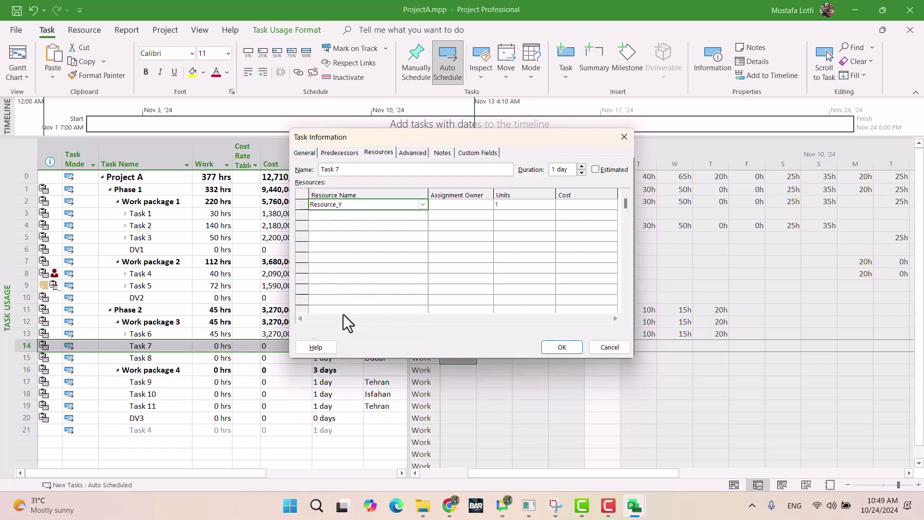
# Add Fixed cost 1, Fixed cost 2 and Fixed cost 3 to Task 7's resources.
pyautogui.click(382, 215)
pyautogui.click(421, 215)
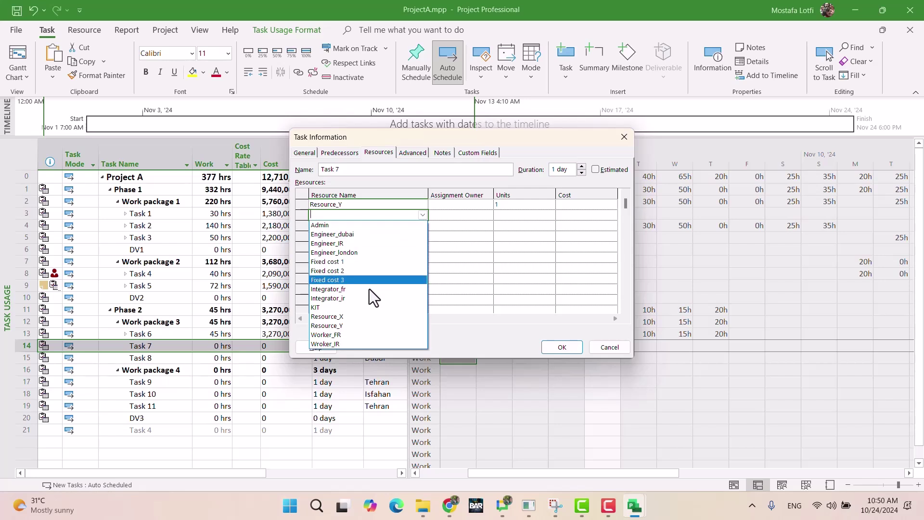
pyautogui.click(376, 262)
pyautogui.click(407, 224)
pyautogui.click(423, 225)
pyautogui.click(394, 279)
pyautogui.click(410, 236)
pyautogui.click(422, 236)
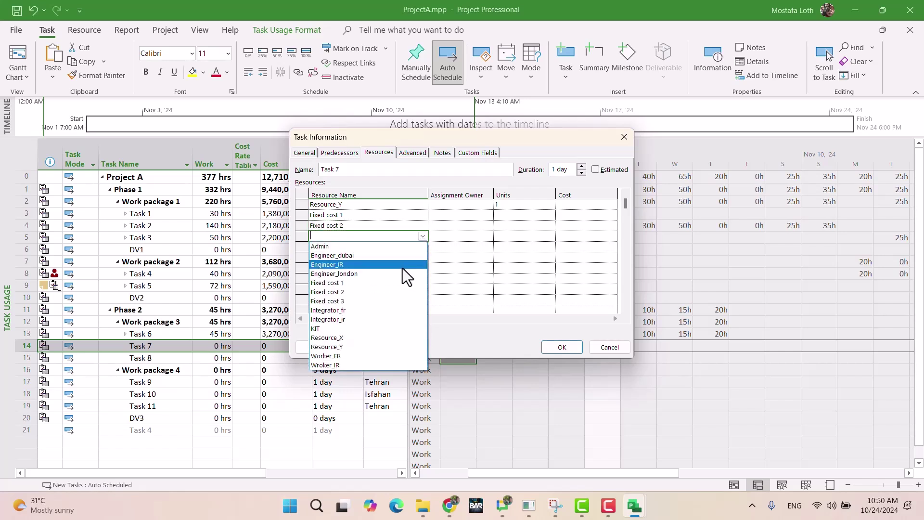
pyautogui.click(375, 301)
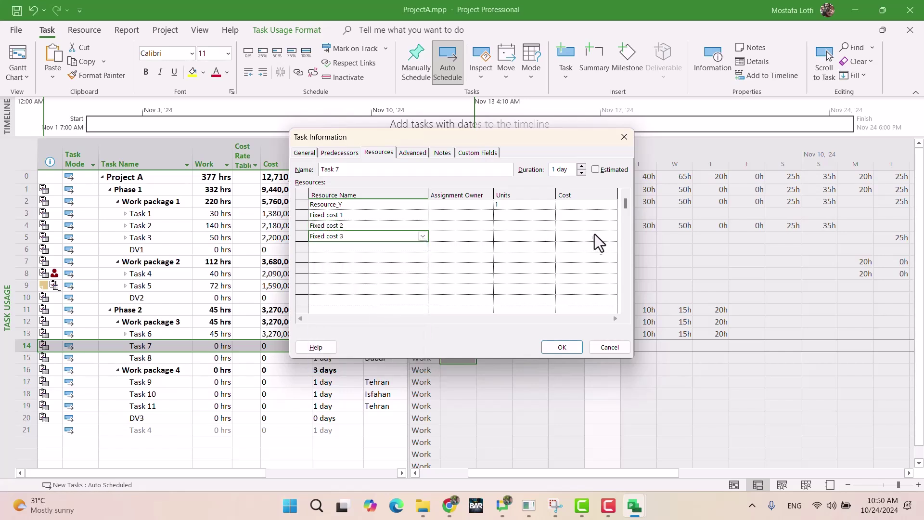
# Check Task 7's fixed costs in the Google Docs test document and set the cost of Fixed cost 3 to 150000.
pyautogui.click(450, 506)
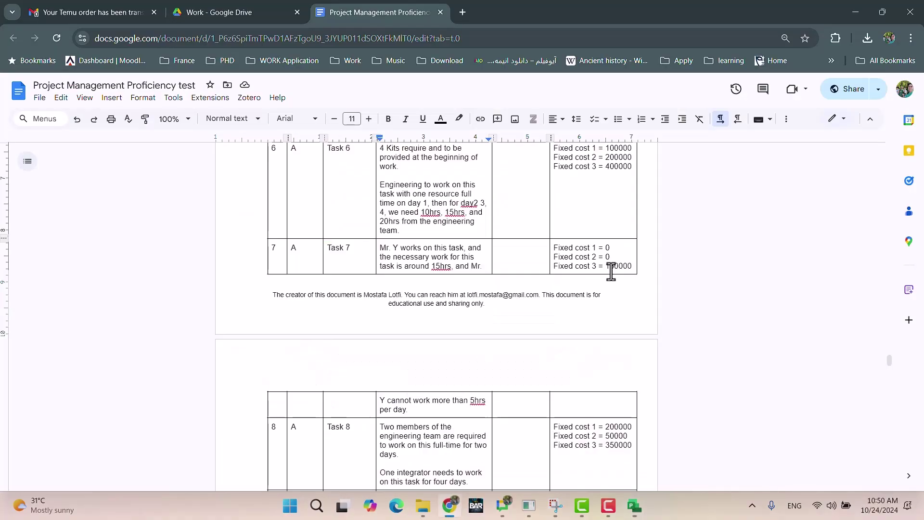
pyautogui.click(454, 507)
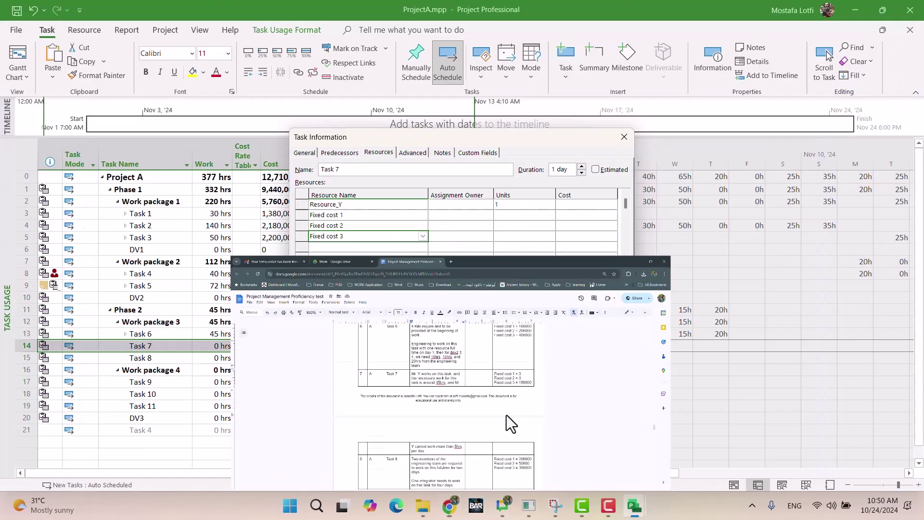
pyautogui.click(585, 238)
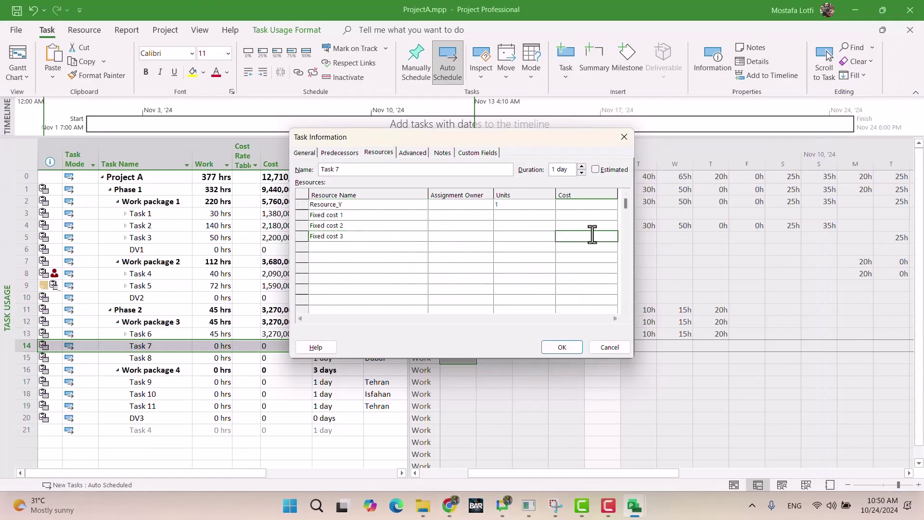
pyautogui.write('150000')
pyautogui.click(545, 267)
pyautogui.click(566, 347)
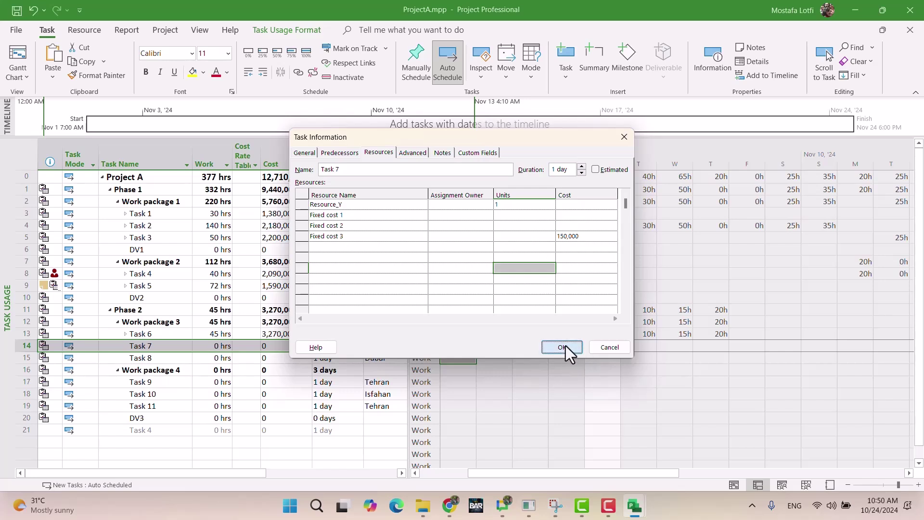
# Set the costs of Fixed cost 1 and Fixed cost 2 to 0 and apply Task 7's resource assignments.
pyautogui.click(587, 215)
pyautogui.press('Return')
pyautogui.write('0')
pyautogui.press('Return')
pyautogui.click(563, 349)
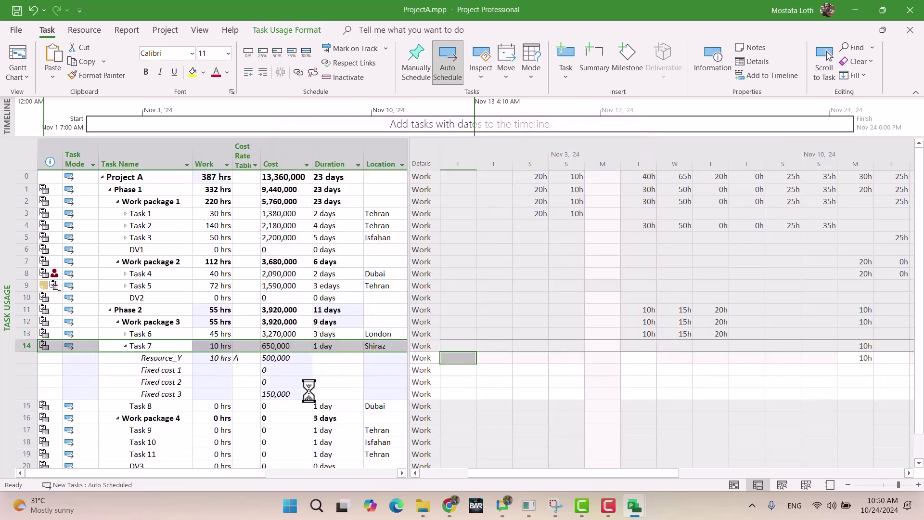
# Set Resource_Y's work on Task 7 to 5 h on Monday, Nov 11 and 5 h on Tuesday, Nov 12.
pyautogui.click(278, 391)
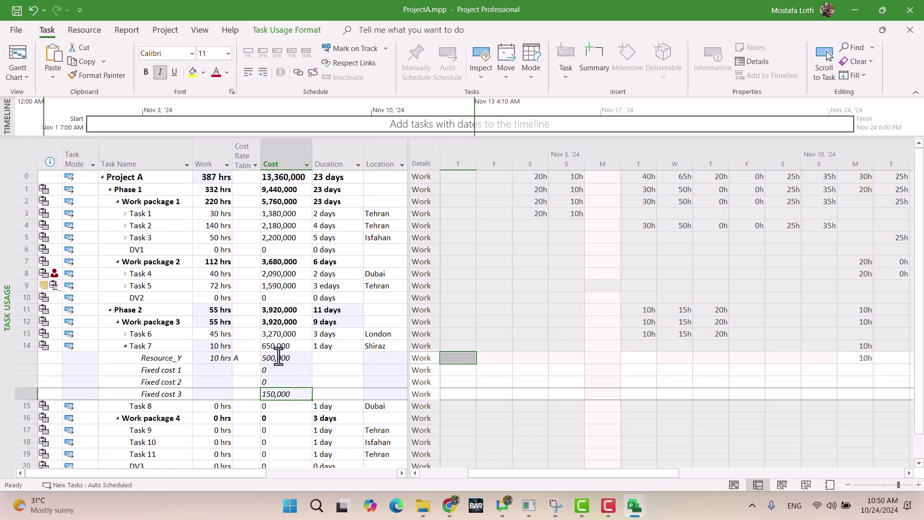
pyautogui.click(245, 361)
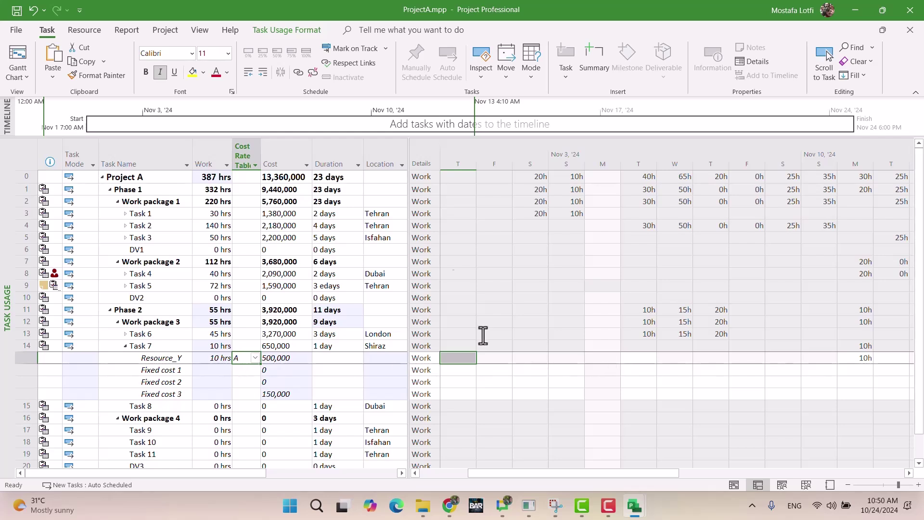
pyautogui.click(813, 70)
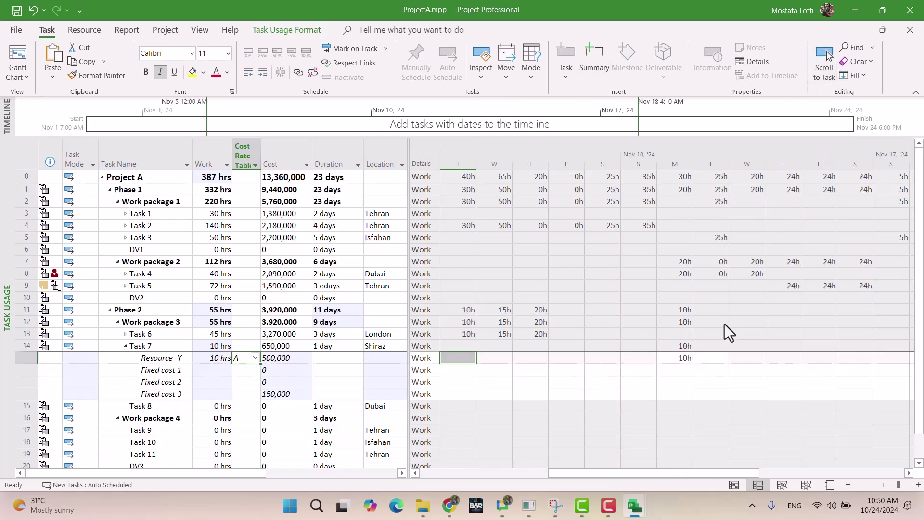
pyautogui.click(685, 359)
pyautogui.write('5')
pyautogui.press('Right')
# Enter 5 h of Task 7 work for Resource_Y on Monday, Nov 18 and save the project.
pyautogui.press('Right')
pyautogui.press('Right')
pyautogui.press('Right')
pyautogui.press('Right')
pyautogui.press('Right')
pyautogui.press('Right')
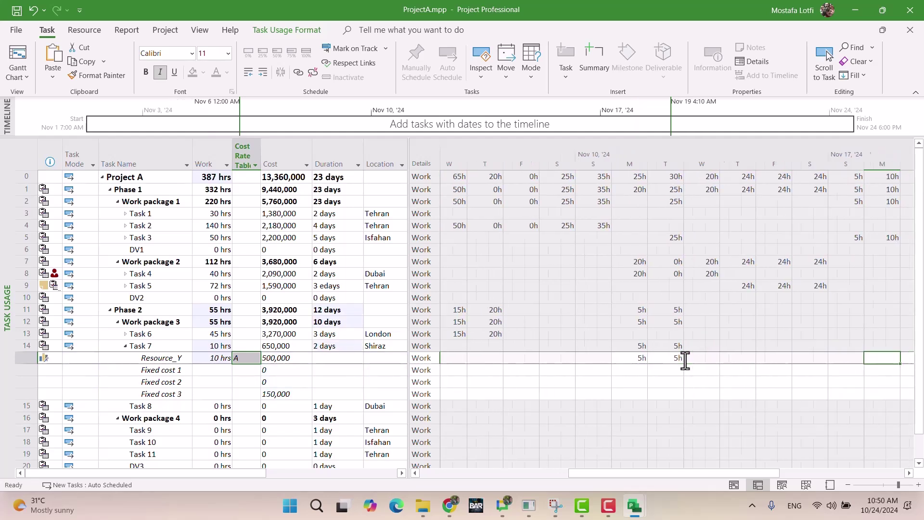
pyautogui.write('5h')
pyautogui.press('Return')
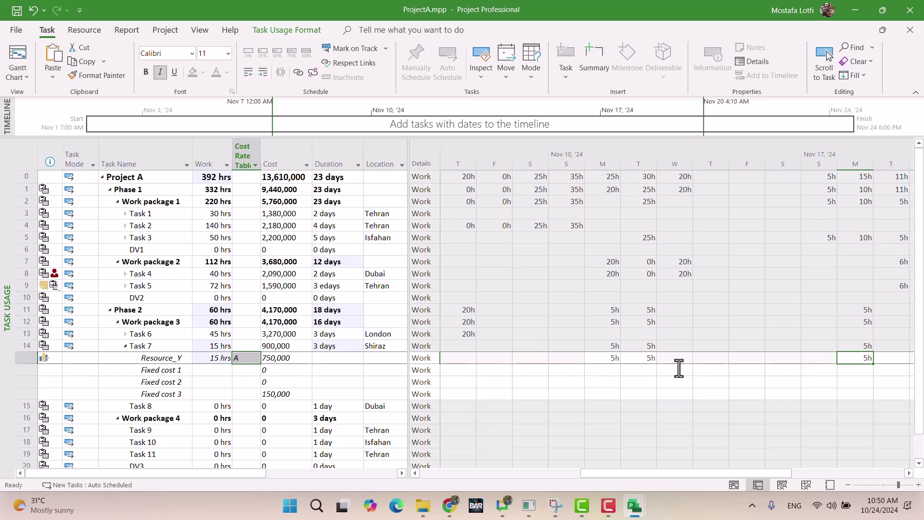
pyautogui.hotkey('ctrl', 's')
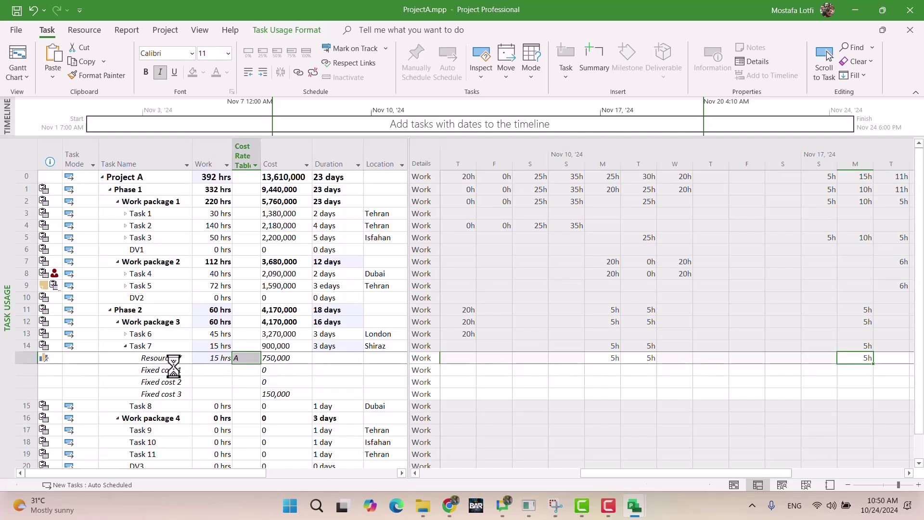
# Check Task 8's requirements in the Google Docs test document and assign Integrator_fr and Engineer_dubai to Task 8 in Project.
pyautogui.click(144, 409)
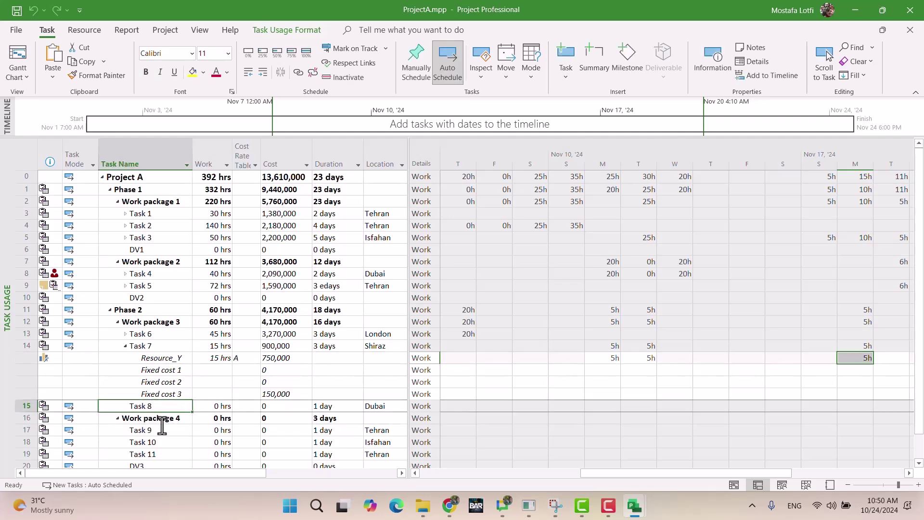
pyautogui.moveTo(450, 506)
pyautogui.click(418, 406)
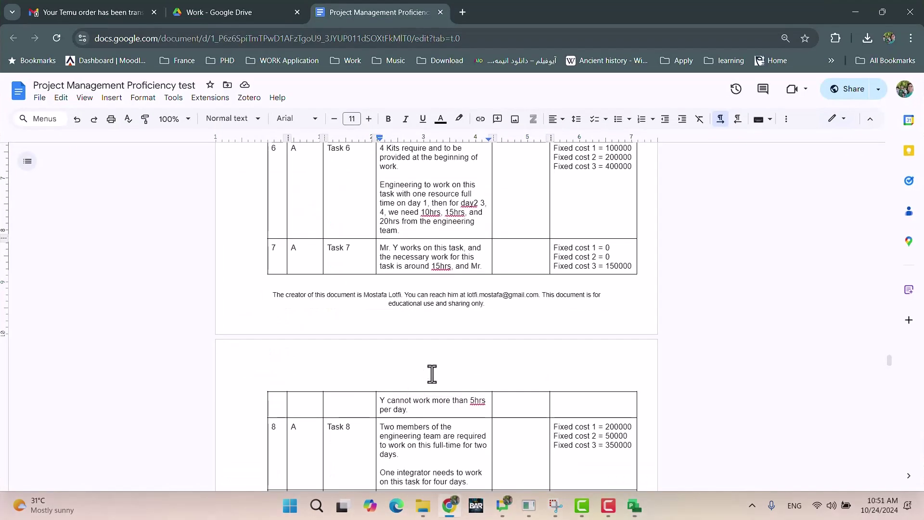
pyautogui.scroll(-3, 423, 385)
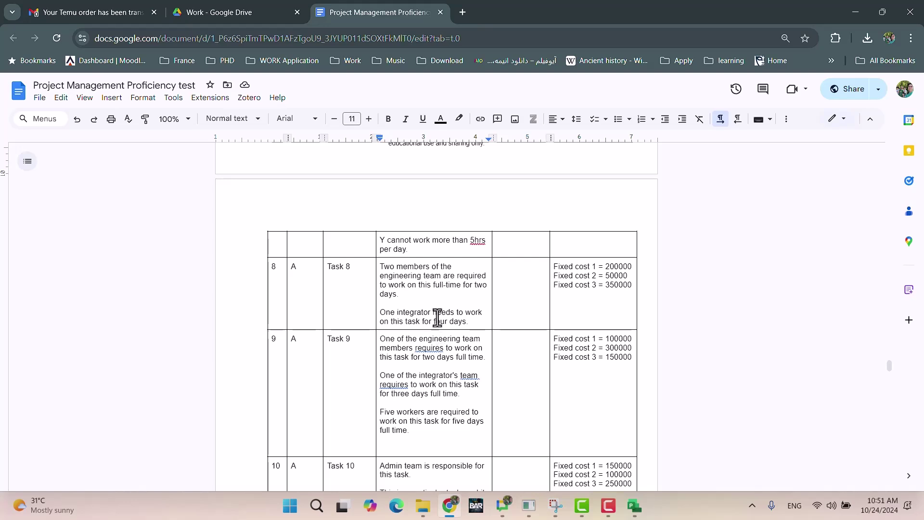
pyautogui.moveTo(451, 513)
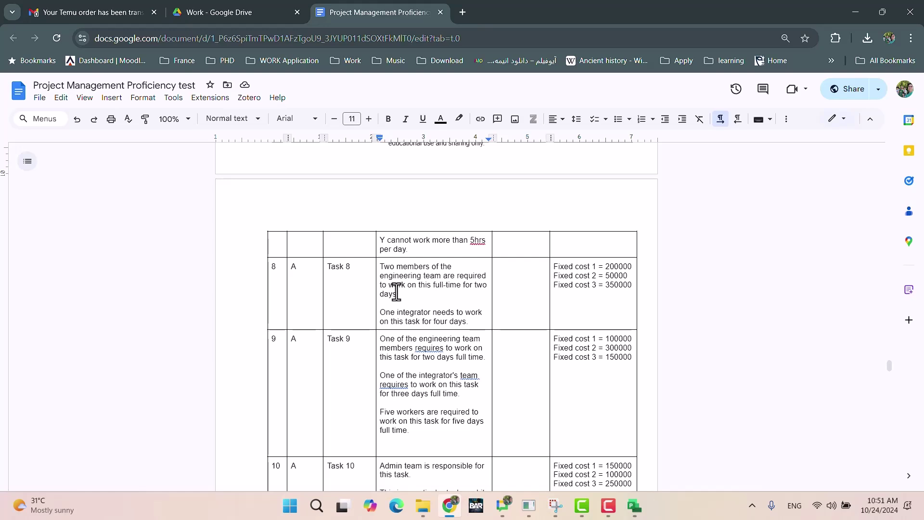
pyautogui.click(453, 509)
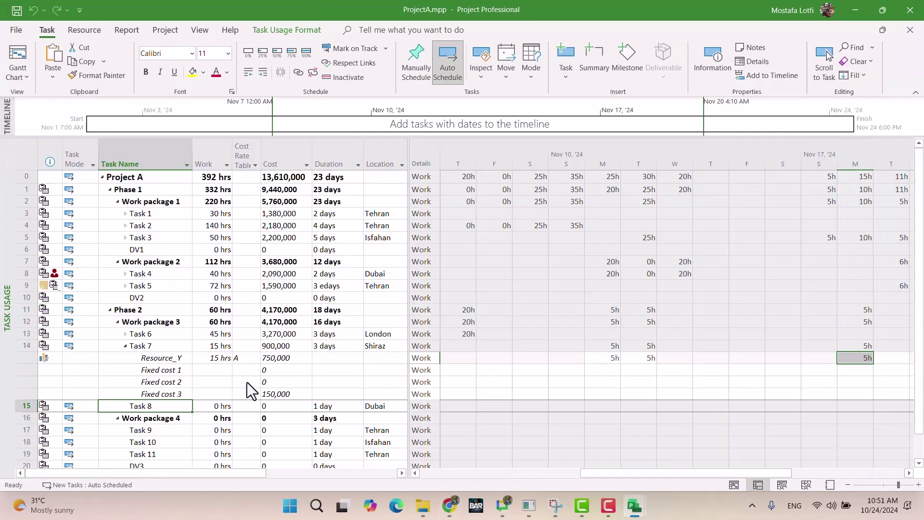
pyautogui.doubleClick(155, 409)
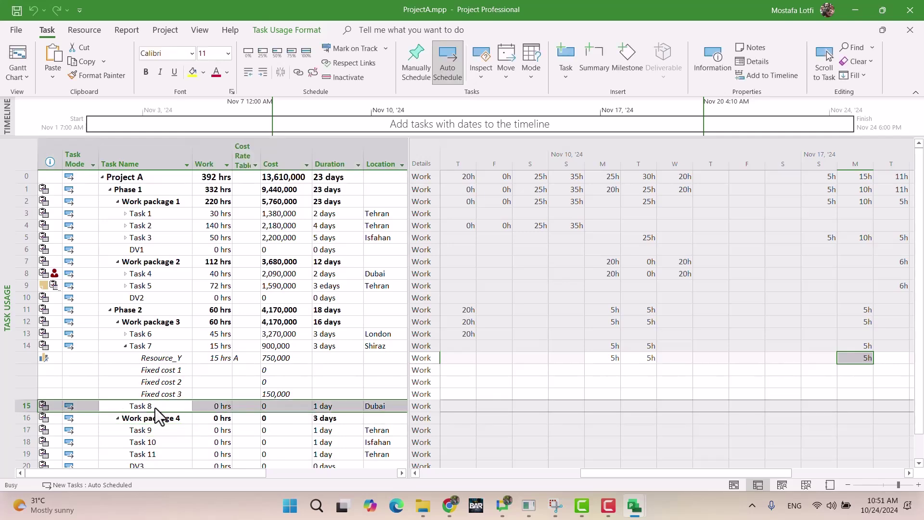
pyautogui.click(420, 206)
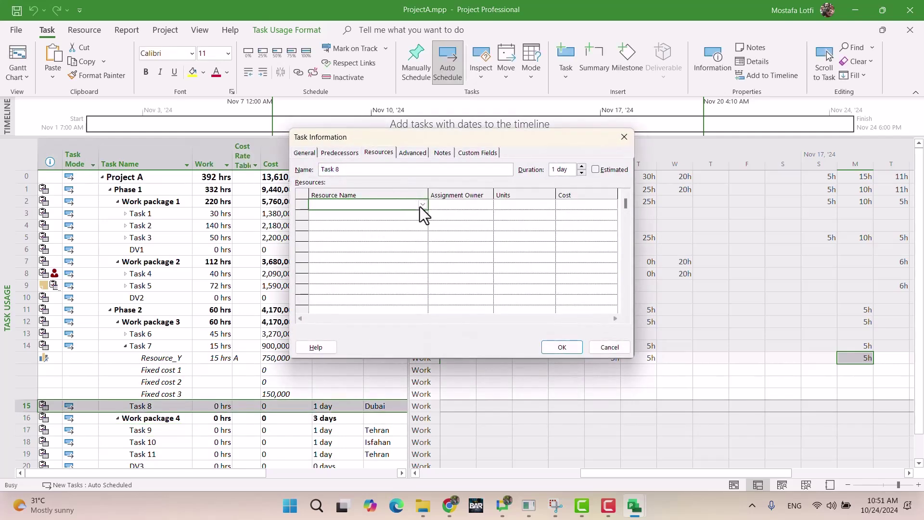
pyautogui.click(422, 205)
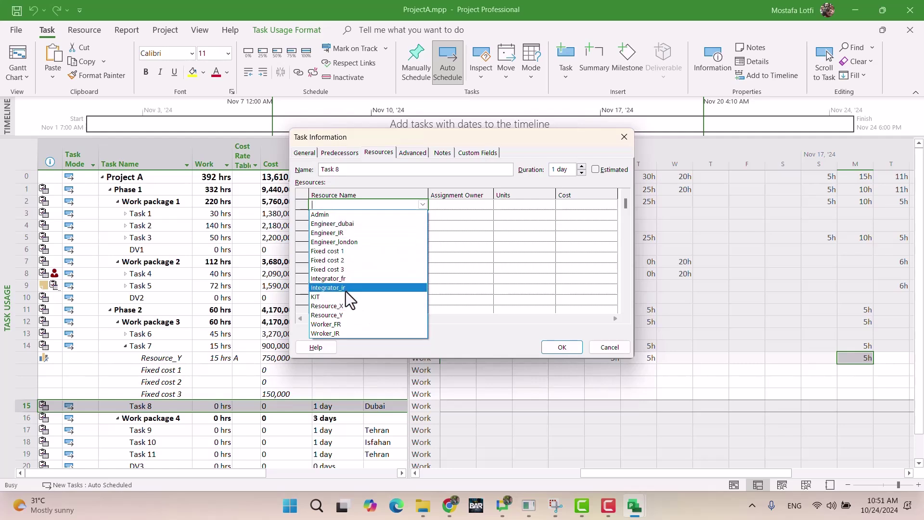
pyautogui.click(352, 278)
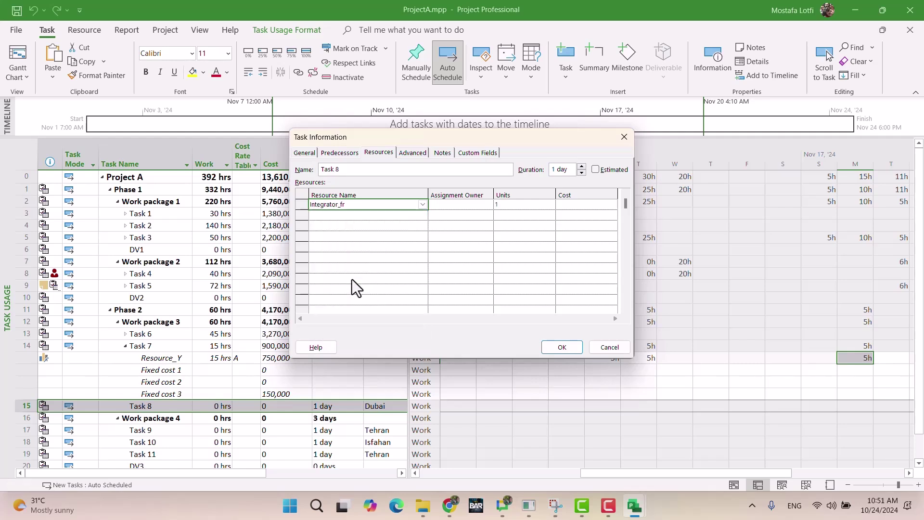
pyautogui.click(366, 214)
pyautogui.click(421, 216)
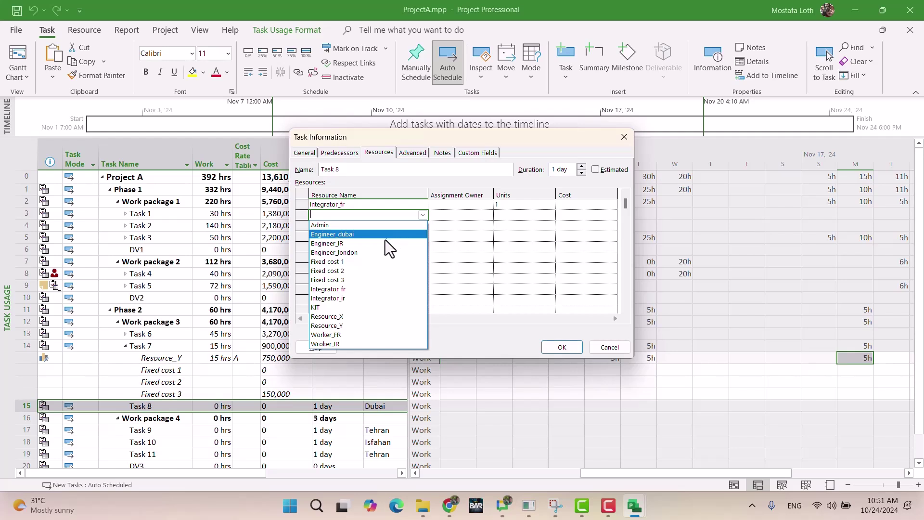
pyautogui.click(371, 235)
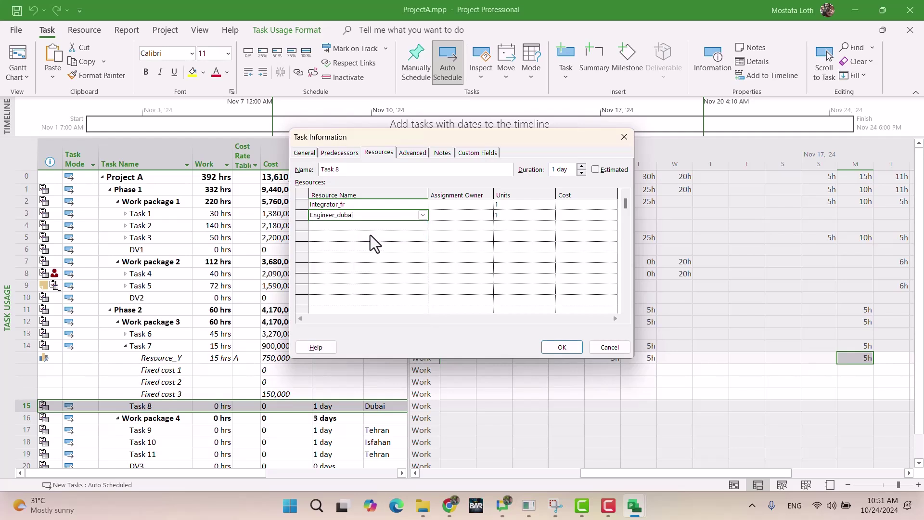
# Add Fixed cost 1, Fixed cost 2 and Fixed cost 3 to Task 8's resource assignments.
pyautogui.click(395, 226)
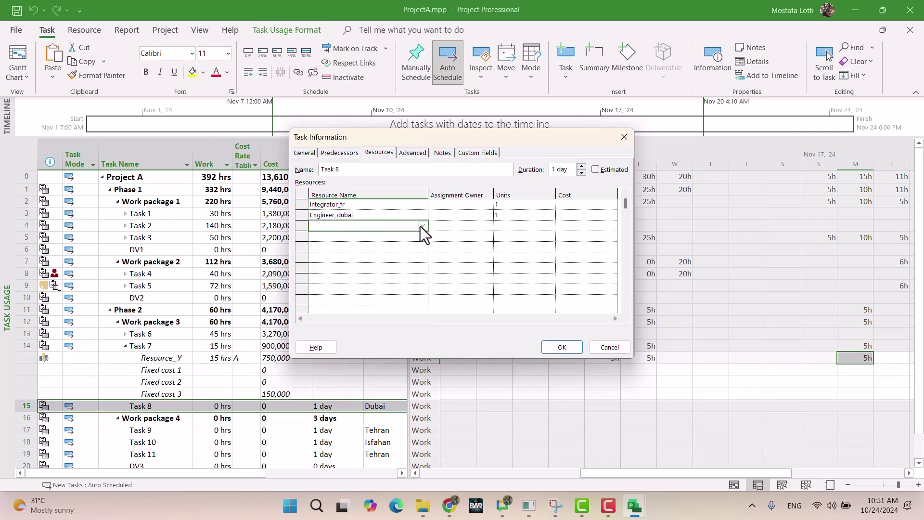
pyautogui.click(422, 226)
pyautogui.click(372, 275)
pyautogui.click(409, 236)
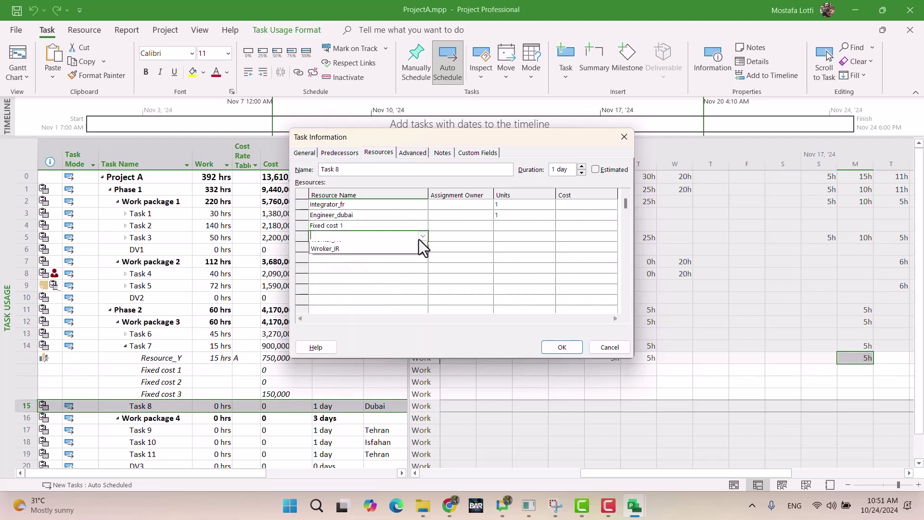
pyautogui.click(422, 237)
pyautogui.click(368, 290)
pyautogui.click(418, 250)
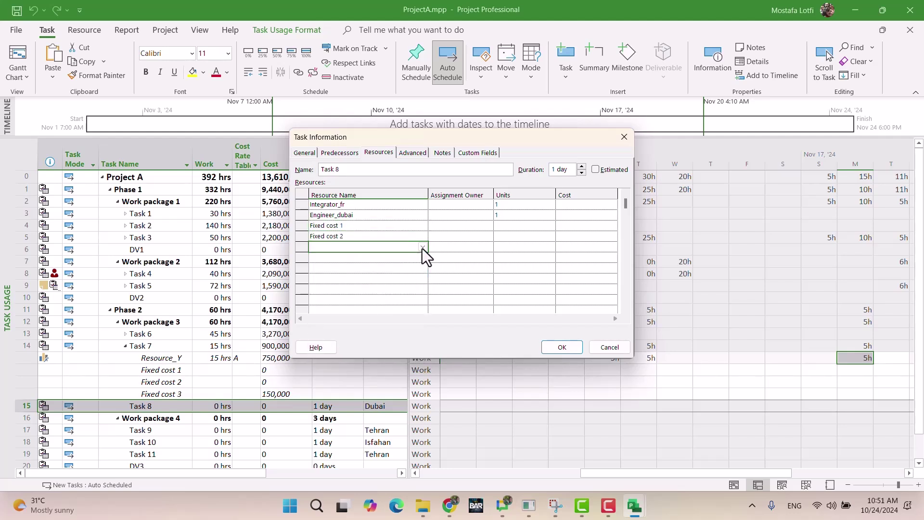
pyautogui.click(422, 247)
pyautogui.click(365, 310)
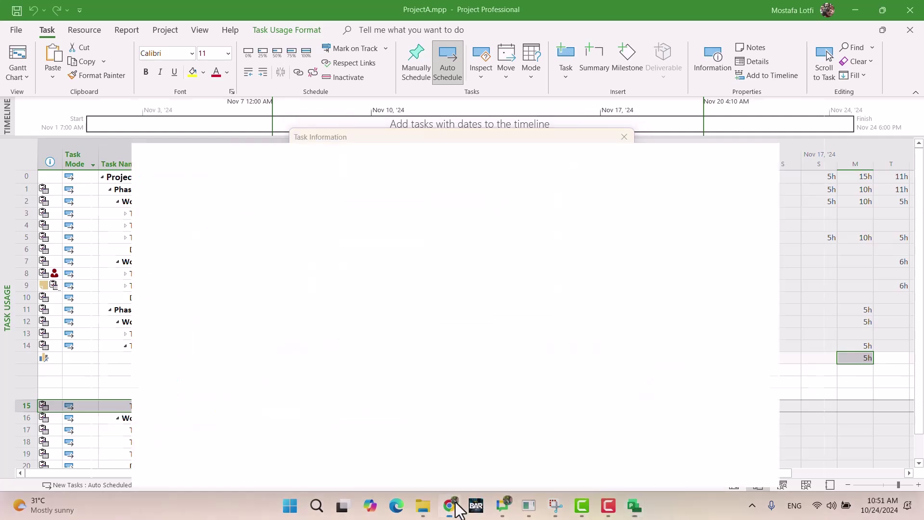
# Look up Task 8's fixed costs in the Google Docs test document and enter 200,000, 50,000 and 350,000 for Fixed cost 1, 2 and 3.
pyautogui.click(452, 505)
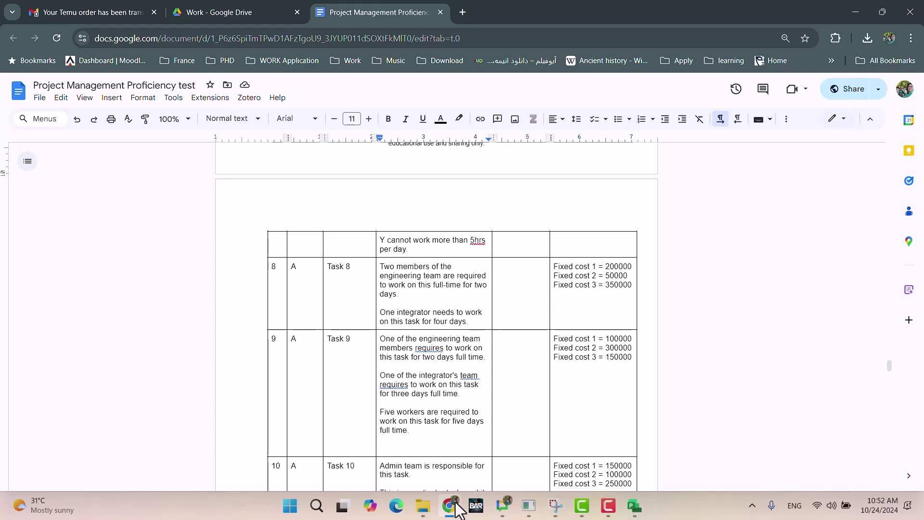
pyautogui.click(455, 505)
pyautogui.click(584, 216)
pyautogui.click(585, 225)
pyautogui.write('200,000')
pyautogui.press('Return')
pyautogui.write('50,00')
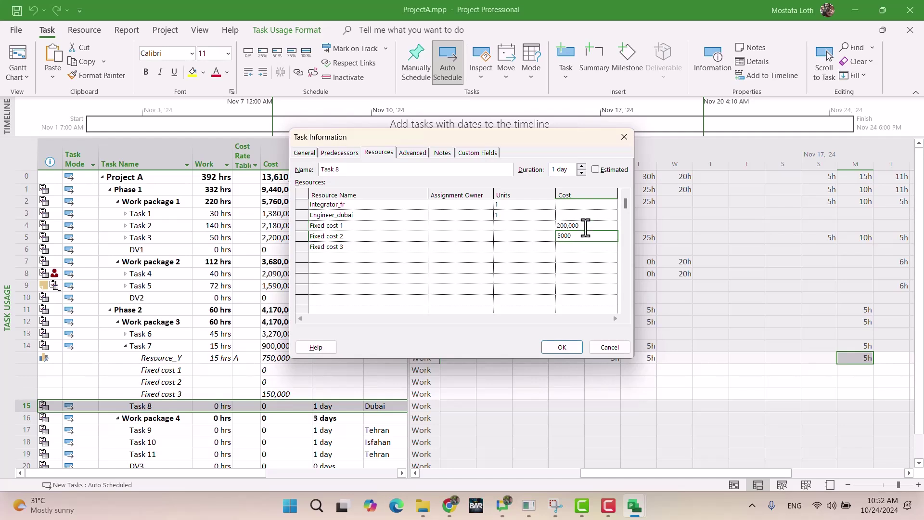
pyautogui.write('0')
pyautogui.press('Return')
pyautogui.write('250')
pyautogui.press('BackSpace')
pyautogui.press('BackSpace')
pyautogui.write('50,00')
pyautogui.press('Return')
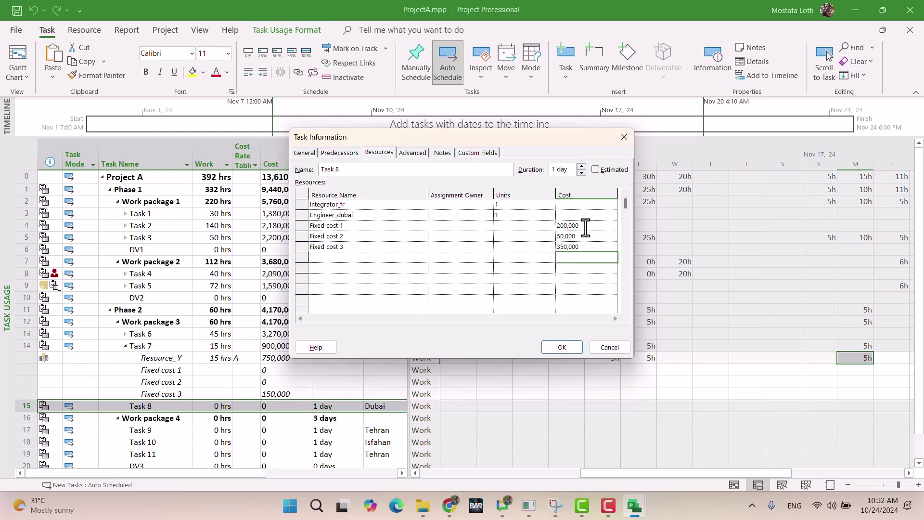
# Recheck Task 8's requirements in the Google Docs test document and apply the task's resource assignments in Project.
pyautogui.click(448, 506)
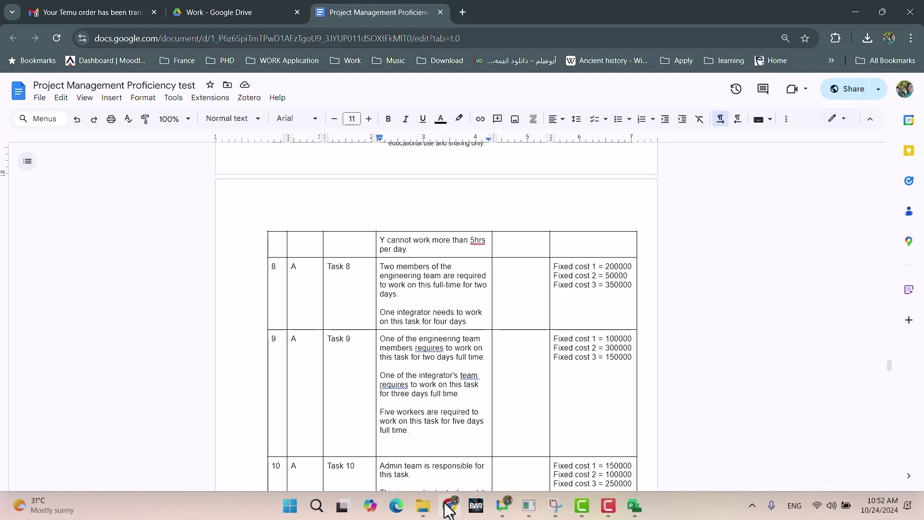
pyautogui.click(448, 506)
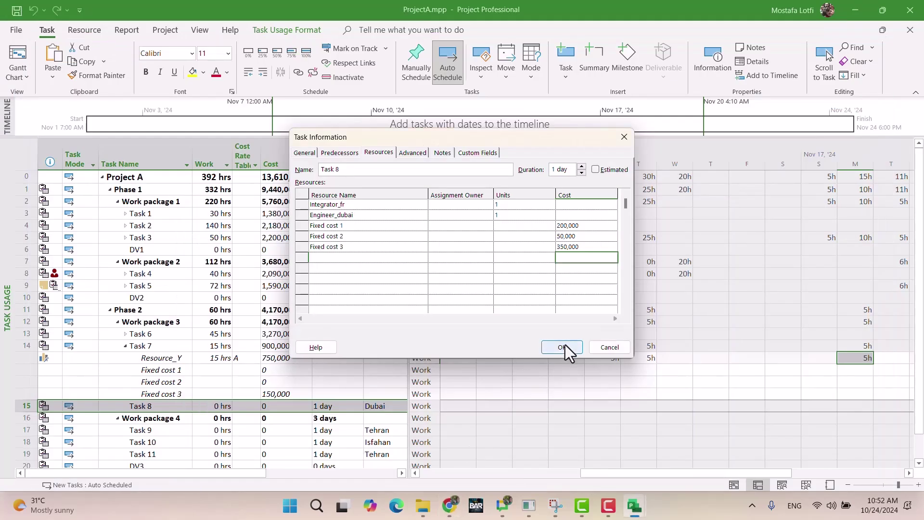
pyautogui.click(564, 346)
pyautogui.scroll(-1, 385, 392)
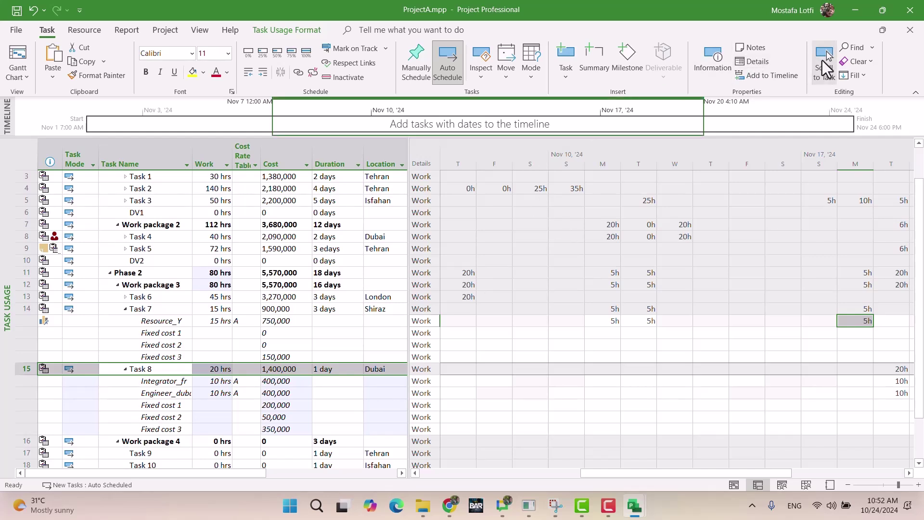
pyautogui.click(824, 62)
# Review the cost rate table options of Integrator_fr and Engineer_dubai on Task 8.
pyautogui.click(244, 417)
pyautogui.click(252, 385)
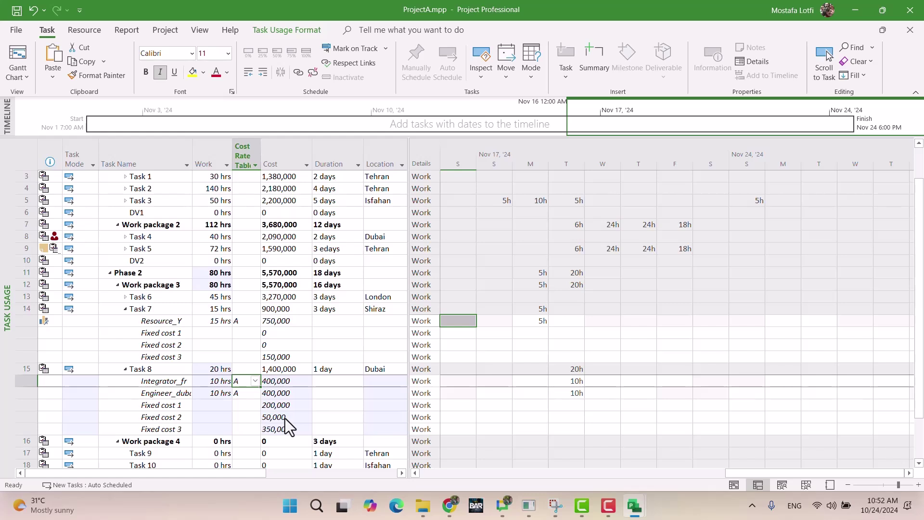
pyautogui.press('Left')
pyautogui.press('Left')
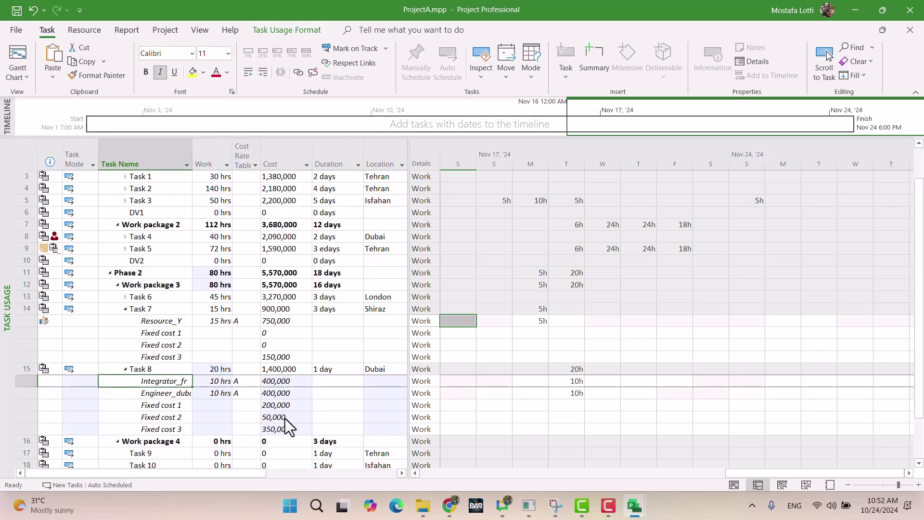
pyautogui.press('Right')
pyautogui.press('Right')
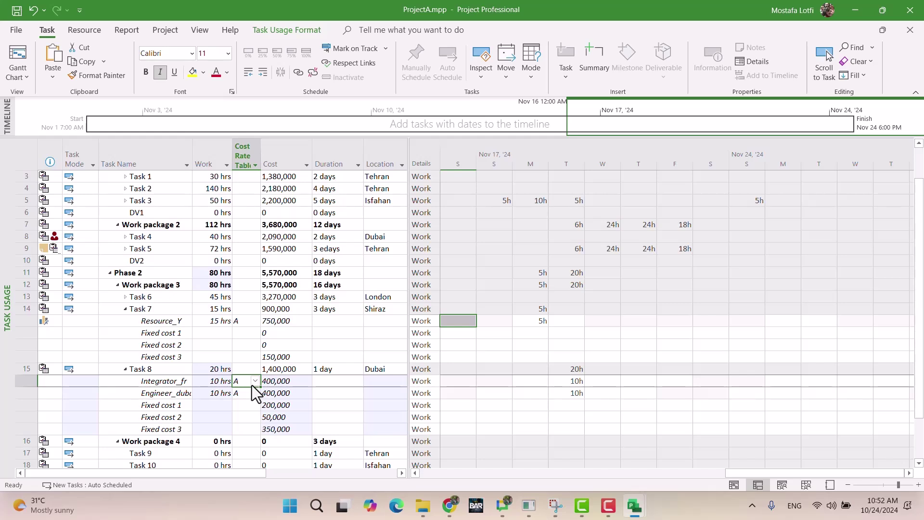
pyautogui.click(255, 382)
pyautogui.click(244, 401)
pyautogui.click(256, 384)
pyautogui.click(247, 392)
pyautogui.click(247, 394)
pyautogui.click(243, 413)
pyautogui.click(256, 393)
pyautogui.click(244, 405)
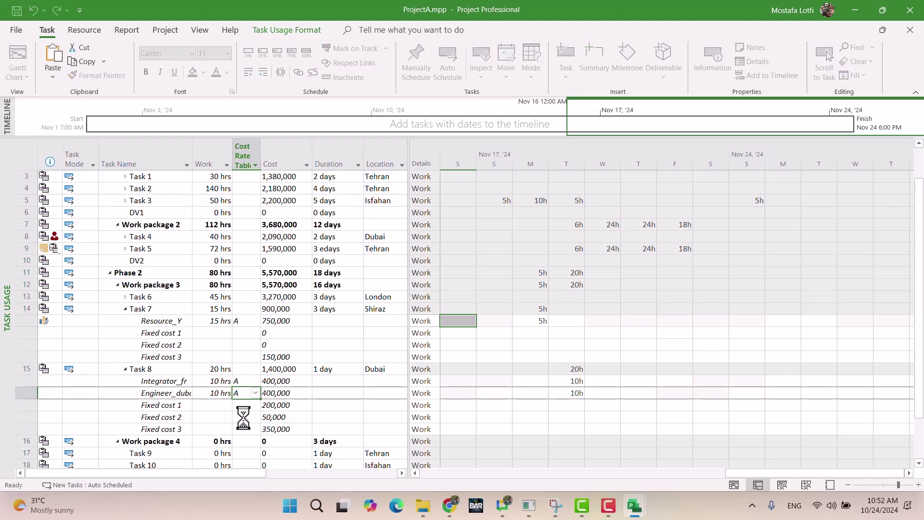
pyautogui.click(242, 419)
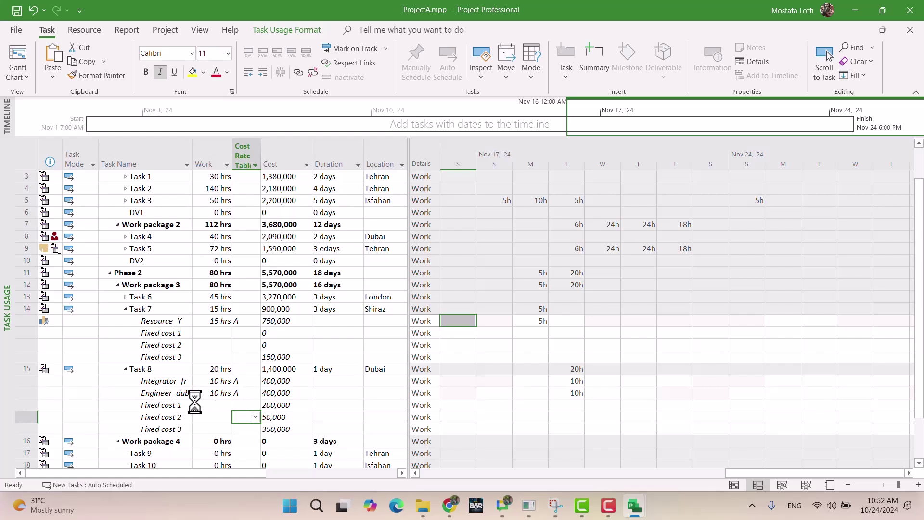
# Set Engineer_dubai's work on Task 8 to 20 h on Tuesday, Nov 19 and 20 h on Wednesday, Nov 20.
pyautogui.click(165, 394)
pyautogui.click(568, 393)
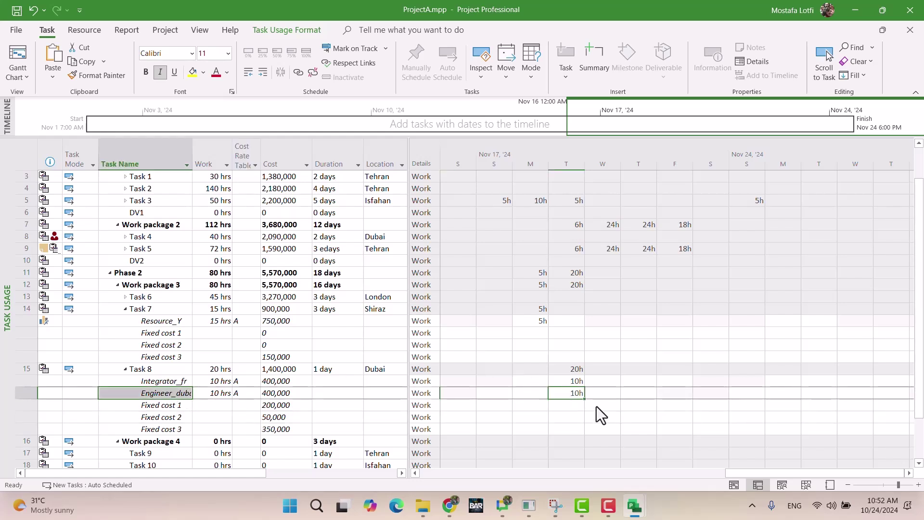
pyautogui.write('2h')
pyautogui.press('Return')
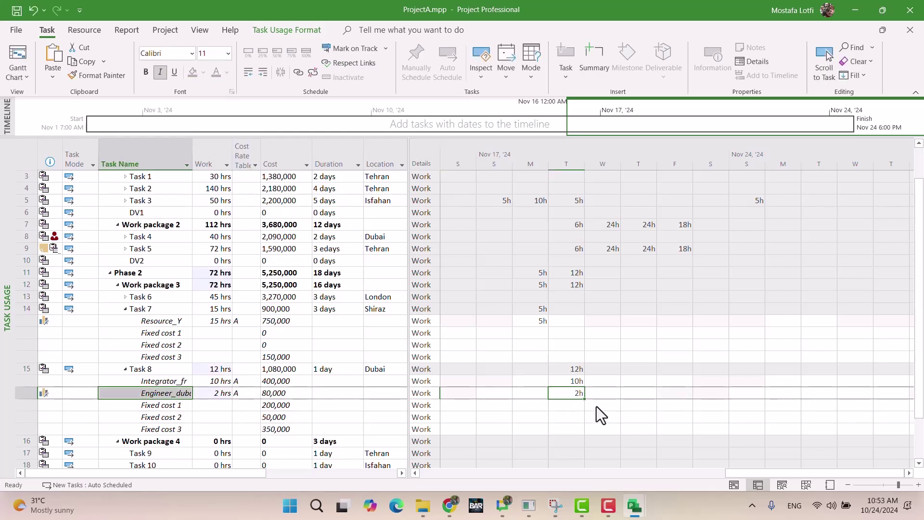
pyautogui.write('0')
pyautogui.press('Return')
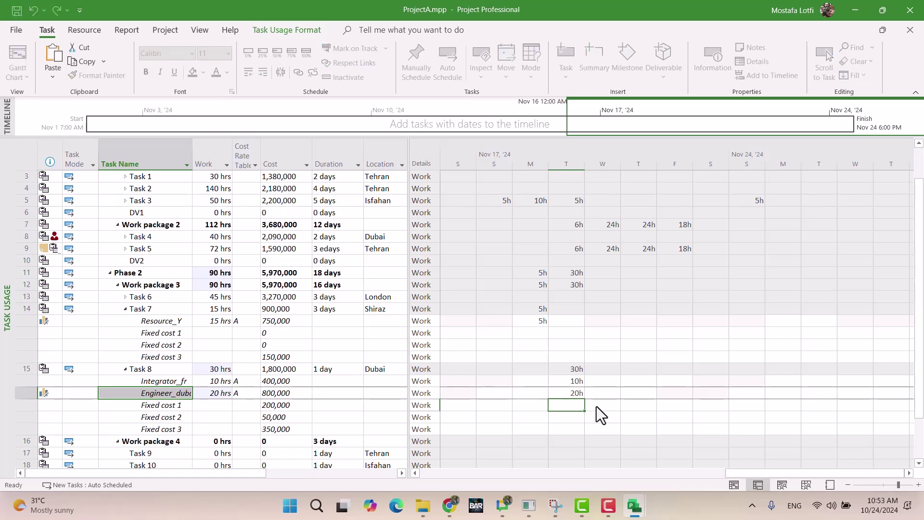
pyautogui.press('Up')
pyautogui.press('Right')
pyautogui.write('20')
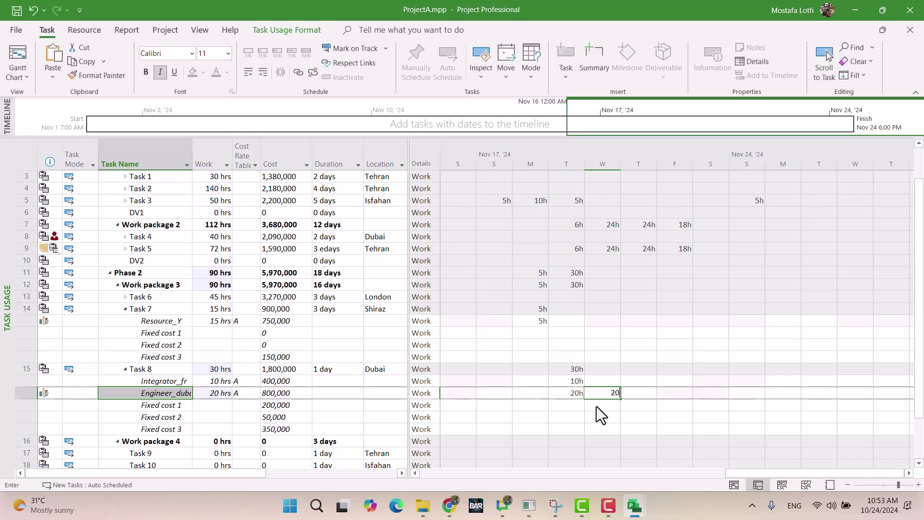
pyautogui.press('Return')
# Enter 10 h of Task 8 work for Integrator_fr on each of Wednesday, Nov 20, Thursday, Nov 21 and Friday, Nov 22.
pyautogui.press('Up')
pyautogui.press('Up')
pyautogui.press('Left')
pyautogui.press('Right')
pyautogui.write('10')
pyautogui.press('Return')
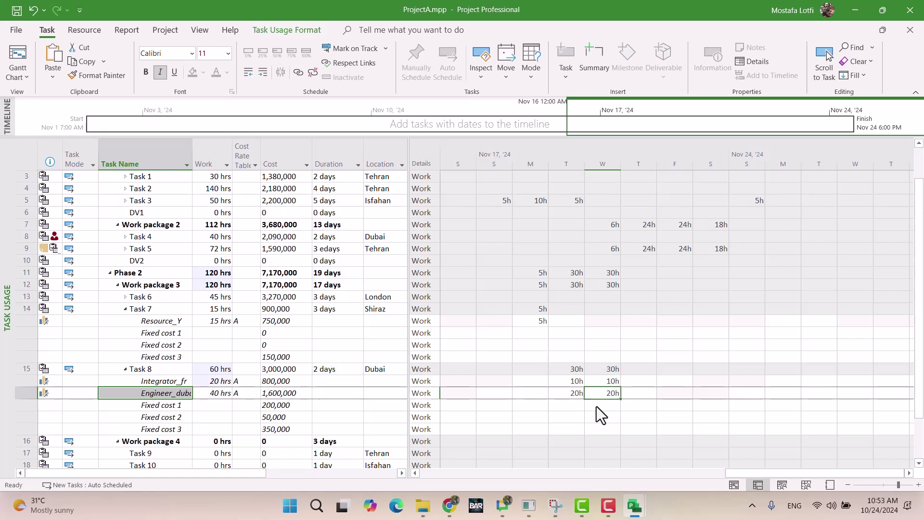
pyautogui.press('Up')
pyautogui.press('Right')
pyautogui.write('1')
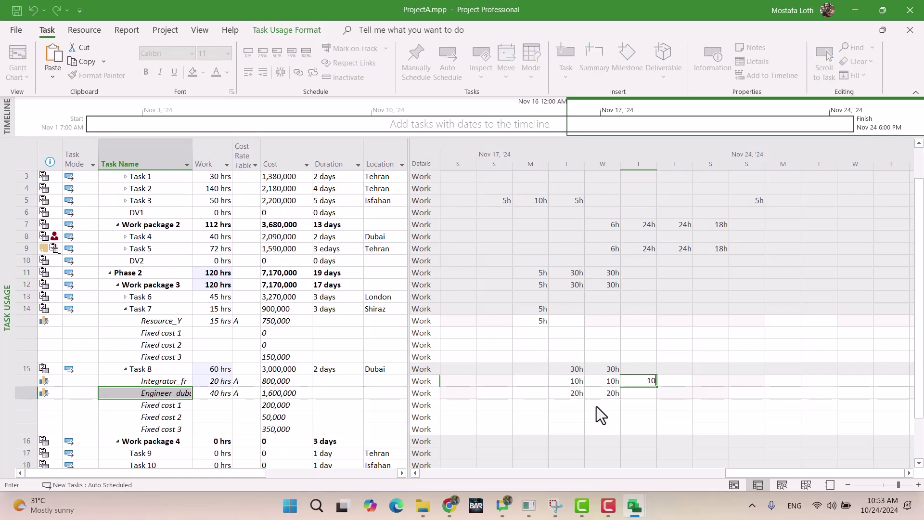
pyautogui.write('0')
pyautogui.press('Return')
pyautogui.press('Up')
pyautogui.press('Right')
pyautogui.write('10')
pyautogui.press('Return')
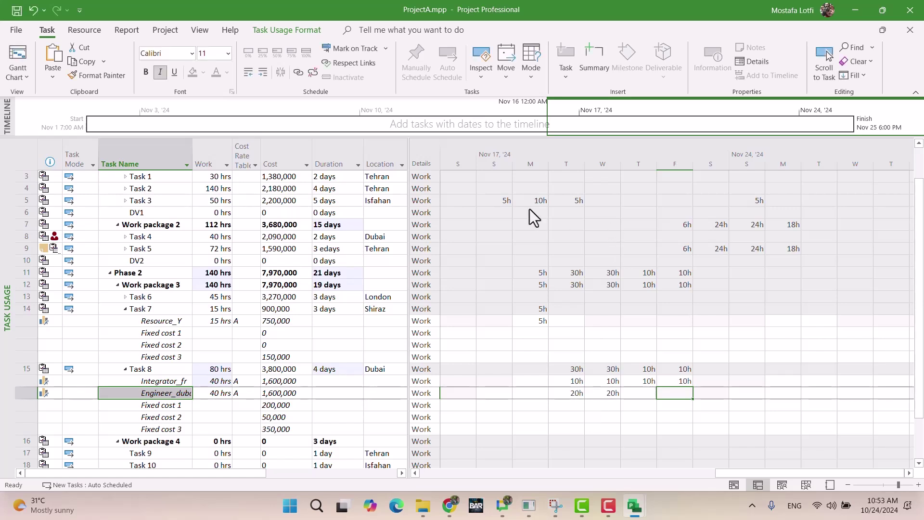
pyautogui.click(332, 370)
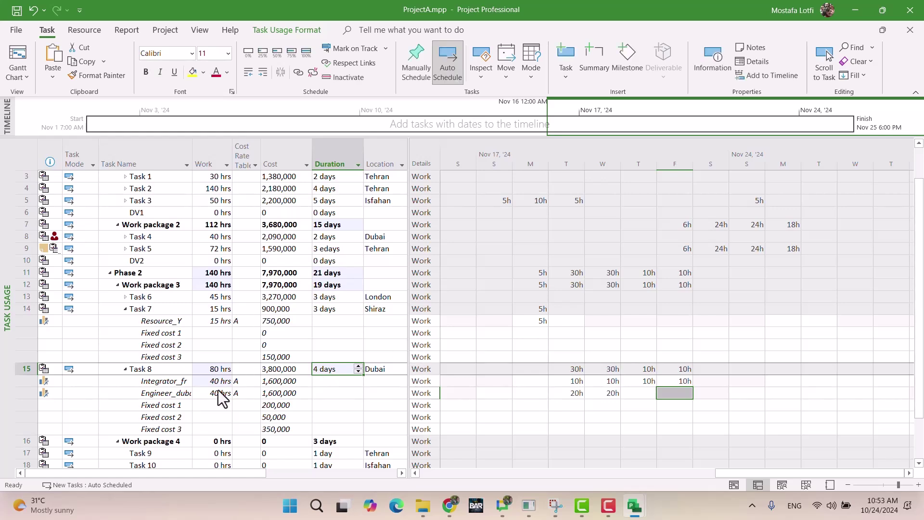
# Examine Task 9's resource requirements and fixed costs in the Google Docs test document and compare them with the task list in Project.
pyautogui.scroll(-2, 212, 390)
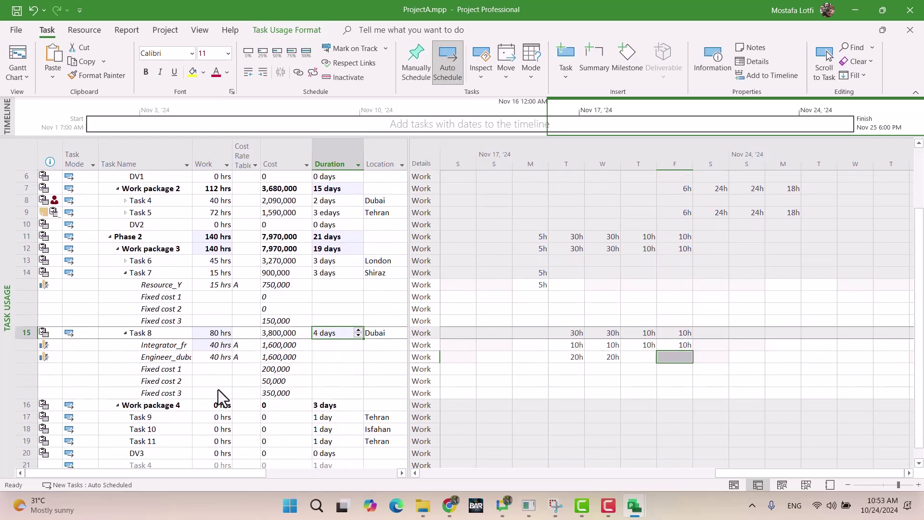
pyautogui.click(450, 506)
pyautogui.scroll(-6, 468, 329)
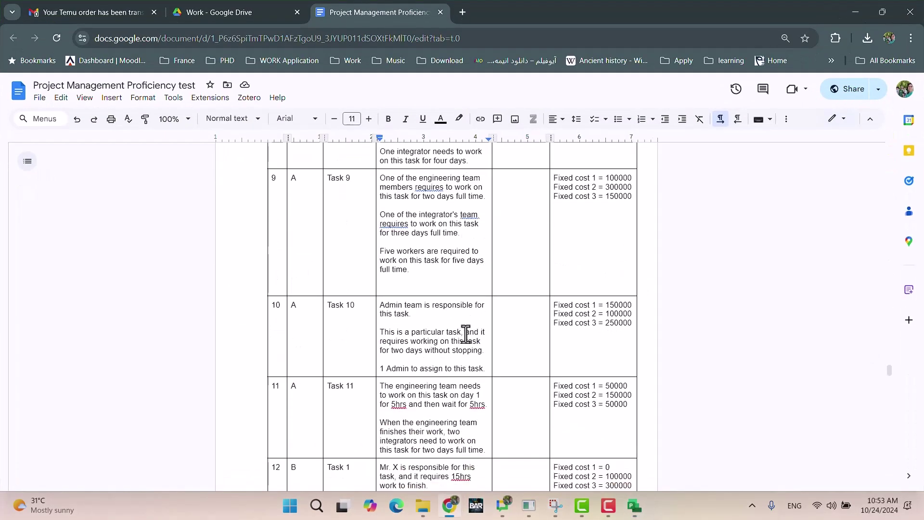
pyautogui.scroll(3, 465, 334)
pyautogui.click(449, 505)
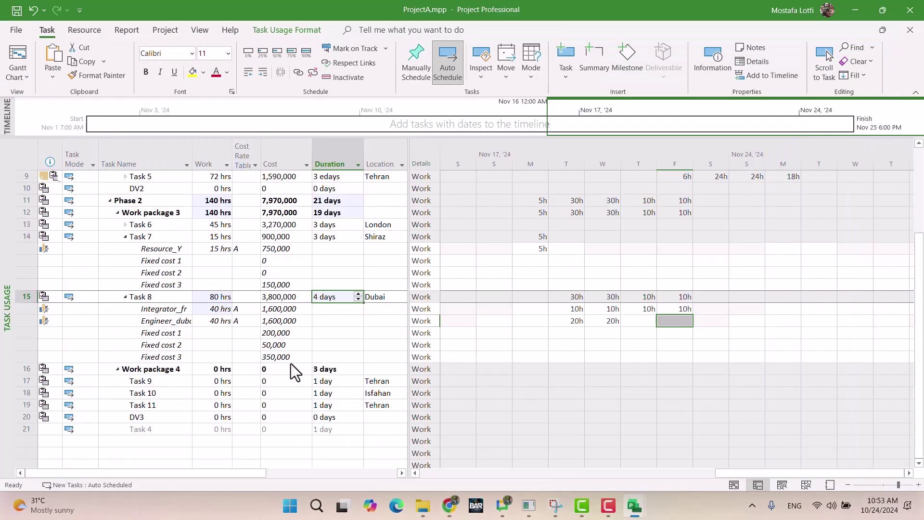
pyautogui.click(450, 506)
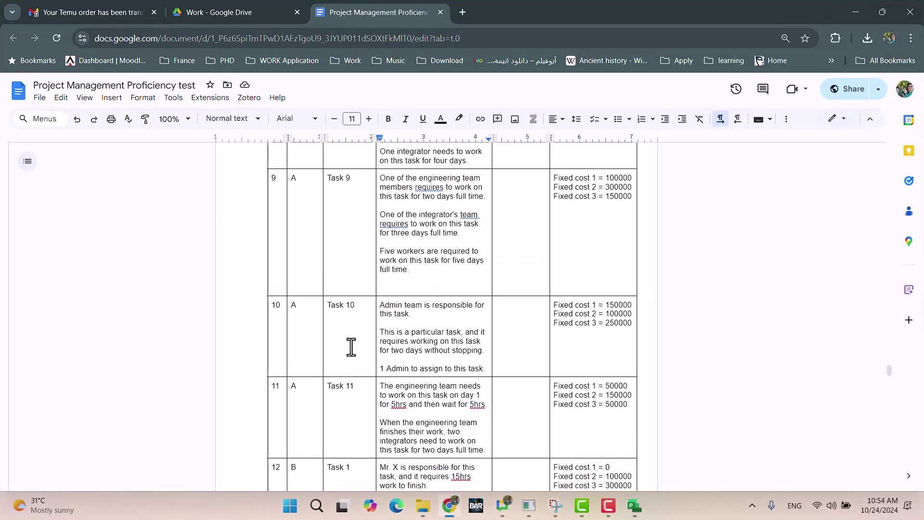
pyautogui.click(424, 236)
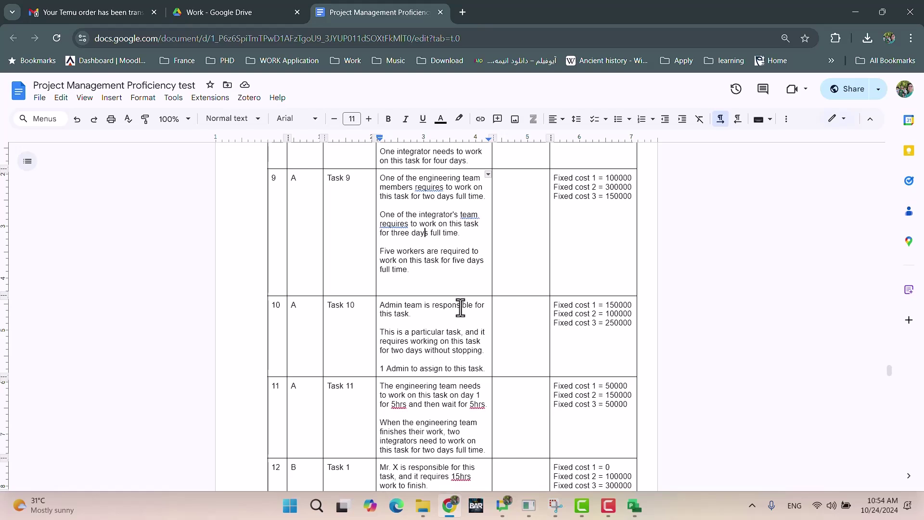
pyautogui.scroll(3, 461, 309)
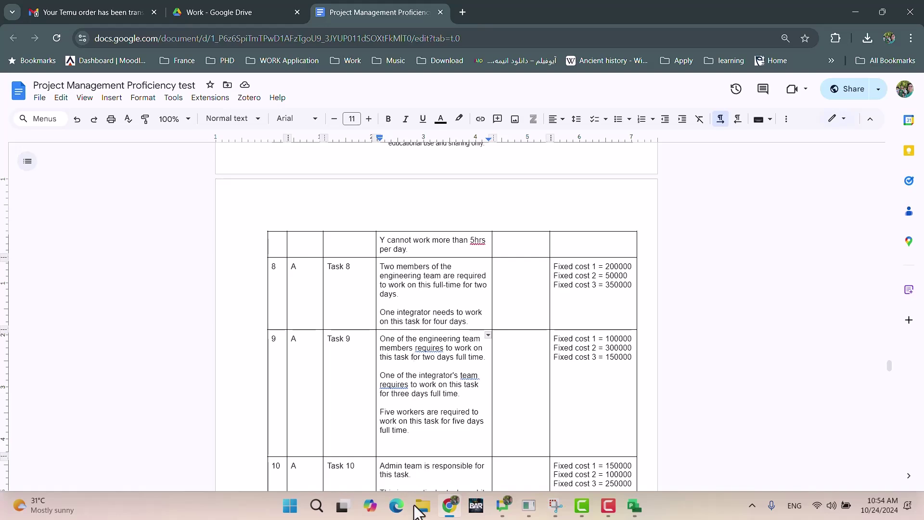
pyautogui.click(453, 506)
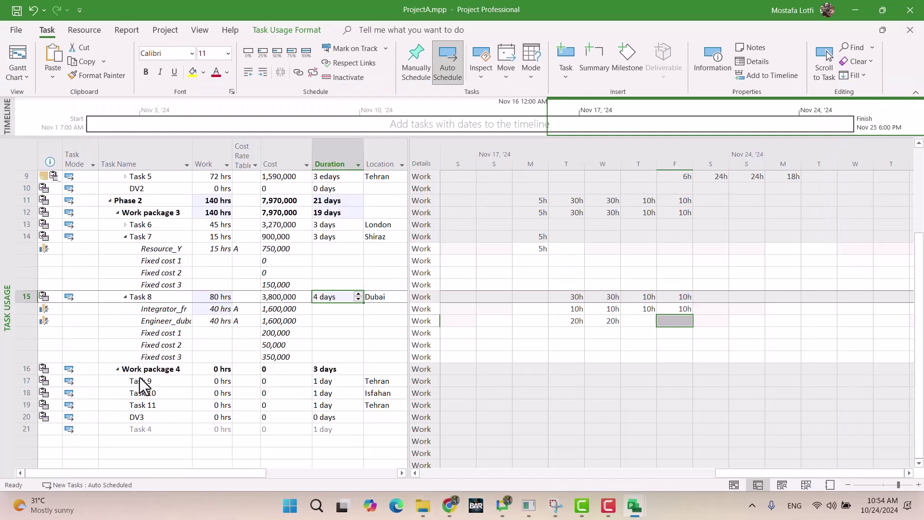
pyautogui.click(159, 344)
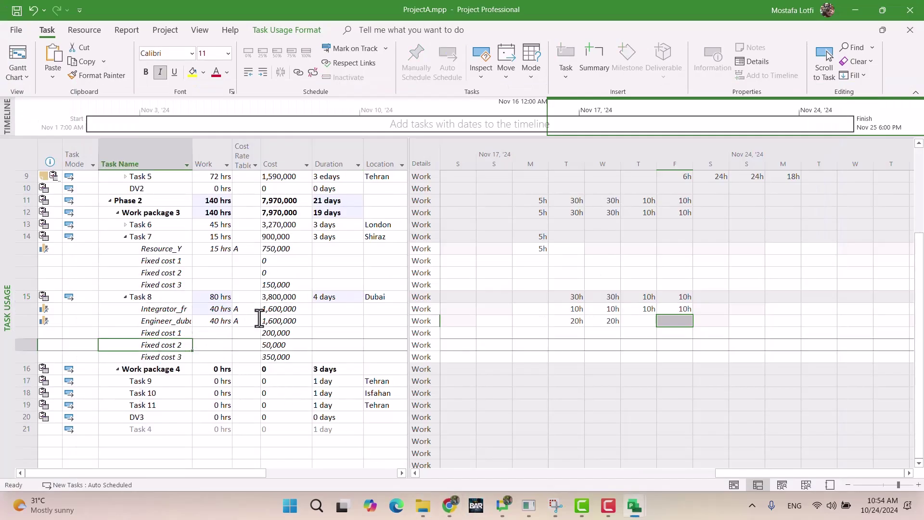
pyautogui.click(451, 506)
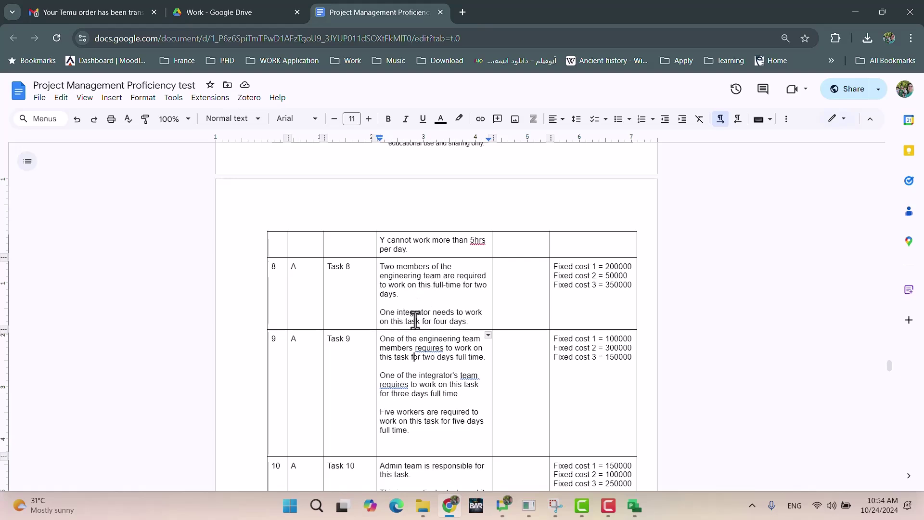
pyautogui.click(405, 340)
pyautogui.click(449, 506)
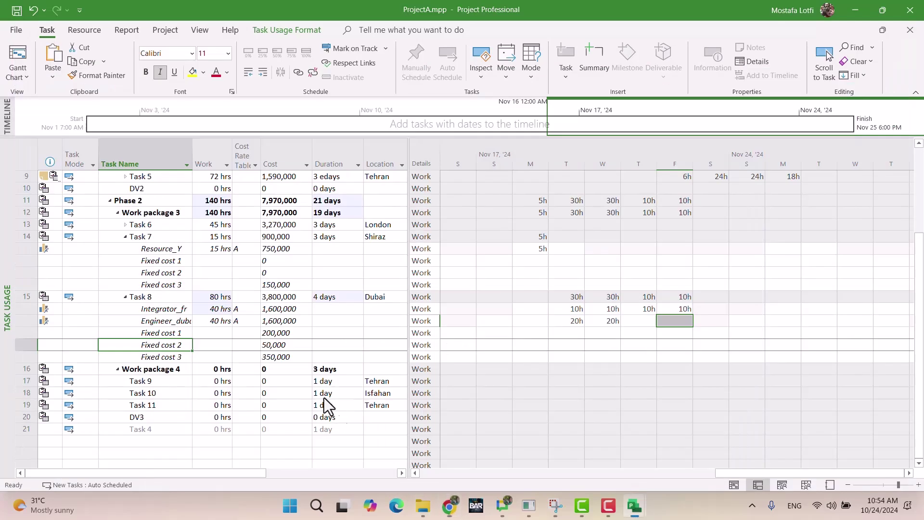
# Assign Engineer_IR and Integrator_ir to Task 9, checking the required team members in the Google Docs test document.
pyautogui.doubleClick(164, 382)
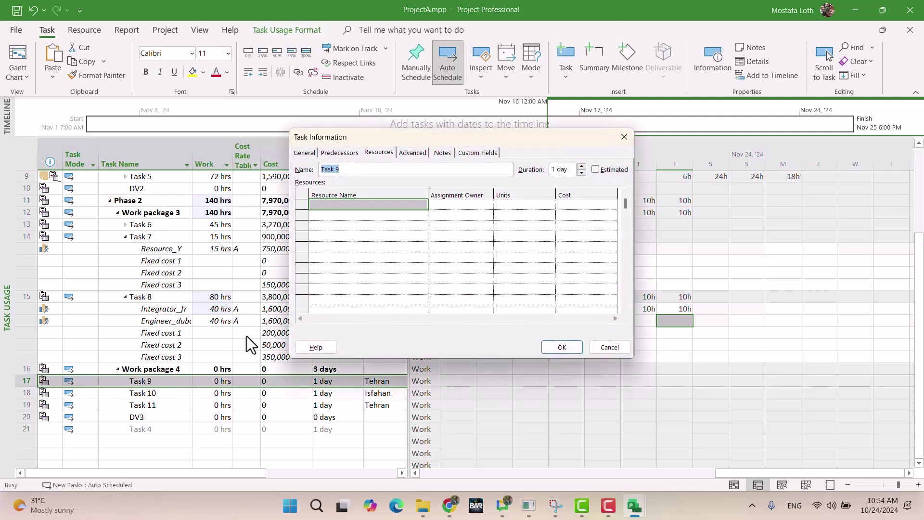
pyautogui.click(413, 206)
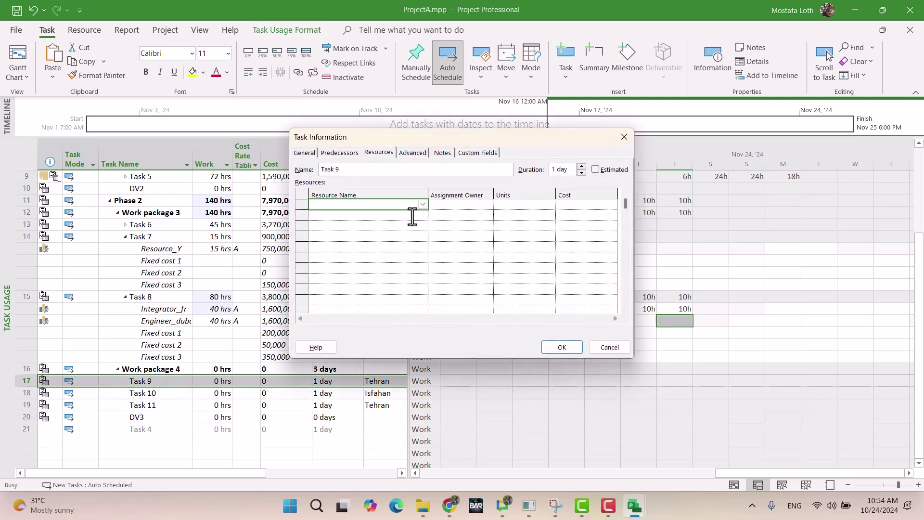
pyautogui.click(423, 206)
pyautogui.click(388, 233)
pyautogui.click(389, 239)
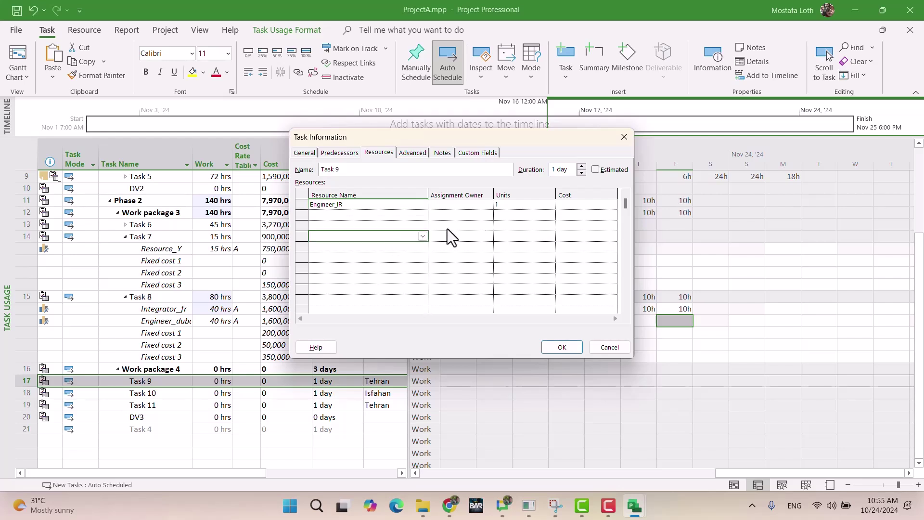
pyautogui.click(449, 506)
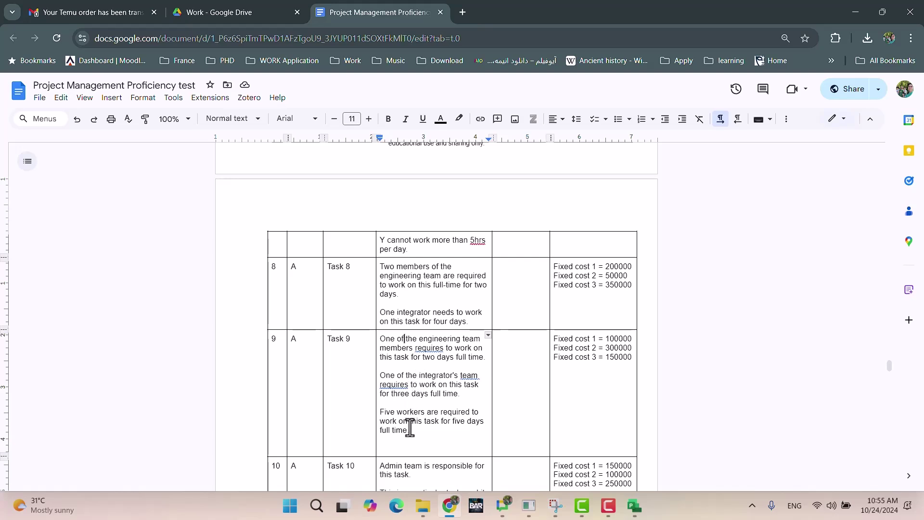
pyautogui.hotkey('alt', 'Tab')
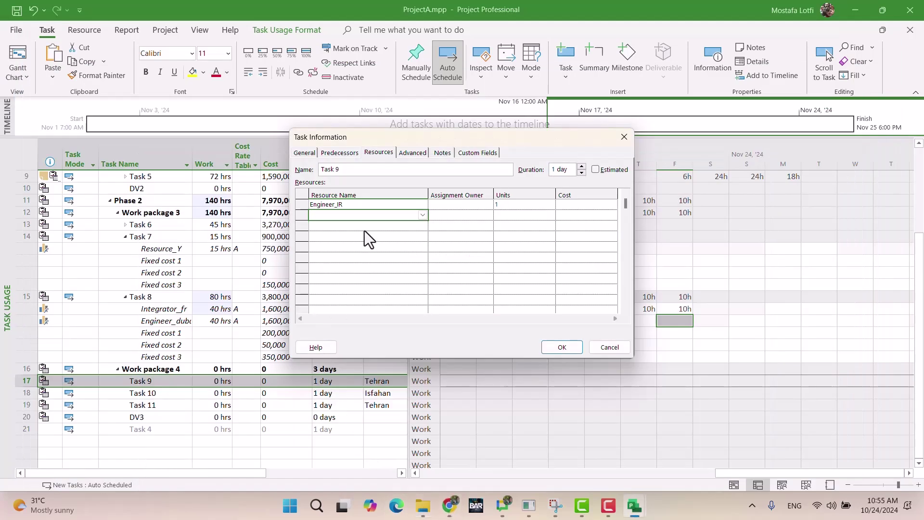
pyautogui.click(422, 215)
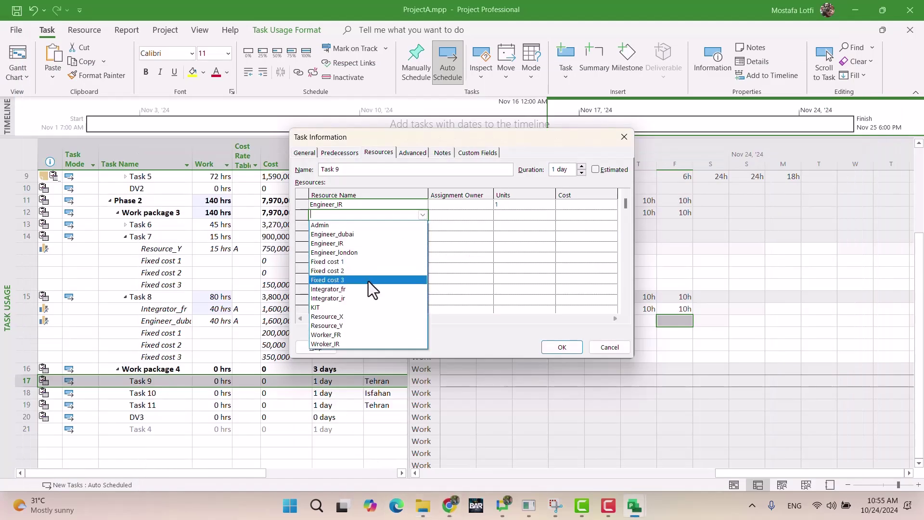
pyautogui.click(354, 299)
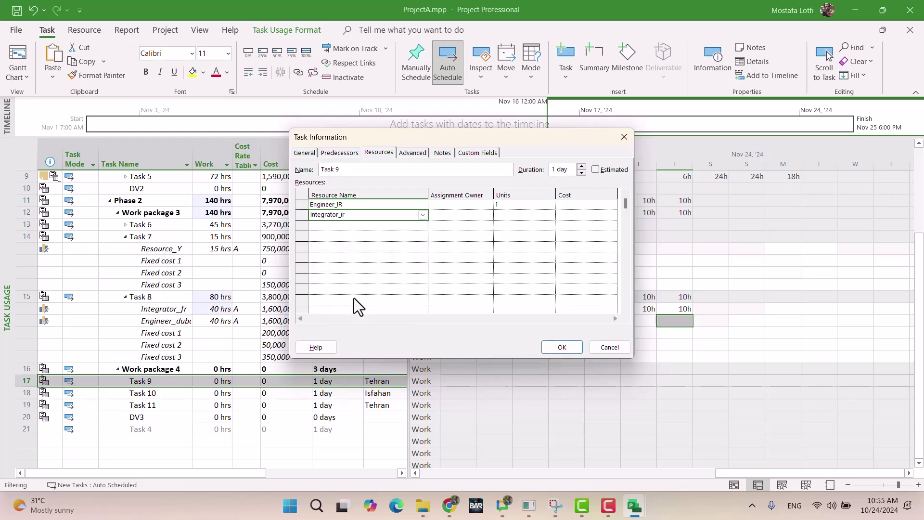
pyautogui.click(380, 226)
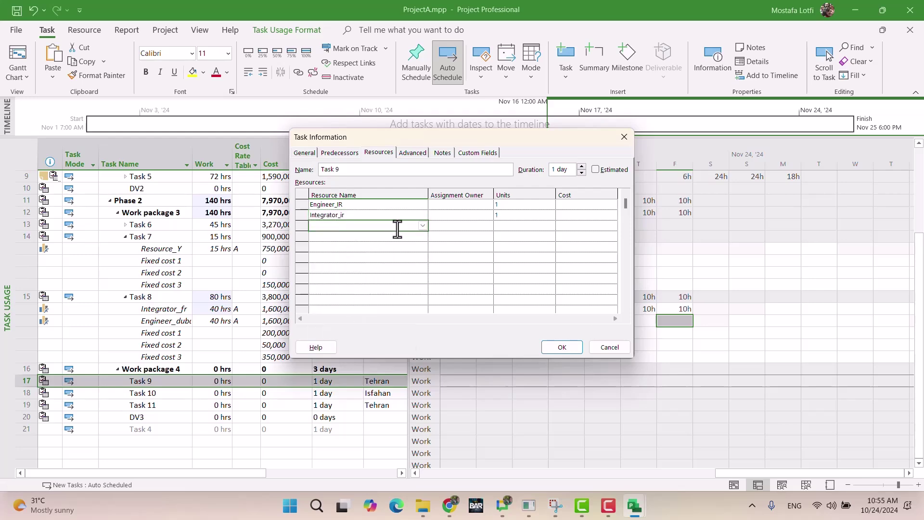
# Add Wroker_IR as a resource of Task 9 after checking the worker requirement in the Google Docs test document.
pyautogui.click(421, 226)
pyautogui.click(422, 226)
pyautogui.click(449, 505)
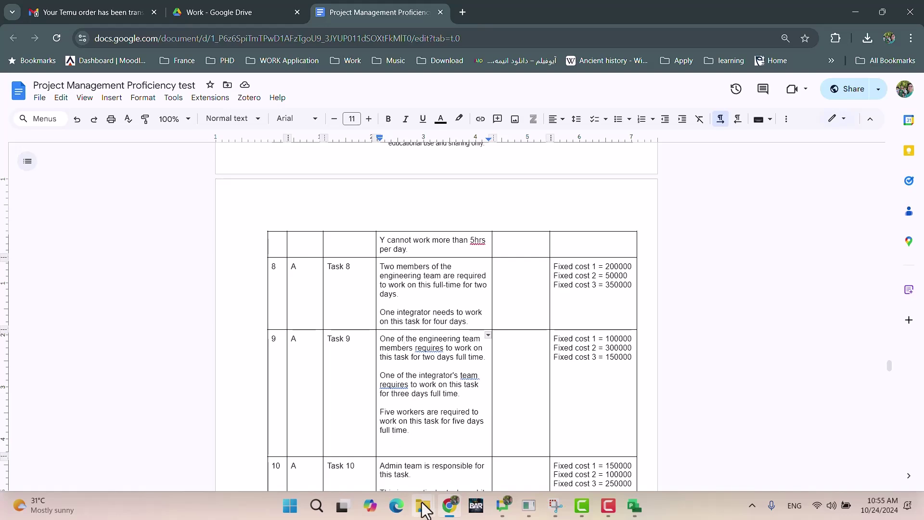
pyautogui.click(441, 516)
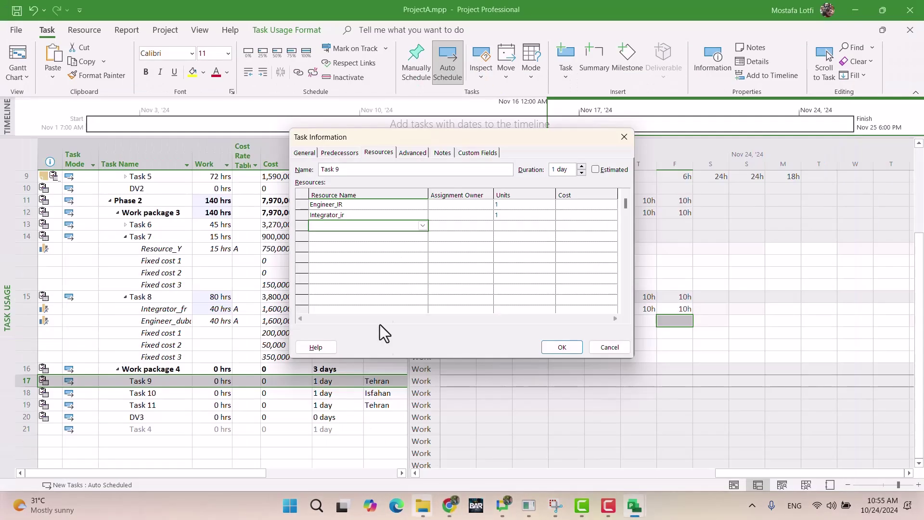
pyautogui.click(425, 229)
pyautogui.click(425, 230)
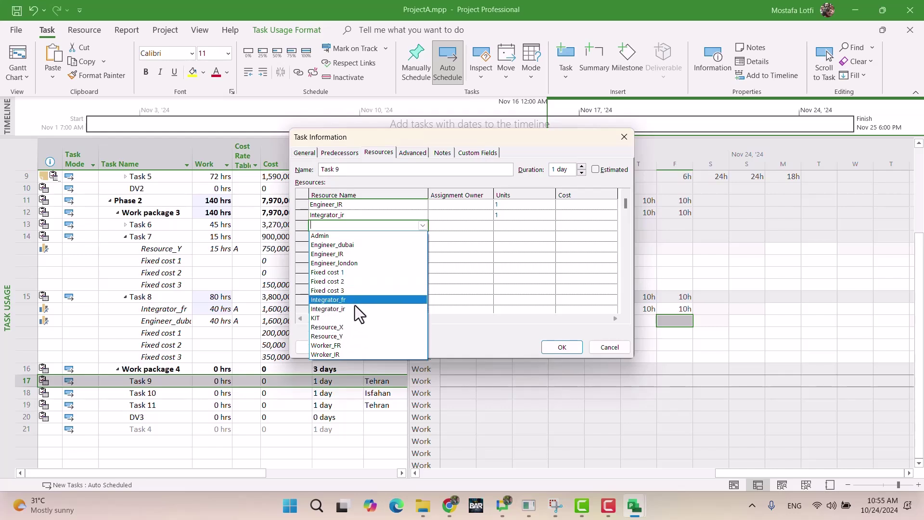
pyautogui.click(345, 353)
pyautogui.click(445, 256)
pyautogui.click(369, 236)
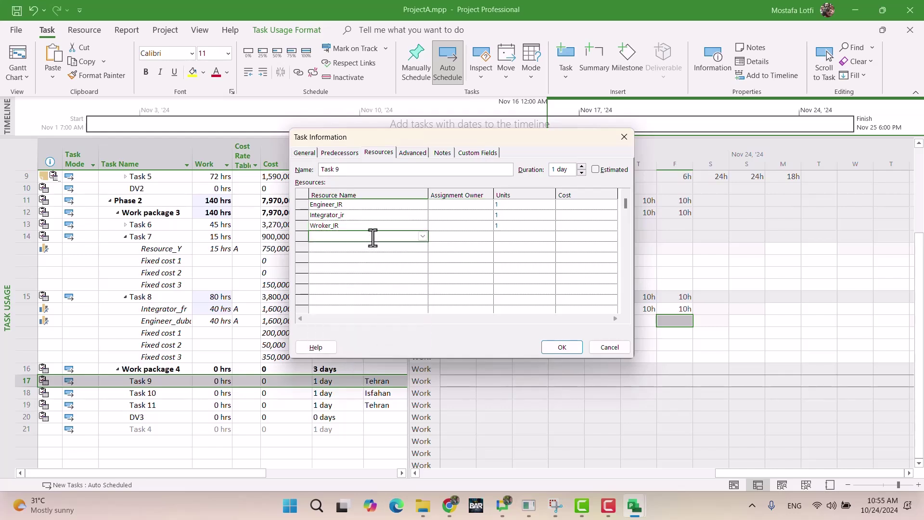
# Add the cost resources Fixed cost 1, Fixed cost 2 and Fixed cost 3 to Task 9.
pyautogui.click(420, 235)
pyautogui.click(366, 283)
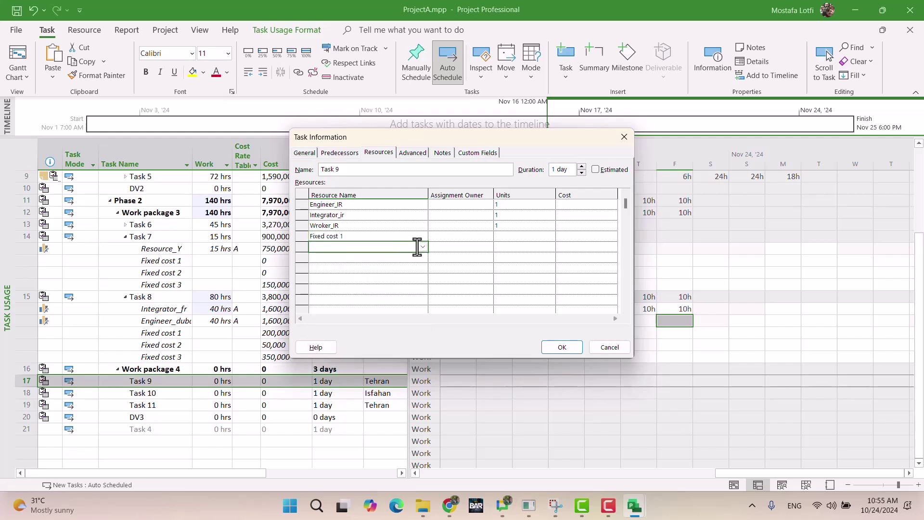
pyautogui.click(422, 247)
pyautogui.click(365, 304)
pyautogui.click(419, 260)
pyautogui.click(423, 257)
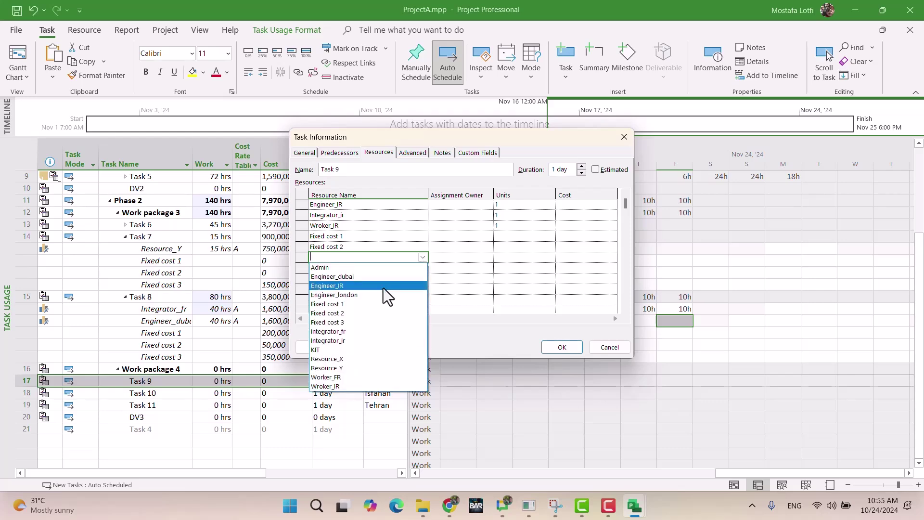
pyautogui.click(355, 322)
# Set Task 9's Fixed cost 1 to 100,000, Fixed cost 2 to 300,000 and Fixed cost 3 to 150,000, and apply the assignments.
pyautogui.click(591, 246)
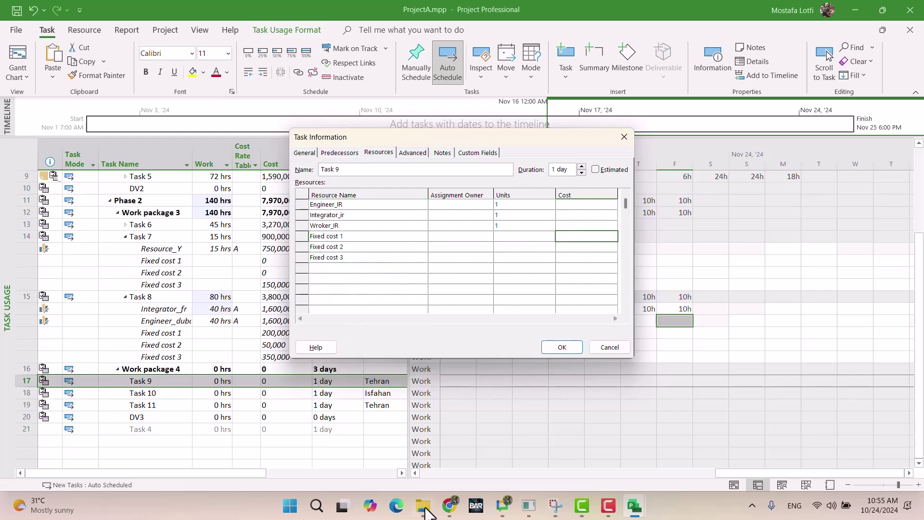
pyautogui.click(450, 506)
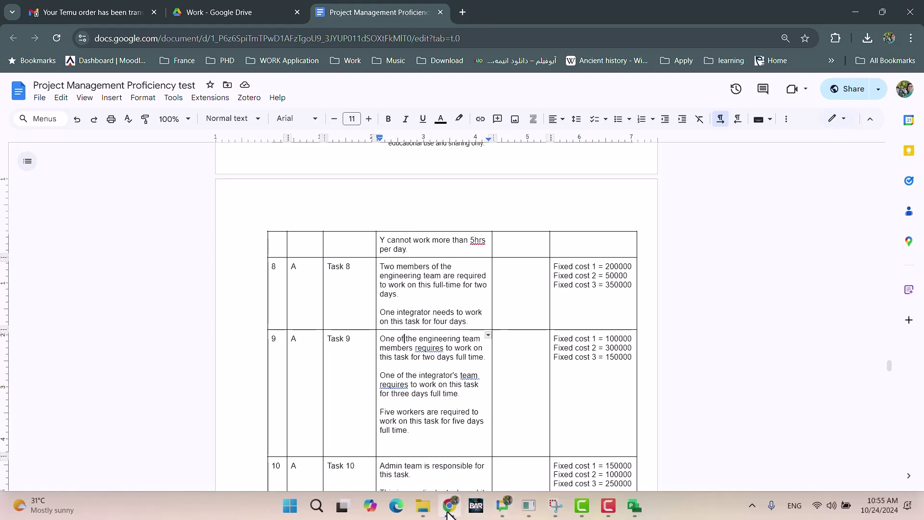
pyautogui.click(635, 505)
pyautogui.write('10')
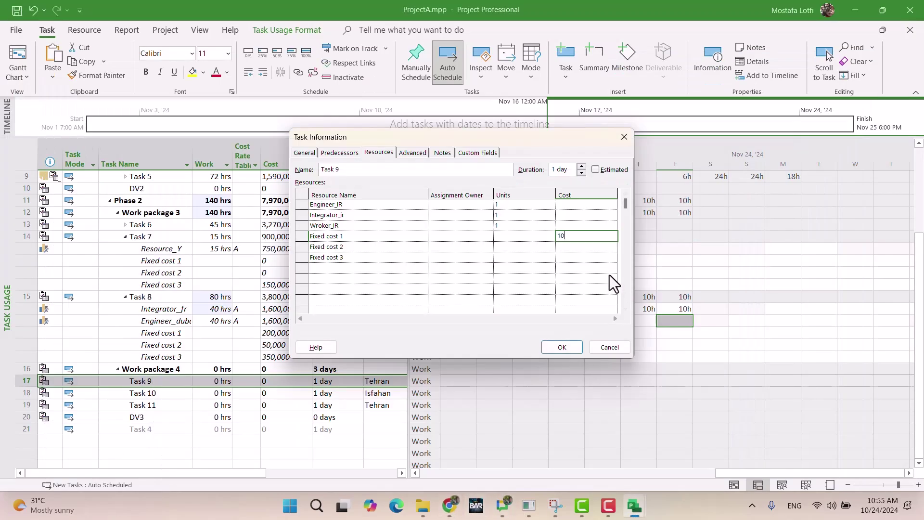
pyautogui.write('0,000')
pyautogui.press('Return')
pyautogui.write('300,000')
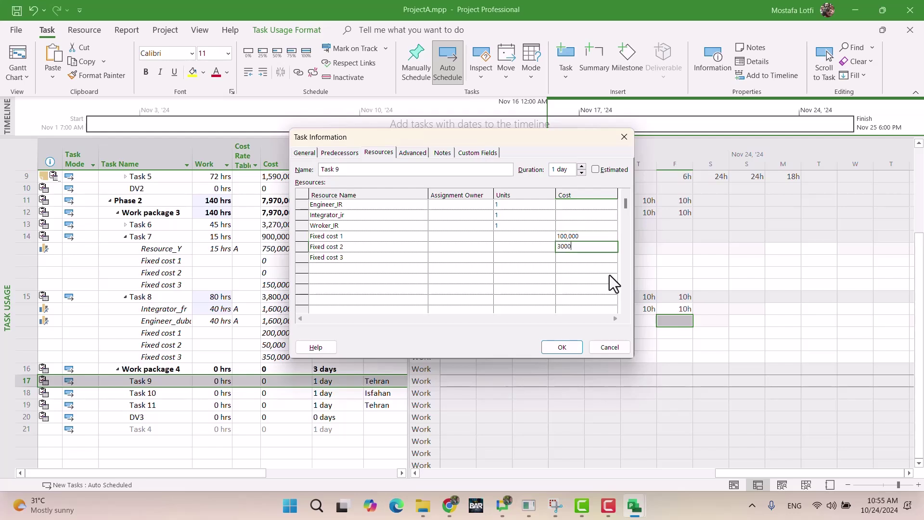
pyautogui.press('Return')
pyautogui.write('150,000')
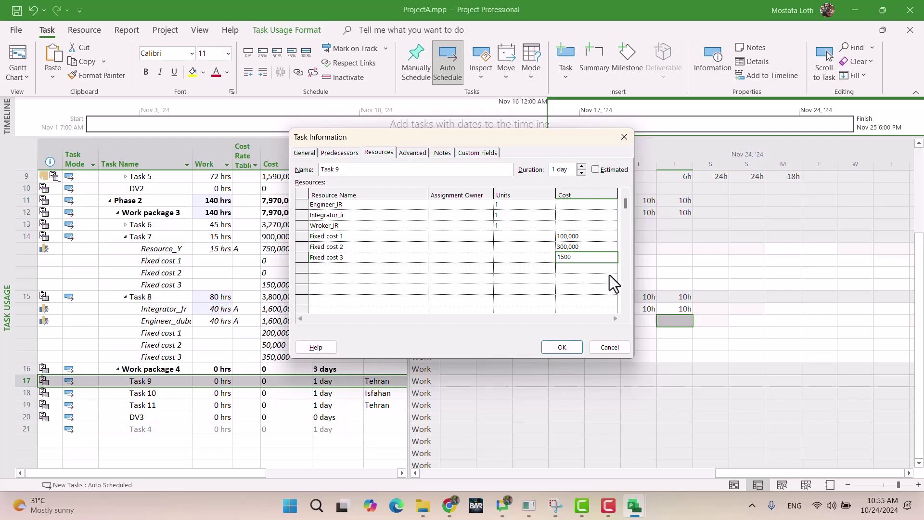
pyautogui.press('Return')
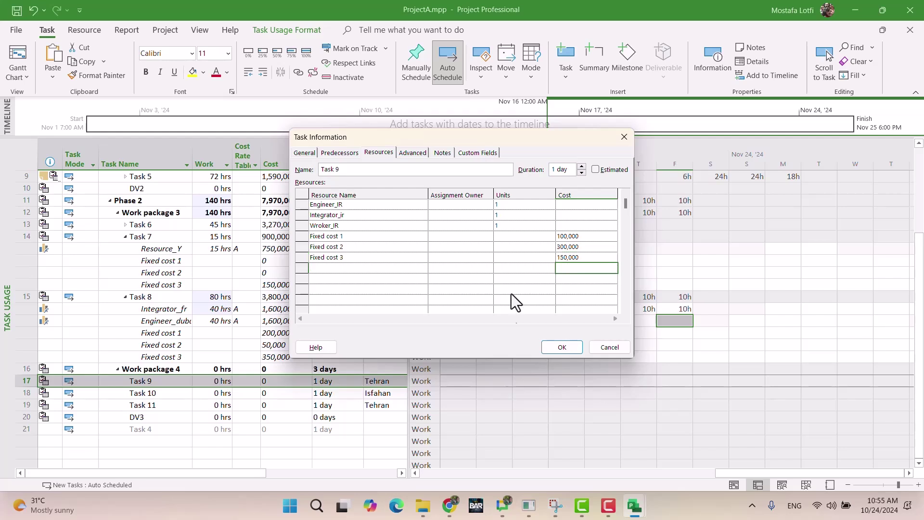
pyautogui.click(561, 348)
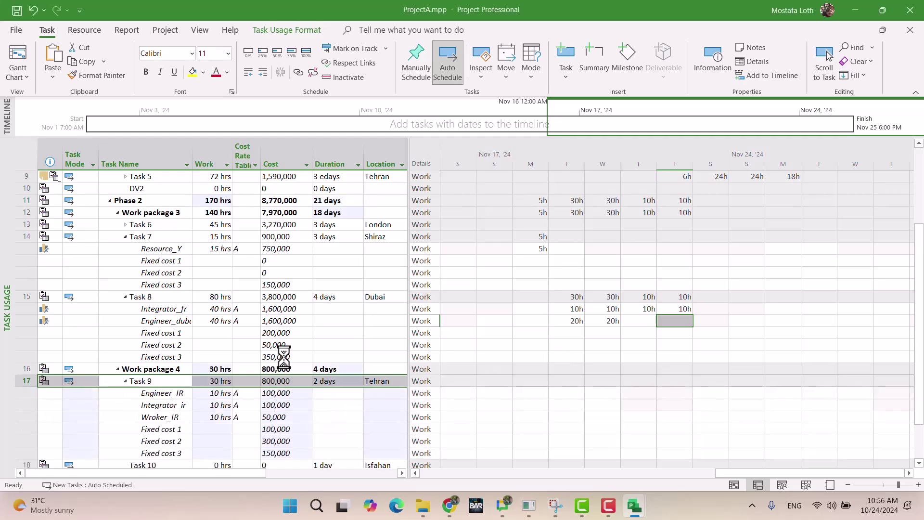
# Examine when Task 9's resources are scheduled, and check the base calendars of the workers and engineers in the Rp.mpp resource sheet.
pyautogui.scroll(-1, 289, 399)
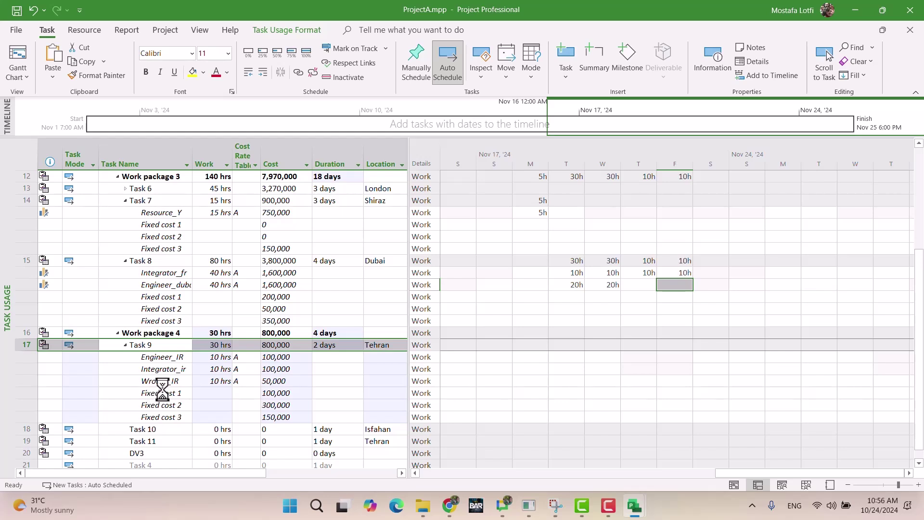
pyautogui.click(240, 369)
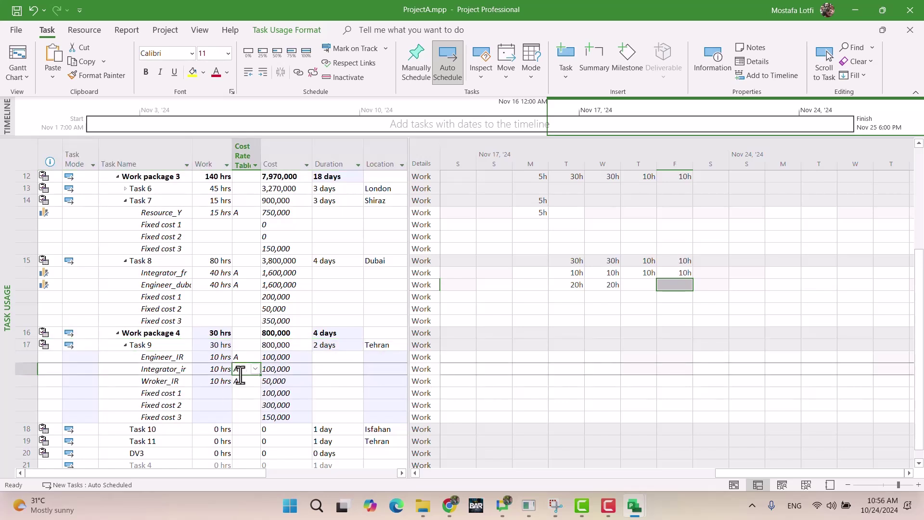
pyautogui.click(825, 60)
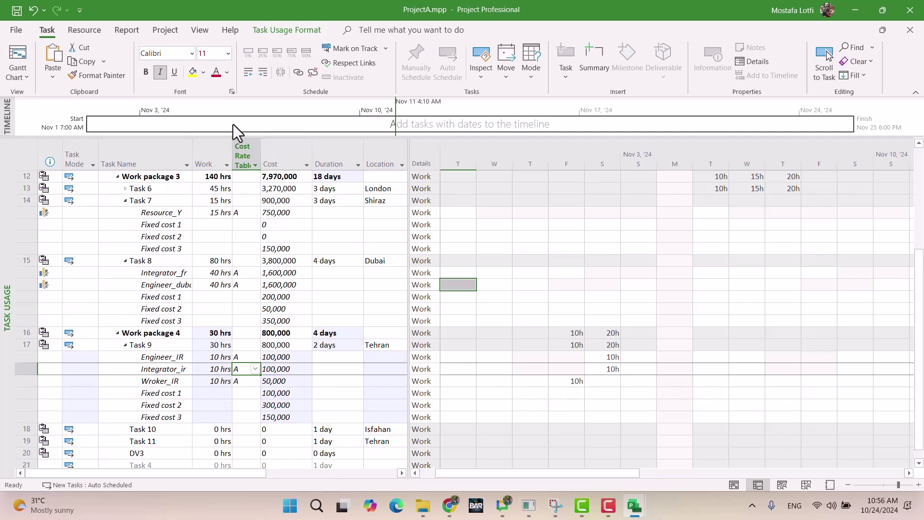
pyautogui.moveTo(635, 505)
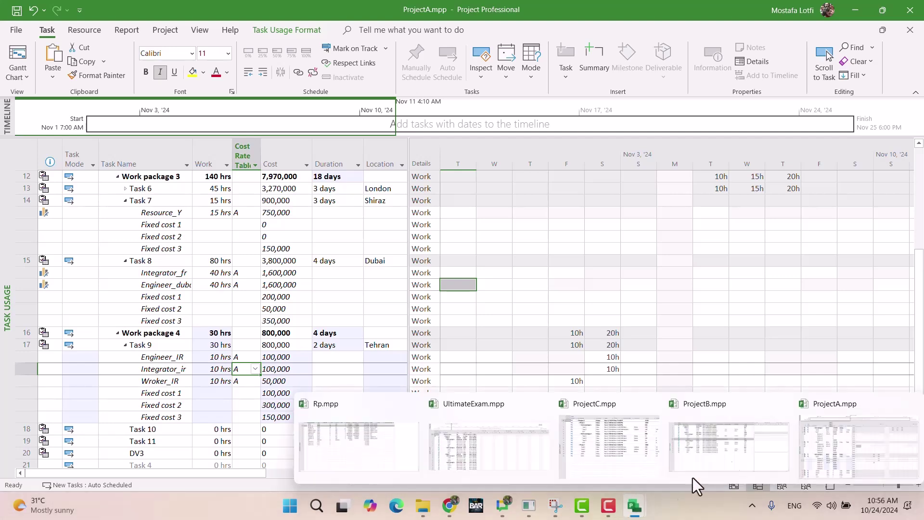
pyautogui.click(393, 440)
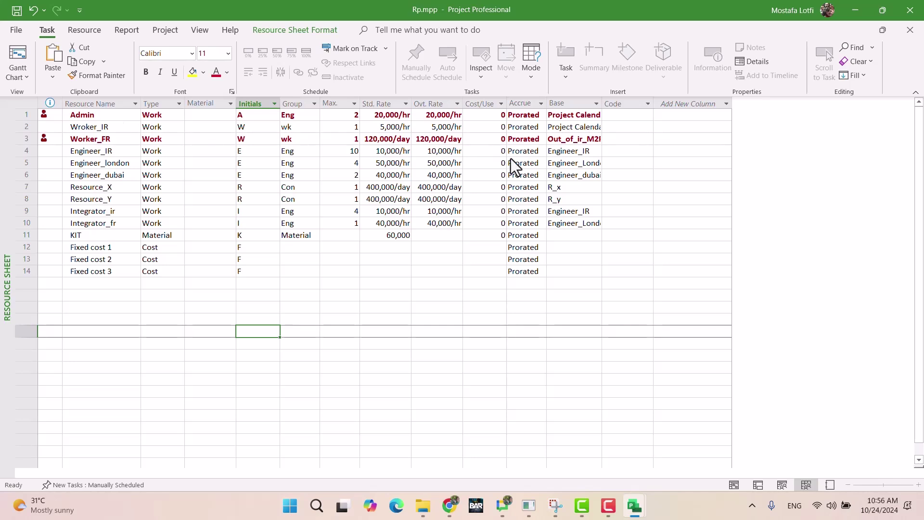
pyautogui.click(572, 143)
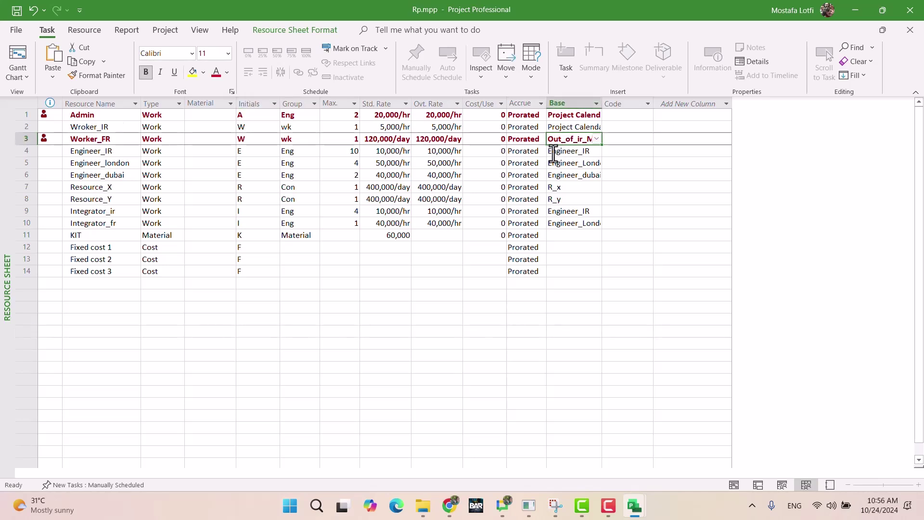
pyautogui.click(551, 175)
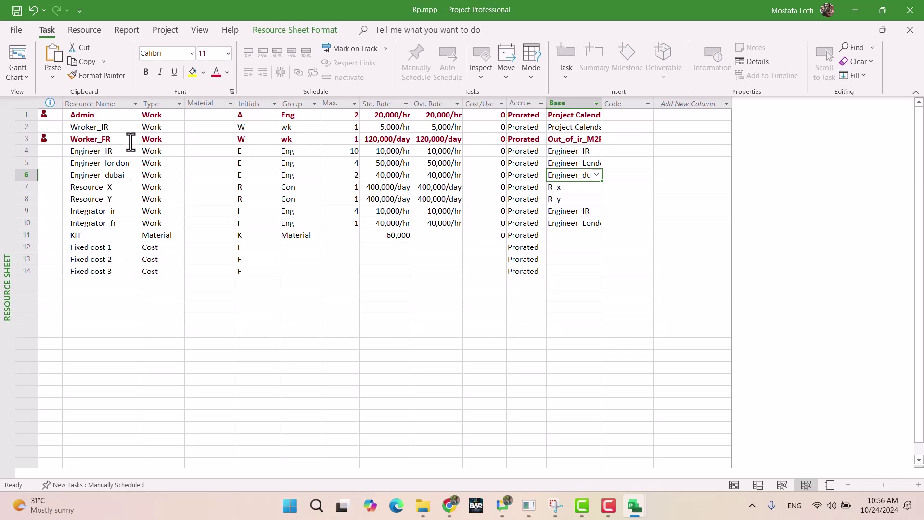
pyautogui.click(126, 127)
pyautogui.click(574, 126)
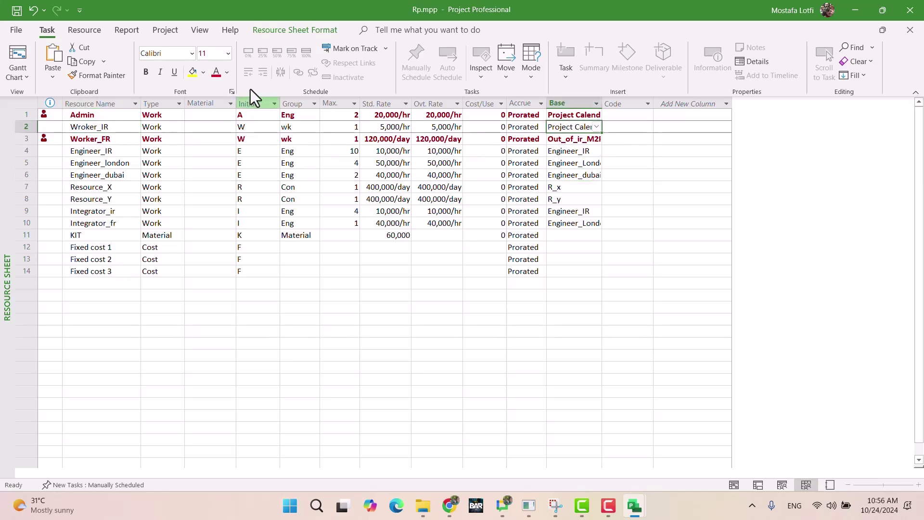
pyautogui.click(166, 30)
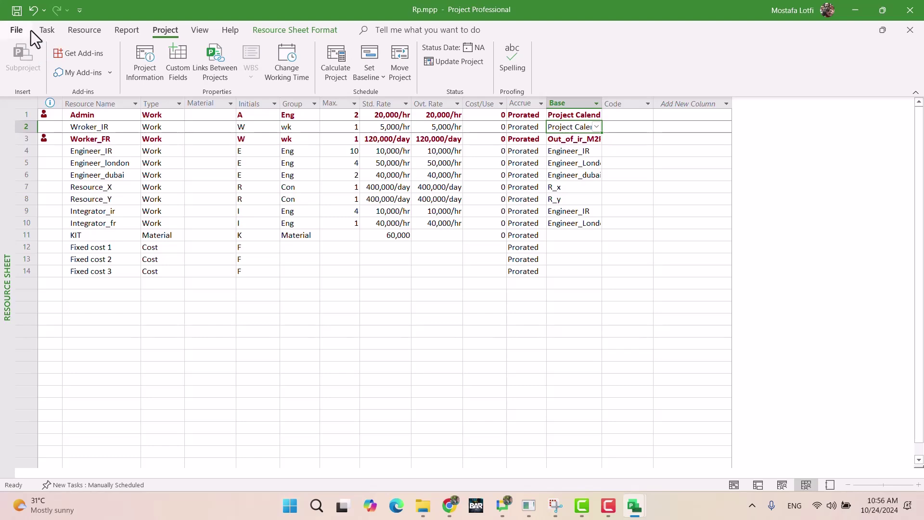
pyautogui.click(49, 29)
pyautogui.click(169, 30)
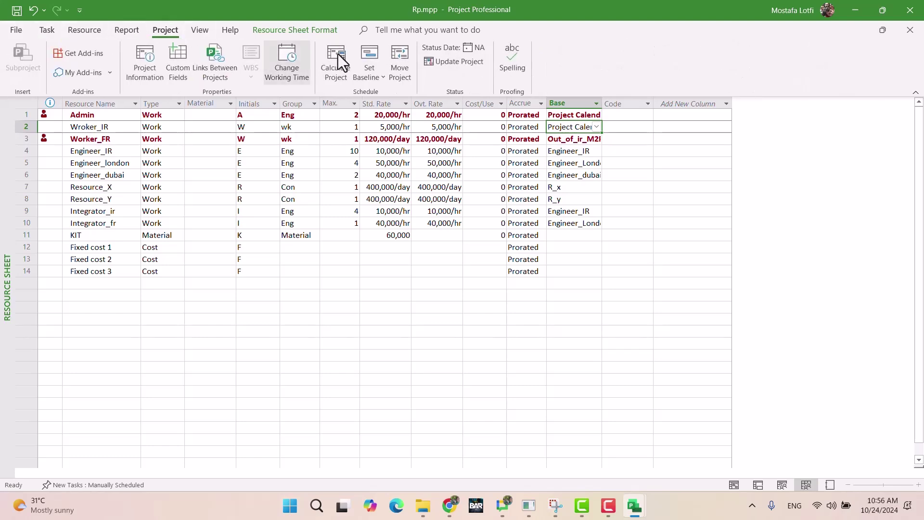
pyautogui.click(291, 63)
pyautogui.click(615, 64)
# Create a new base calendar named Worker IR in Rp.mpp as a copy of Project Calendar.
pyautogui.click(342, 205)
pyautogui.click(277, 295)
pyautogui.click(292, 65)
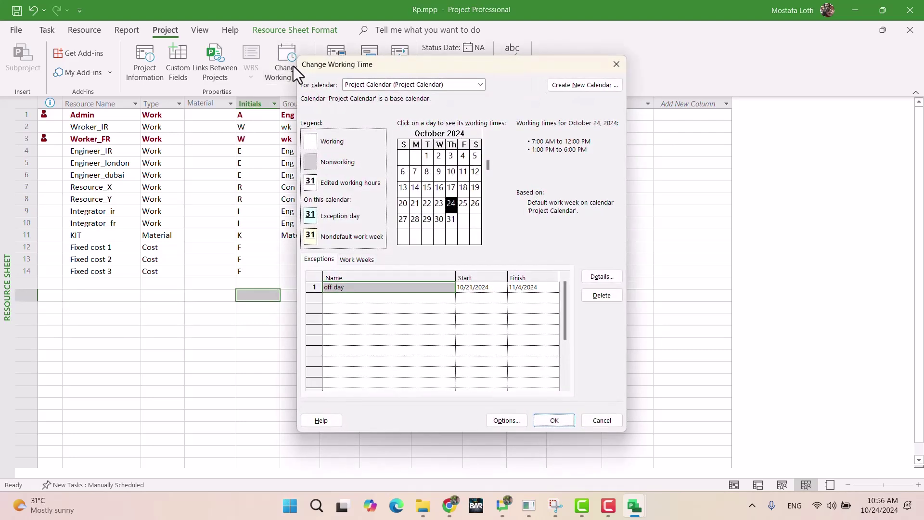
pyautogui.click(583, 88)
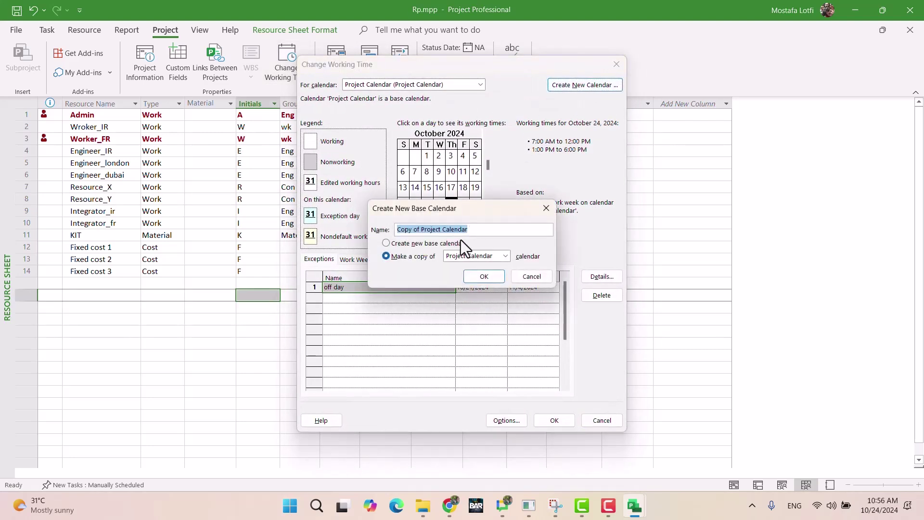
pyautogui.write('Wo')
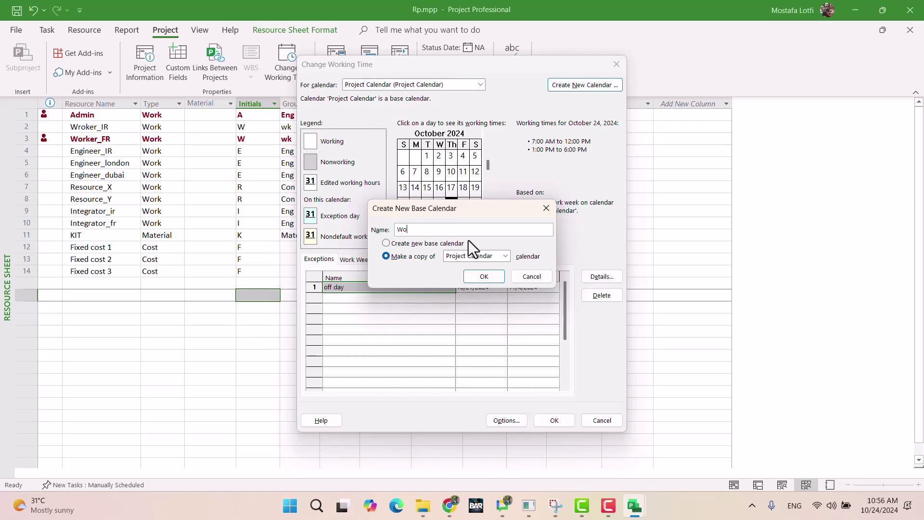
pyautogui.write('rker IR')
pyautogui.click(484, 276)
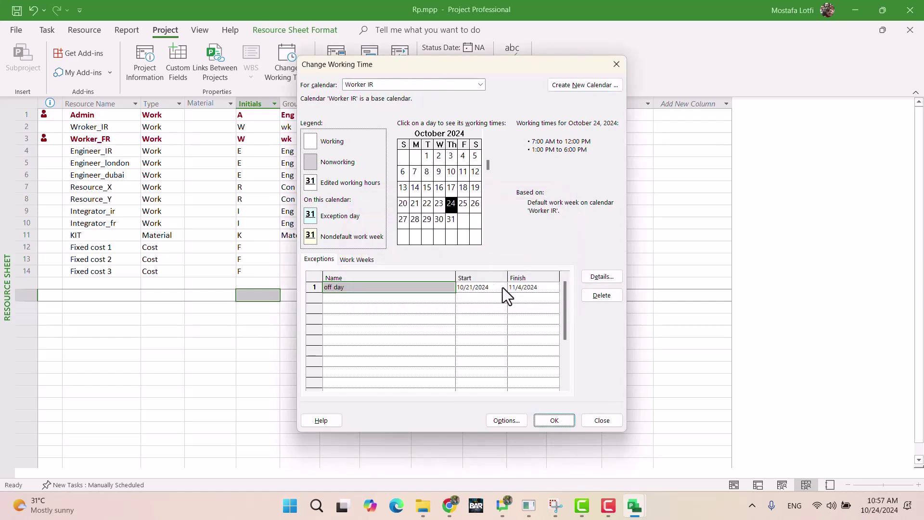
# Set Thursday and Friday as nonworking days in the default work week of the Worker IR calendar.
pyautogui.click(357, 259)
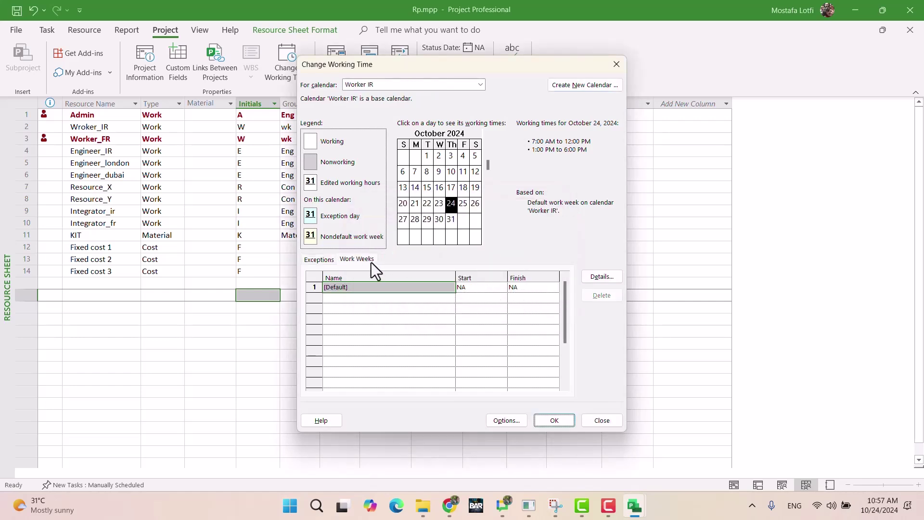
pyautogui.click(597, 277)
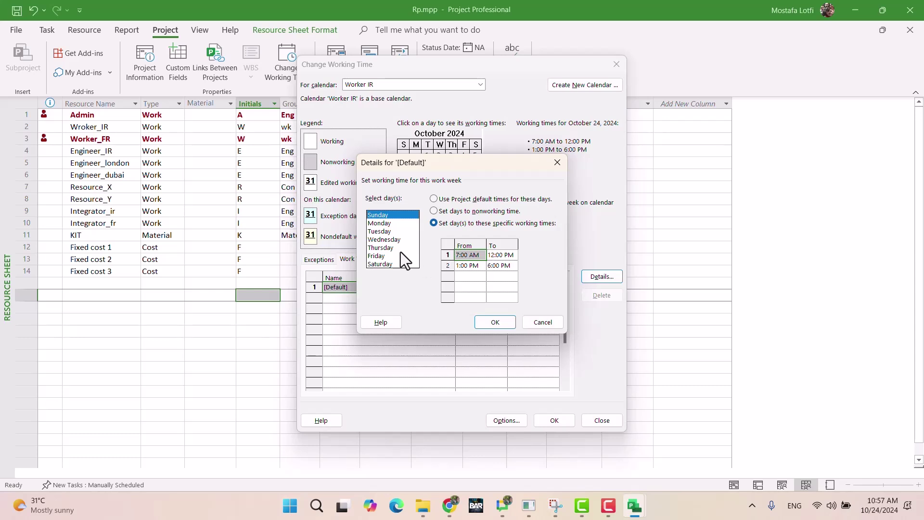
pyautogui.moveTo(386, 258); pyautogui.dragTo(387, 252)
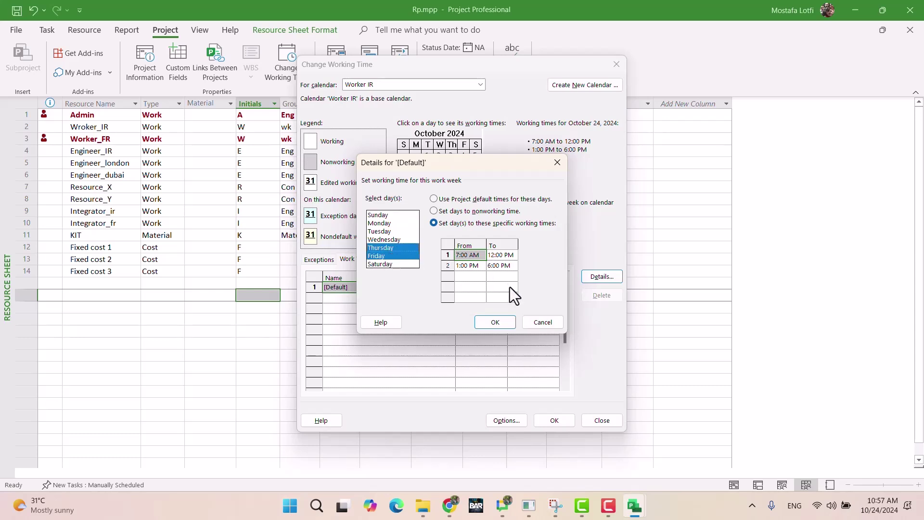
pyautogui.click(455, 212)
pyautogui.click(495, 322)
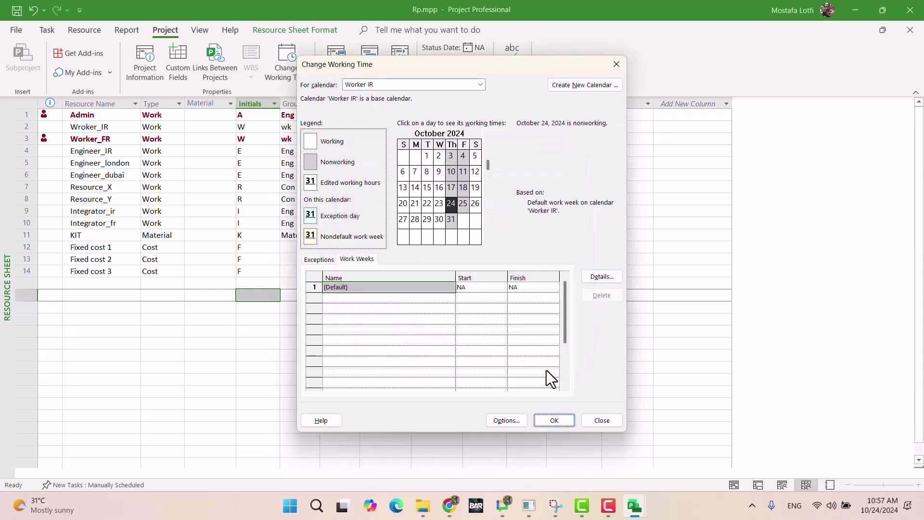
pyautogui.click(560, 423)
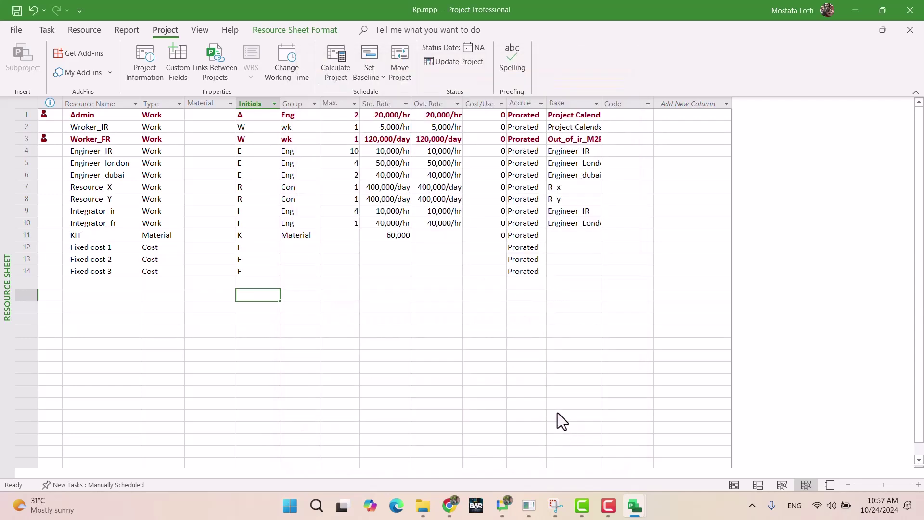
# Check in ProjectA.mpp on which day Wroker_IR's work on Task 9 is scheduled.
pyautogui.click(426, 339)
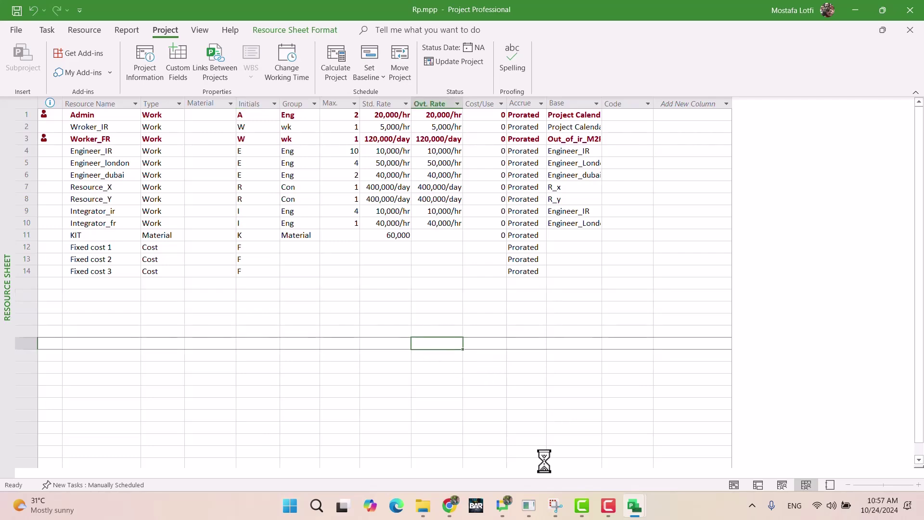
pyautogui.moveTo(635, 505)
pyautogui.click(830, 449)
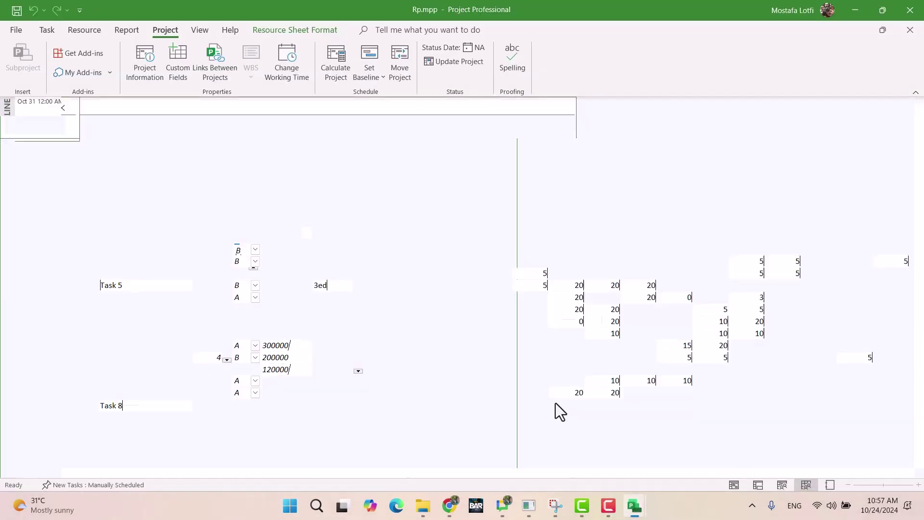
pyautogui.click(289, 418)
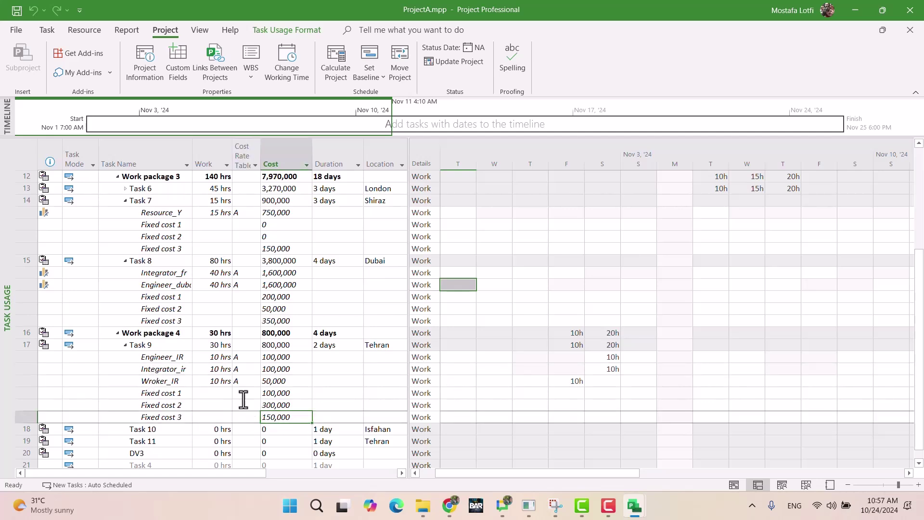
pyautogui.click(171, 382)
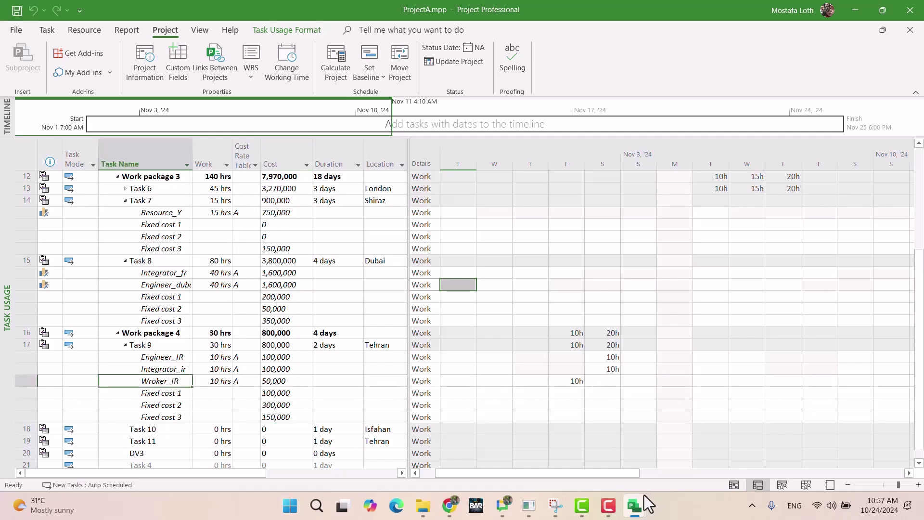
# Assign the Worker IR base calendar to the resource Wroker_IR in the Rp.mpp resource sheet.
pyautogui.moveTo(636, 505)
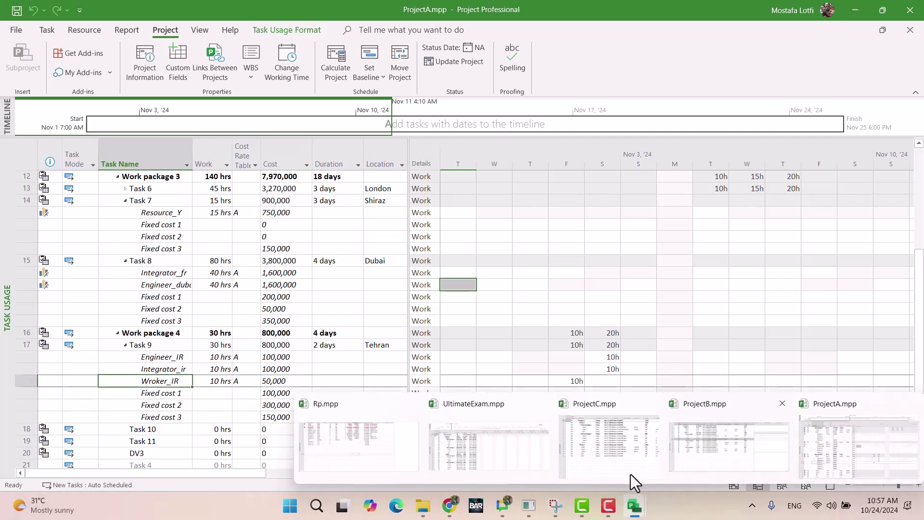
pyautogui.click(345, 451)
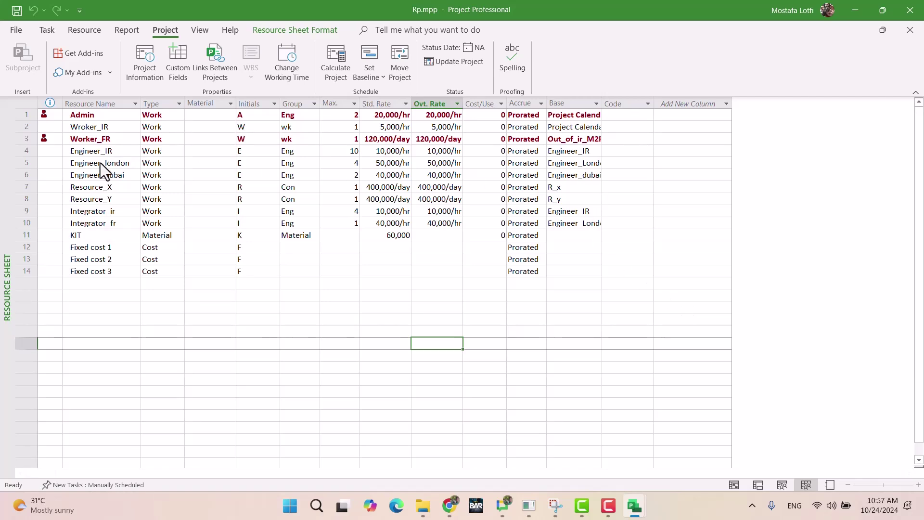
pyautogui.click(602, 129)
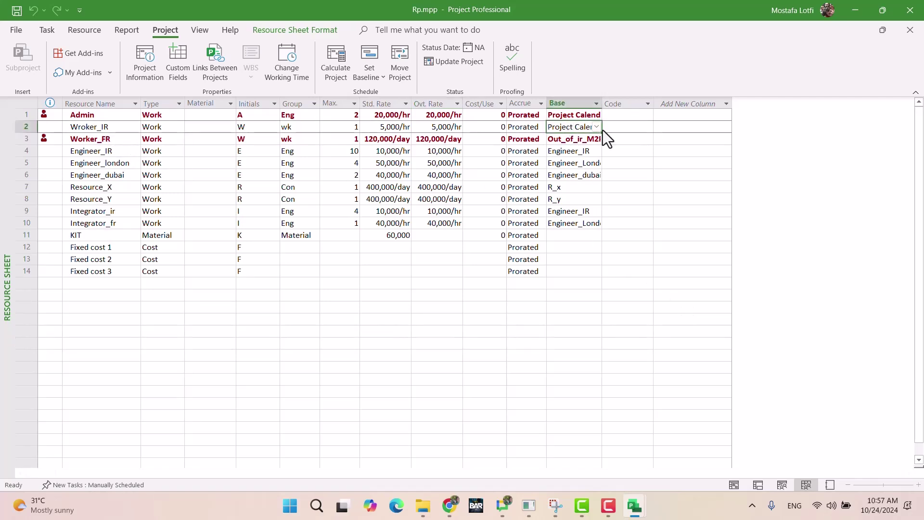
pyautogui.click(598, 129)
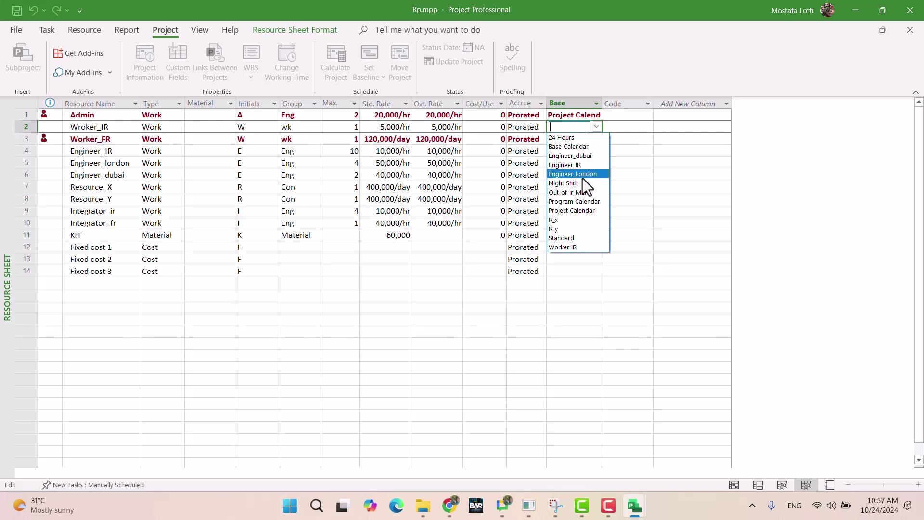
pyautogui.click(582, 247)
pyautogui.click(563, 331)
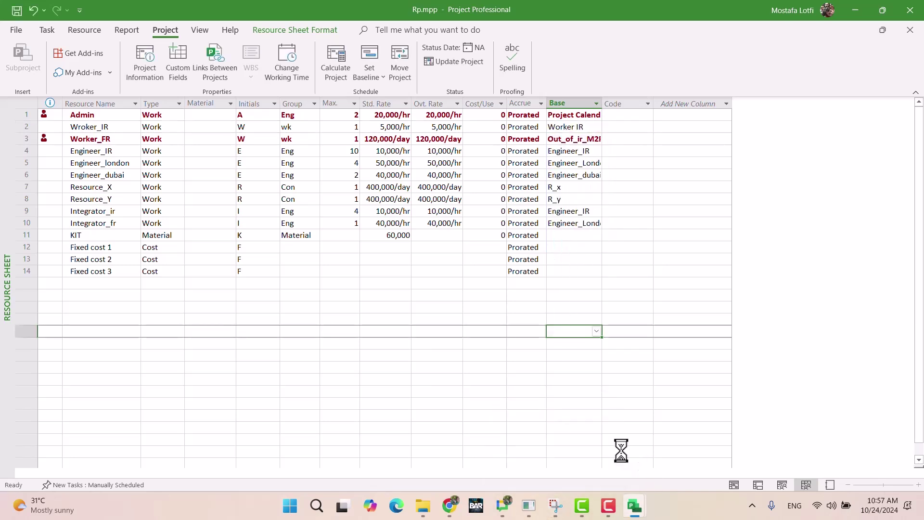
# In ProjectA.mpp, set Wroker_IR's work on Task 9 to 50 h on each of November 2, 3, 5, 6 and 9.
pyautogui.moveTo(634, 505)
pyautogui.click(835, 458)
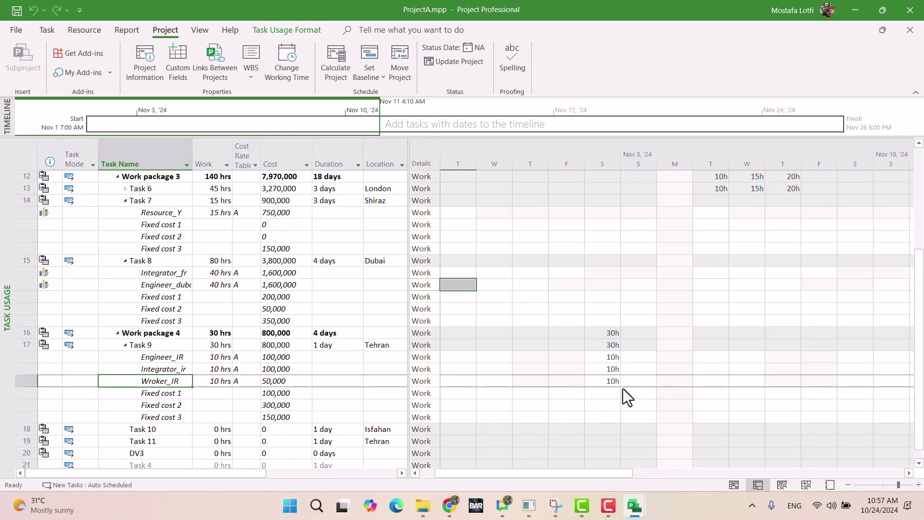
pyautogui.click(611, 383)
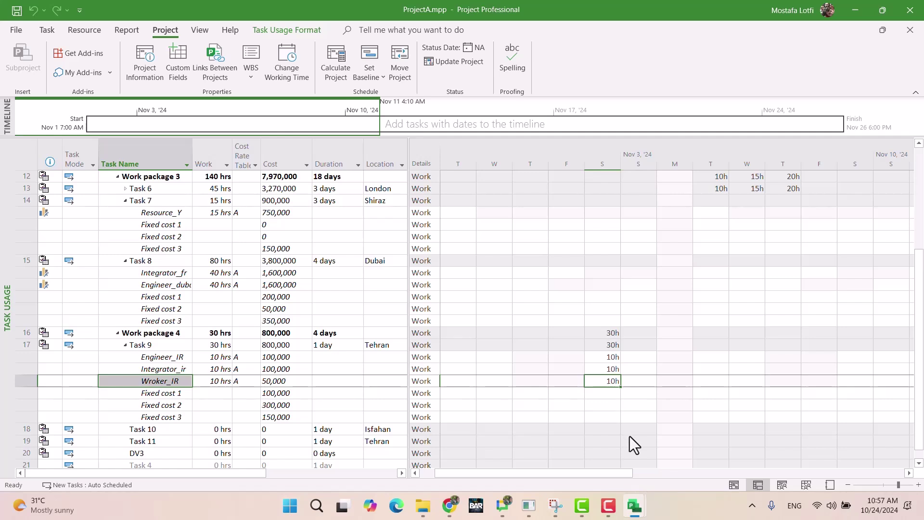
pyautogui.write('50')
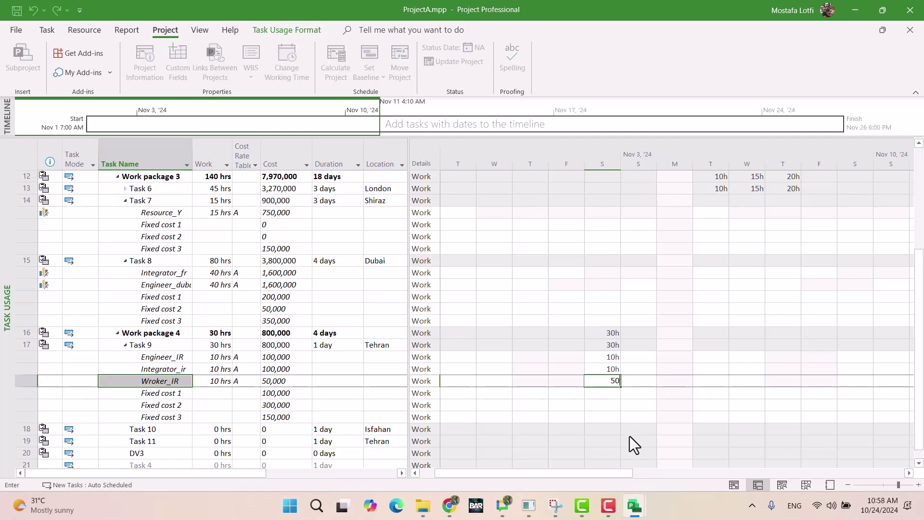
pyautogui.press('Tab')
pyautogui.write('50')
pyautogui.press('Tab')
pyautogui.press('Tab')
pyautogui.write('50')
pyautogui.press('Tab')
pyautogui.write('50')
pyautogui.press('Tab')
pyautogui.press('Tab')
pyautogui.press('Tab')
pyautogui.write('50')
pyautogui.hotkey('shift', 'Tab')
# Check Task 9's staffing in the test document and set Engineer_IR's work on it to 10 h on November 3.
pyautogui.press('Left')
pyautogui.press('Left')
pyautogui.press('Left')
pyautogui.press('Left')
pyautogui.press('Left')
pyautogui.press('Up')
pyautogui.press('Up')
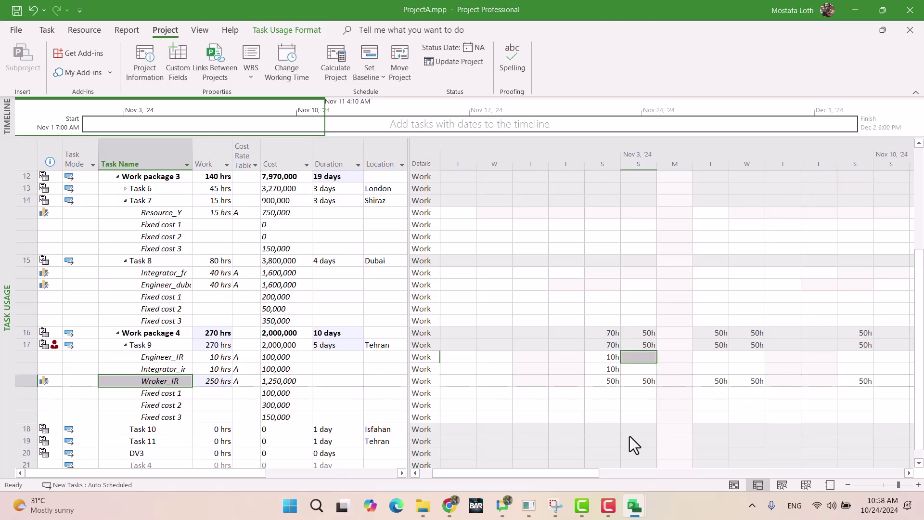
pyautogui.hotkey('alt', 'Tab')
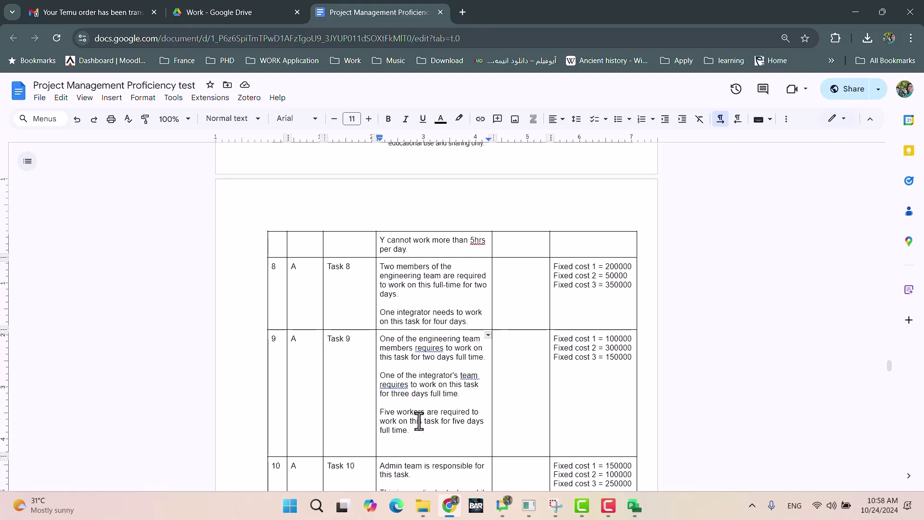
pyautogui.press('F10')
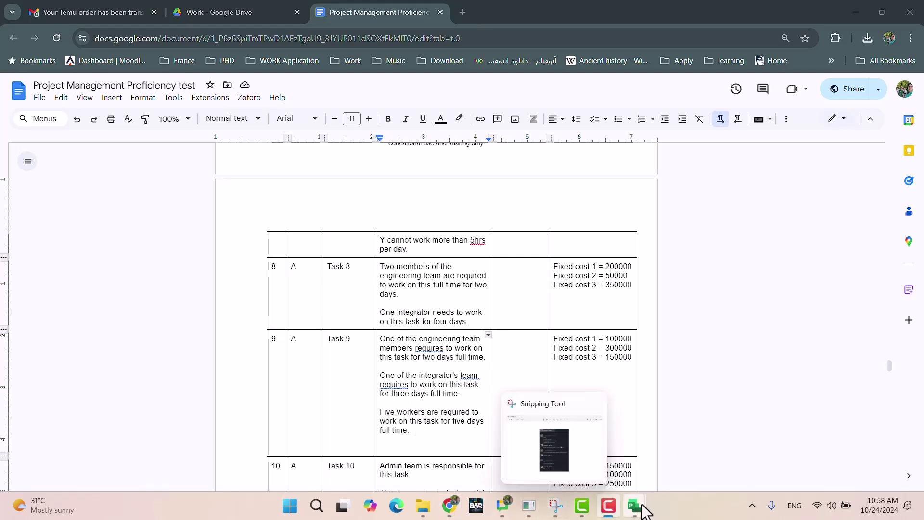
pyautogui.moveTo(635, 505)
pyautogui.click(824, 452)
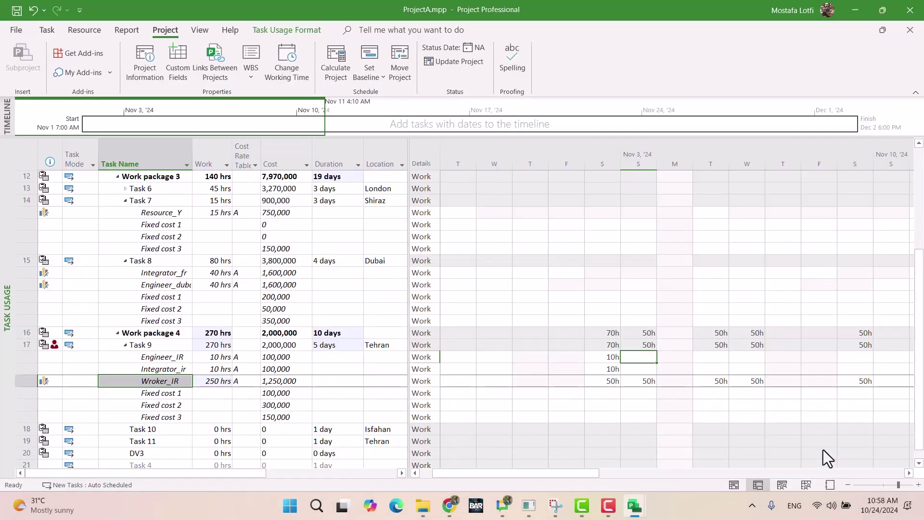
pyautogui.write('10')
pyautogui.press('Return')
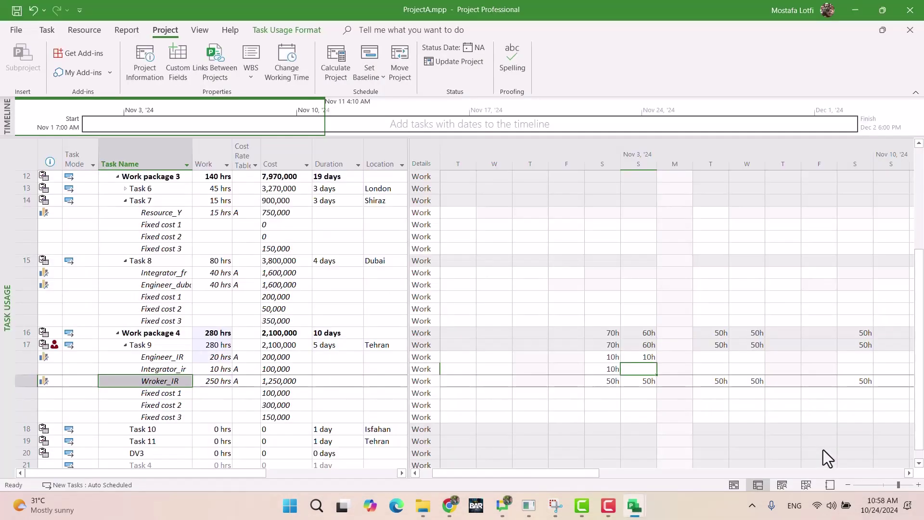
pyautogui.press('Up')
pyautogui.press('Down')
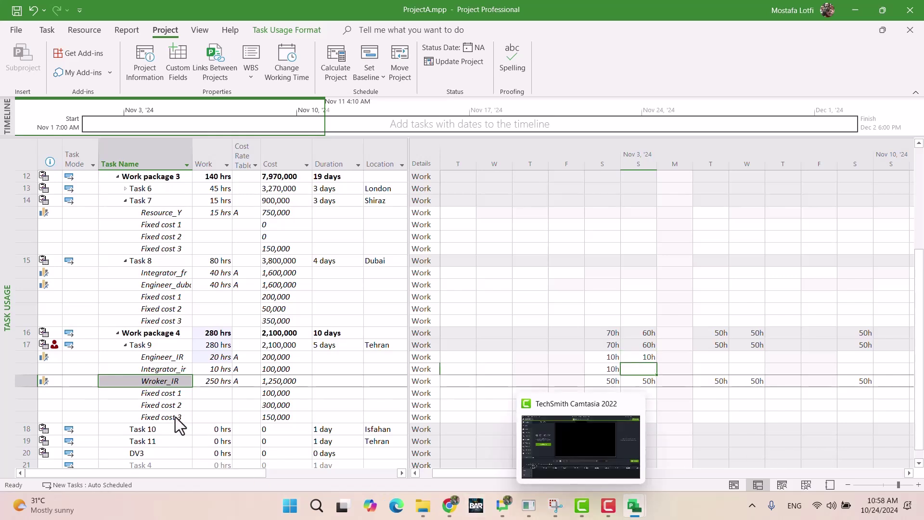
# Set Integrator_ir's work on Task 9 to 10 h on November 3 and November 5, and save ProjectA.mpp.
pyautogui.click(30, 369)
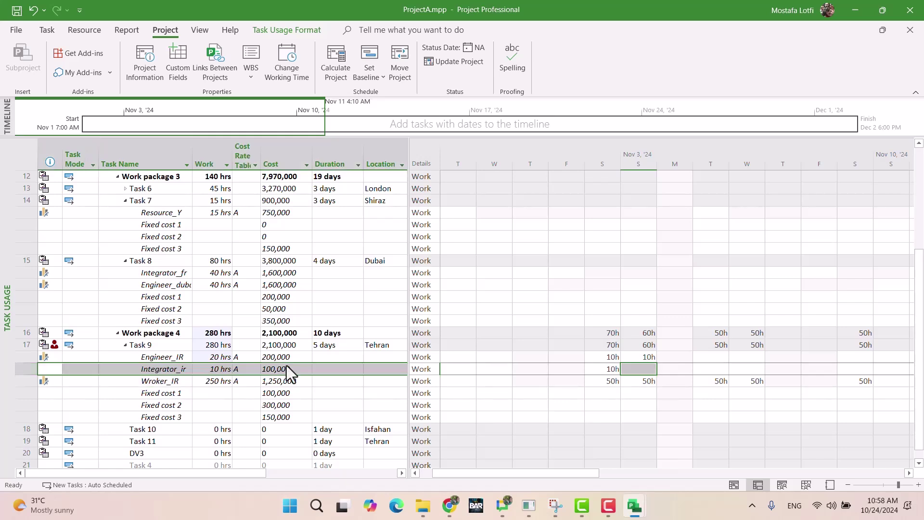
pyautogui.doubleClick(648, 370)
pyautogui.write('10')
pyautogui.press('Return')
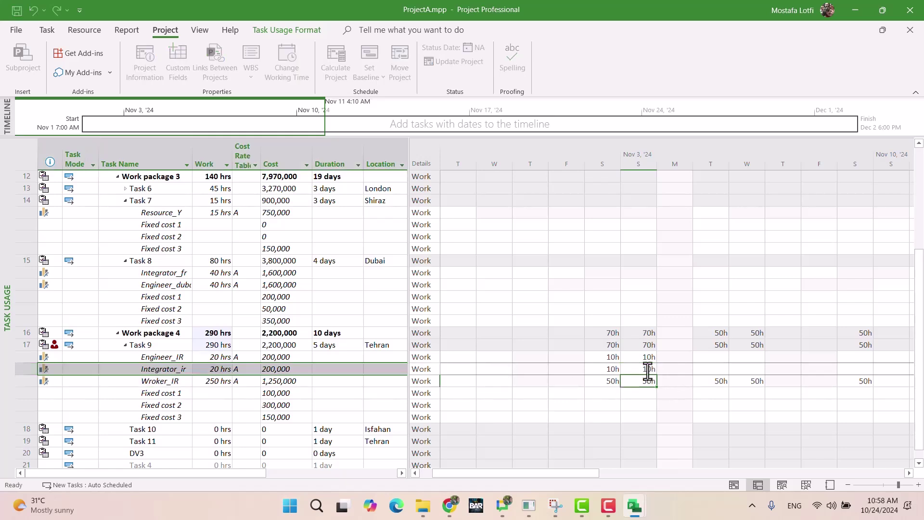
pyautogui.press('Right')
pyautogui.press('Right')
pyautogui.write('10')
pyautogui.press('Return')
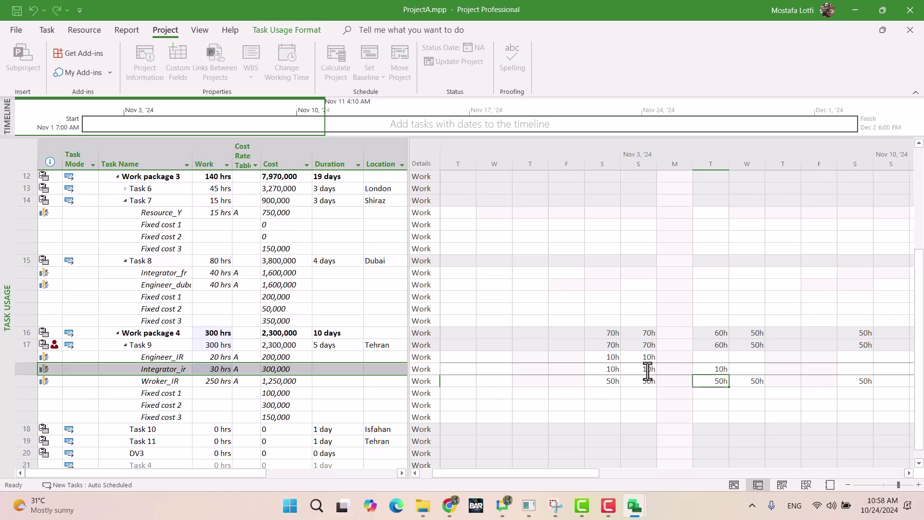
pyautogui.hotkey('ctrl', 's')
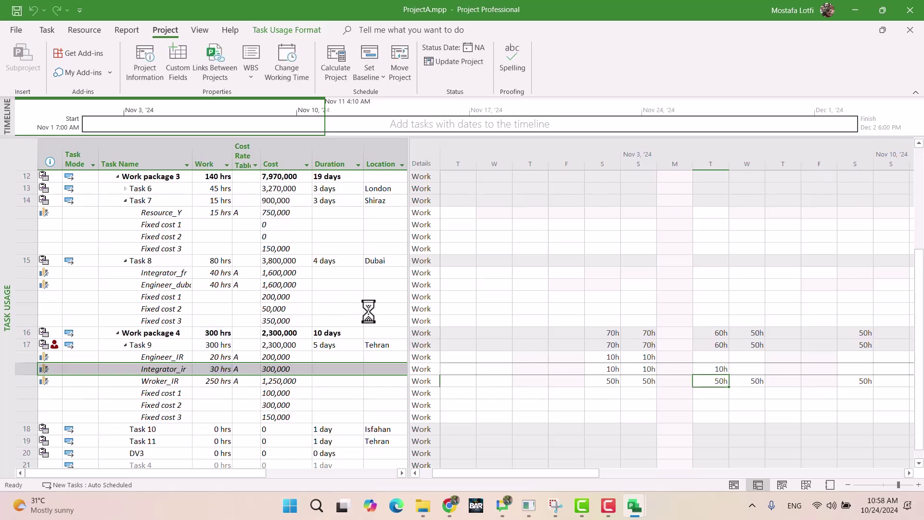
# Review Task 9's duration and the daily distribution of its resources' work in the Task Usage view.
pyautogui.click(337, 333)
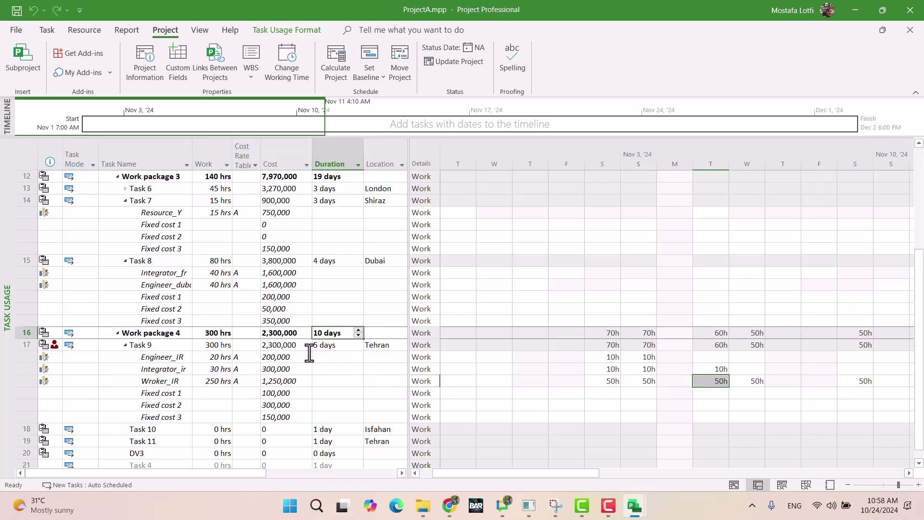
pyautogui.click(166, 345)
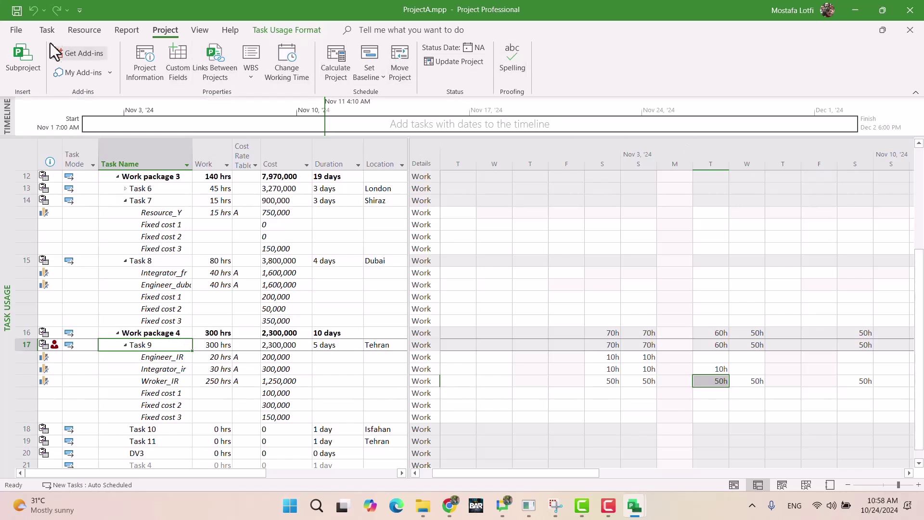
pyautogui.scroll(3, 481, 63)
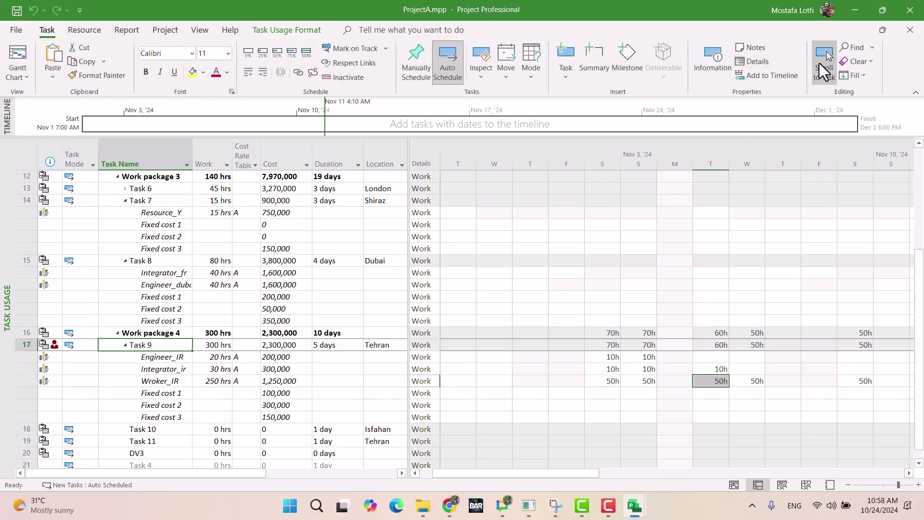
pyautogui.click(824, 65)
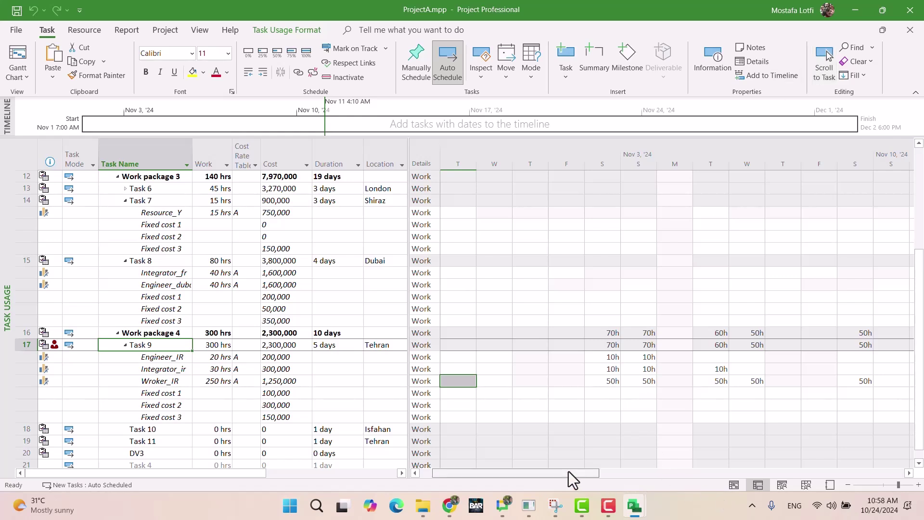
pyautogui.hscroll(-1, 573, 471)
pyautogui.click(534, 410)
pyautogui.press('Up')
pyautogui.press('Up')
pyautogui.press('Up')
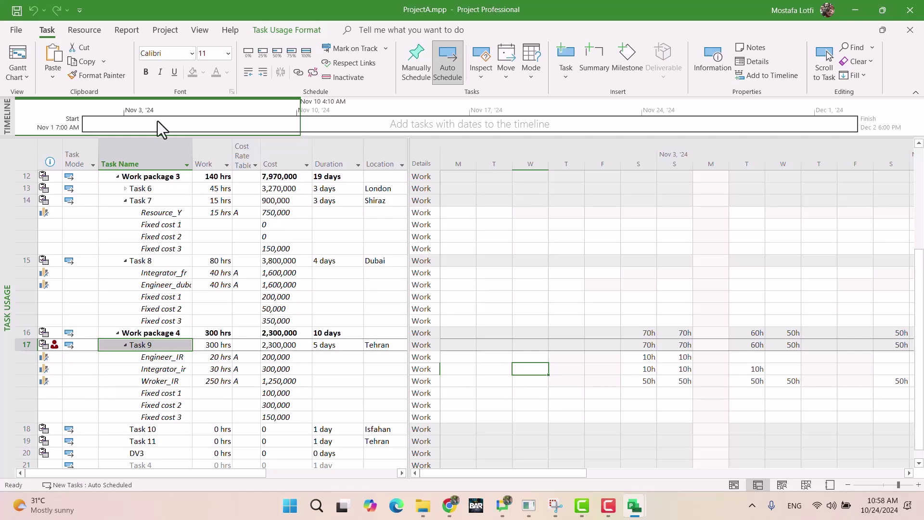
# Examine Task 9's bar and dependencies in the Gantt Chart view, and return to the test document in the browser.
pyautogui.click(19, 56)
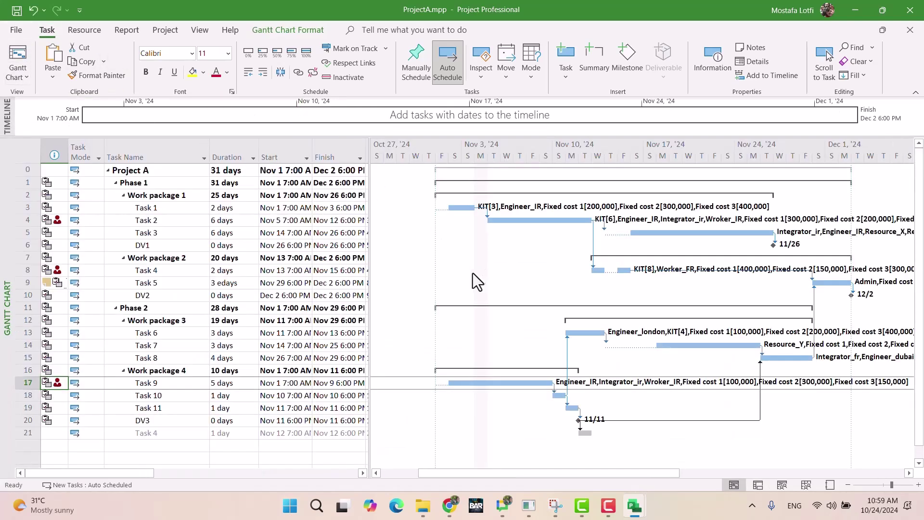
pyautogui.click(516, 385)
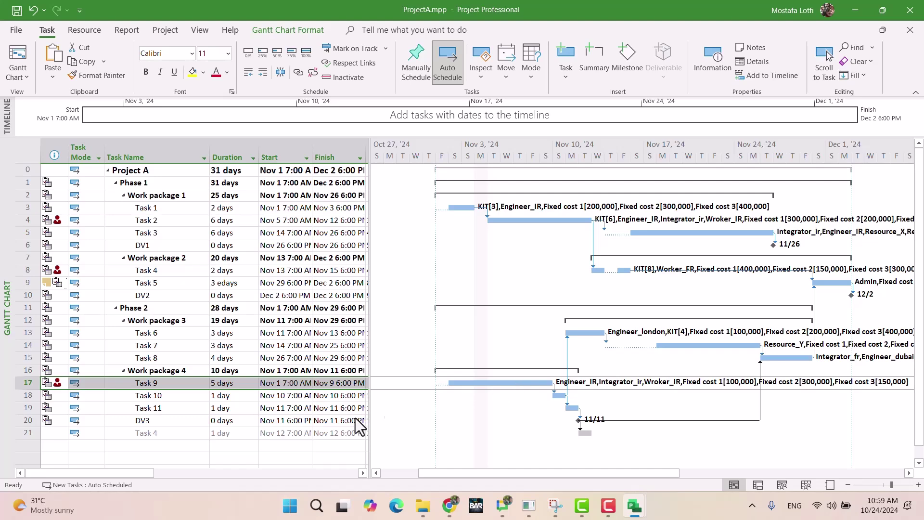
pyautogui.click(450, 505)
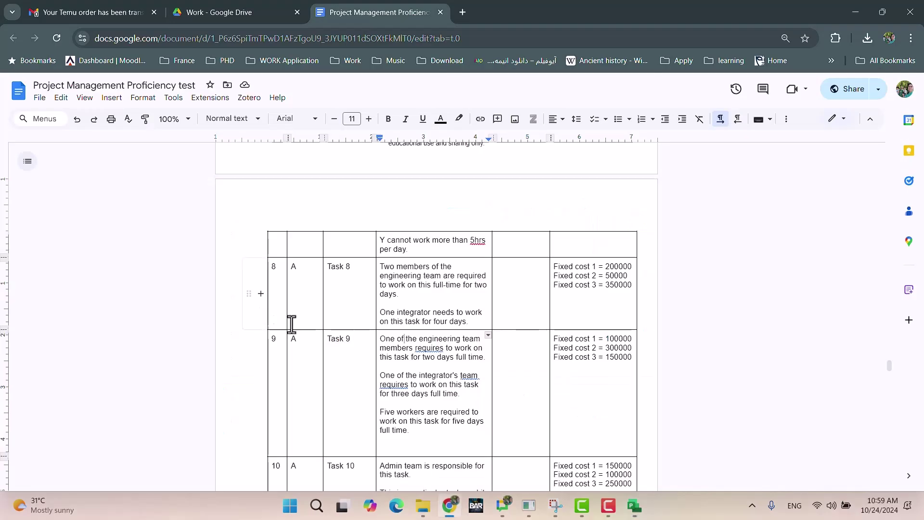
# Check Project A's activity list in the test document for the tasks' predecessors, and switch back to ProjectA.mpp in Project.
pyautogui.scroll(15, 393, 316)
pyautogui.scroll(20, 393, 317)
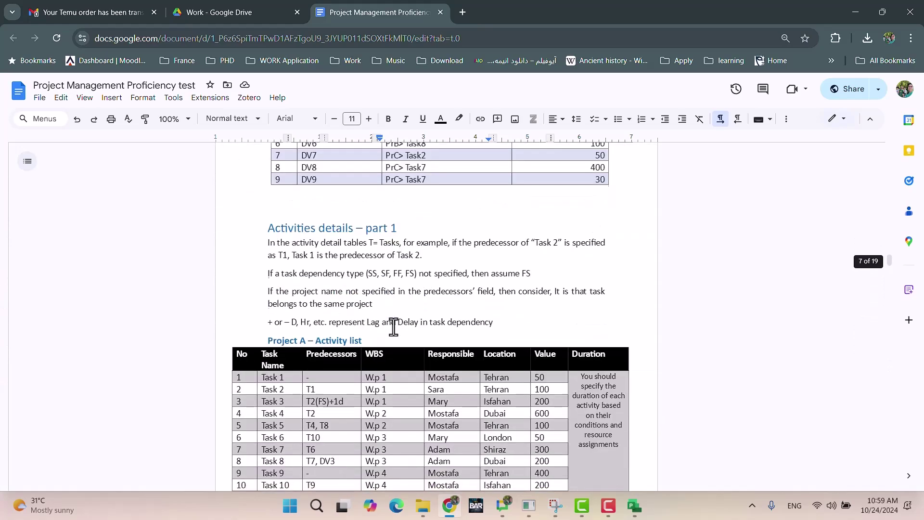
pyautogui.scroll(-7, 393, 326)
pyautogui.scroll(4, 392, 326)
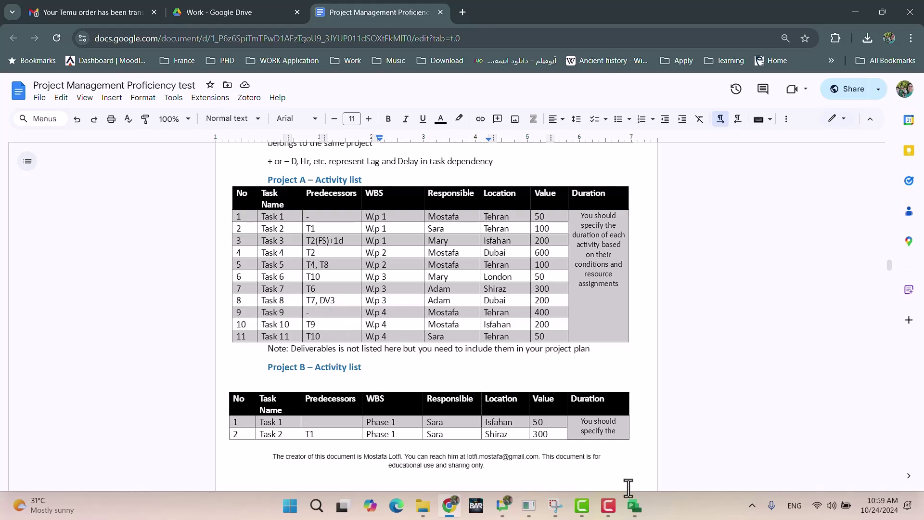
pyautogui.moveTo(634, 505)
pyautogui.click(840, 466)
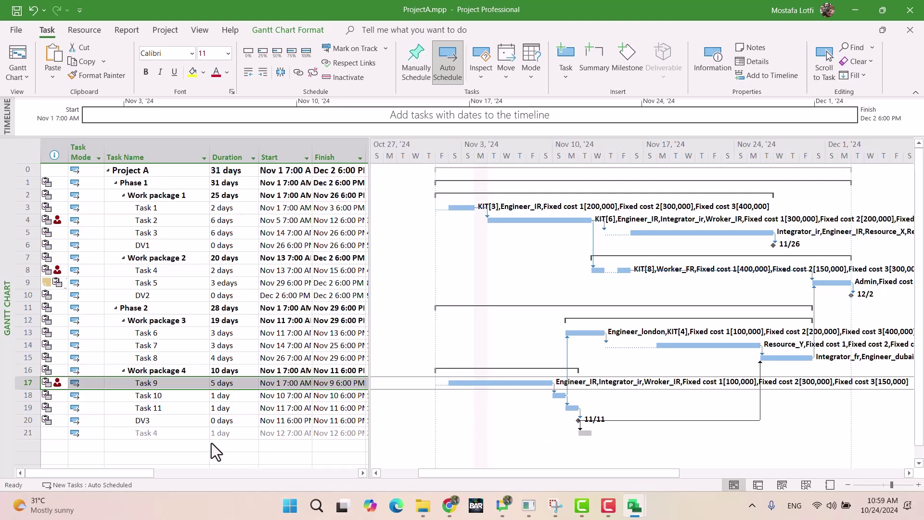
# Display the project in the Task Usage view, collapse Task 9's assignments and select Task 10.
pyautogui.click(227, 385)
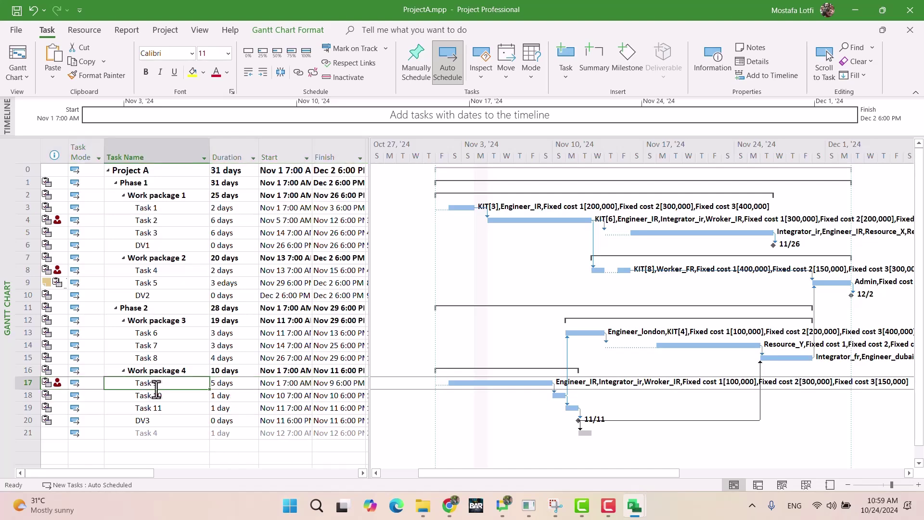
pyautogui.click(235, 370)
pyautogui.click(168, 384)
pyautogui.click(227, 384)
pyautogui.click(154, 387)
pyautogui.click(15, 78)
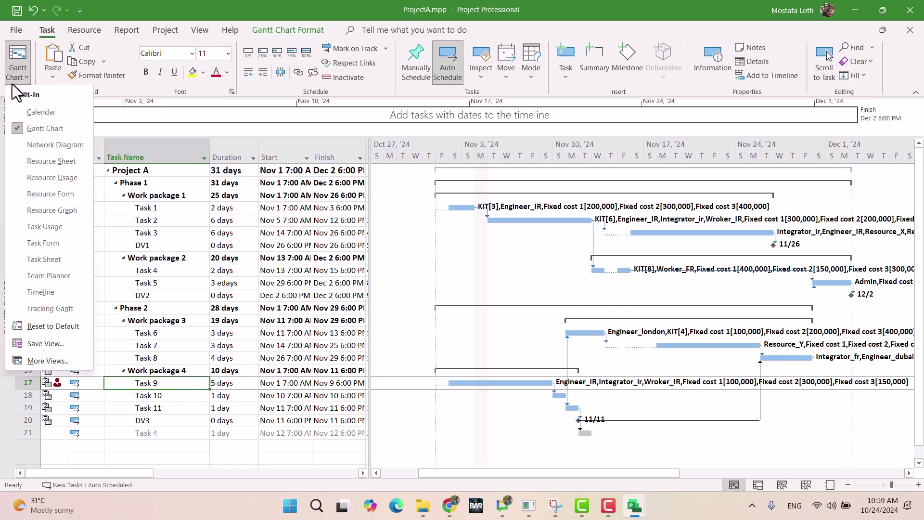
pyautogui.click(62, 230)
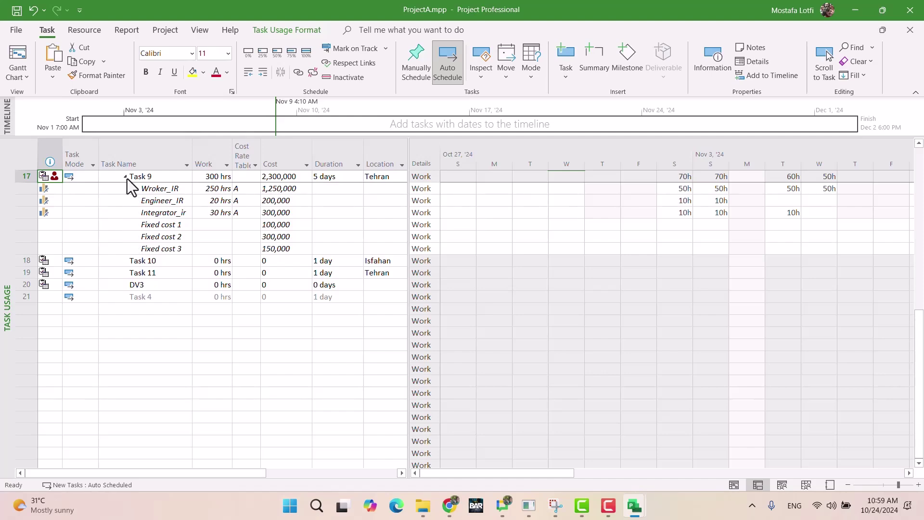
pyautogui.click(126, 177)
pyautogui.click(147, 189)
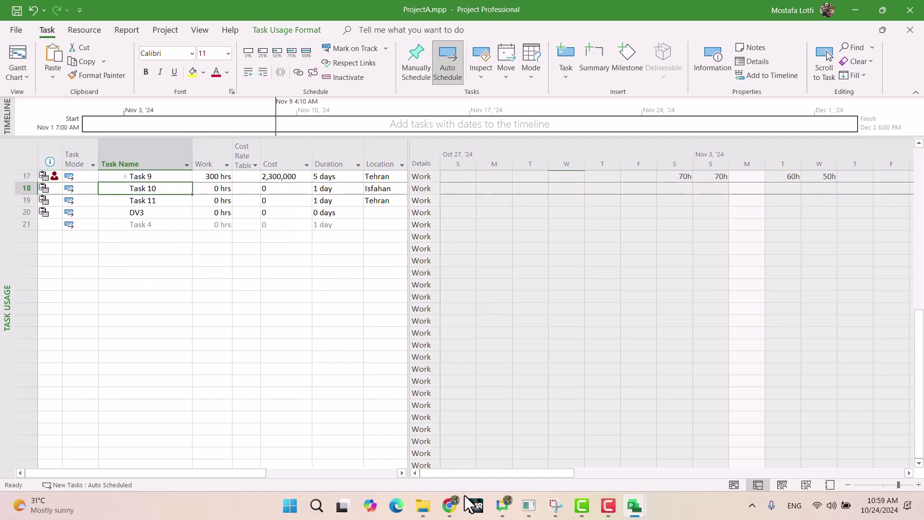
# Read the resource, duration and fixed cost requirements for Task 10 in the browser's test document, and return to ProjectA.mpp.
pyautogui.click(450, 505)
pyautogui.scroll(-10, 480, 398)
pyautogui.scroll(-10, 494, 405)
pyautogui.scroll(4, 494, 405)
pyautogui.scroll(-10, 494, 405)
pyautogui.scroll(8, 494, 405)
pyautogui.scroll(10, 494, 405)
pyautogui.scroll(15, 493, 405)
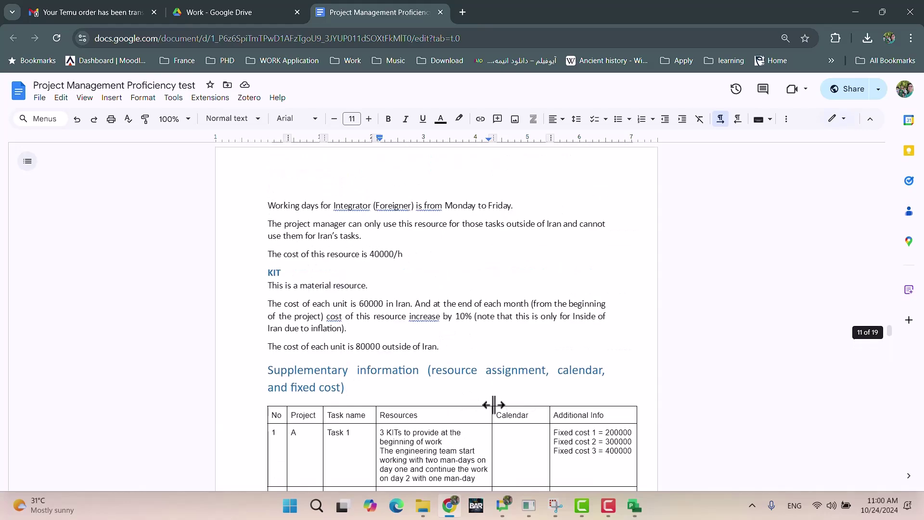
pyautogui.scroll(-20, 494, 405)
pyautogui.scroll(2, 494, 405)
pyautogui.scroll(-3, 494, 405)
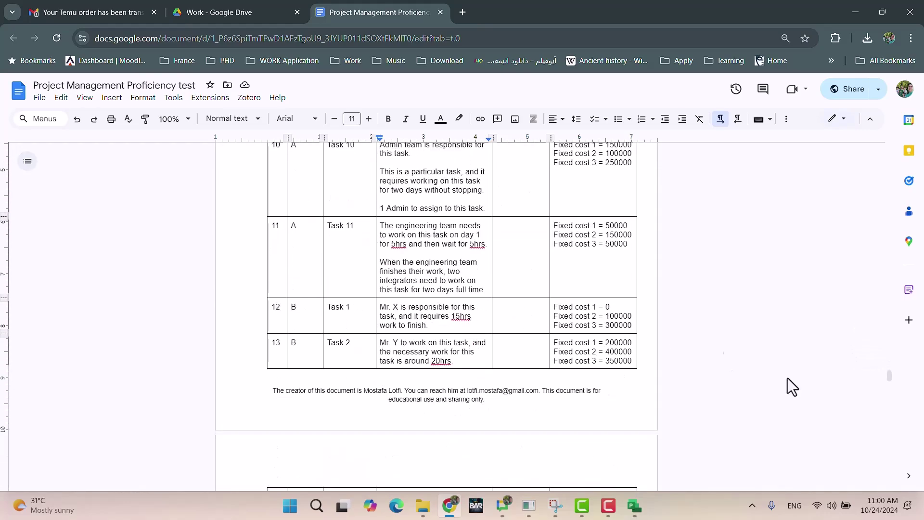
pyautogui.moveTo(889, 377); pyautogui.dragTo(889, 377)
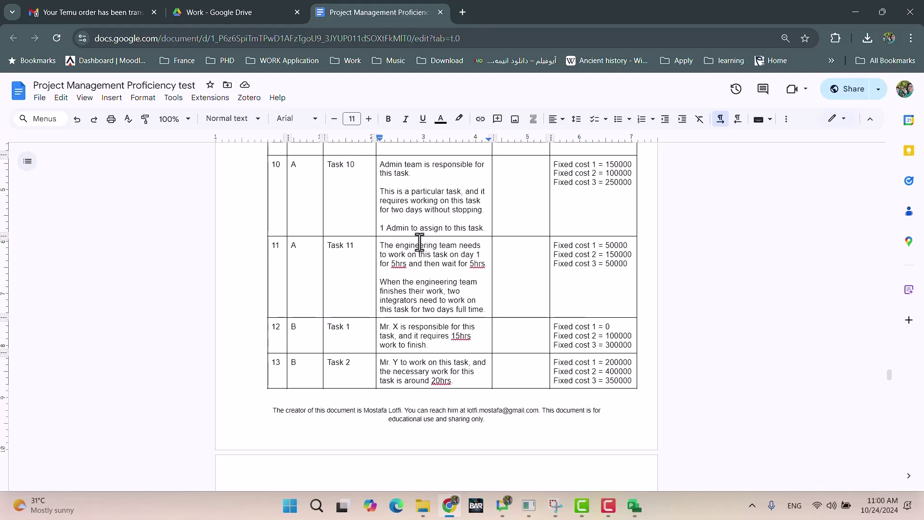
pyautogui.moveTo(633, 508)
pyautogui.click(801, 475)
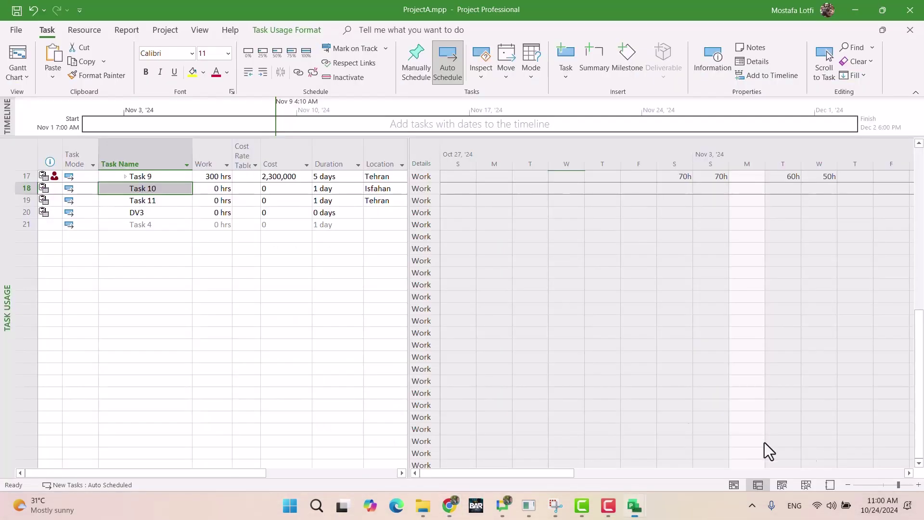
# Bring Task 10's scheduled dates into view and set its duration to 2 elapsed days.
pyautogui.click(125, 177)
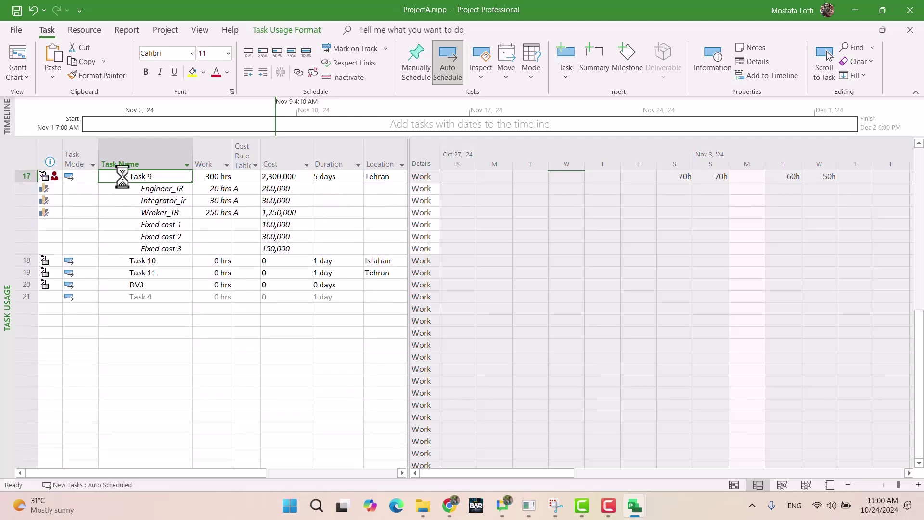
pyautogui.click(124, 176)
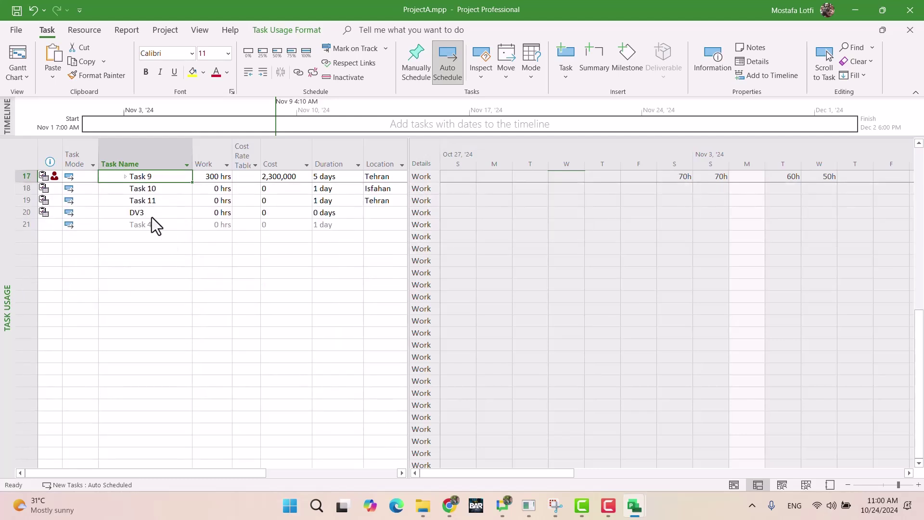
pyautogui.click(160, 188)
pyautogui.click(823, 62)
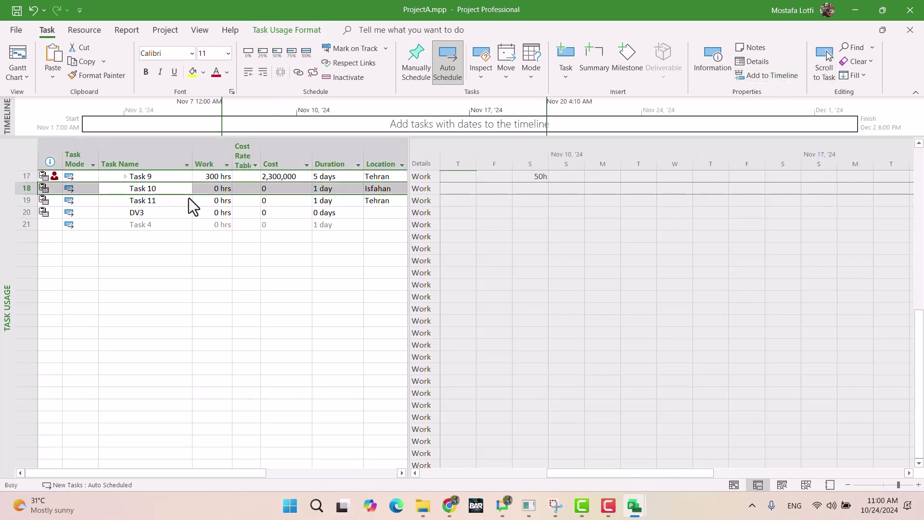
pyautogui.doubleClick(158, 192)
pyautogui.click(608, 347)
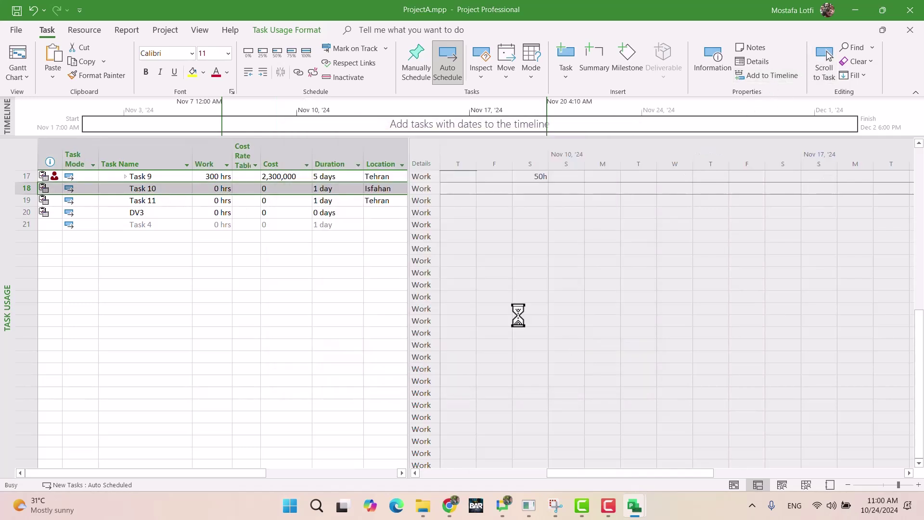
pyautogui.click(336, 190)
pyautogui.write('1ed')
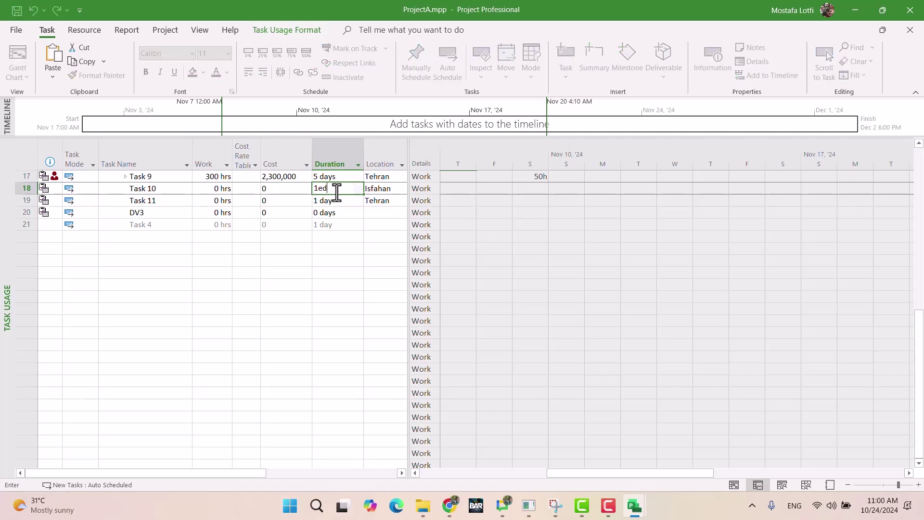
pyautogui.press('Return')
pyautogui.click(333, 188)
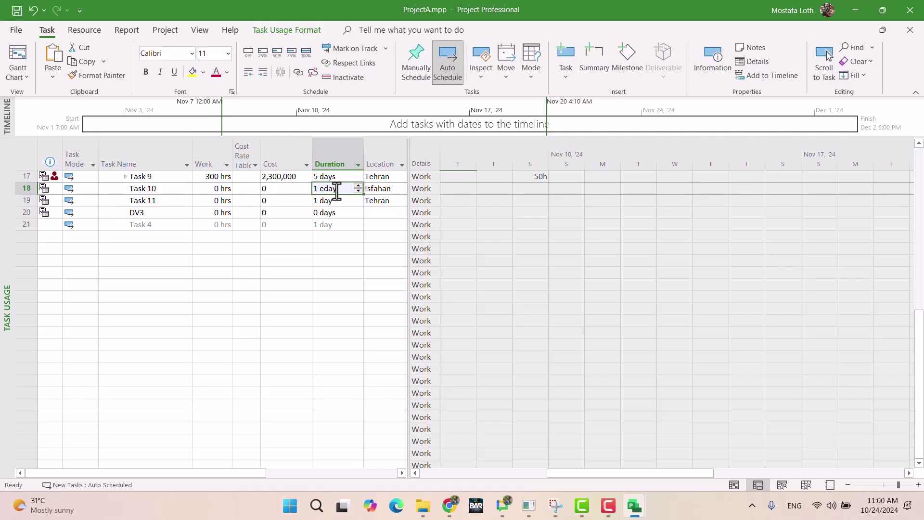
pyautogui.write('2ed')
pyautogui.press('Return')
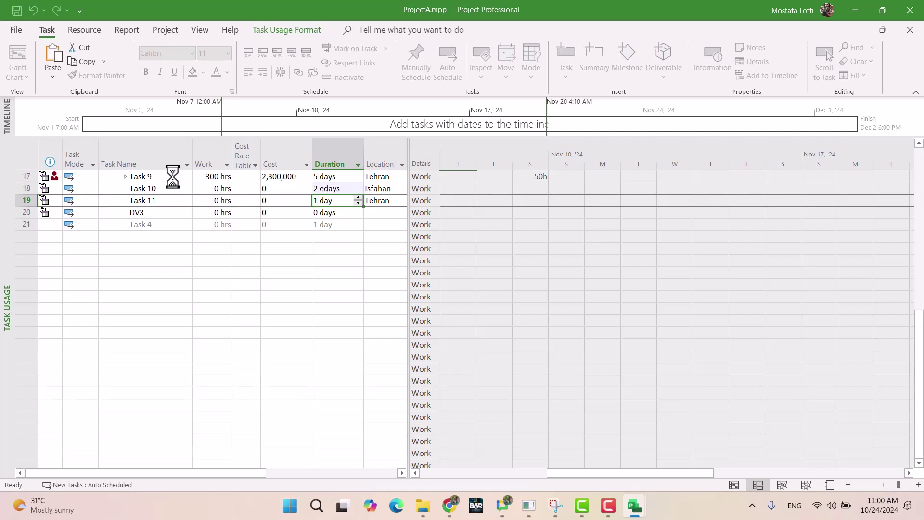
# Assign the Admin resource to Task 10.
pyautogui.click(161, 190)
pyautogui.doubleClick(163, 189)
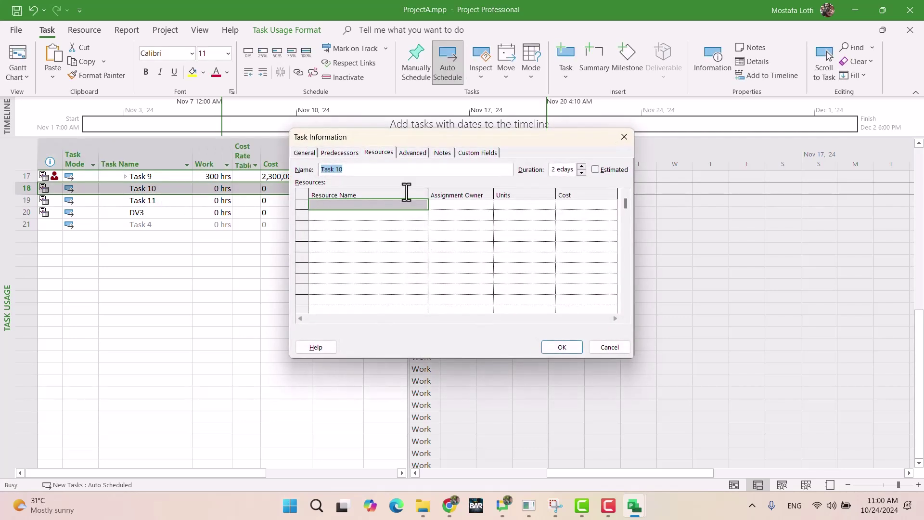
pyautogui.click(420, 204)
pyautogui.click(422, 204)
pyautogui.click(391, 216)
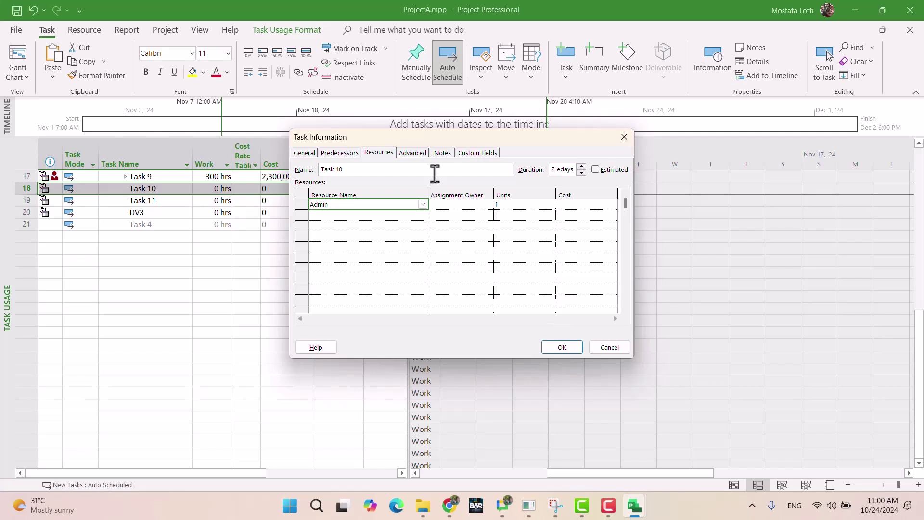
pyautogui.click(562, 348)
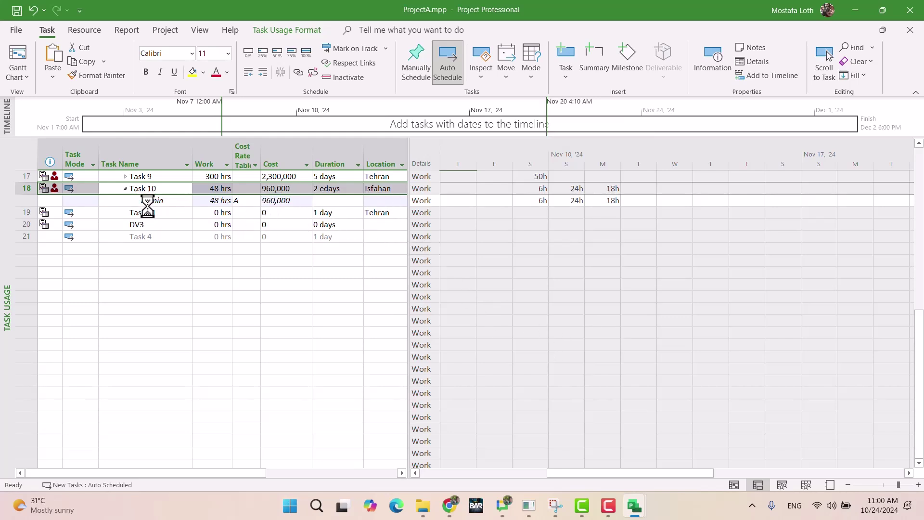
# Set the lag on Task 10's finish-to-start link from Task 9 to 6 hours.
pyautogui.doubleClick(165, 188)
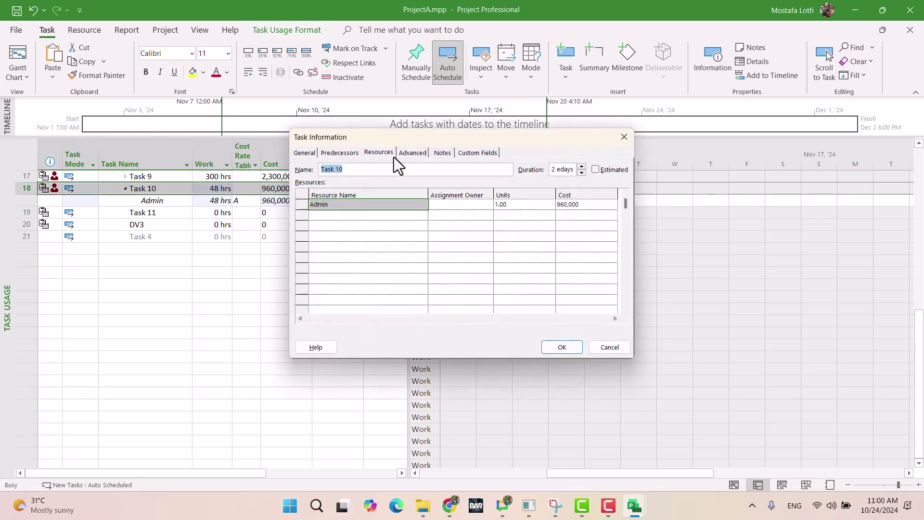
pyautogui.click(355, 153)
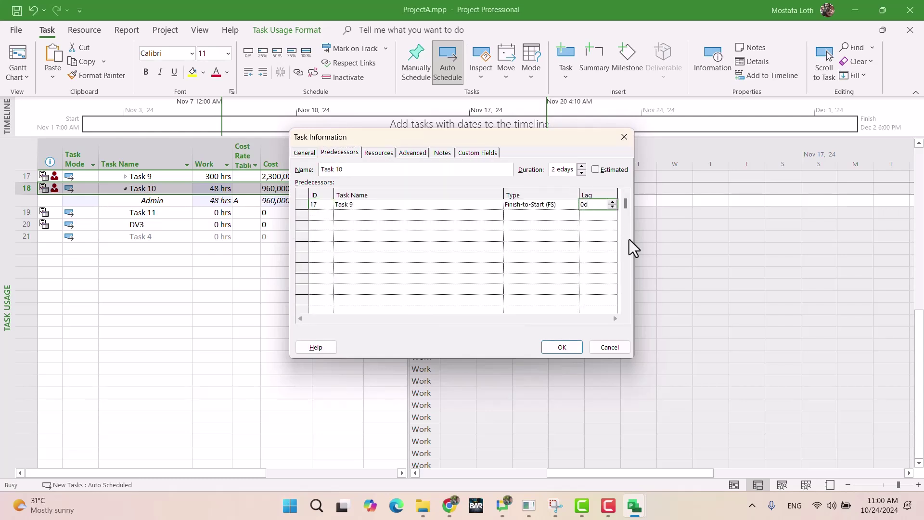
pyautogui.write('6hr')
pyautogui.press('Return')
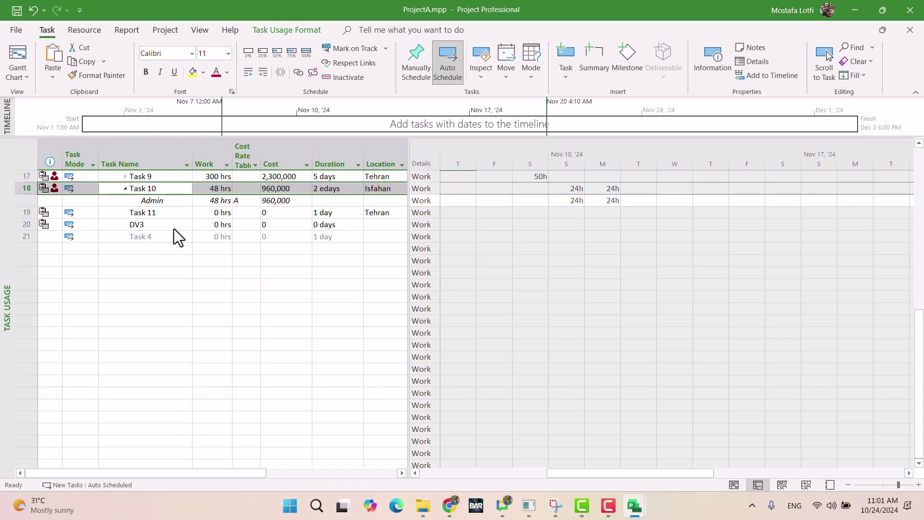
# Read the engineering and integrator work requirements for Task 11 in the browser's test document, and return to ProjectA.mpp.
pyautogui.click(146, 214)
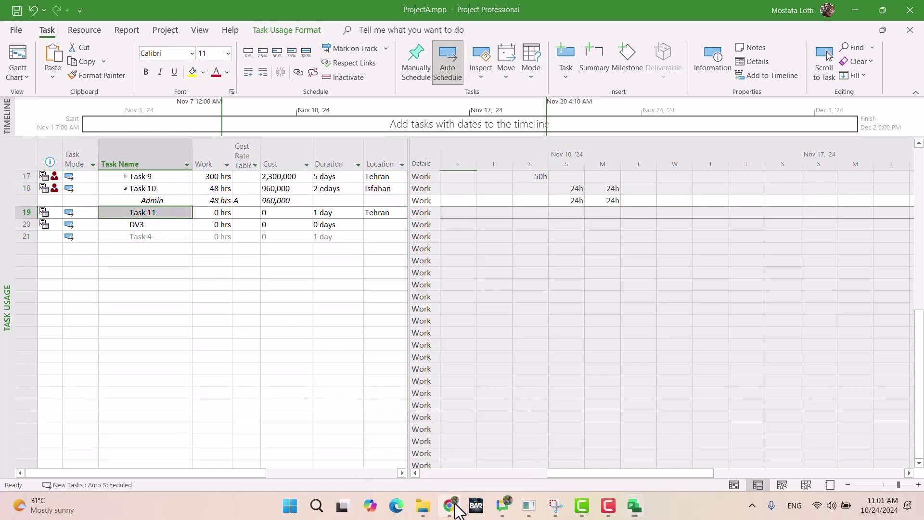
pyautogui.click(450, 506)
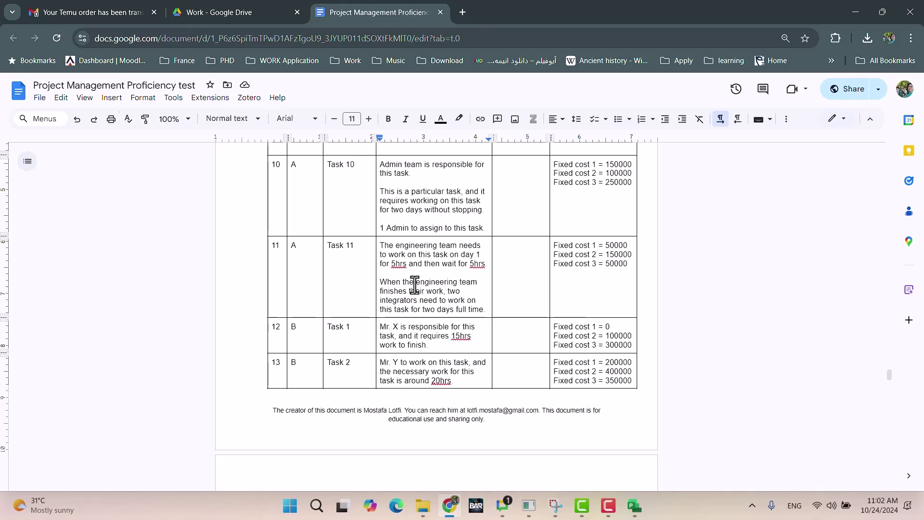
pyautogui.click(450, 506)
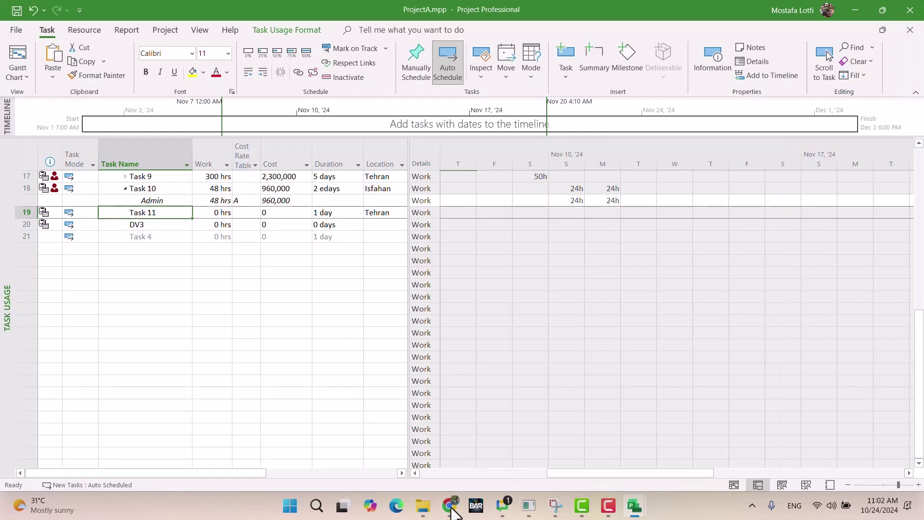
pyautogui.doubleClick(168, 215)
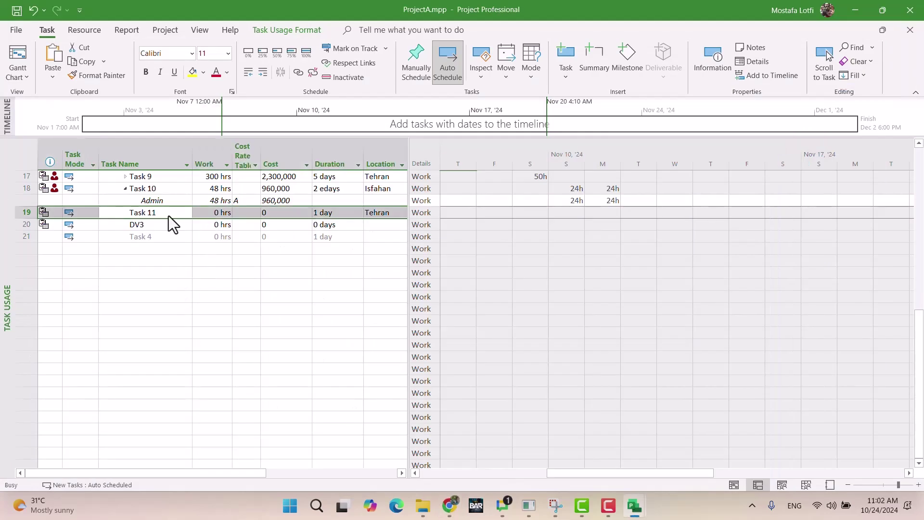
pyautogui.click(450, 506)
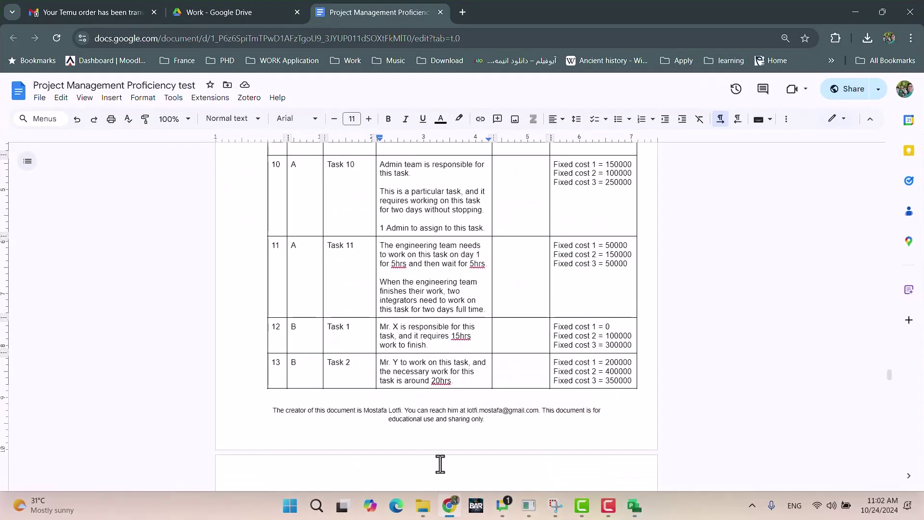
pyautogui.rightClick(503, 507)
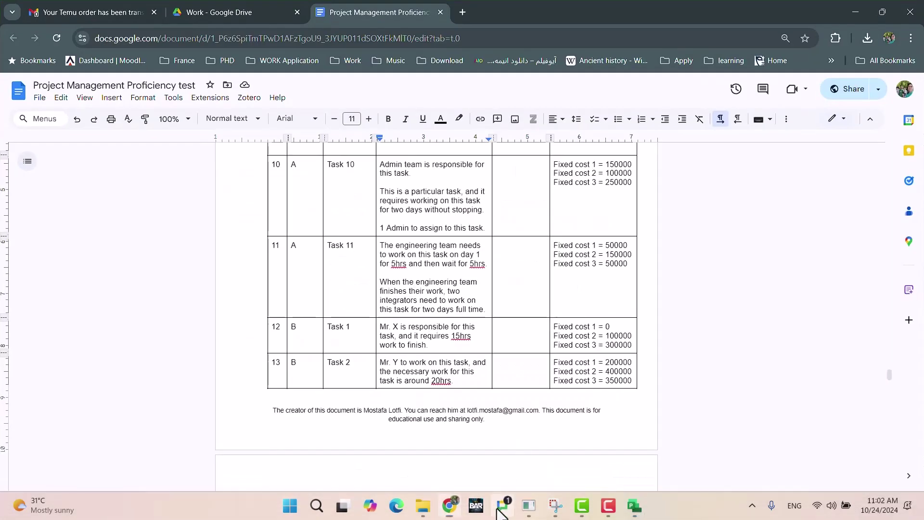
pyautogui.click(487, 477)
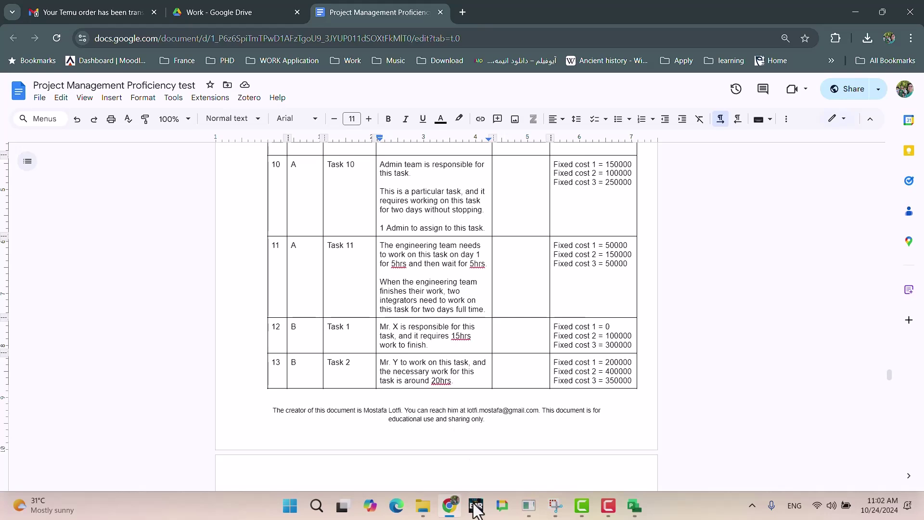
pyautogui.click(450, 506)
pyautogui.click(591, 346)
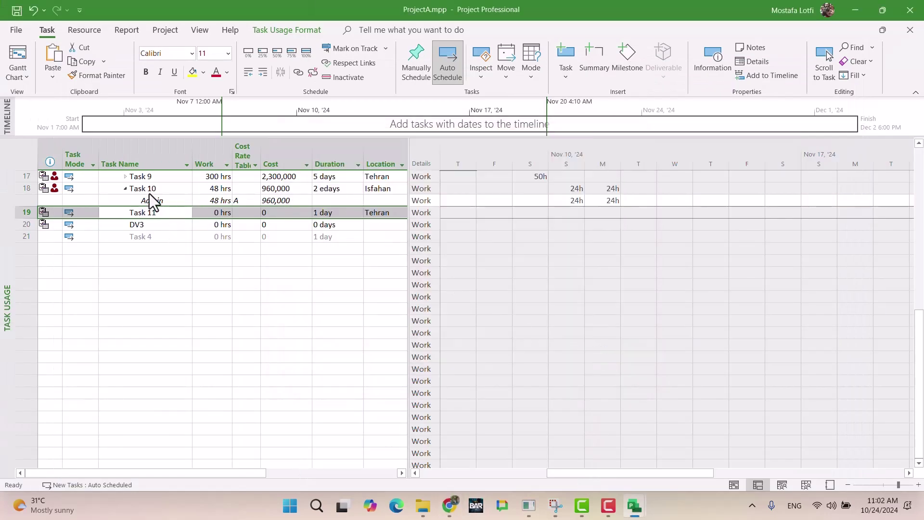
pyautogui.doubleClick(173, 215)
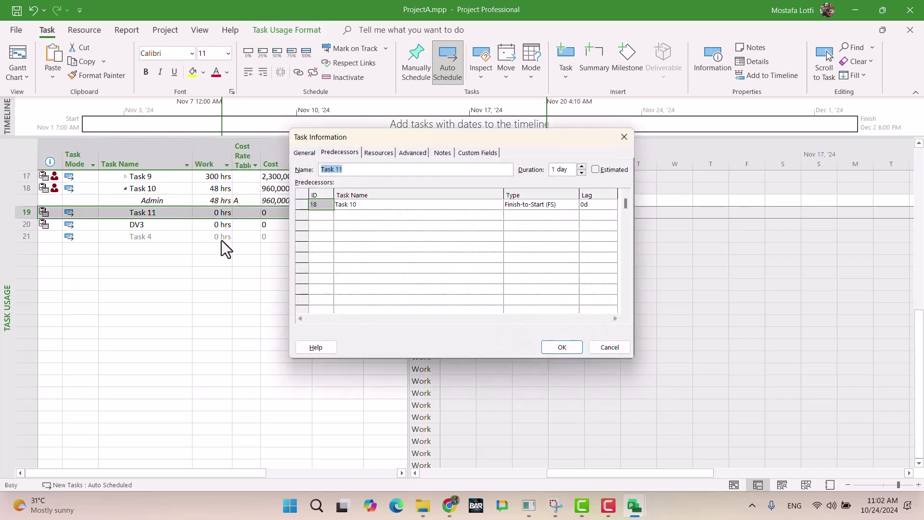
pyautogui.click(378, 153)
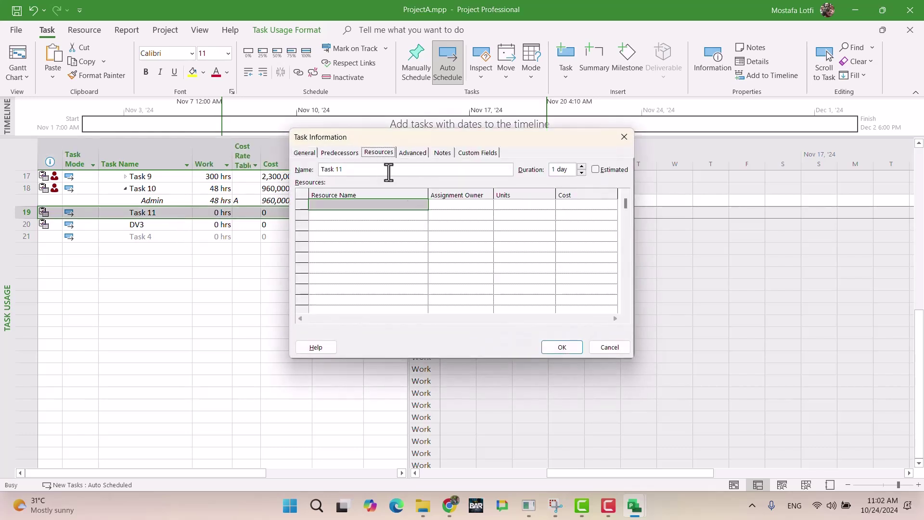
pyautogui.click(417, 206)
pyautogui.click(421, 205)
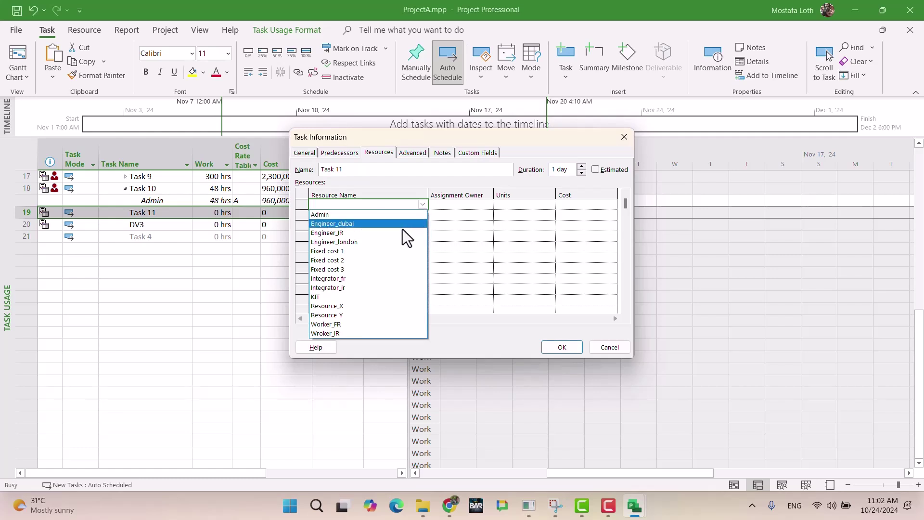
pyautogui.click(622, 138)
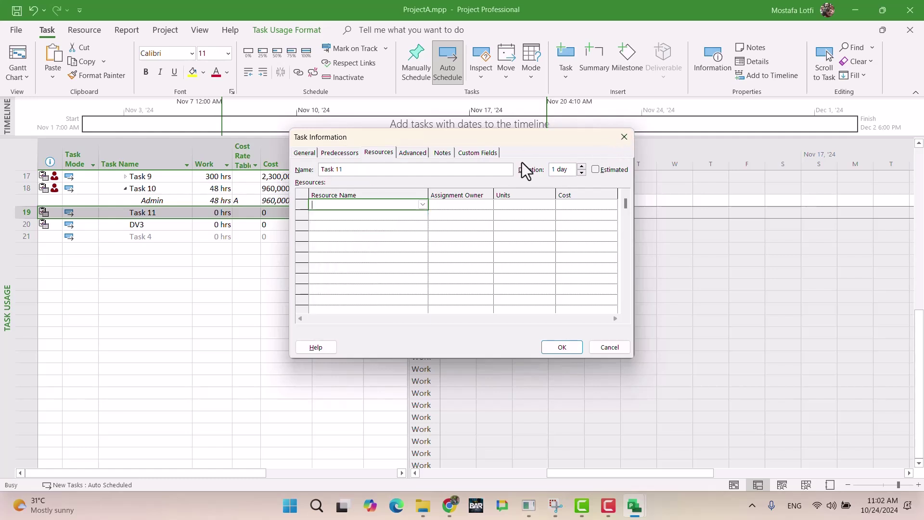
pyautogui.click(625, 138)
# Check Task 10's requirements in the browser's test document, and add Fixed cost 1, Fixed cost 2 and Fixed cost 3 to Task 10's resources.
pyautogui.click(158, 192)
pyautogui.doubleClick(158, 192)
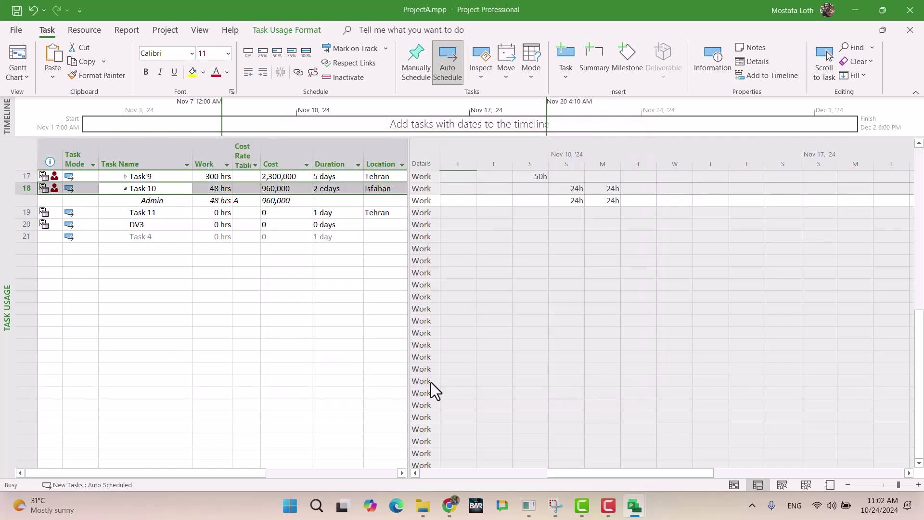
pyautogui.click(449, 506)
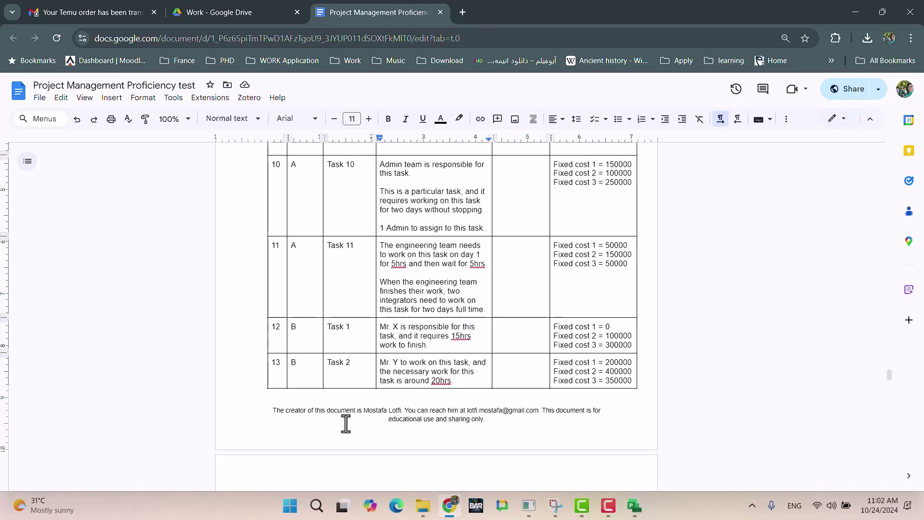
pyautogui.click(450, 508)
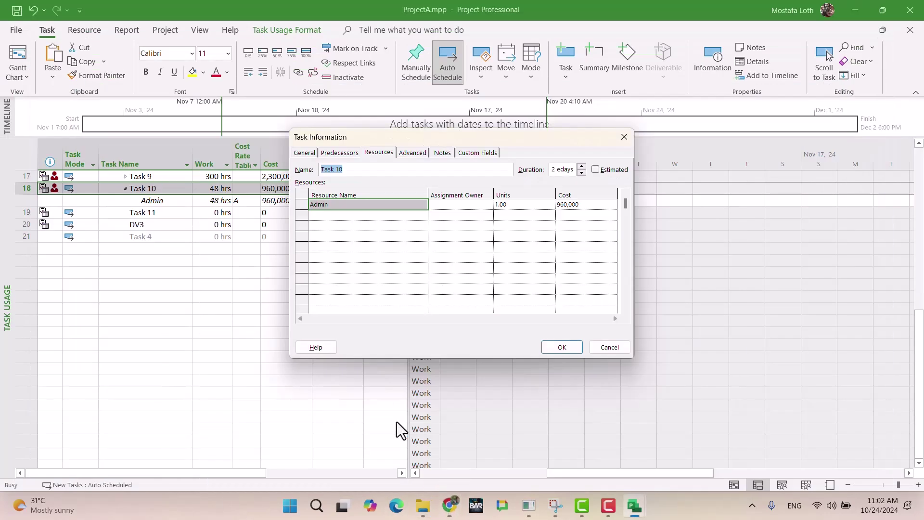
pyautogui.click(373, 215)
pyautogui.click(422, 215)
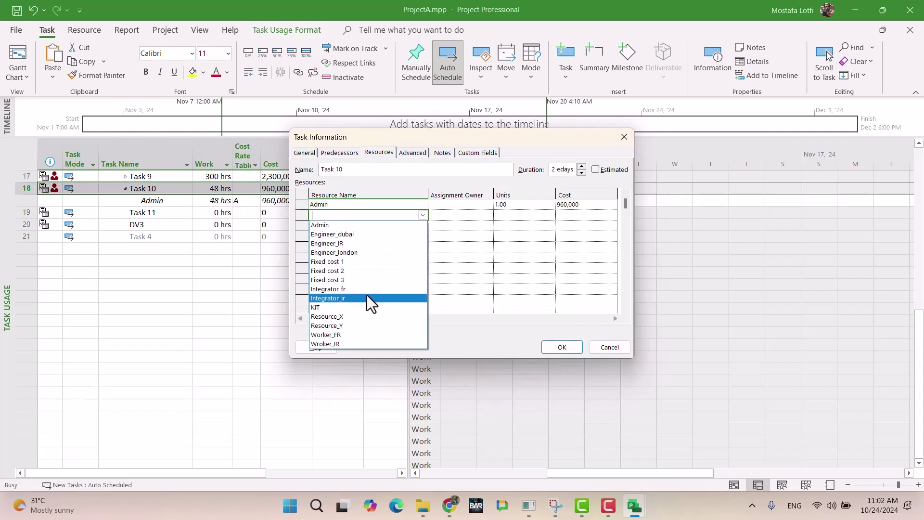
pyautogui.click(369, 263)
pyautogui.click(419, 226)
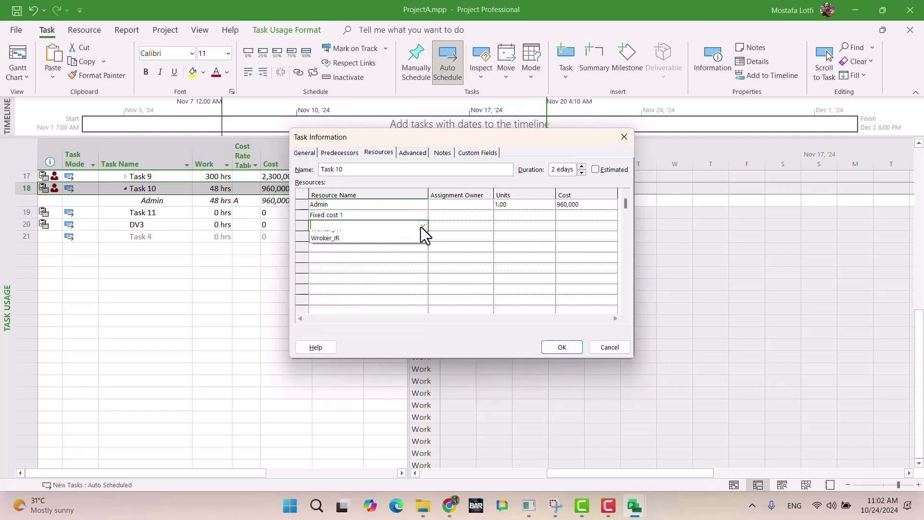
pyautogui.click(422, 226)
pyautogui.click(373, 281)
pyautogui.click(422, 237)
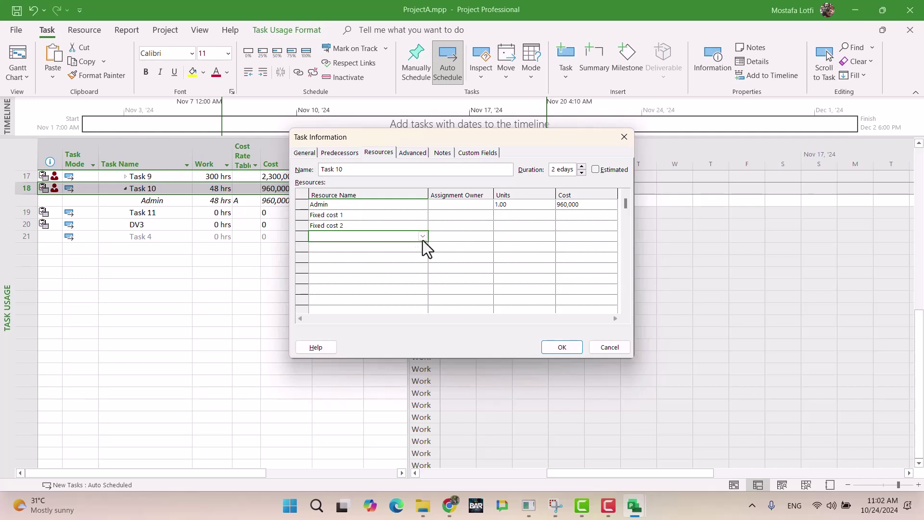
pyautogui.click(422, 237)
pyautogui.click(369, 305)
# Set Task 10's Fixed cost 1 to 150,000, Fixed cost 2 to 100,000 and Fixed cost 3 to 250,000, checking the amounts in the browser's test document.
pyautogui.click(579, 219)
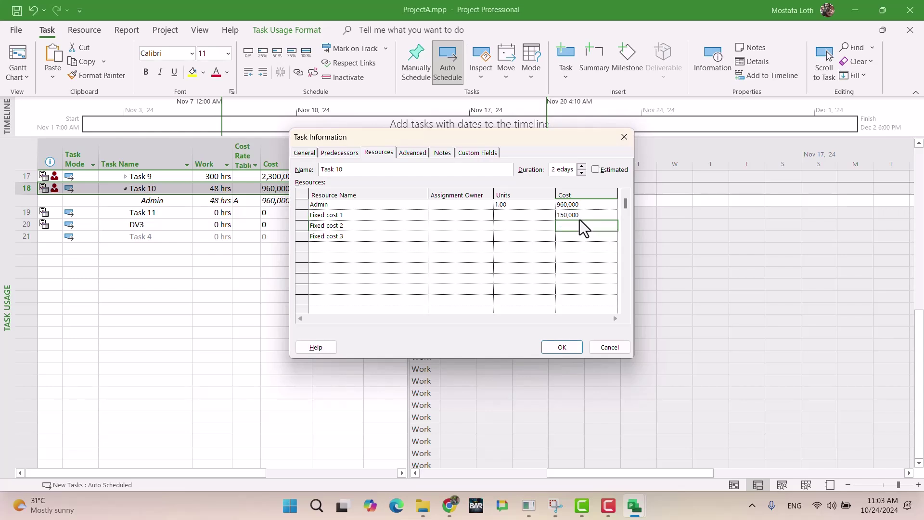
pyautogui.hotkey('alt', 'Tab')
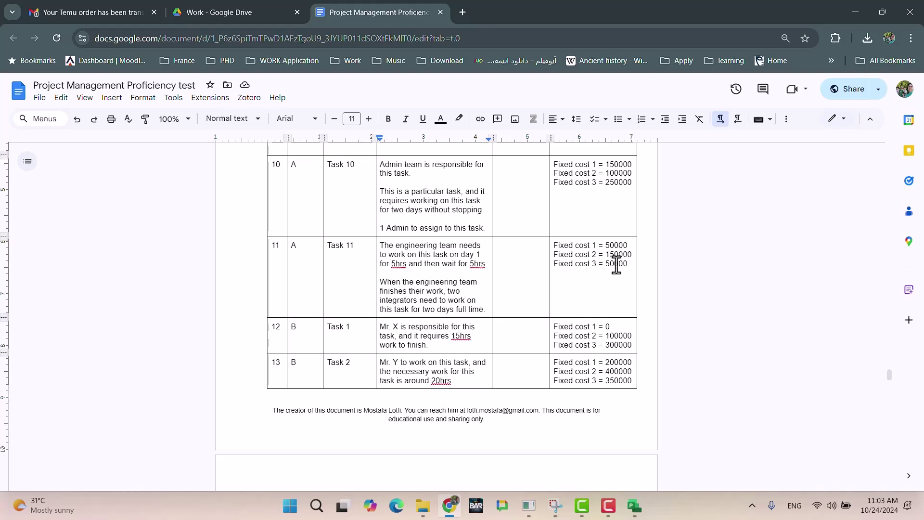
pyautogui.hotkey('alt', 'Tab')
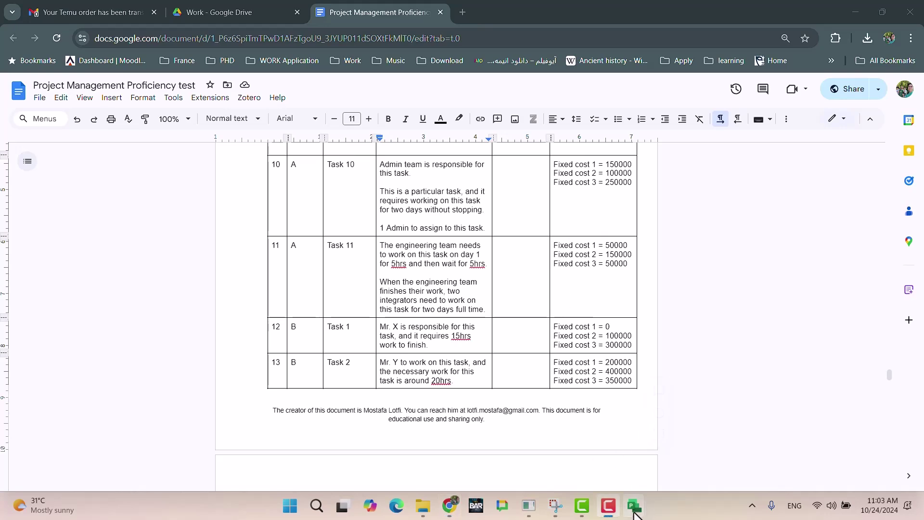
pyautogui.moveTo(635, 514)
pyautogui.click(809, 440)
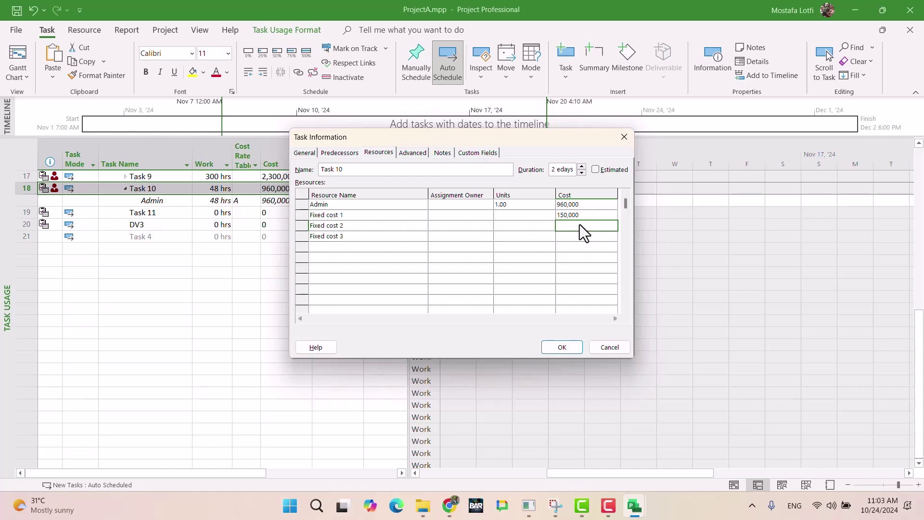
pyautogui.click(579, 225)
pyautogui.write('100,000')
pyautogui.press('Return')
pyautogui.write('250000')
pyautogui.press('Return')
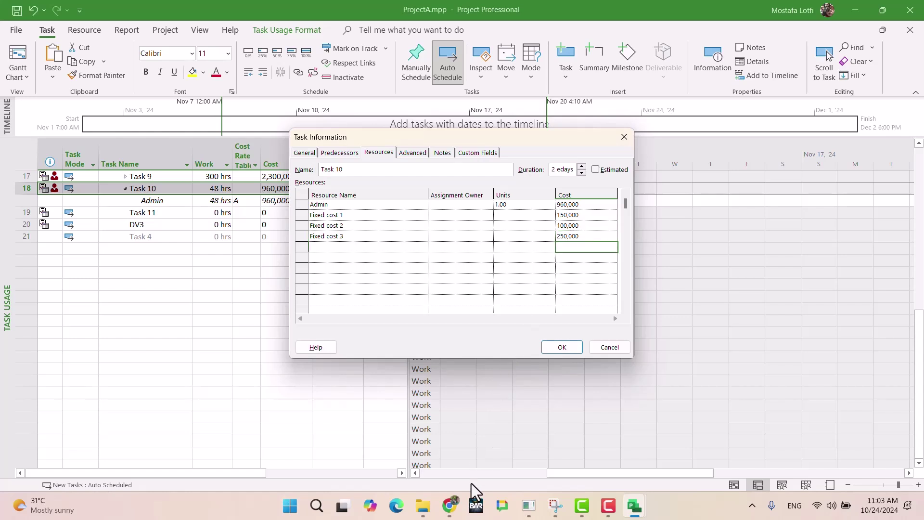
pyautogui.click(450, 506)
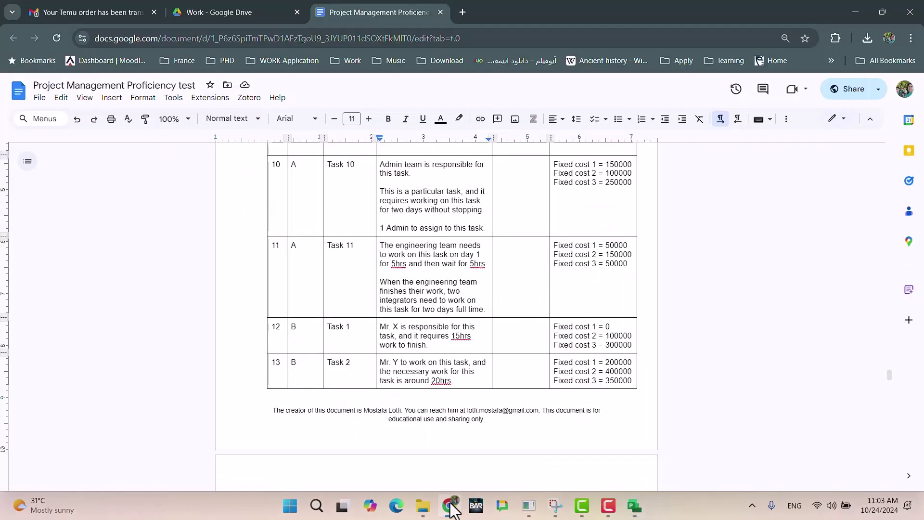
pyautogui.click(450, 506)
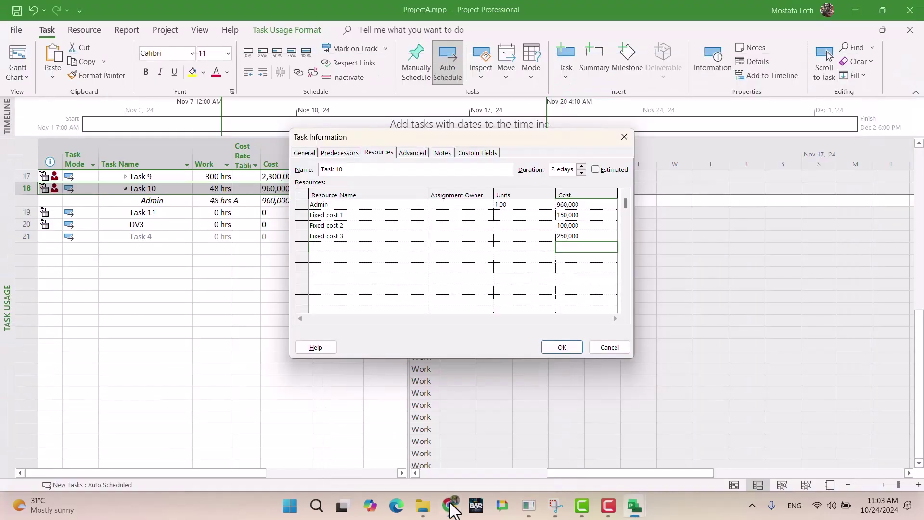
pyautogui.click(562, 348)
# Recheck Task 11's requirements in the browser's test document, and add Engineer_IR and Integrator_ir to Task 11's resources.
pyautogui.click(158, 250)
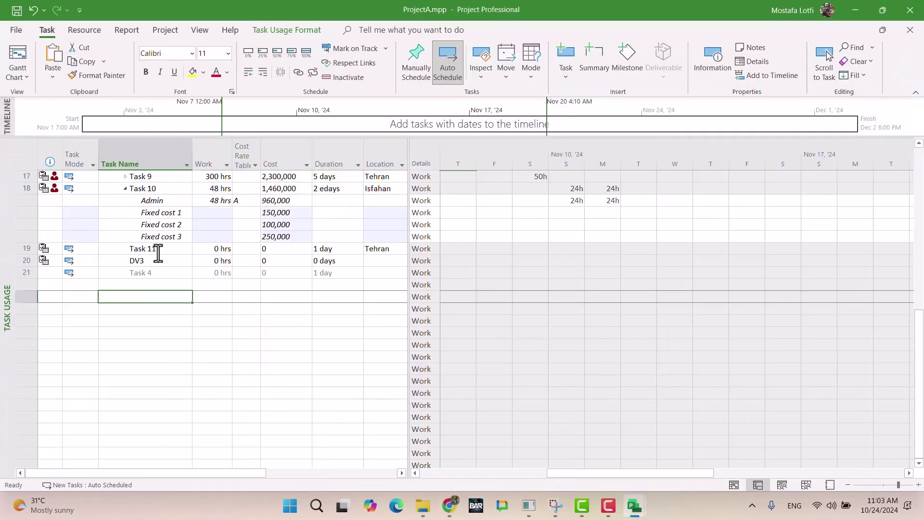
pyautogui.doubleClick(158, 251)
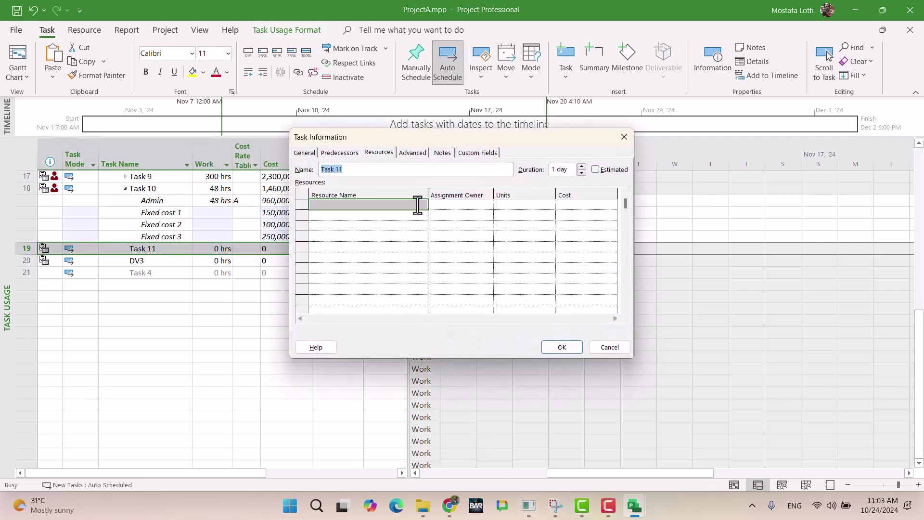
pyautogui.moveTo(402, 135); pyautogui.dragTo(434, 136)
pyautogui.click(450, 506)
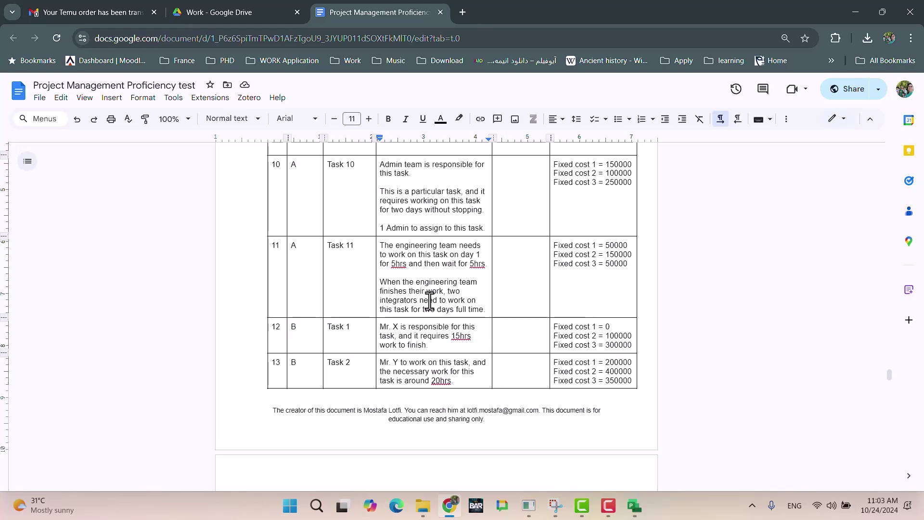
pyautogui.click(453, 511)
pyautogui.click(440, 207)
pyautogui.click(455, 207)
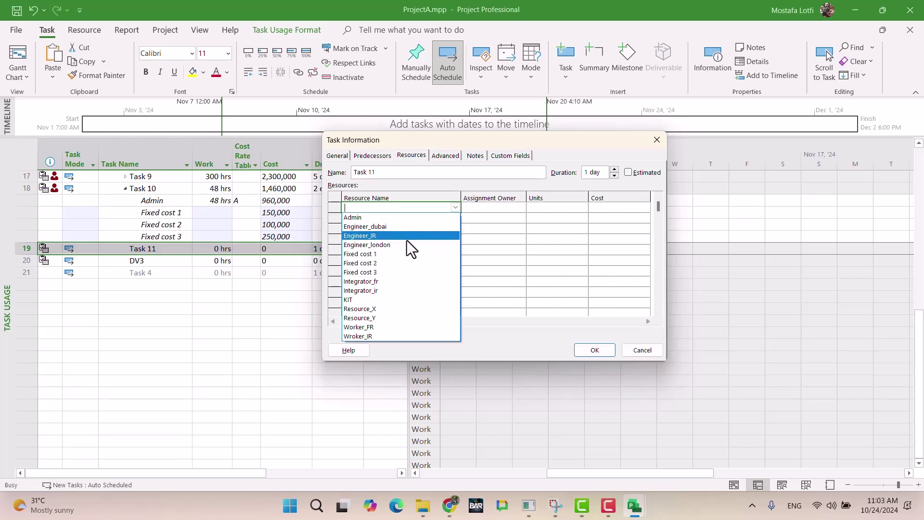
pyautogui.click(410, 240)
pyautogui.click(443, 219)
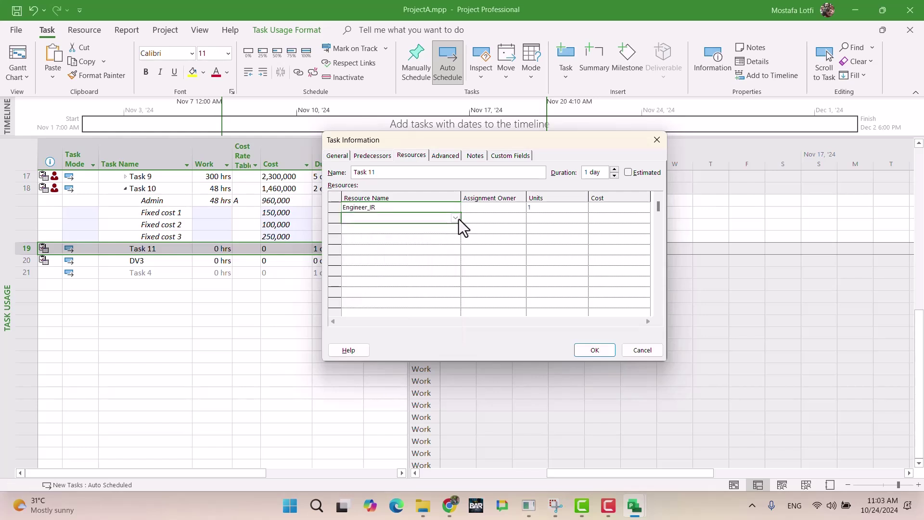
pyautogui.click(455, 218)
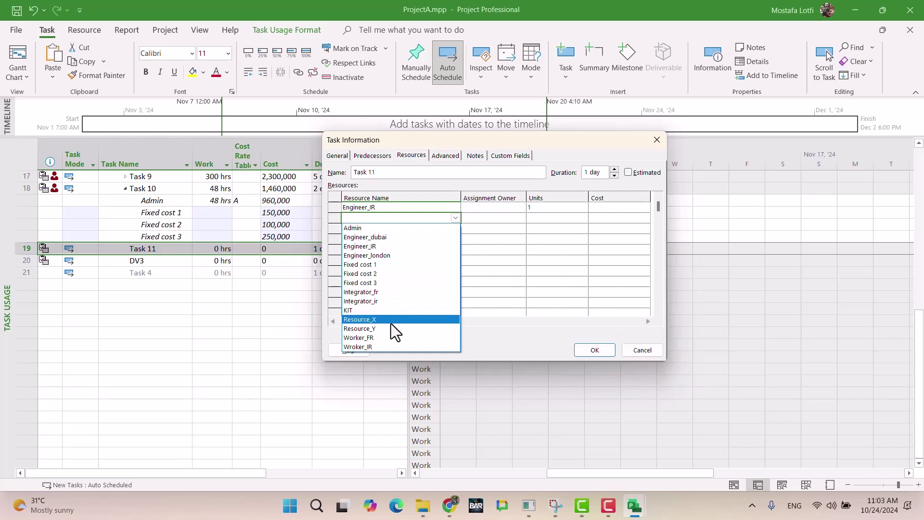
pyautogui.click(392, 302)
# Add Fixed cost 1, Fixed cost 2 and Fixed cost 3 to Task 11's resources.
pyautogui.click(448, 230)
pyautogui.click(455, 229)
pyautogui.click(409, 278)
pyautogui.click(457, 240)
pyautogui.click(455, 239)
pyautogui.click(398, 297)
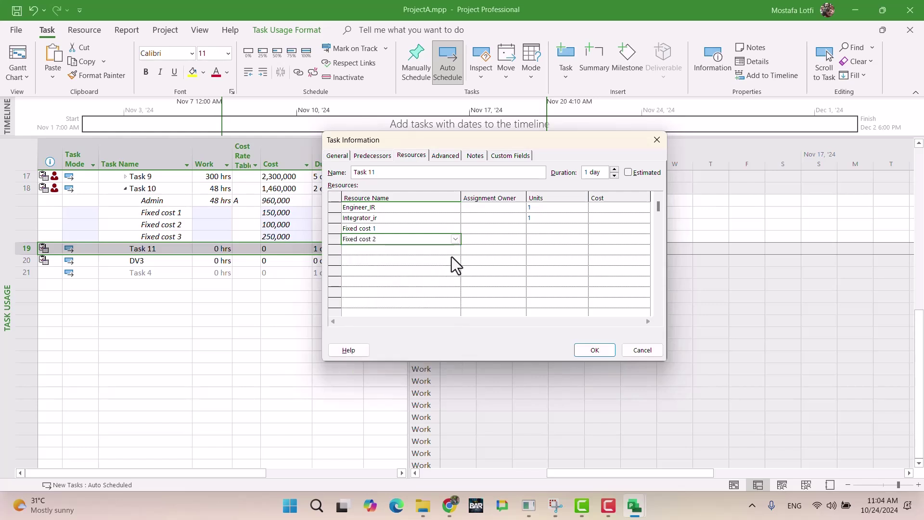
pyautogui.click(458, 253)
pyautogui.click(400, 319)
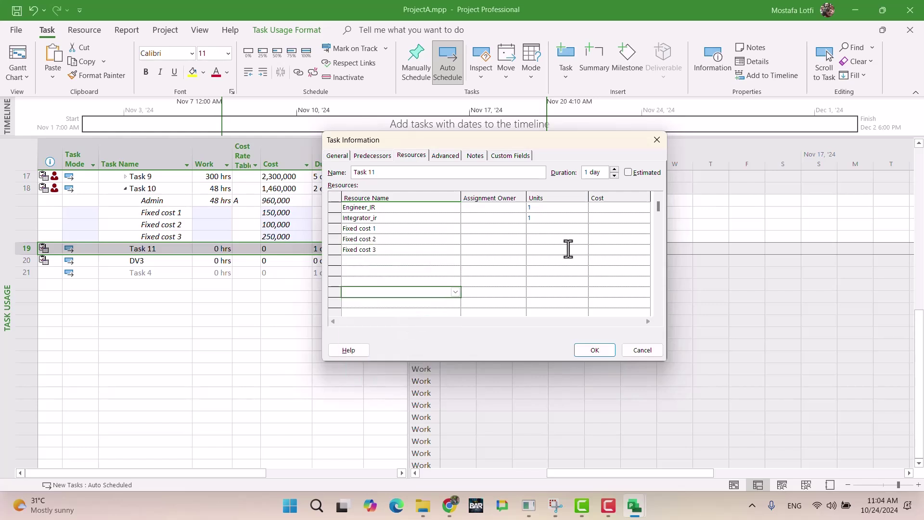
# Set Task 11's Fixed cost 1 to 50,000, Fixed cost 2 to 150,000 and Fixed cost 3 to 50,000, following the browser's test document.
pyautogui.click(449, 505)
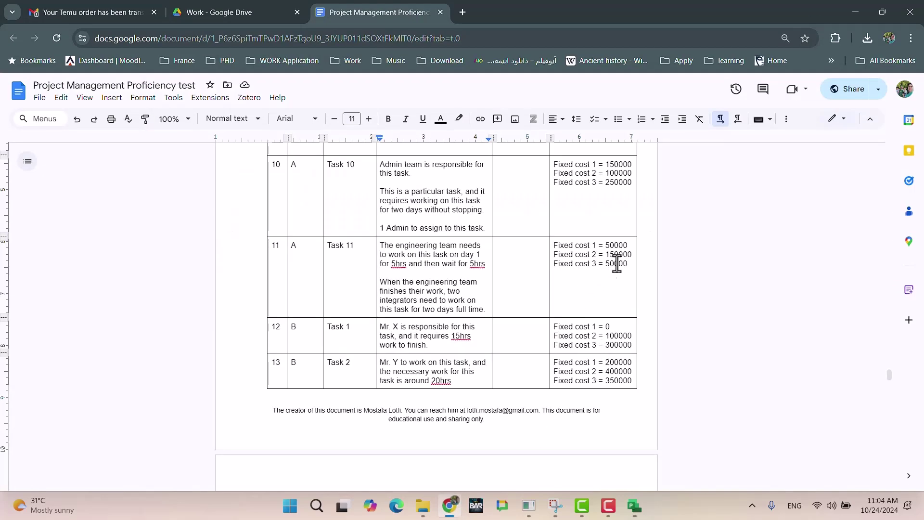
pyautogui.click(454, 510)
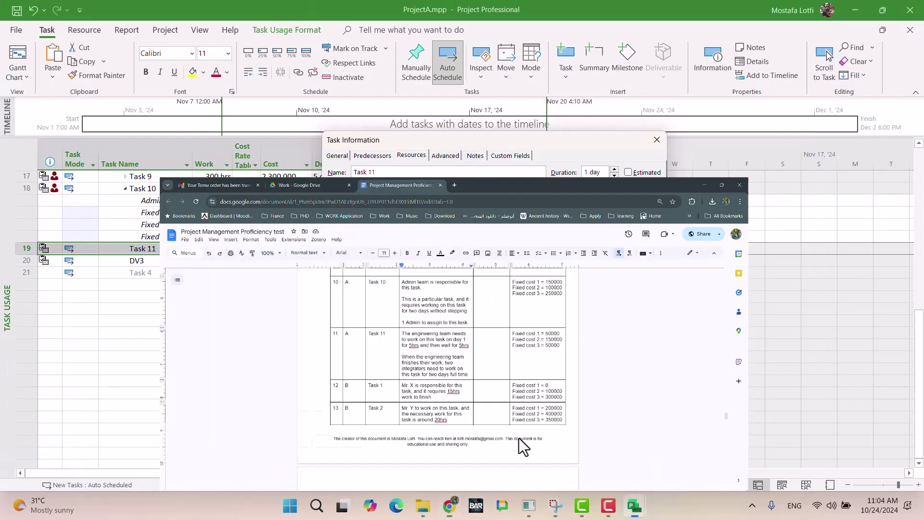
pyautogui.click(612, 230)
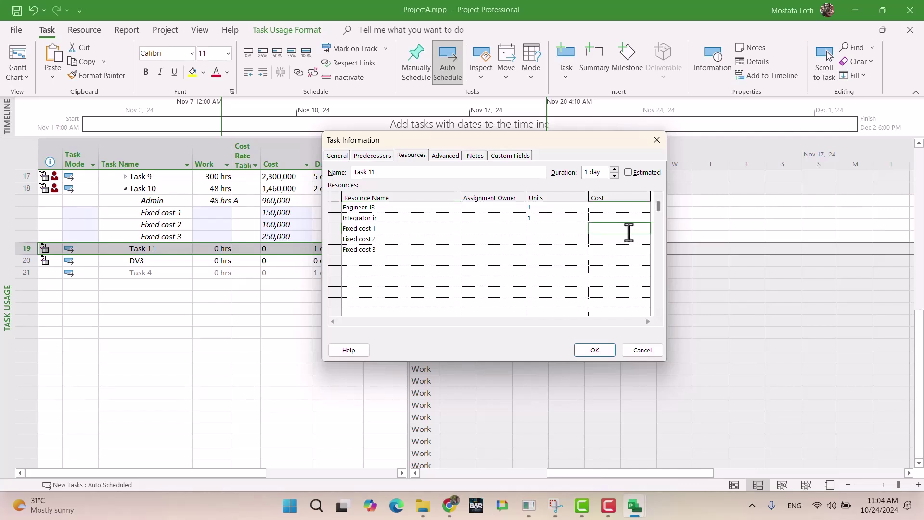
pyautogui.press('Return')
pyautogui.write('150,000')
pyautogui.press('Return')
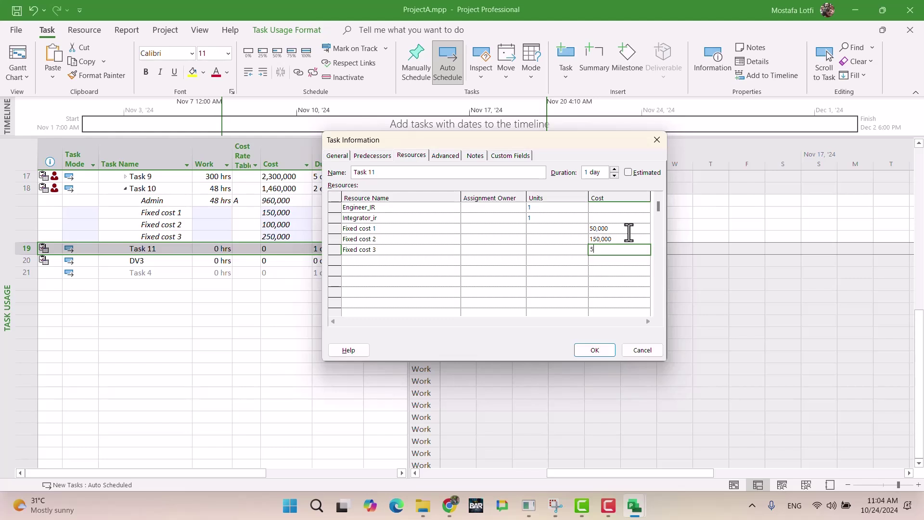
pyautogui.write('50000')
pyautogui.press('Return')
pyautogui.click(595, 350)
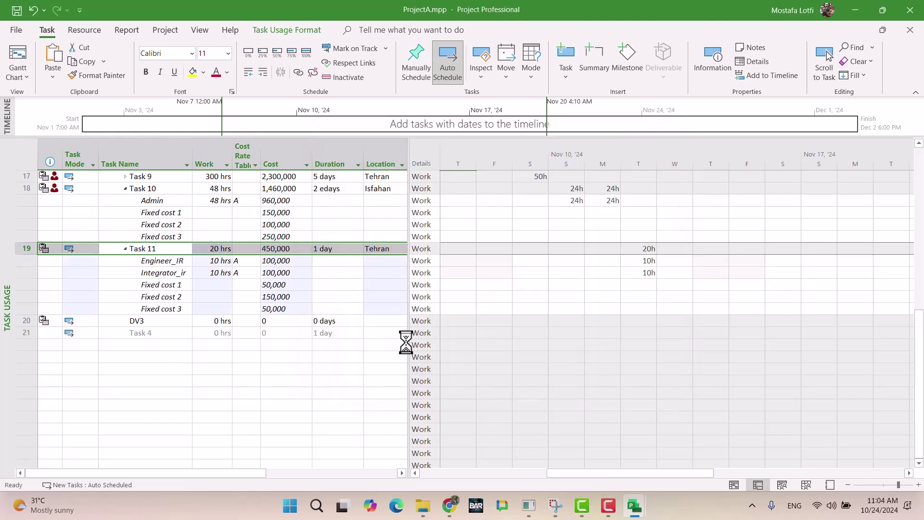
# On Task 11's first scheduled day, set Engineer_IR's work to 5 hours and Integrator_ir's work to 0 hours.
pyautogui.click(180, 272)
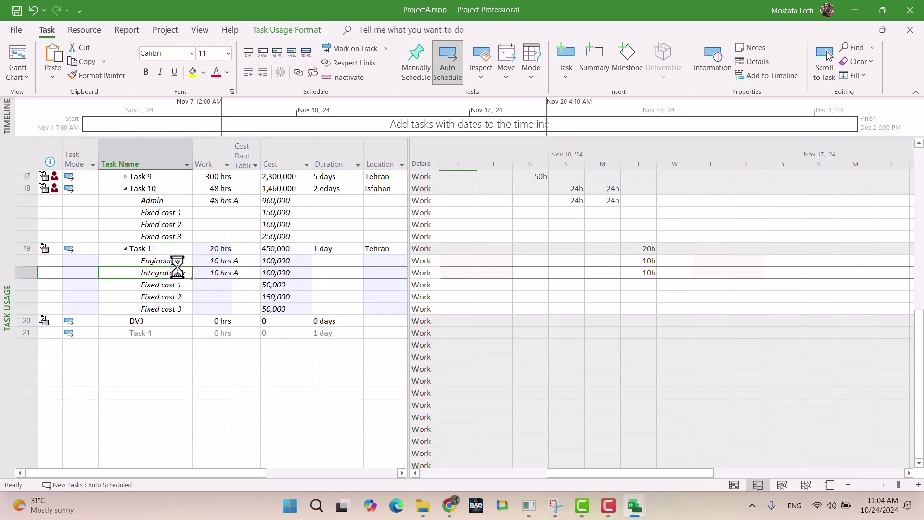
pyautogui.click(819, 70)
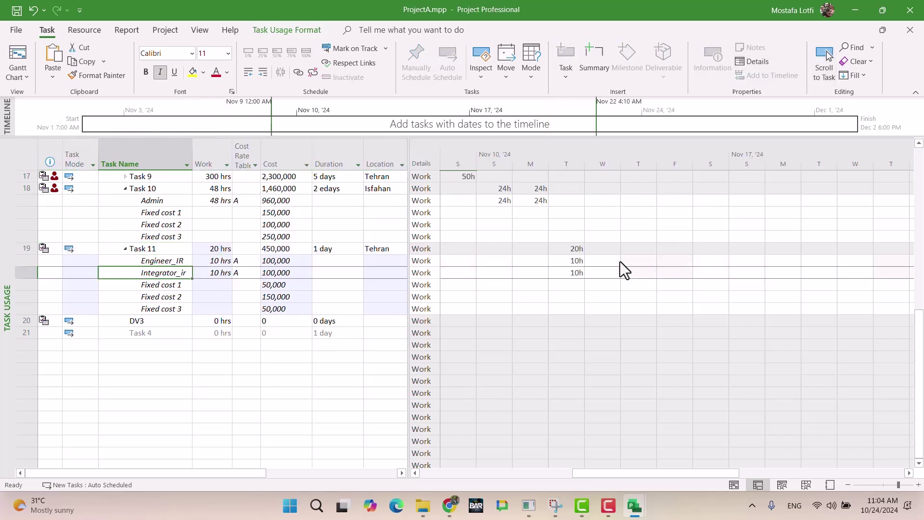
pyautogui.click(572, 261)
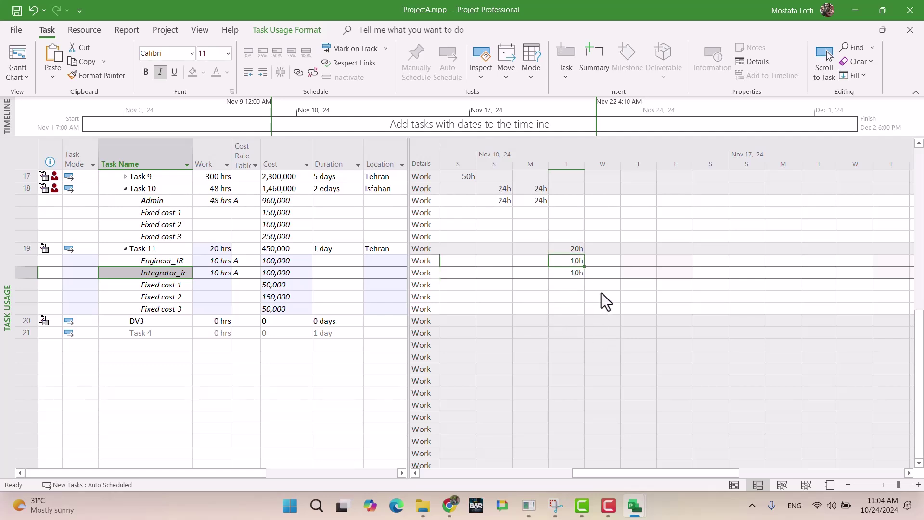
pyautogui.write('5')
pyautogui.press('Return')
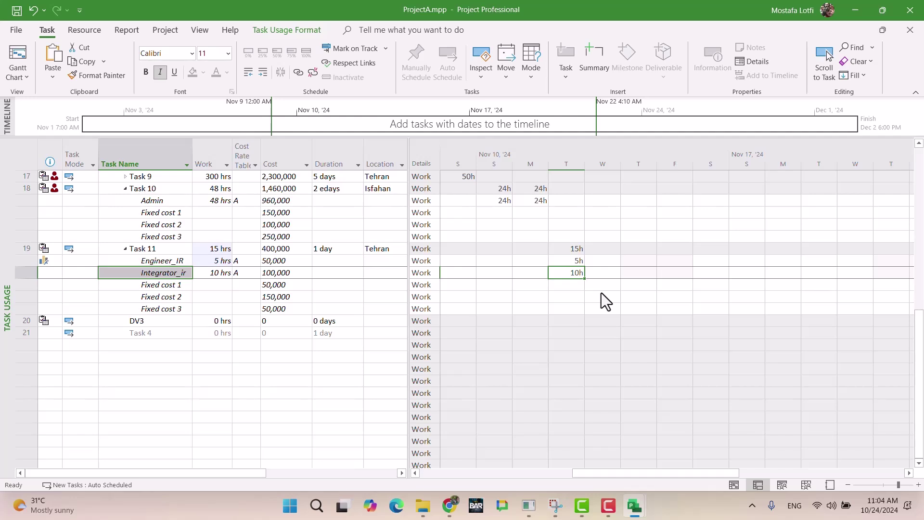
pyautogui.write('0')
pyautogui.press('Return')
pyautogui.press('Up')
pyautogui.press('Right')
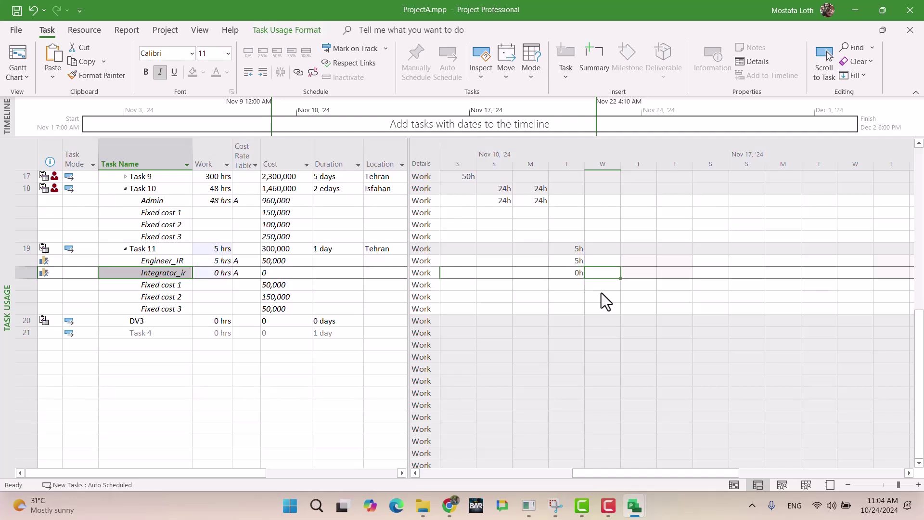
# Recheck Task 11's 5-hour wait and the two-day integrator requirement in the browser's test document.
pyautogui.click(449, 506)
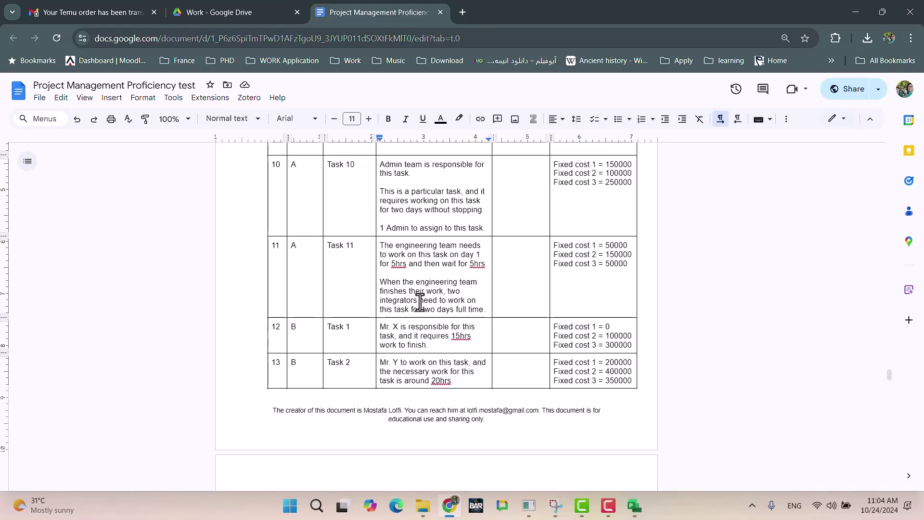
pyautogui.moveTo(470, 264); pyautogui.dragTo(484, 265)
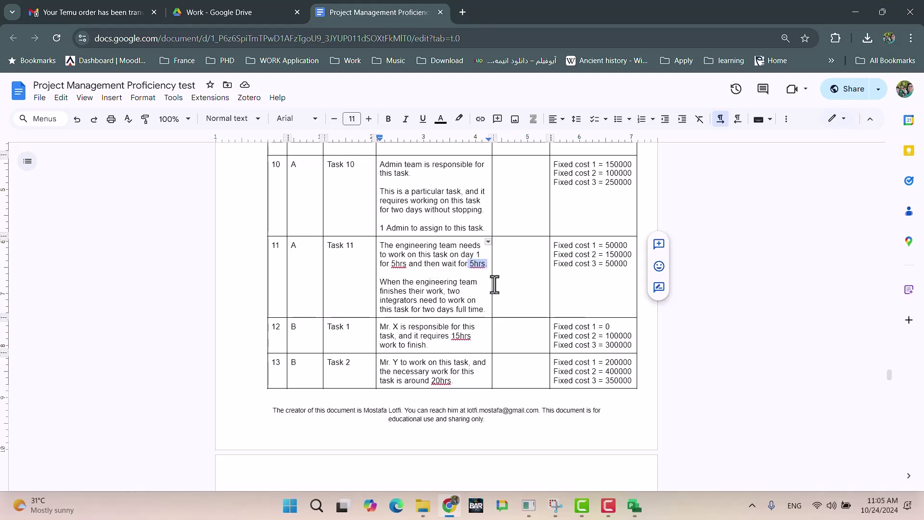
pyautogui.click(470, 265)
pyautogui.moveTo(470, 266); pyautogui.dragTo(485, 268)
pyautogui.click(425, 246)
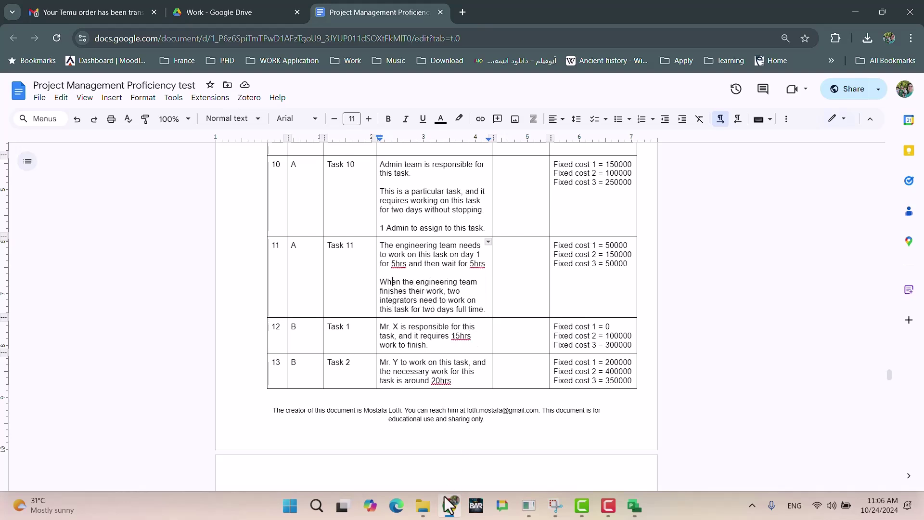
pyautogui.moveTo(451, 507)
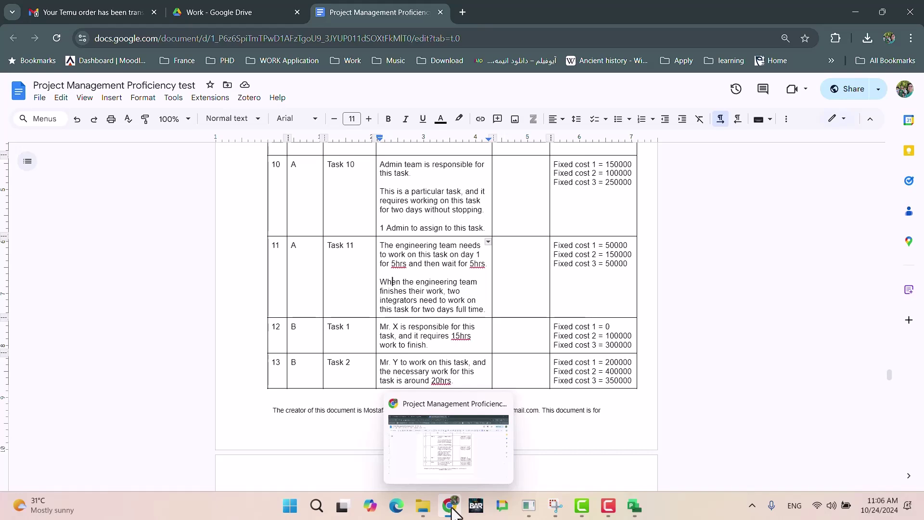
pyautogui.click(451, 509)
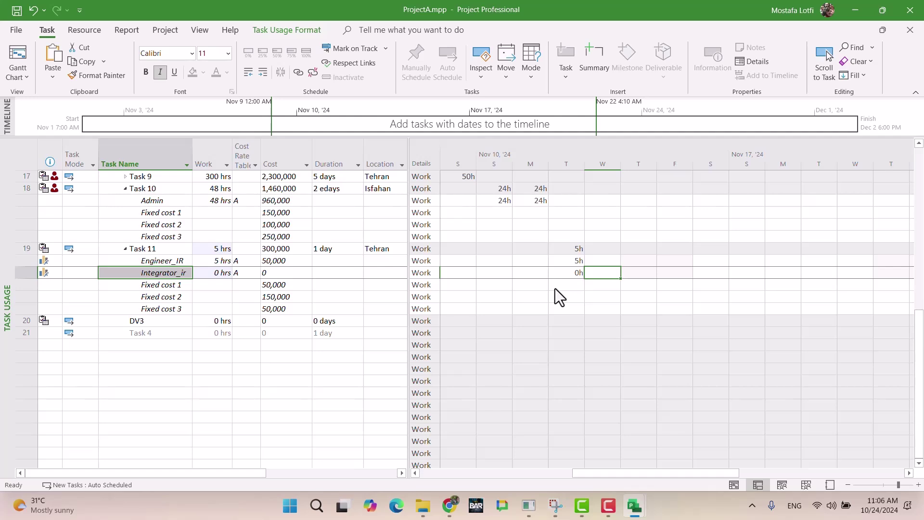
# Set Integrator_ir's work on Task 11 to 10 hours on Wednesday and 10 hours on Saturday, keeping the timephased edit by changing the constraint.
pyautogui.write('10')
pyautogui.press('Tab')
pyautogui.press('Right')
pyautogui.press('Right')
pyautogui.write('0')
pyautogui.press('Return')
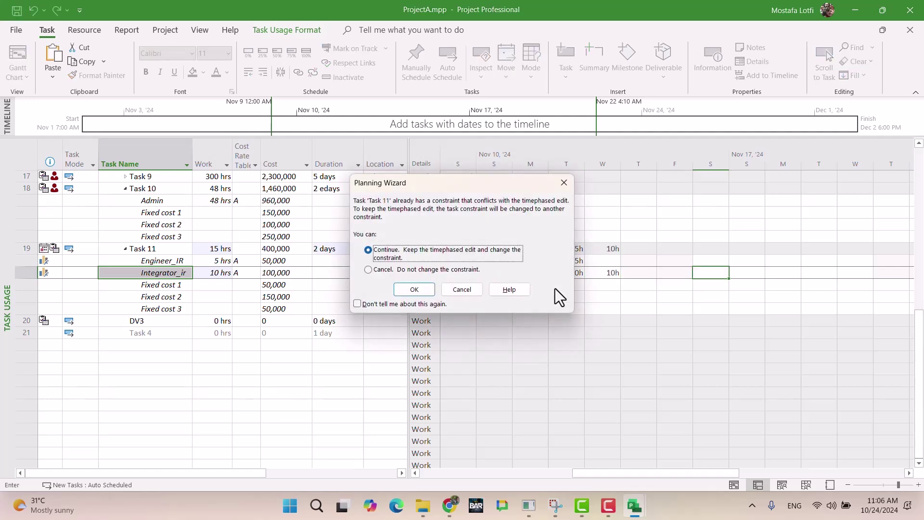
pyautogui.press('Return')
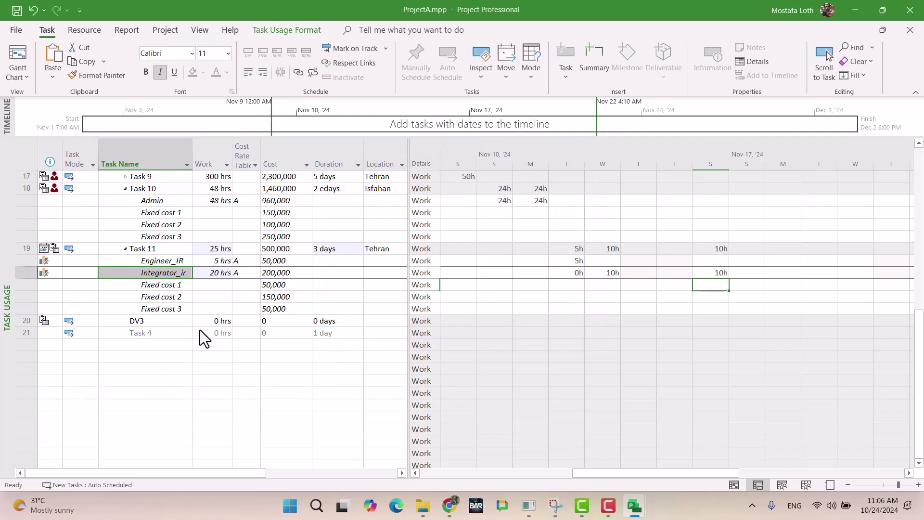
# Compare Task 11's entries with its row in the browser's test document.
pyautogui.click(454, 511)
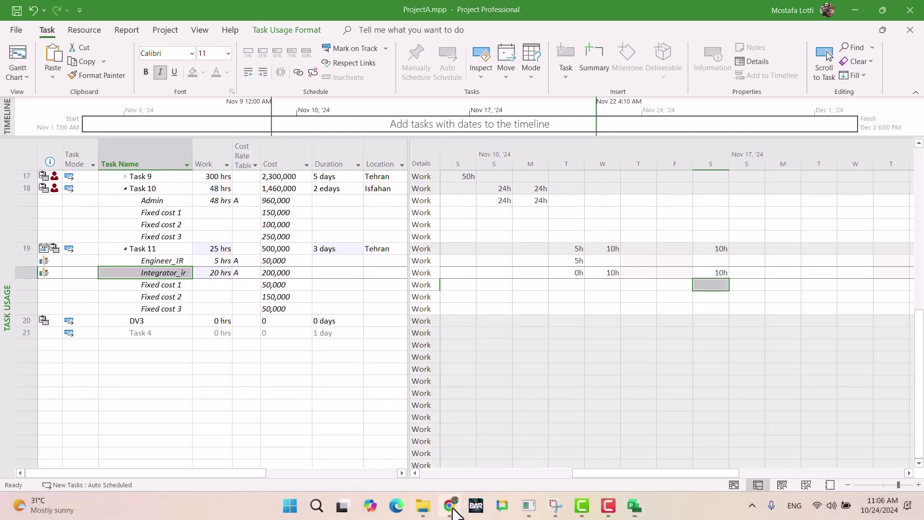
pyautogui.click(454, 511)
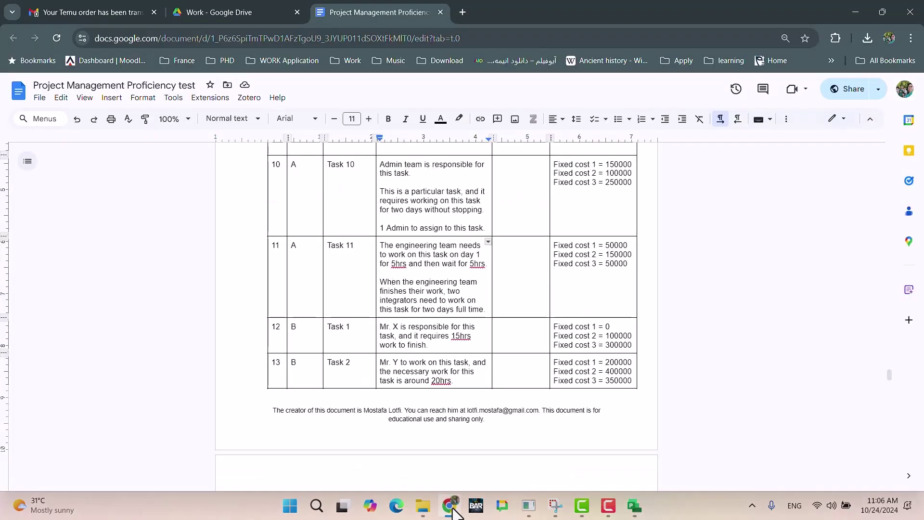
pyautogui.click(454, 510)
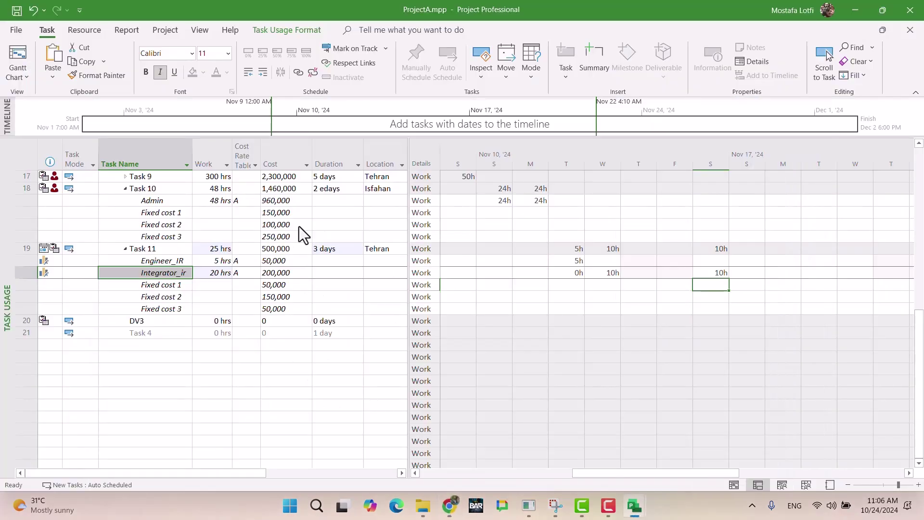
# Insert a Fixed Cost column before the Cost column and remove it again.
pyautogui.click(279, 155)
pyautogui.press('Insert')
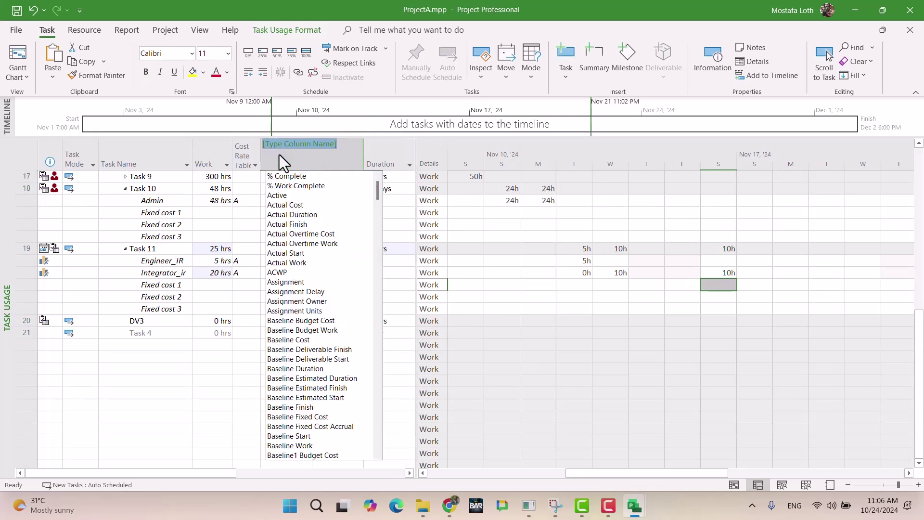
pyautogui.write('finish')
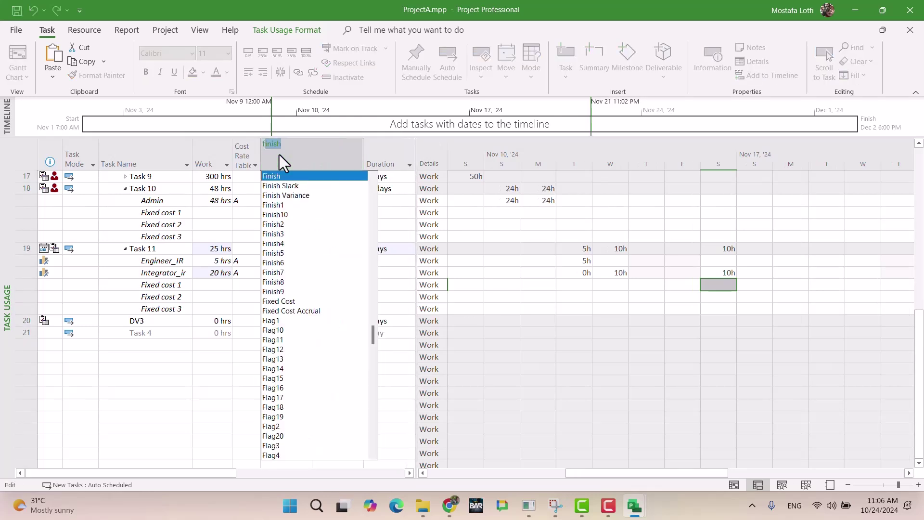
pyautogui.write('fxed')
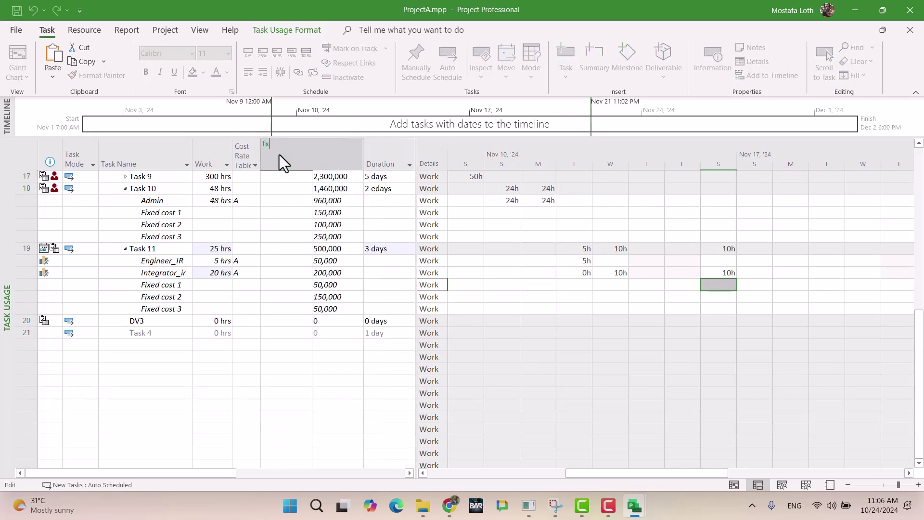
pyautogui.press('BackSpace')
pyautogui.write('ixed')
pyautogui.press('Return')
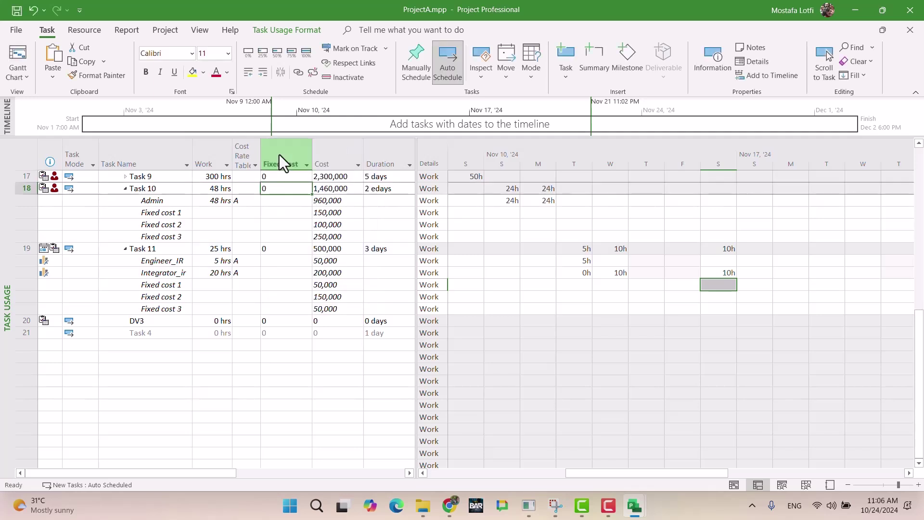
pyautogui.click(287, 155)
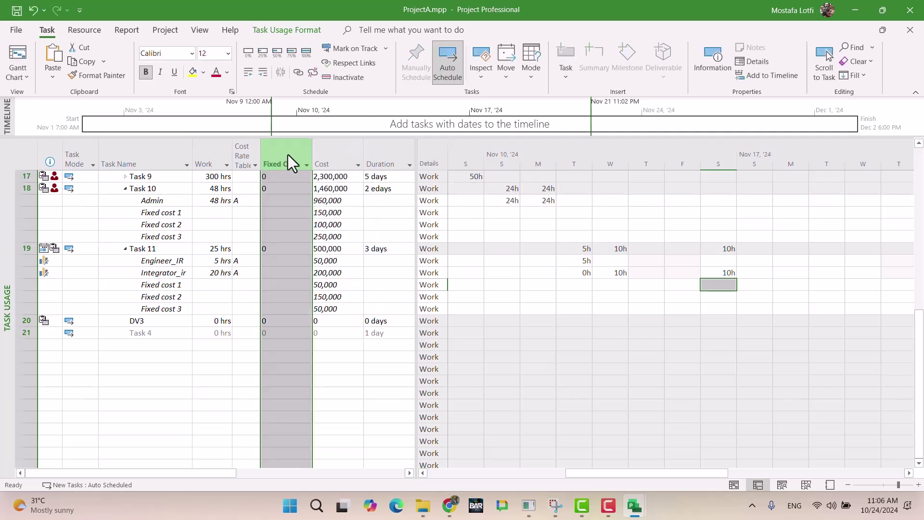
pyautogui.press('Delete')
# Save the project file.
pyautogui.click(273, 262)
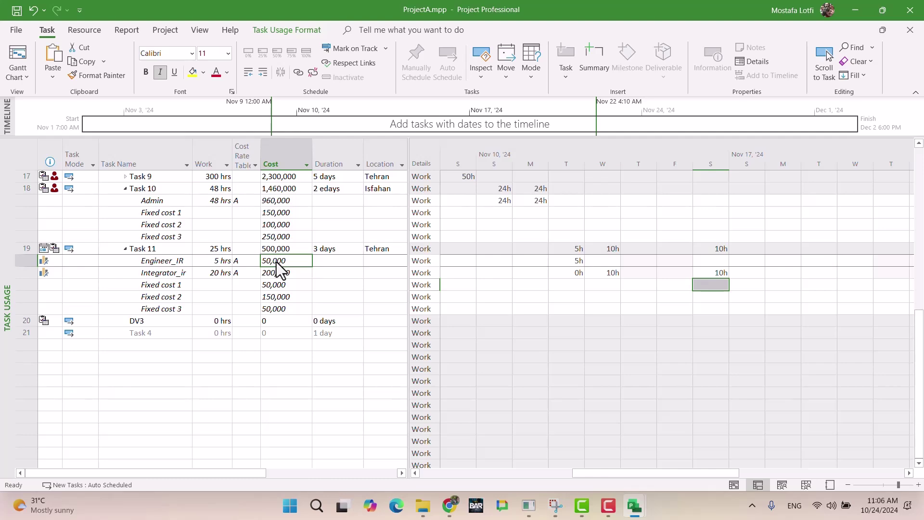
pyautogui.hotkey('ctrl', 's')
# Review the deliverables, resource descriptions and supplementary assignment table up to Task 7 in the browser's test document.
pyautogui.click(443, 502)
pyautogui.scroll(20, 481, 310)
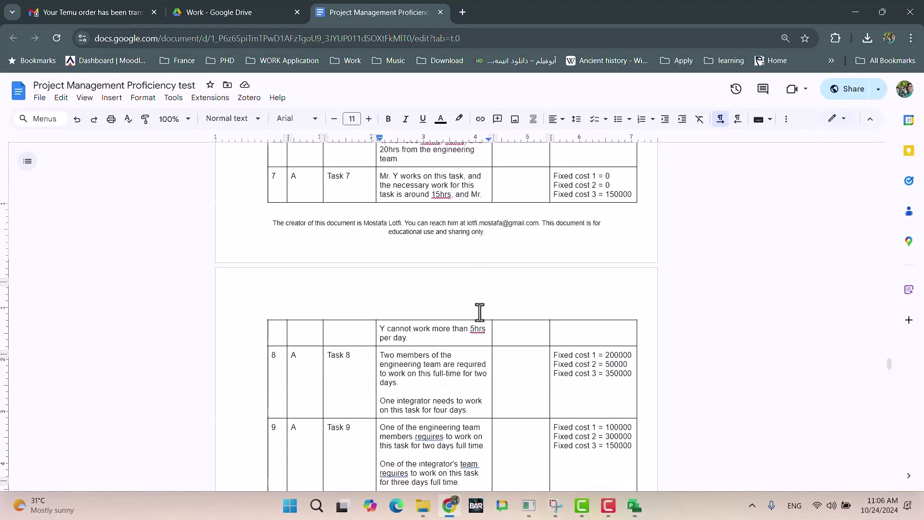
pyautogui.scroll(20, 481, 310)
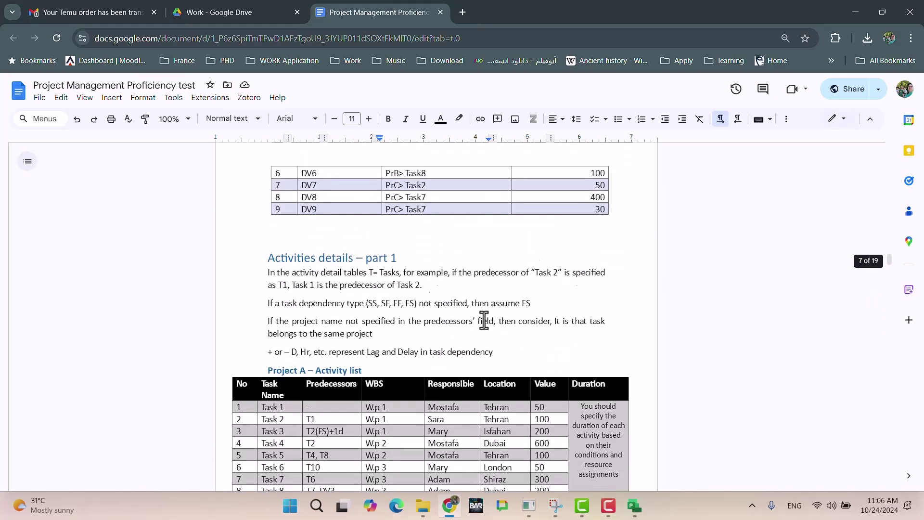
pyautogui.scroll(6, 485, 319)
pyautogui.scroll(-3, 484, 320)
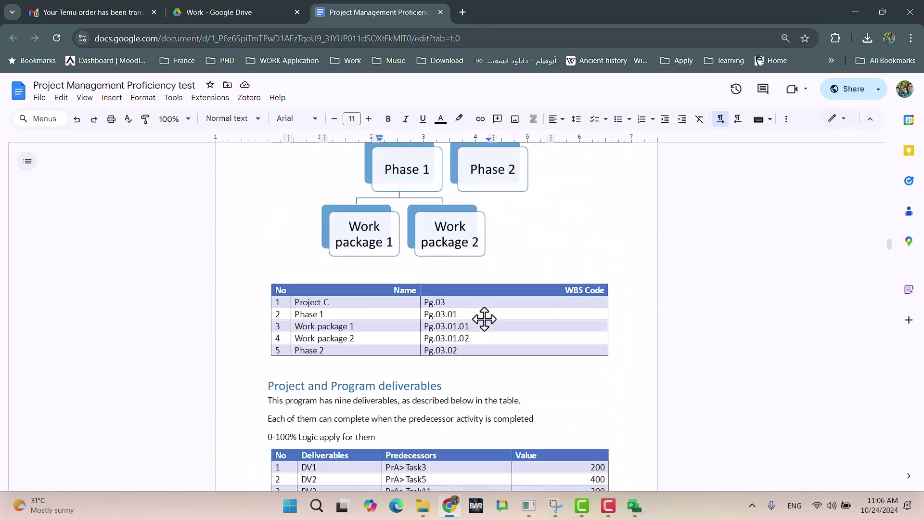
pyautogui.scroll(-20, 485, 319)
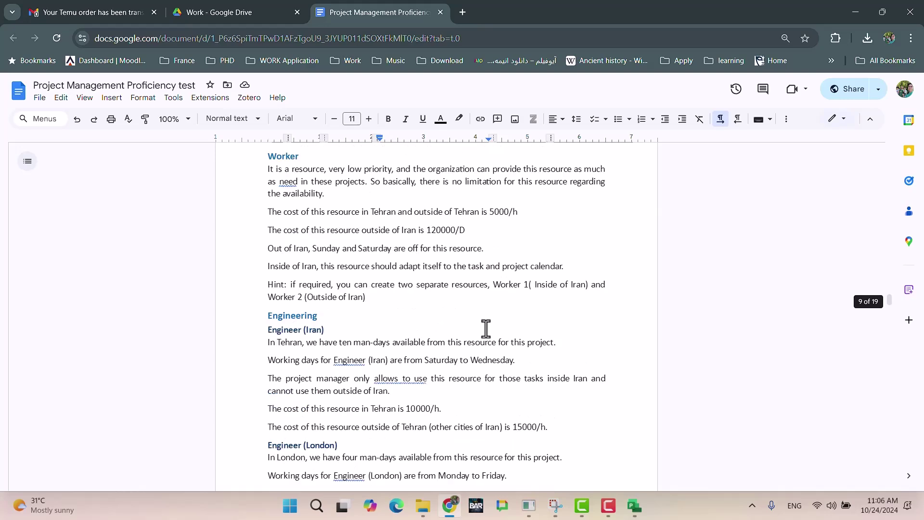
pyautogui.scroll(-10, 486, 330)
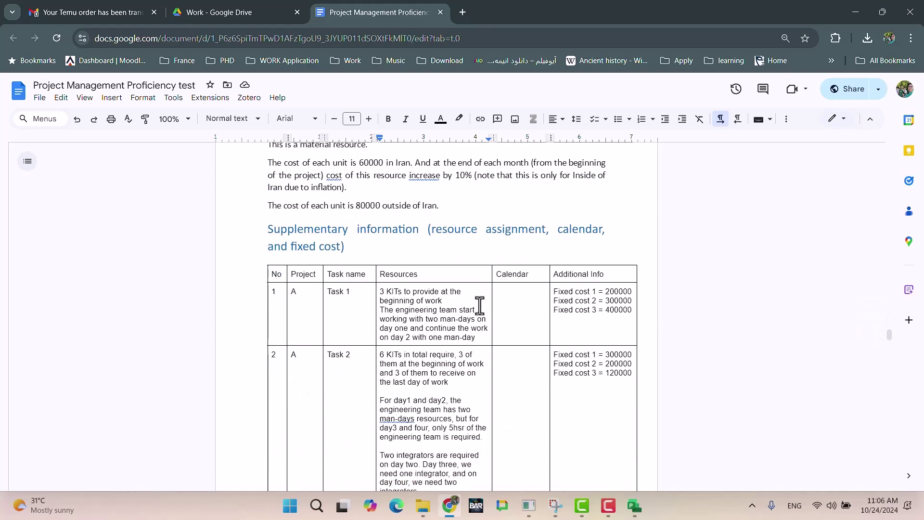
pyautogui.scroll(-8, 479, 313)
pyautogui.scroll(-3, 472, 308)
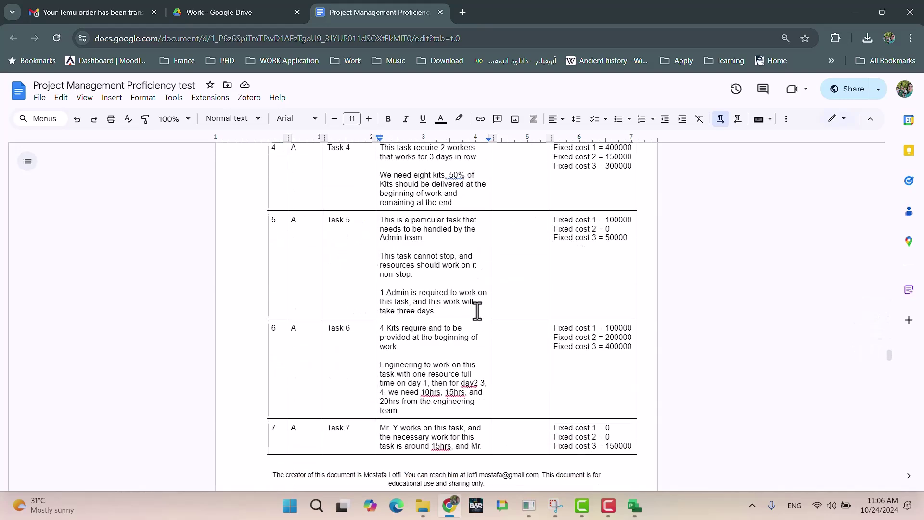
pyautogui.scroll(-3, 469, 305)
pyautogui.rightClick(470, 305)
pyautogui.click(381, 265)
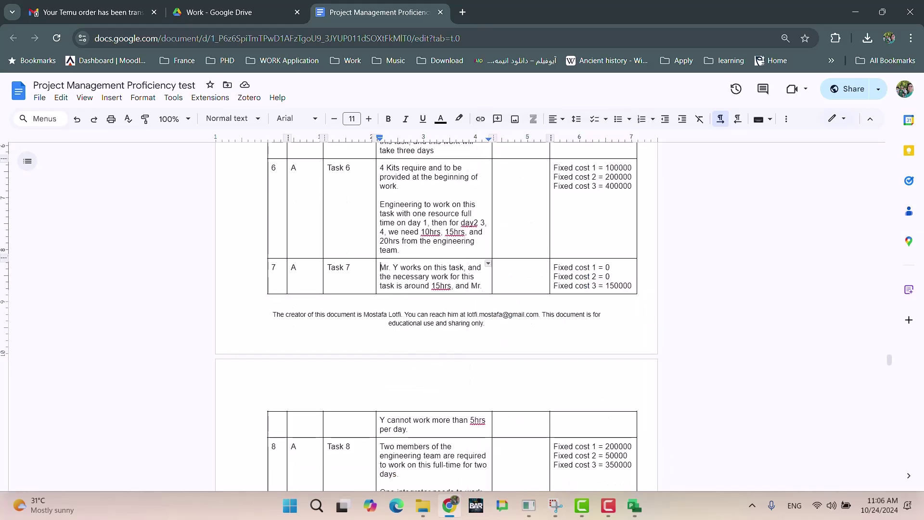
pyautogui.moveTo(635, 505)
pyautogui.click(848, 452)
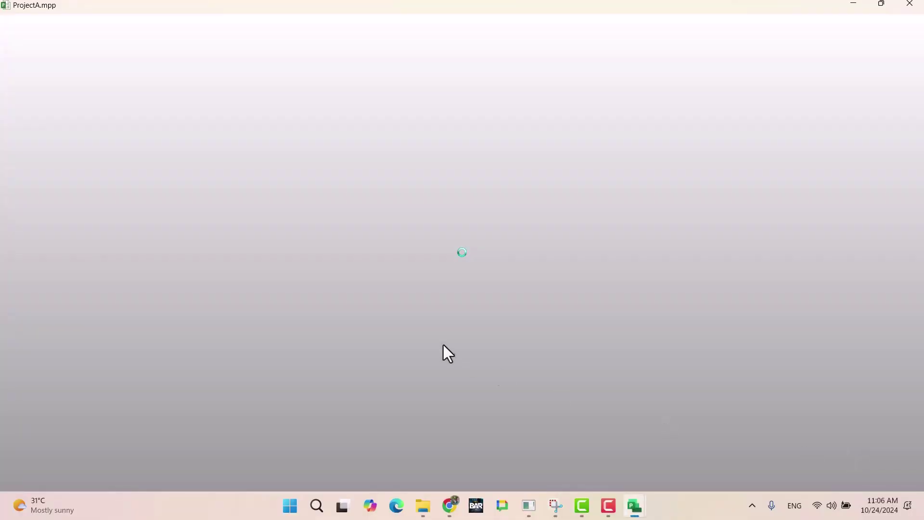
# Collapse the resource assignments under Task 7, Task 8, Task 10 and Task 11 in the task list.
pyautogui.click(246, 272)
pyautogui.click(259, 224)
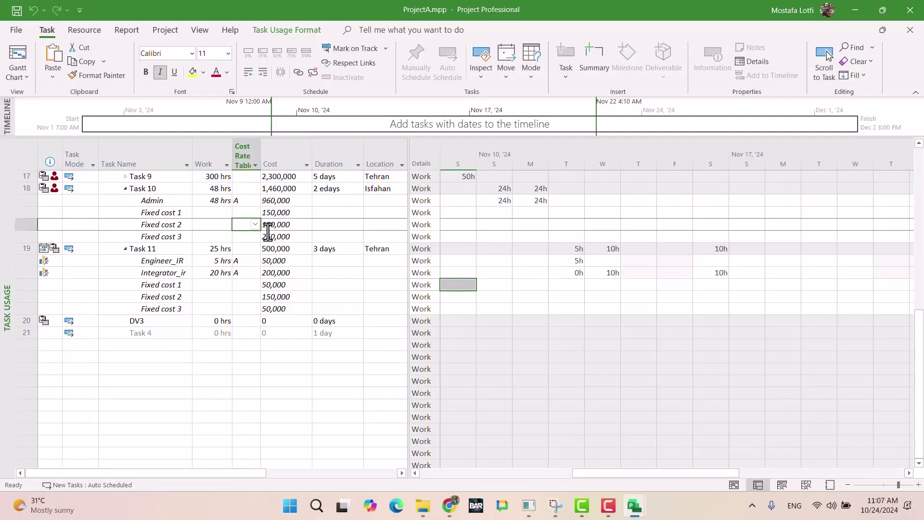
pyautogui.scroll(12, 244, 268)
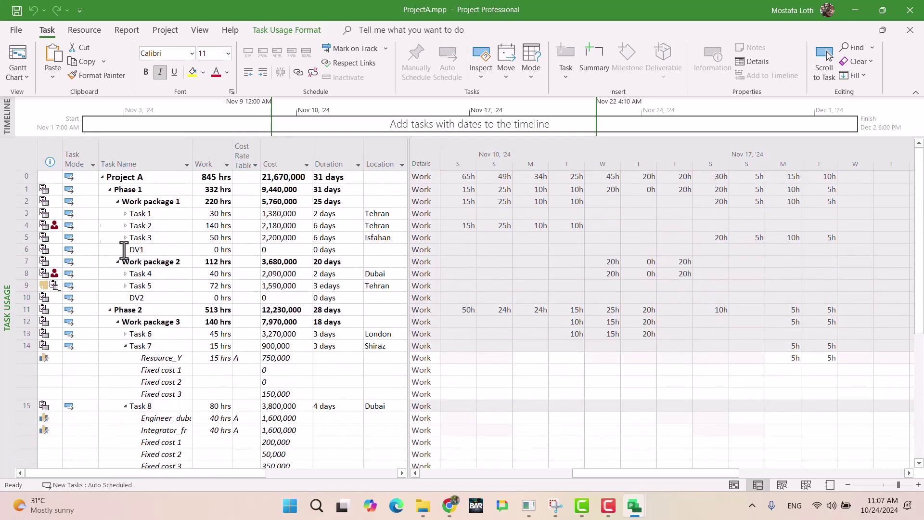
pyautogui.click(125, 346)
pyautogui.click(125, 359)
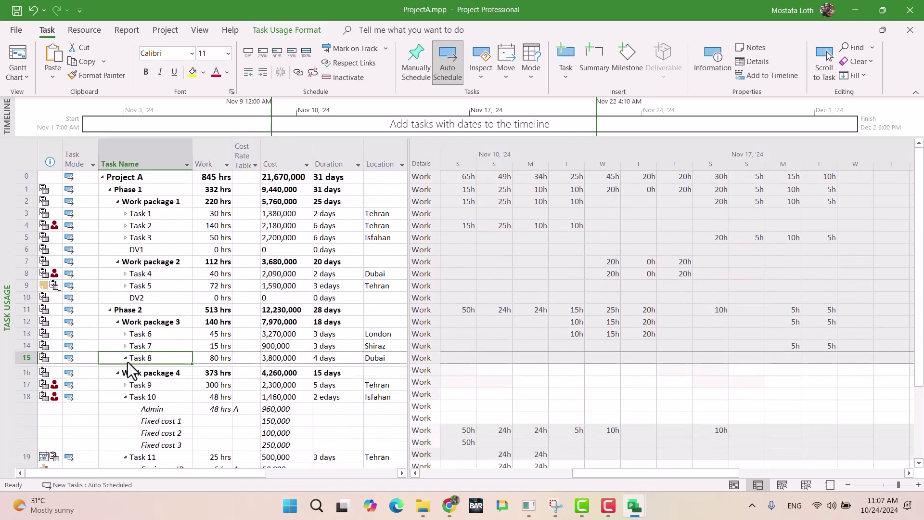
pyautogui.click(126, 395)
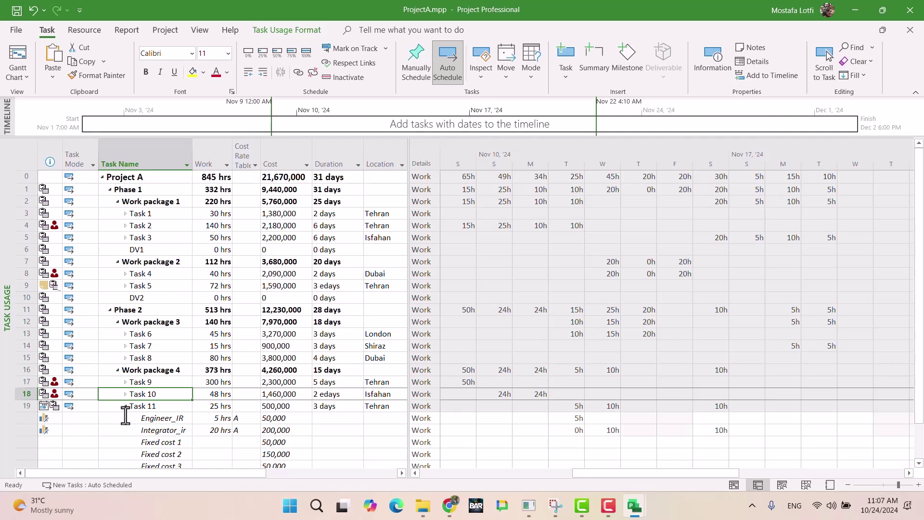
pyautogui.click(125, 406)
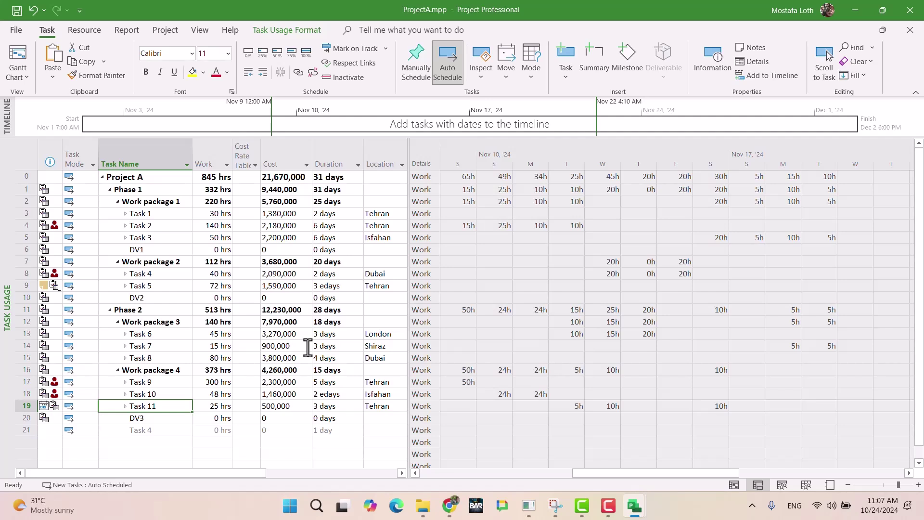
# Examine the distribution of Project A's work hours at hourly, daily, multi-day and weekly timescales.
pyautogui.scroll(1, 563, 299)
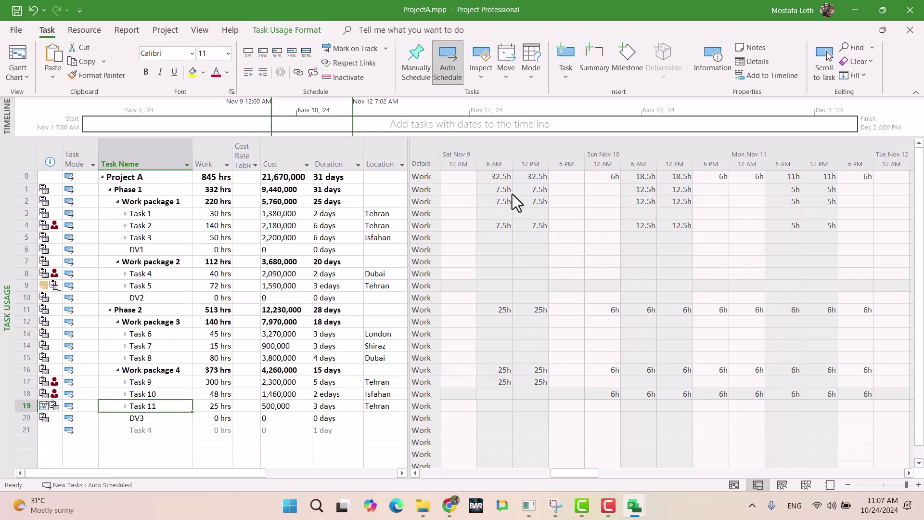
pyautogui.scroll(1, 596, 216)
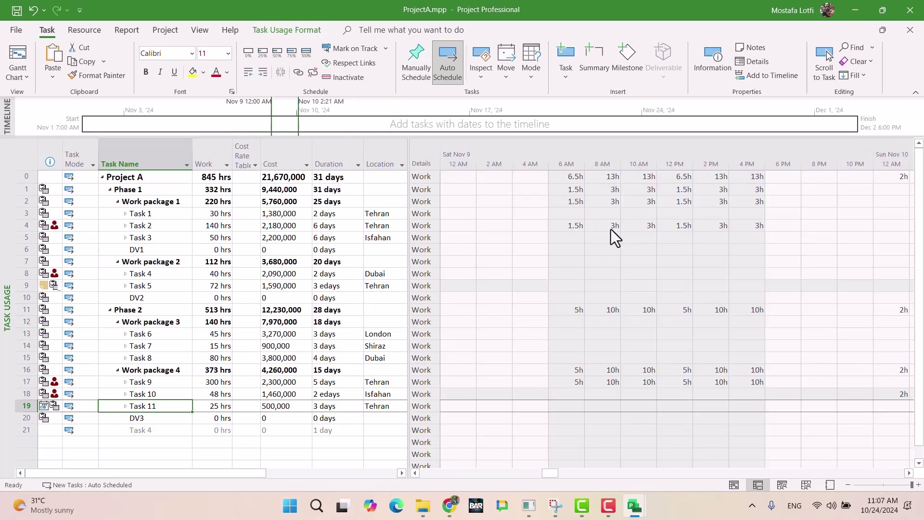
pyautogui.scroll(-2, 611, 229)
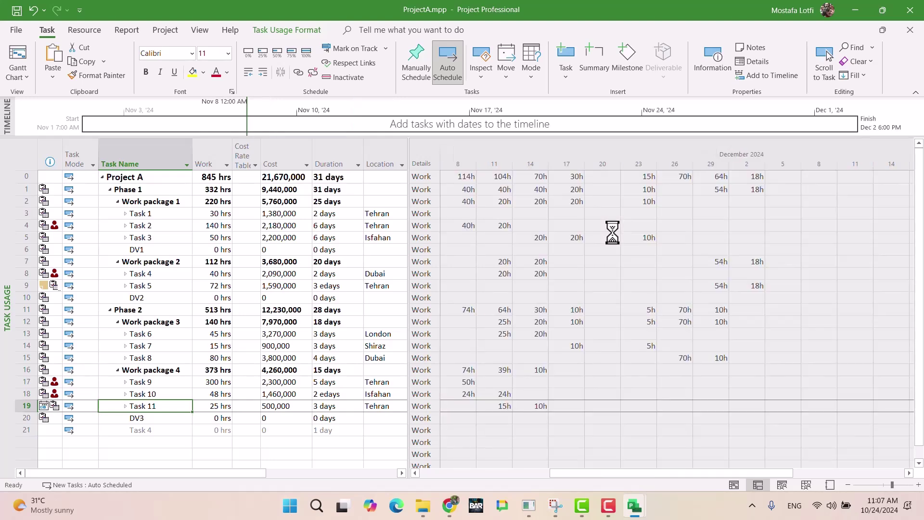
pyautogui.scroll(-1, 613, 234)
pyautogui.scroll(1, 614, 237)
pyautogui.scroll(1, 613, 236)
pyautogui.scroll(-3, 614, 237)
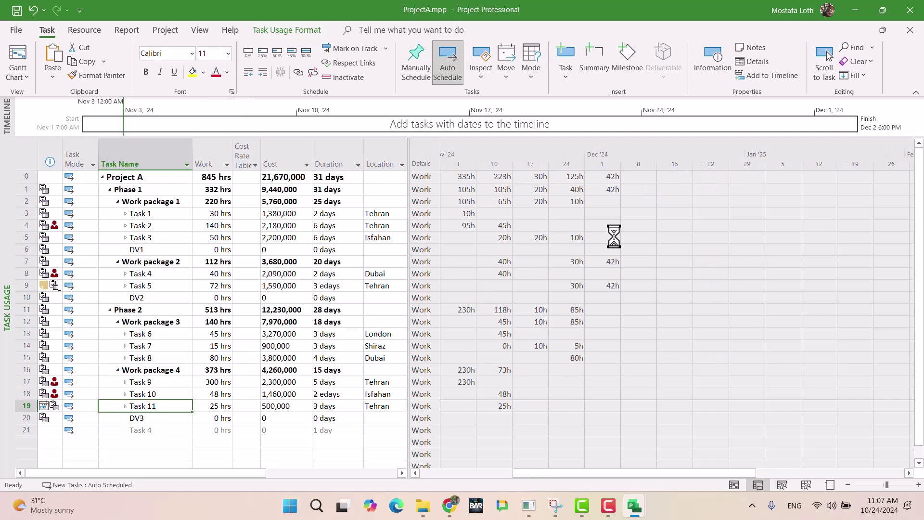
pyautogui.scroll(3, 614, 236)
pyautogui.scroll(-1, 613, 236)
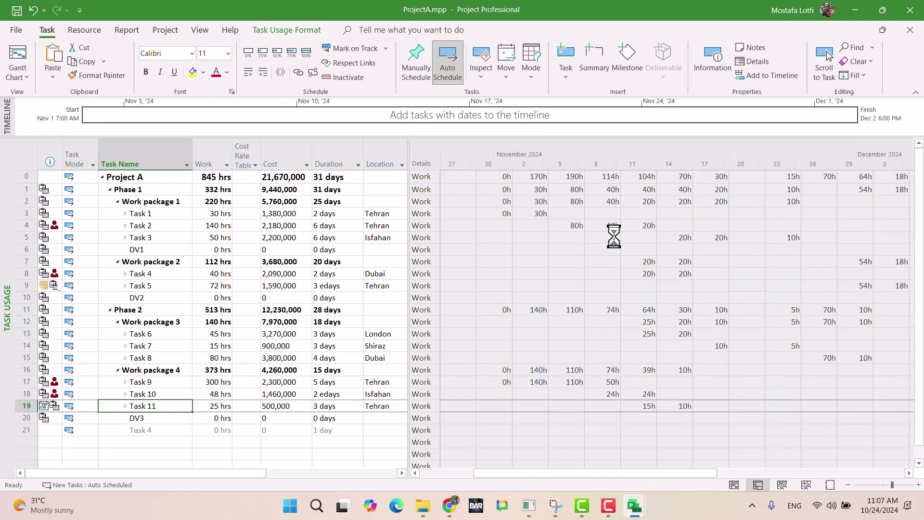
pyautogui.scroll(1, 614, 236)
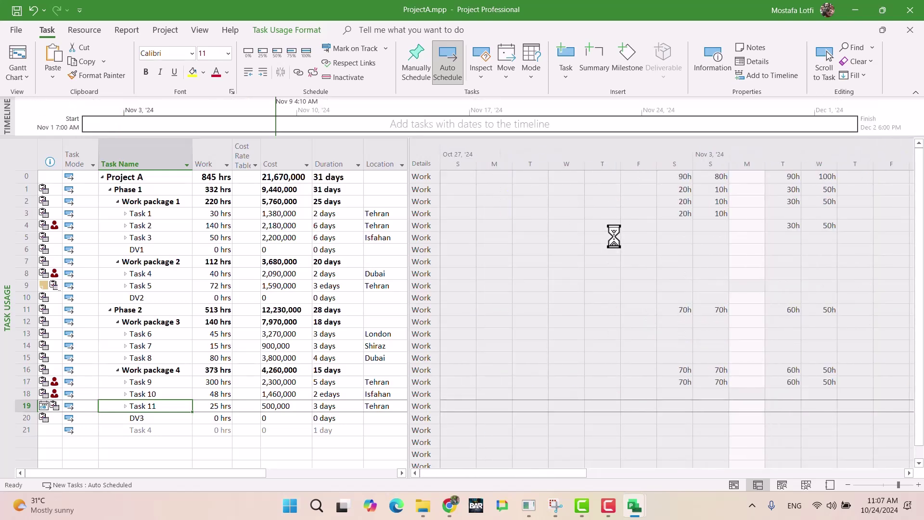
# Bring Task 1's scheduled work into view in the timephased grid.
pyautogui.click(133, 213)
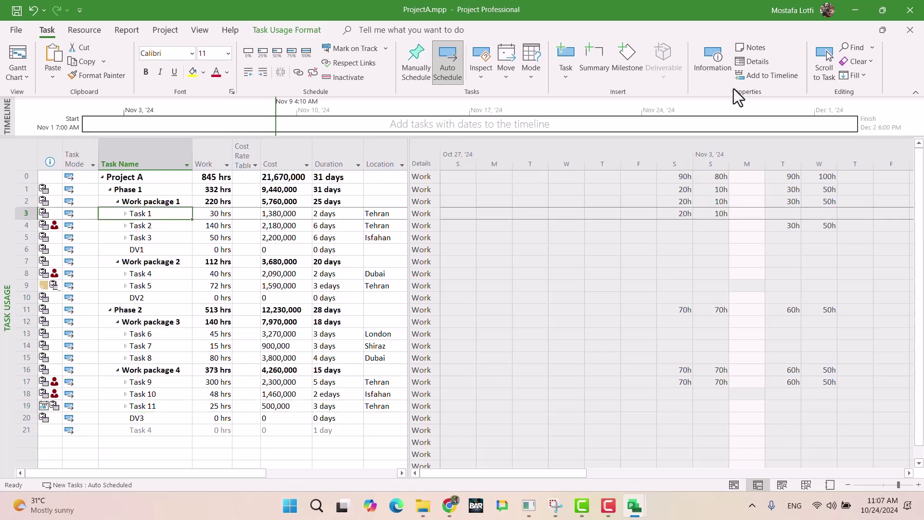
pyautogui.click(825, 63)
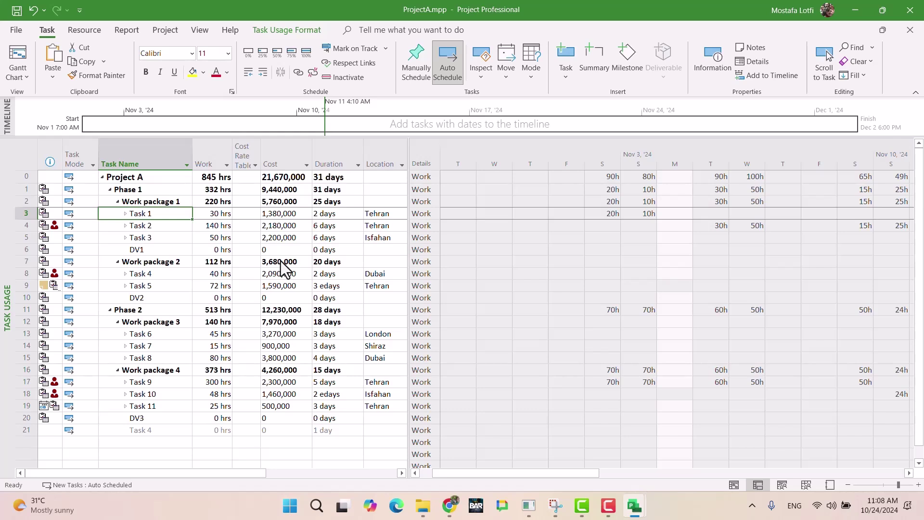
# Switch to the browser's test document and review its introduction, calendar, overhead cost and project budget sections.
pyautogui.click(450, 506)
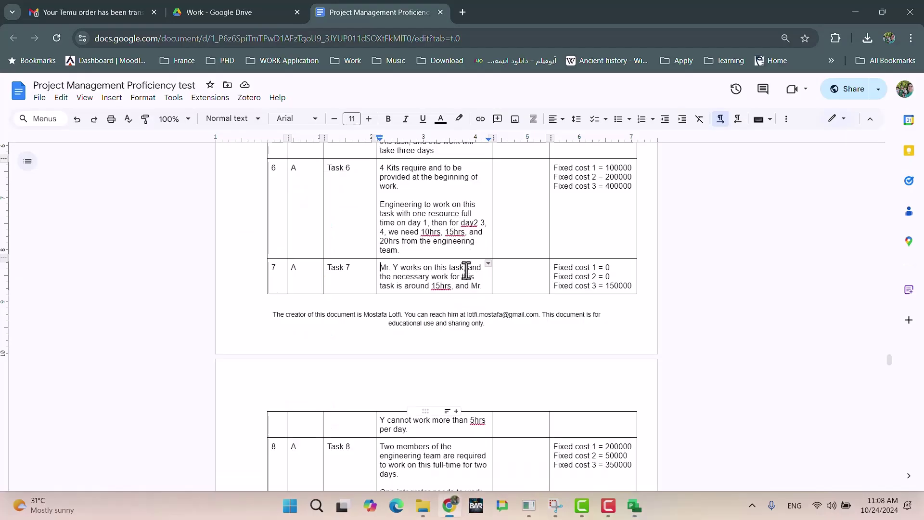
pyautogui.scroll(20, 447, 272)
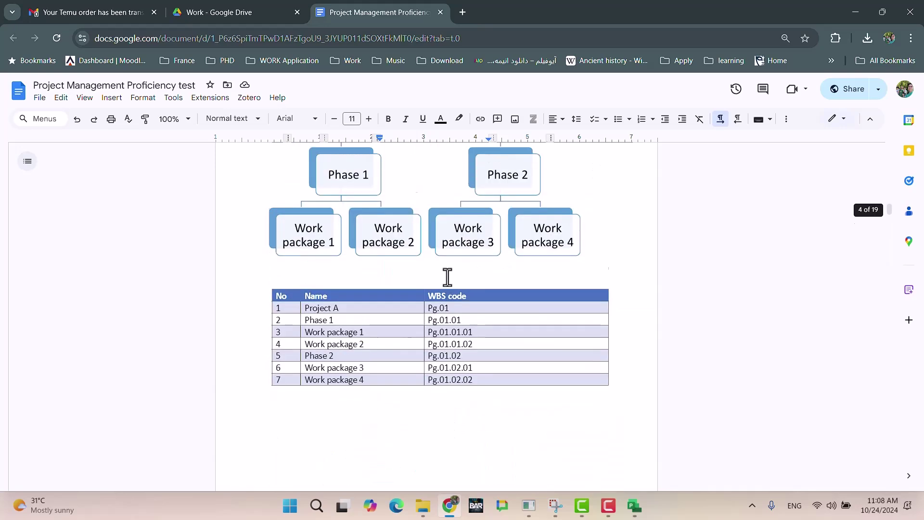
pyautogui.scroll(20, 447, 269)
pyautogui.scroll(-10, 462, 241)
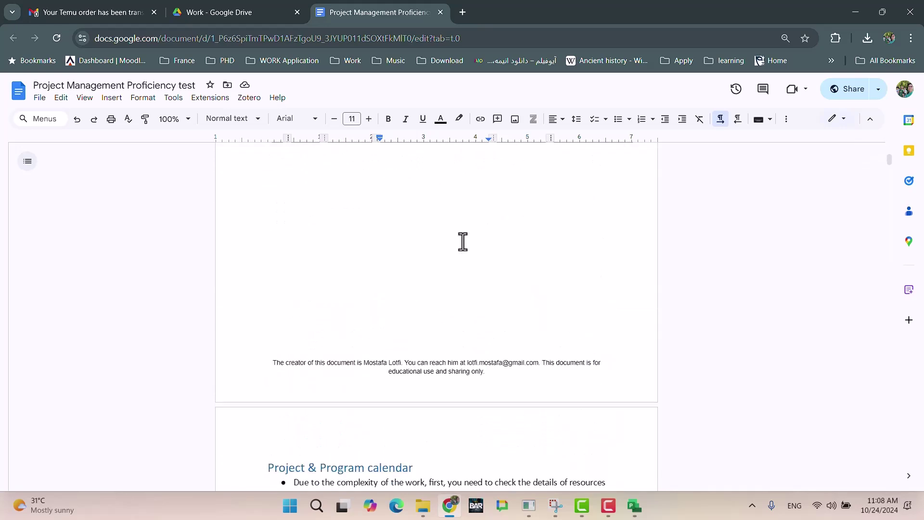
pyautogui.scroll(-3, 462, 241)
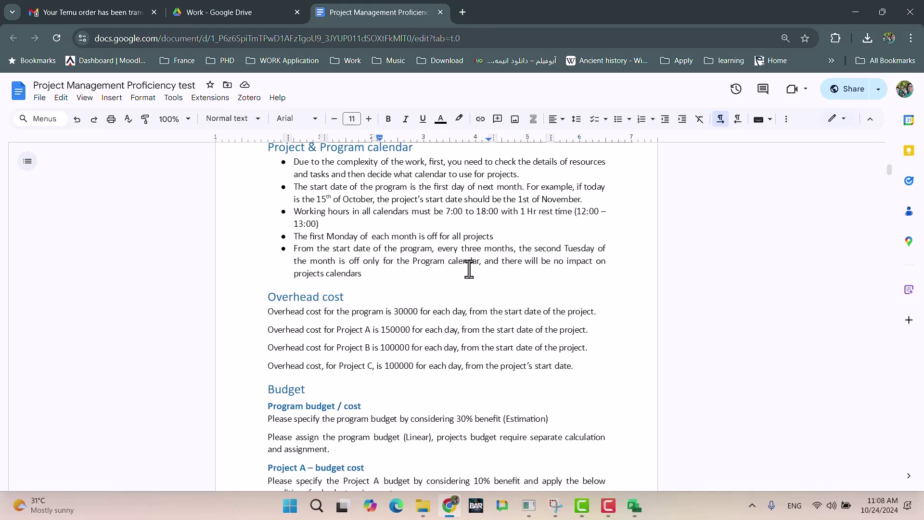
pyautogui.scroll(6, 470, 269)
pyautogui.scroll(6, 469, 272)
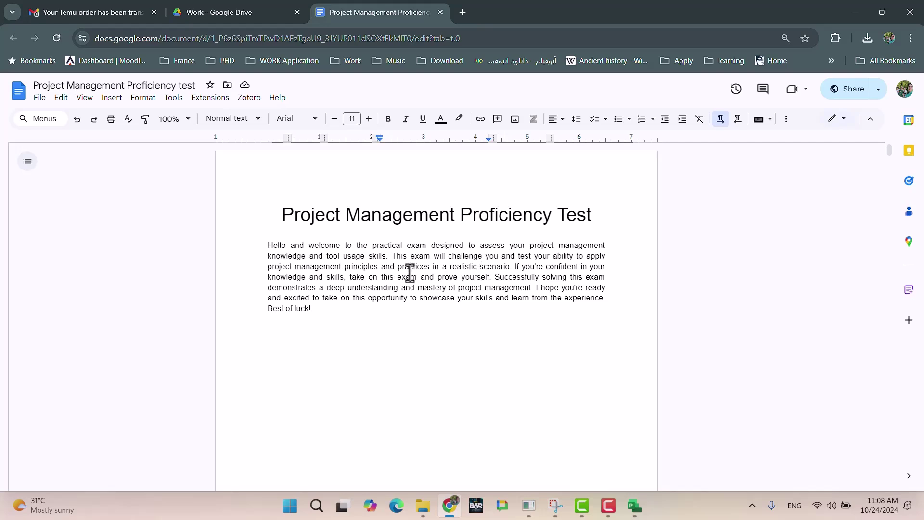
pyautogui.scroll(-5, 412, 271)
pyautogui.scroll(5, 414, 270)
pyautogui.scroll(-15, 407, 272)
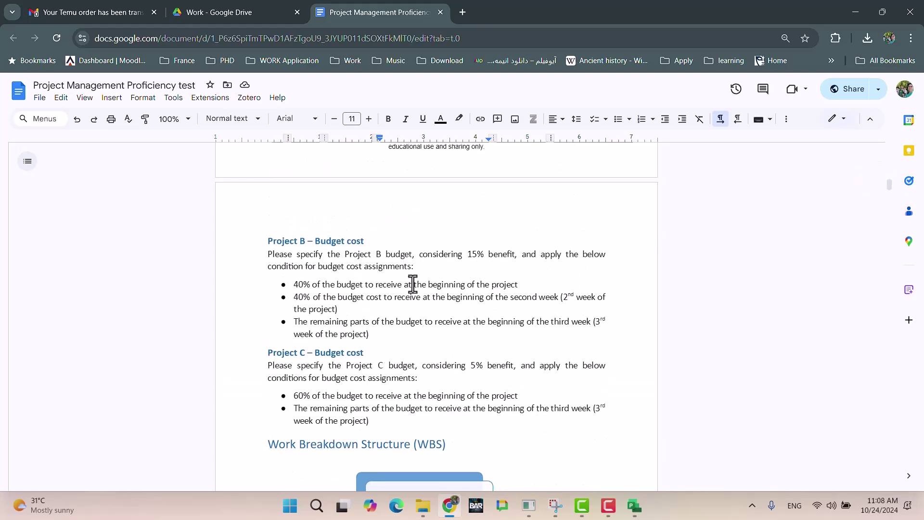
pyautogui.scroll(-3, 379, 298)
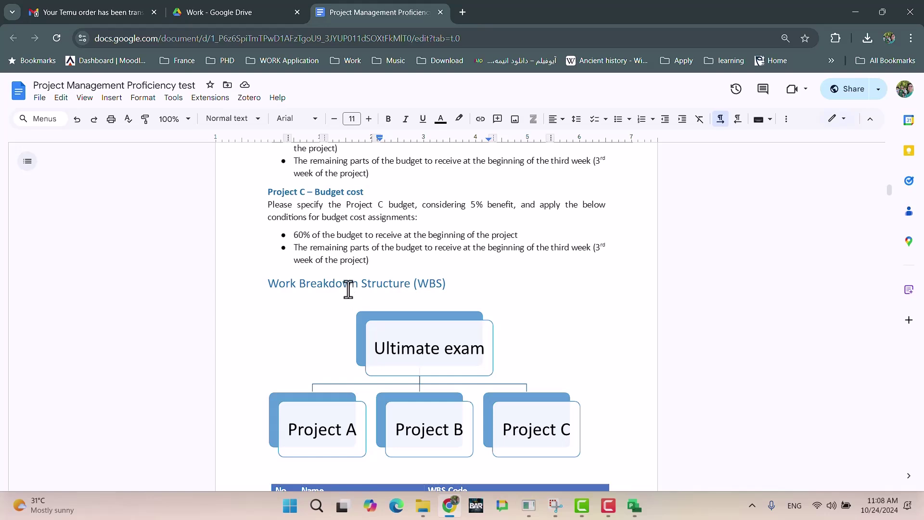
# Review the WBS, deliverables, resource descriptions, task assignment table, and the weighting, leveling and reports sections of the test document.
pyautogui.scroll(-15, 349, 289)
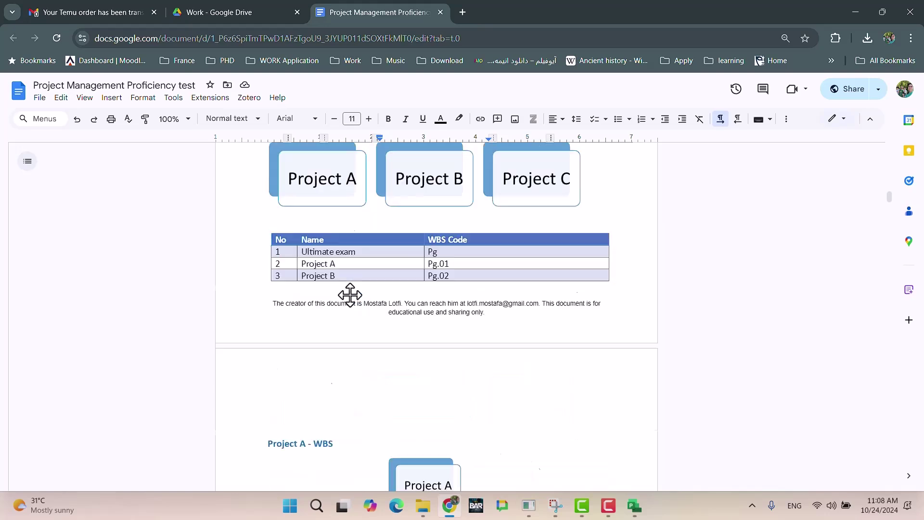
pyautogui.scroll(-9, 350, 301)
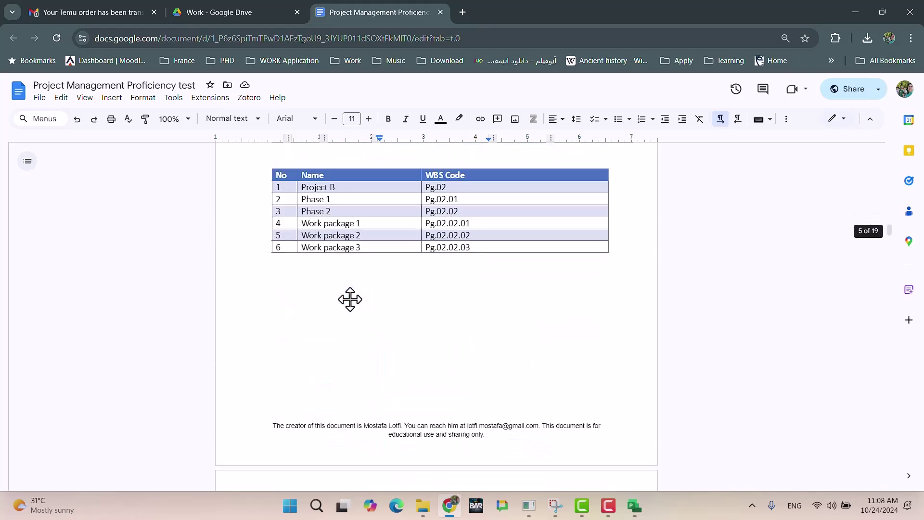
pyautogui.scroll(-15, 350, 299)
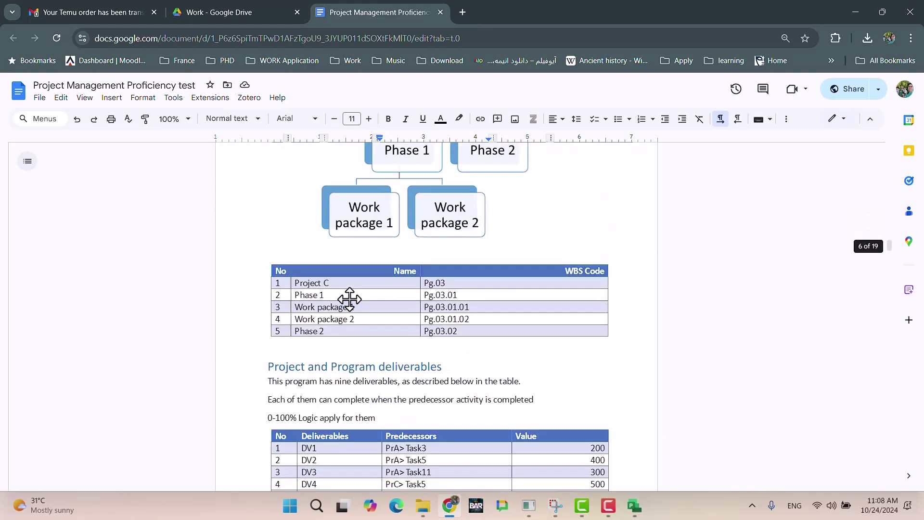
pyautogui.scroll(-15, 350, 303)
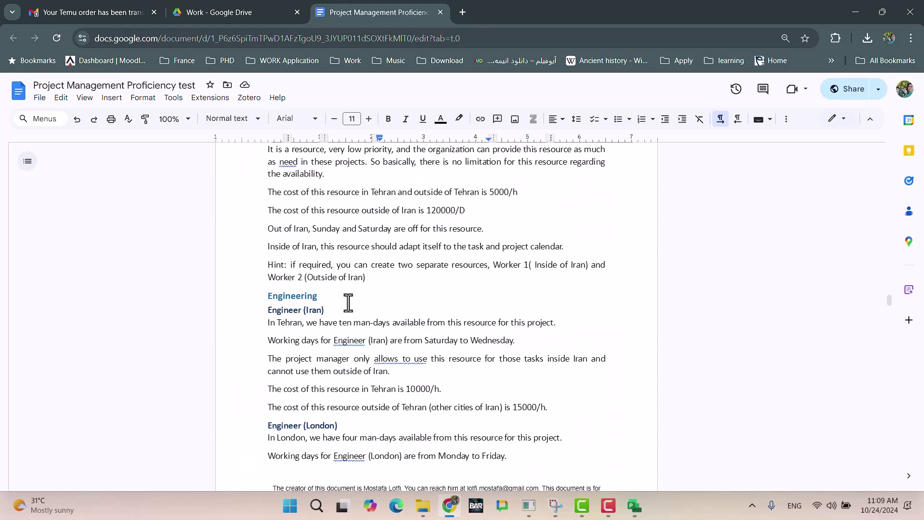
pyautogui.scroll(-3, 348, 302)
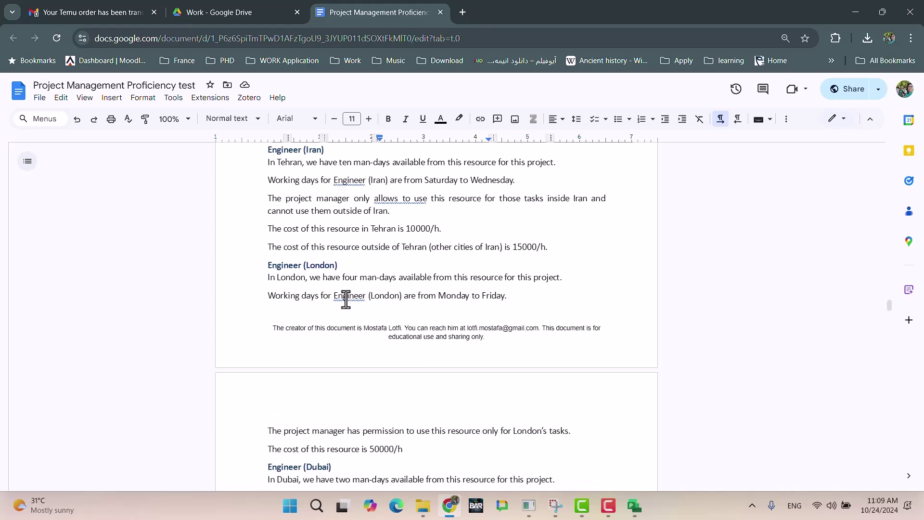
pyautogui.scroll(-6, 346, 301)
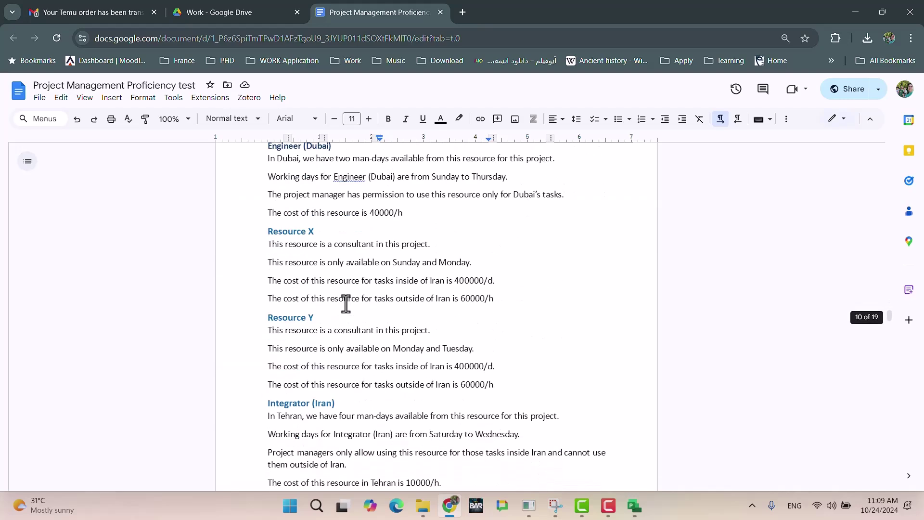
pyautogui.scroll(-6, 346, 304)
pyautogui.scroll(-20, 347, 305)
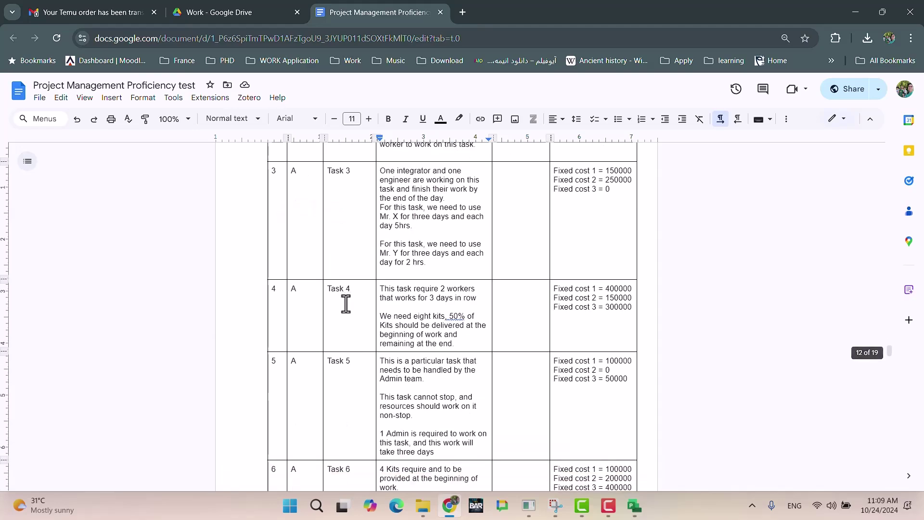
pyautogui.scroll(-20, 347, 306)
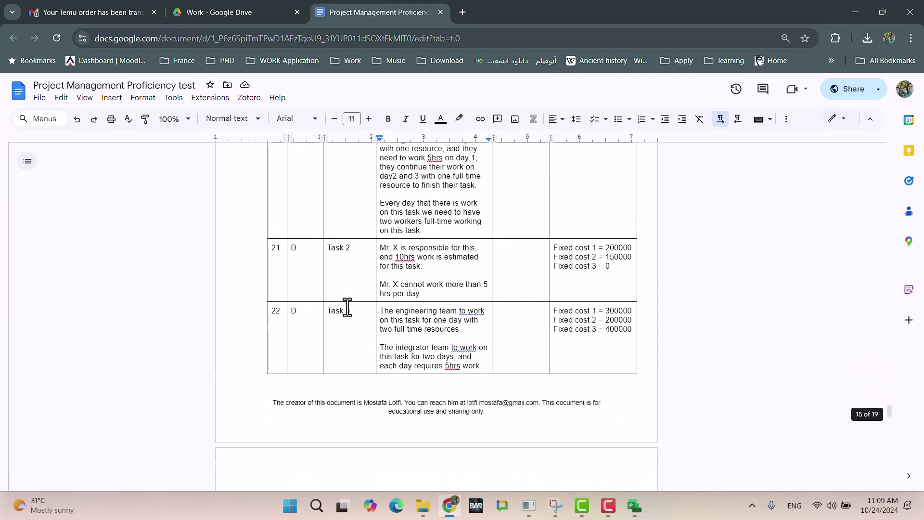
pyautogui.scroll(10, 346, 304)
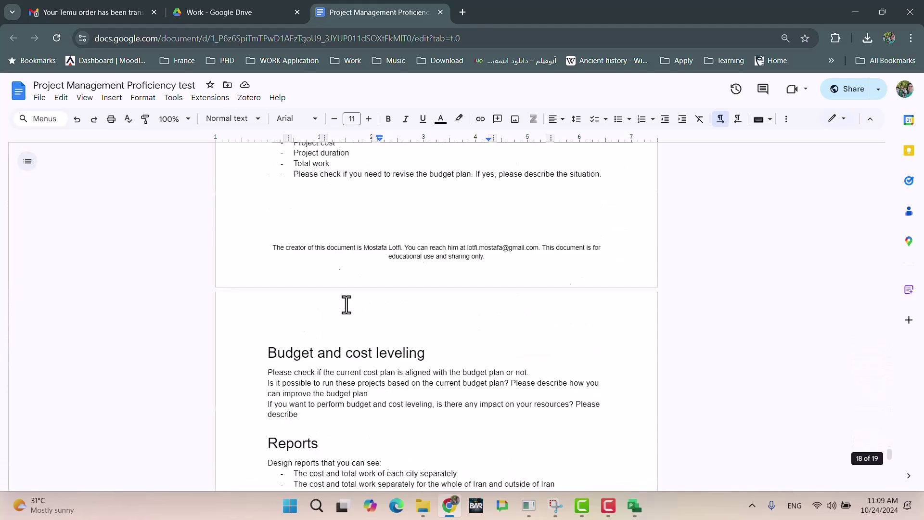
pyautogui.scroll(-8, 346, 304)
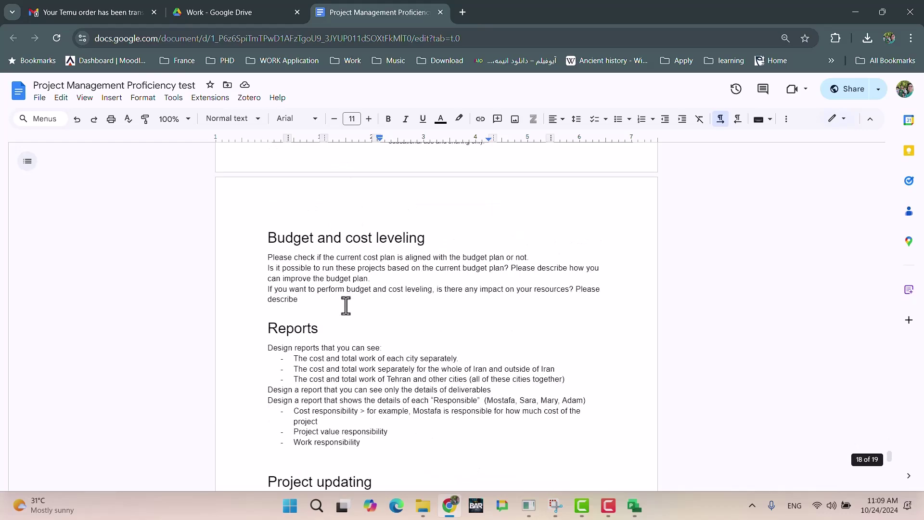
pyautogui.scroll(-3, 346, 305)
pyautogui.scroll(15, 347, 305)
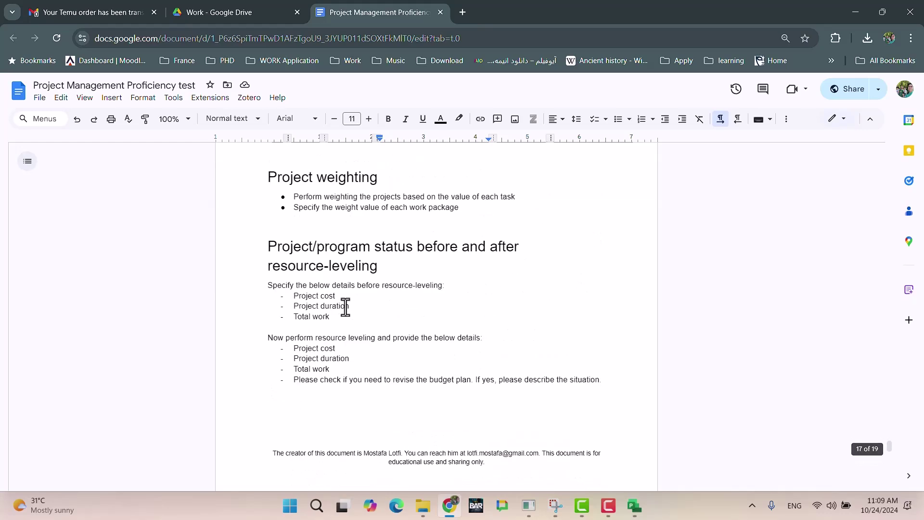
# Return to the document's early requirements and highlight the program budget text and the Overhead cost section for reading.
pyautogui.scroll(20, 346, 306)
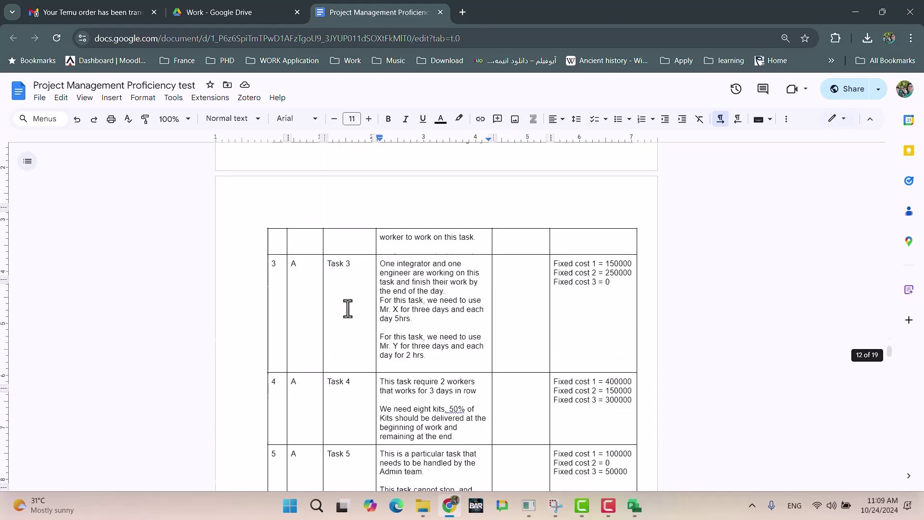
pyautogui.scroll(20, 348, 308)
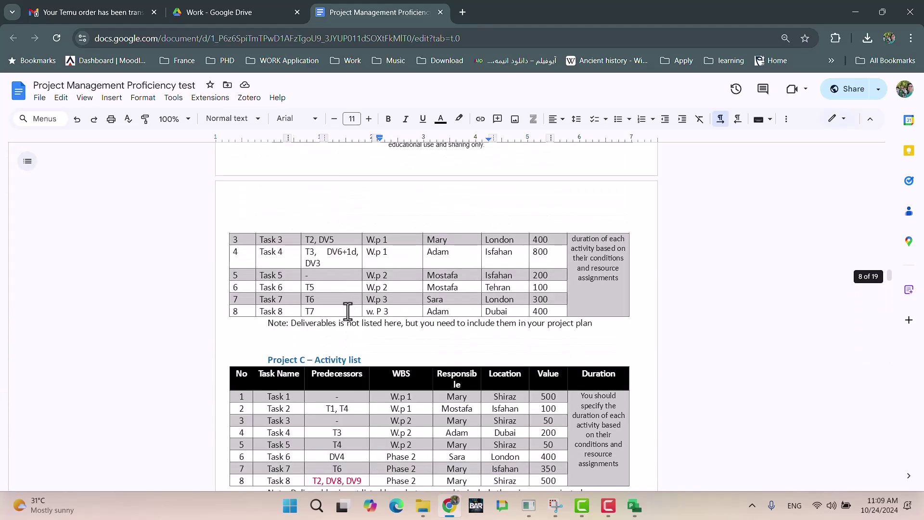
pyautogui.scroll(20, 348, 310)
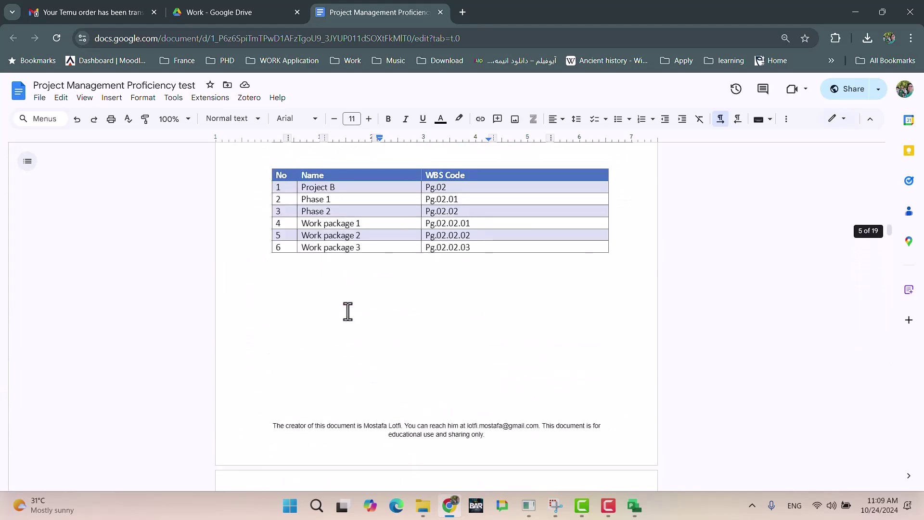
pyautogui.scroll(20, 348, 311)
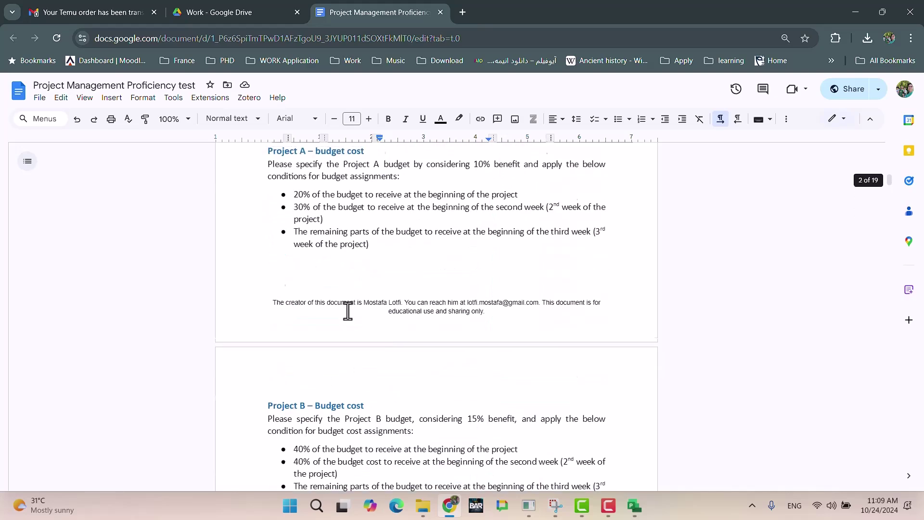
pyautogui.moveTo(357, 298); pyautogui.dragTo(248, 236)
pyautogui.scroll(6, 342, 265)
pyautogui.scroll(-6, 340, 270)
pyautogui.scroll(3, 340, 272)
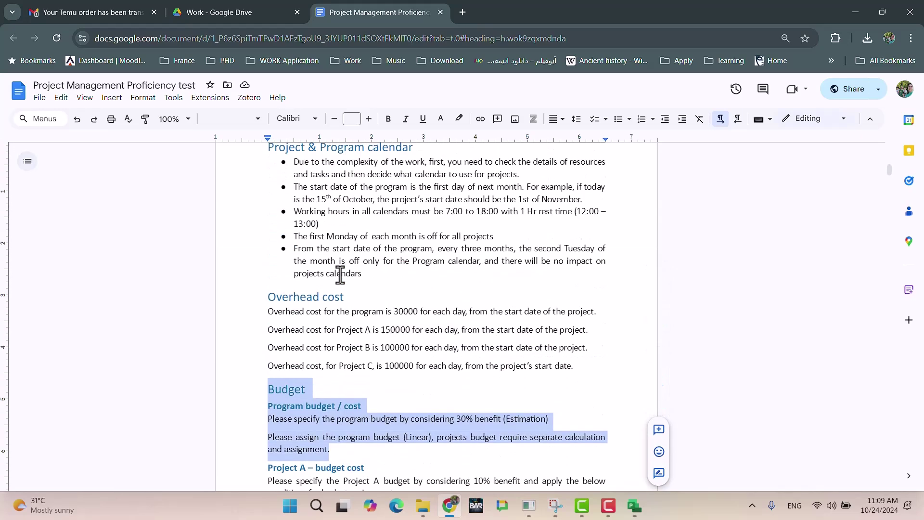
pyautogui.moveTo(574, 367); pyautogui.dragTo(256, 293)
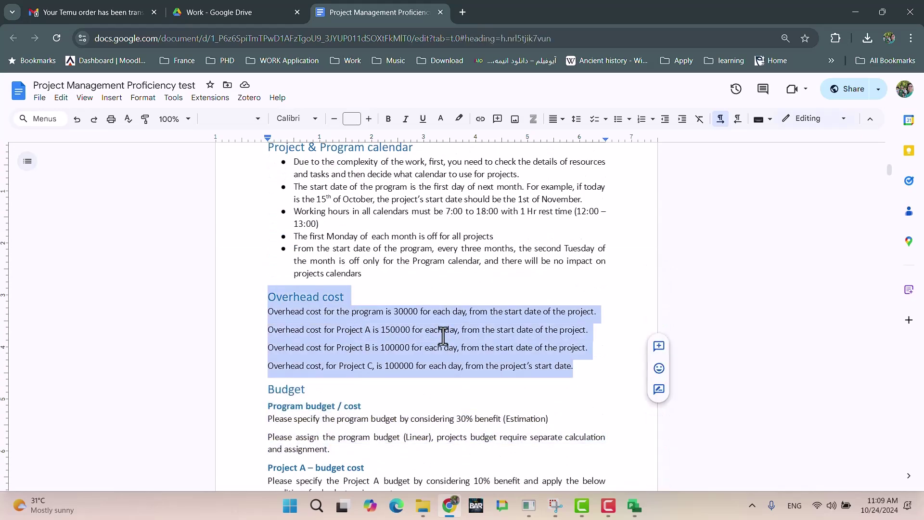